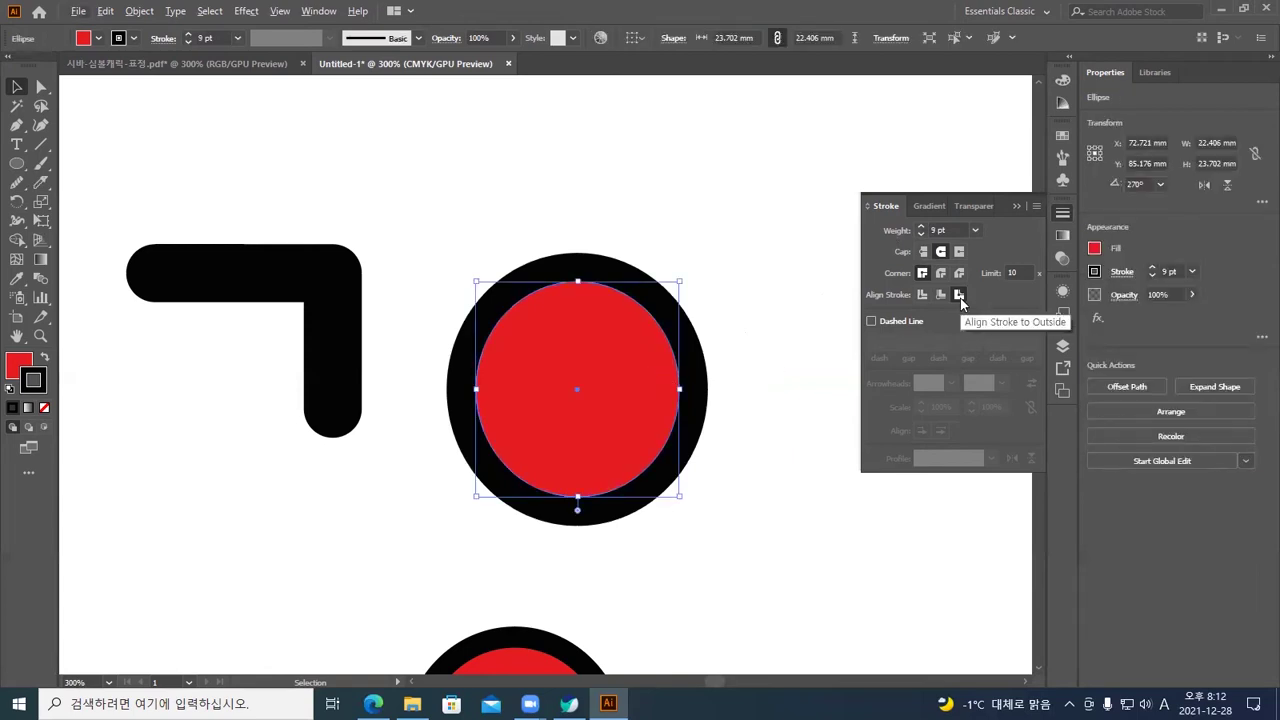
click(752, 340)
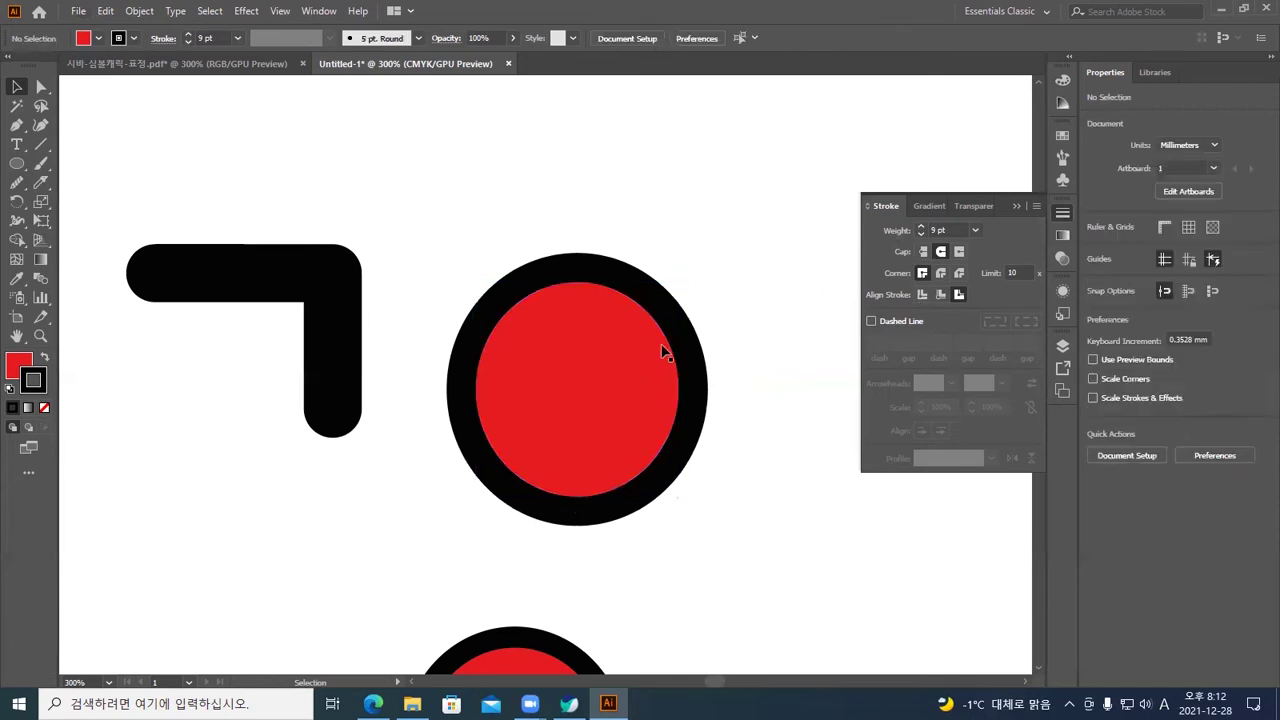
click(568, 350)
key(a)
key(v)
click(613, 240)
Draw a rectangle about 11 × 13 mm over the red circle's upper edge and give it the default fill and stroke
click(20, 165)
right_click(21, 167)
click(90, 166)
drag(533, 231, 633, 349)
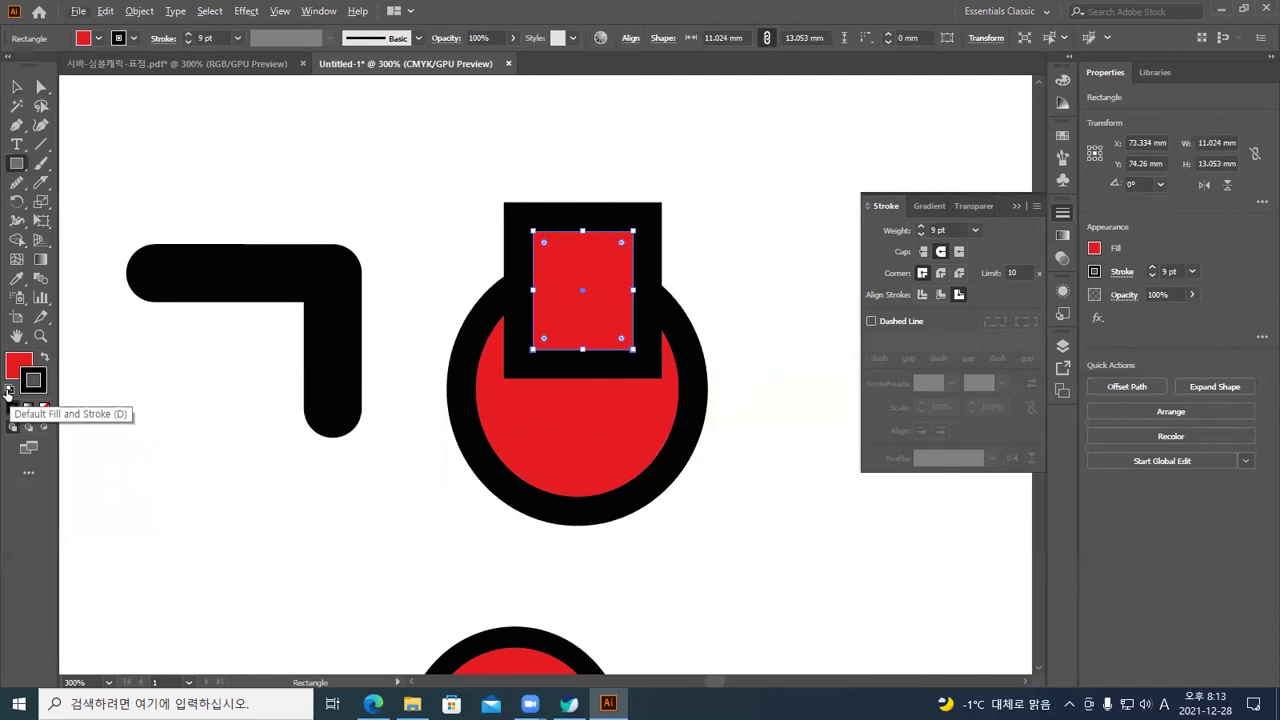
click(9, 390)
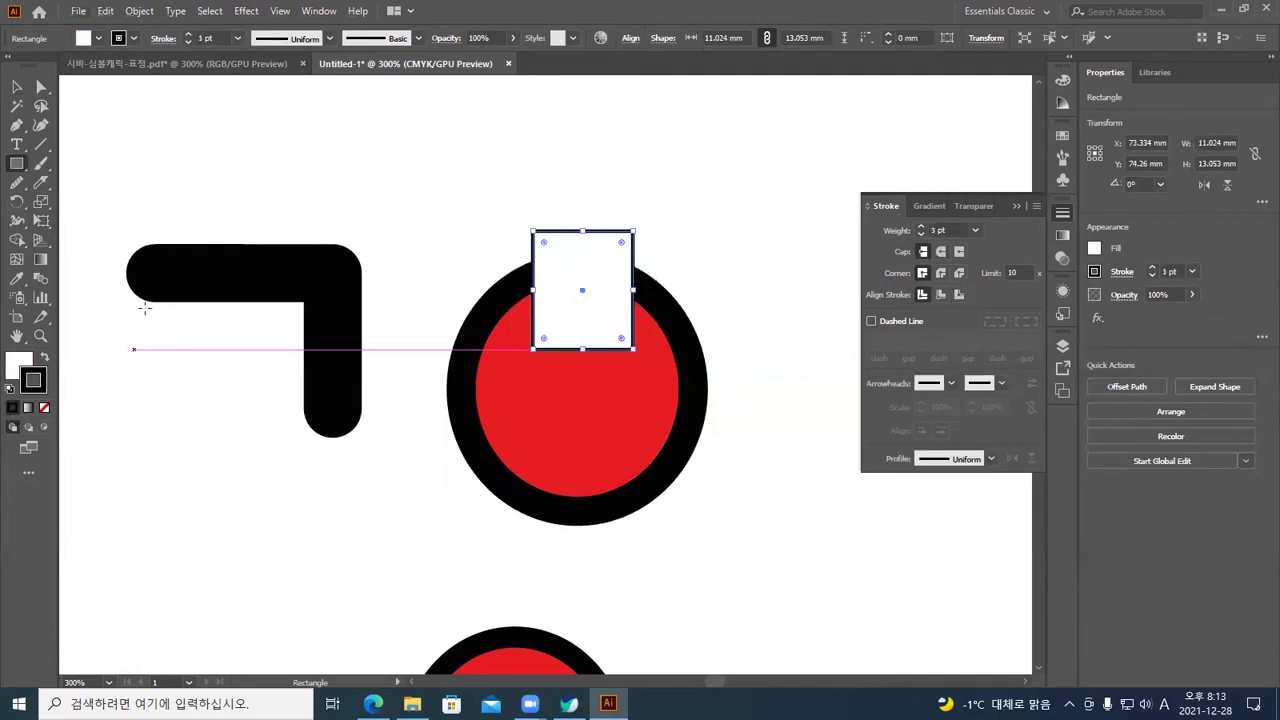
Set the white rectangle's stroke weight to 3 pt
click(17, 87)
click(450, 195)
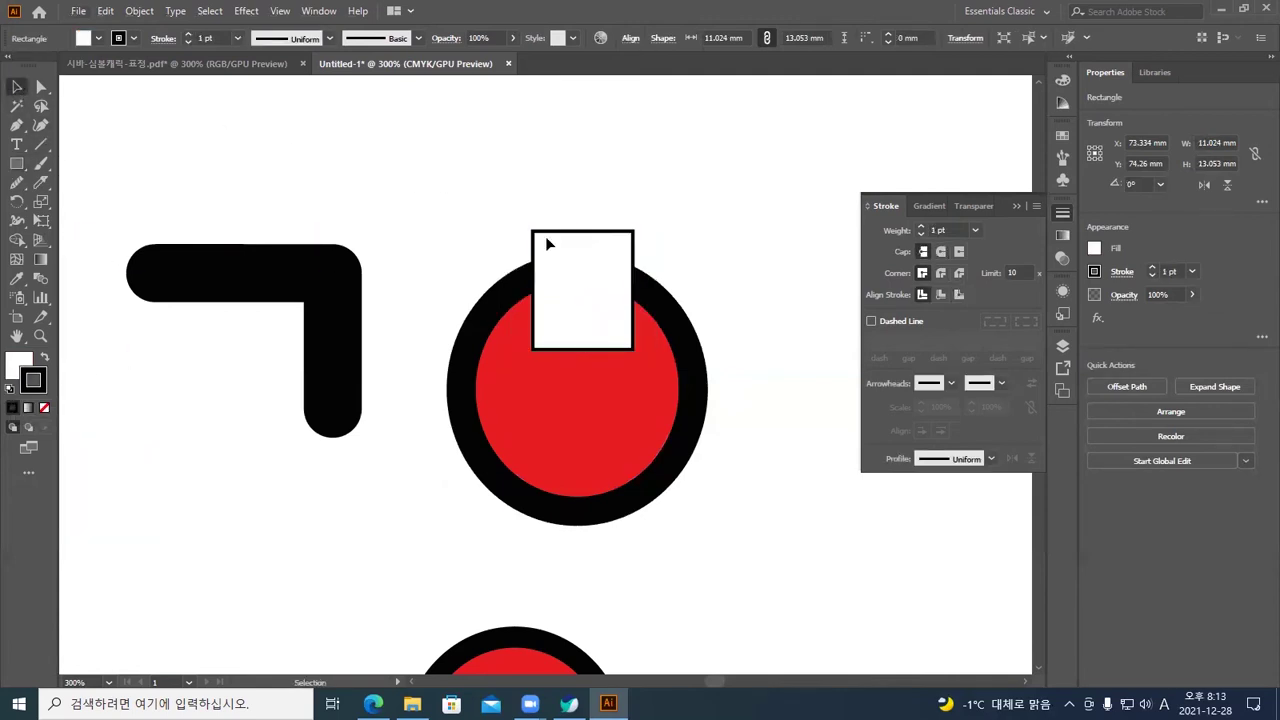
click(593, 285)
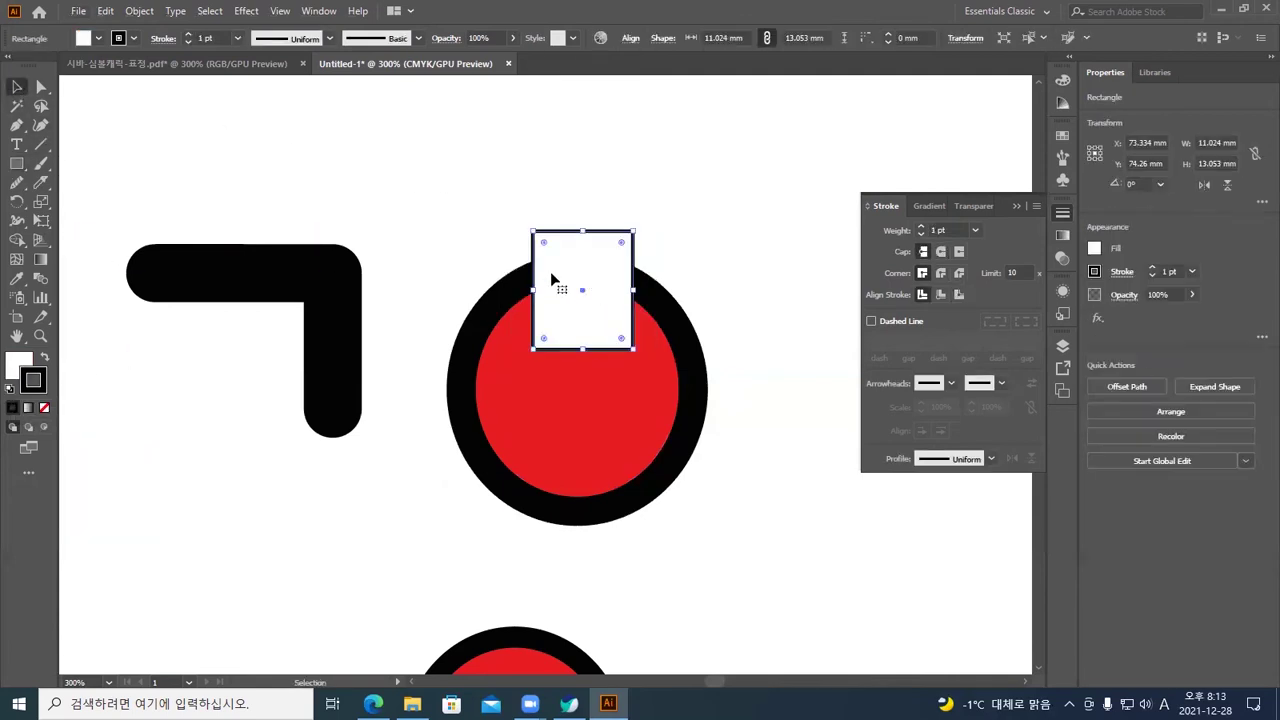
click(188, 36)
click(188, 36)
click(691, 200)
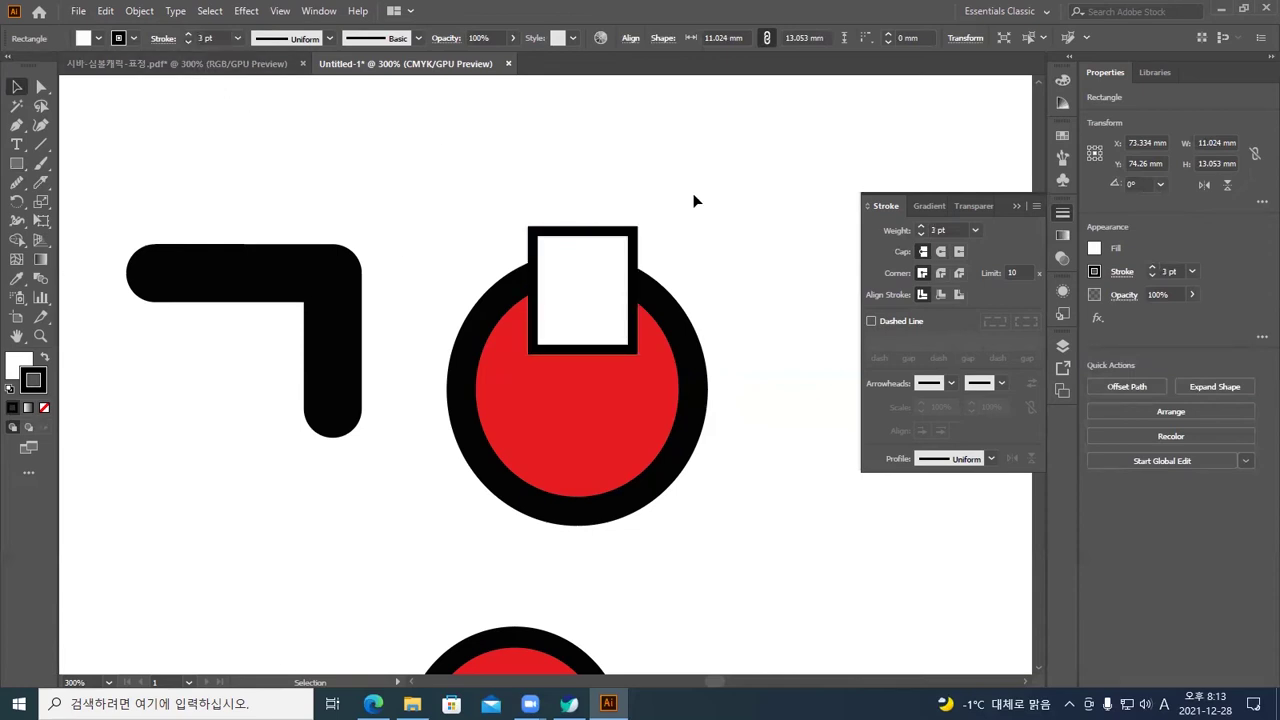
Remove the stroke from the white rectangle
click(608, 285)
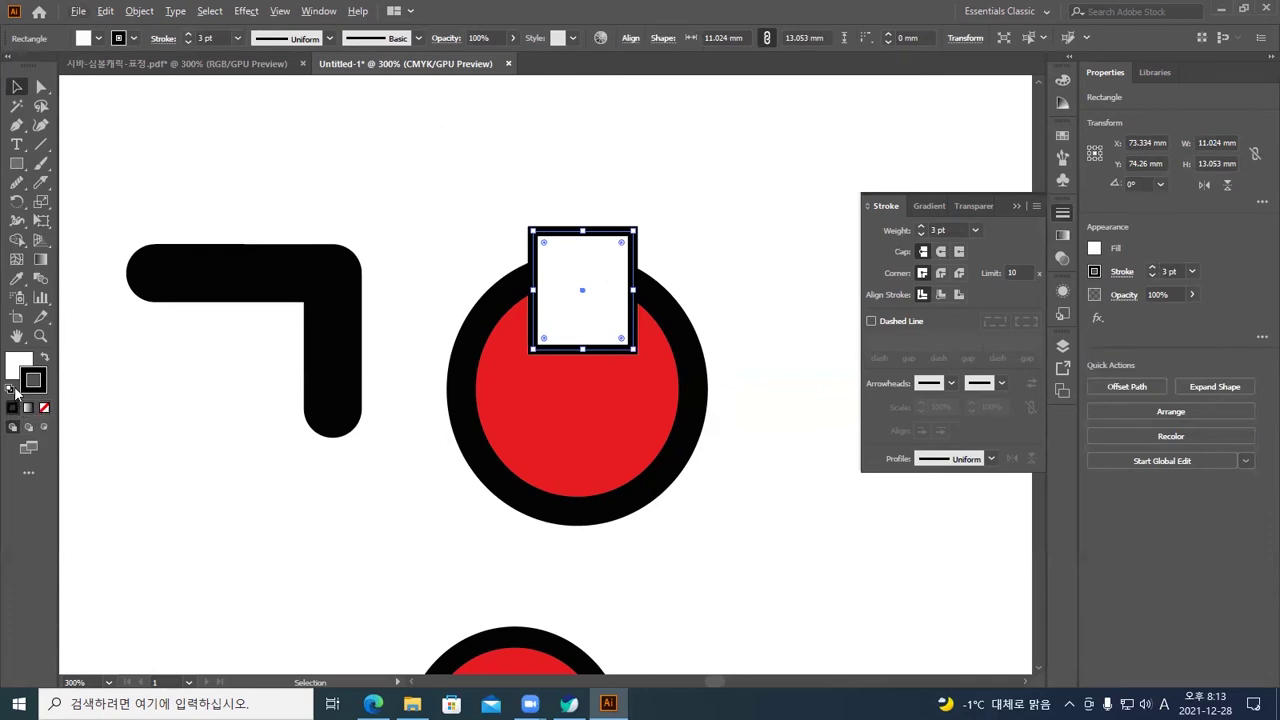
click(45, 413)
click(128, 391)
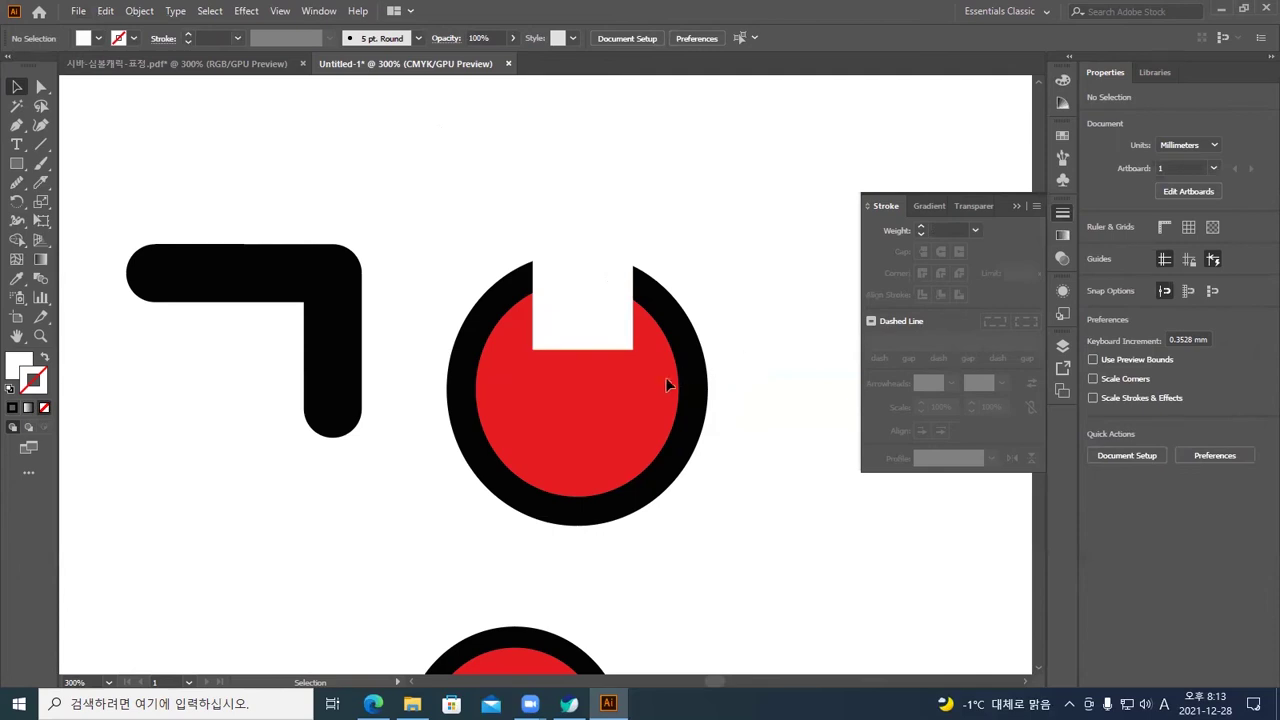
click(617, 332)
click(745, 318)
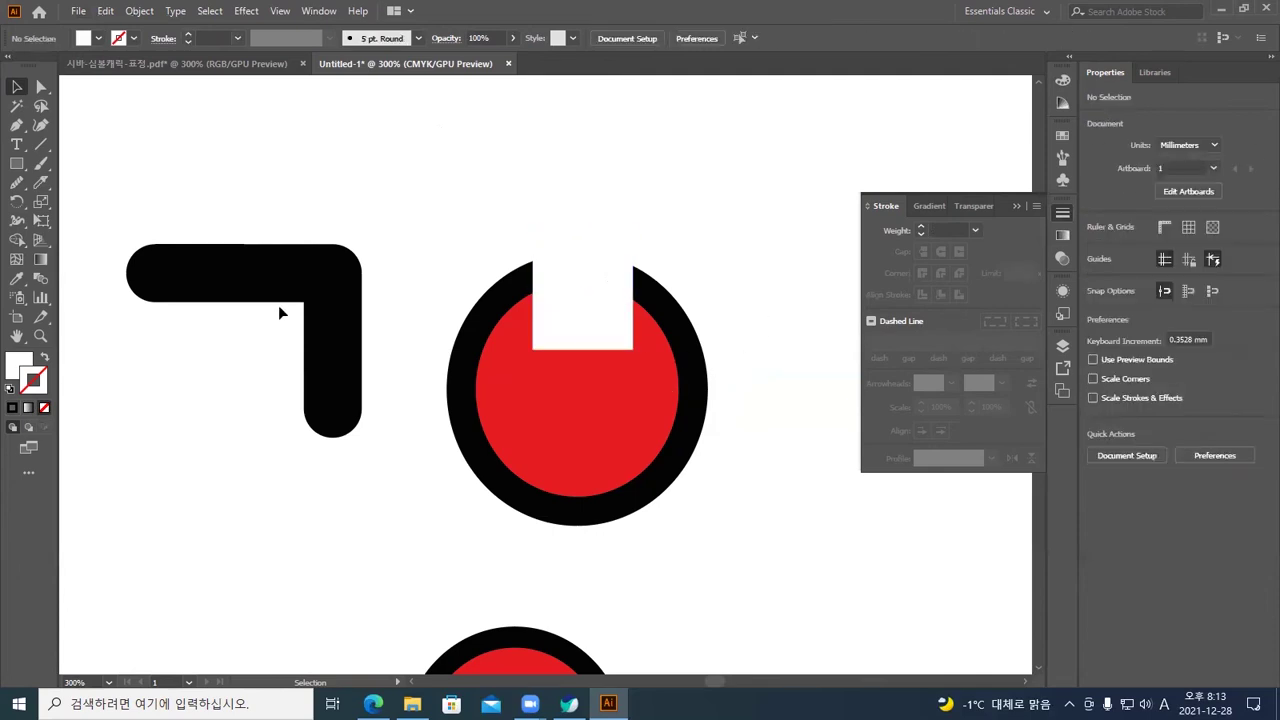
Duplicate the red circle about 11 mm below the original and remove the copy's stroke
click(609, 437)
click(715, 455)
click(603, 450)
drag(603, 450, 600, 525)
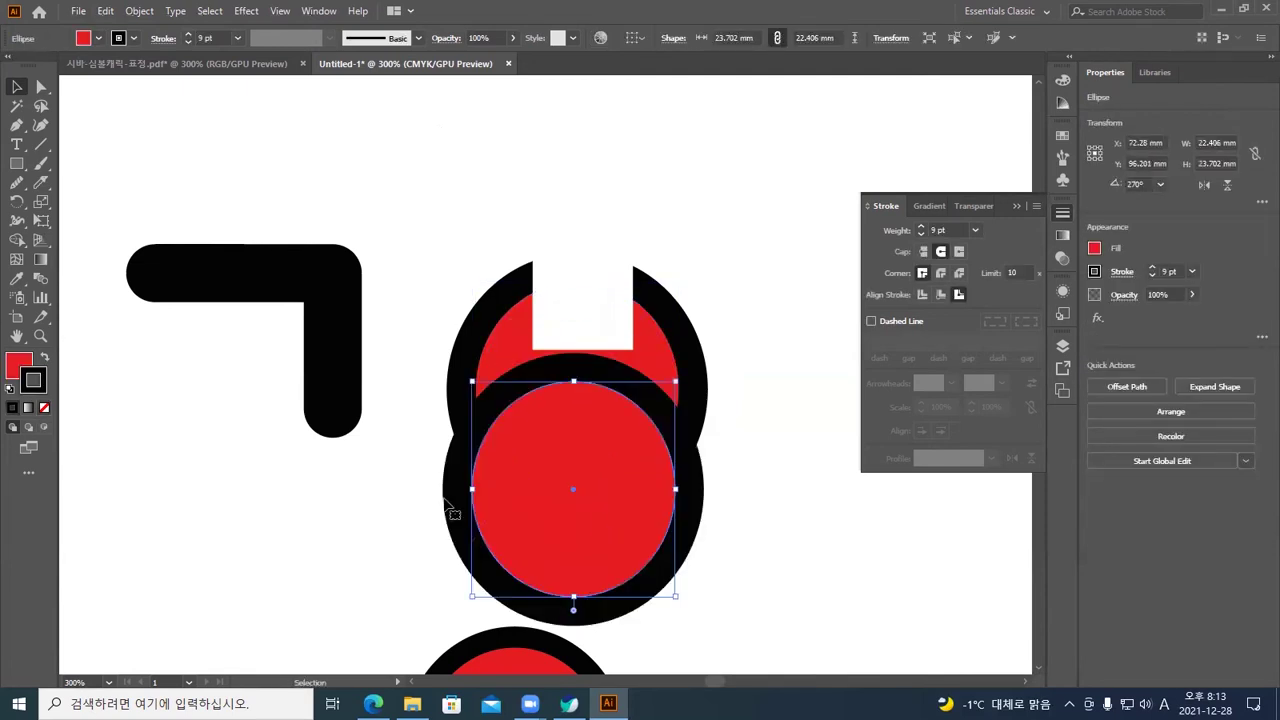
click(45, 410)
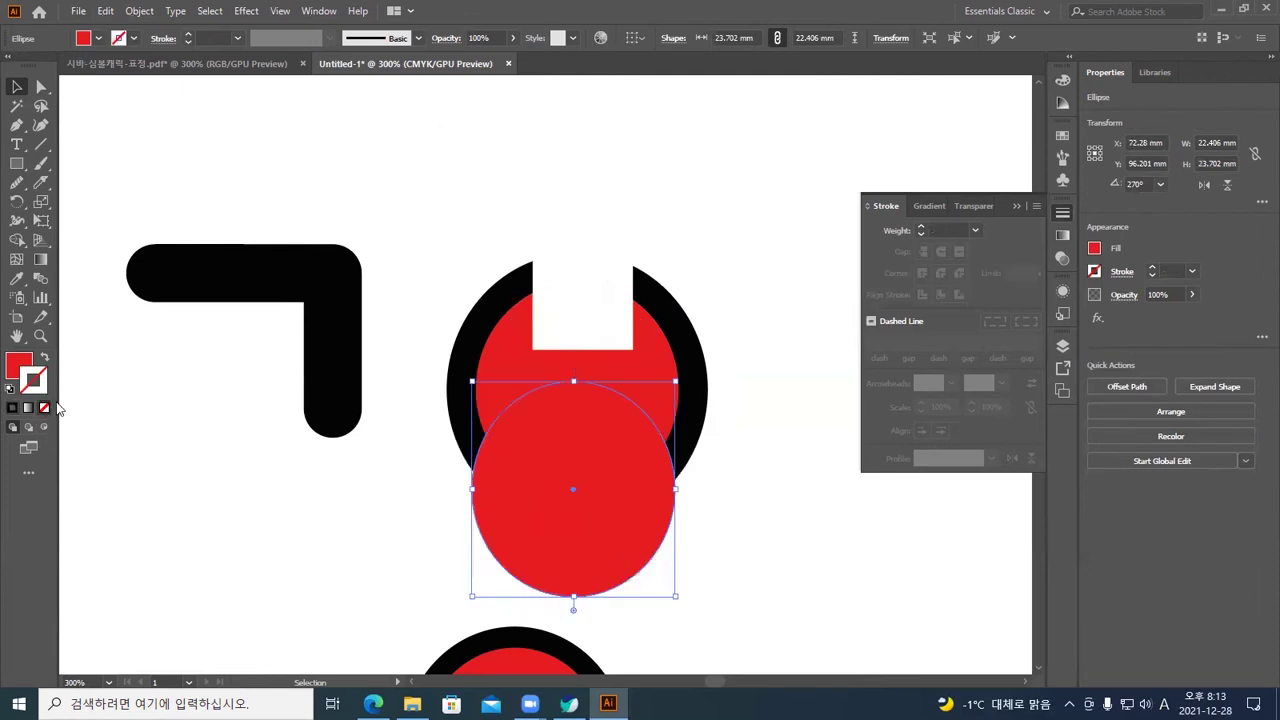
Fill the lower circle with the orange swatch C=0 M=50 Y=100 K=0
click(99, 39)
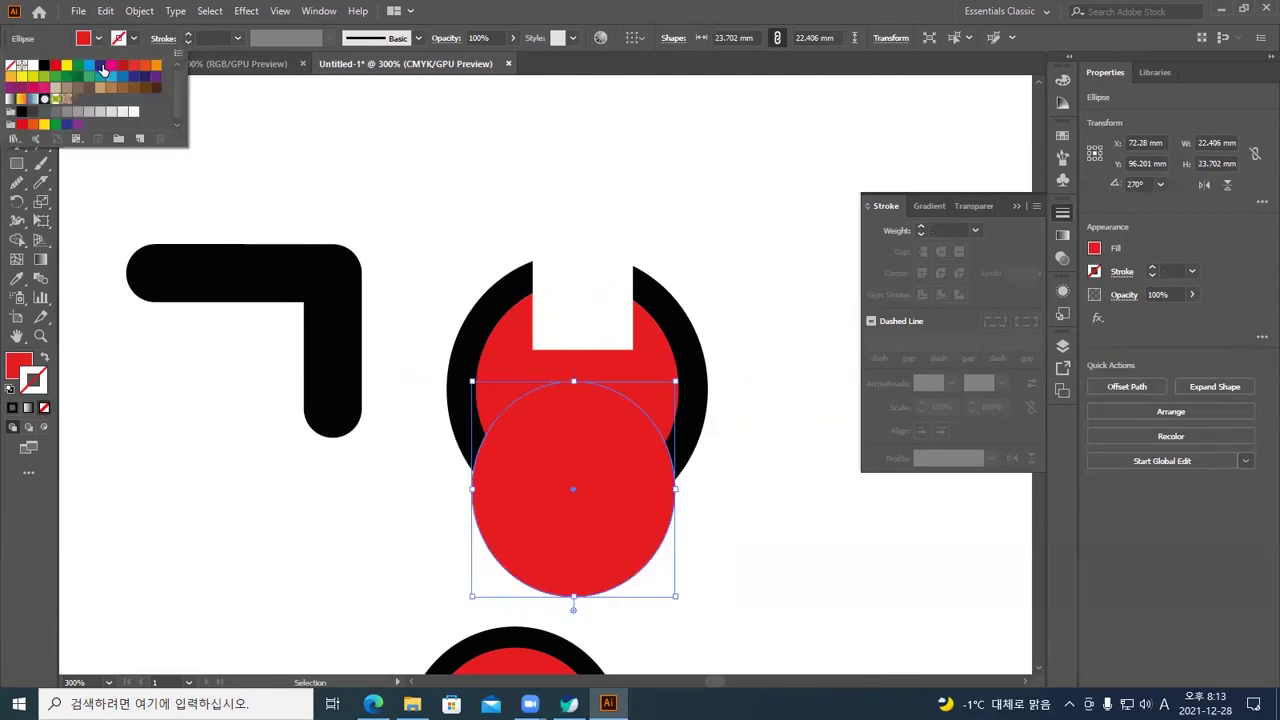
click(146, 68)
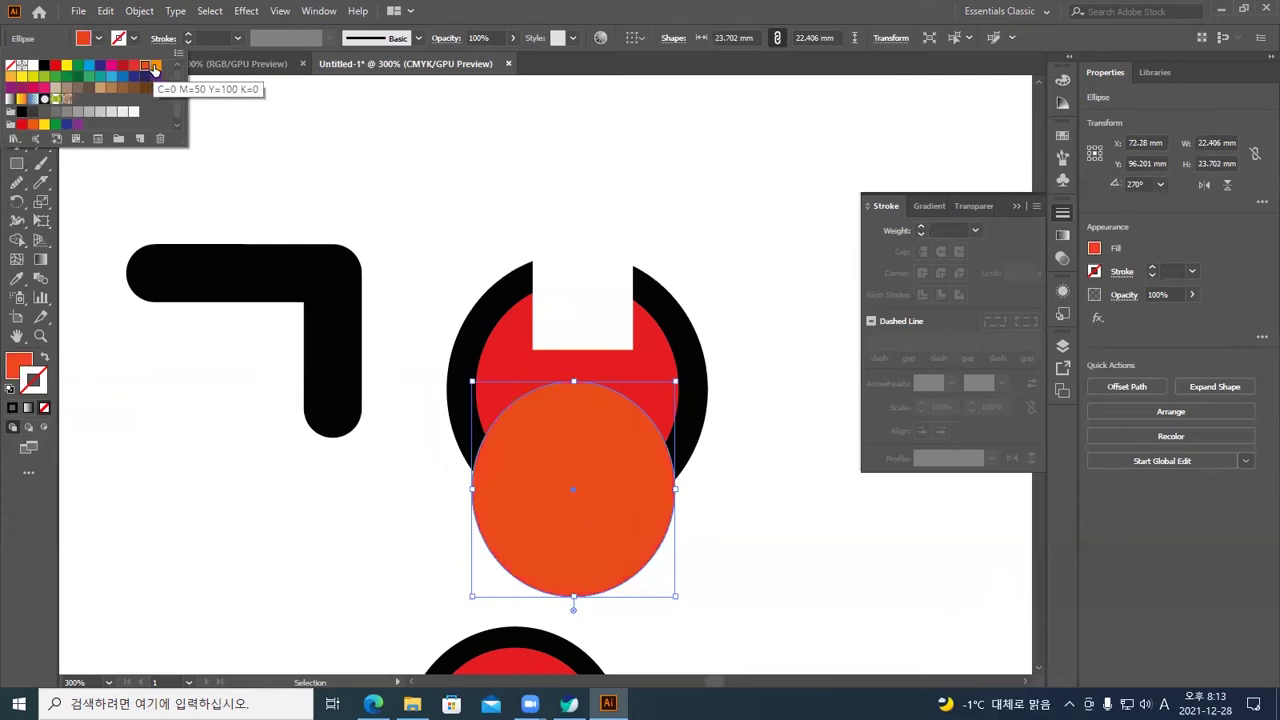
click(156, 65)
click(425, 204)
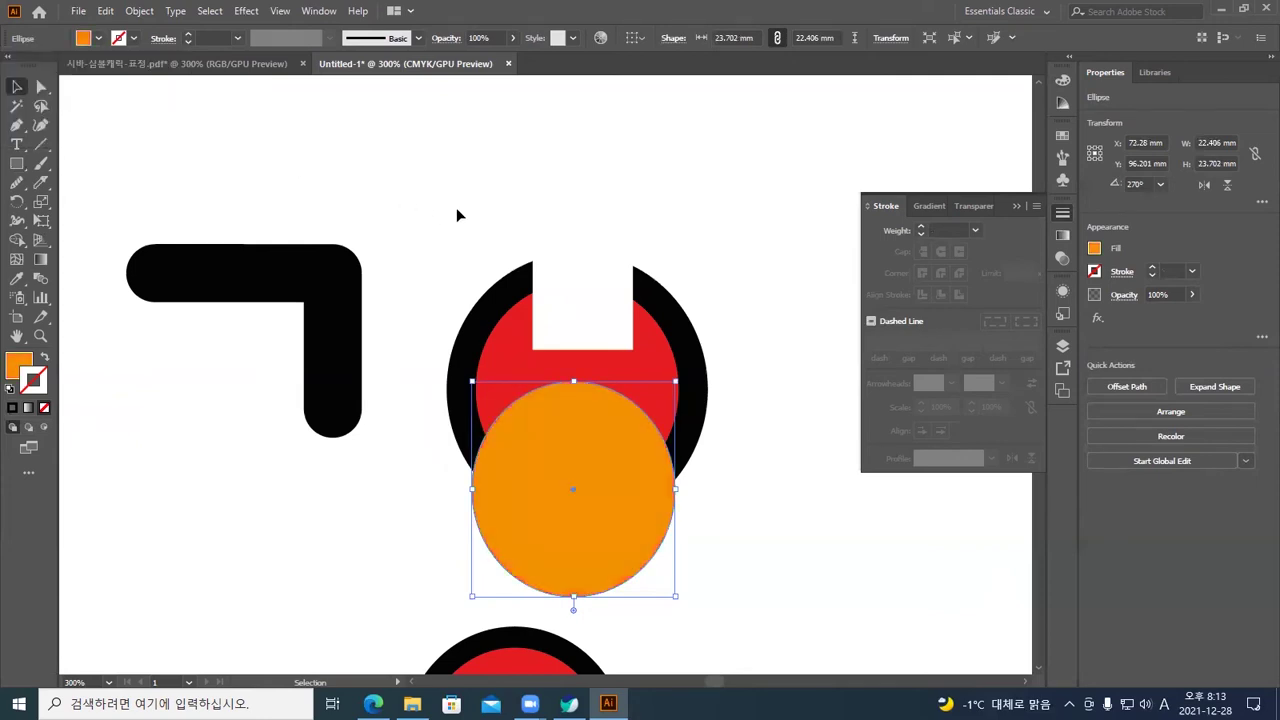
click(466, 210)
Try moving the outlined red circle up behind the white rectangle, and undo the move
click(668, 355)
drag(654, 364, 690, 307)
key(a)
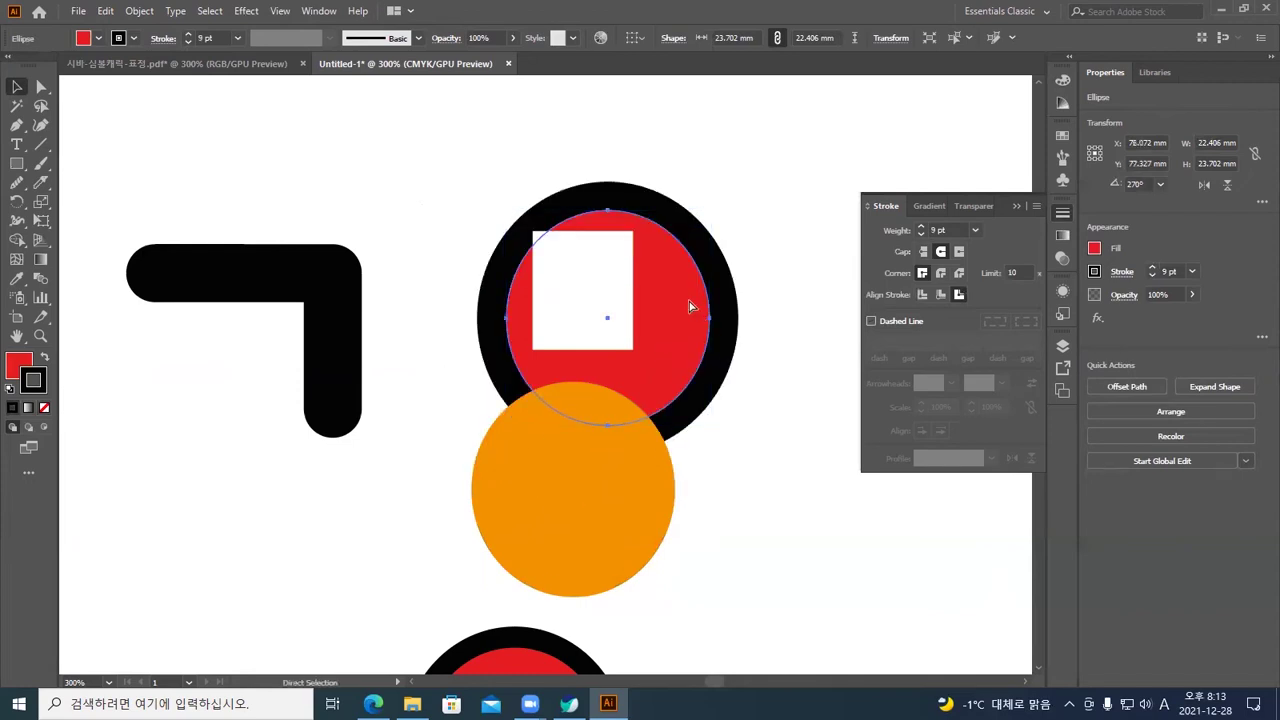
key(ctrl+z)
key(v)
click(728, 306)
Copy the outlined red circle and paste it in place in front of the rectangle and the orange circle
click(665, 375)
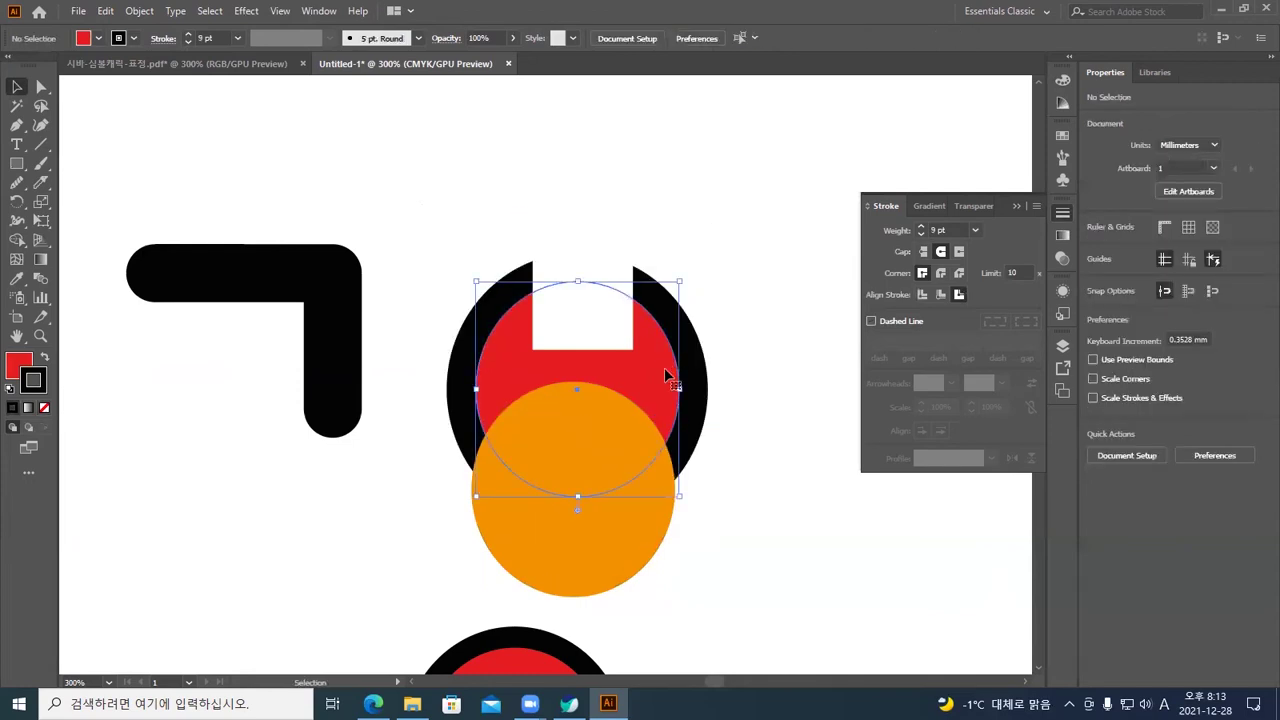
click(747, 289)
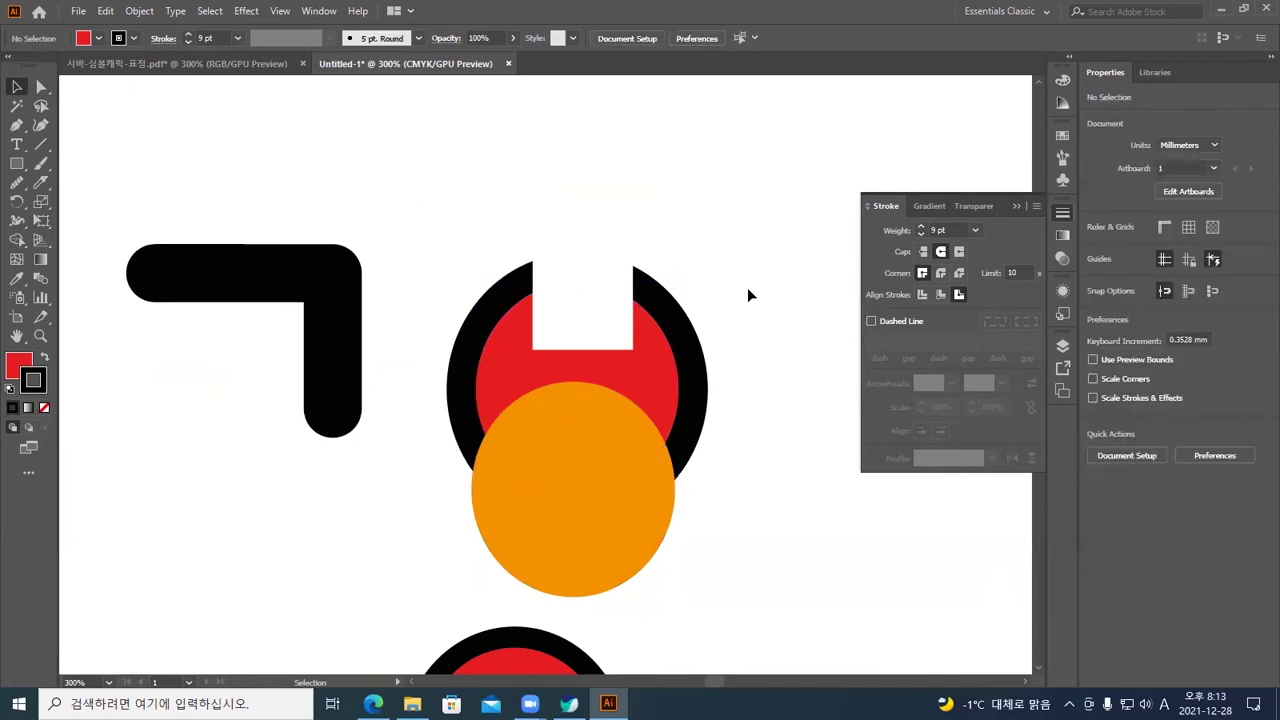
key(ctrl)
key(ctrl+z)
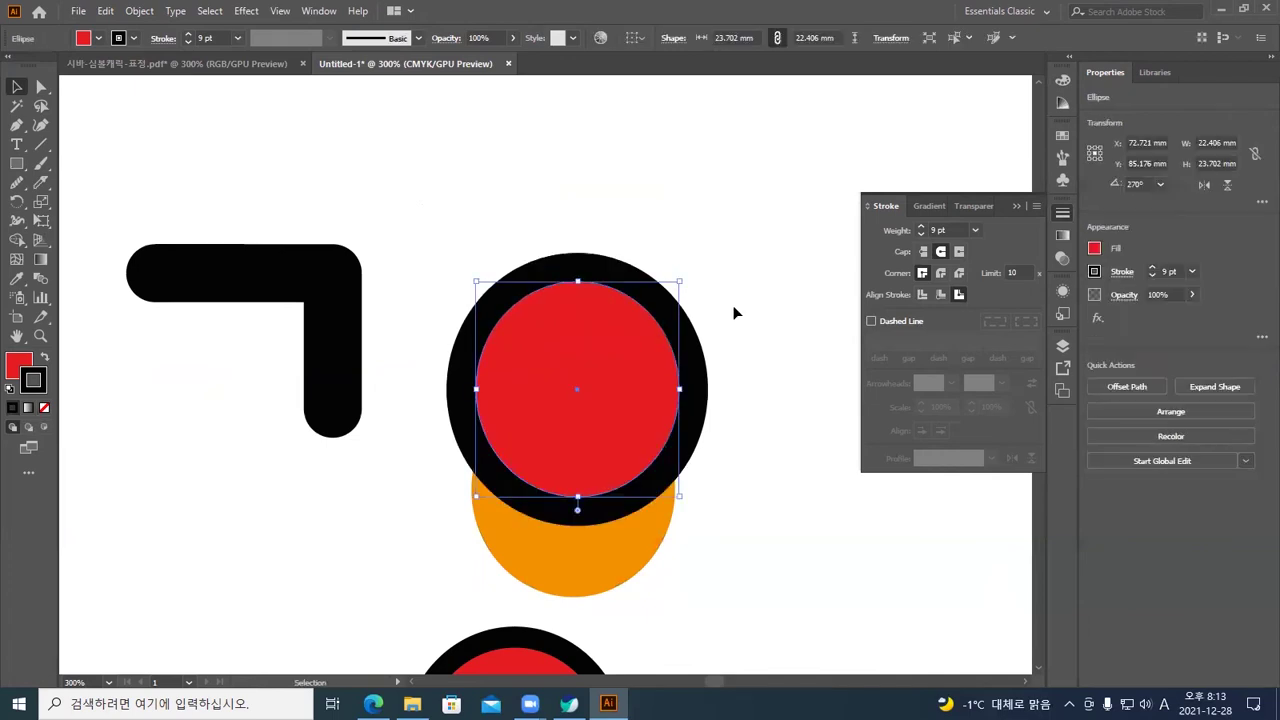
Make a clipping mask from the overlapping circles and the rectangle, using the front red circle as the mask shape
click(750, 463)
drag(766, 532, 531, 330)
key(ctrl+7)
key(v)
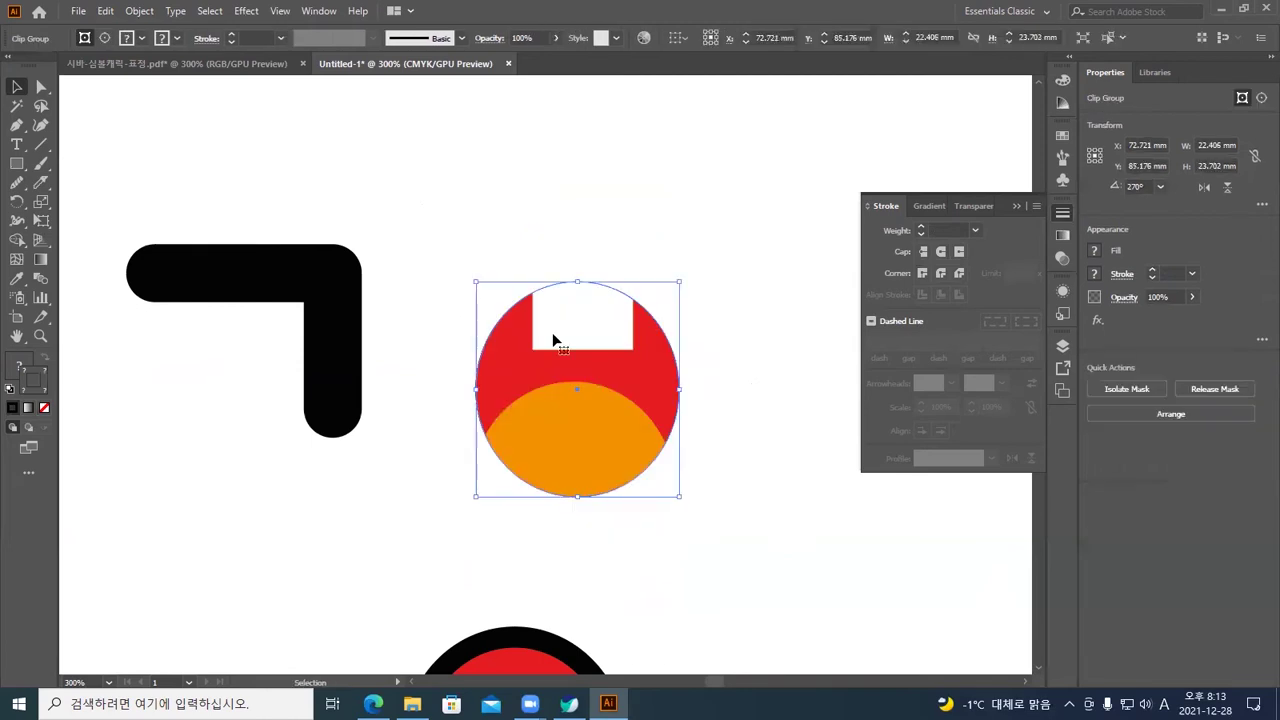
click(697, 295)
Examine the clip group and its circular clipping path in isolation mode, and exit isolation
click(670, 363)
double_click(668, 343)
click(668, 343)
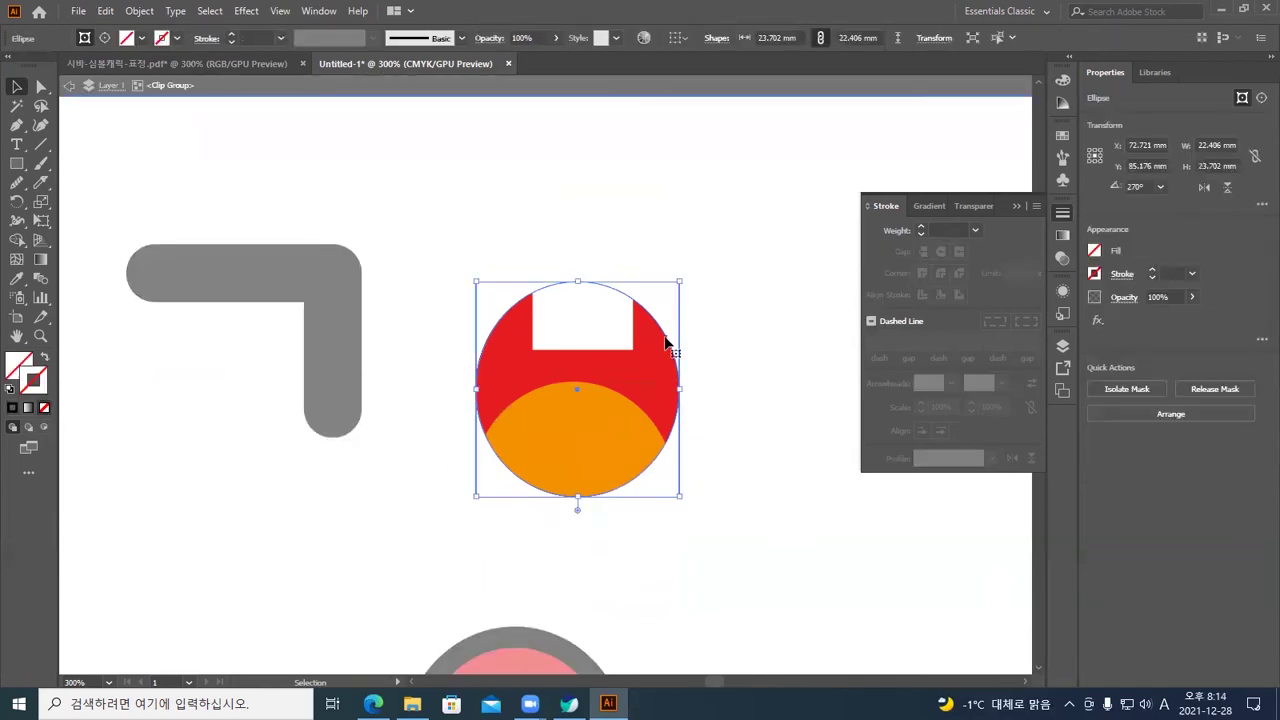
double_click(668, 343)
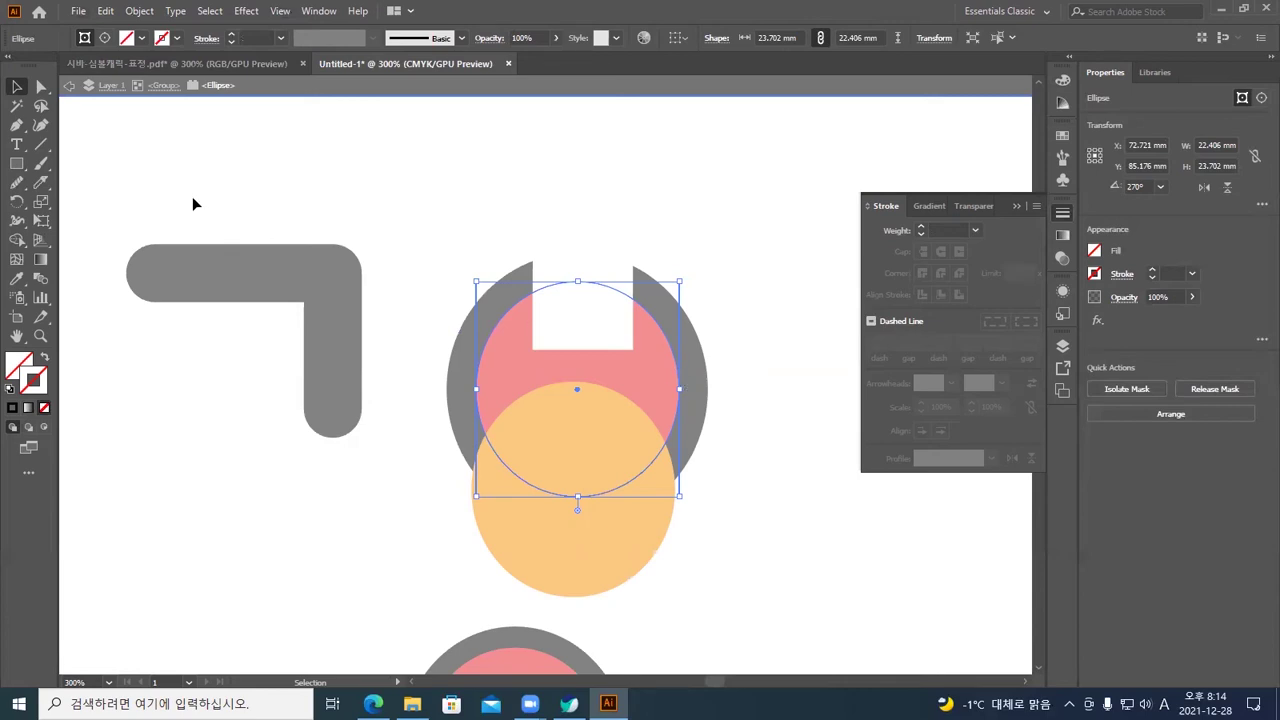
click(41, 87)
click(601, 220)
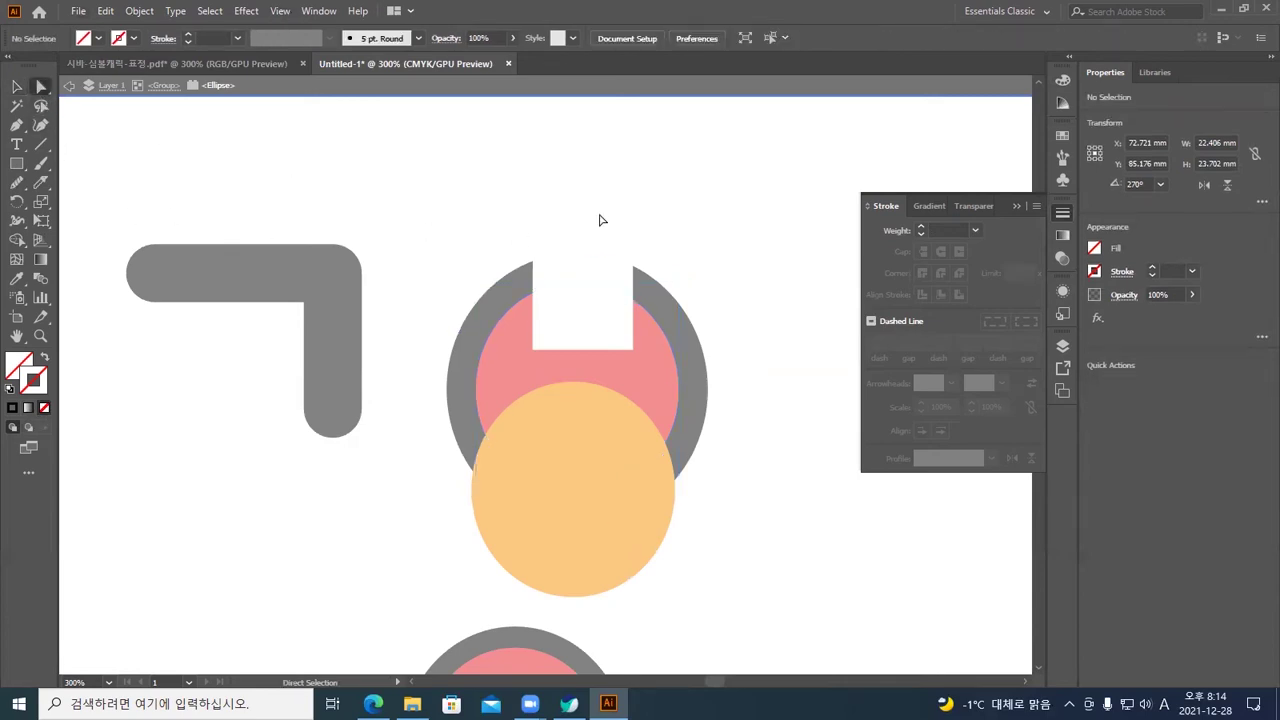
click(652, 323)
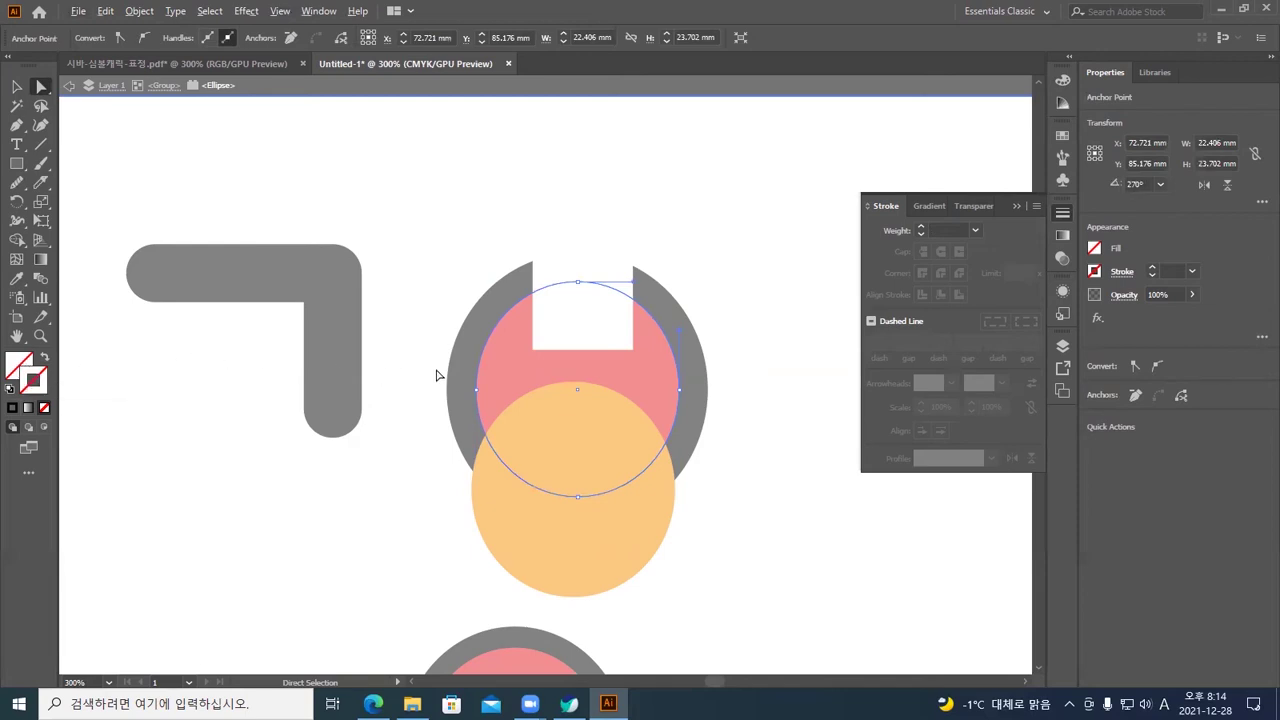
click(726, 303)
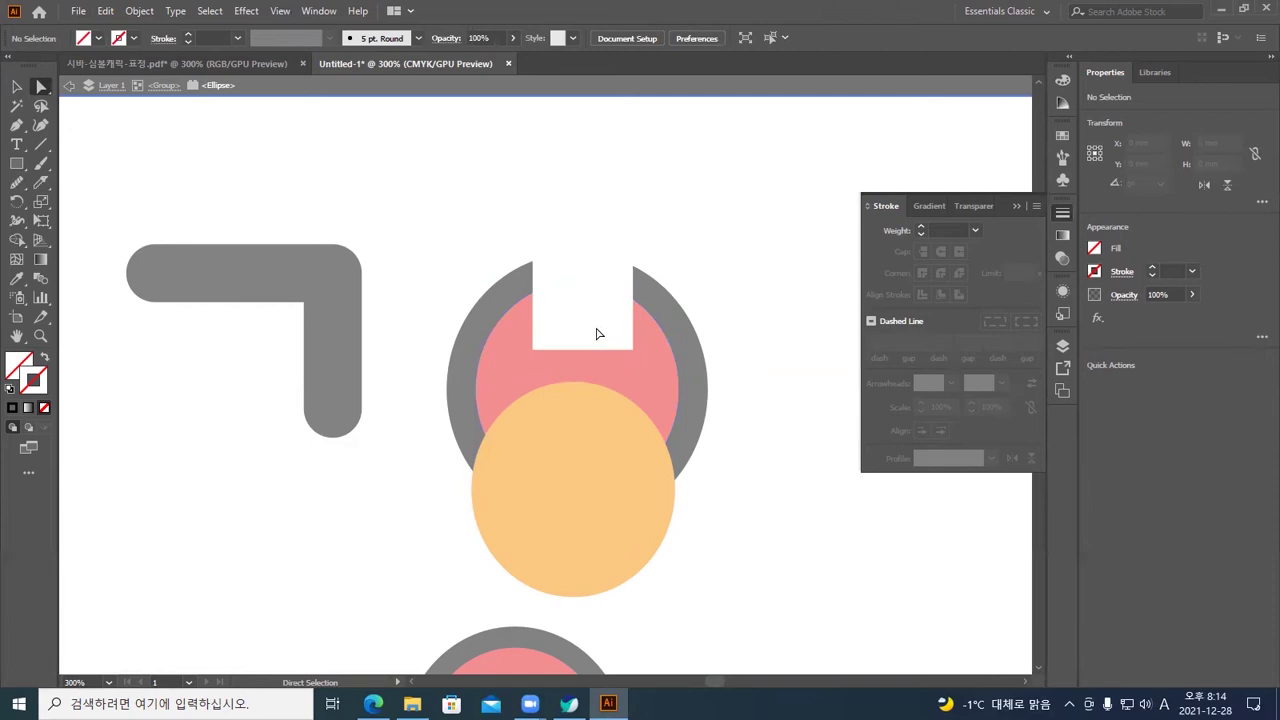
key(Escape)
Check with Direct Selection that the red circle, white rectangle and orange circle inside the clip group can be selected individually
click(583, 314)
click(662, 366)
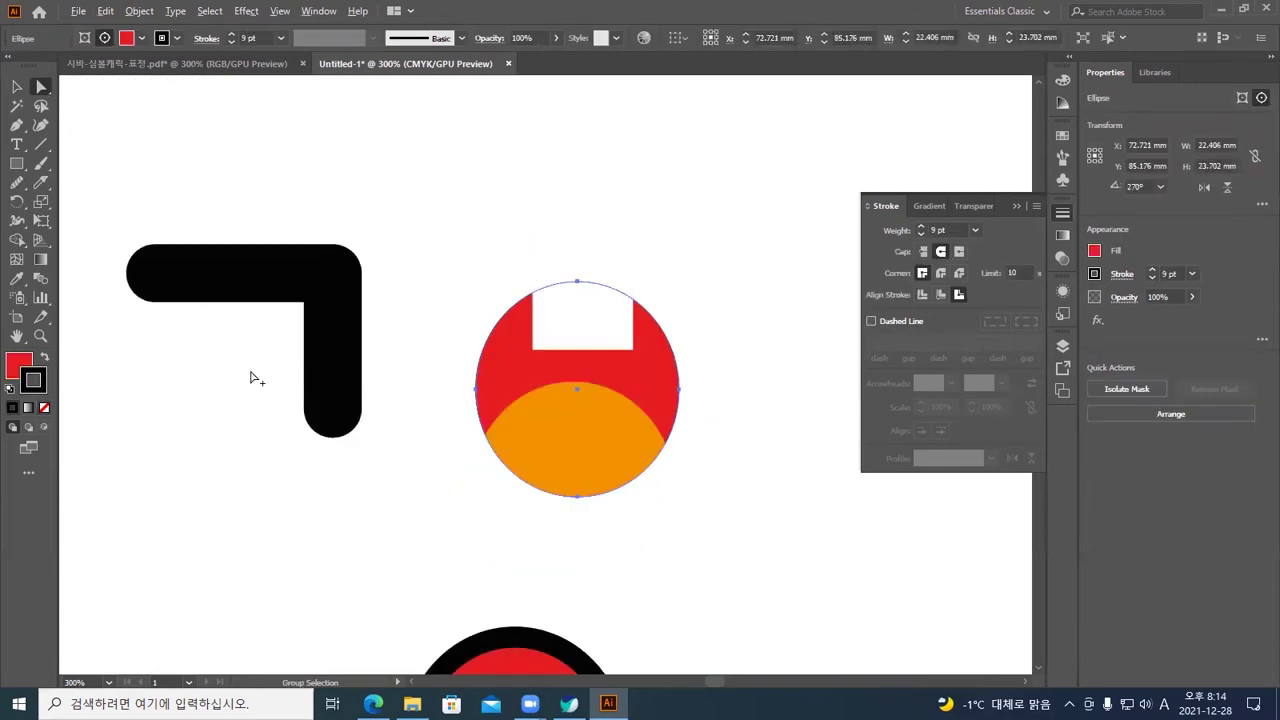
drag(172, 407, 55, 400)
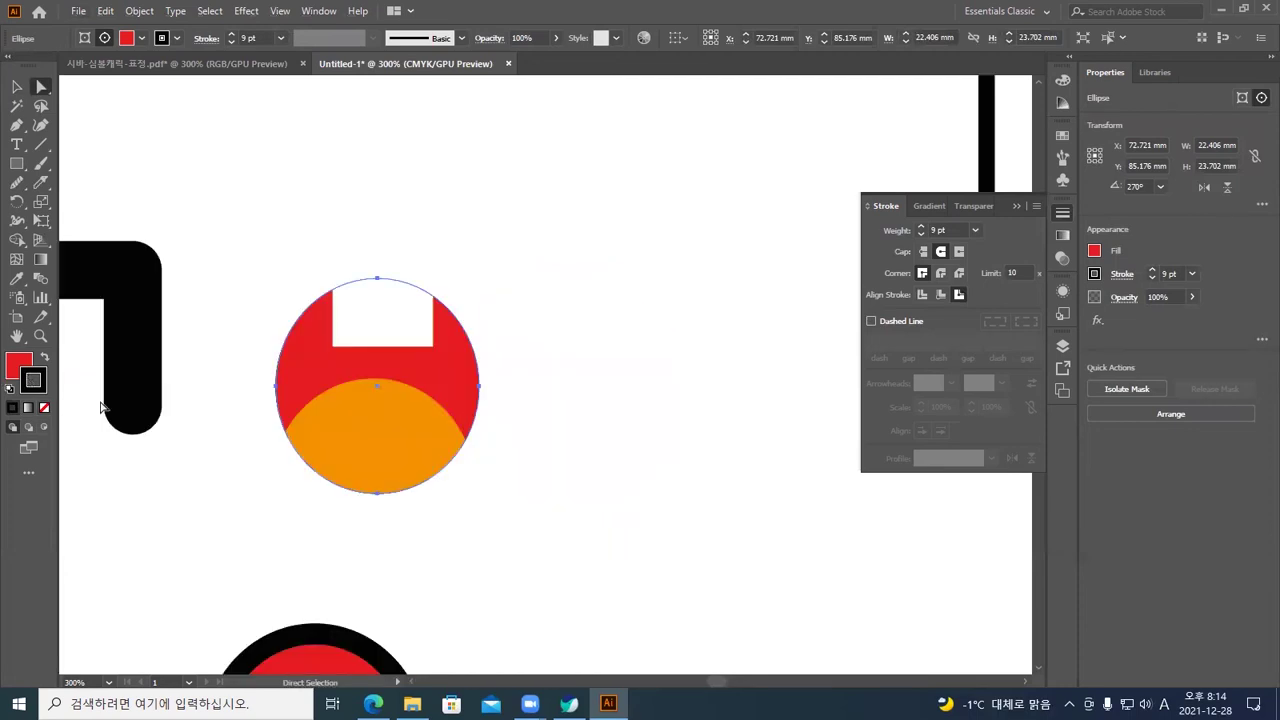
drag(221, 410, 63, 412)
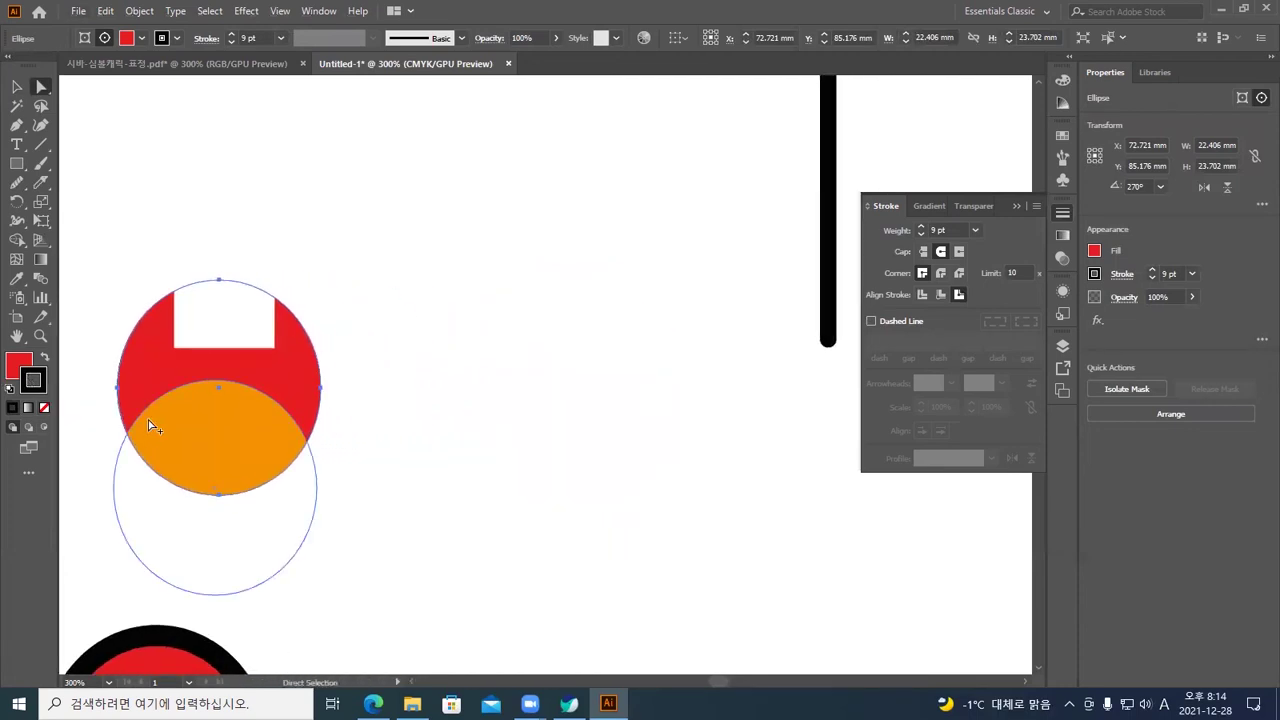
click(211, 328)
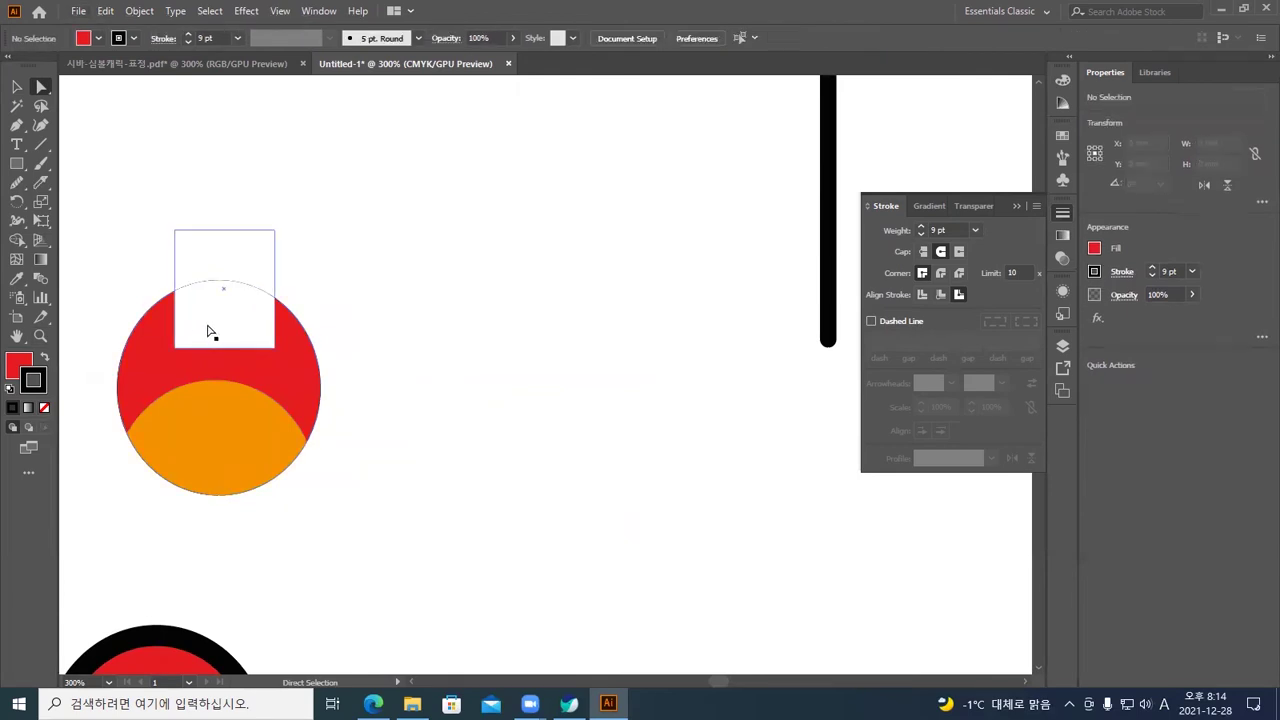
click(210, 424)
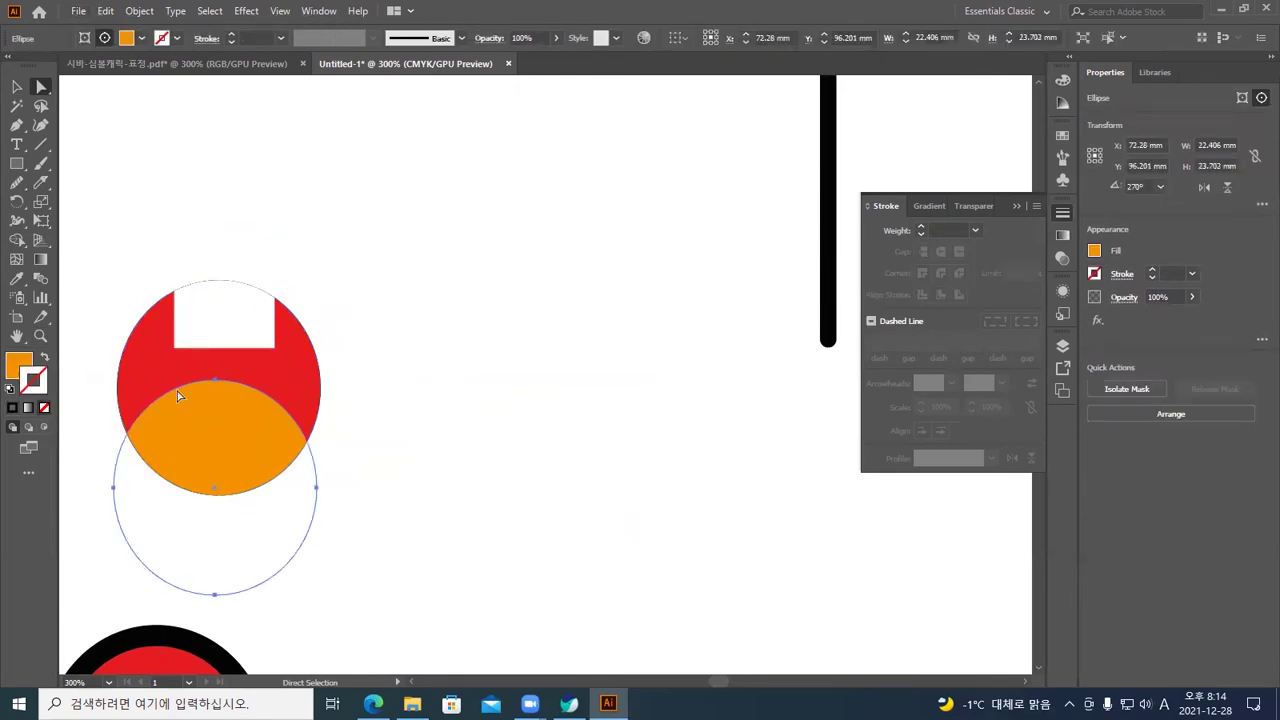
click(154, 368)
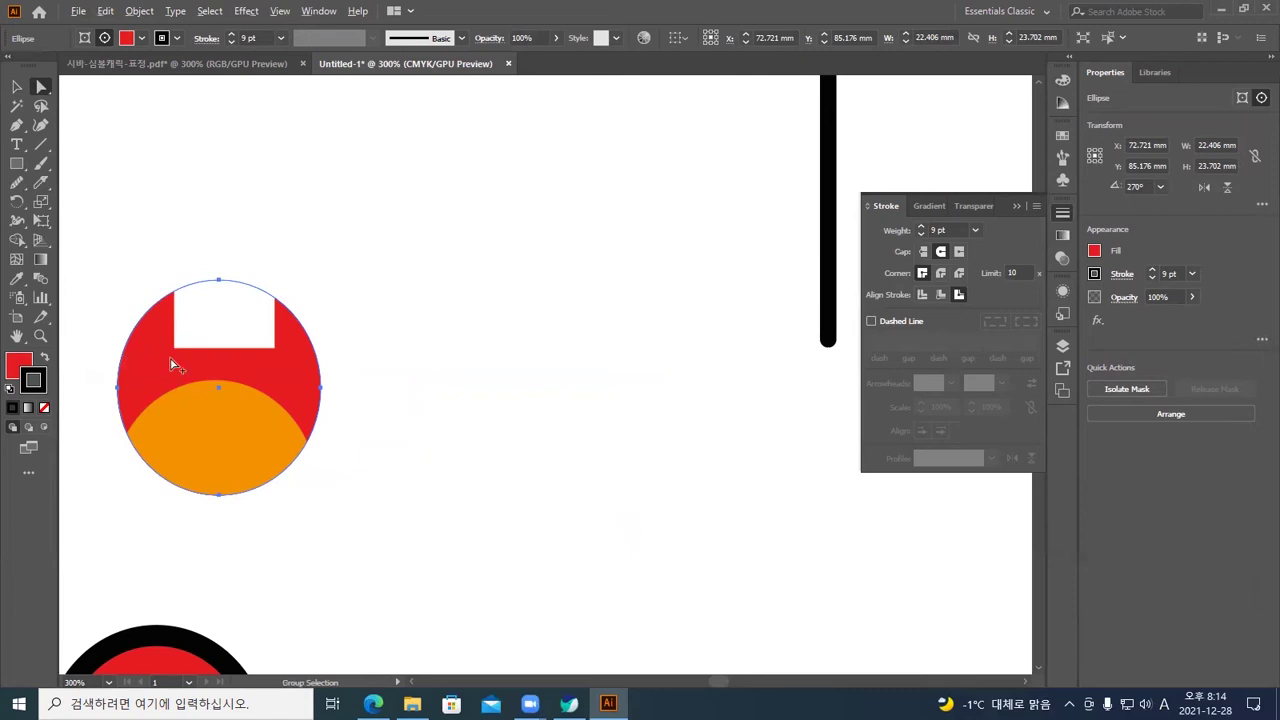
Move the white rectangle within the clip group to about X 72.7 mm, Y 74.1 mm
mouse_move(222, 340)
mouse_down()
mouse_move(223, 317)
mouse_move(222, 332)
mouse_up()
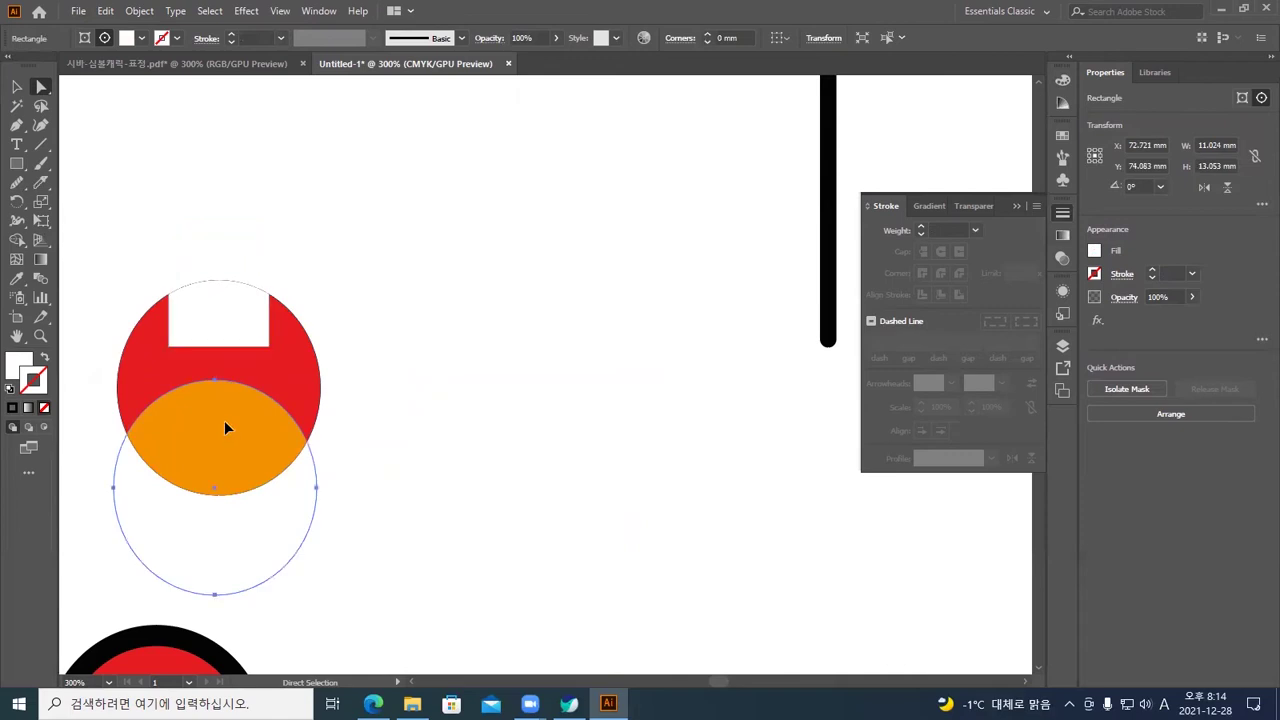
click(225, 415)
click(324, 338)
Align the clipped red circle's stroke to the inside and set its weight to 5 pt
click(296, 351)
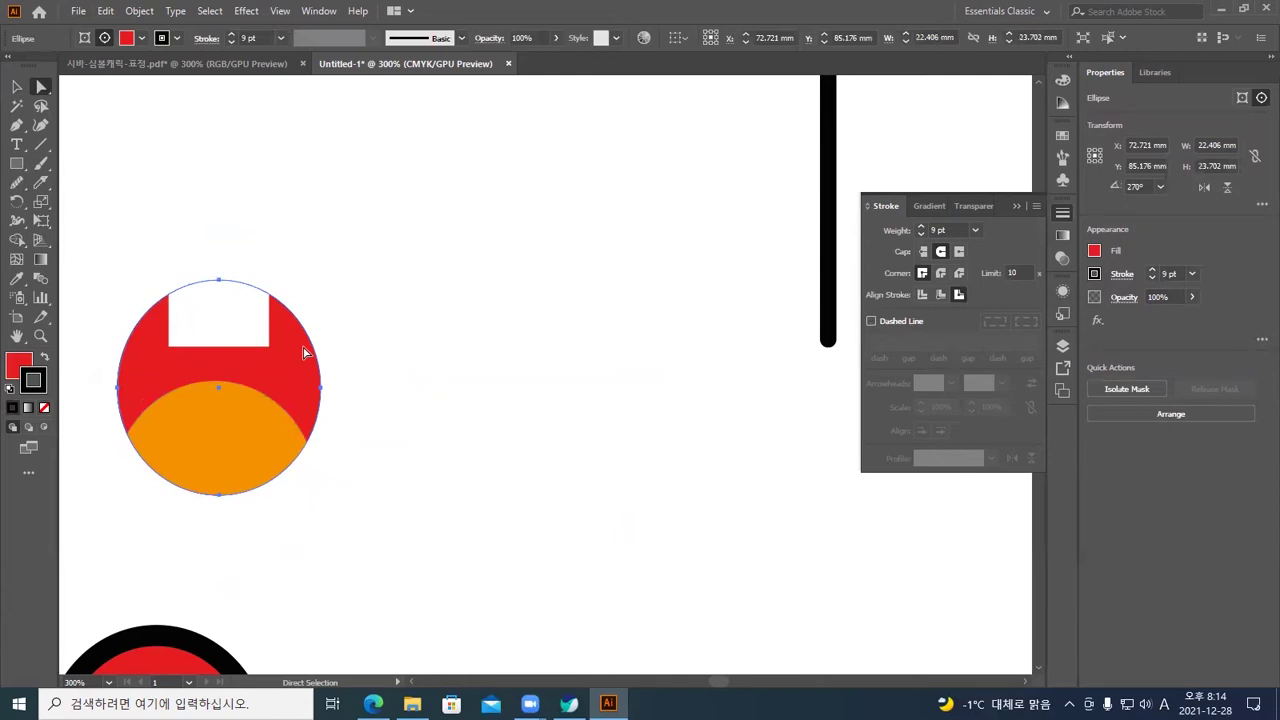
key(alt)
click(939, 297)
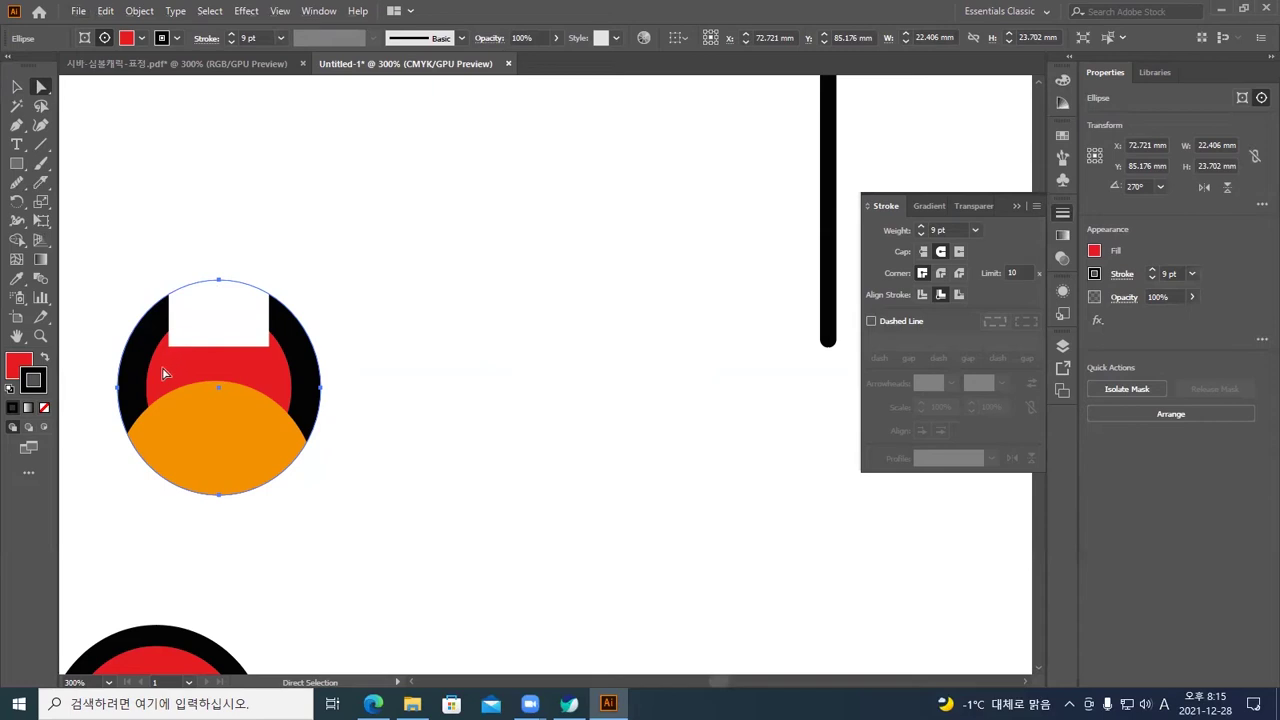
click(920, 234)
click(920, 234)
click(920, 234)
click(920, 234)
click(534, 389)
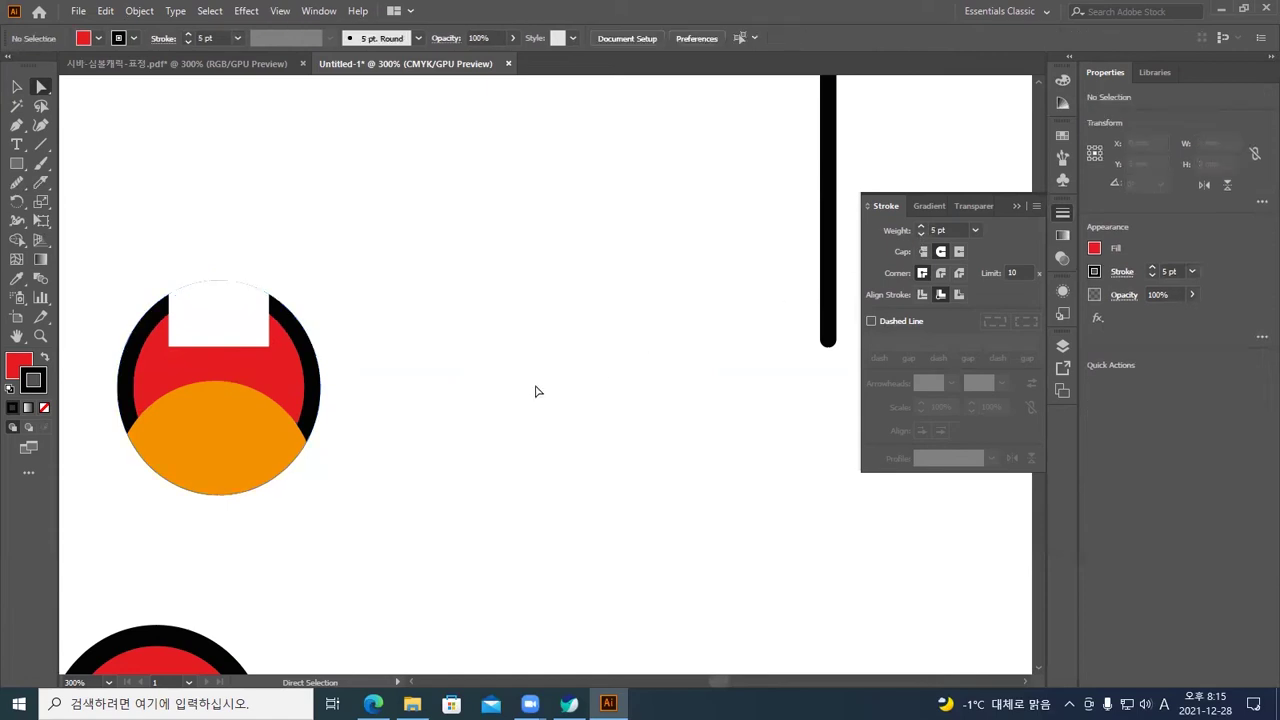
click(302, 396)
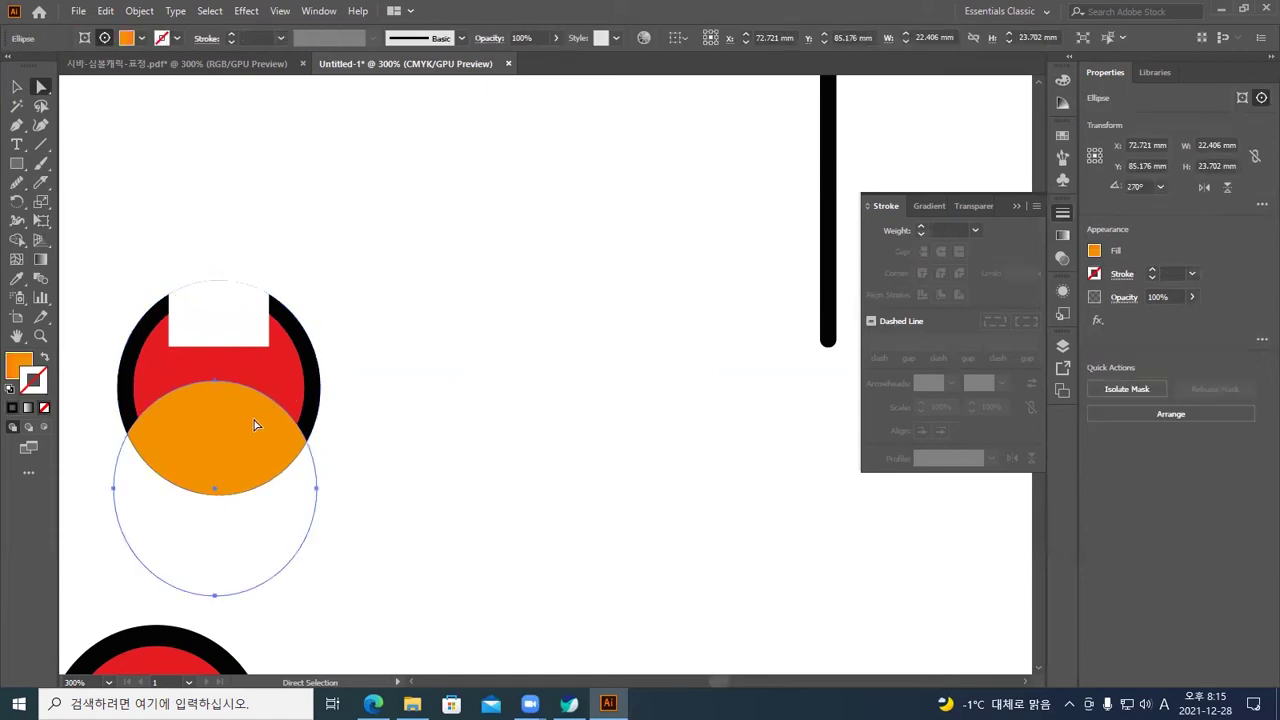
Remove the stroke from the red circle inside the clip group
click(285, 374)
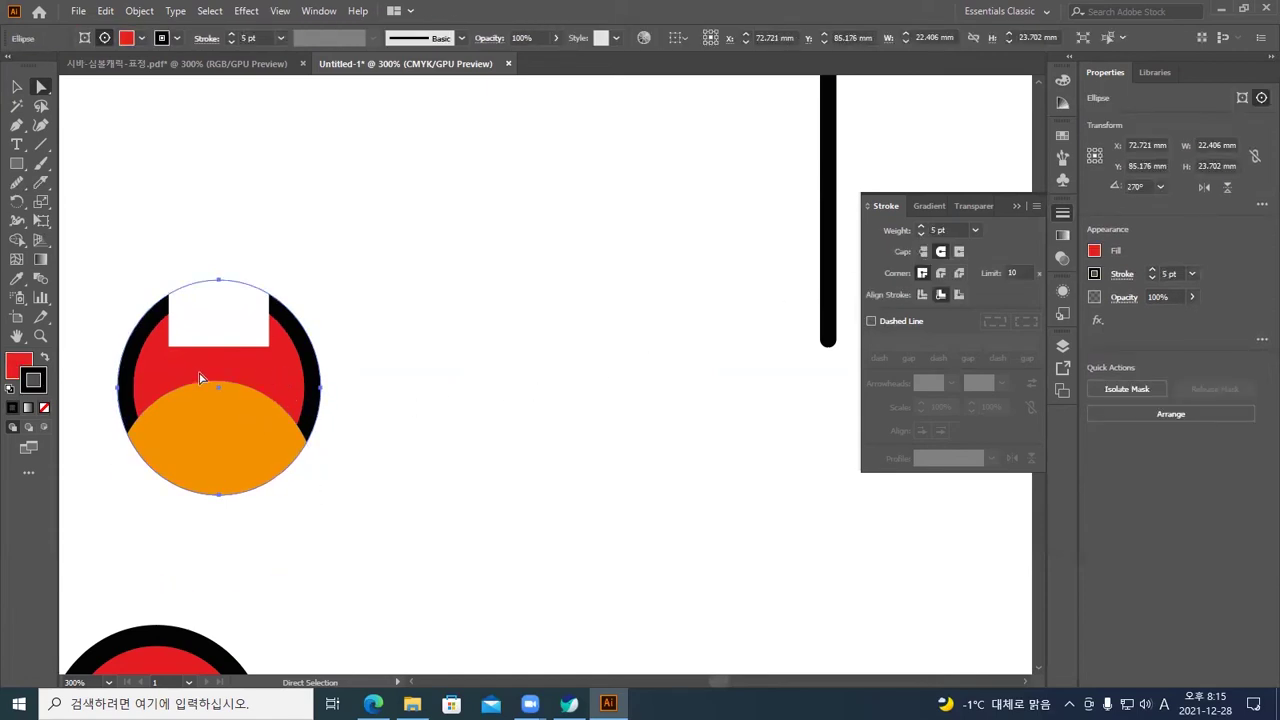
click(20, 368)
click(40, 388)
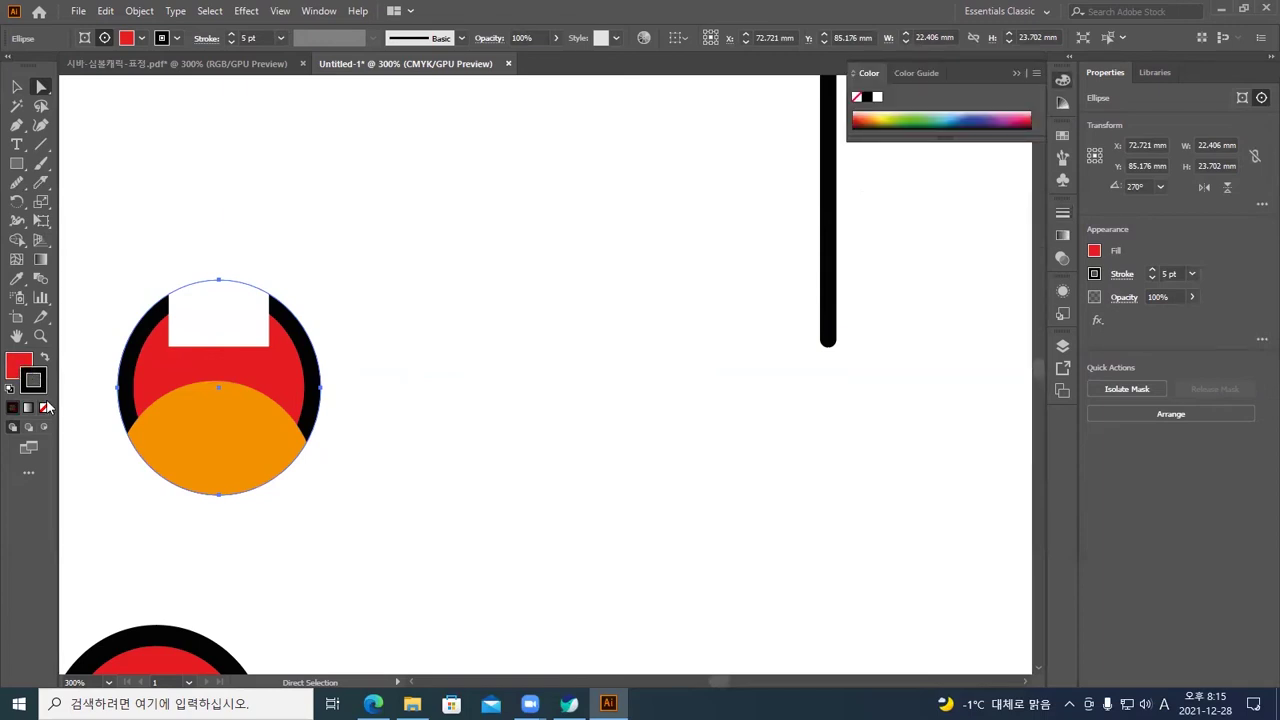
click(44, 407)
click(445, 399)
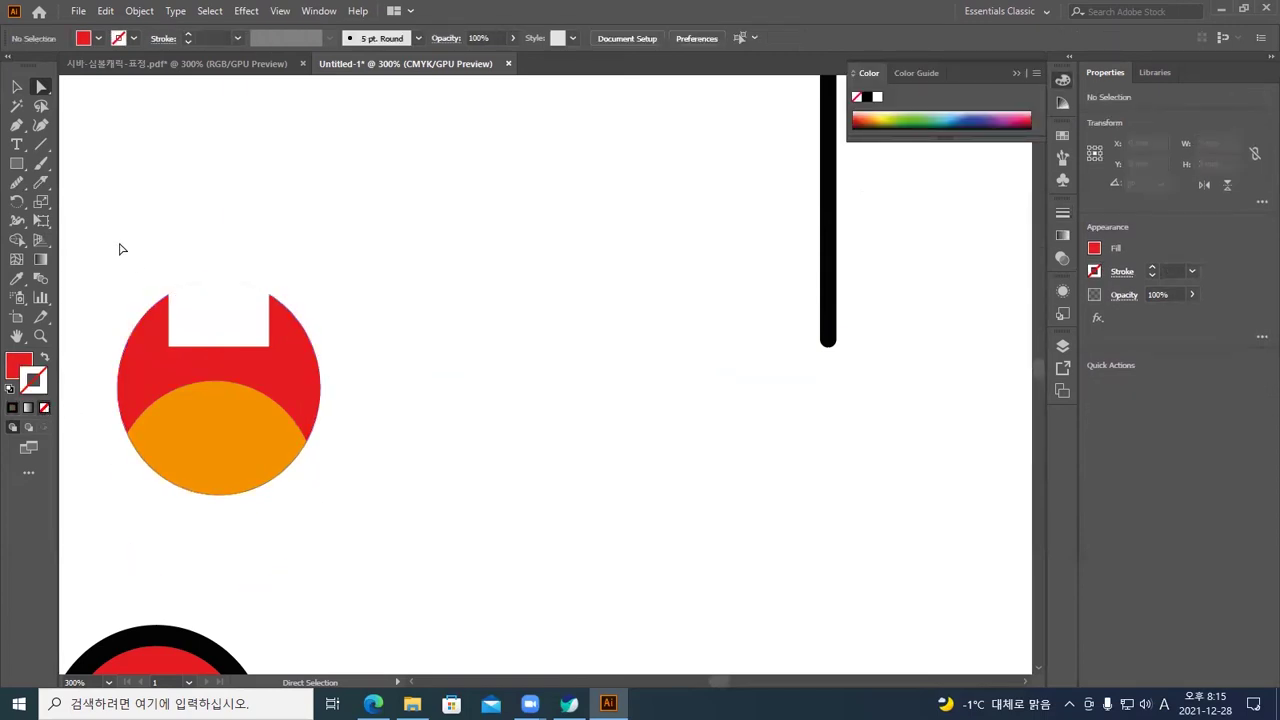
Try to move the whole clip group to about X 90.4 mm, Y 77.4 mm, and undo the move
click(17, 88)
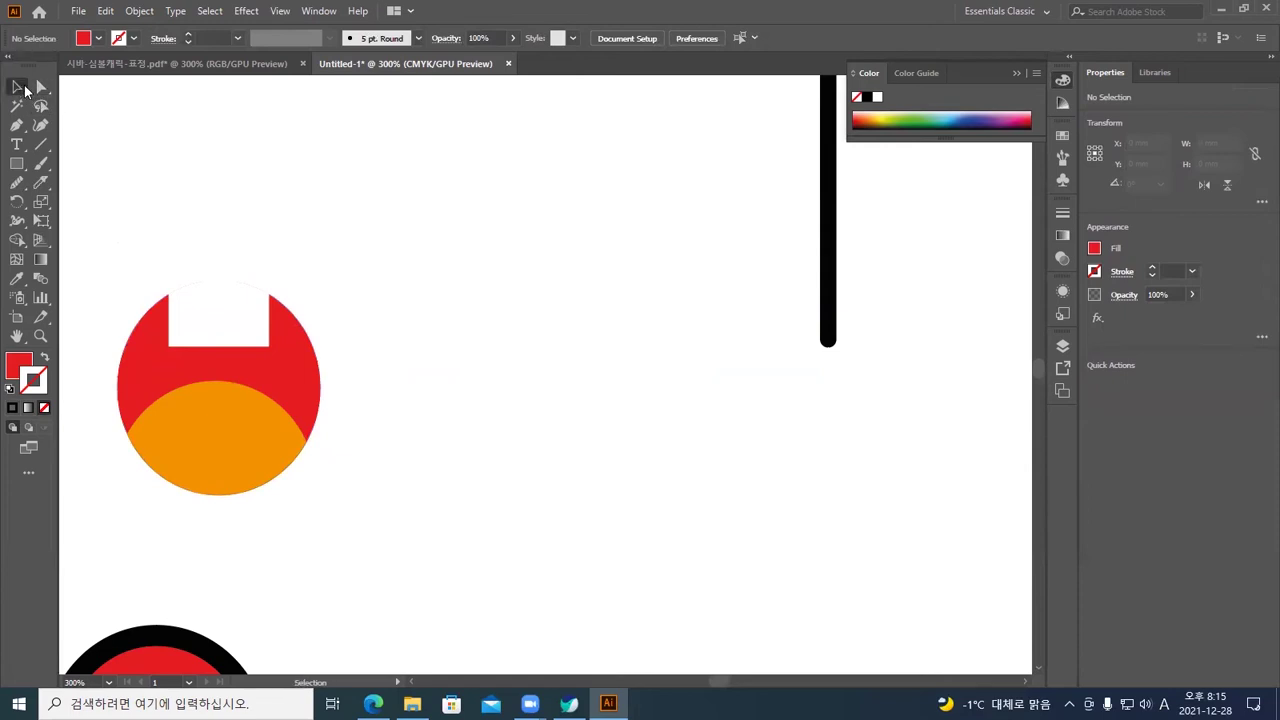
drag(286, 374, 491, 309)
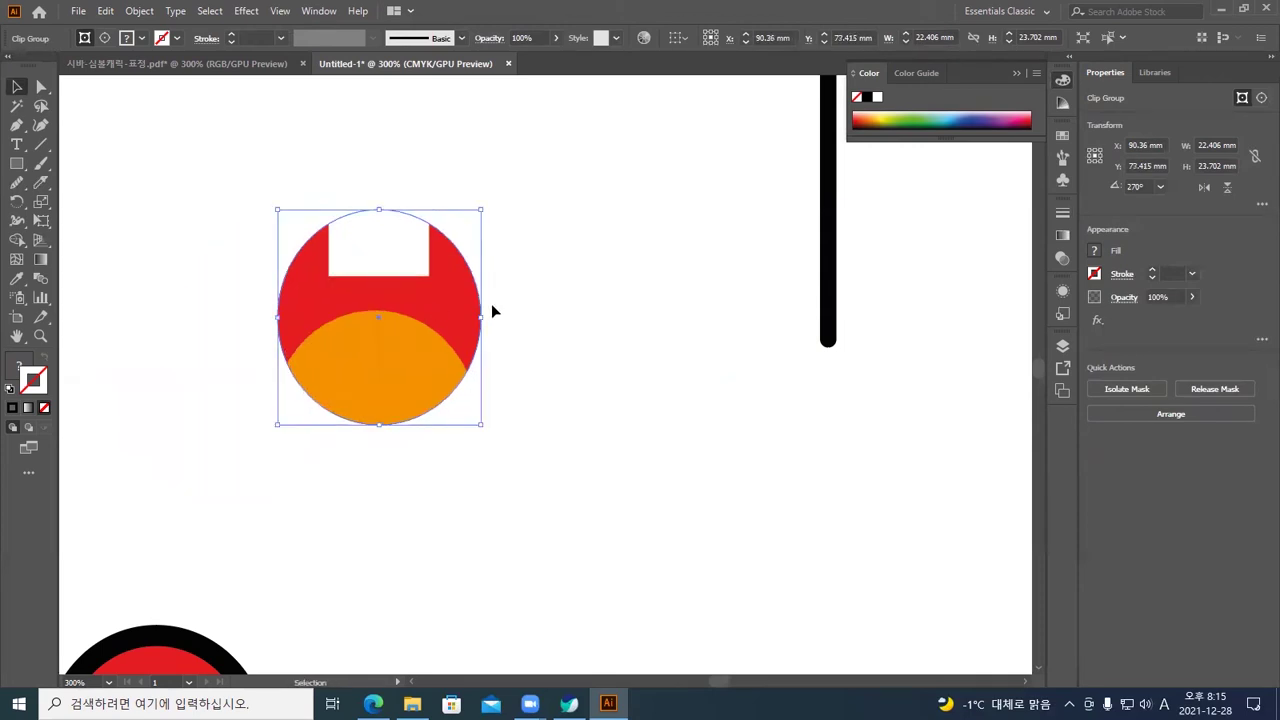
key(ctrl+z)
key(ctrl+z)
key(ctrl+z)
Paste the copied red circle in place in front of the clip group and set its fill to none
click(472, 339)
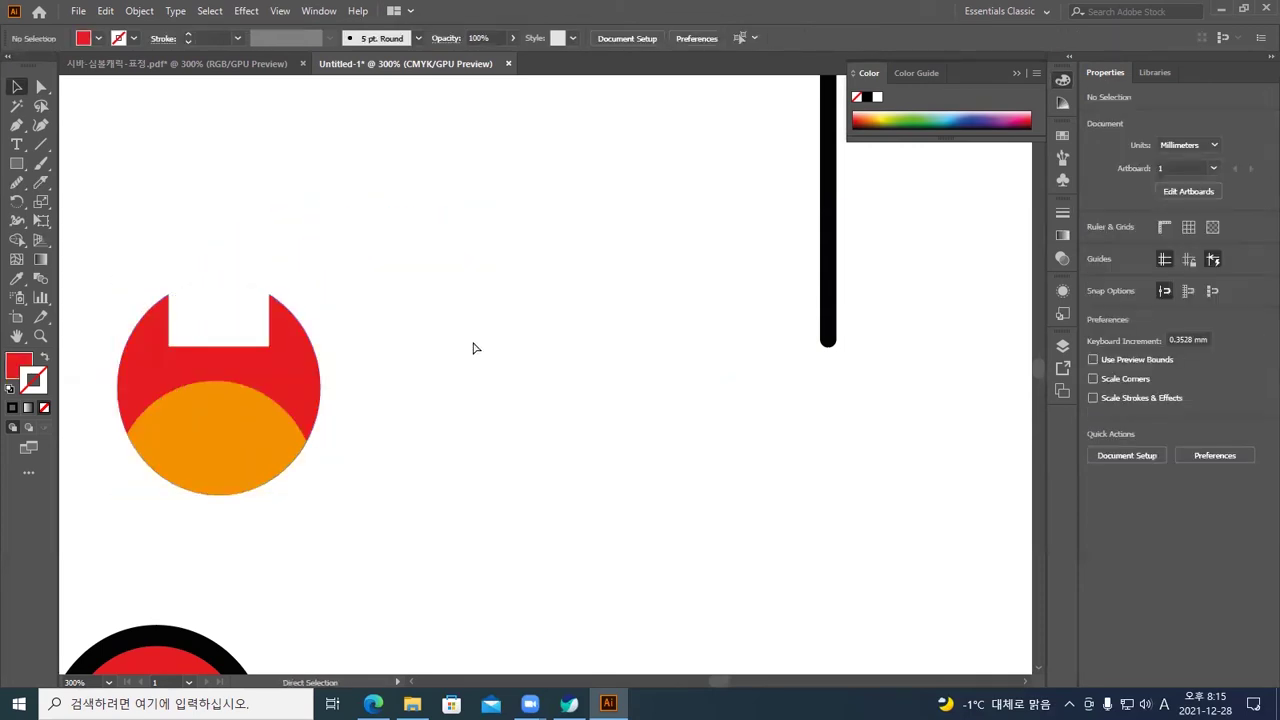
key(ctrl+z)
click(476, 347)
click(218, 366)
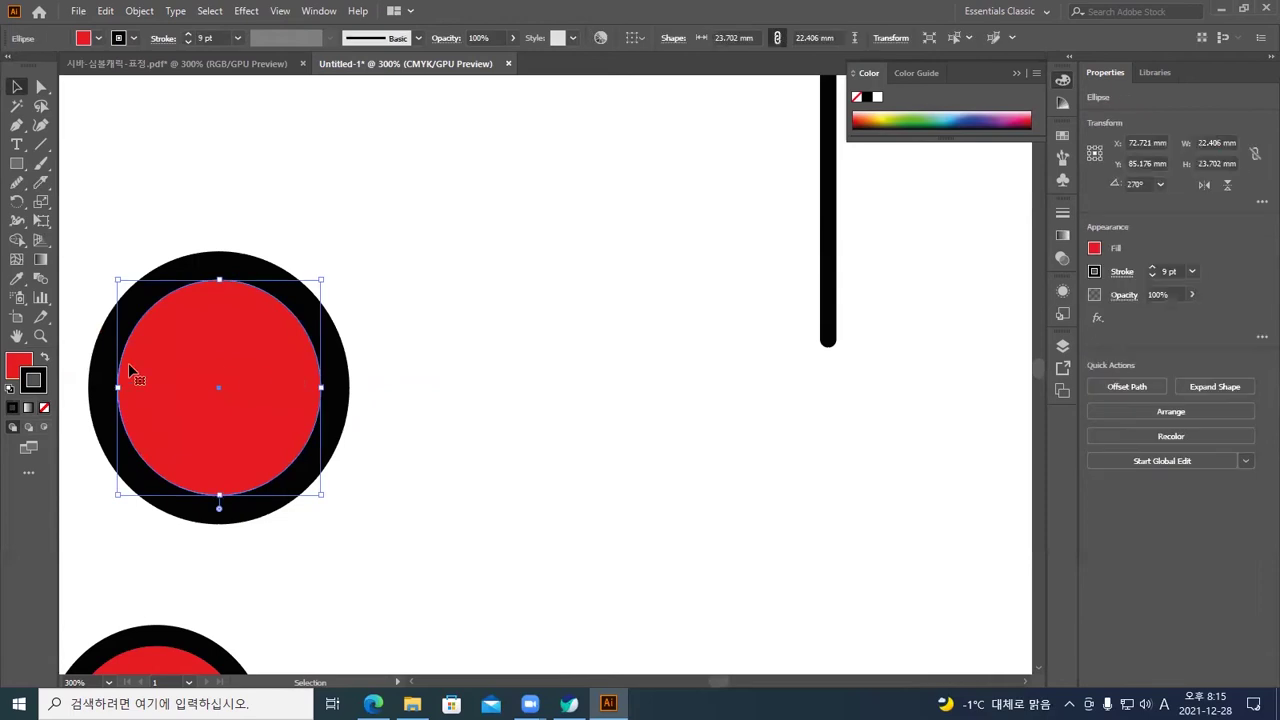
click(22, 362)
click(44, 407)
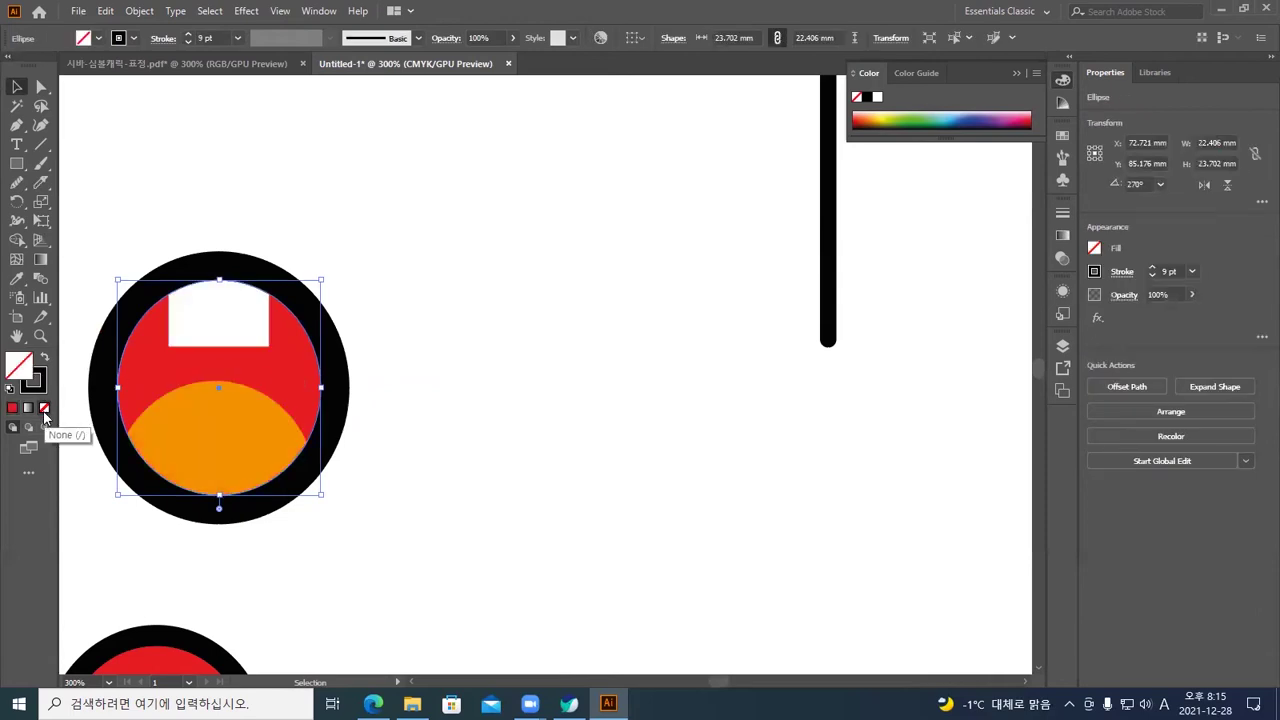
Set the stroke weight of the unfilled outline circle to 5 pt
click(368, 356)
click(339, 366)
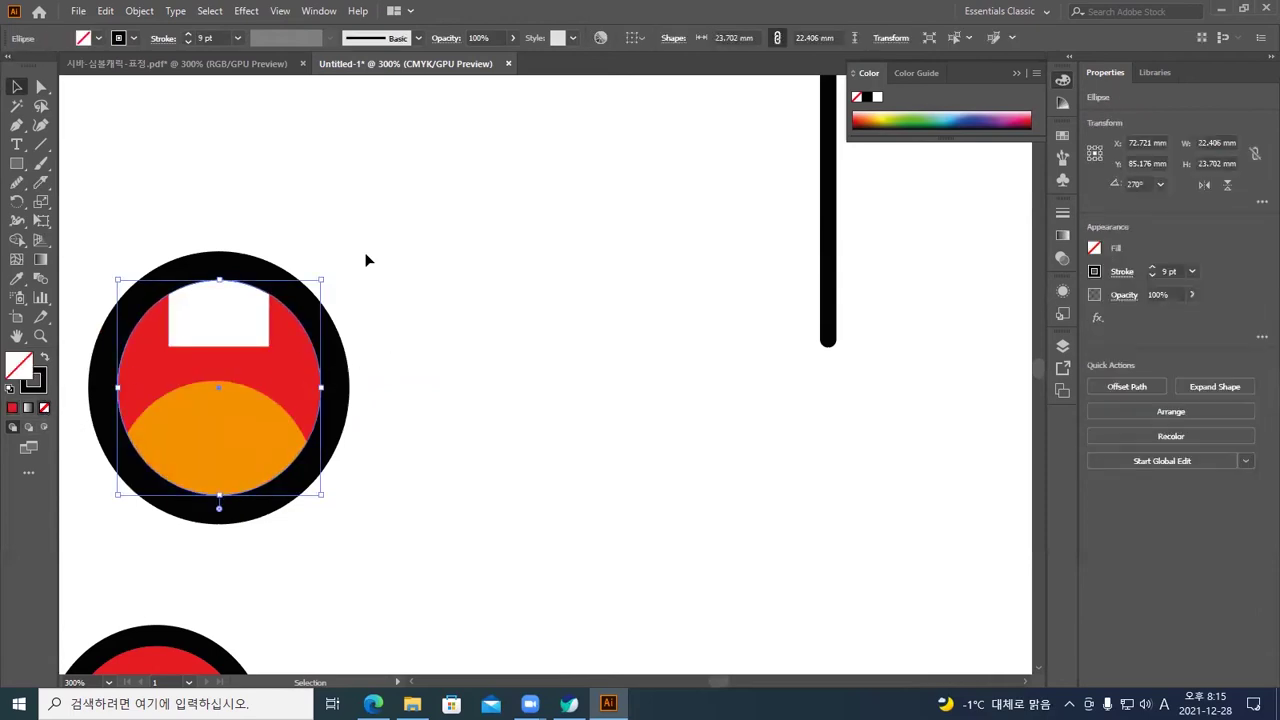
click(187, 42)
click(187, 42)
click(187, 42)
click(187, 42)
click(340, 197)
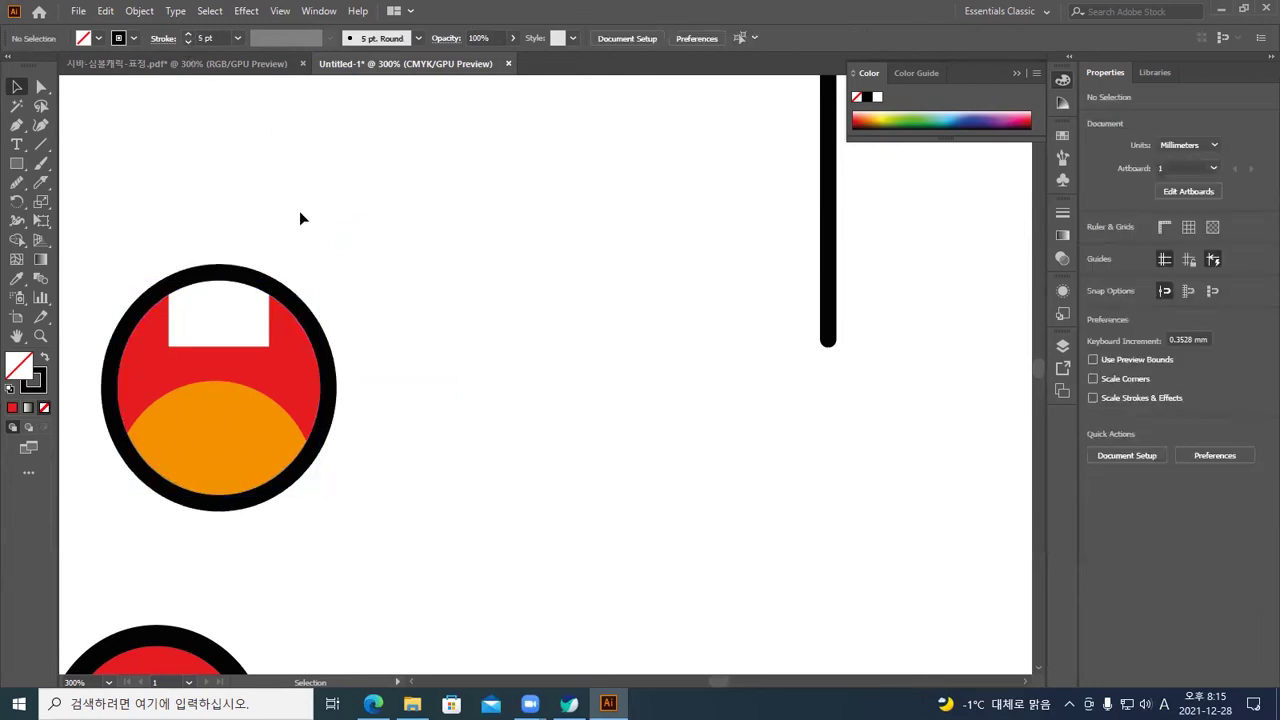
Move the outline circle and the clip group together to about X 90.8 mm, Y 76.2 mm
drag(166, 208, 415, 360)
click(603, 281)
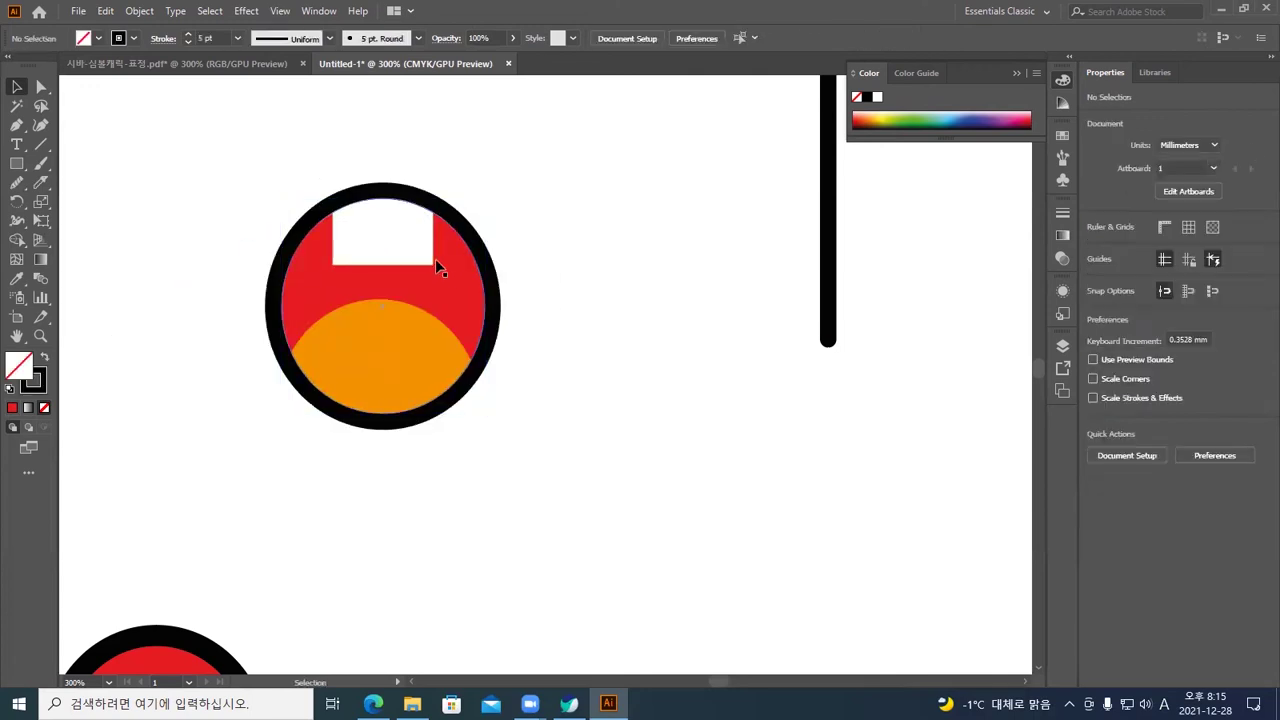
Move the orange circle lower inside the isolated clip group, then exit isolation
click(408, 352)
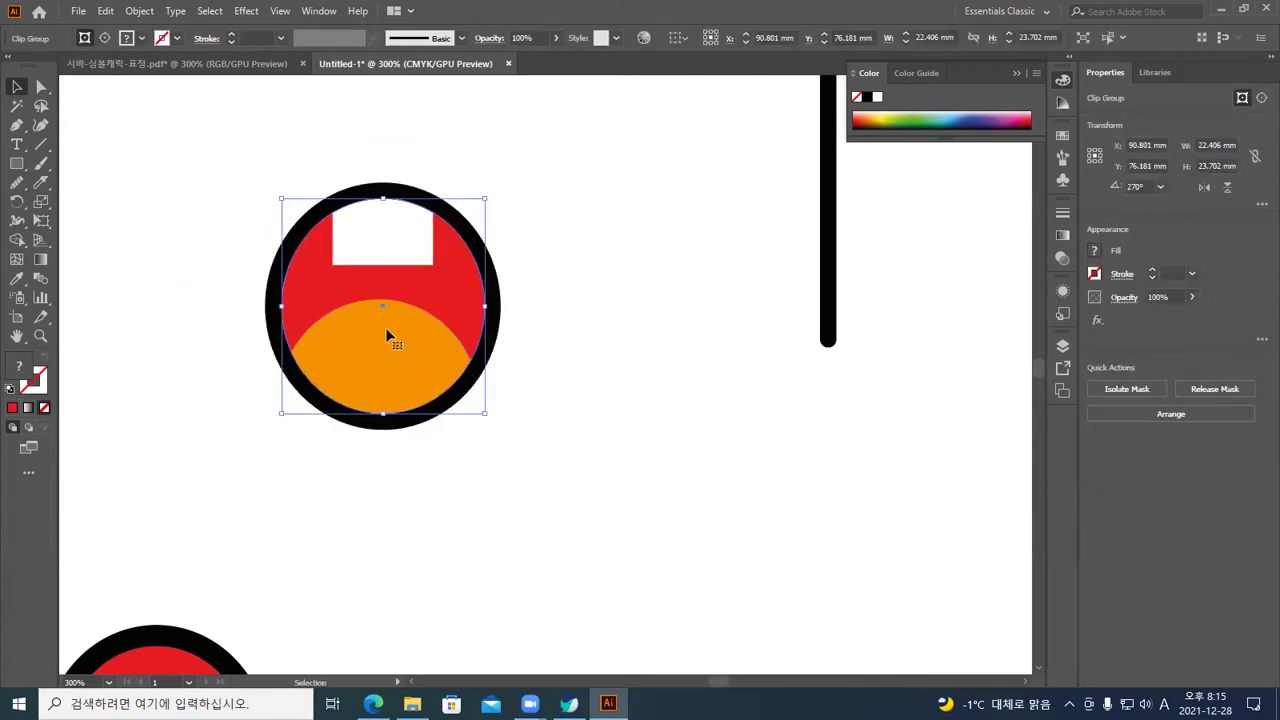
double_click(390, 340)
click(395, 339)
mouse_move(395, 339)
mouse_down()
mouse_move(395, 322)
mouse_move(396, 377)
mouse_up()
double_click(547, 275)
Isolate the clip group and nudge its white rectangle down to about Y 66.6 mm
click(392, 241)
double_click(393, 239)
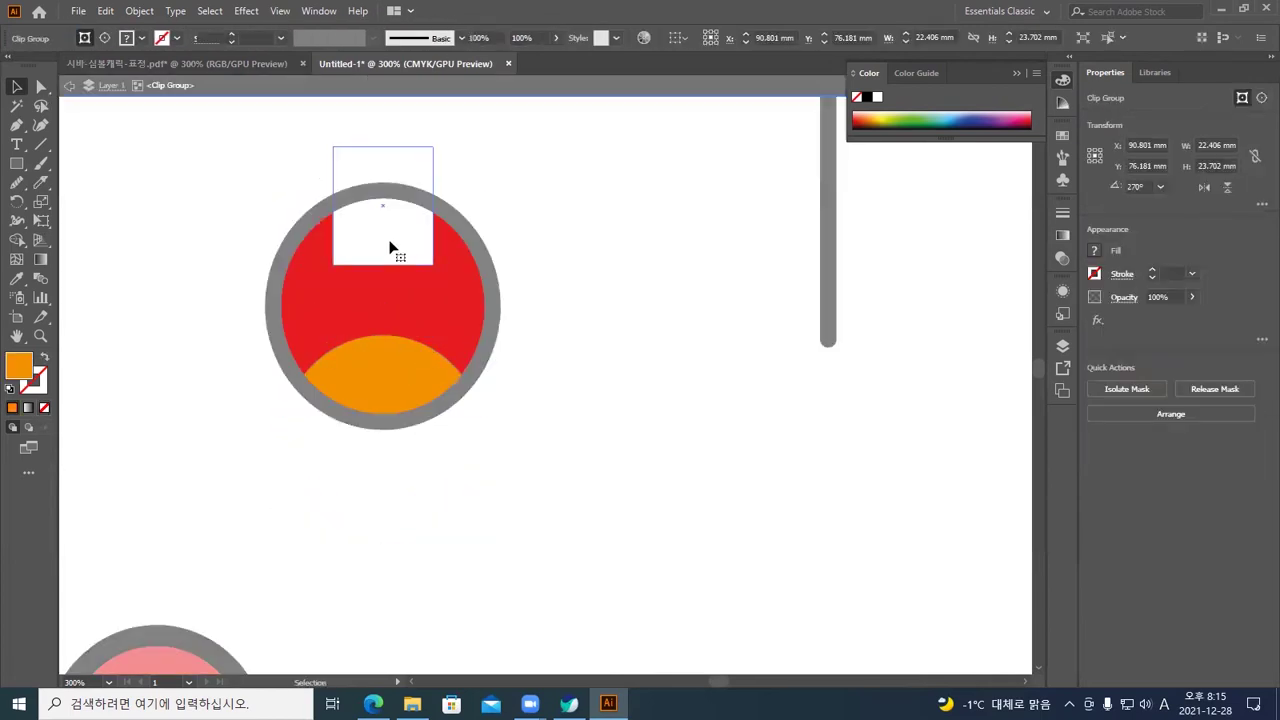
click(393, 239)
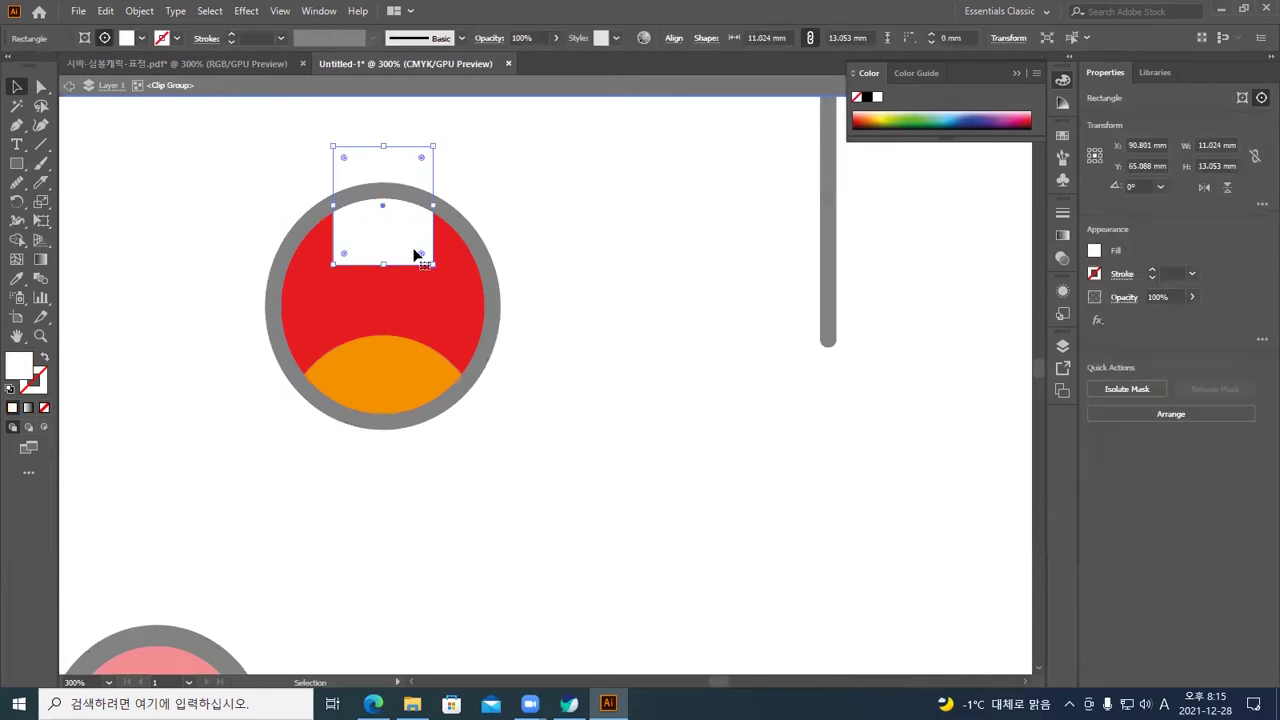
key(Down)
key(Down)
key(Down)
key(Down)
click(585, 287)
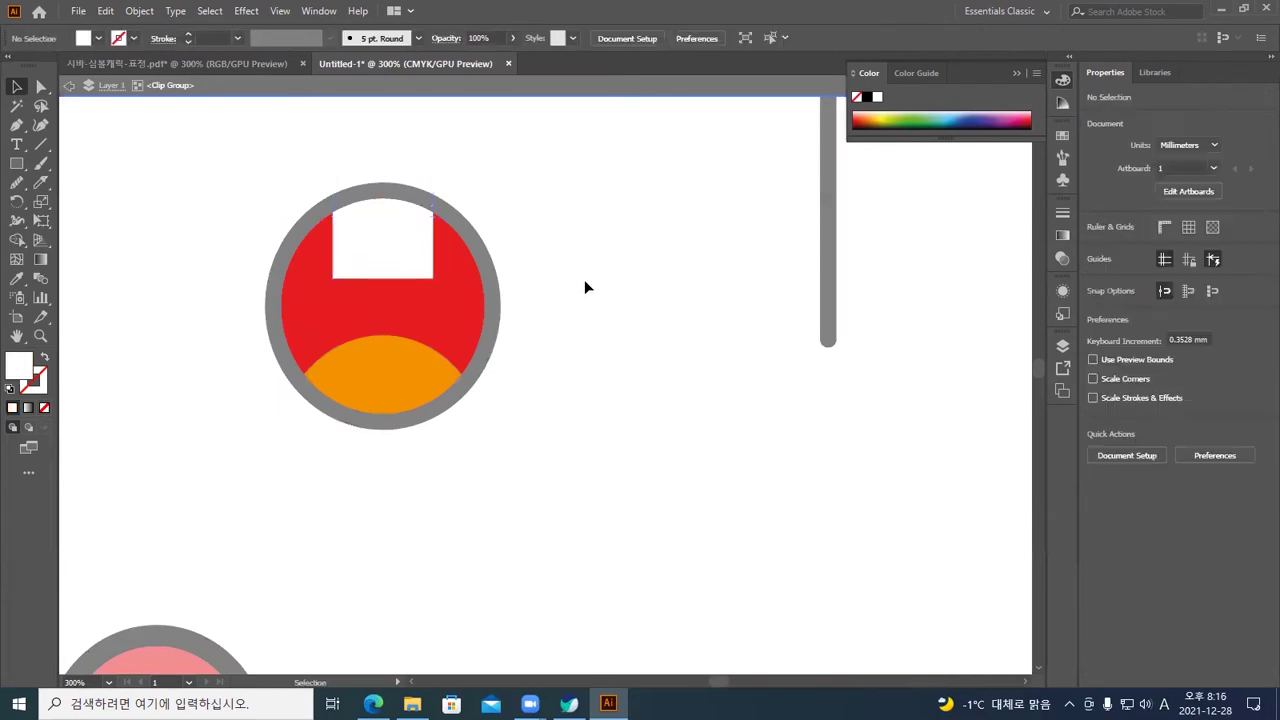
Widen the white rectangle evenly on both sides to about 29.5 mm so it spans the clipping circle
click(435, 256)
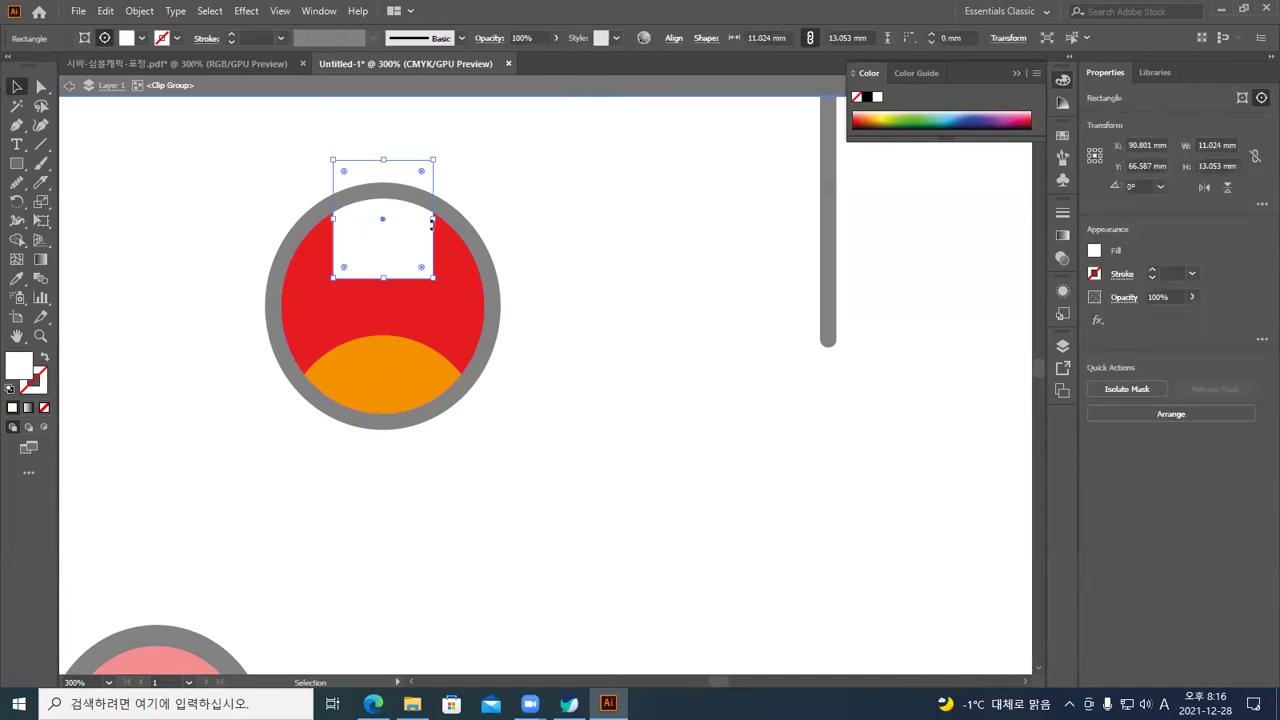
drag(433, 220, 517, 223)
click(553, 292)
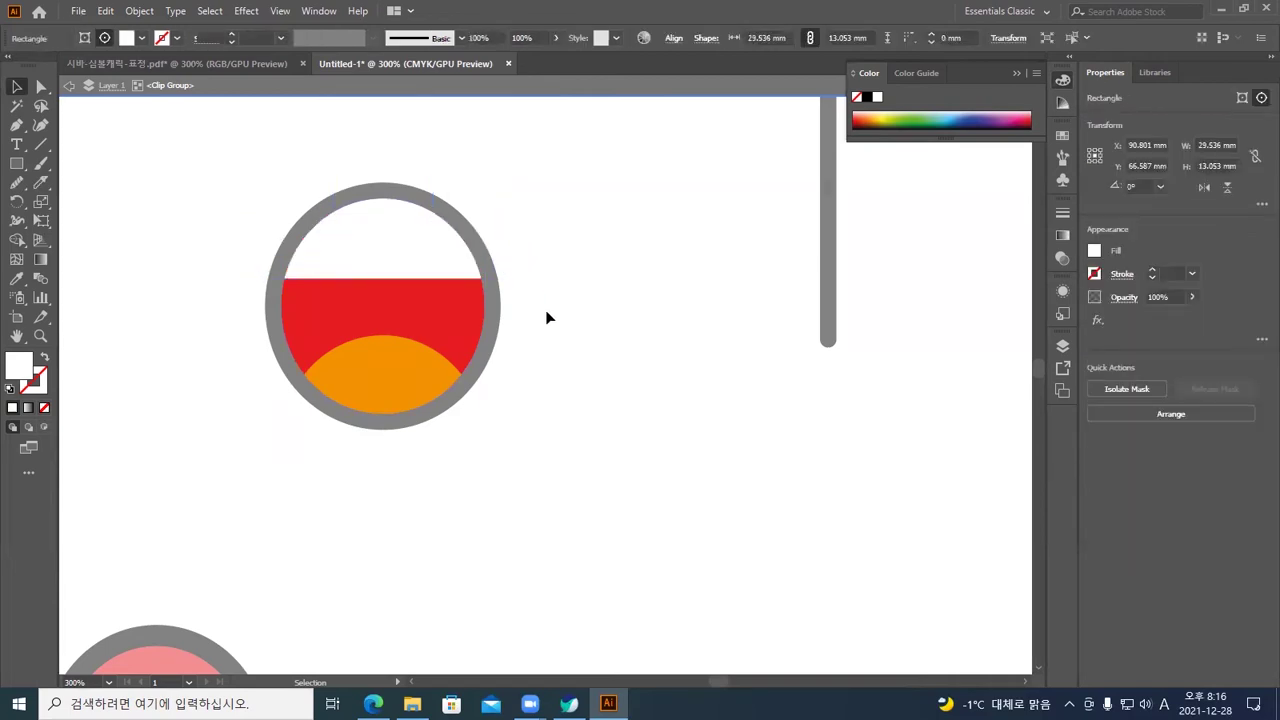
Shorten the white rectangle to about 12.1 mm high, move it up to about Y 63.7 mm, and exit isolation
click(430, 259)
drag(384, 278, 409, 216)
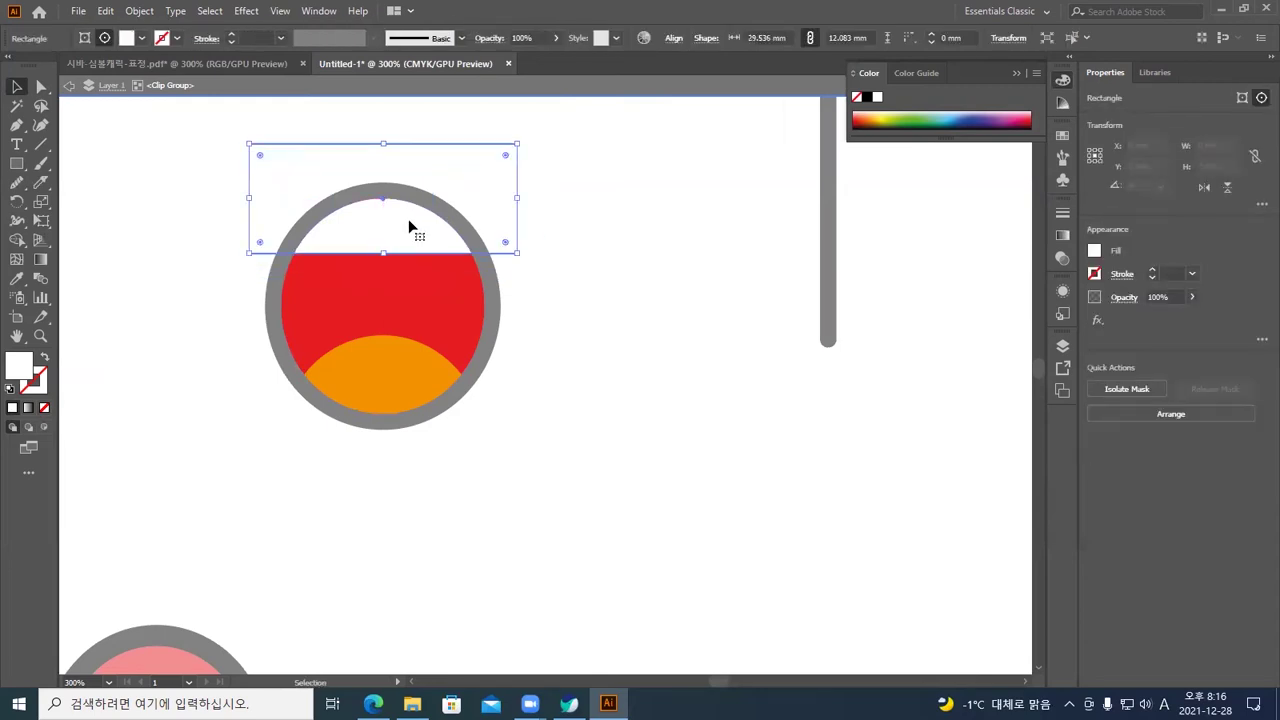
key(Up)
key(Up)
click(608, 358)
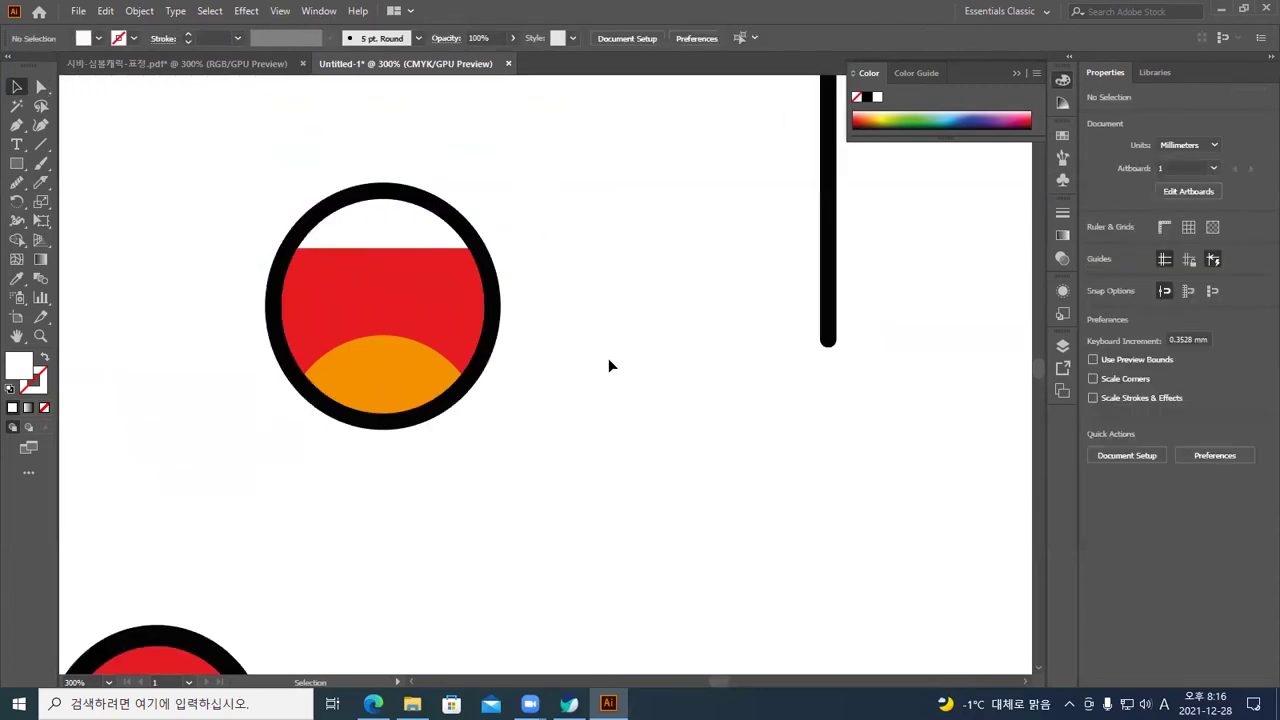
Try to move the black outline circle off the clip group to about X 108 mm, Y 82.4 mm, and undo it
drag(497, 340, 652, 397)
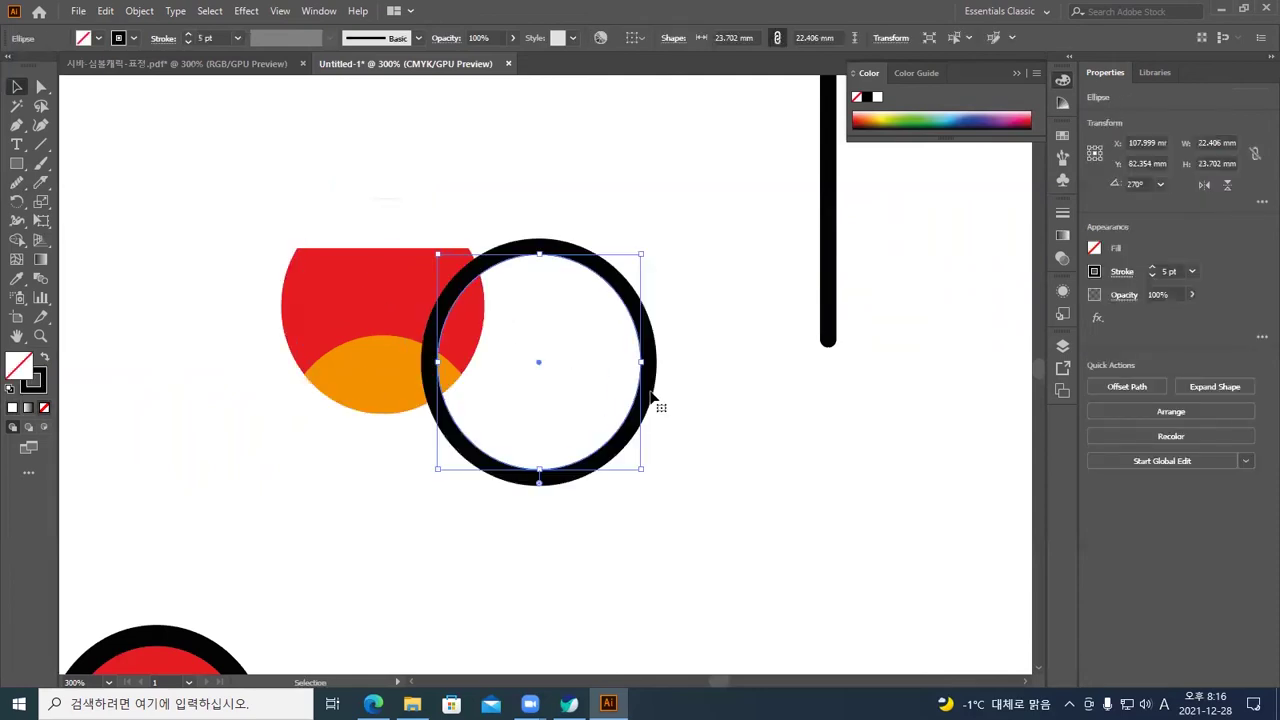
key(ctrl+z)
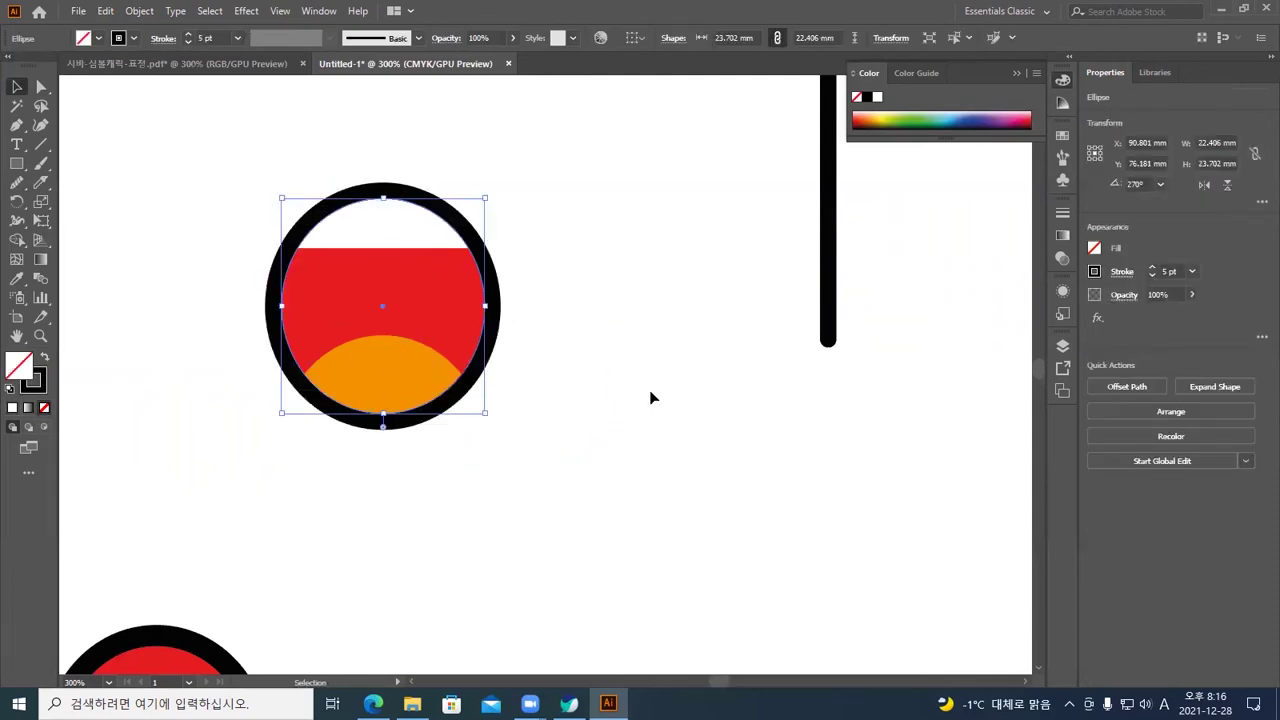
click(632, 390)
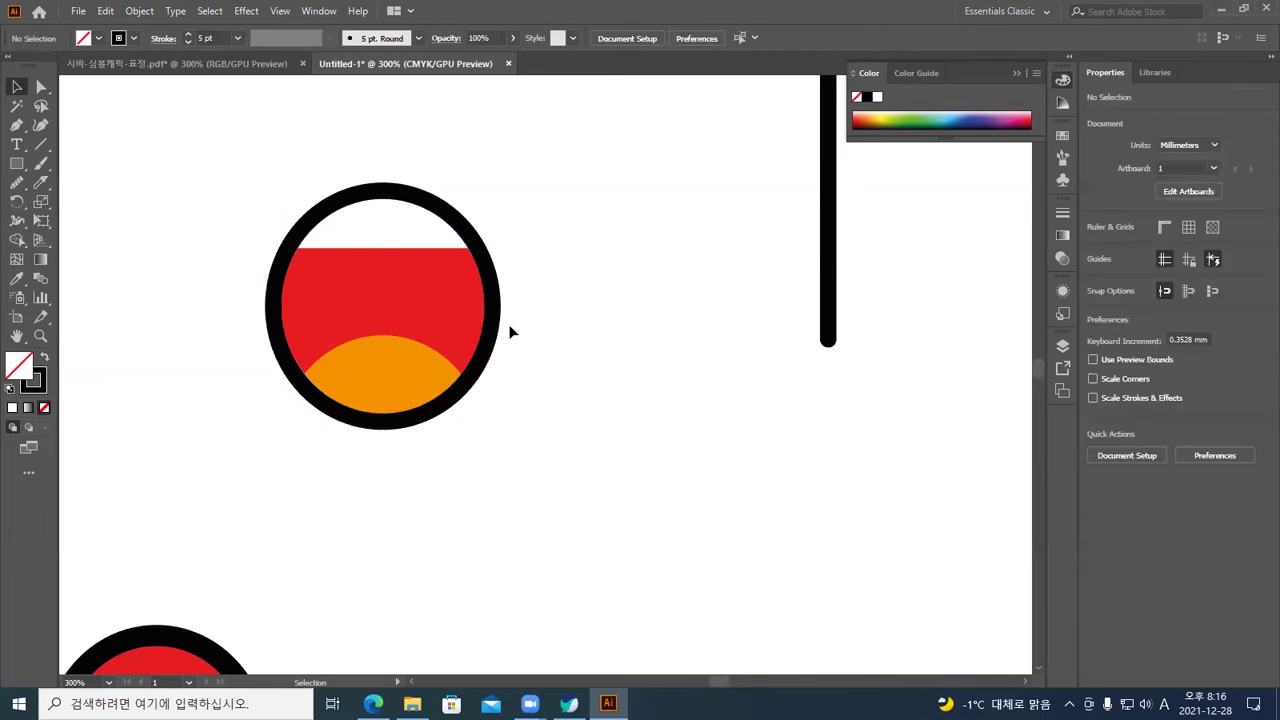
Fill the white rectangle inside the clip group with a light gray swatch
double_click(394, 232)
click(394, 232)
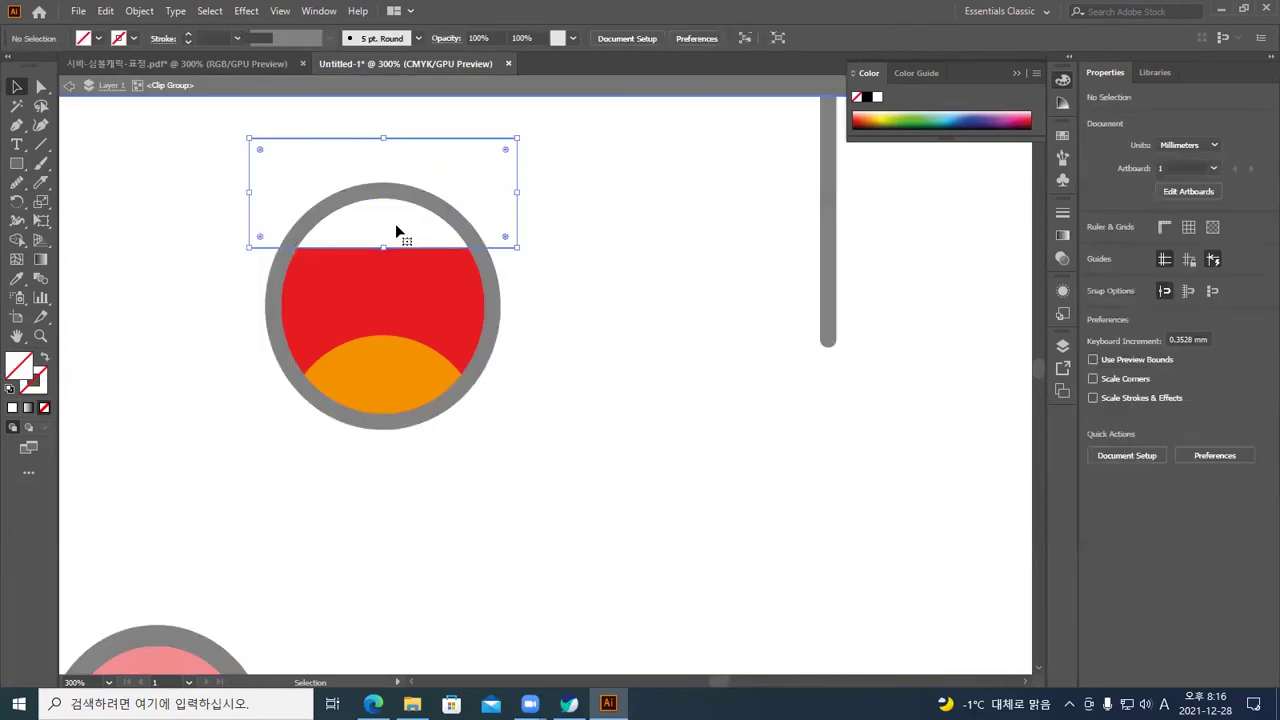
click(142, 39)
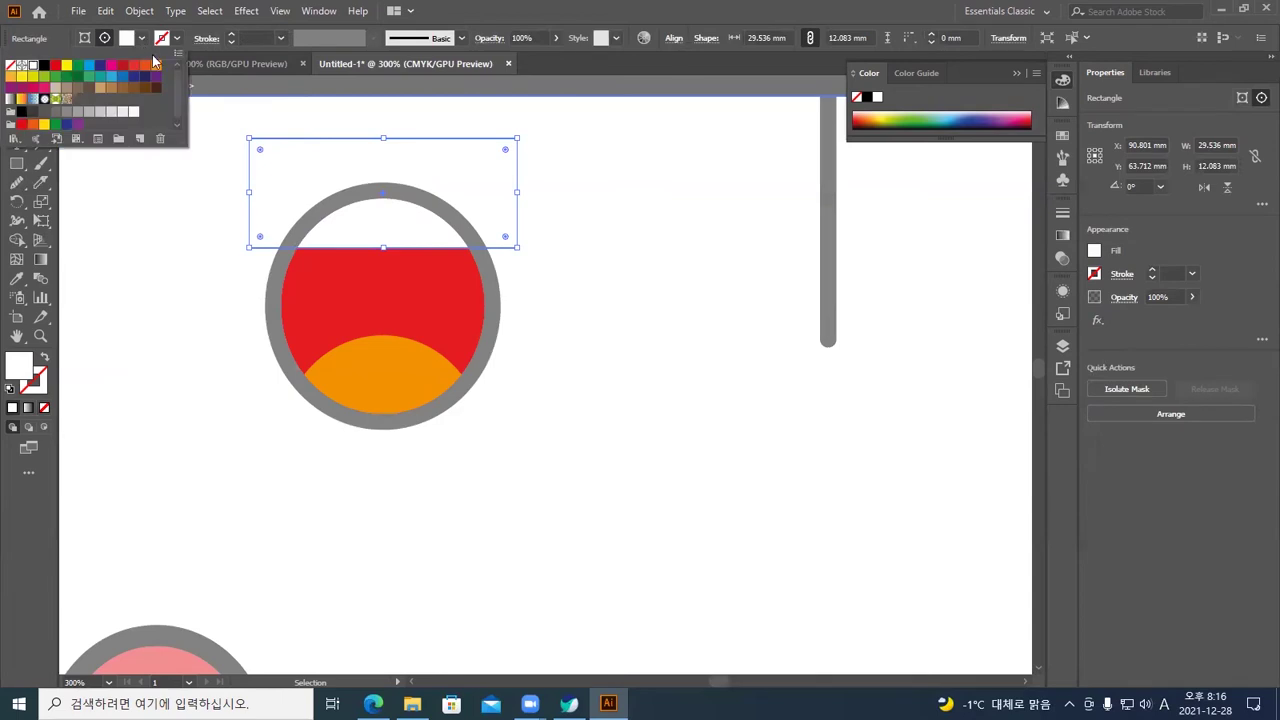
click(113, 112)
click(121, 113)
click(111, 115)
click(199, 228)
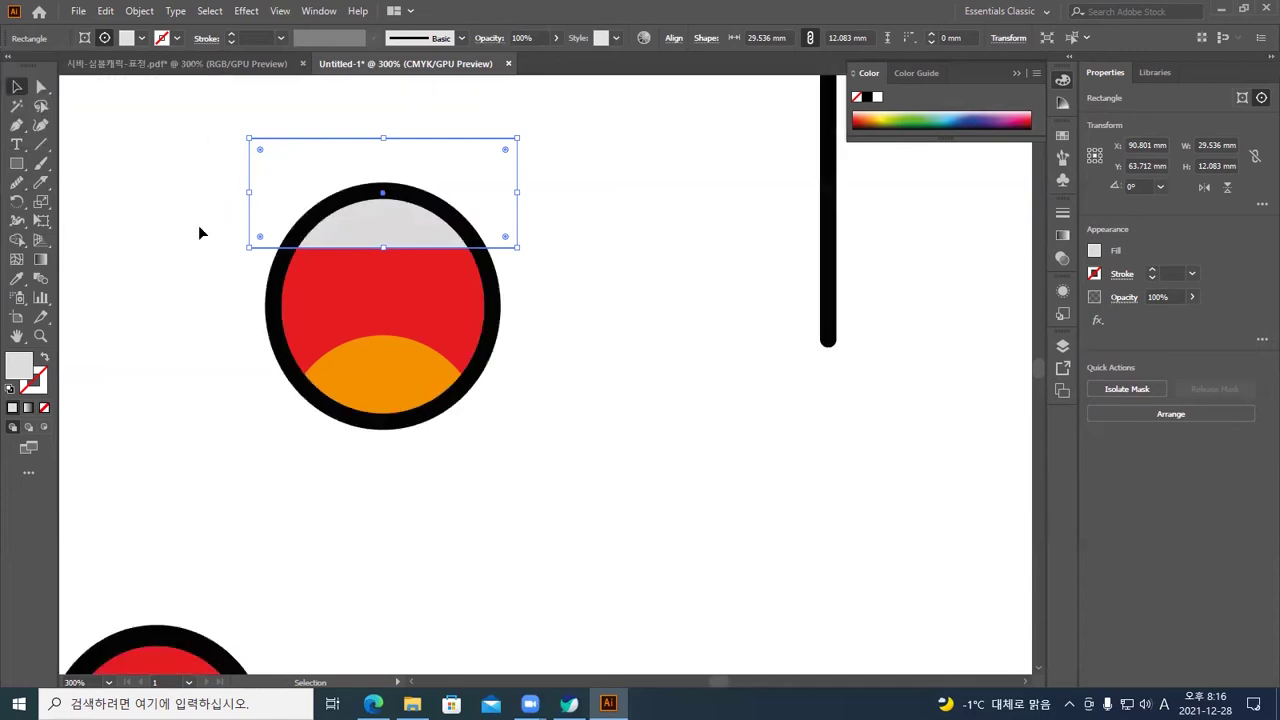
click(617, 318)
Move the light gray rectangle down inside the clip group to about Y 66.4 mm and exit isolation
drag(248, 138, 395, 251)
double_click(398, 230)
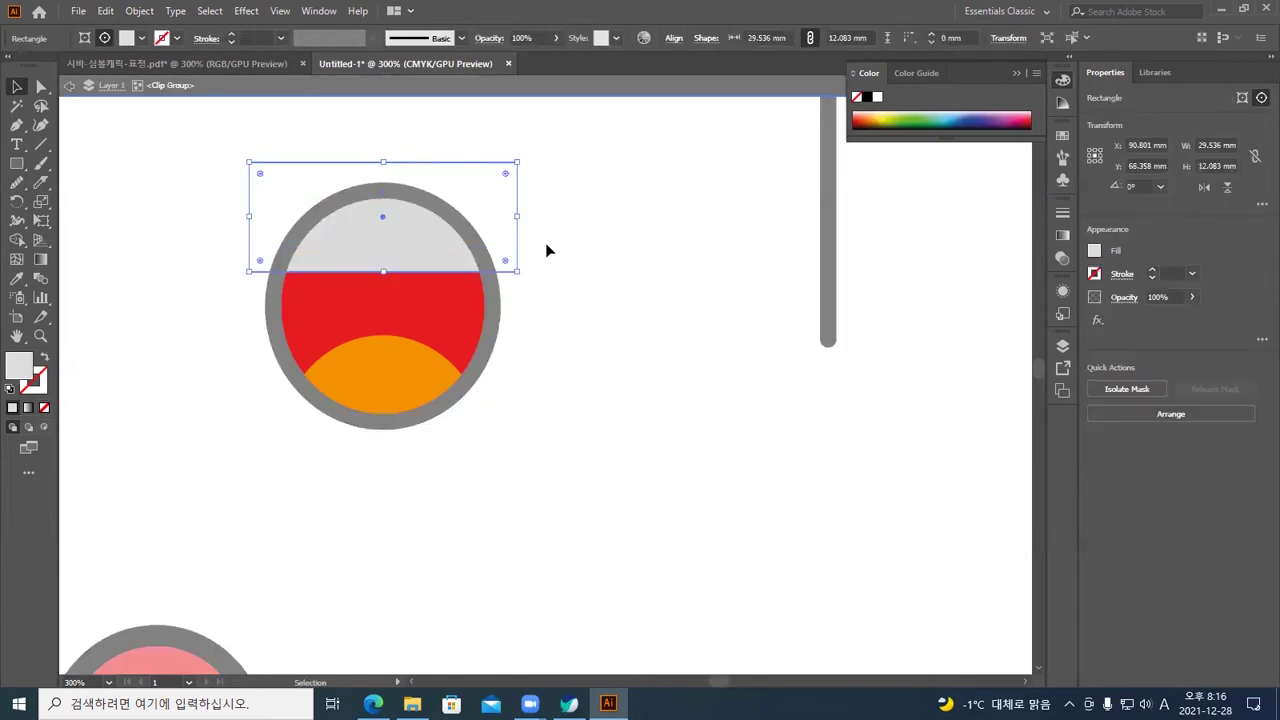
double_click(570, 272)
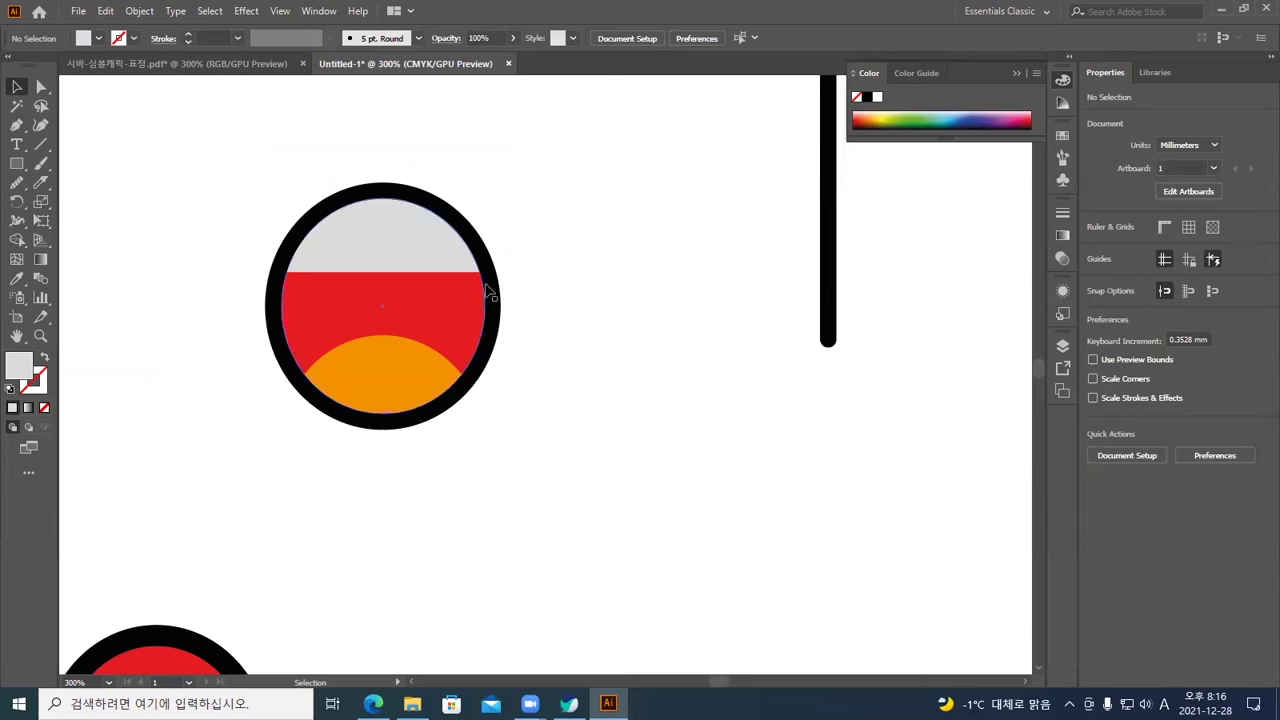
Try to shift the black outline circle aside to about X 102 mm, Y 77.5 mm, and undo the shift
drag(490, 292, 591, 302)
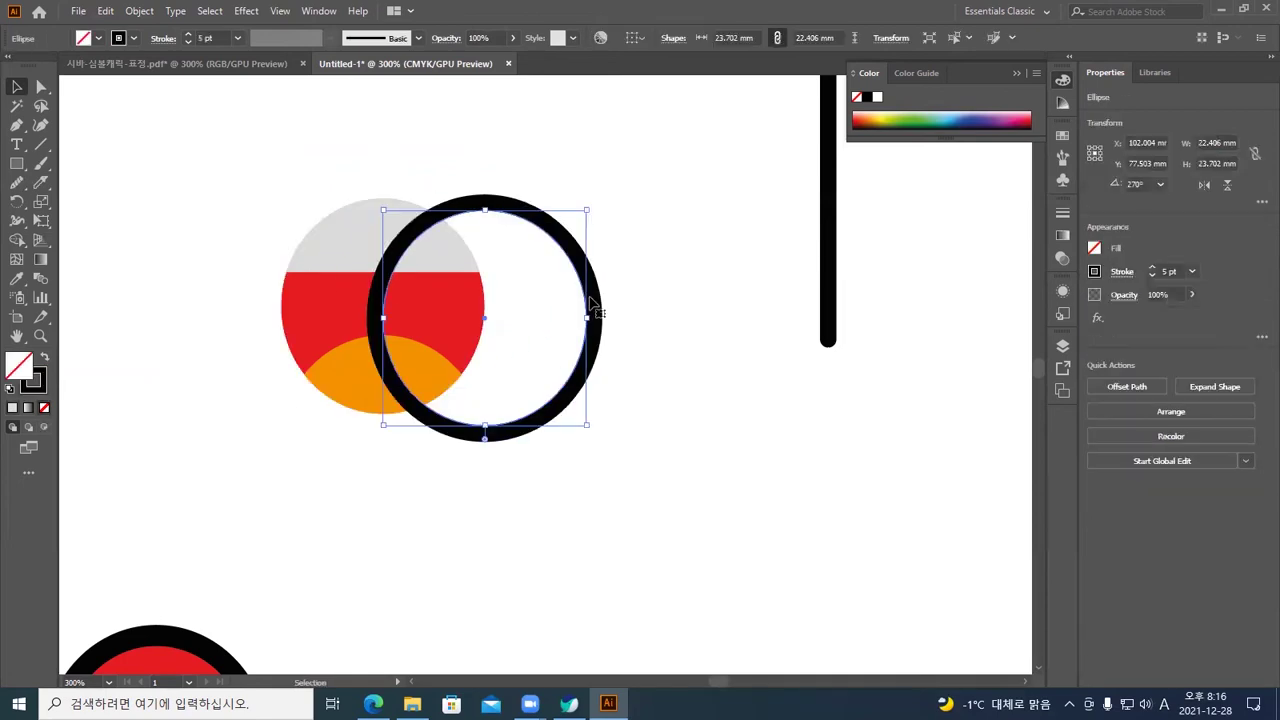
key(ctrl+z)
click(602, 306)
drag(251, 163, 495, 280)
click(493, 282)
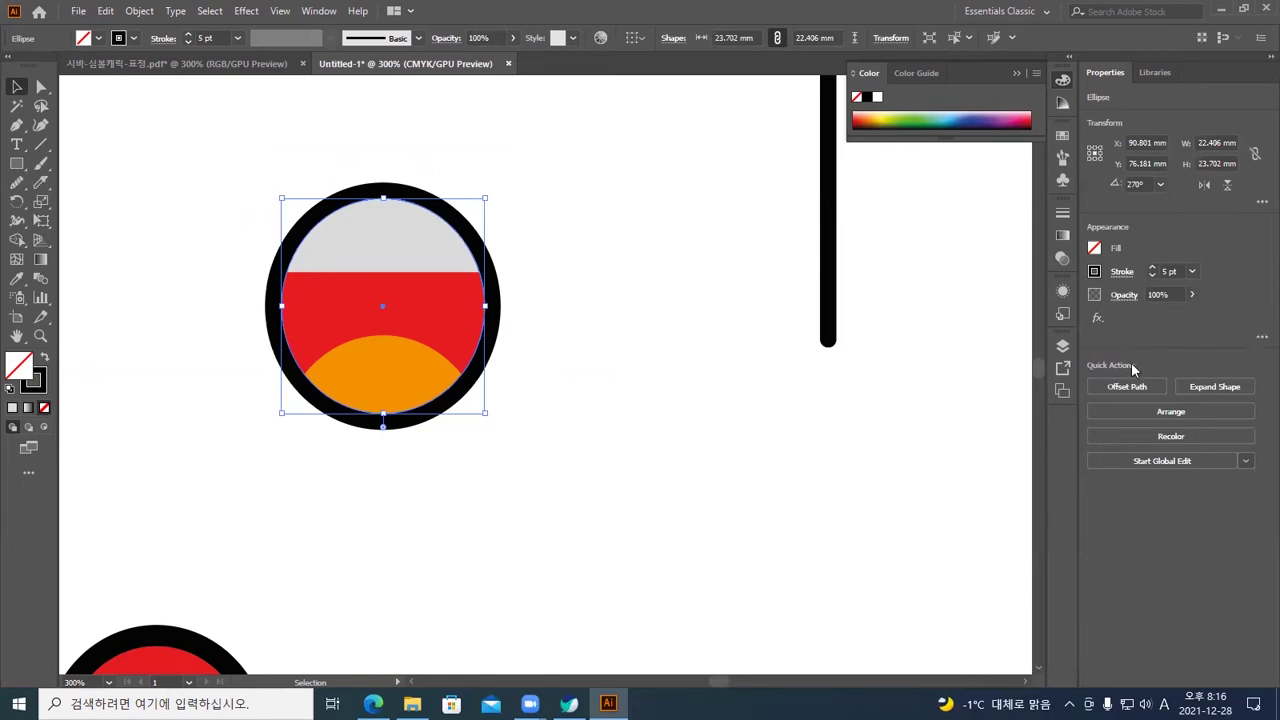
click(593, 399)
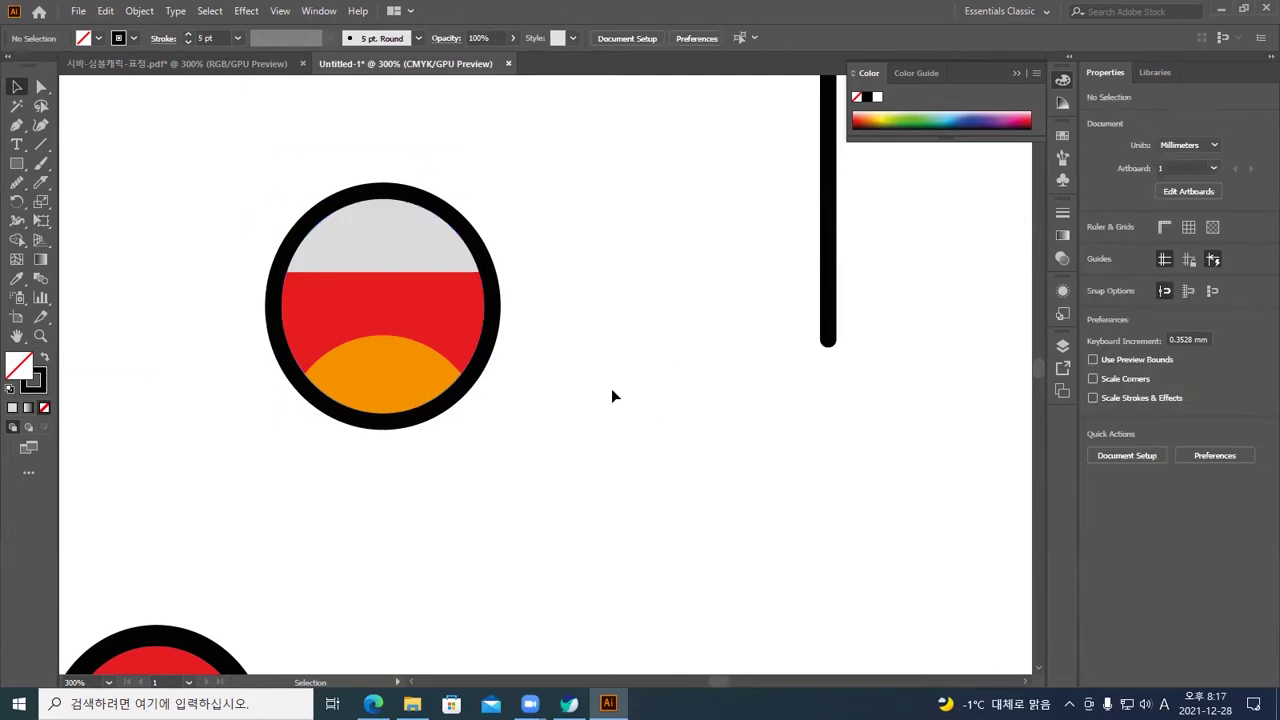
Try to move the black outline off the beige, red and orange circle example to about X 102.9 mm, Y 199.5 mm, and undo it
key(ctrl+minus)
key(ctrl+minus)
key(ctrl+minus)
key(ctrl+minus)
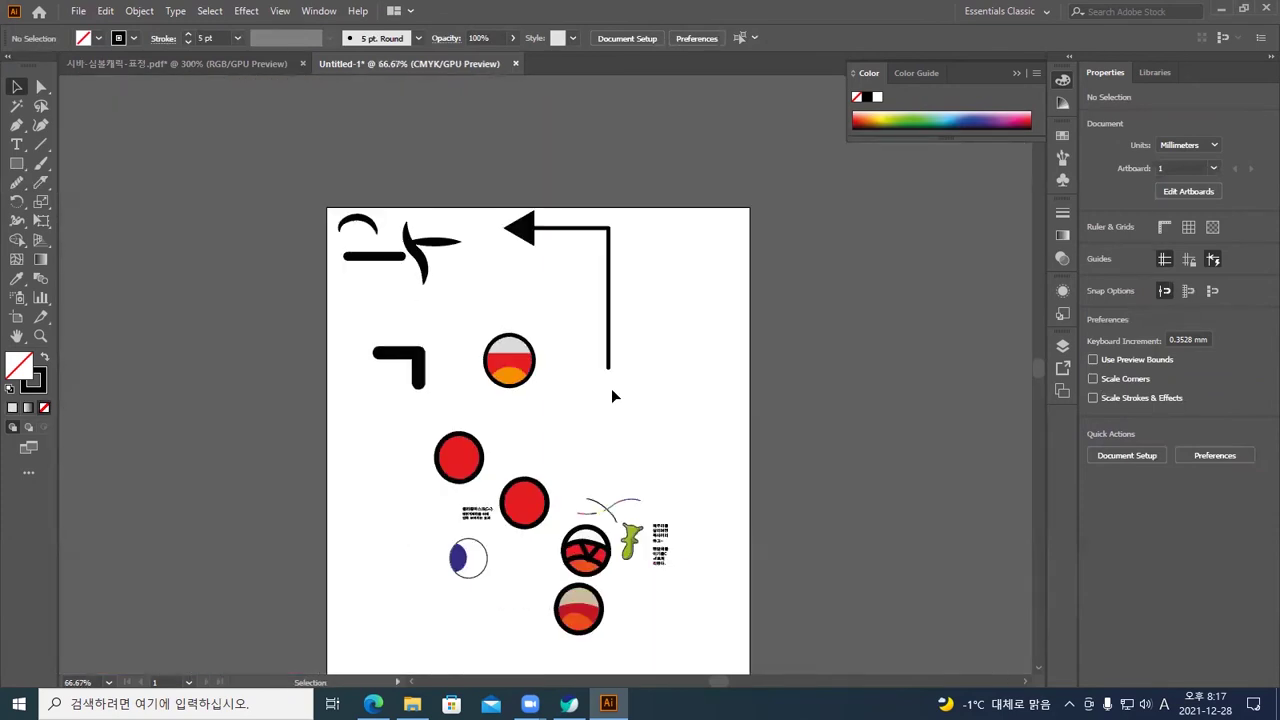
drag(680, 466, 679, 348)
key(ctrl+plus)
key(ctrl+plus)
key(ctrl+plus)
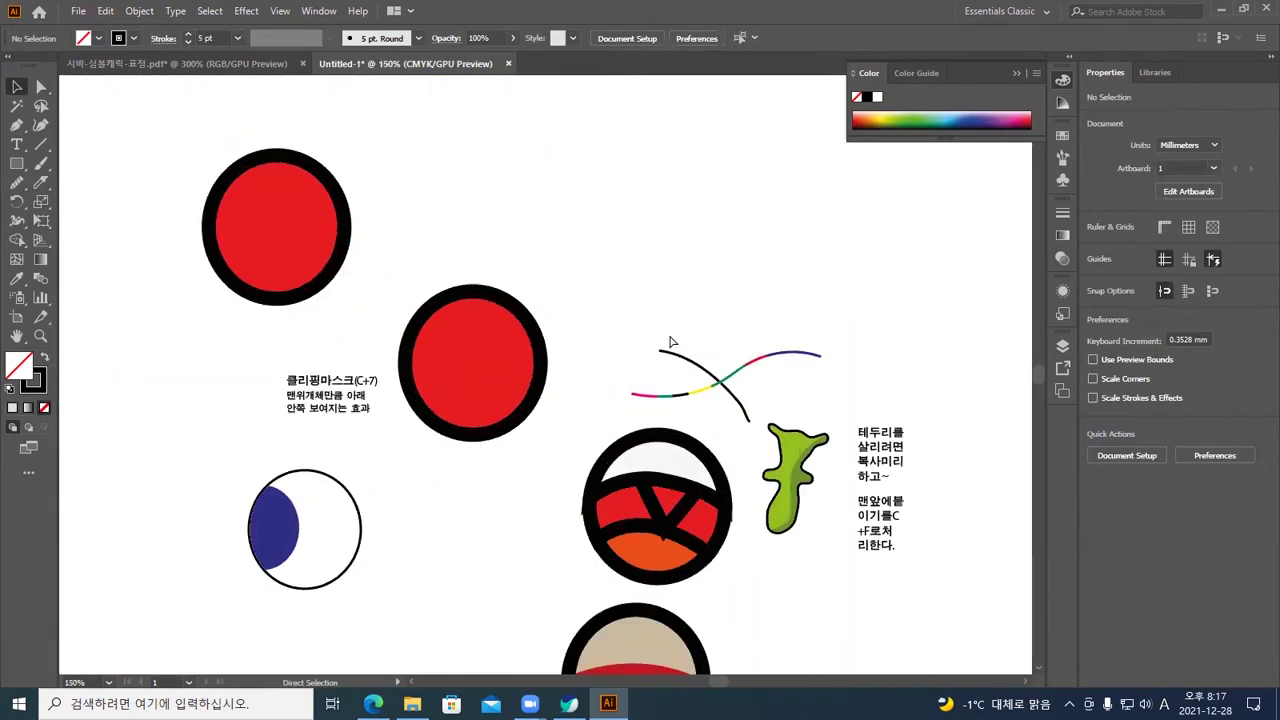
drag(664, 204, 640, 174)
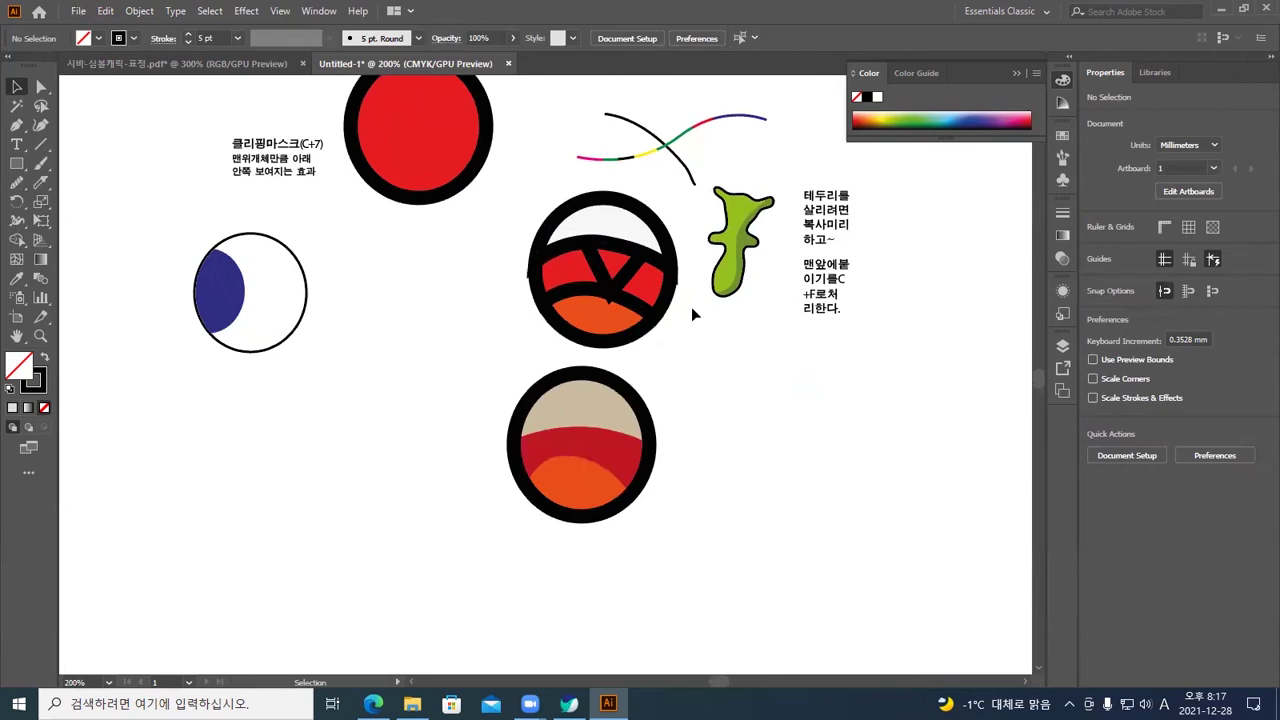
click(577, 414)
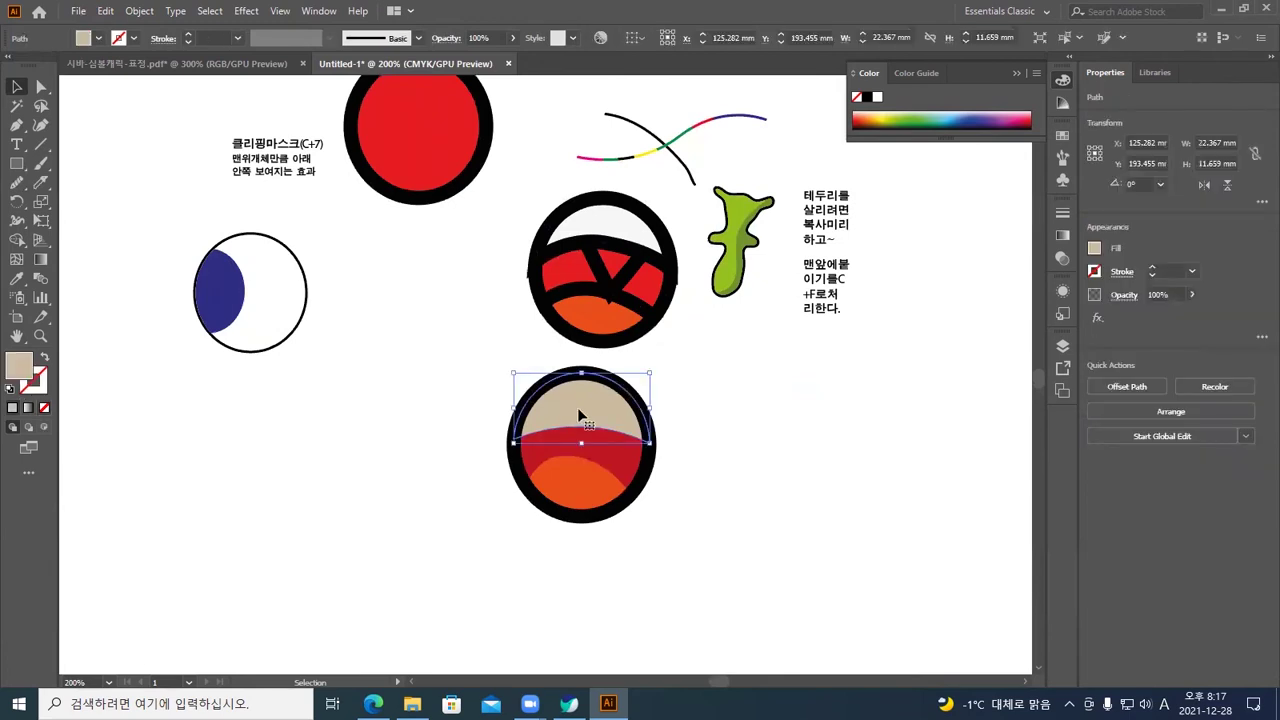
drag(651, 445, 514, 447)
key(ctrl+z)
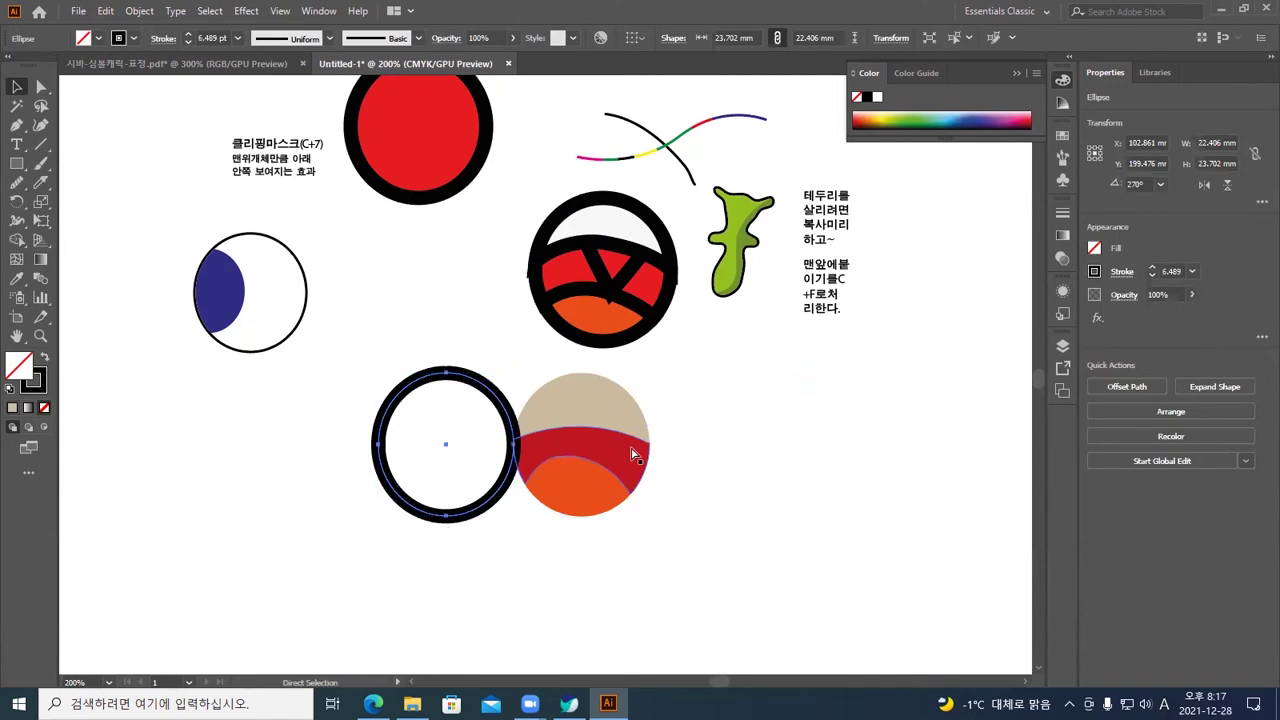
Try to move the beige upper segment of the lower circle example up to about Y 189.4 mm, and undo the move
click(714, 414)
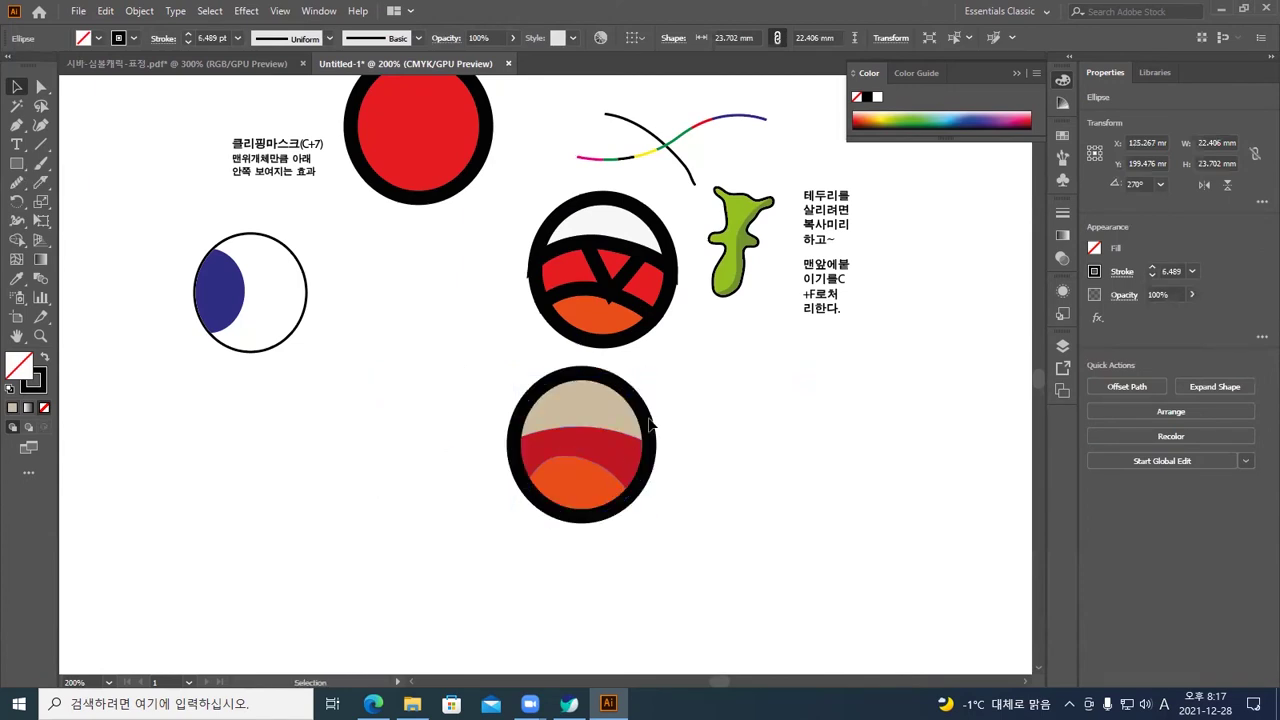
click(588, 416)
mouse_move(588, 416)
mouse_down()
mouse_move(585, 388)
mouse_move(597, 400)
mouse_up()
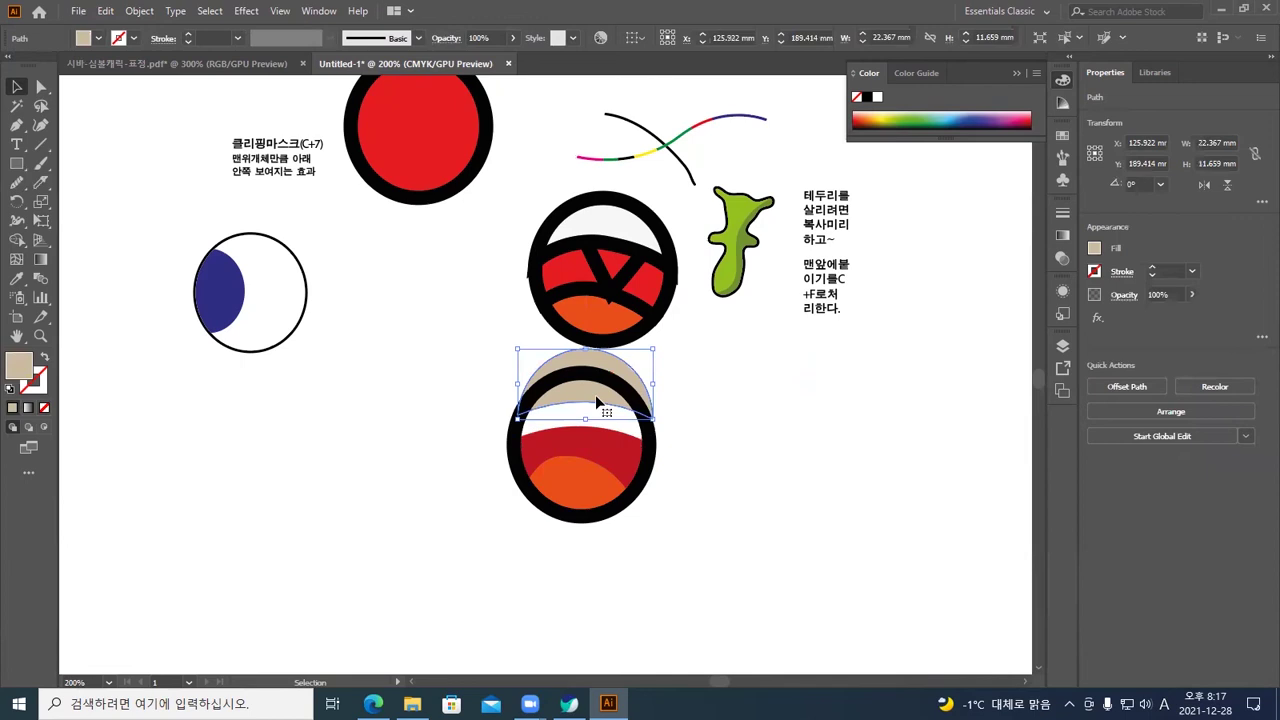
key(a)
key(ctrl+z)
click(688, 395)
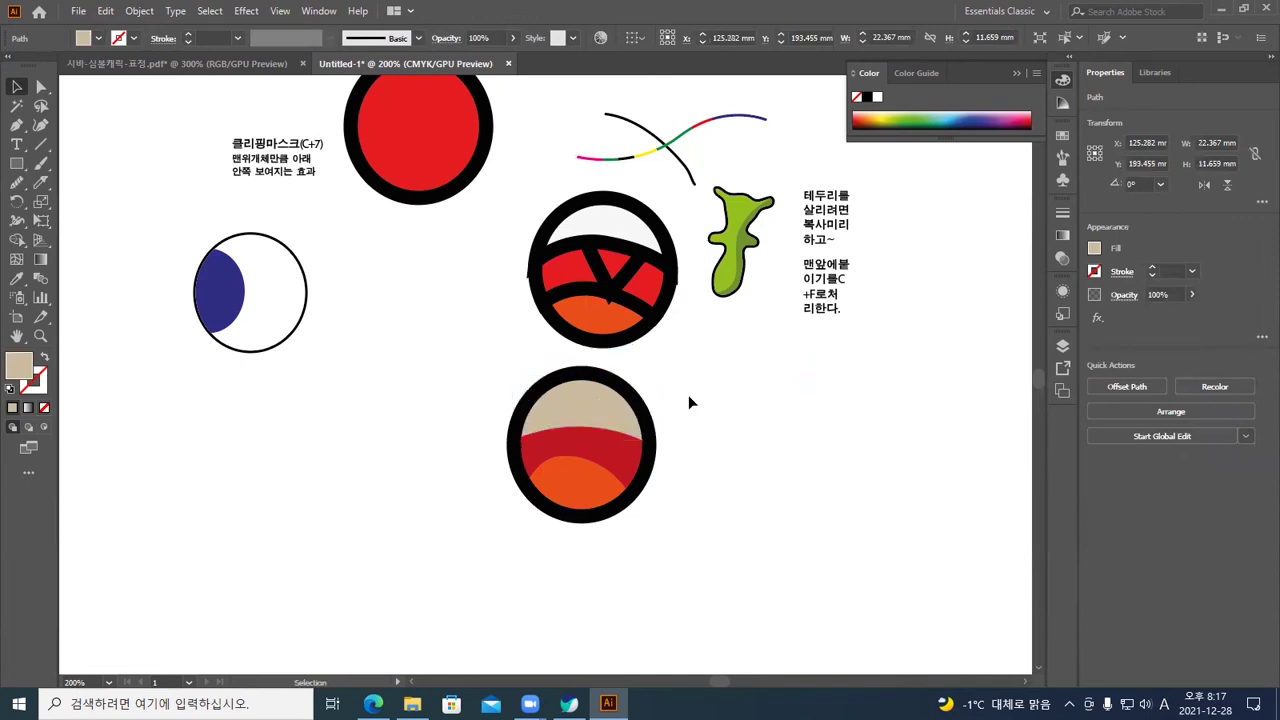
Try to move the orange segment down inside the lower circle example, and undo the move
click(582, 465)
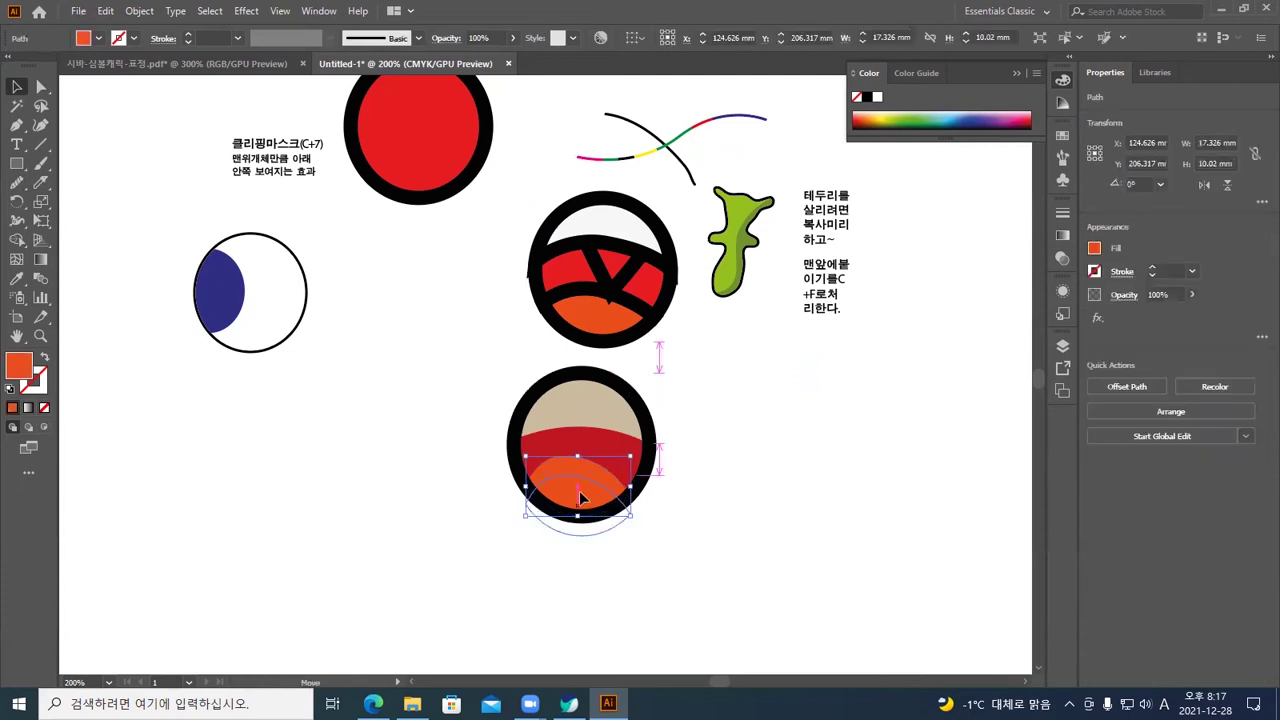
key(shift+Down)
key(shift+Up)
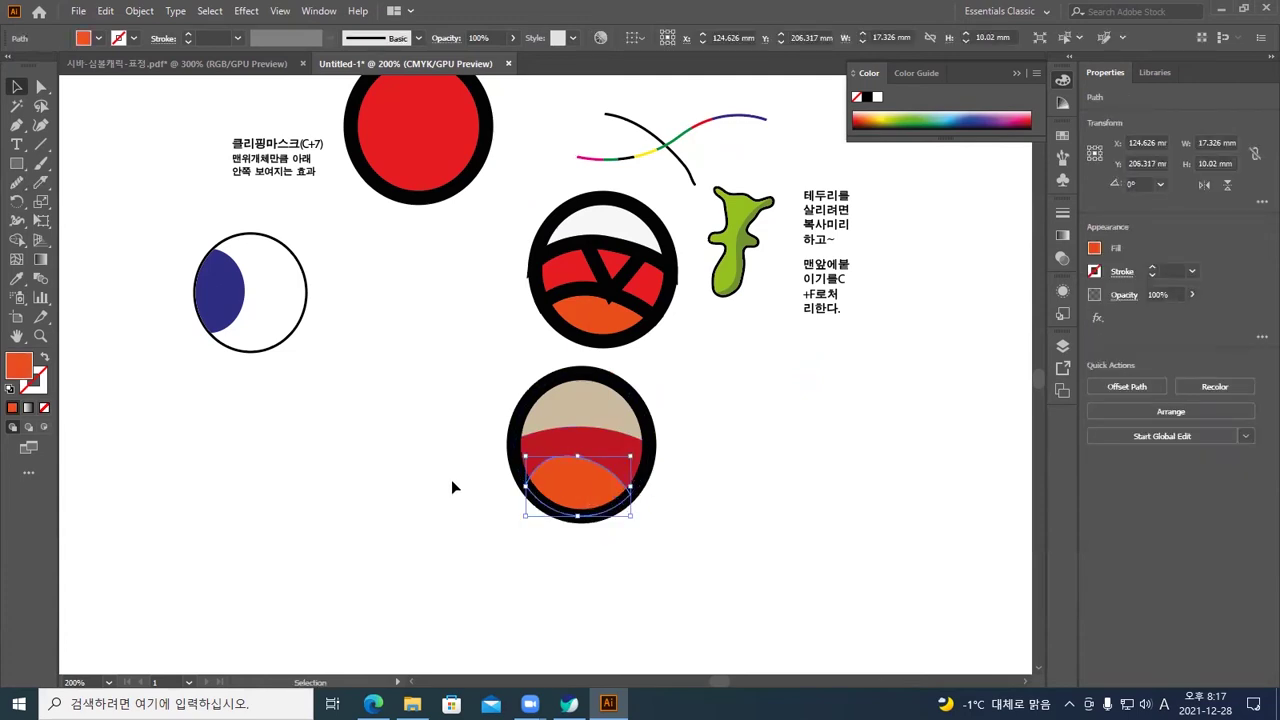
click(454, 483)
drag(410, 328, 634, 472)
Examine the clip group of the light gray, red and orange circle in isolation, and compare it with the other circle examples
scroll(634, 472, up, 8)
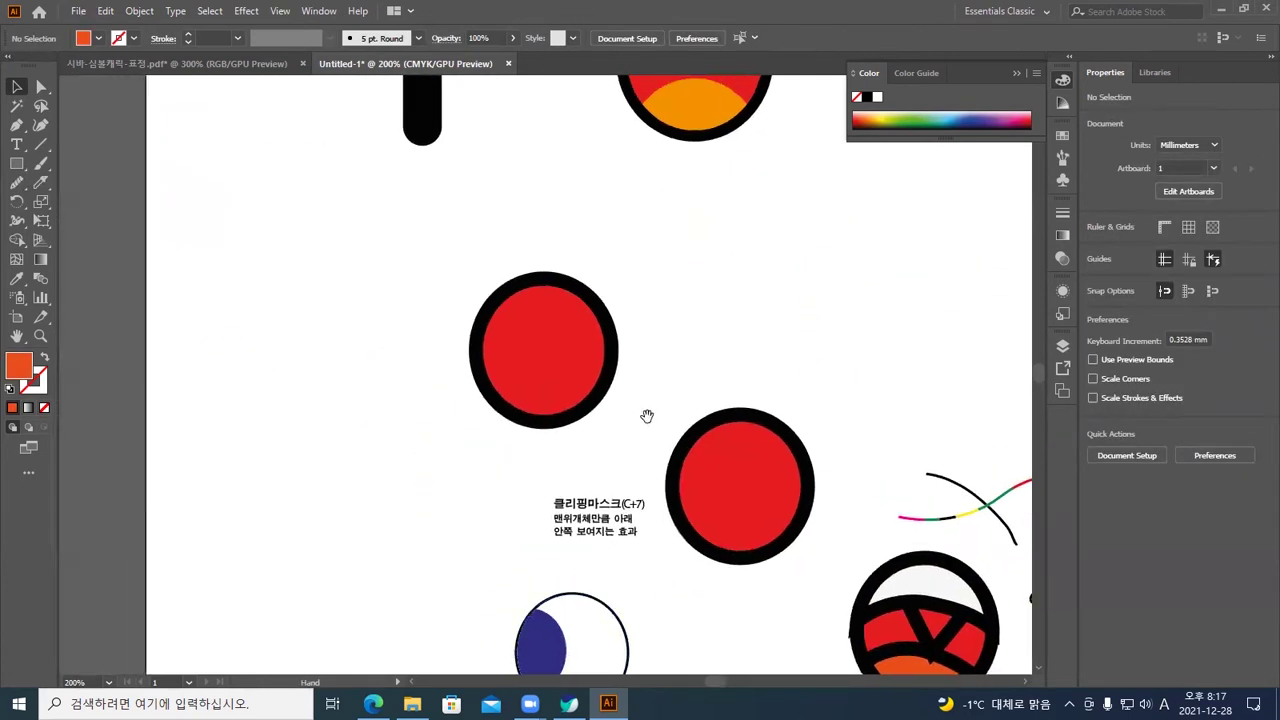
double_click(589, 286)
click(585, 303)
click(700, 362)
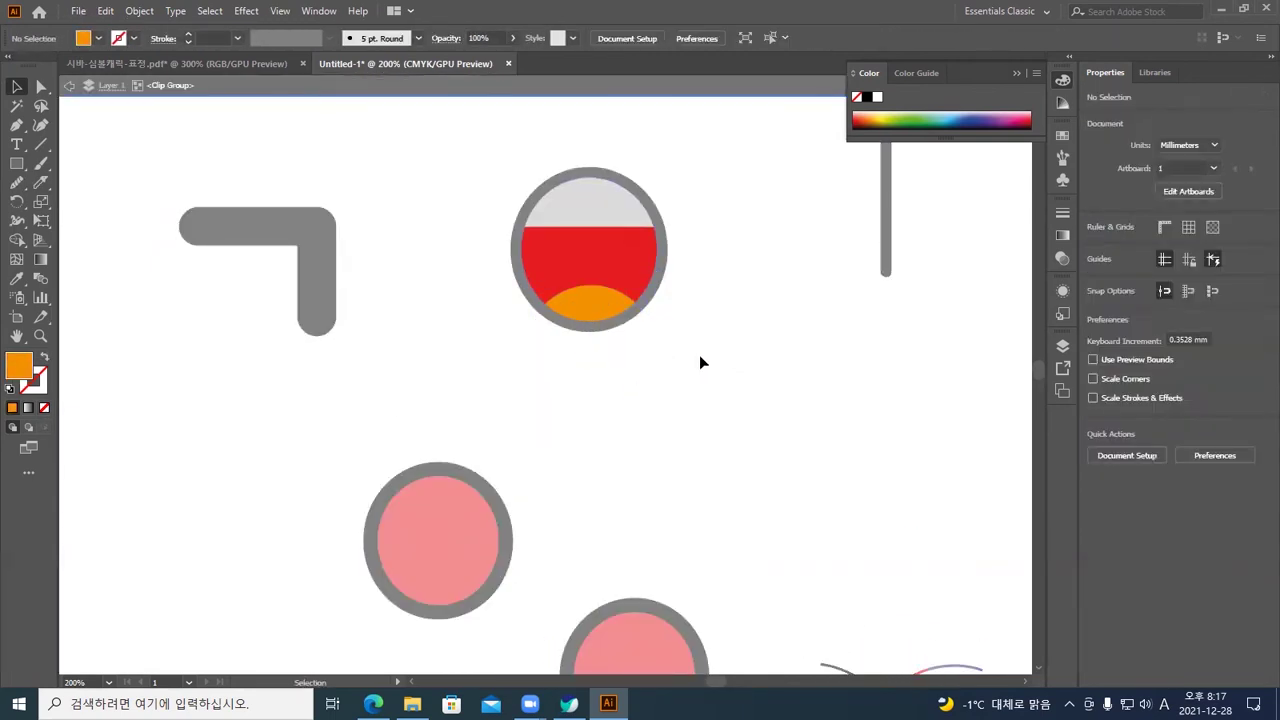
double_click(701, 357)
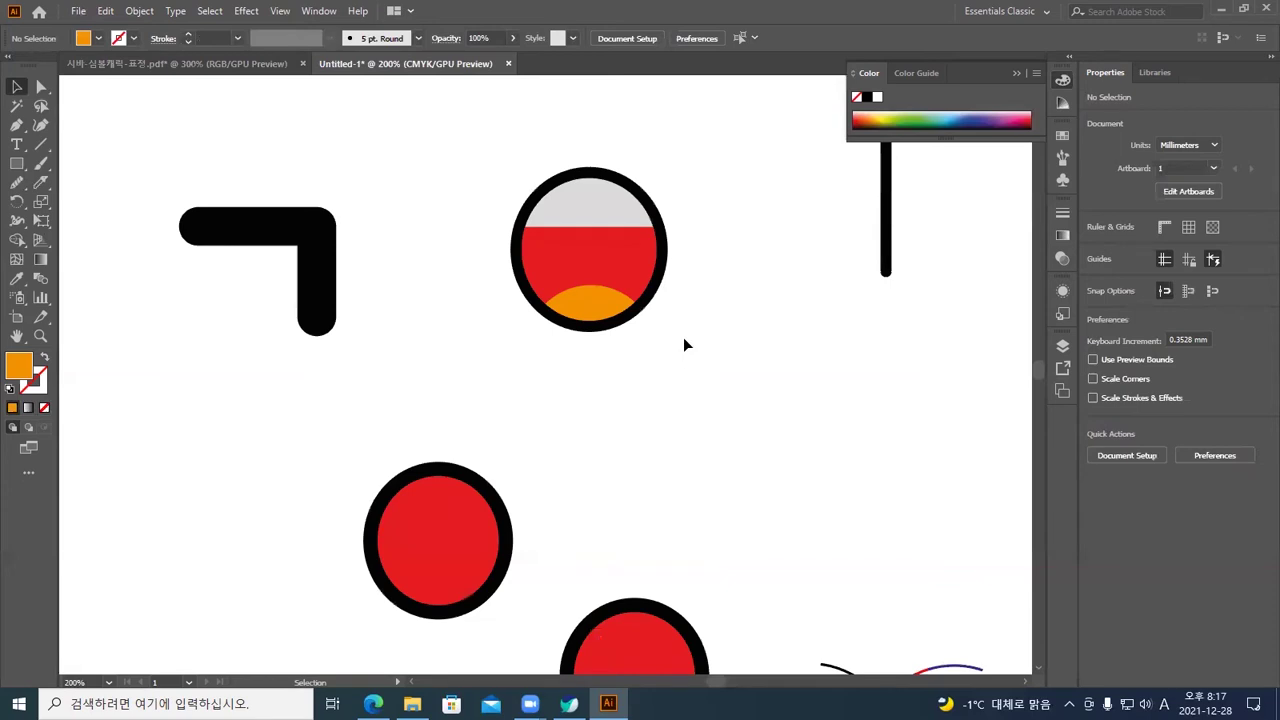
click(606, 225)
click(758, 330)
key(ctrl+minus)
key(ctrl+minus)
key(ctrl+minus)
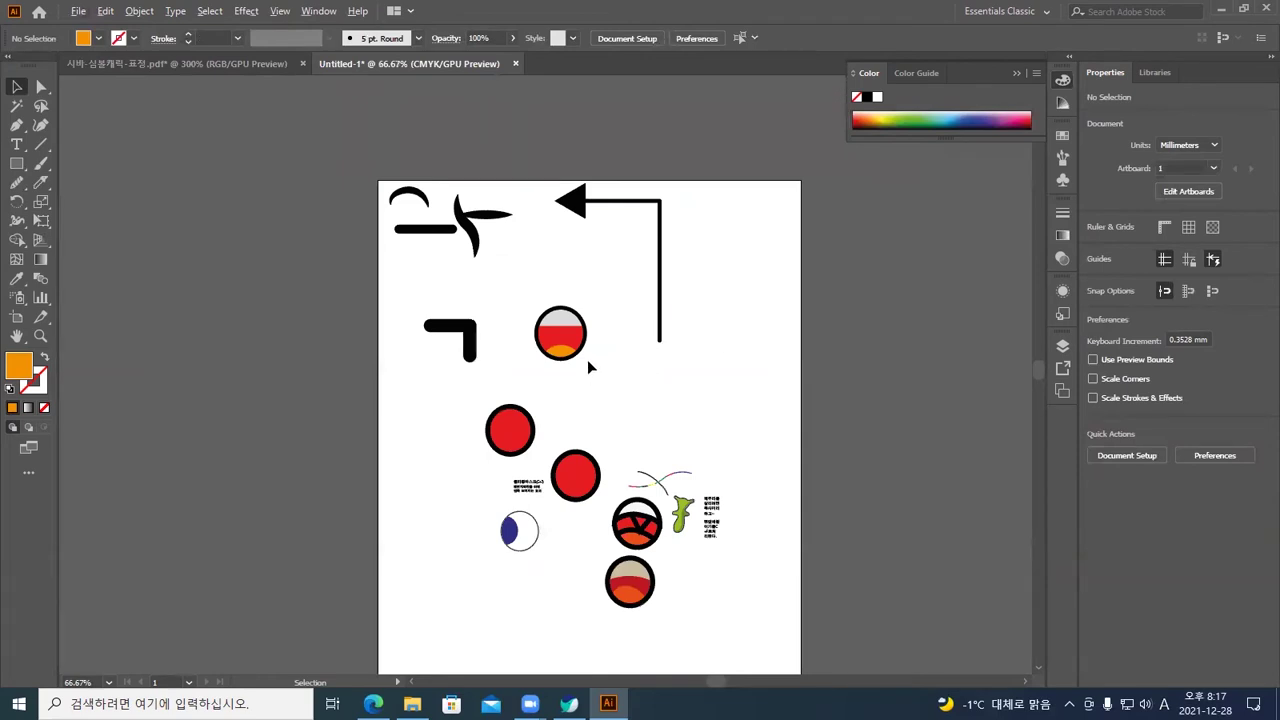
drag(588, 367, 515, 285)
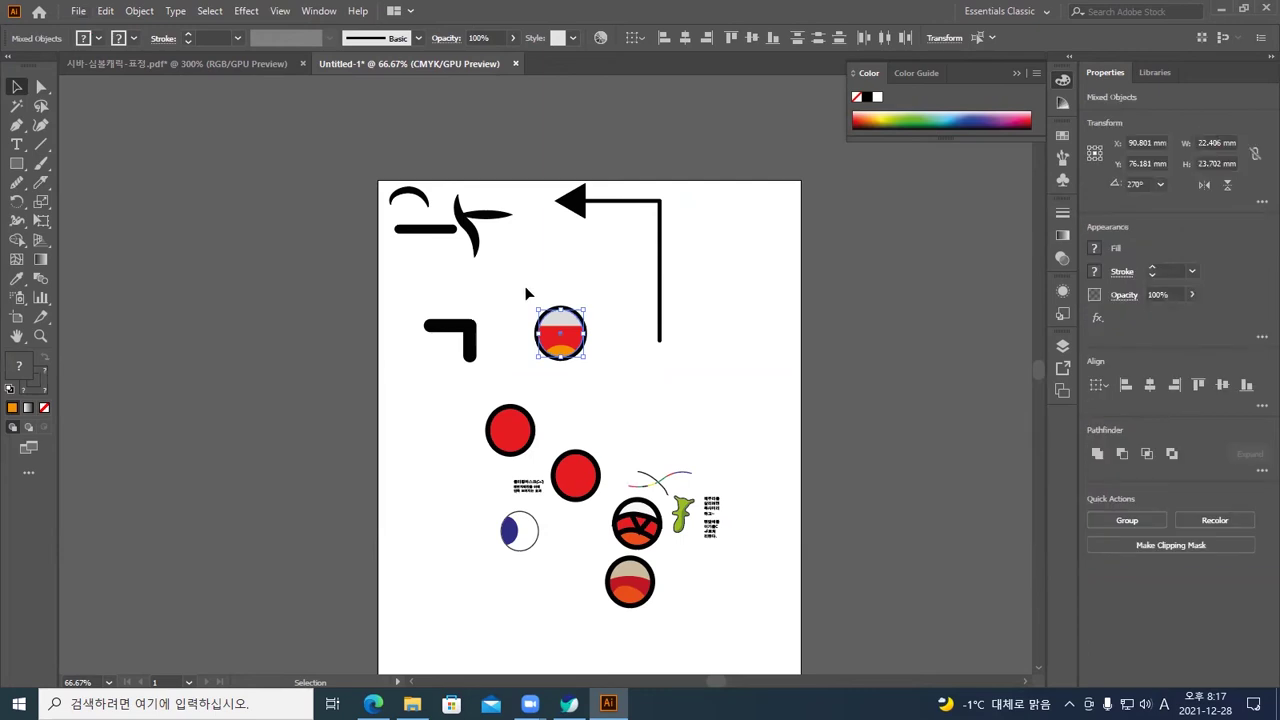
key(a)
click(622, 300)
key(v)
Switch to the 시바-심볼캐릭-표정.pdf document and narrow the dog's red mouth ellipse to about 55.5 px wide
click(240, 64)
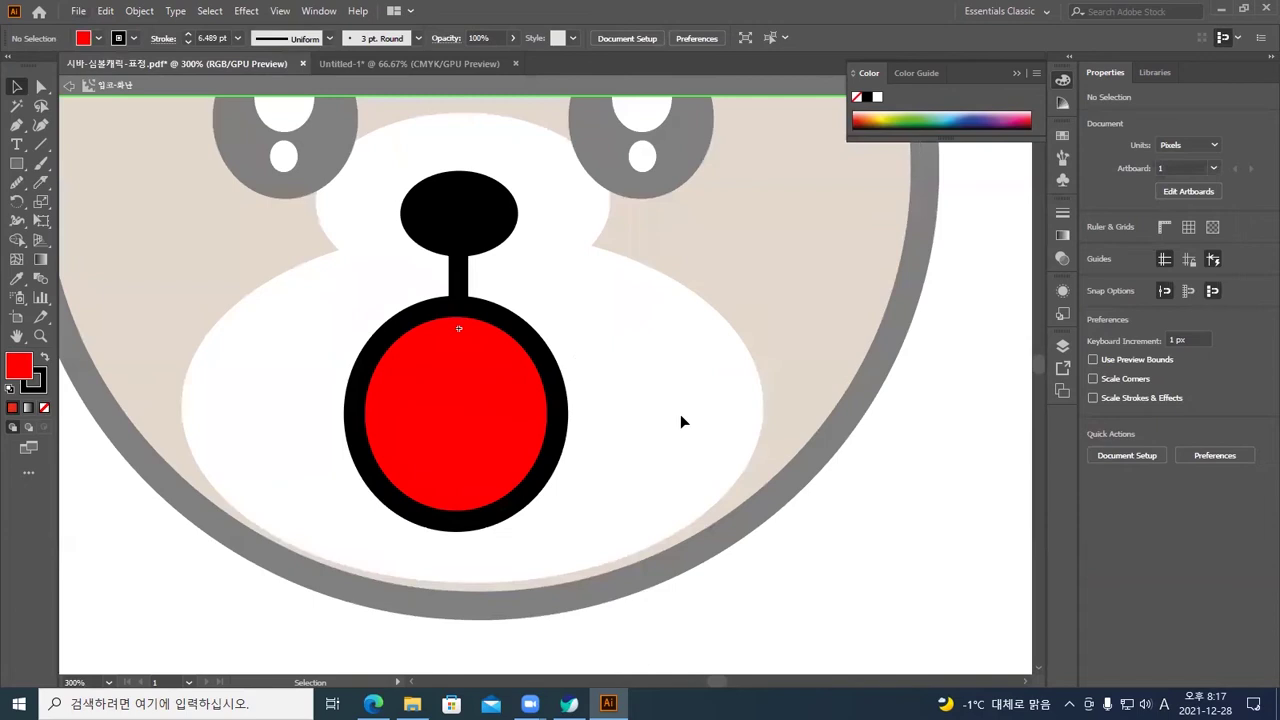
click(508, 418)
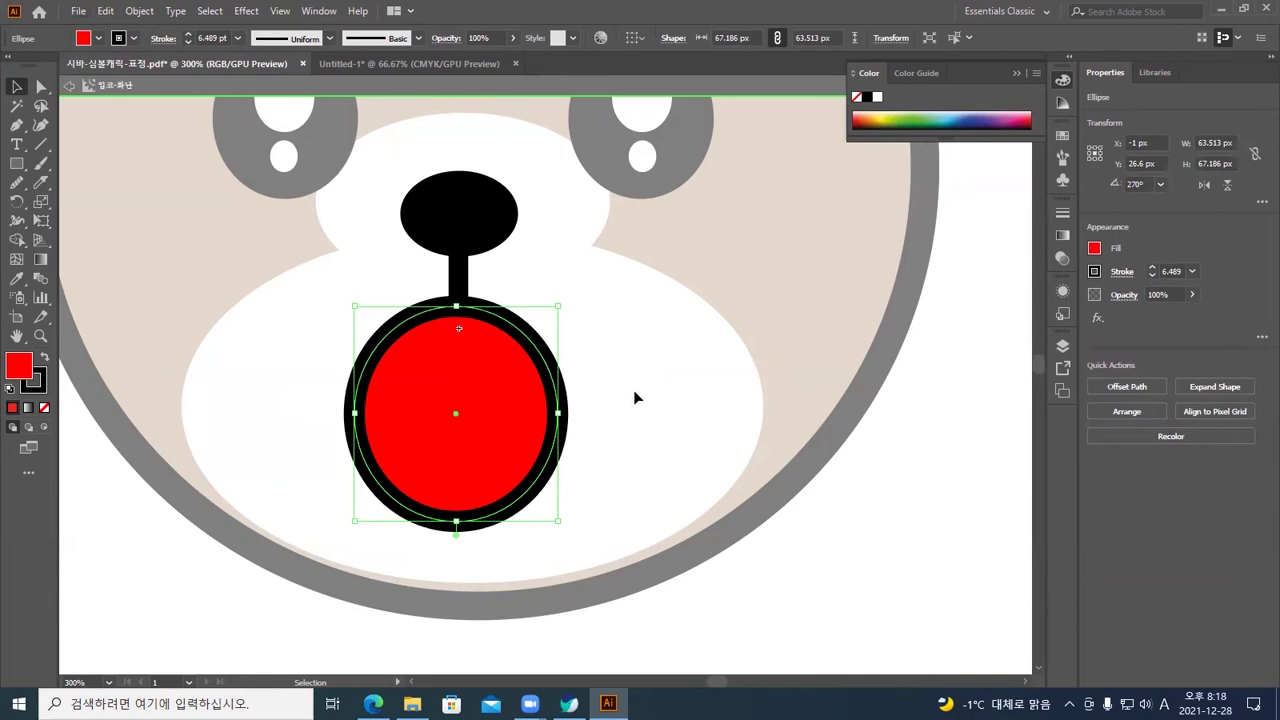
click(634, 397)
click(518, 424)
drag(562, 413, 546, 412)
click(591, 406)
click(509, 401)
click(628, 371)
click(505, 391)
key(a)
key(v)
click(609, 388)
click(427, 398)
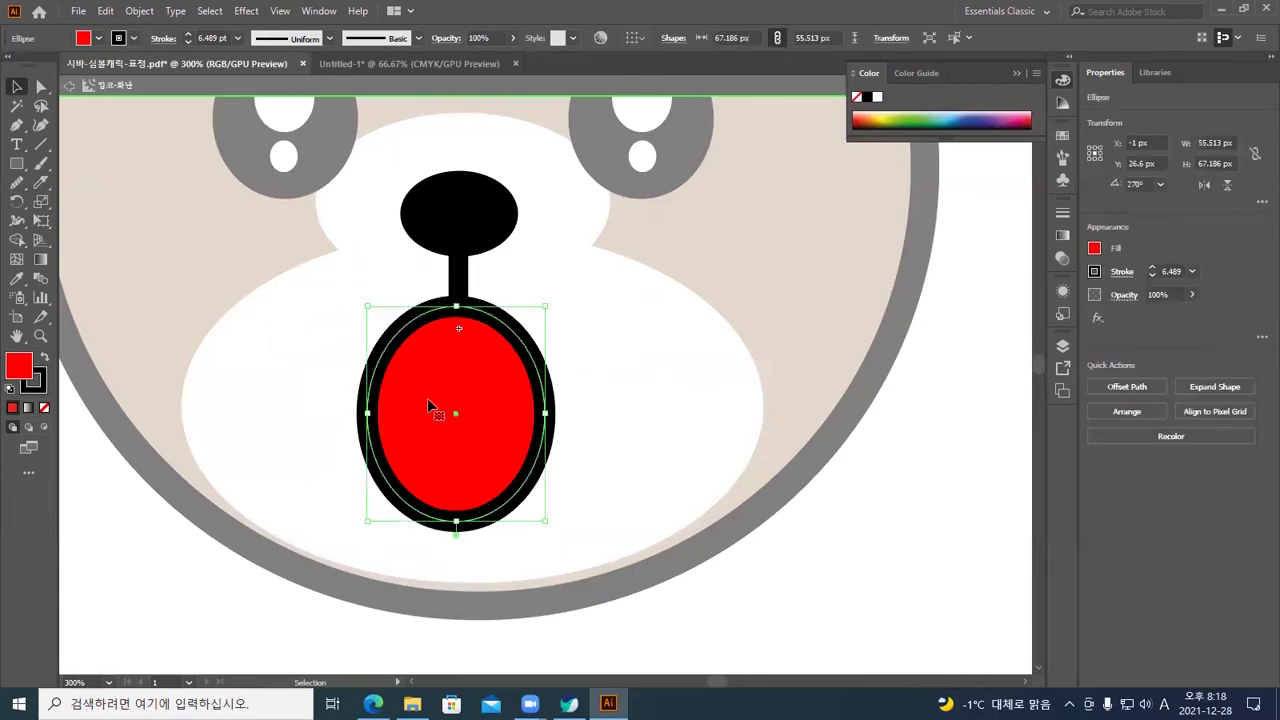
Remove the black stroke from the red mouth ellipse and deselect it
click(40, 386)
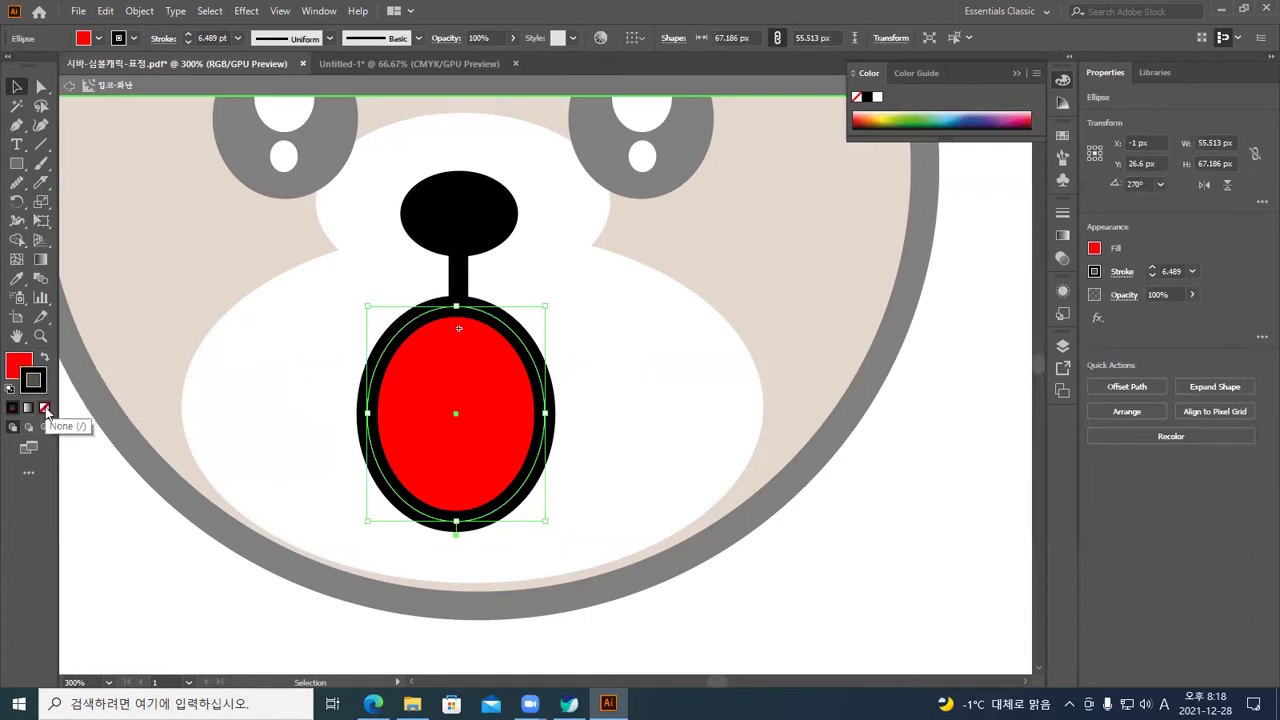
click(45, 409)
key(ctrl+h)
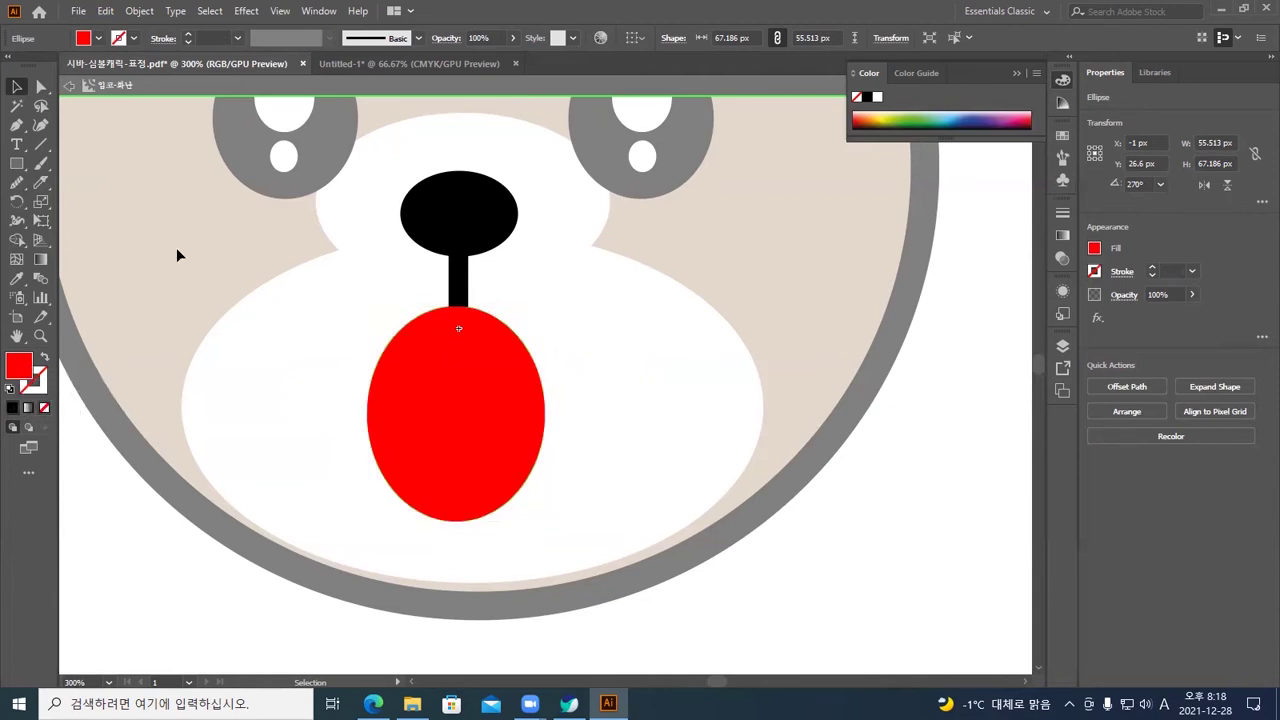
key(ctrl+shift+a)
Draw a rectangle about 33 × 29 px over the upper edge of the mouth and fill it with a mid-gray swatch
key(m)
drag(423, 290, 510, 364)
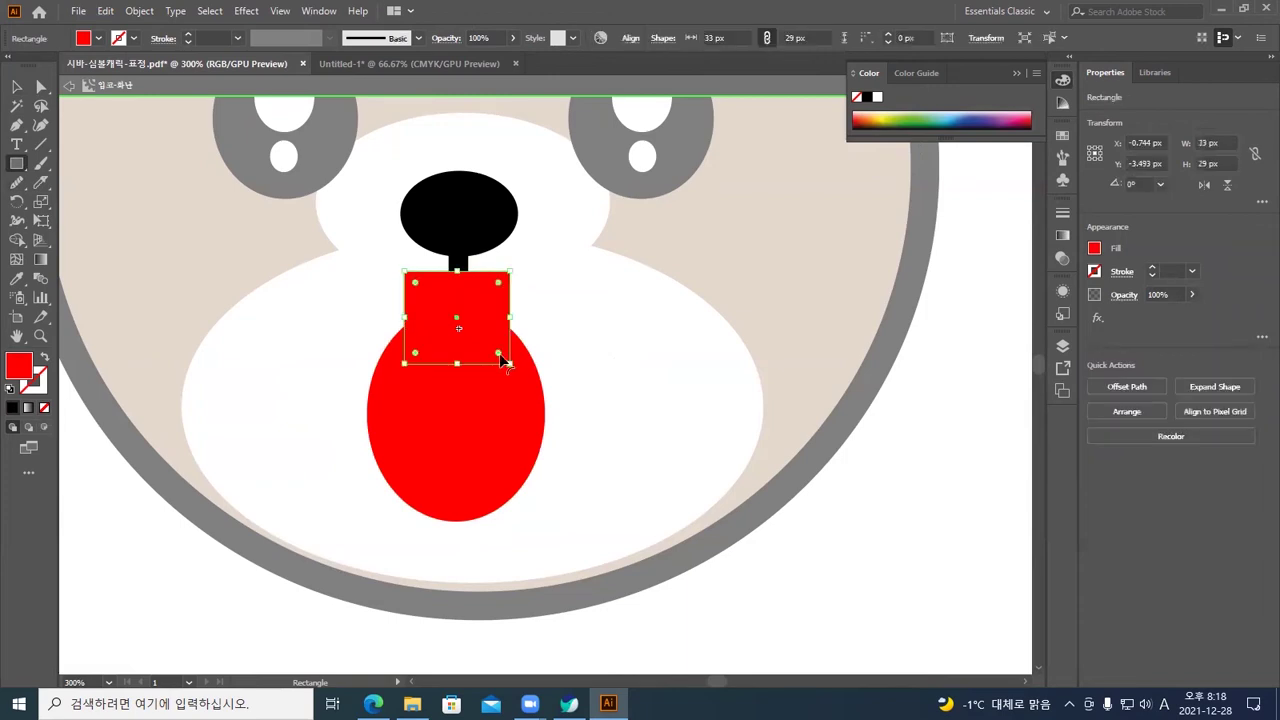
click(98, 40)
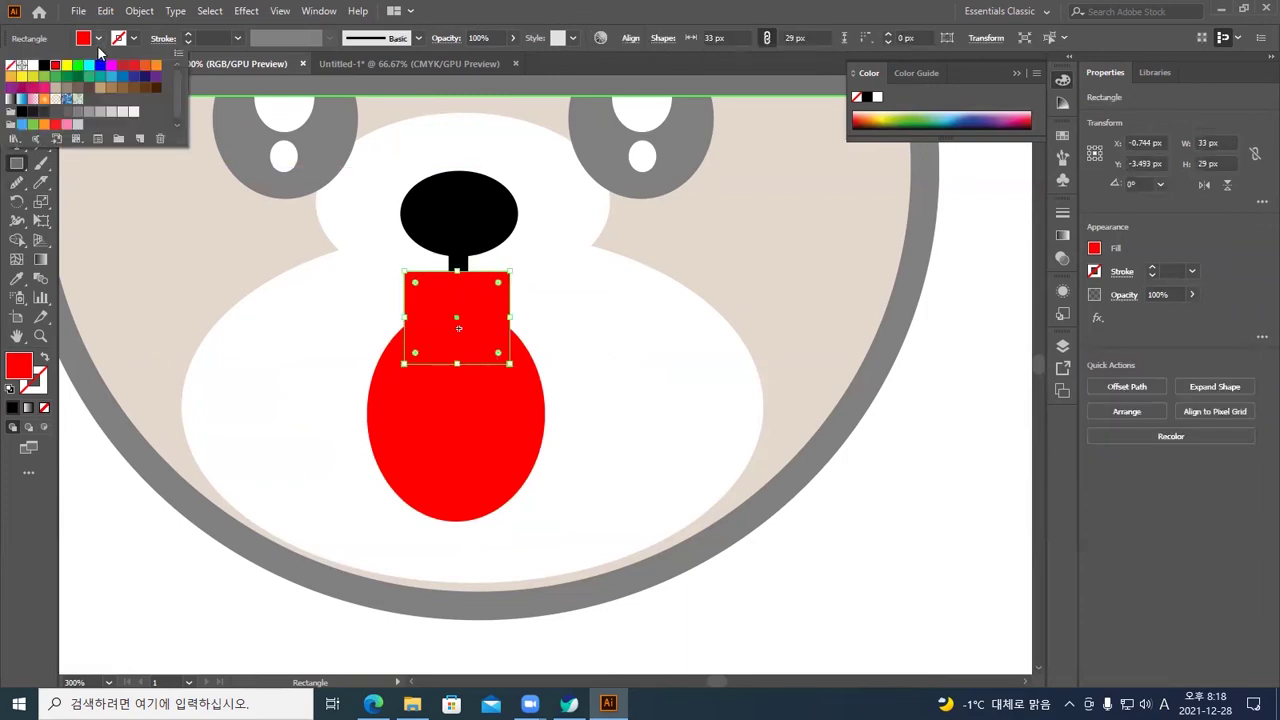
click(122, 112)
click(110, 112)
click(99, 112)
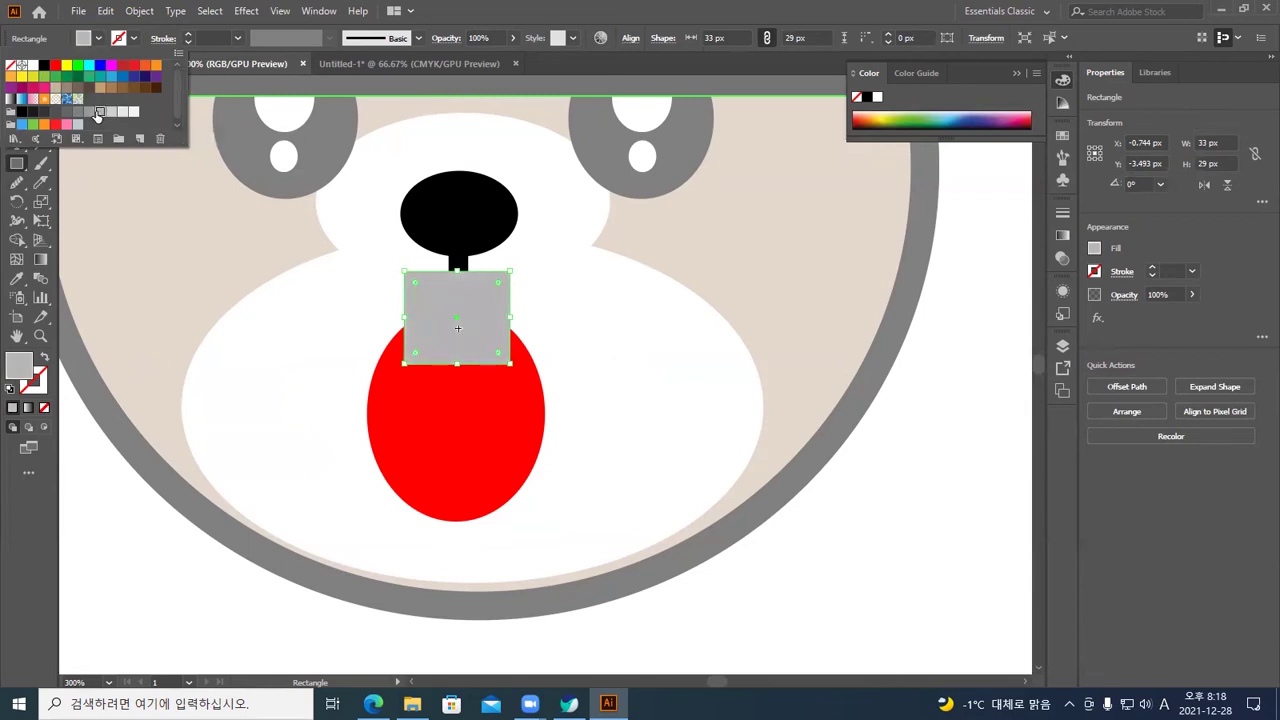
click(443, 14)
key(v)
click(574, 285)
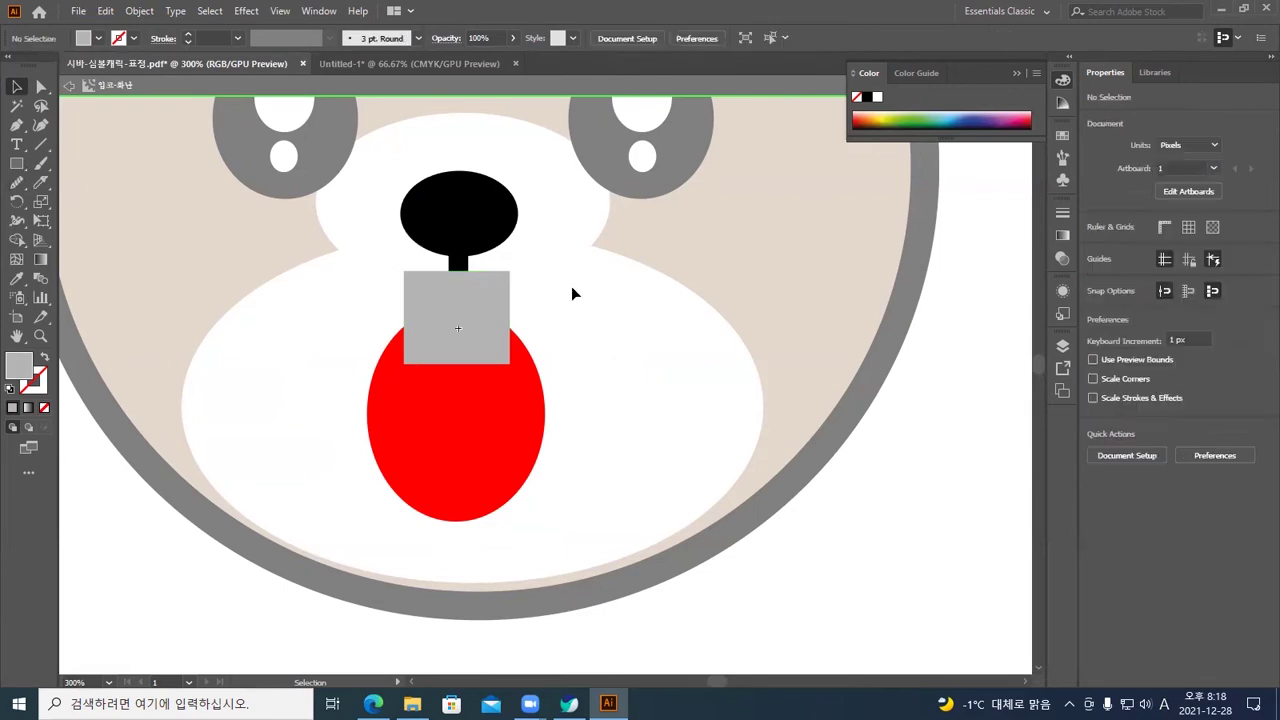
Duplicate the red mouth ellipse downward to about Y 49.6 px and resize the copy to about 49.5 × 41.2 px
drag(468, 427, 474, 490)
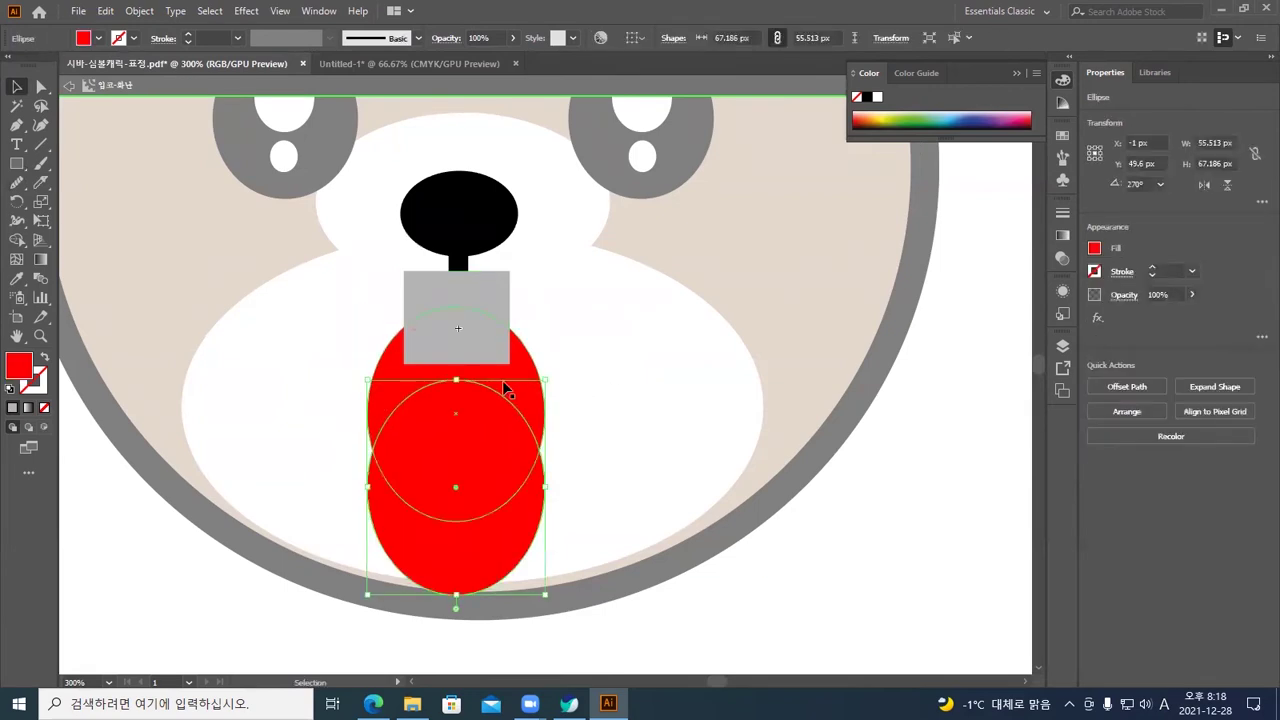
drag(457, 378, 457, 421)
drag(543, 471, 540, 481)
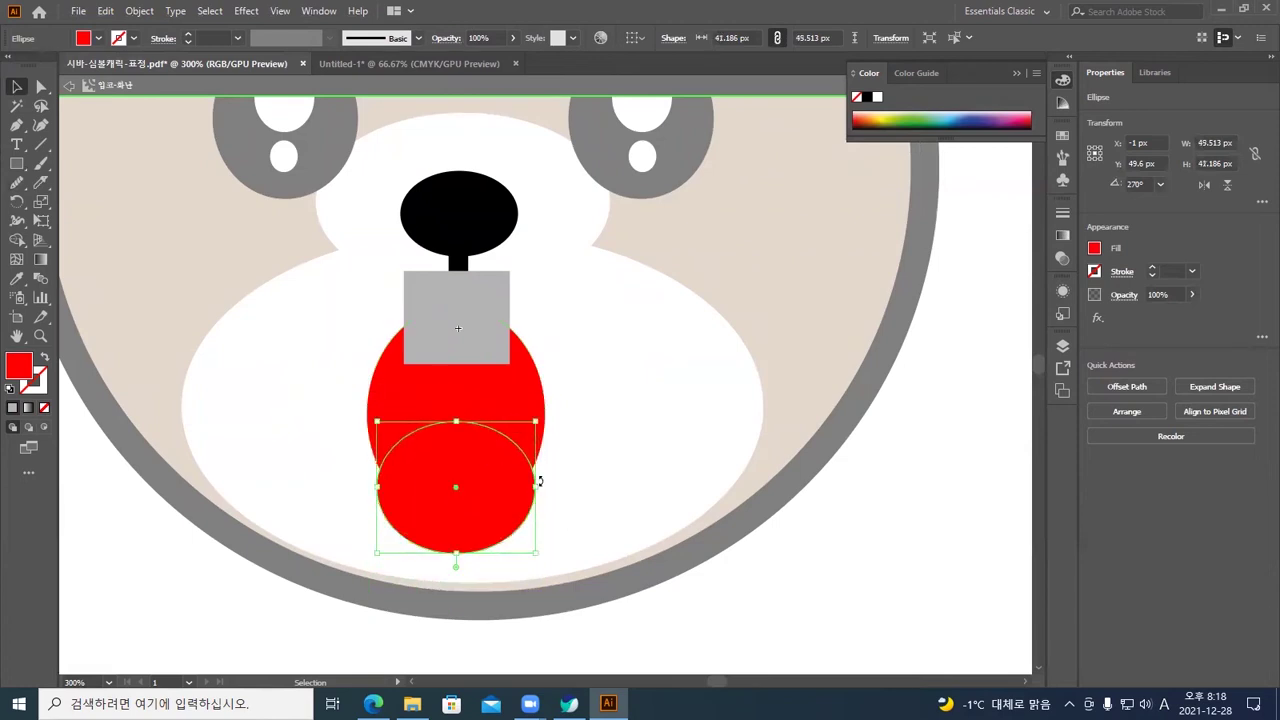
Fill the lower ellipse copy with an orange-red swatch and deselect it
click(98, 39)
click(145, 65)
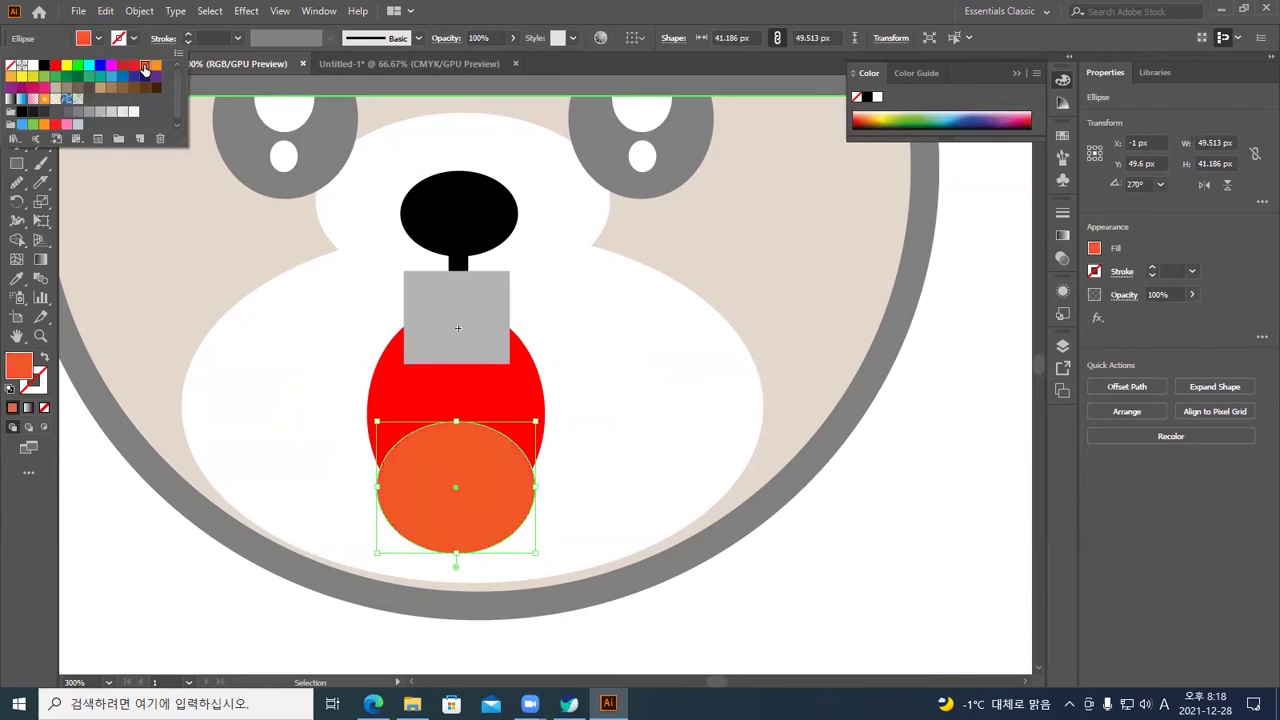
click(600, 325)
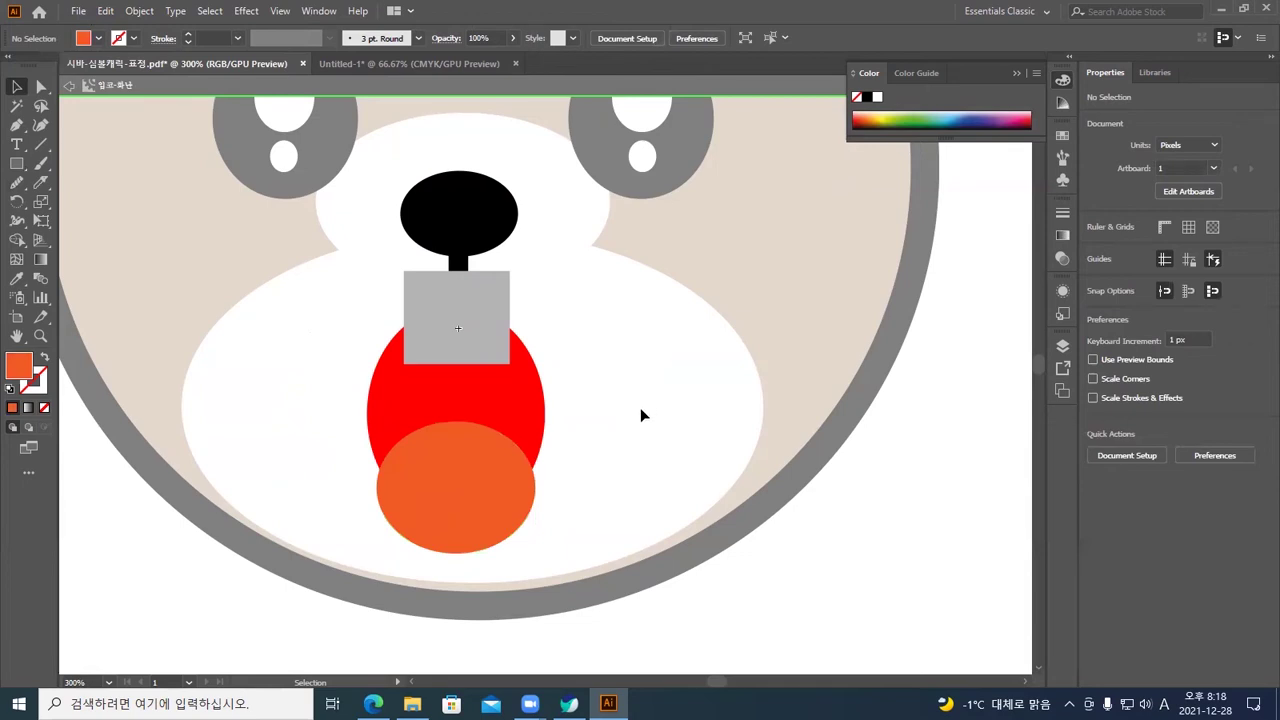
Paste the red mouth ellipse with its black stroke in front of the gray rectangle and orange ellipse
key(a)
key(ctrl+z)
key(v)
click(640, 406)
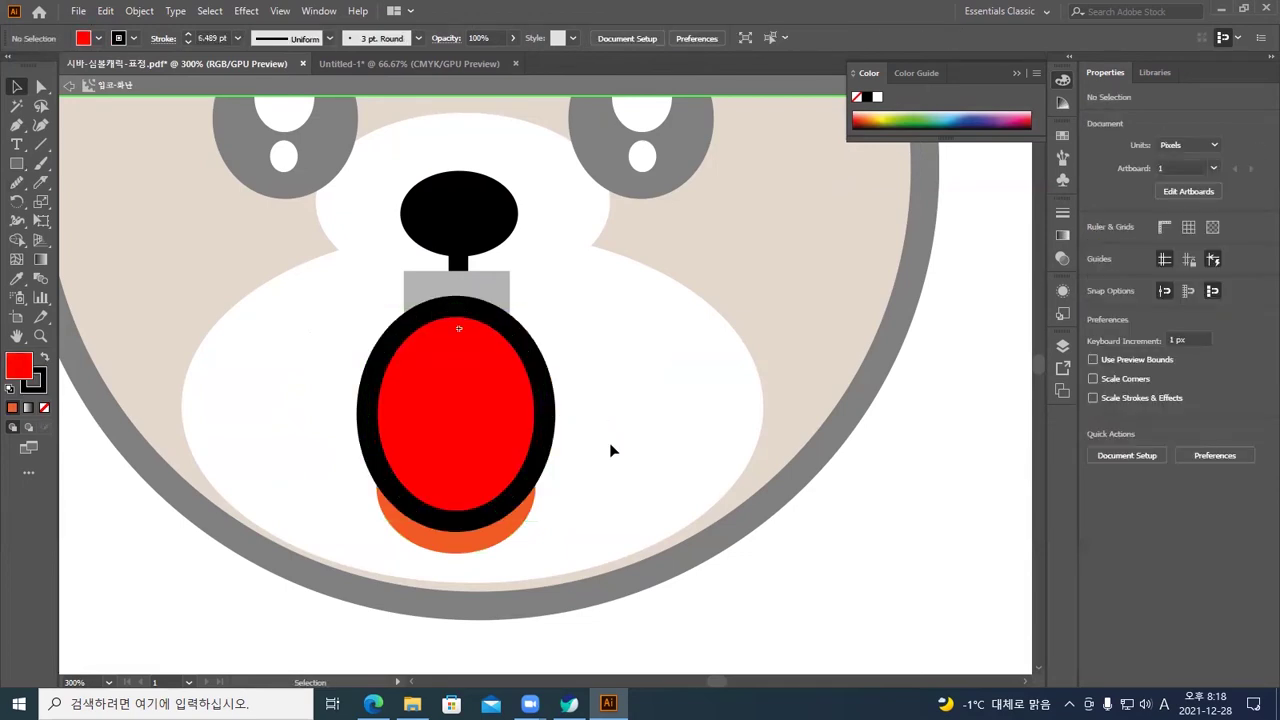
Make a clipping mask from the front mouth ellipse over the gray, red and orange shapes, leaving the nose out of the selection
click(535, 492)
drag(609, 514, 368, 292)
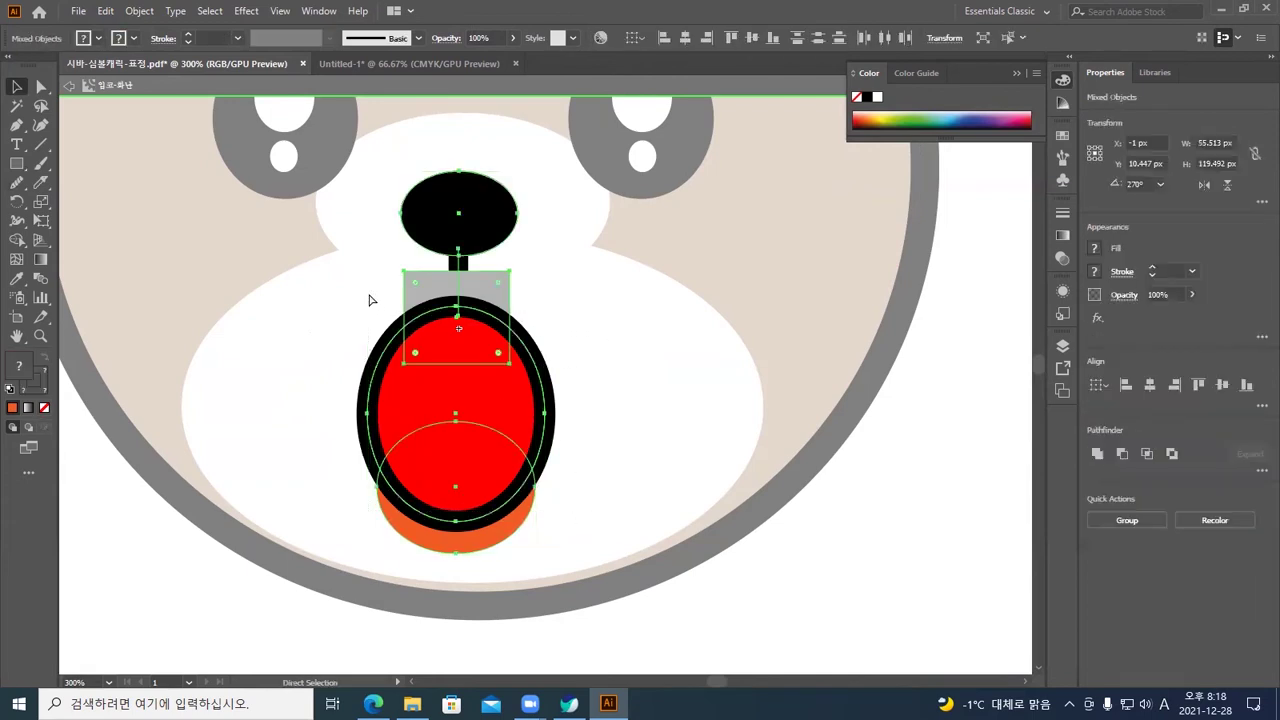
click(696, 295)
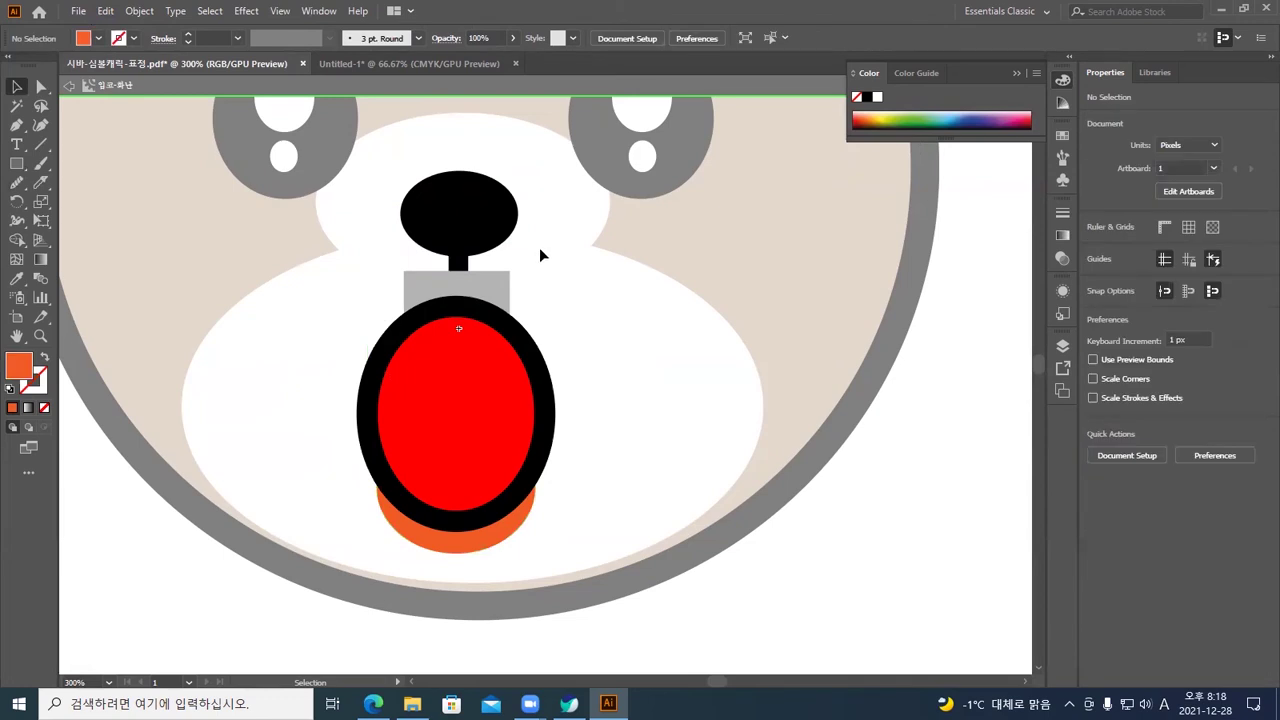
click(466, 223)
click(647, 471)
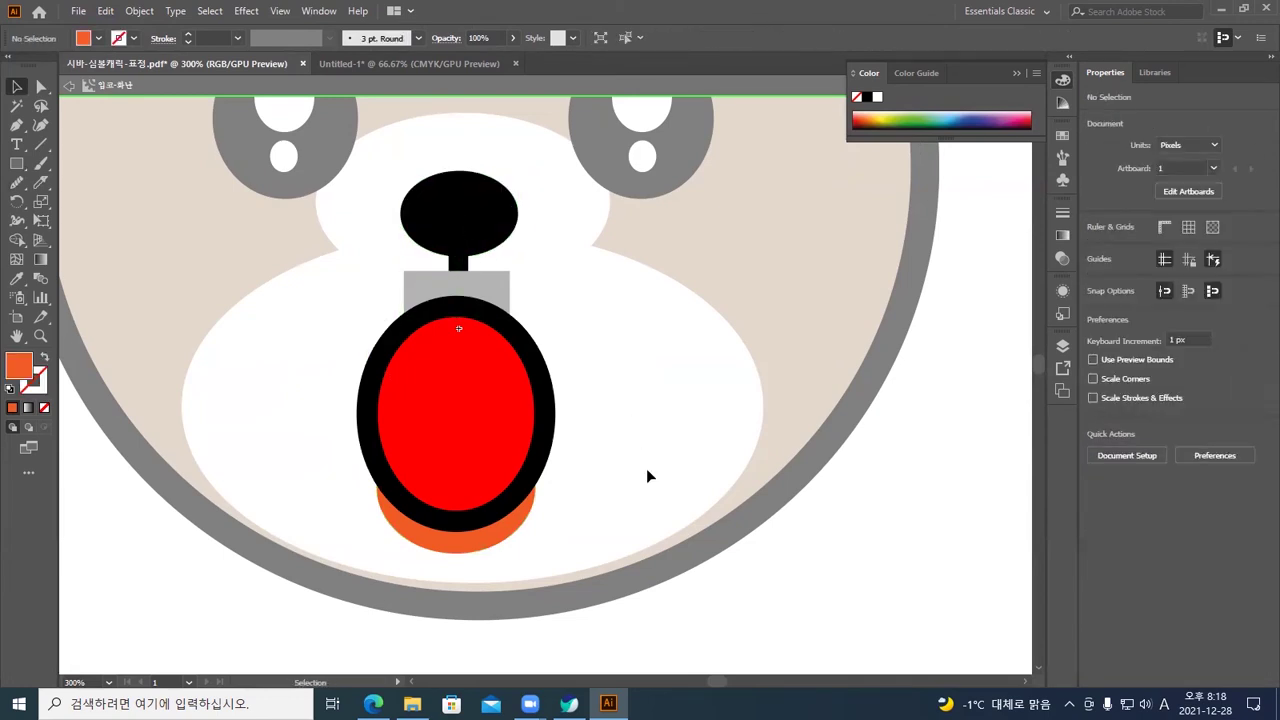
drag(397, 358, 344, 284)
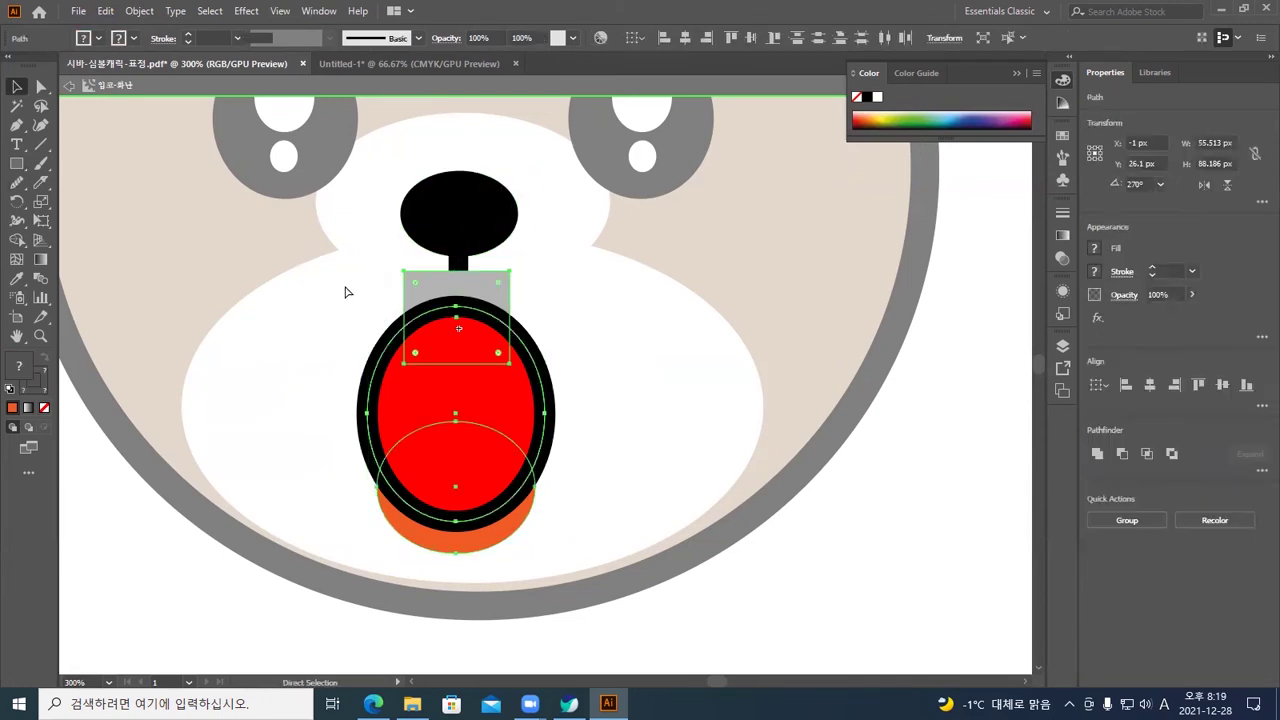
key(ctrl+7)
key(v)
click(635, 386)
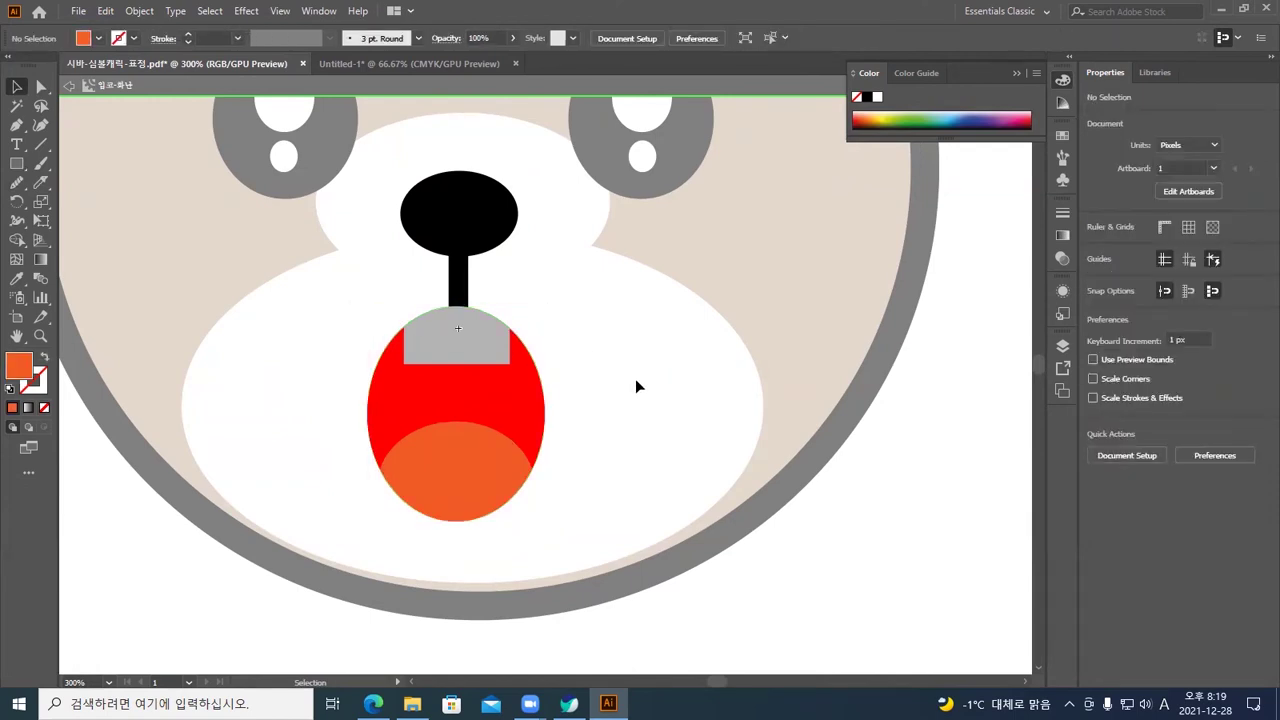
Exit symbol editing and examine the masked mouth on the whole dog face beside the neighbouring face
key(Escape)
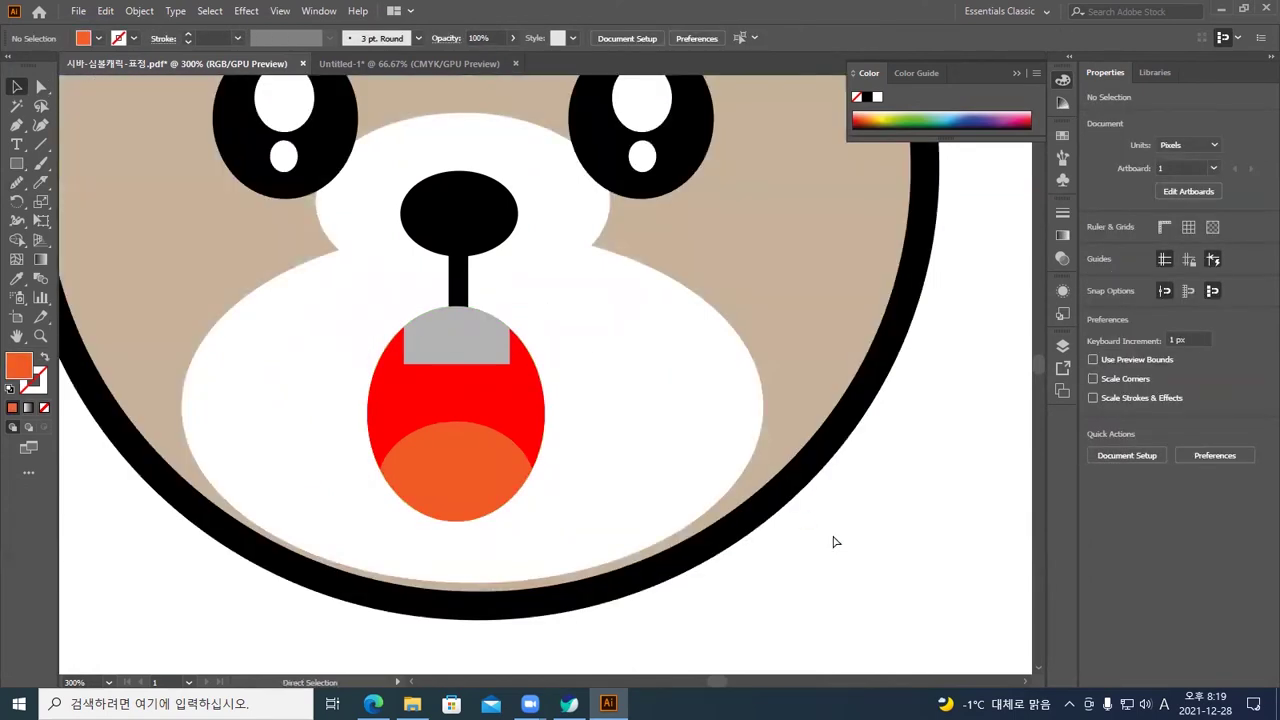
key(ctrl+0)
key(ctrl+plus)
key(ctrl+plus)
key(ctrl+plus)
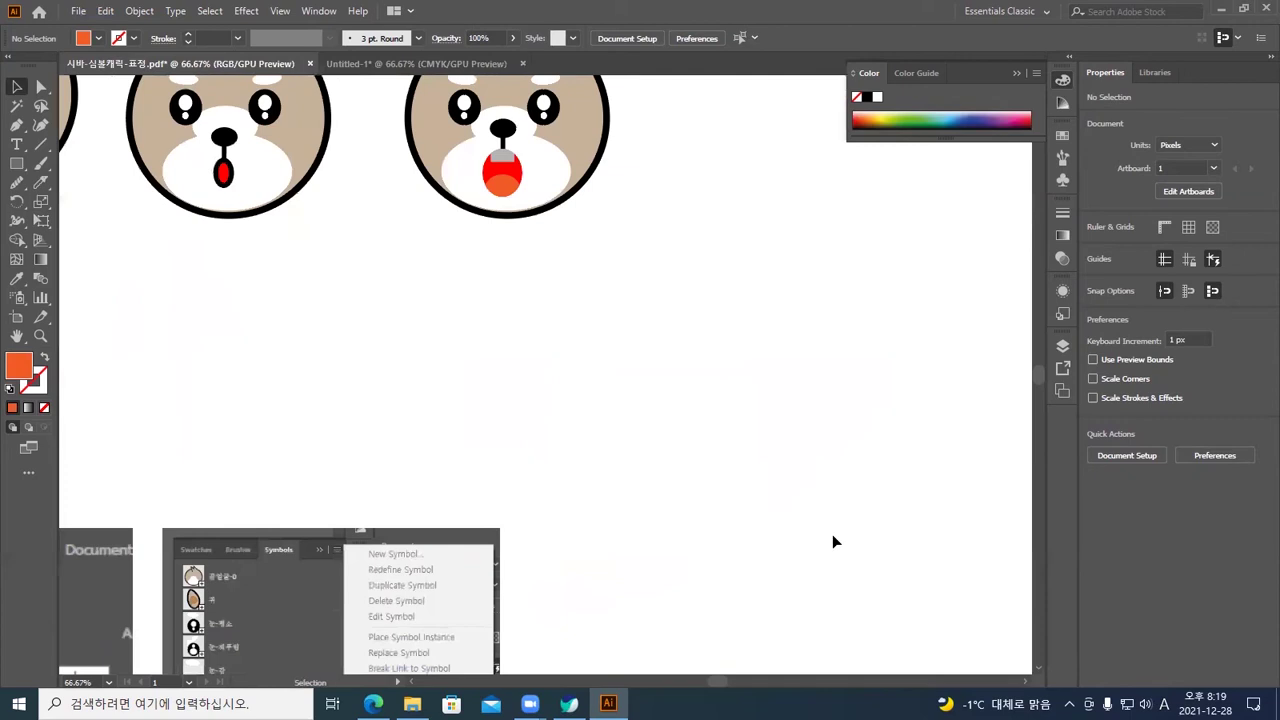
drag(717, 506, 891, 671)
key(ctrl+plus)
key(ctrl+plus)
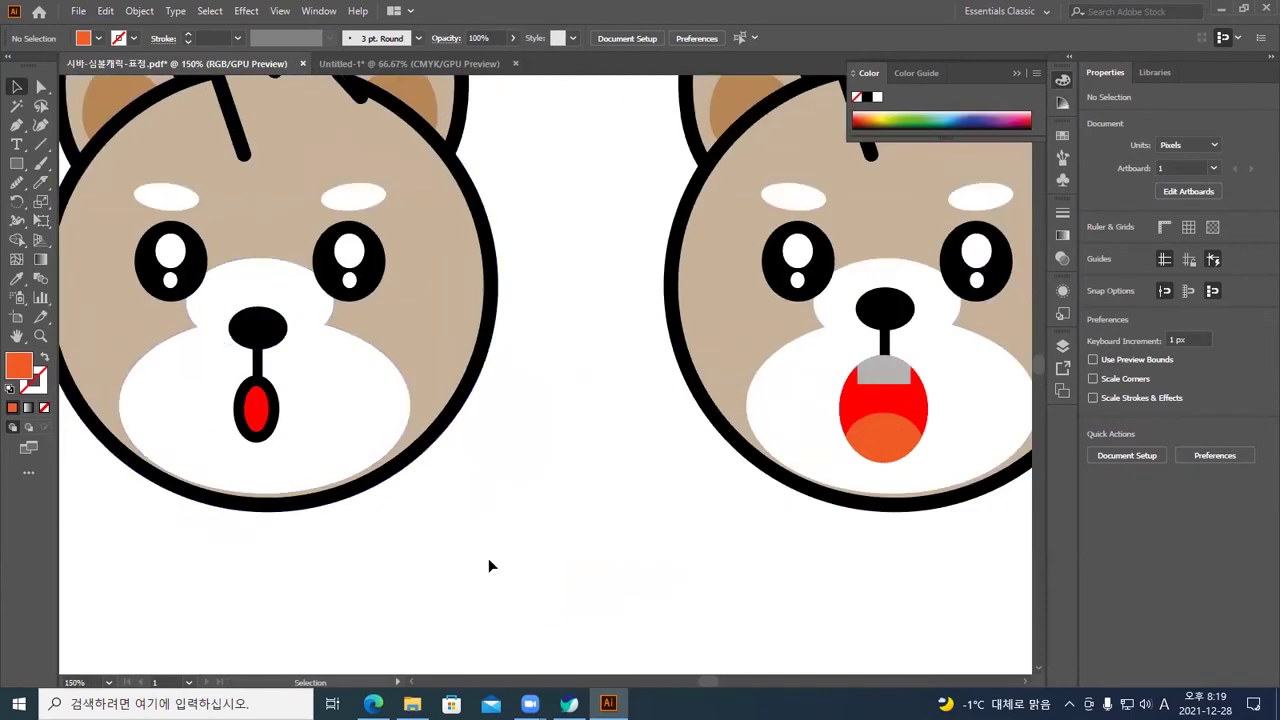
scroll(558, 524, right, 4)
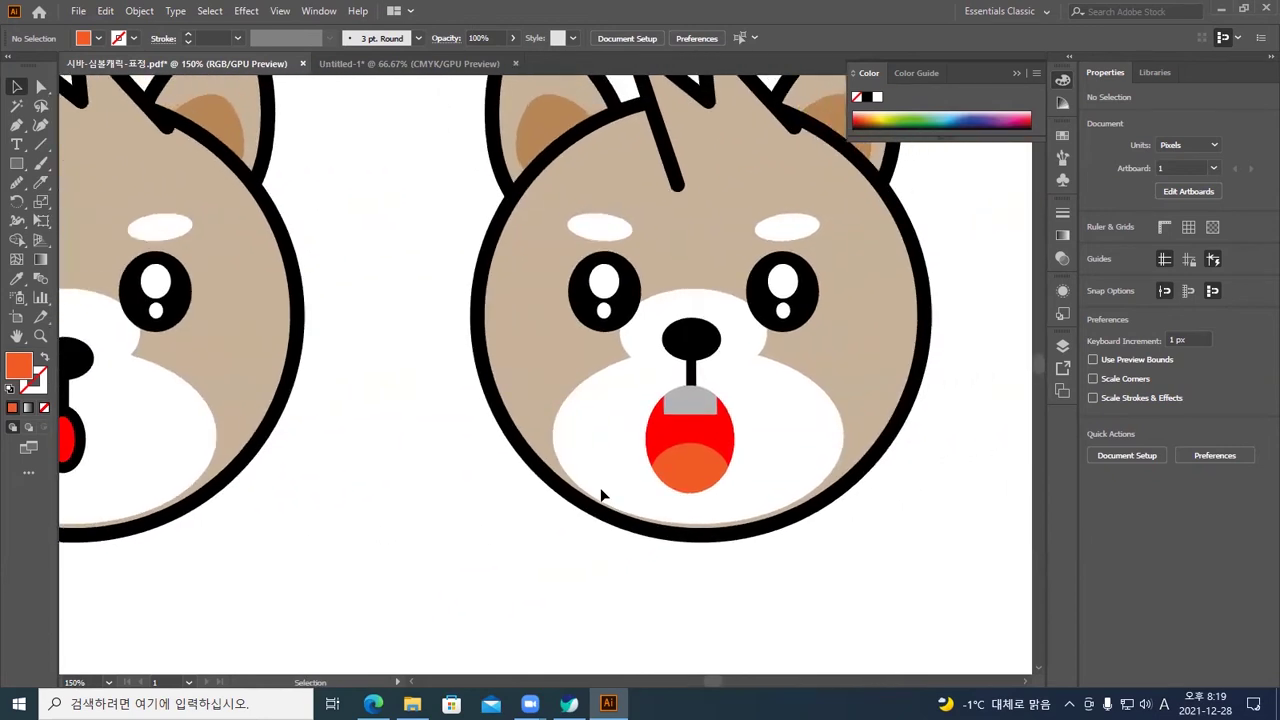
Reopen the nose-and-mouth symbol of the dog face with the masked mouth for editing
click(685, 415)
double_click(685, 415)
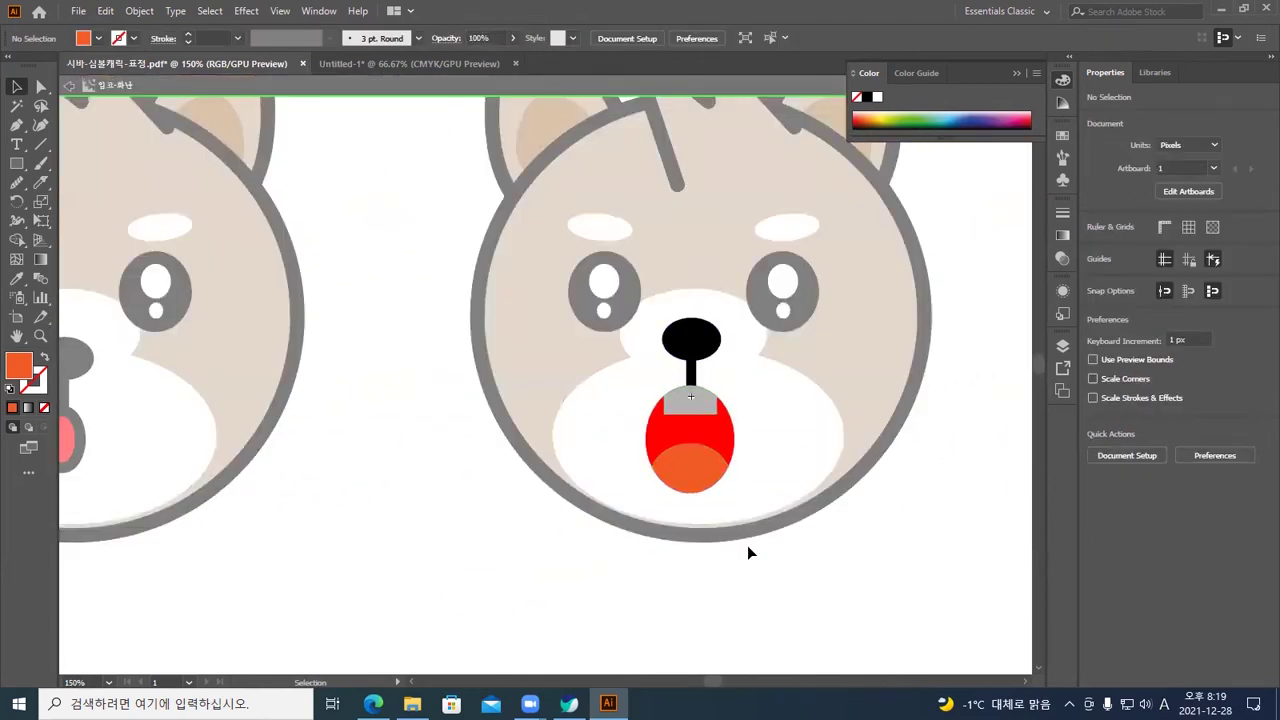
key(ctrl+plus)
key(ctrl+plus)
drag(737, 543, 557, 423)
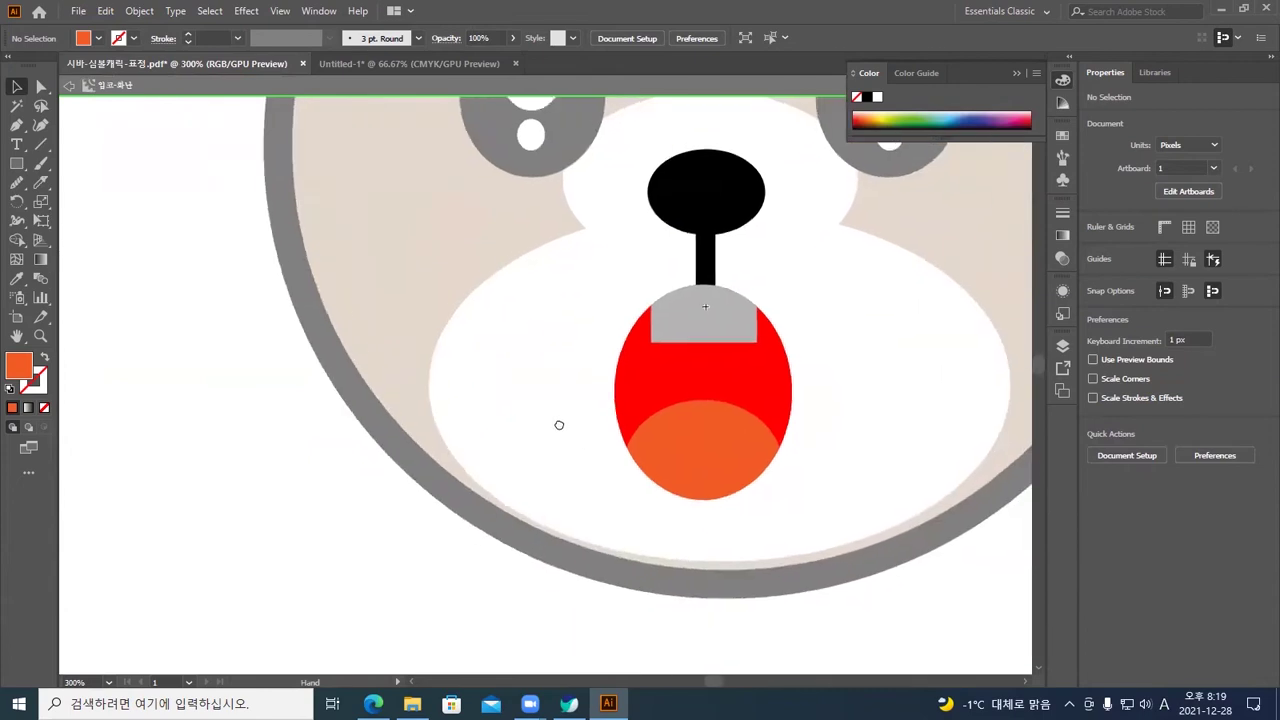
Paste the black-stroked mouth ellipse in front of the masked mouth, remove its fill and exit symbol editing
key(ctrl+z)
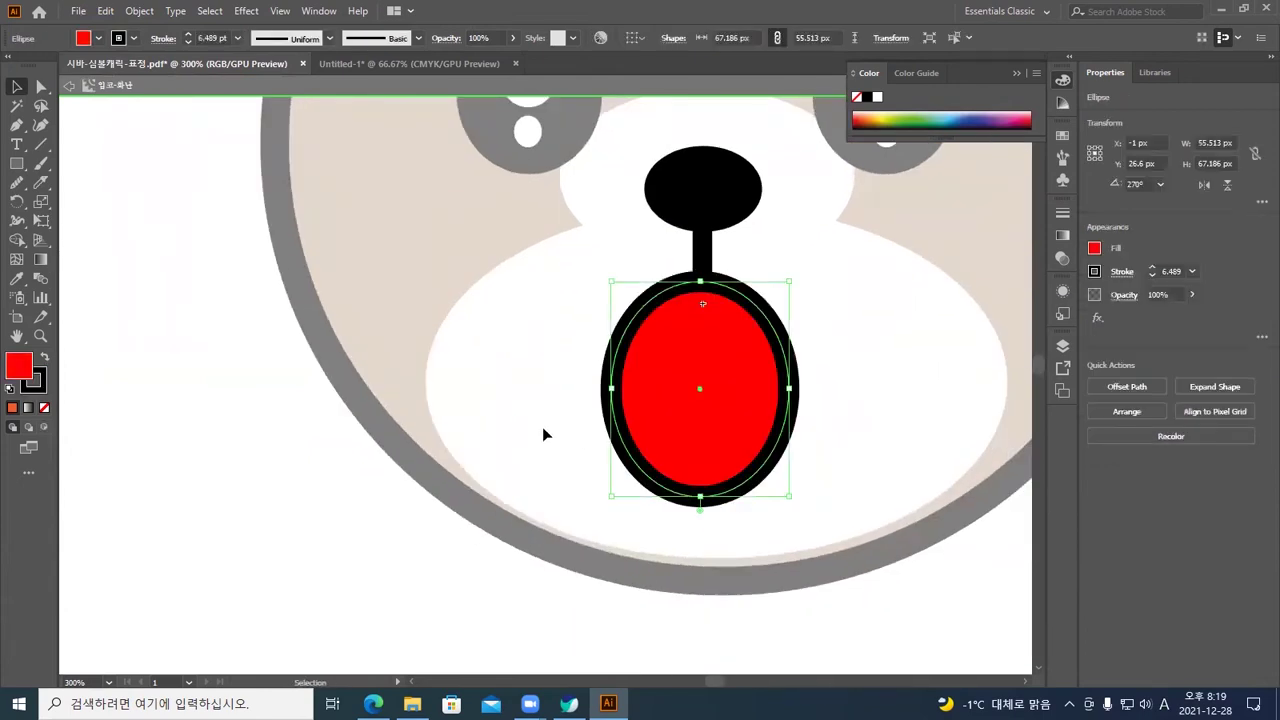
click(45, 408)
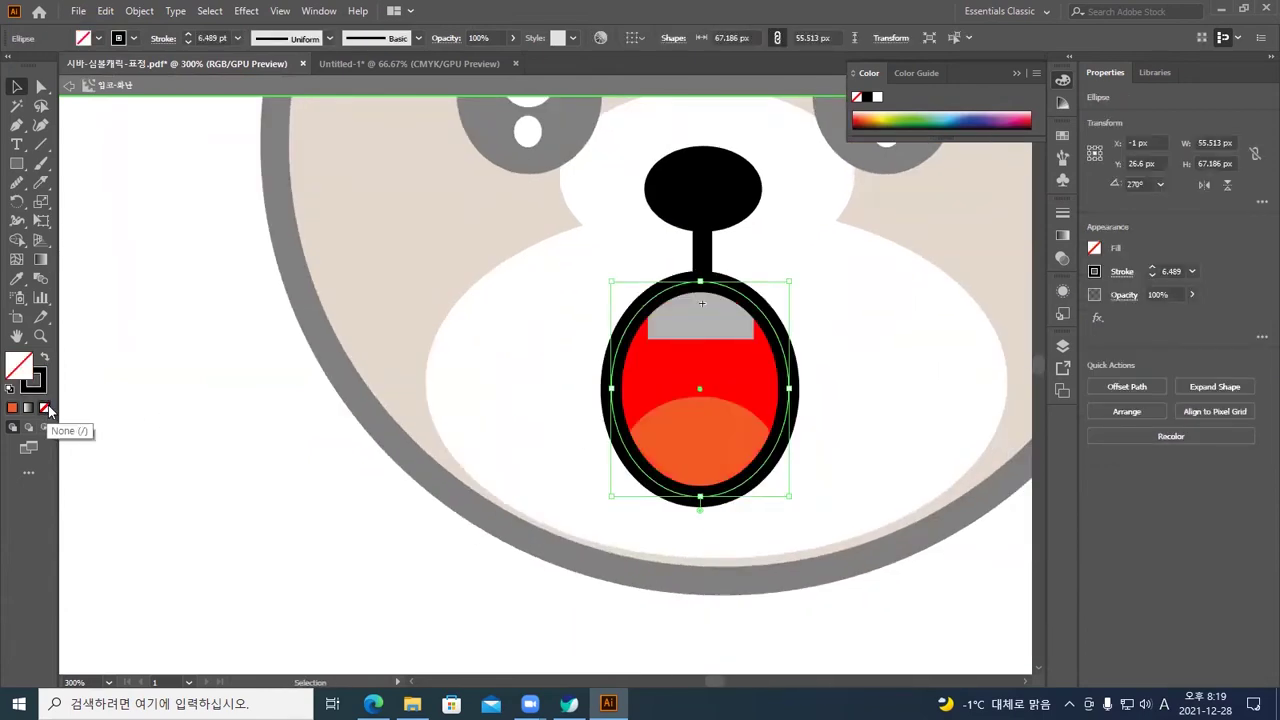
click(276, 431)
double_click(276, 431)
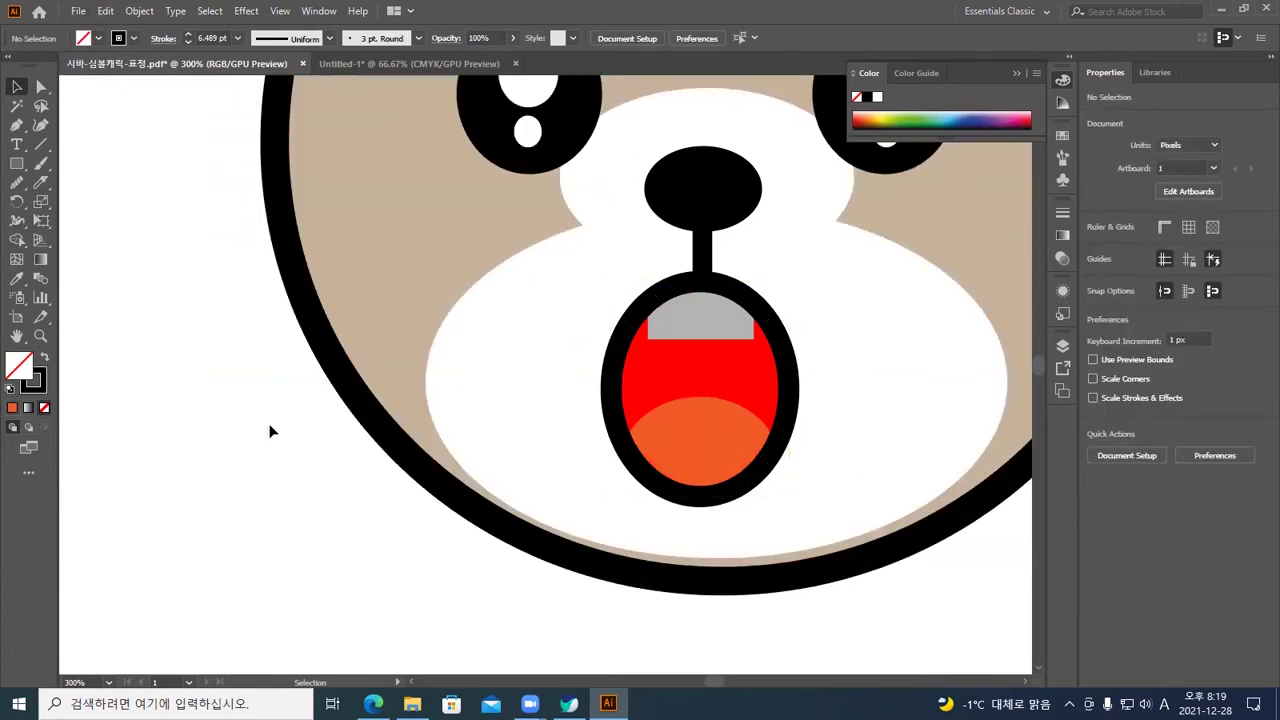
Open the clipping group inside the mouth symbol and shift the orange tongue ellipse slightly upward
key(ctrl+1)
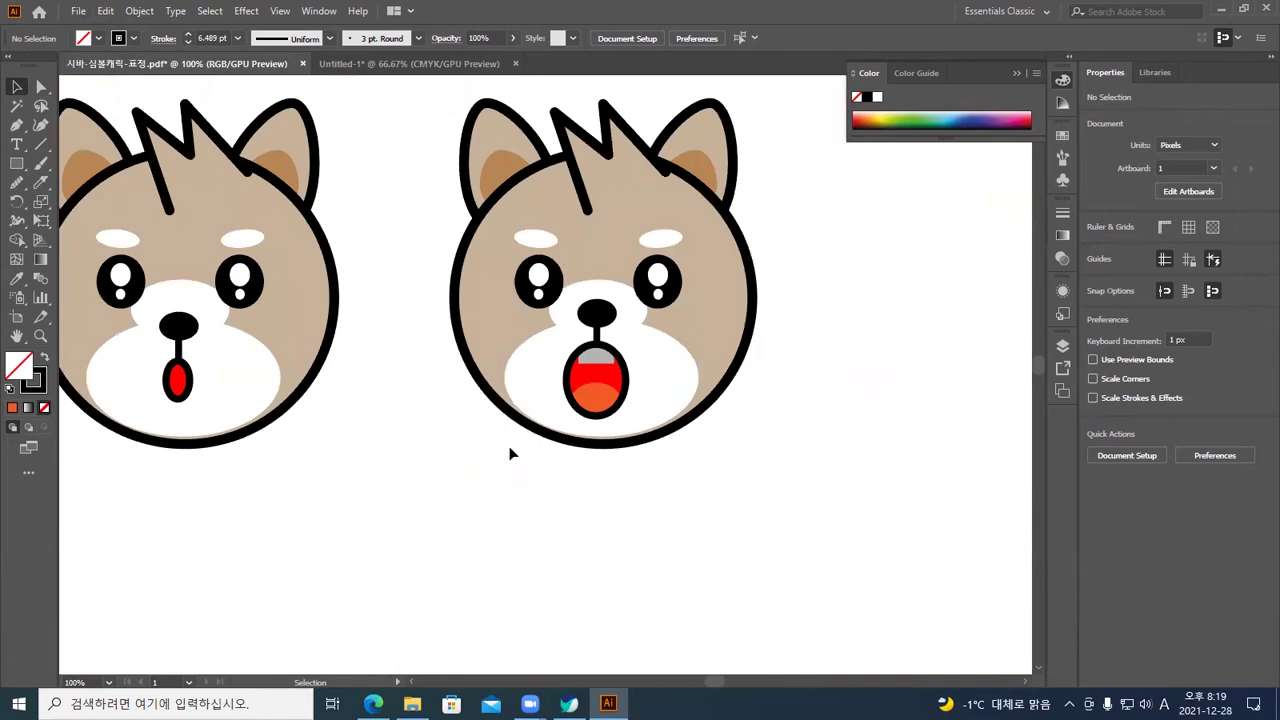
key(ctrl+equal)
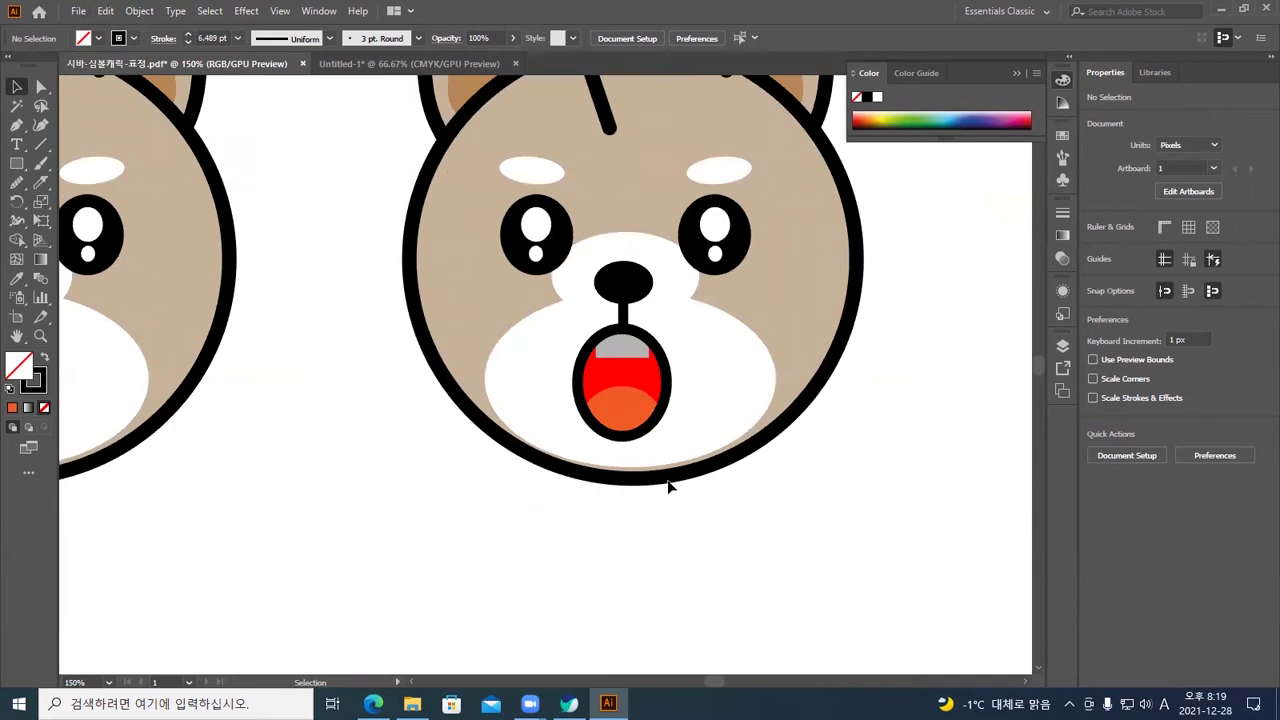
double_click(616, 409)
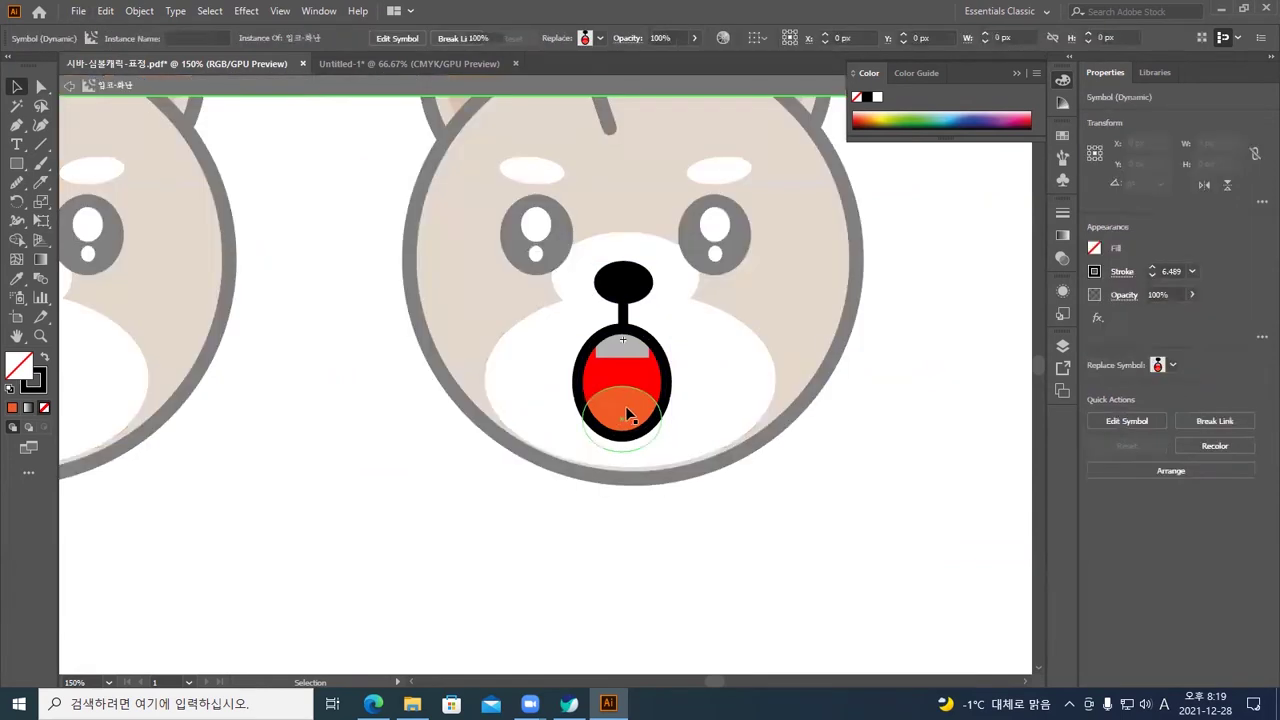
double_click(625, 404)
click(619, 402)
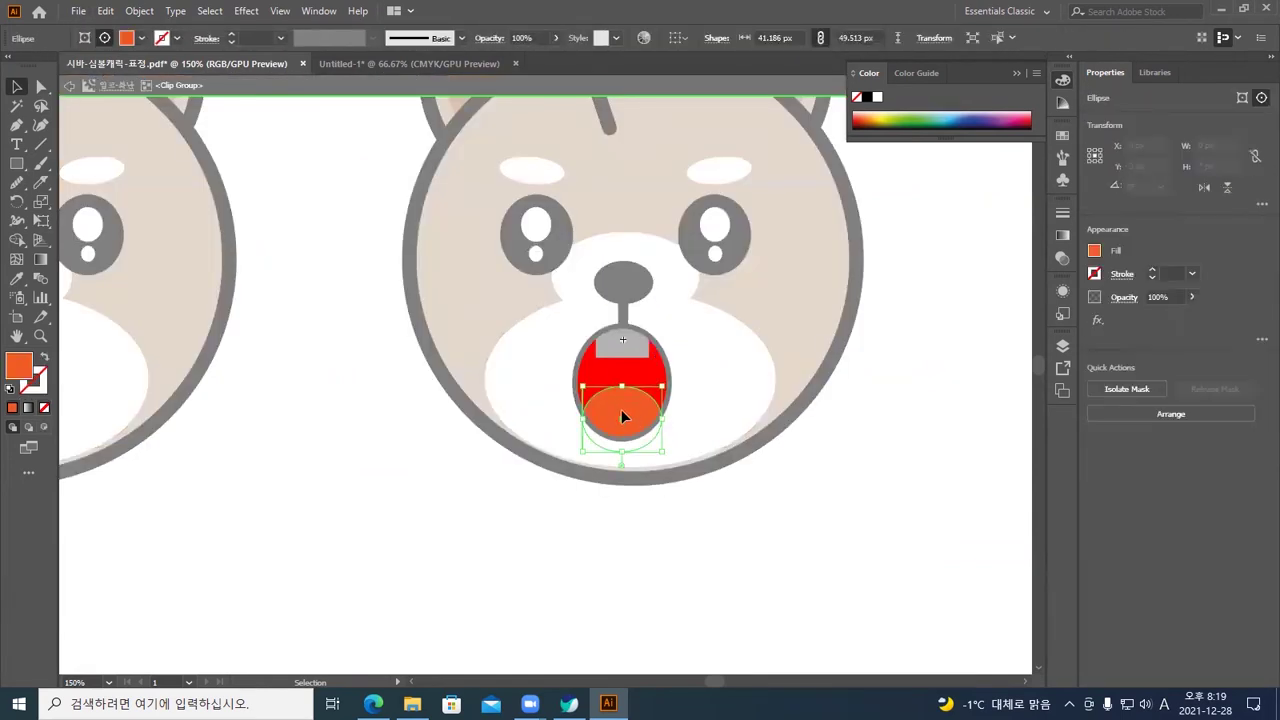
drag(621, 413, 627, 399)
Round the corners of the gray teeth rectangle to a radius of about 3.9 px and exit symbol editing
click(630, 345)
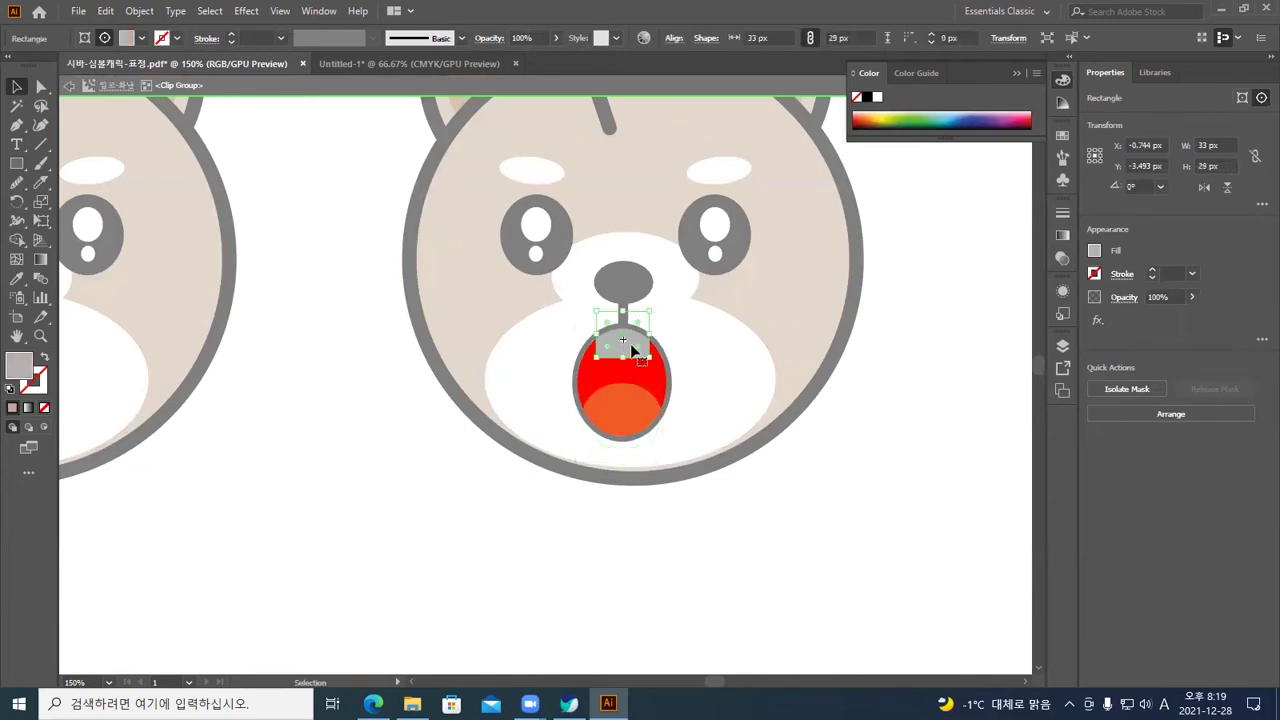
key(ctrl+plus)
key(ctrl+plus)
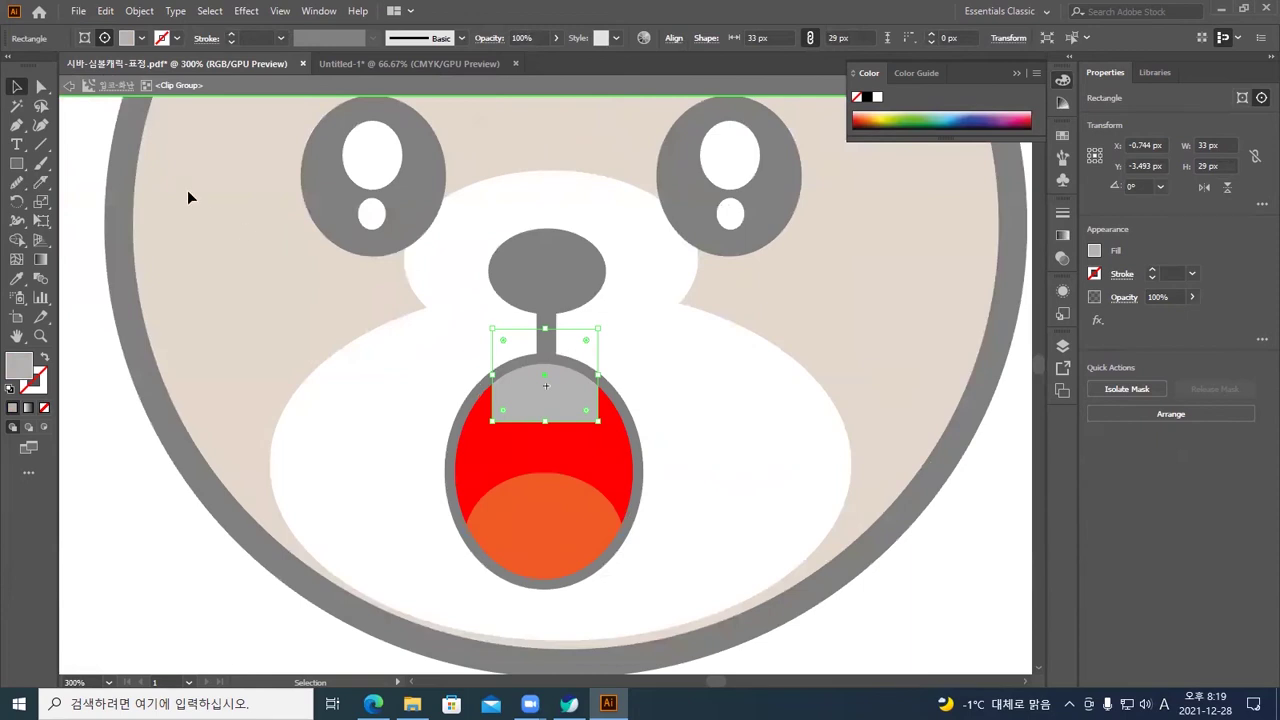
key(ctrl+plus)
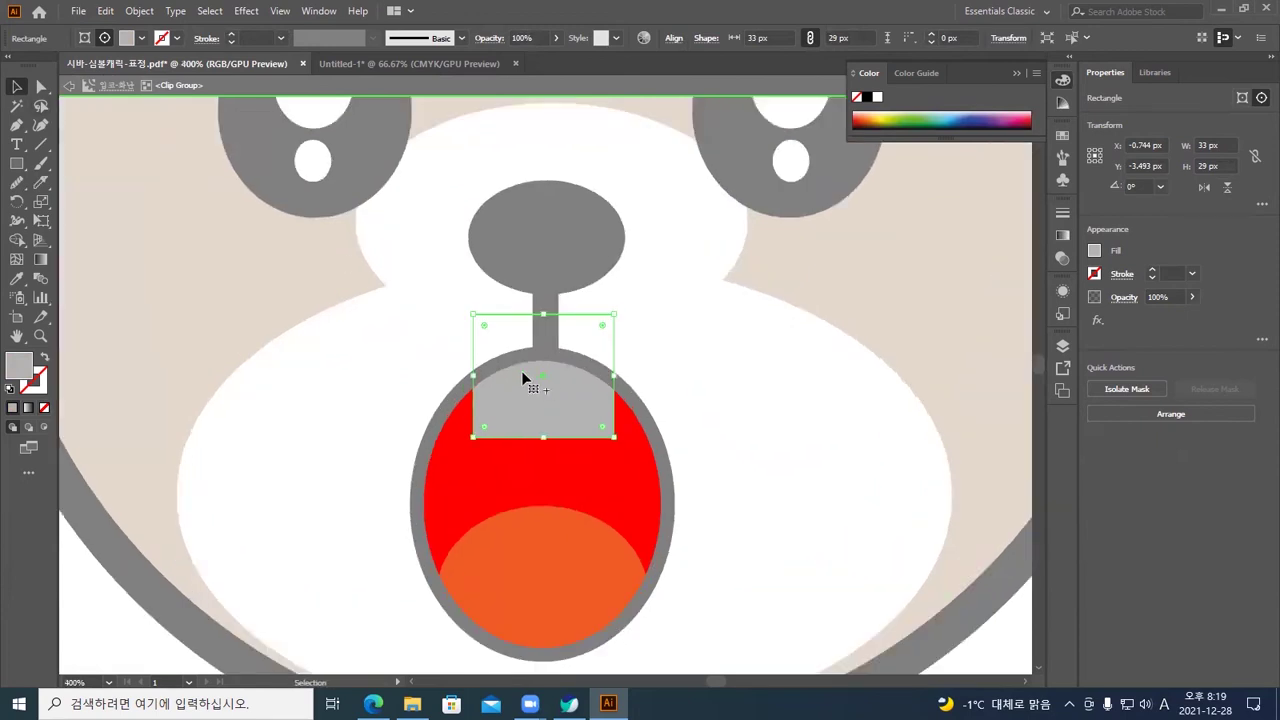
mouse_move(486, 423)
mouse_down()
mouse_move(501, 415)
mouse_move(488, 419)
mouse_up()
click(652, 352)
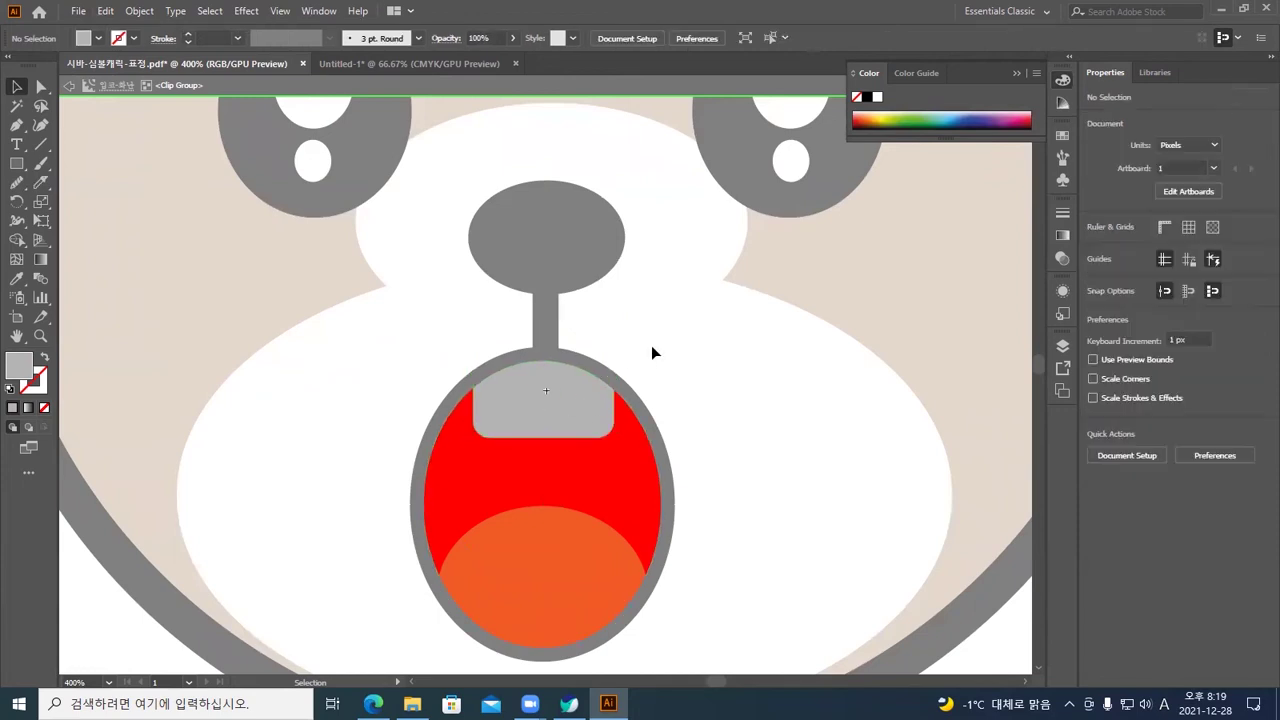
double_click(678, 370)
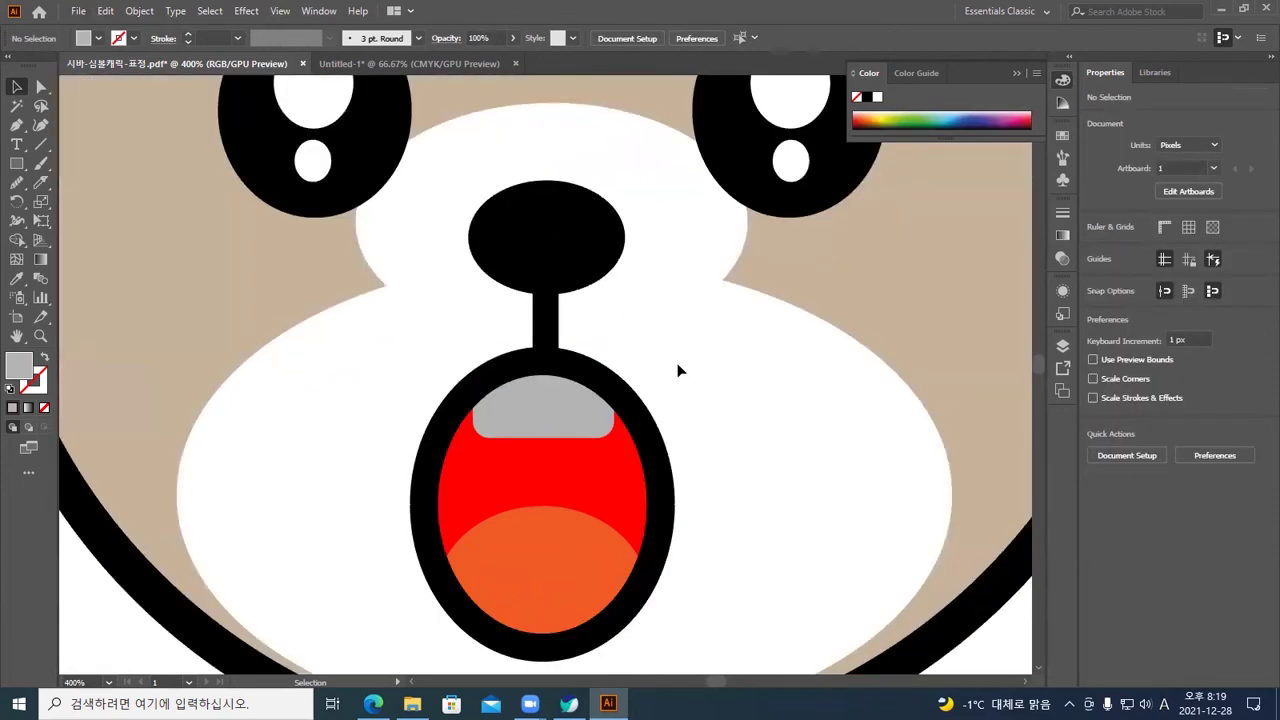
key(ctrl+minus)
key(ctrl+minus)
key(ctrl+minus)
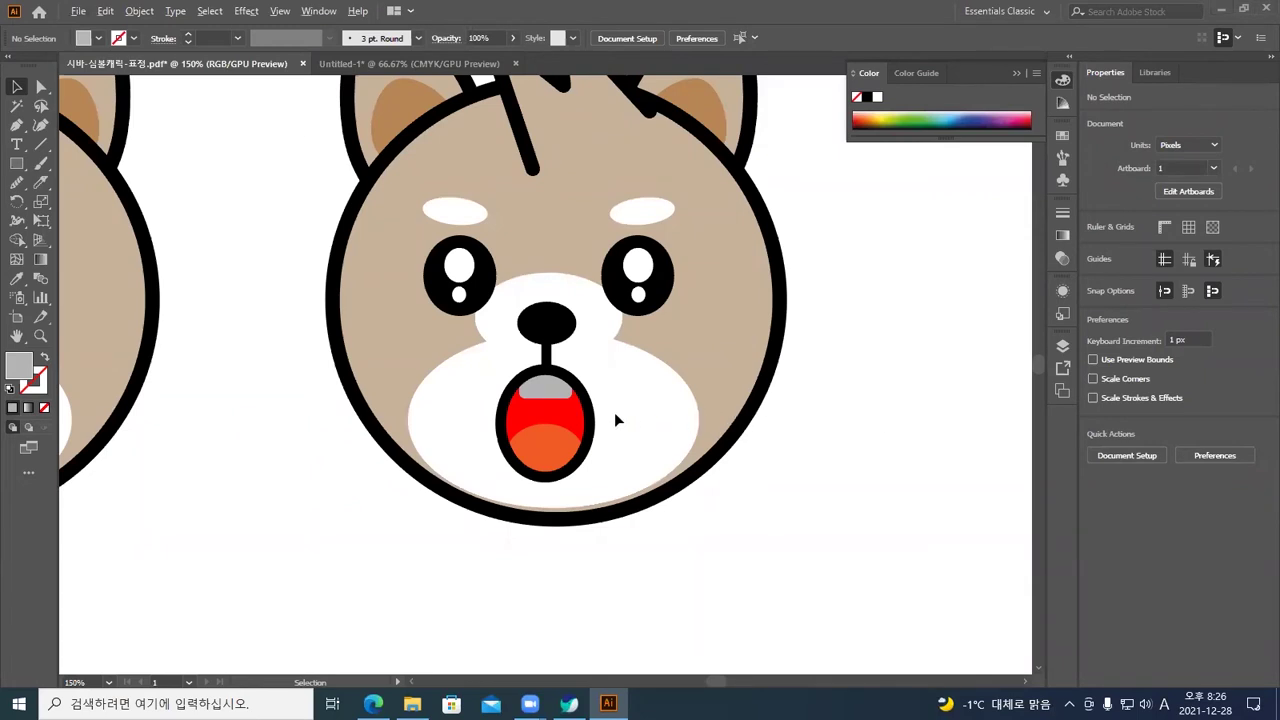
Reopen the mouth symbol's clipping group and move the gray teeth rectangle down 3 px
drag(565, 398, 622, 399)
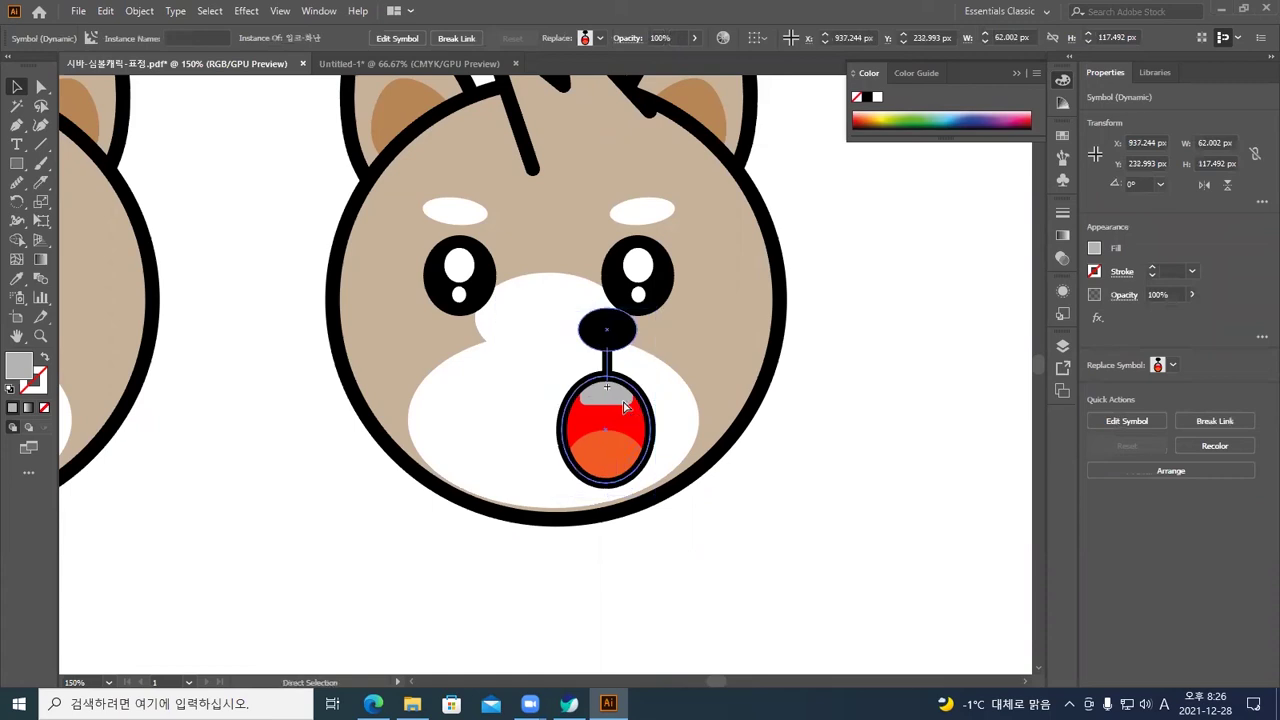
key(ctrl+z)
double_click(557, 395)
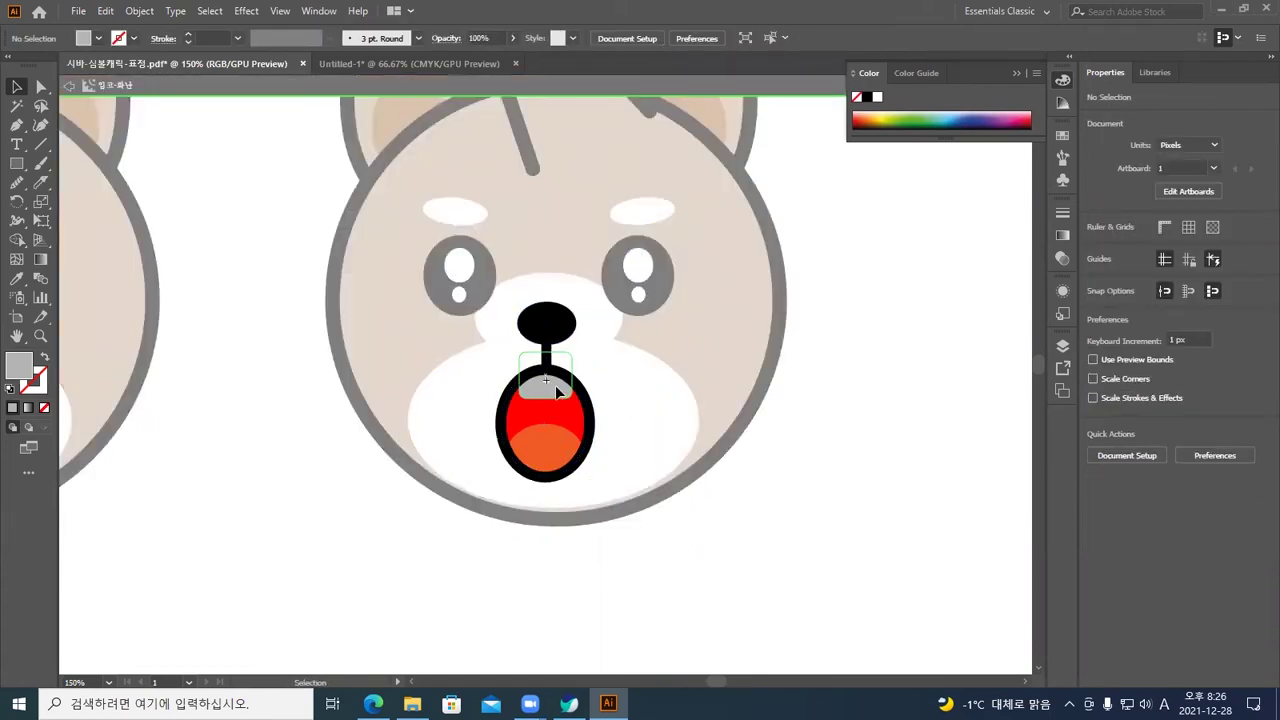
click(557, 393)
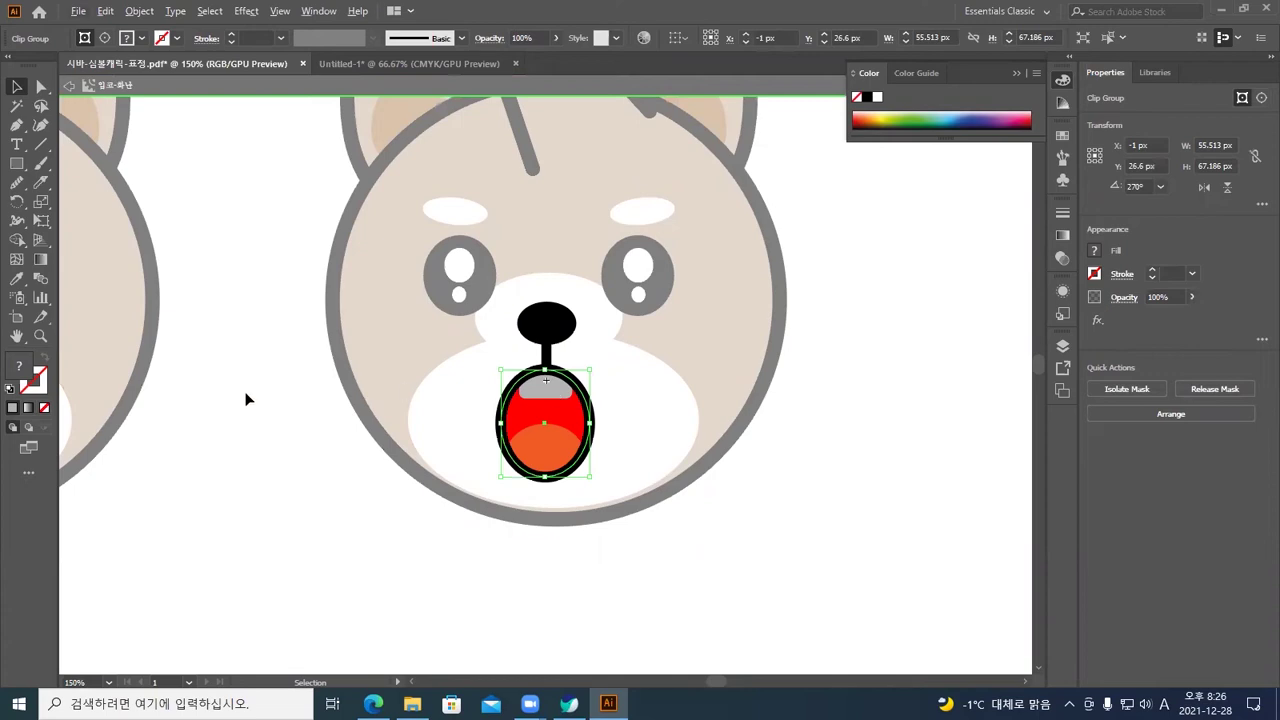
double_click(566, 393)
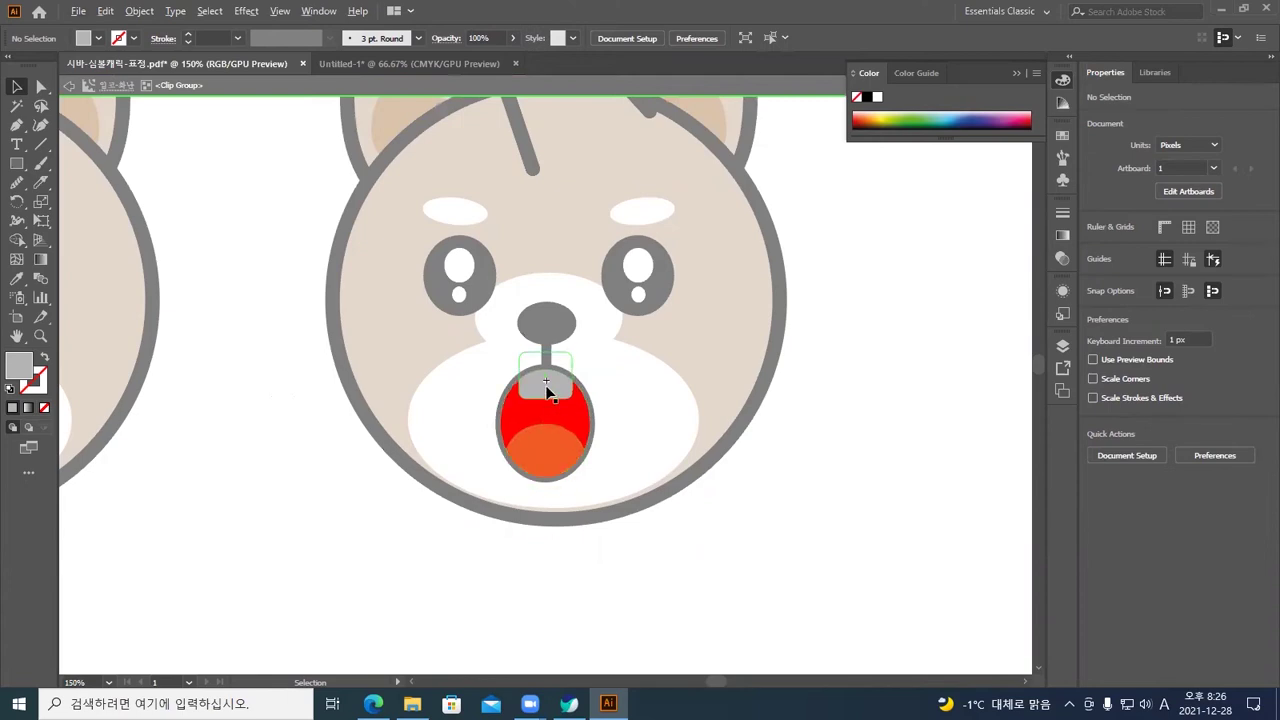
click(549, 386)
key(Down)
key(Down)
key(Down)
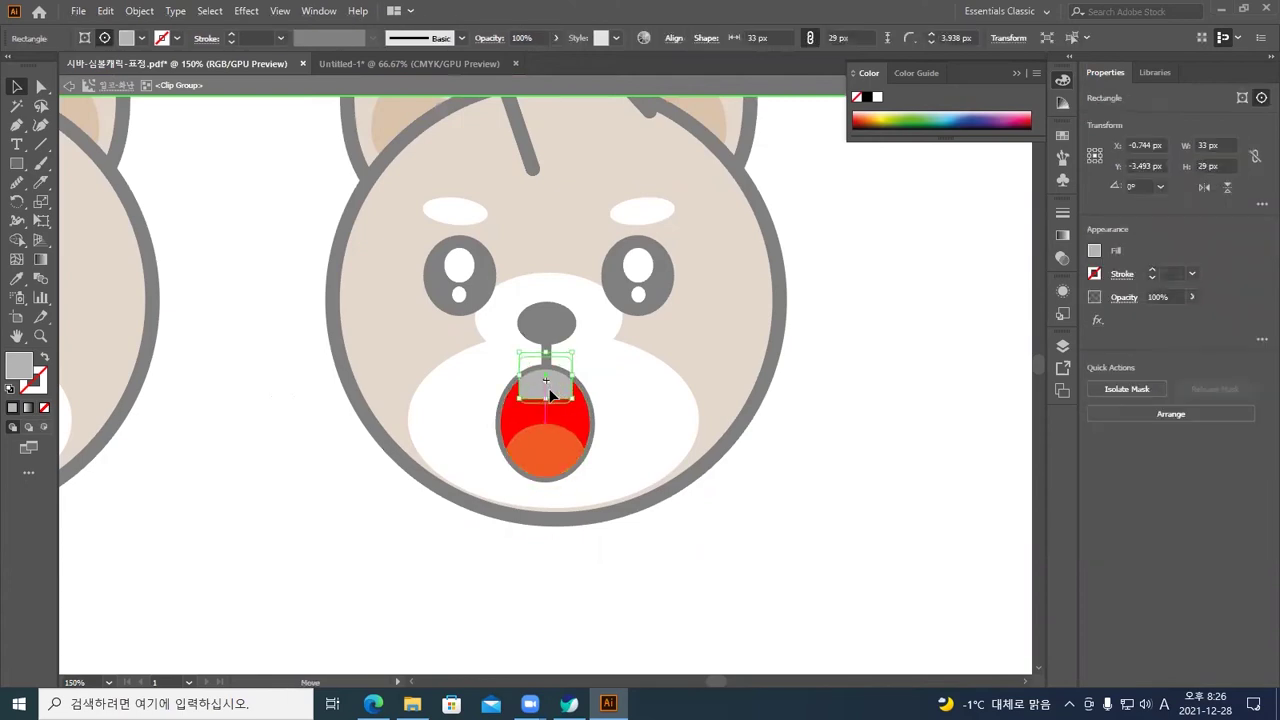
Widen the teeth rectangle to 47 px and place a copy across the mouth's bottom as lower teeth, raised 5 px
drag(577, 382, 568, 484)
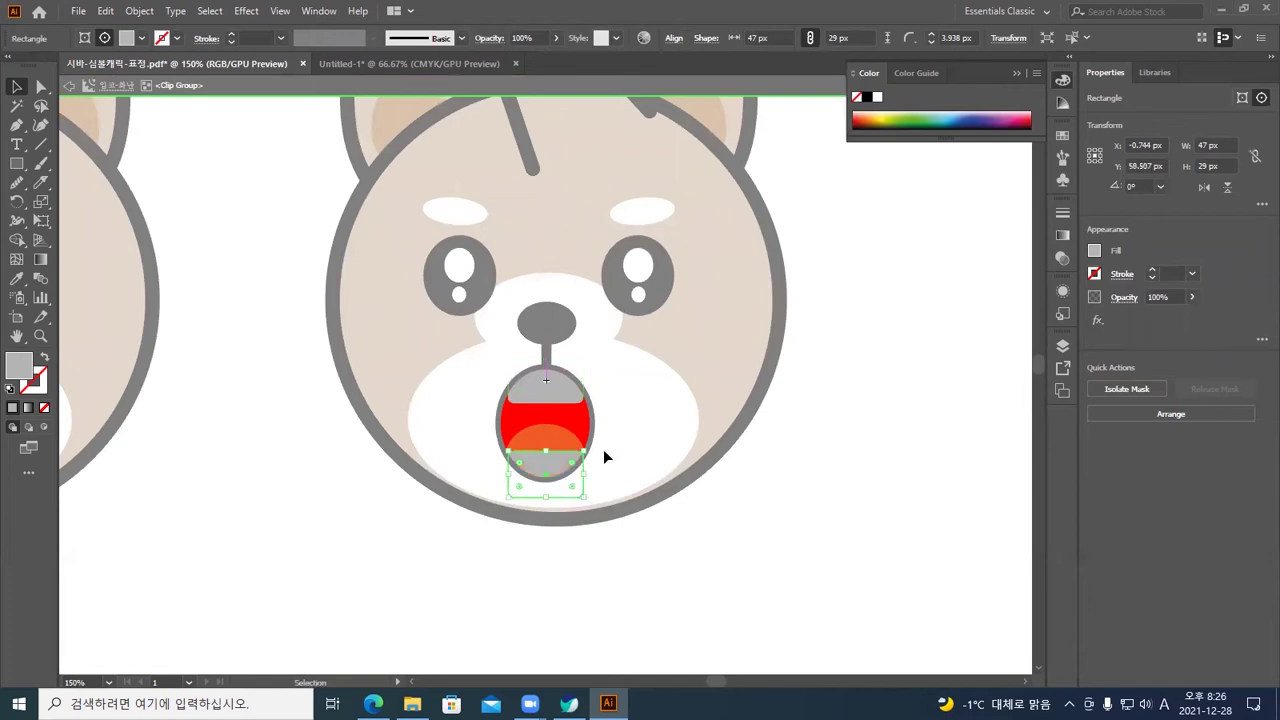
key(Up)
key(Up)
key(Up)
key(Up)
key(Up)
click(632, 392)
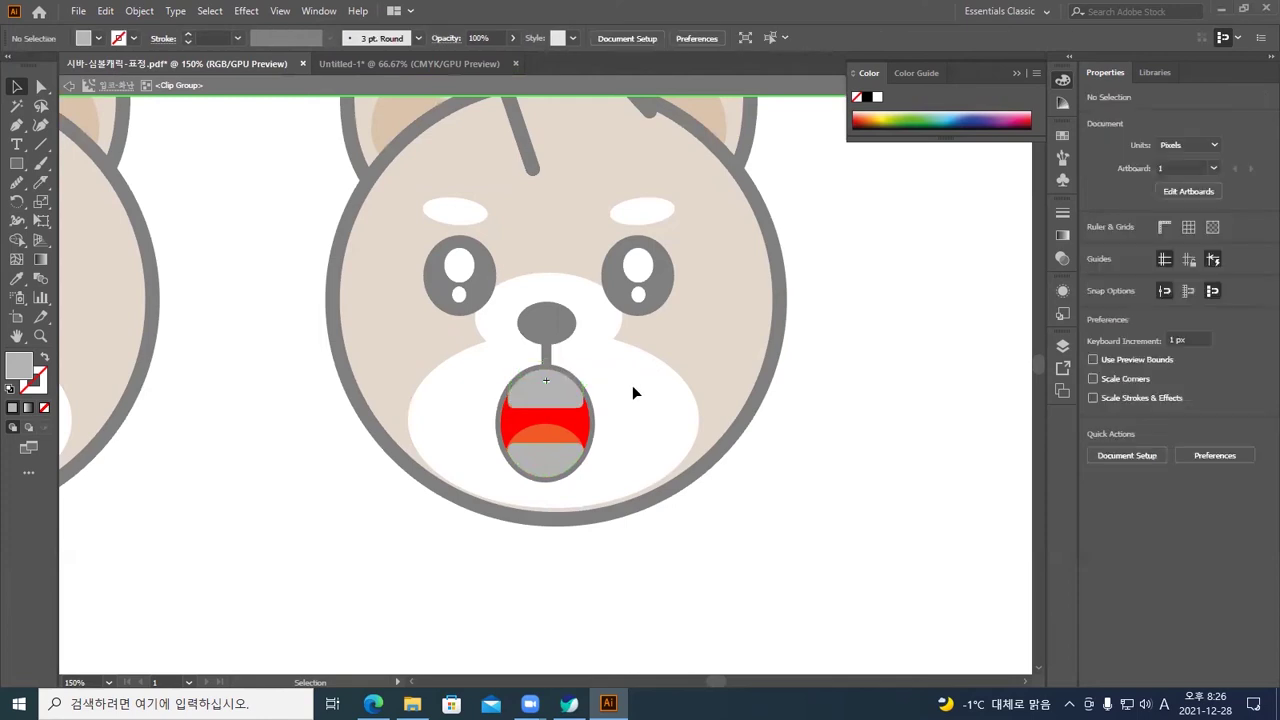
double_click(790, 474)
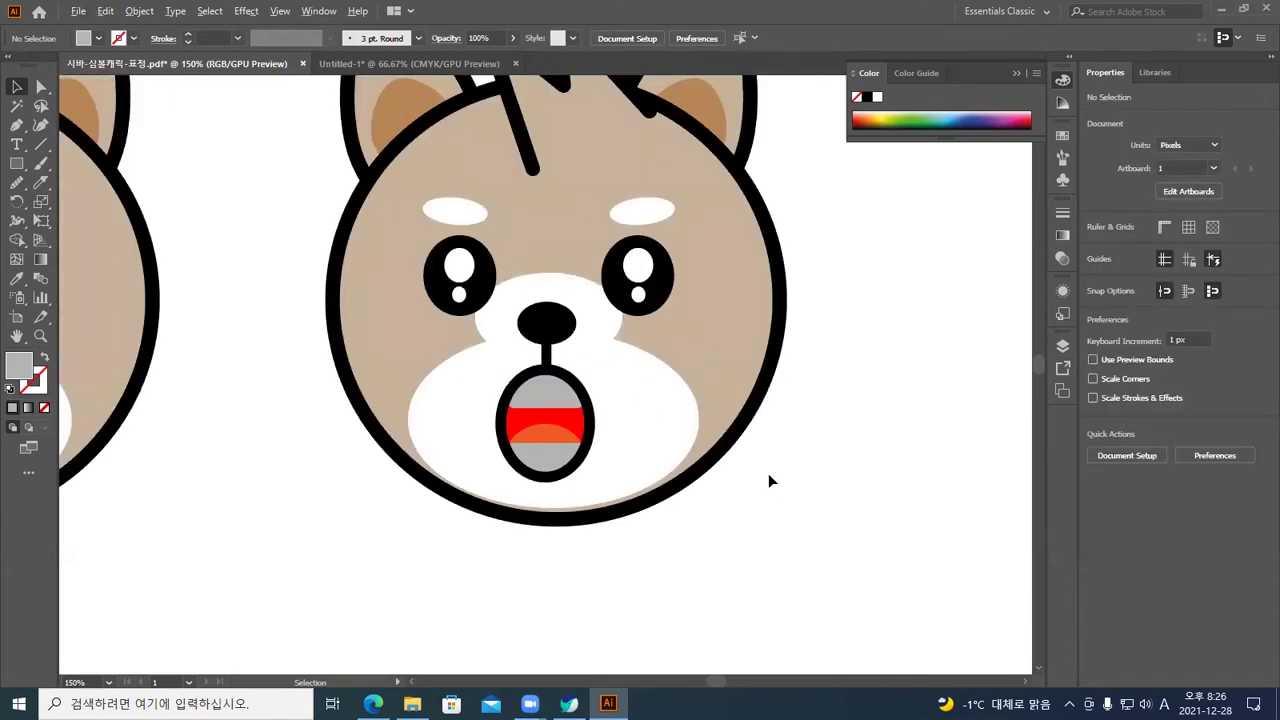
Reopen the mouth's clipping group and raise the orange tongue ellipse to Y 44.6 px
click(566, 458)
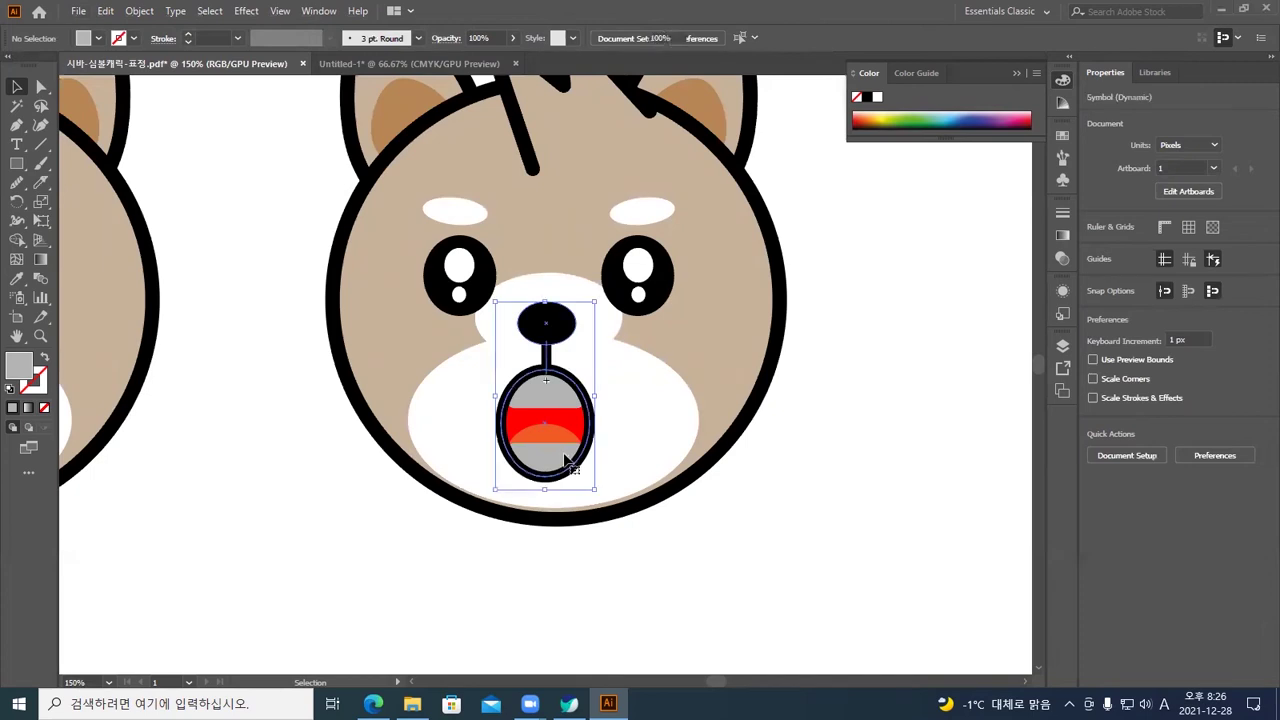
double_click(562, 456)
click(556, 460)
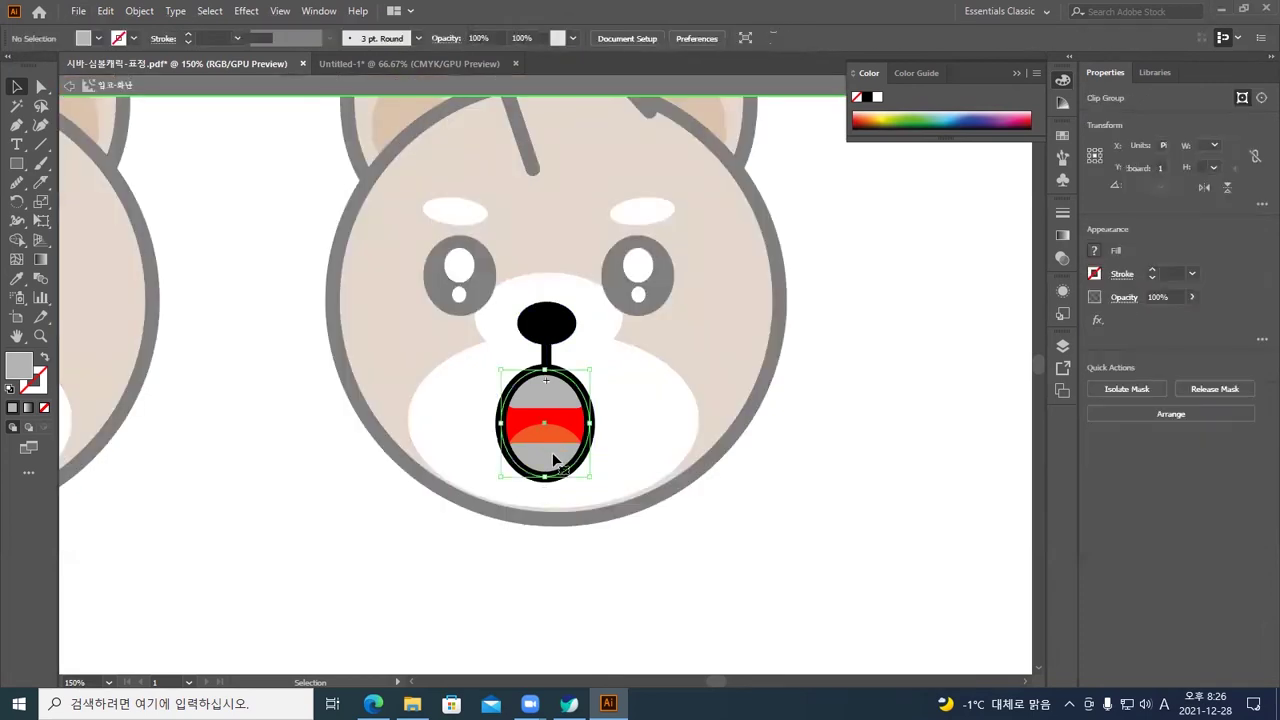
double_click(551, 459)
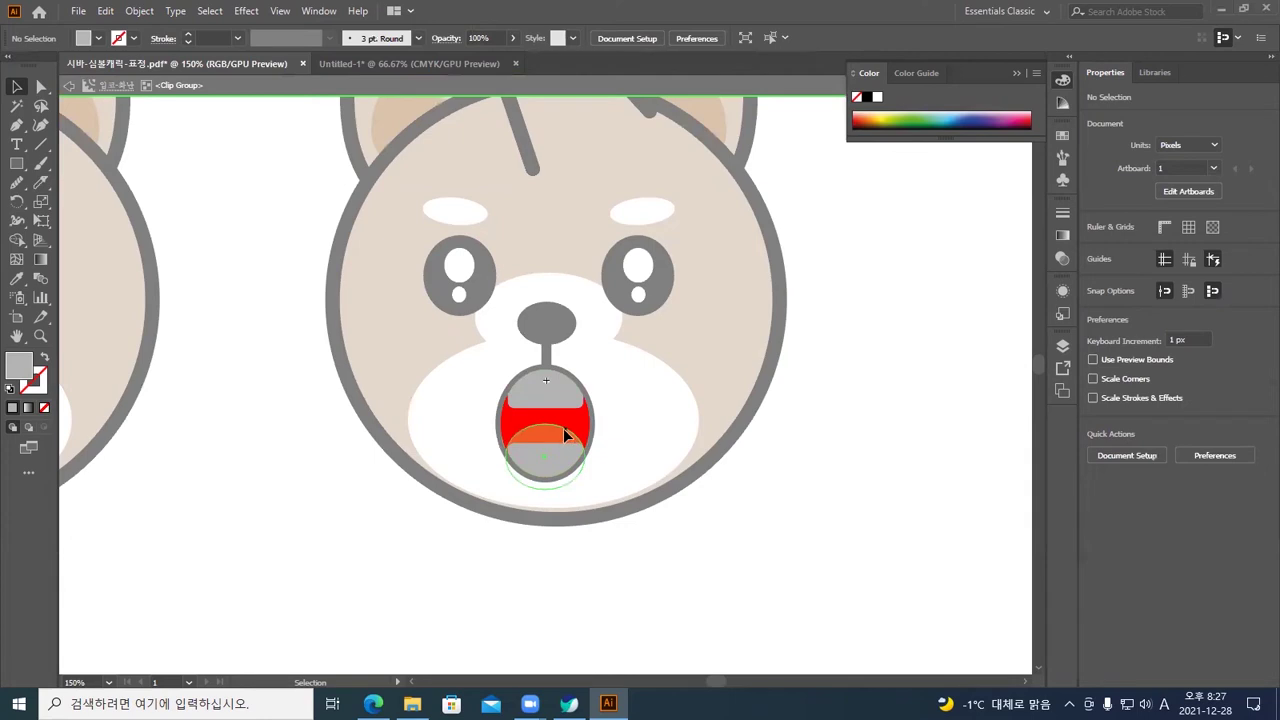
click(563, 423)
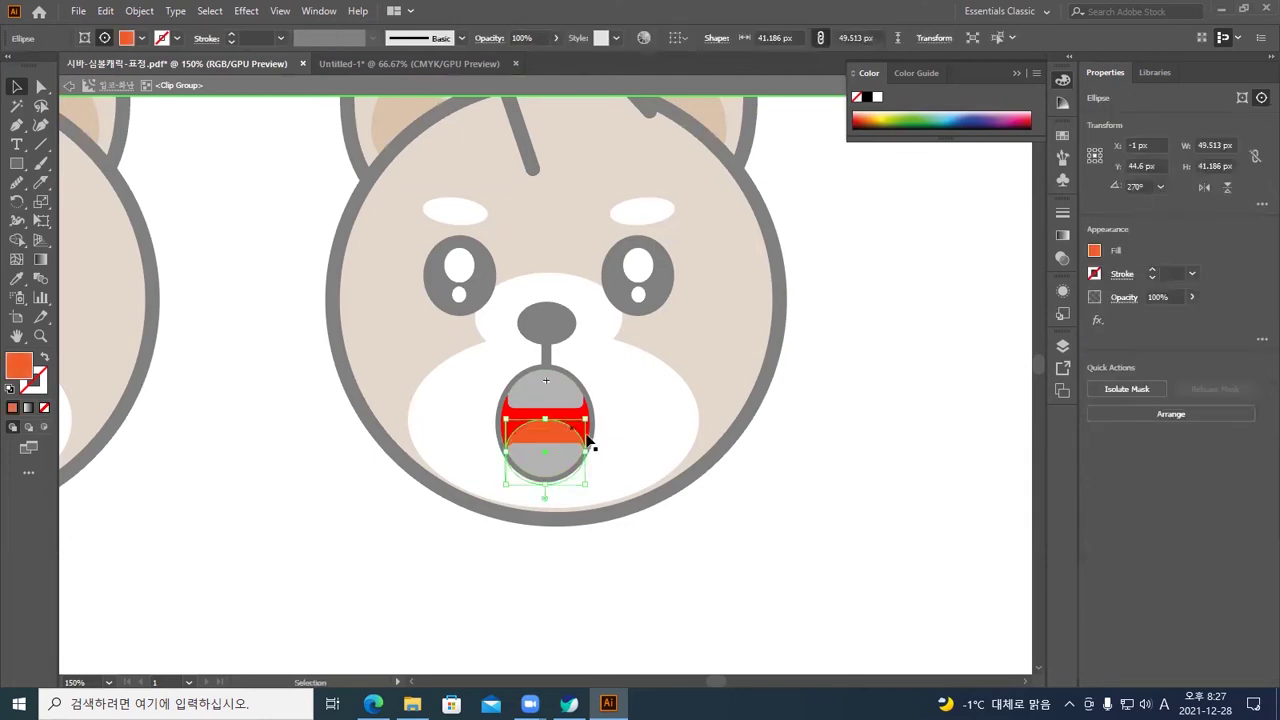
key(ctrl+shift+a)
Widen the lower teeth rectangle past the mouth's edges and narrow the upper one to 25 px
click(578, 461)
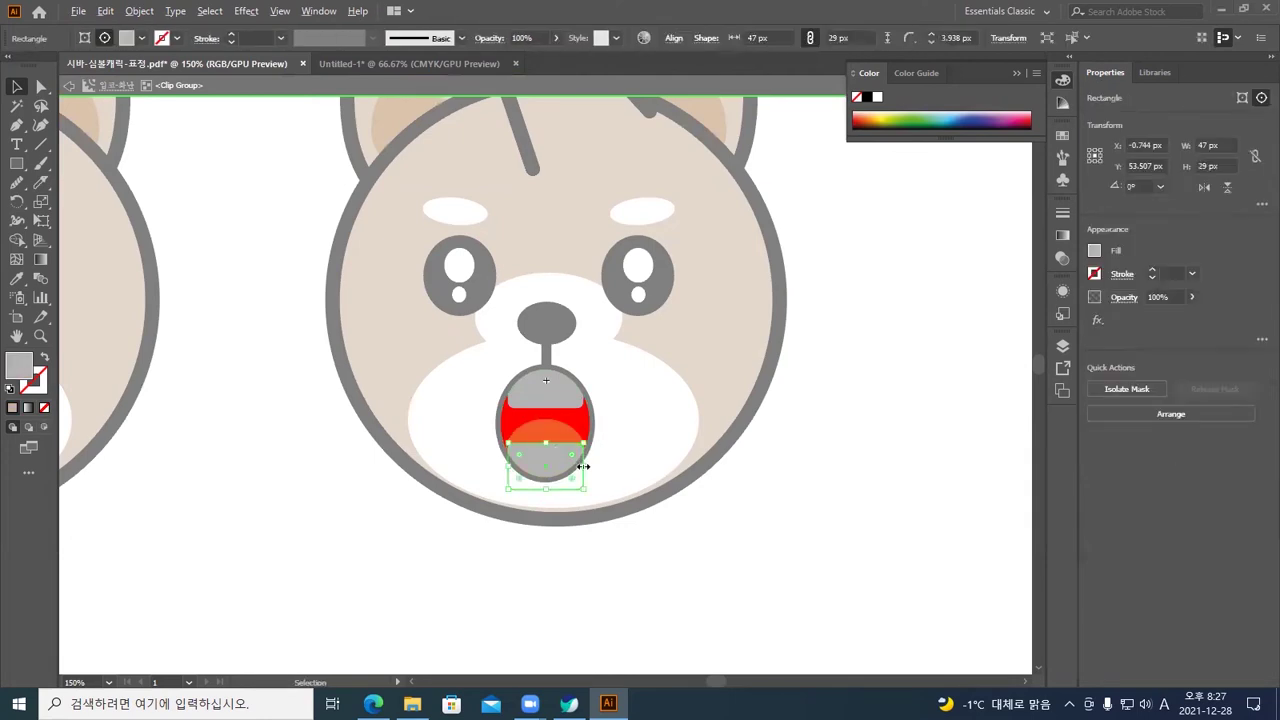
drag(586, 467, 596, 467)
click(562, 400)
drag(585, 386, 566, 388)
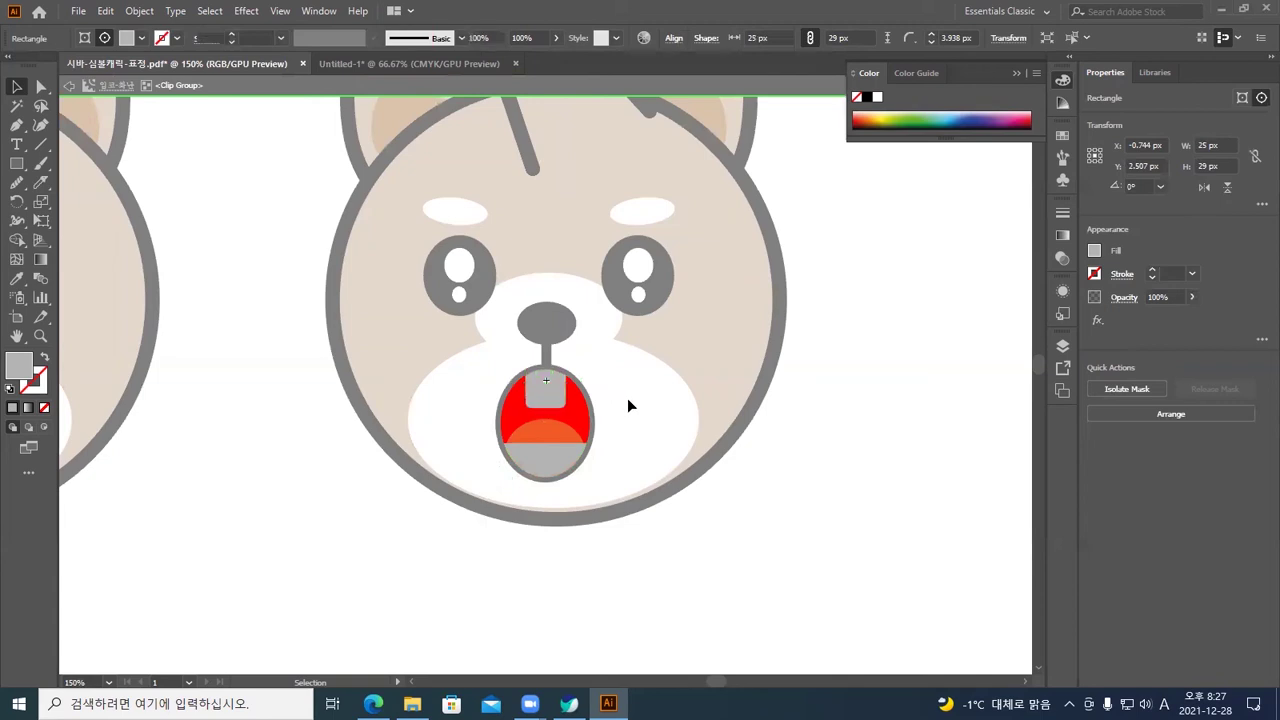
key(ctrl+shift+a)
key(Escape)
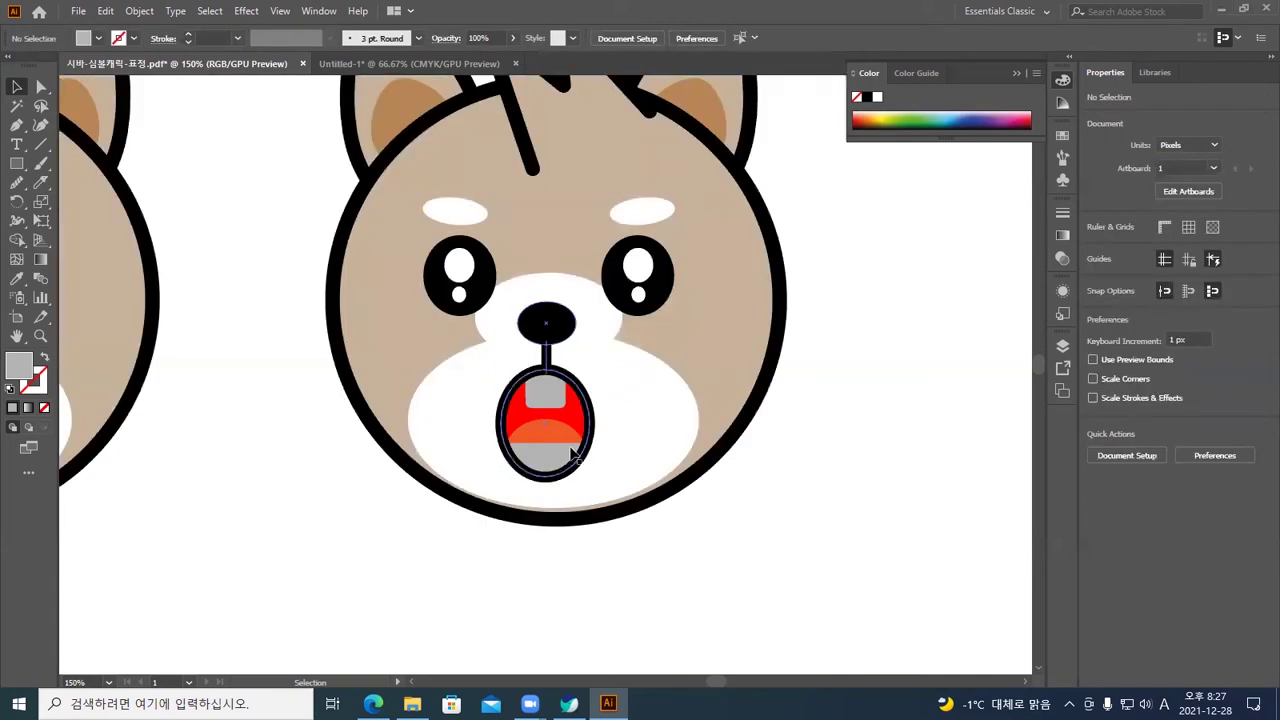
Reopen the mouth's clipping group and narrow the lower teeth rectangle so its rounded corners fit inside the mouth
double_click(556, 453)
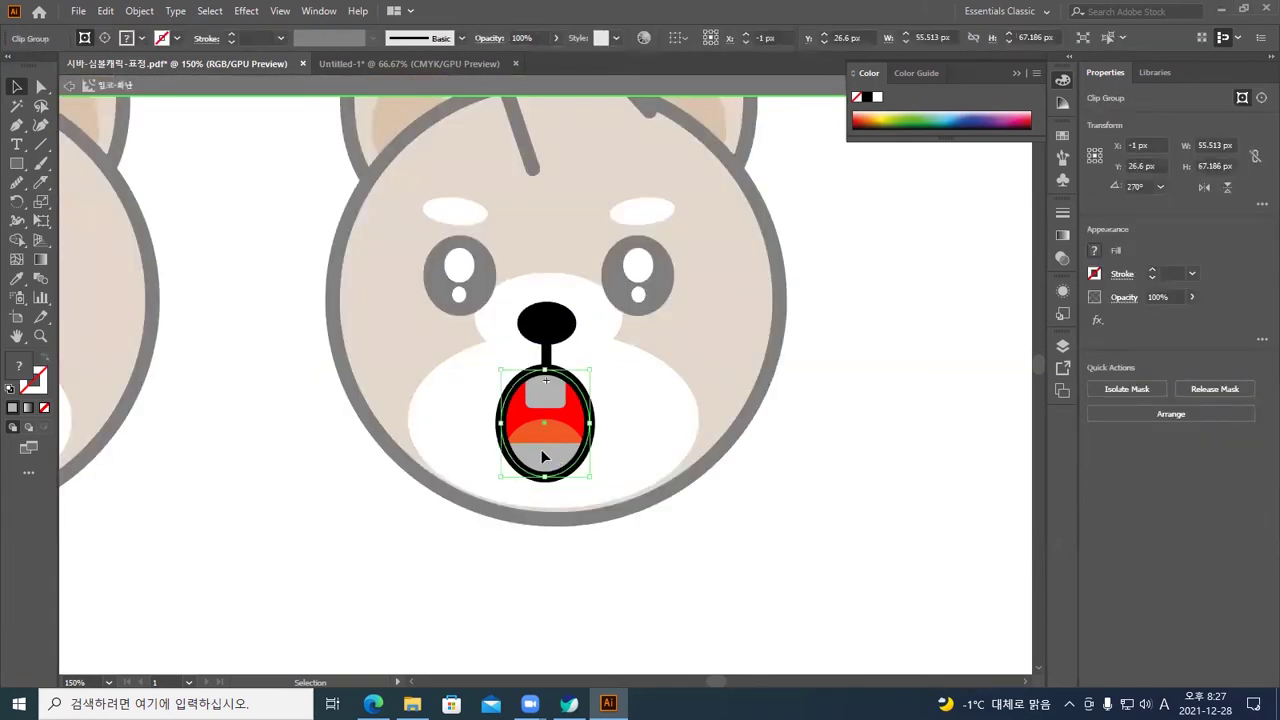
key(ctrl+shift+a)
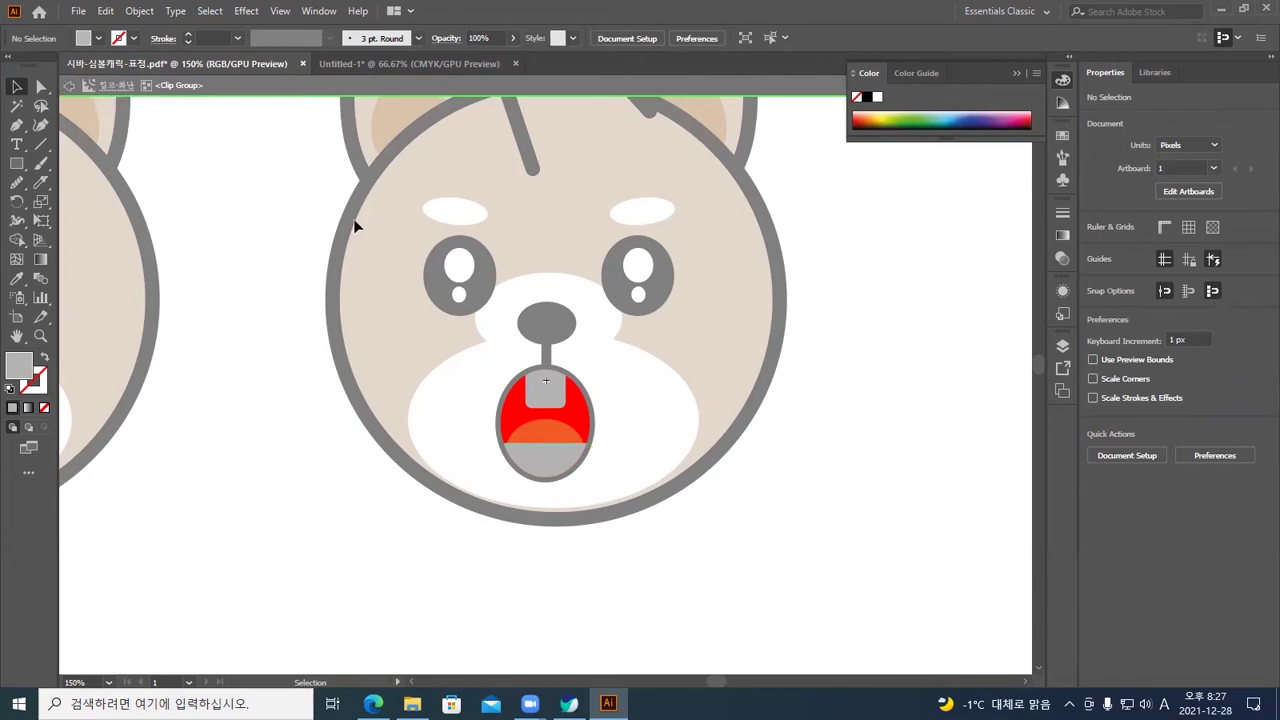
click(575, 465)
drag(591, 466, 582, 466)
click(622, 466)
Add a 15 × 9 px rounded rectangle at the mouth's center from a copy of the teeth and fill it yellow
mouse_move(561, 450)
mouse_down()
mouse_move(581, 423)
mouse_move(584, 445)
mouse_move(565, 428)
mouse_up()
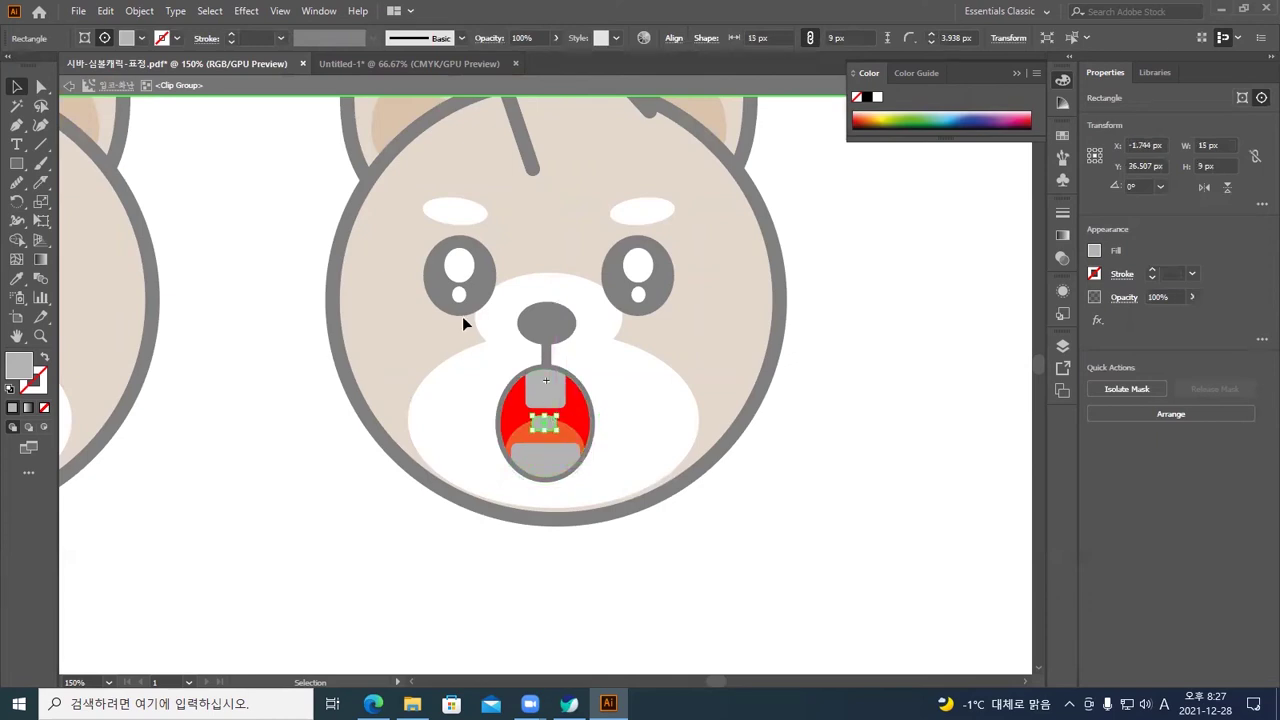
click(137, 40)
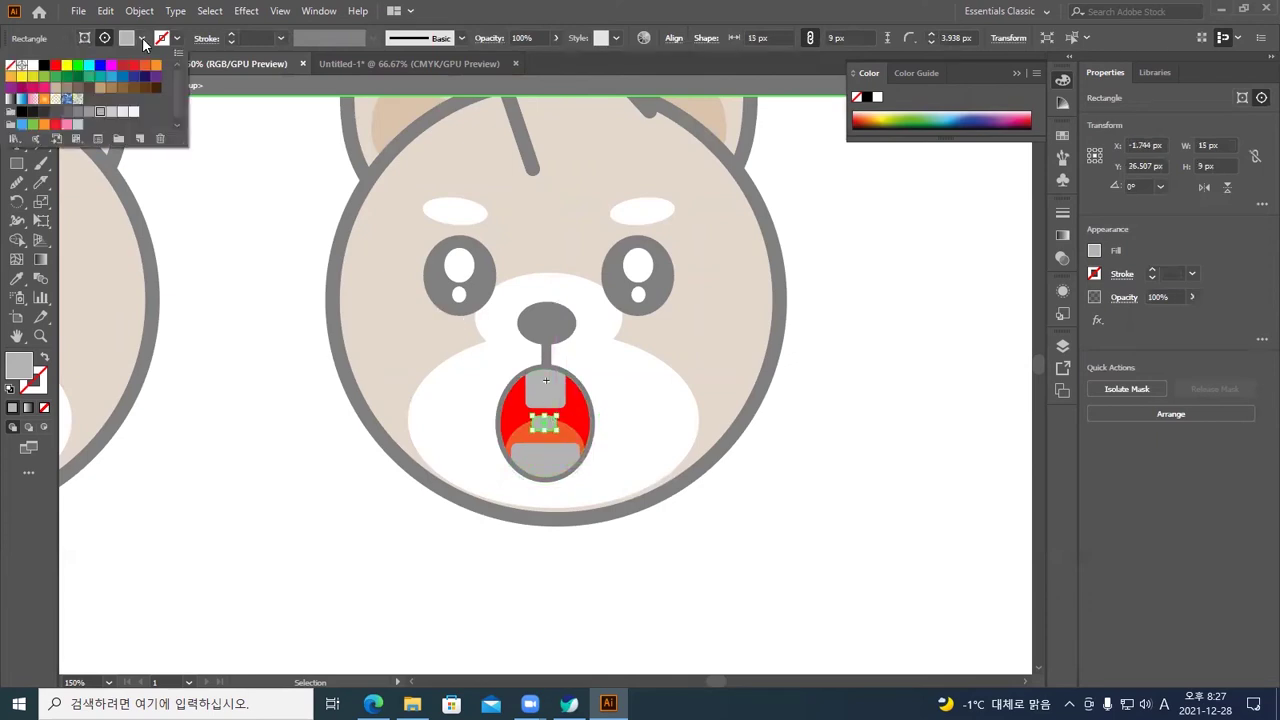
click(67, 67)
click(655, 430)
click(651, 418)
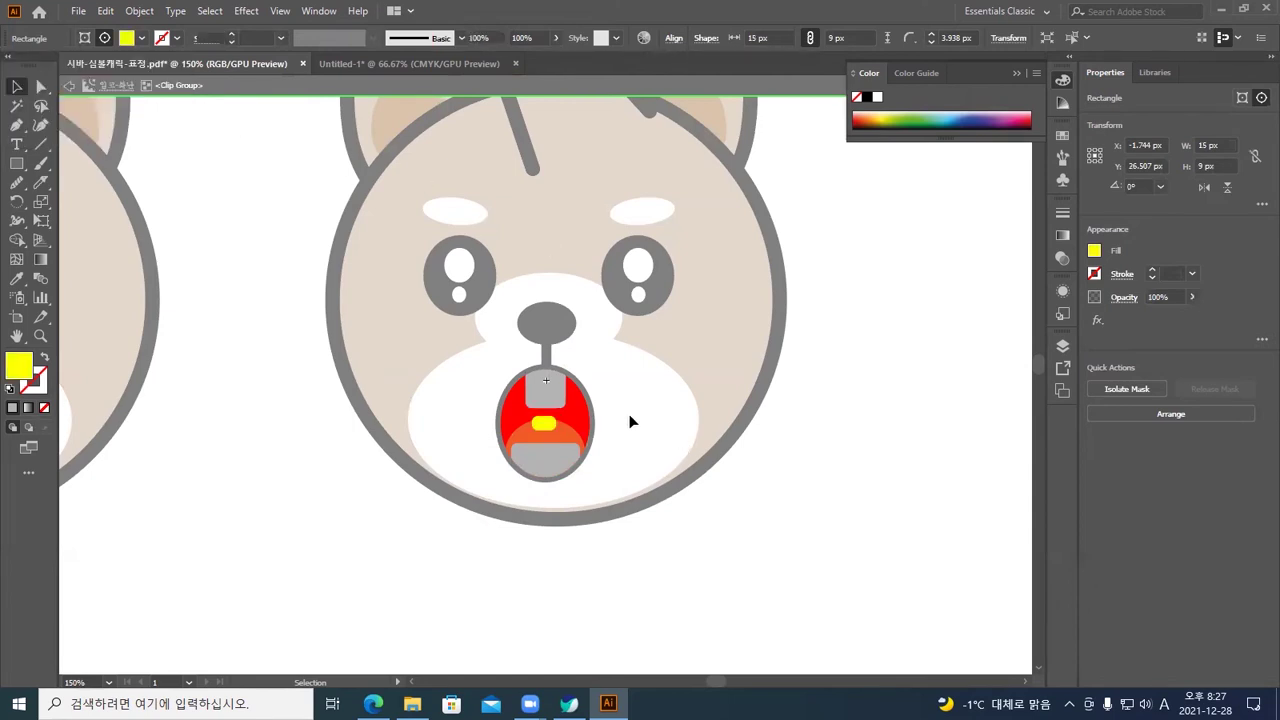
Move the small yellow rectangle onto the mouth's right edge inside the mask and exit symbol editing
drag(549, 427, 595, 419)
click(640, 422)
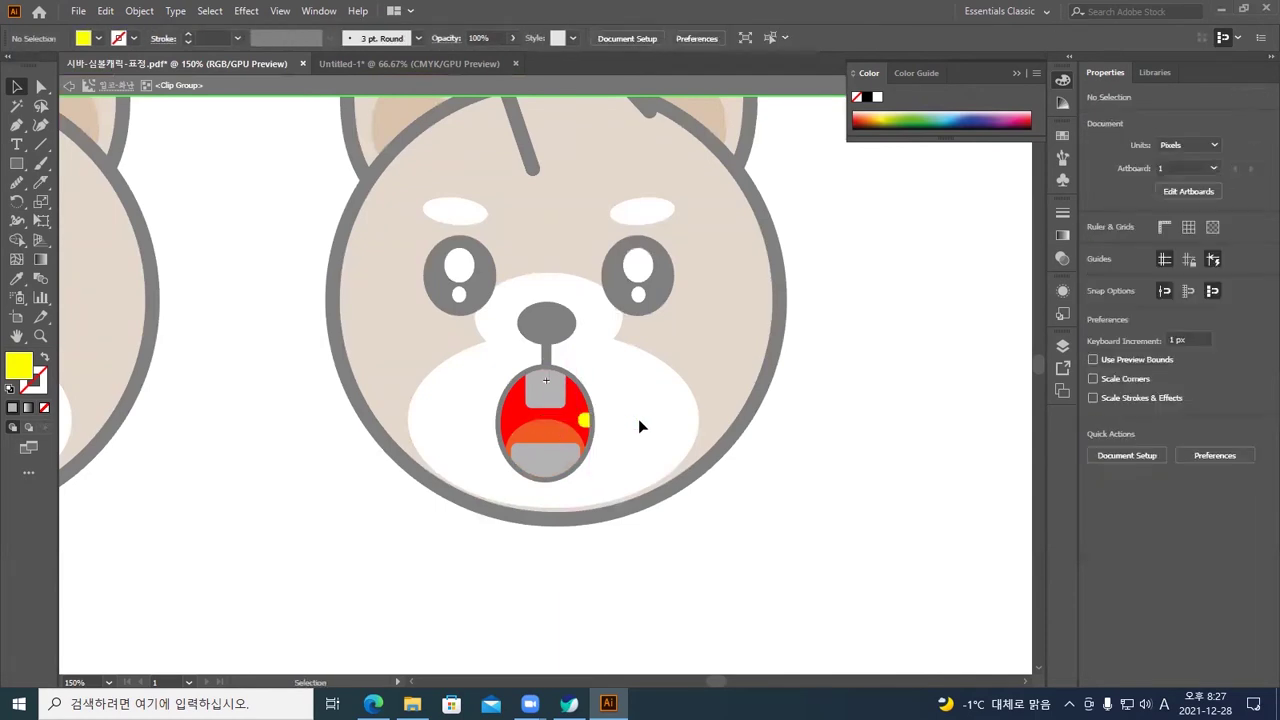
double_click(638, 418)
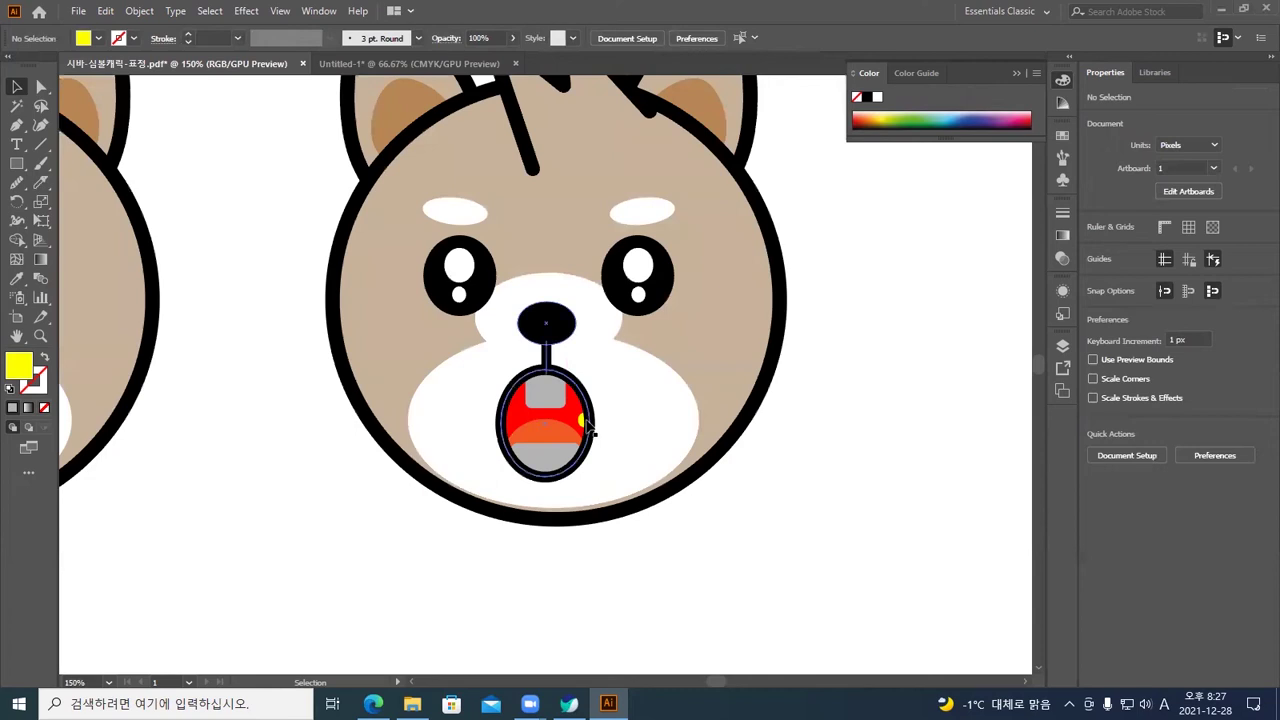
Reopen the mouth's clipping group, move the small yellow rectangle from the mouth's right edge to its center, and exit symbol editing
double_click(589, 427)
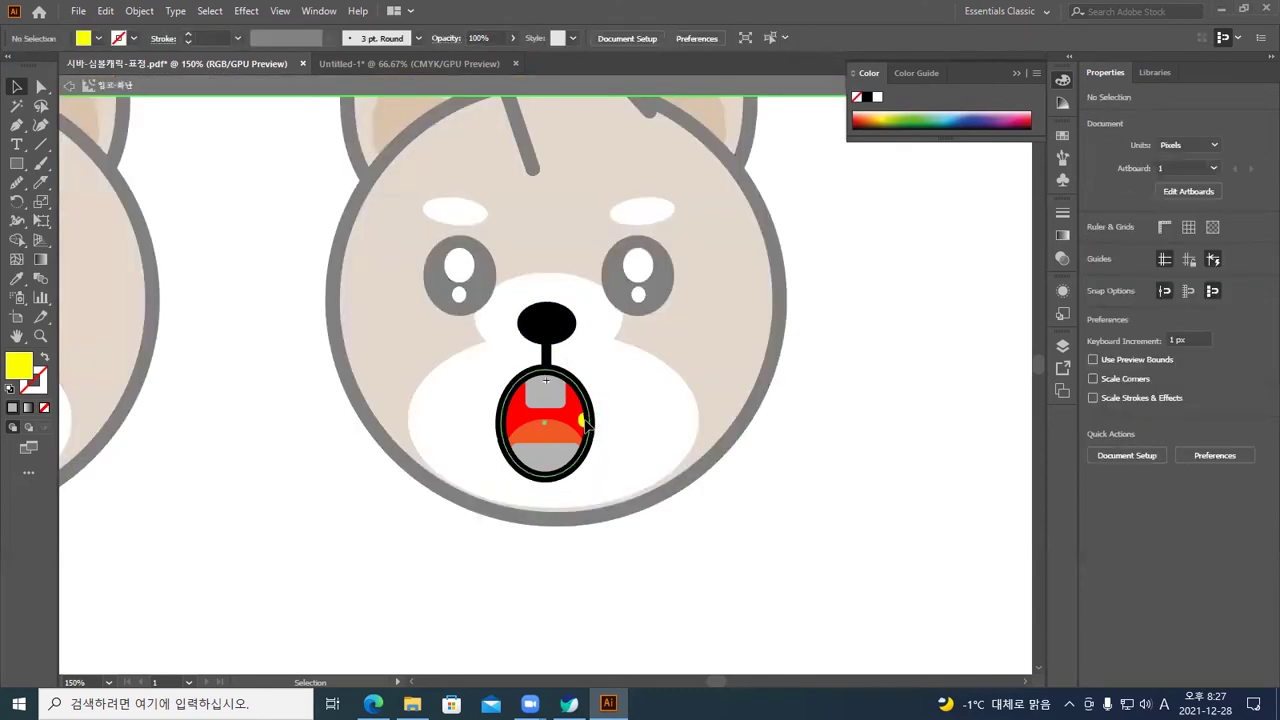
click(587, 425)
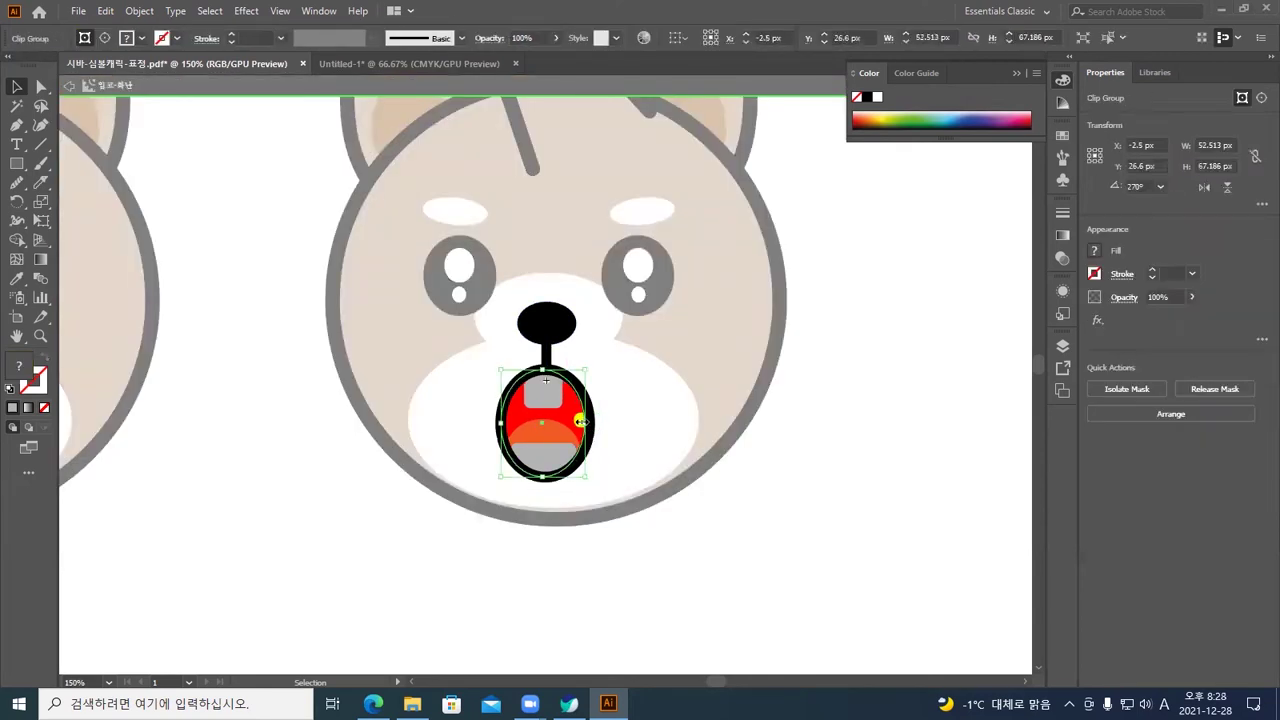
double_click(582, 425)
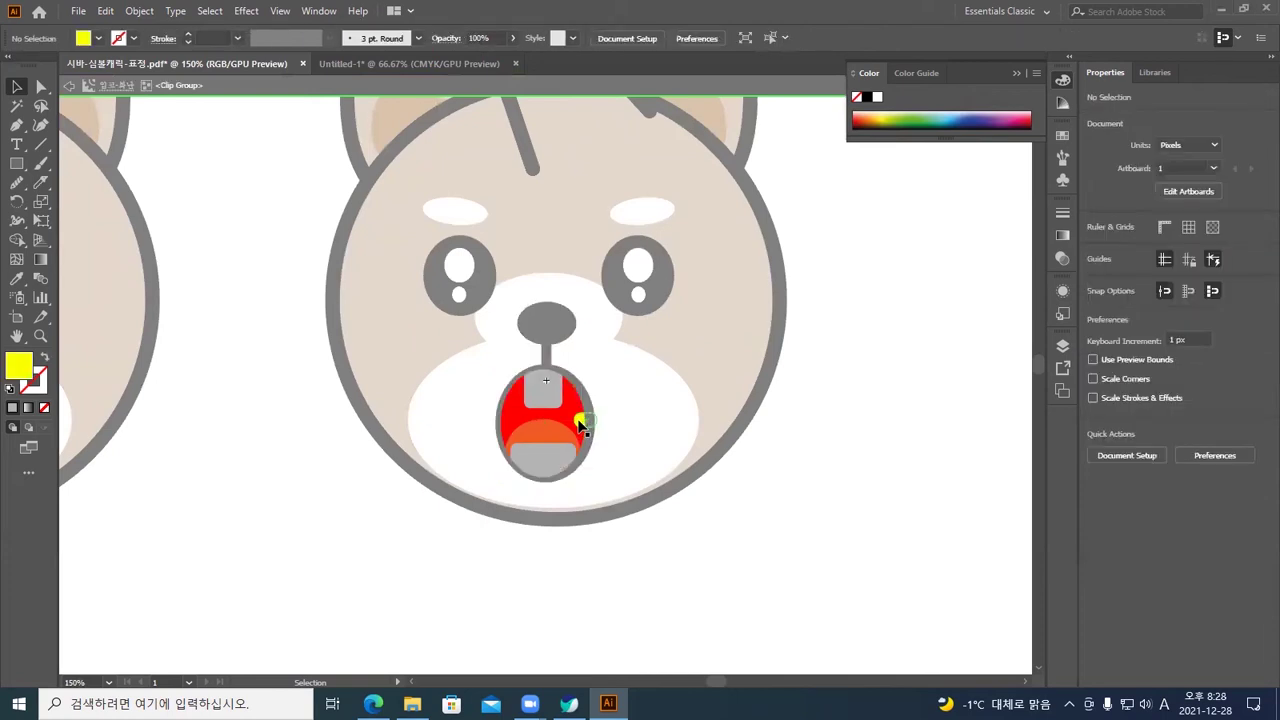
drag(577, 418, 537, 423)
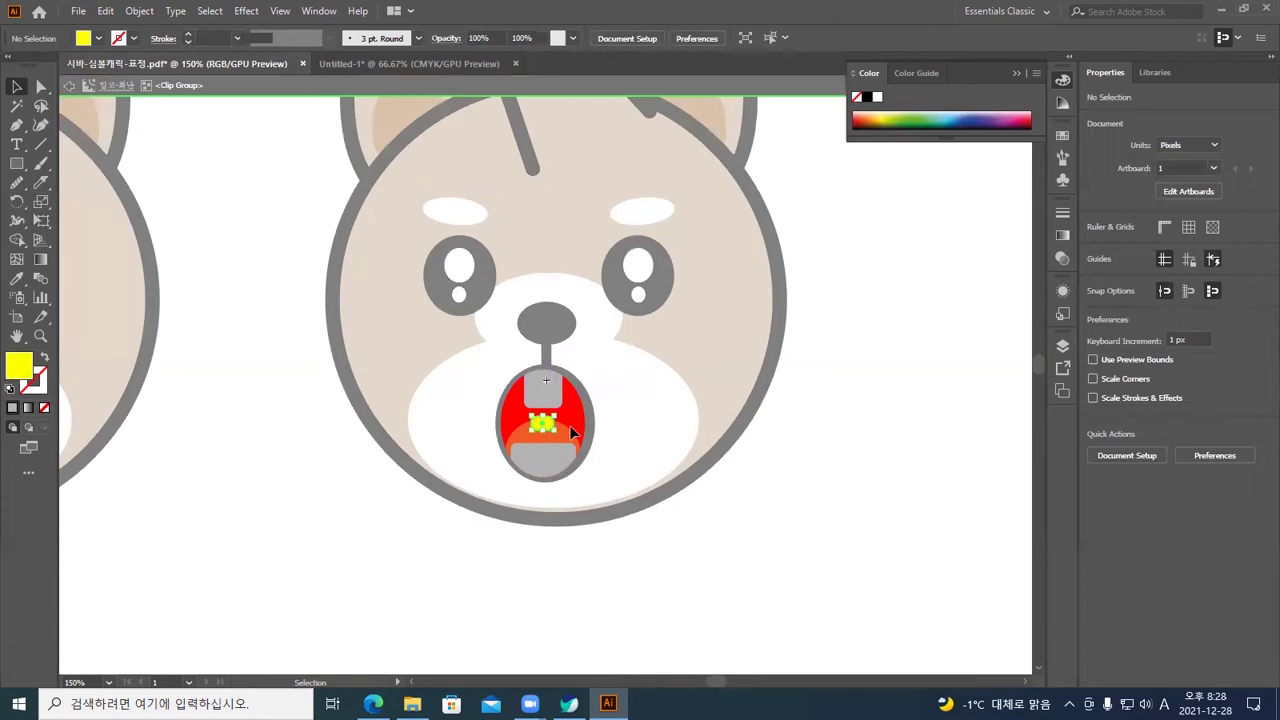
double_click(627, 390)
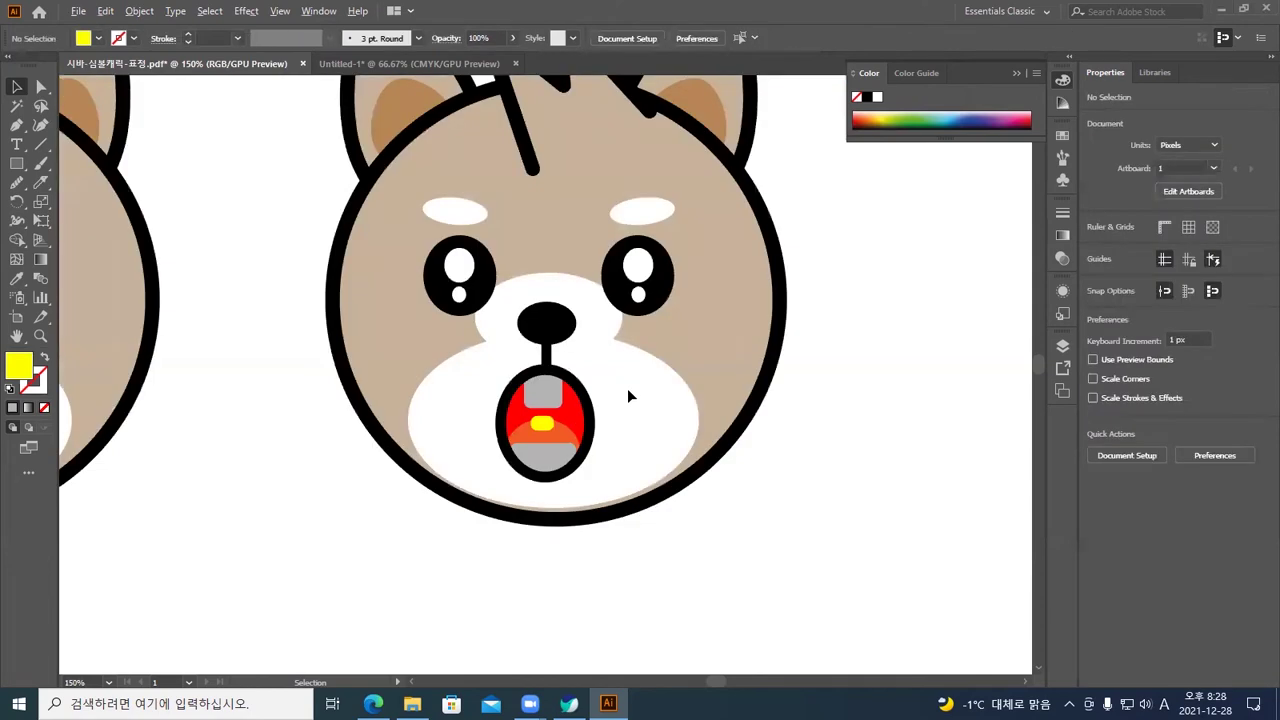
Delete the yellow rectangle from inside the mouth's clipping group and exit symbol editing
double_click(542, 425)
click(542, 423)
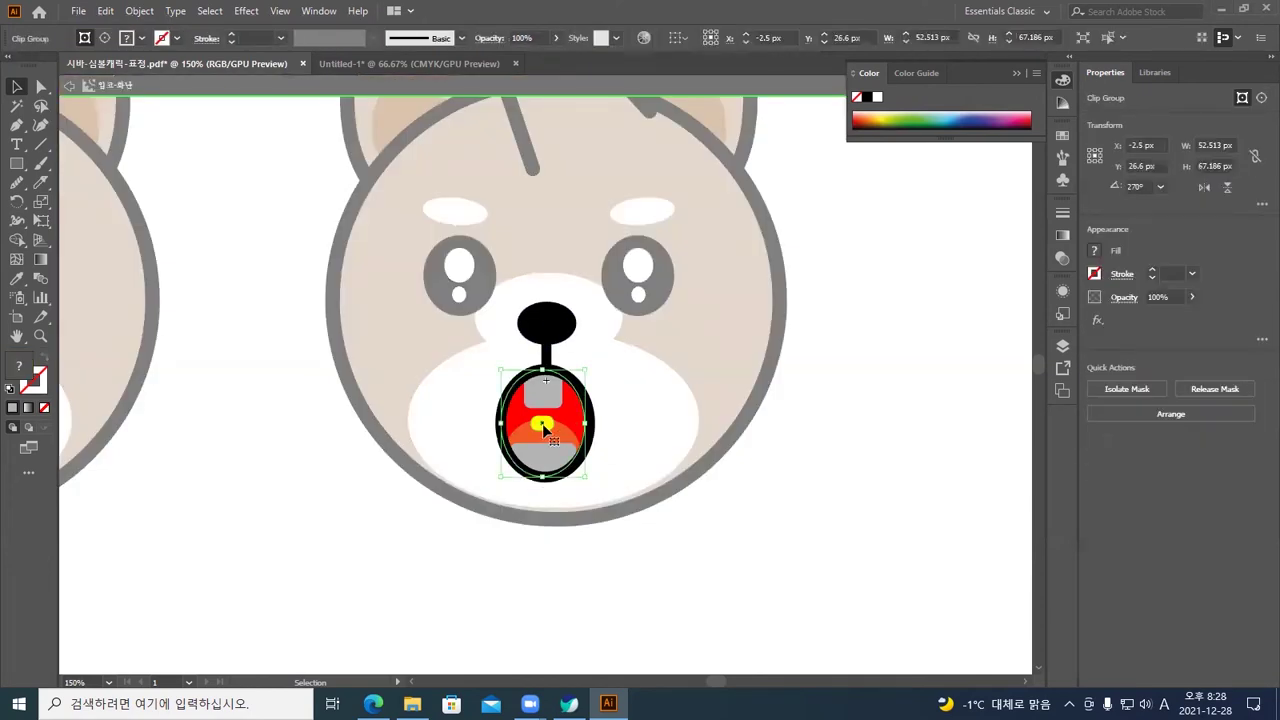
double_click(542, 423)
click(542, 423)
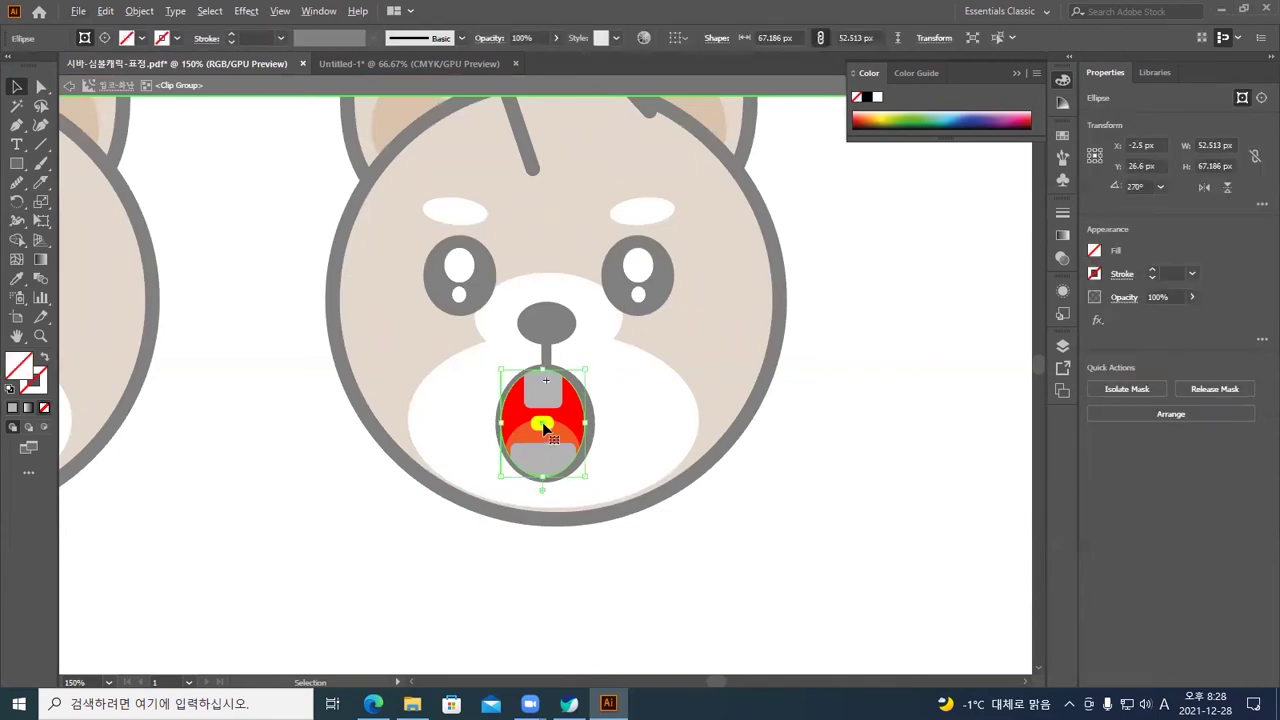
click(550, 428)
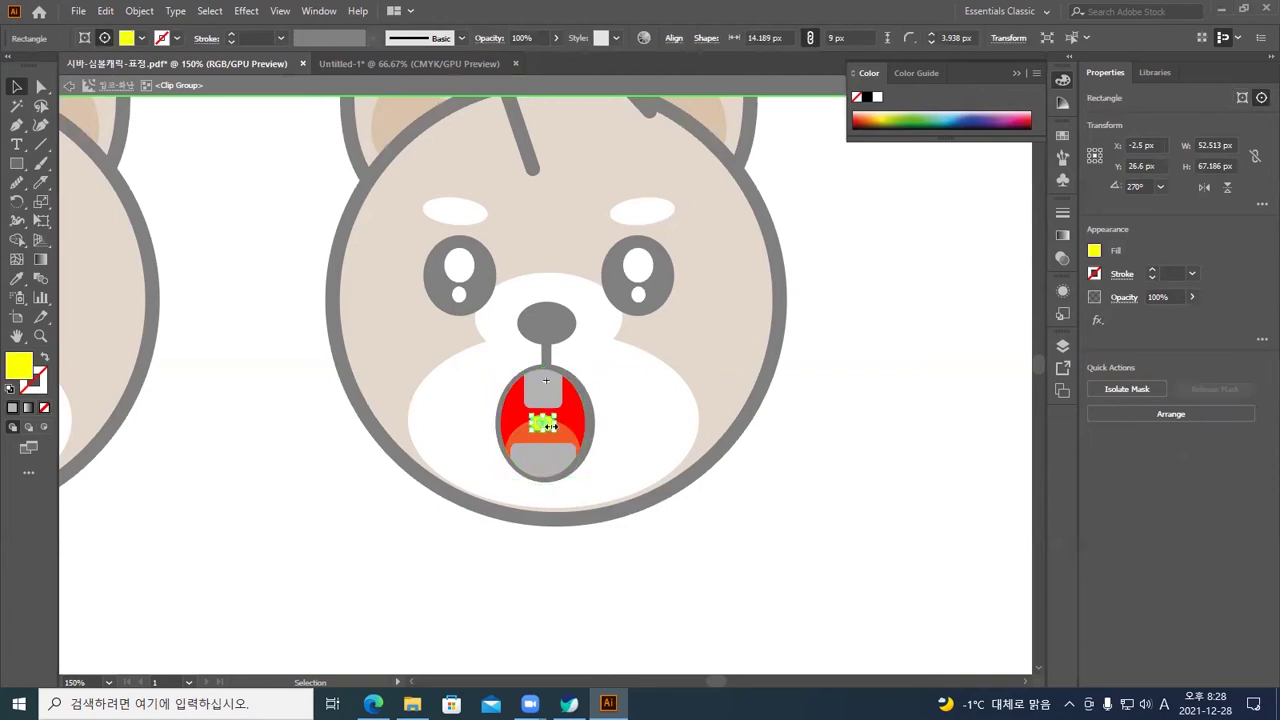
key(Delete)
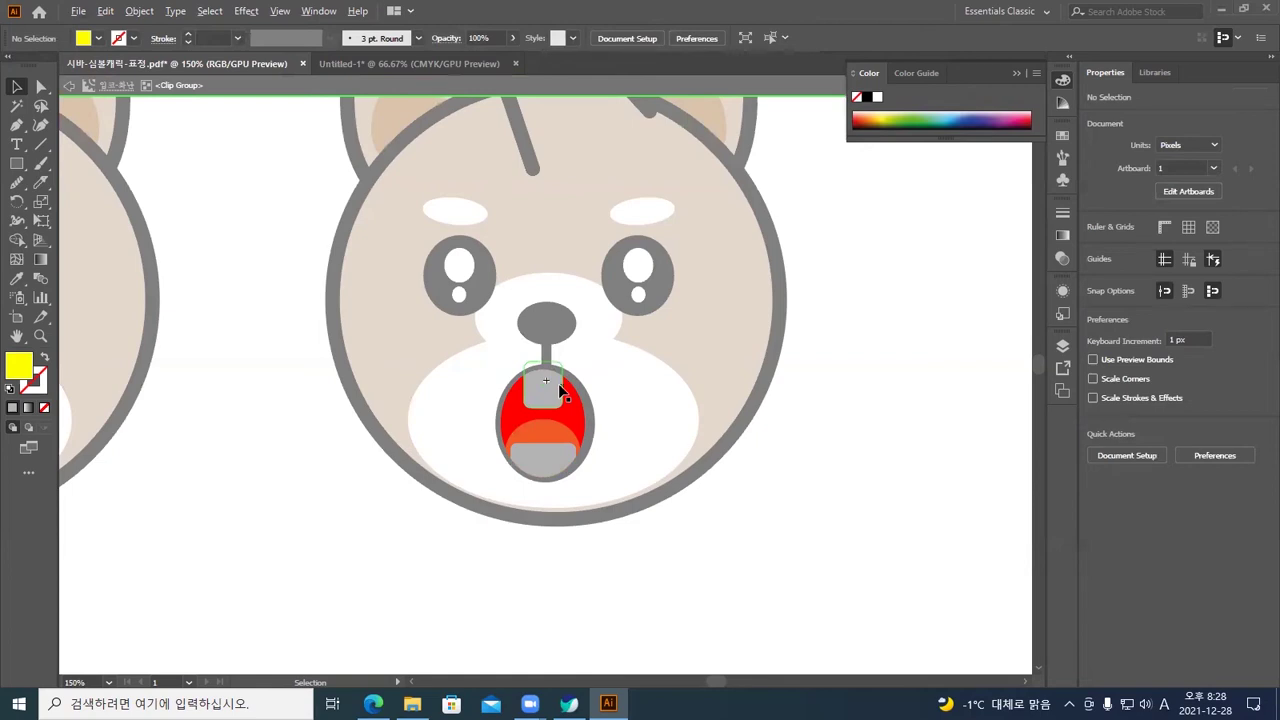
double_click(815, 427)
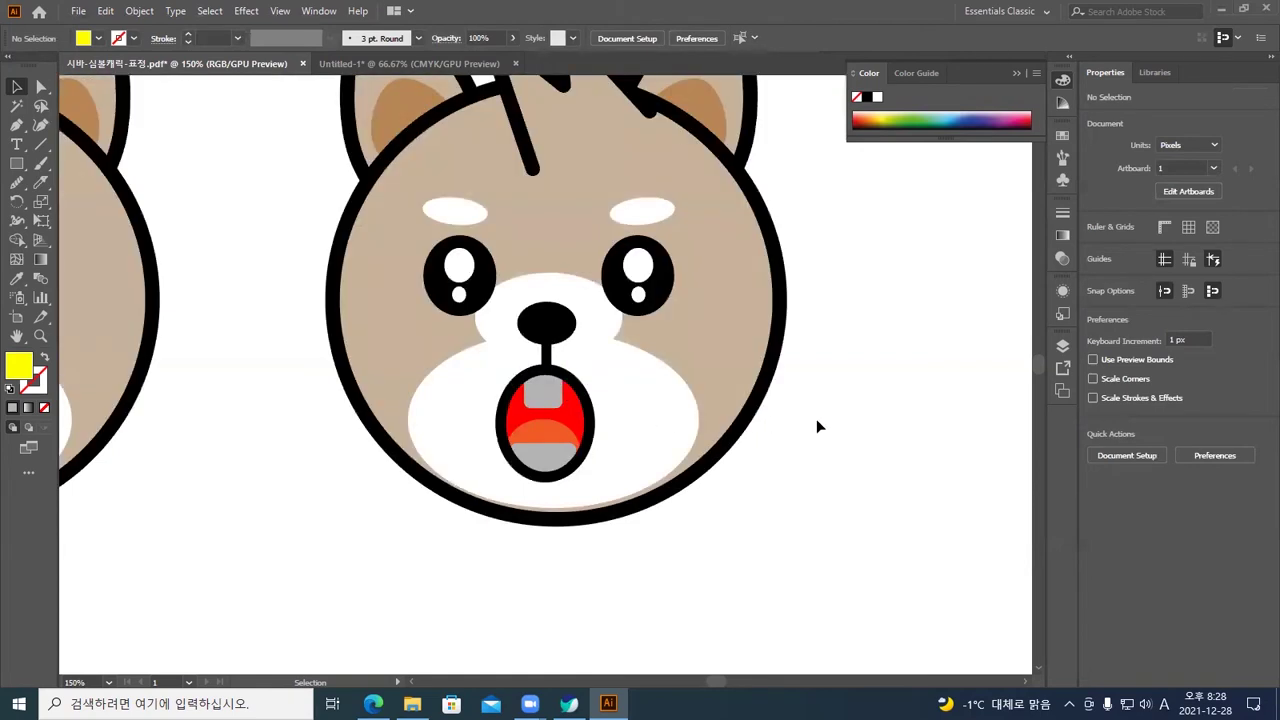
key(a)
key(ctrl)
click(659, 286)
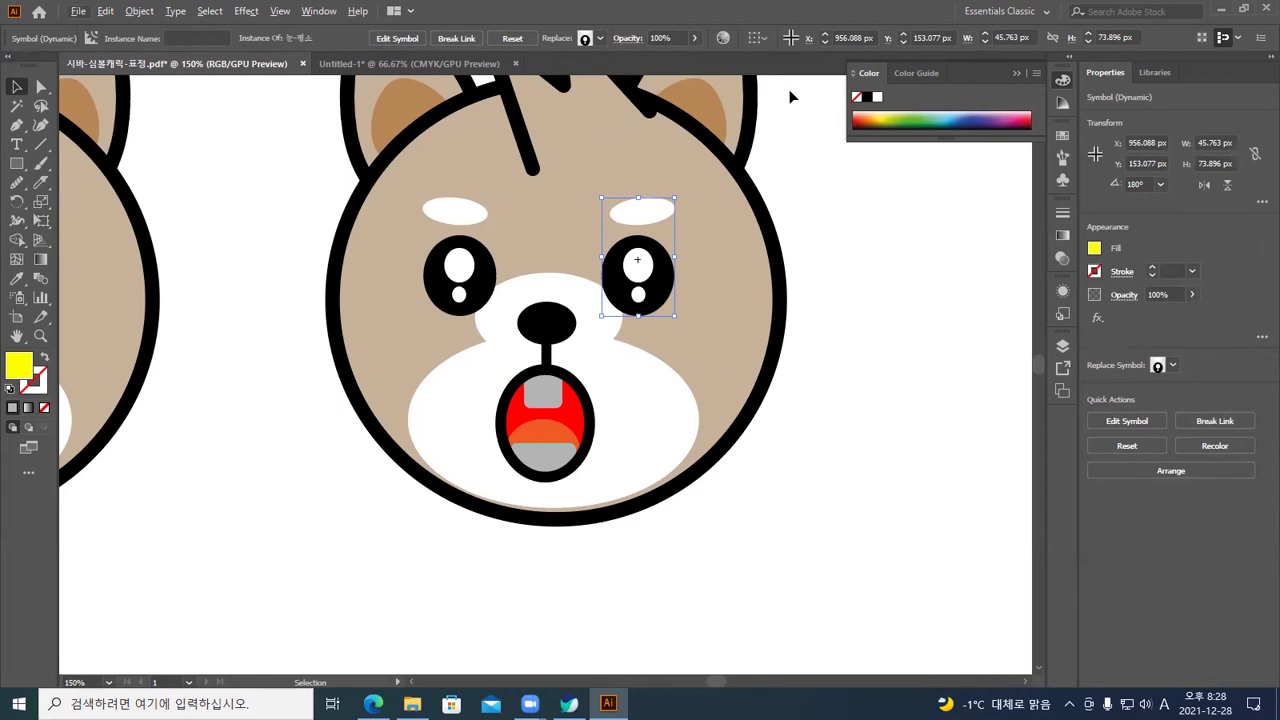
click(850, 195)
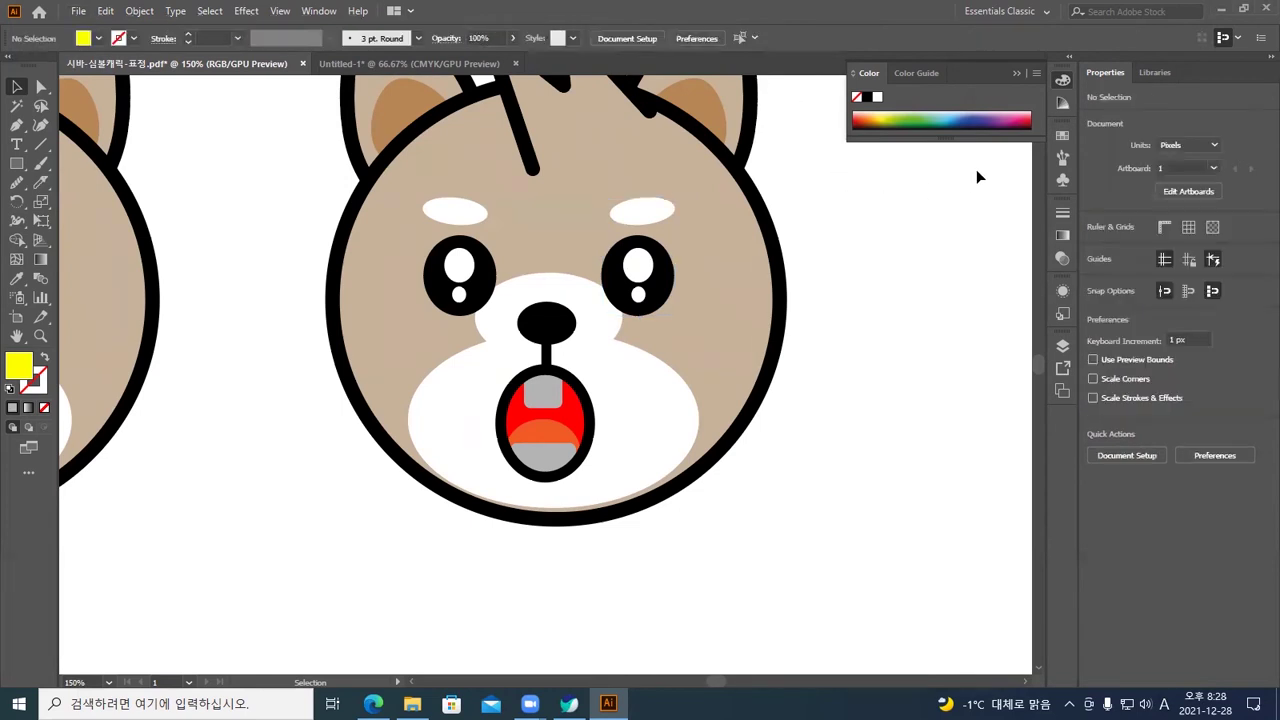
Open the round-eye symbol with the large lower highlight for editing, show it in outline view, and copy its eye group without the eyebrow
click(1063, 179)
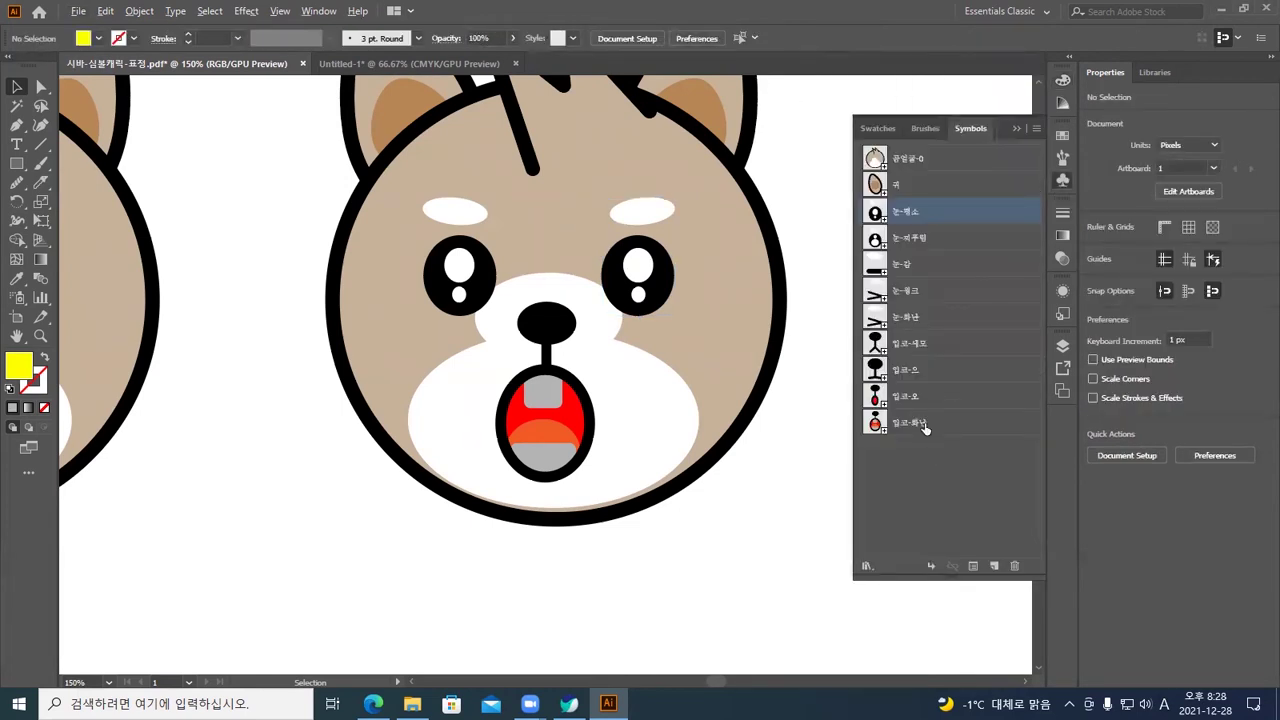
click(923, 321)
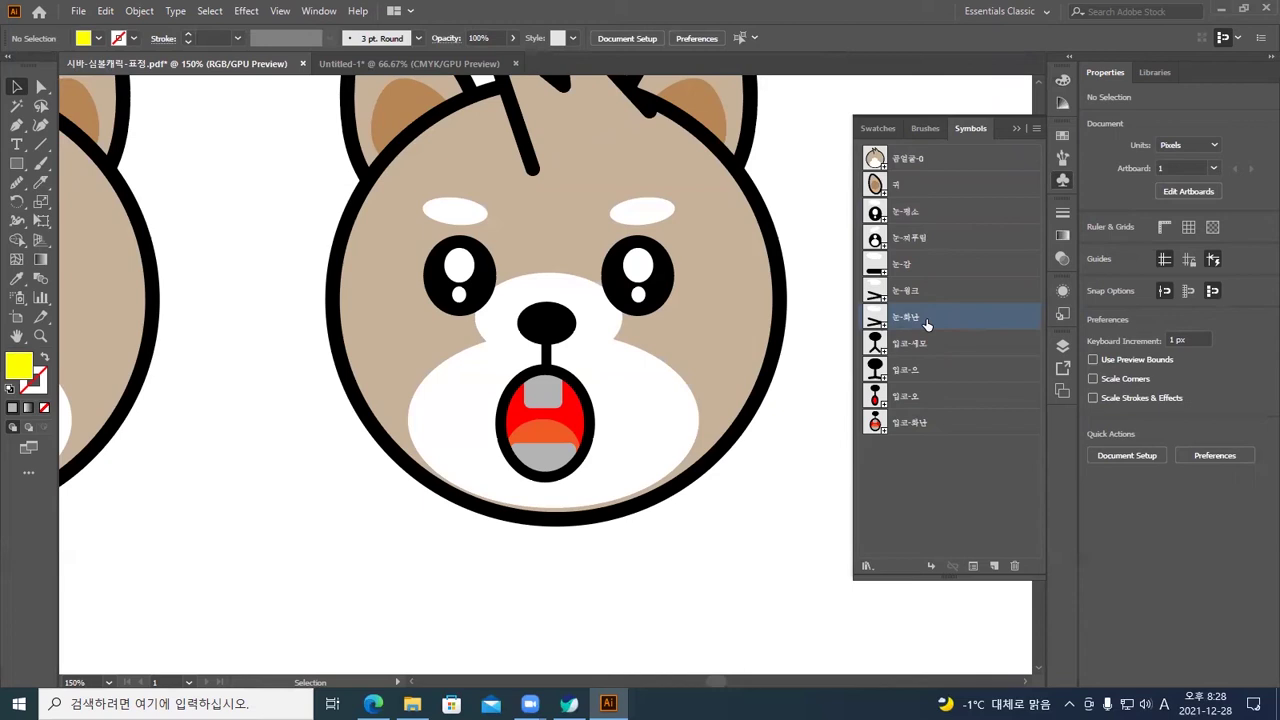
click(931, 240)
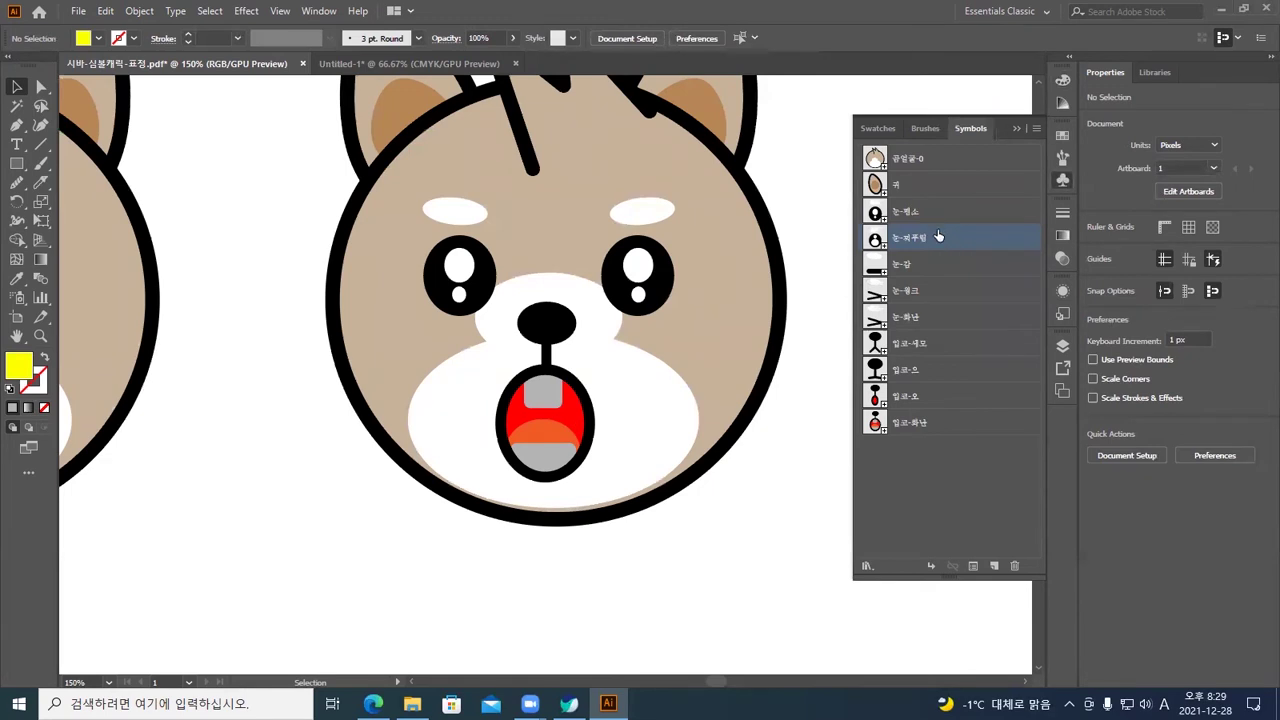
double_click(938, 243)
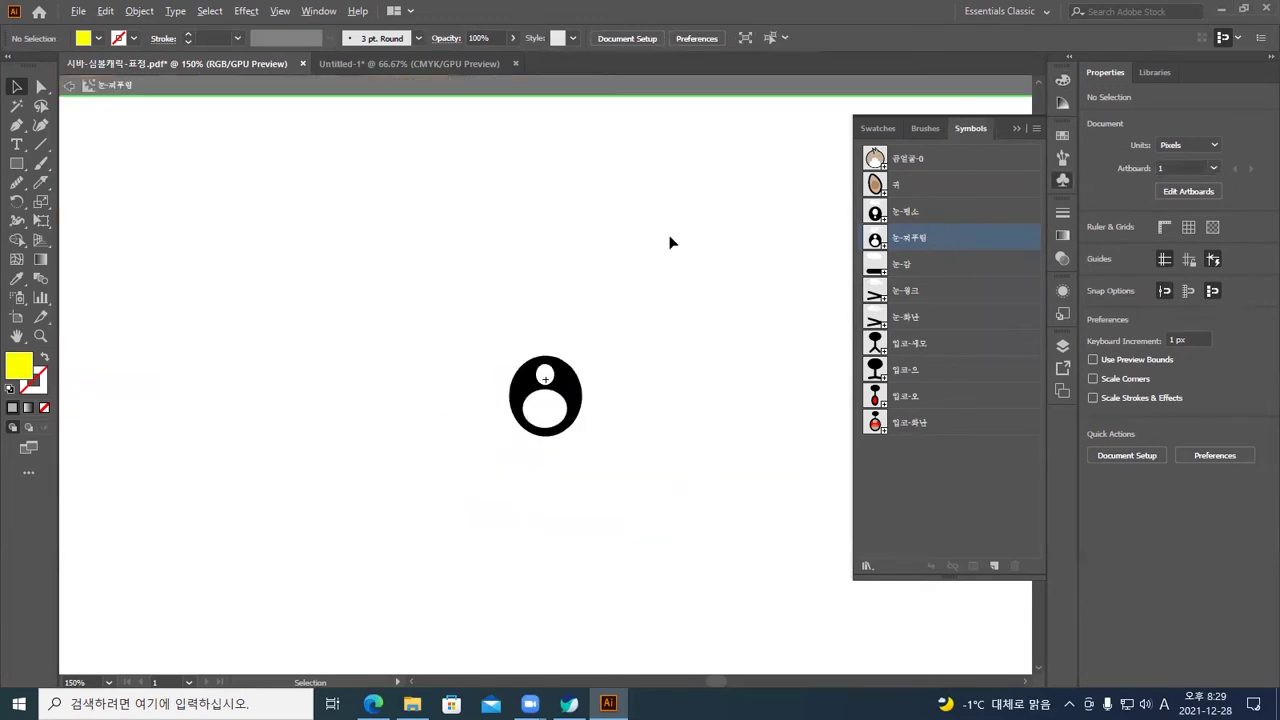
key(ctrl+plus)
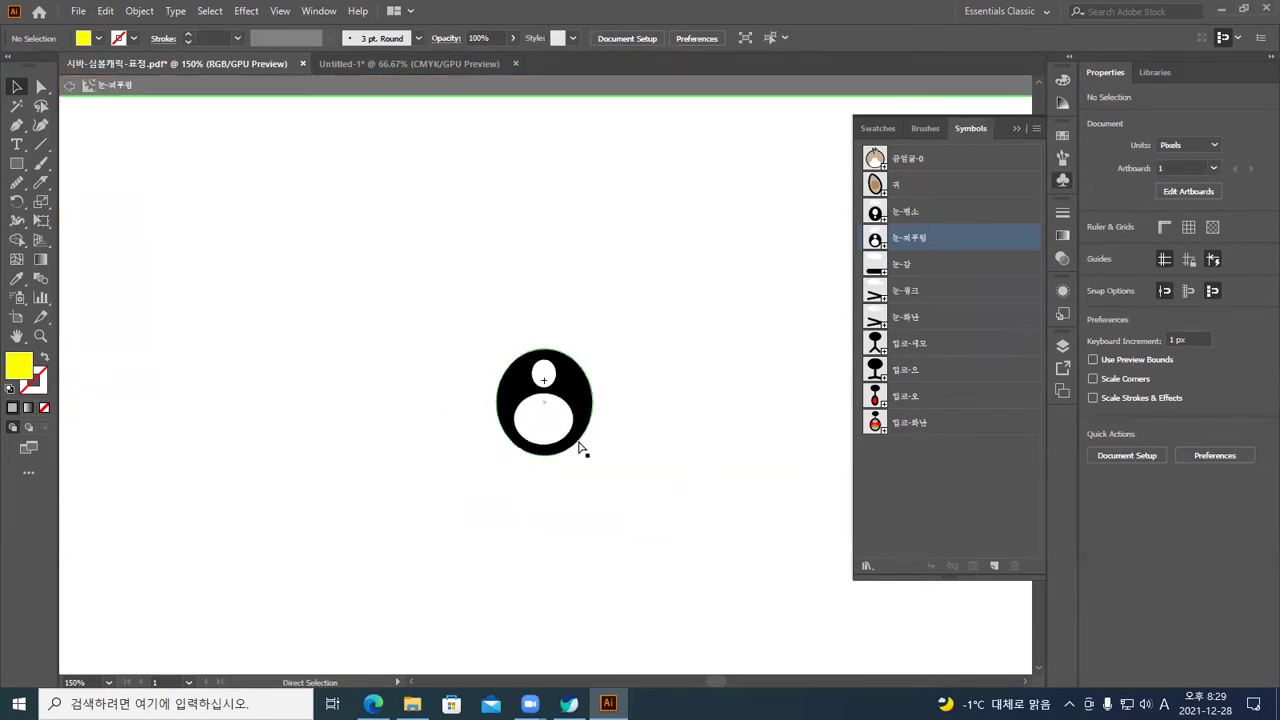
key(ctrl+plus)
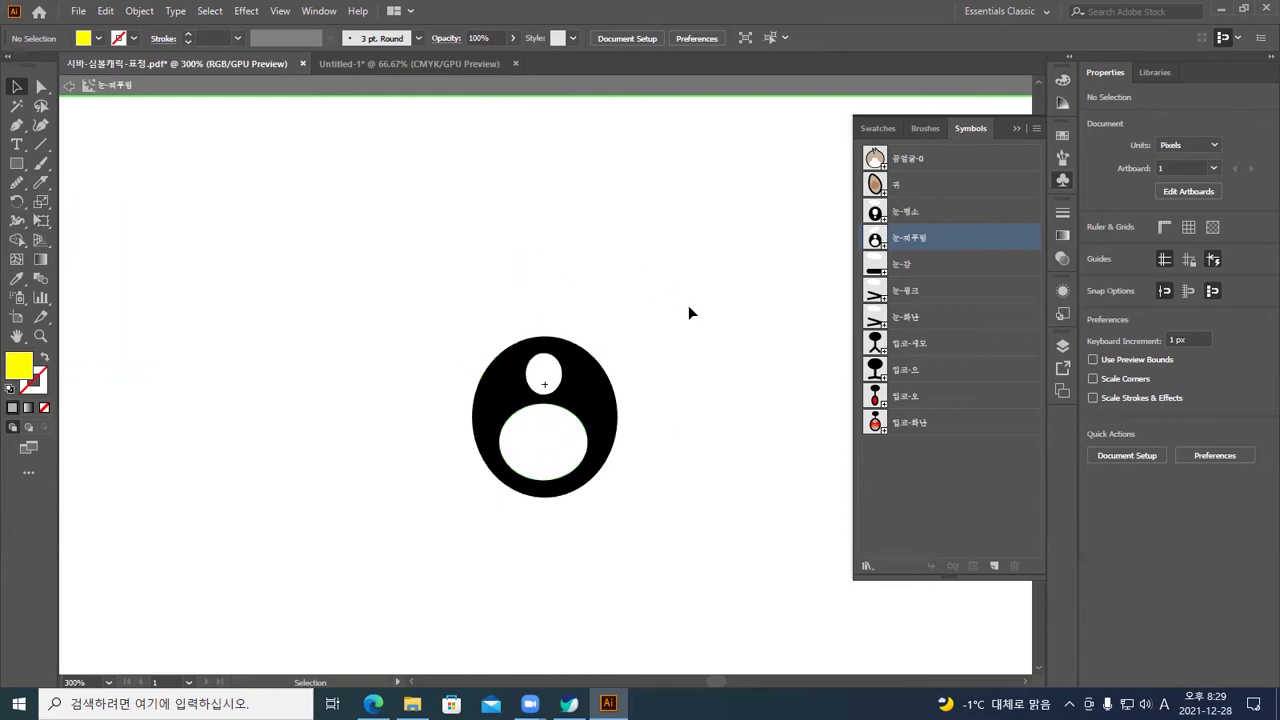
key(ctrl+y)
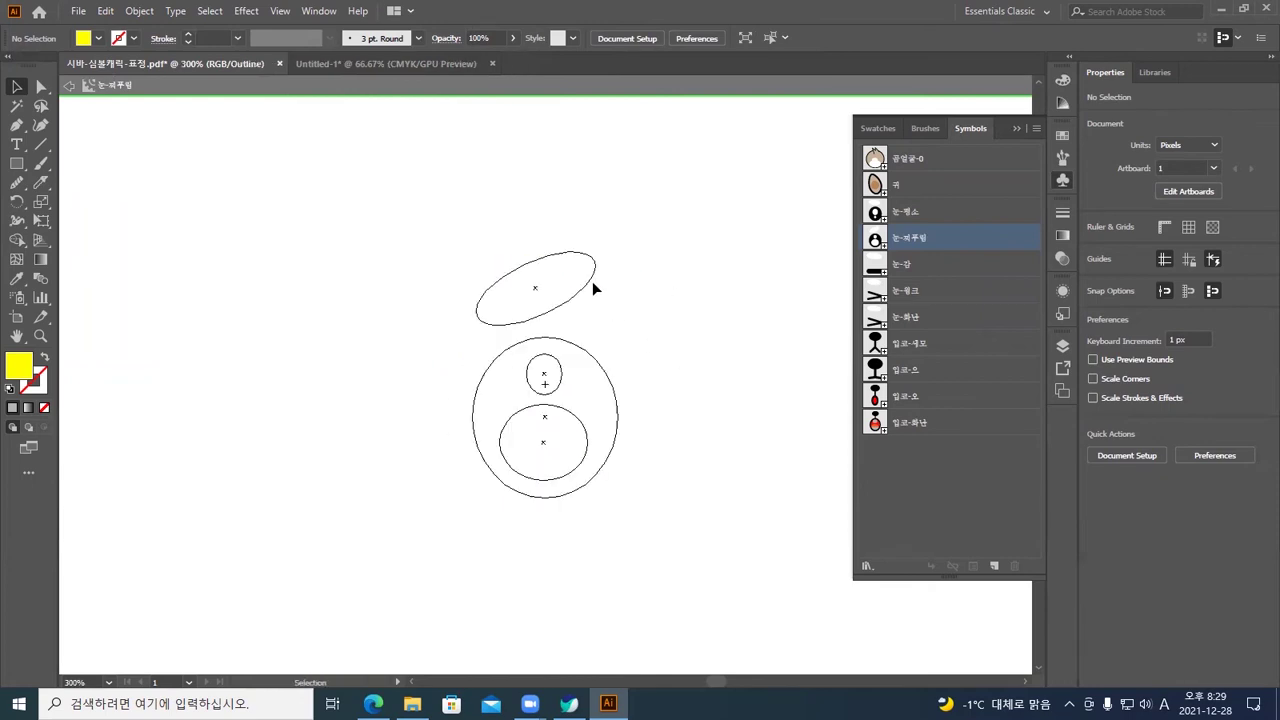
drag(662, 472, 505, 394)
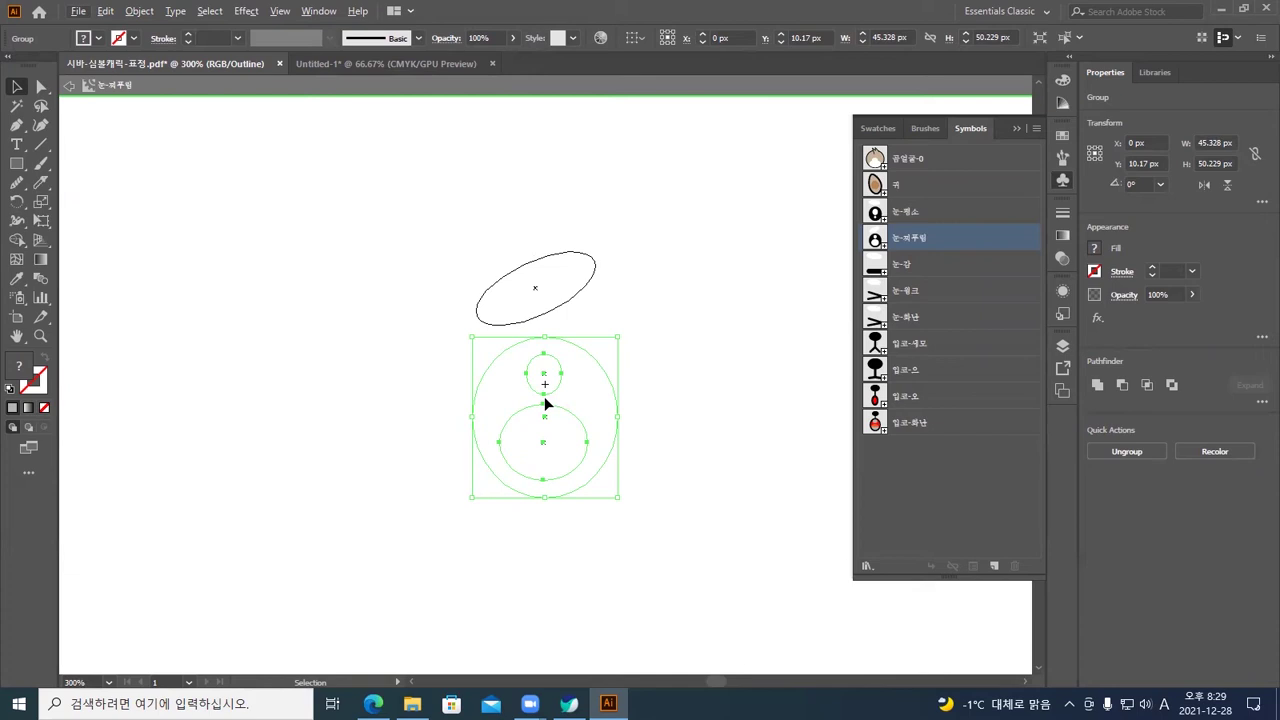
key(alt)
Open the 눈-화난 symbol in outline view and delete its V-shaped eye path, keeping the eyebrow ellipse
click(923, 326)
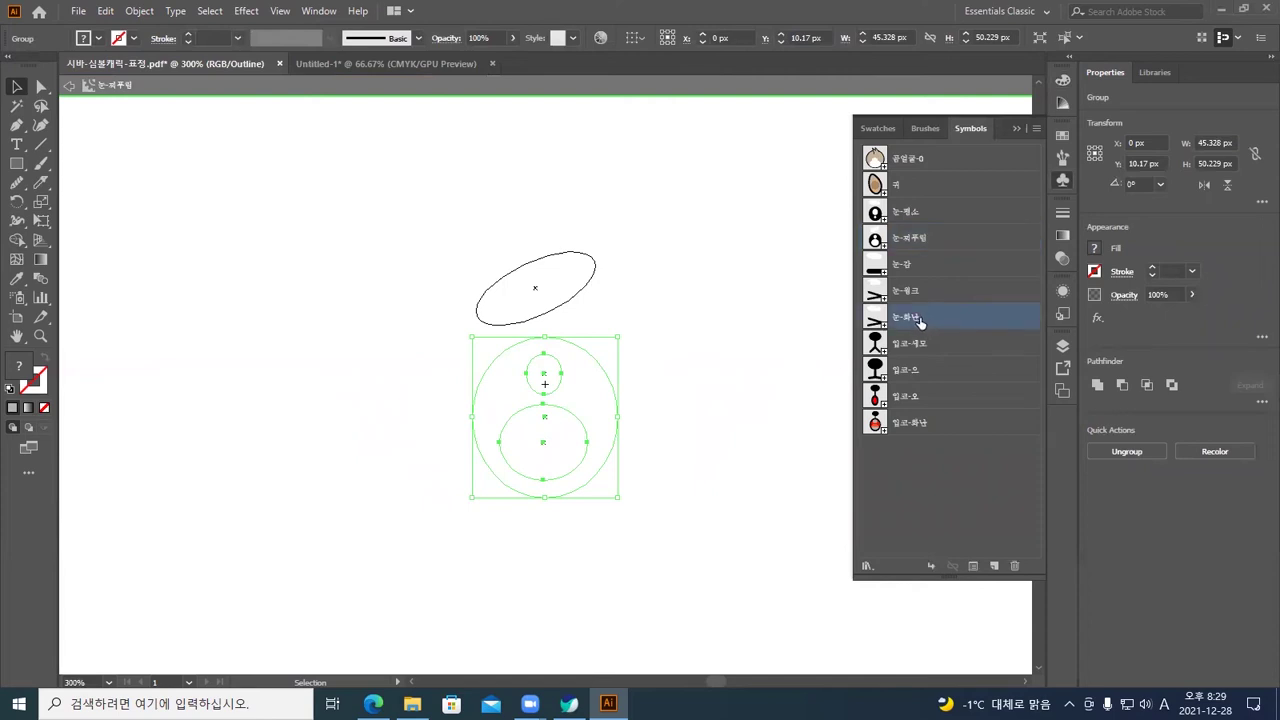
double_click(930, 318)
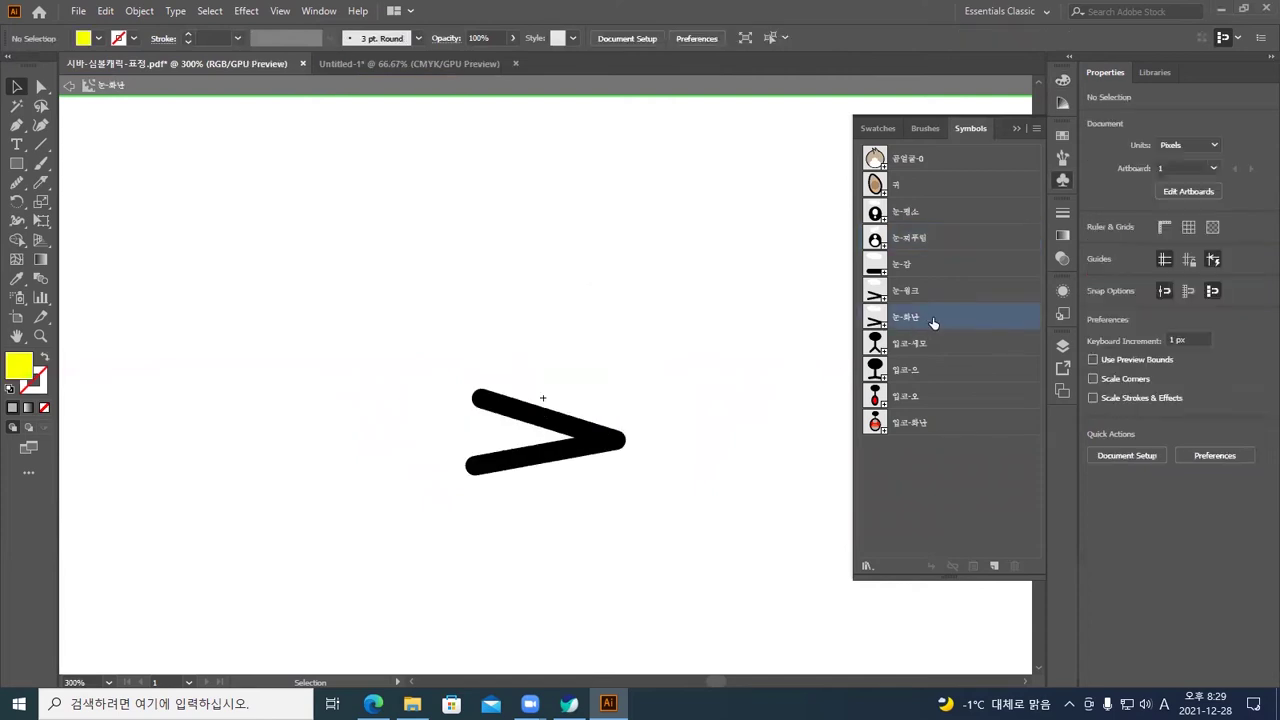
key(a)
key(ctrl+y)
key(v)
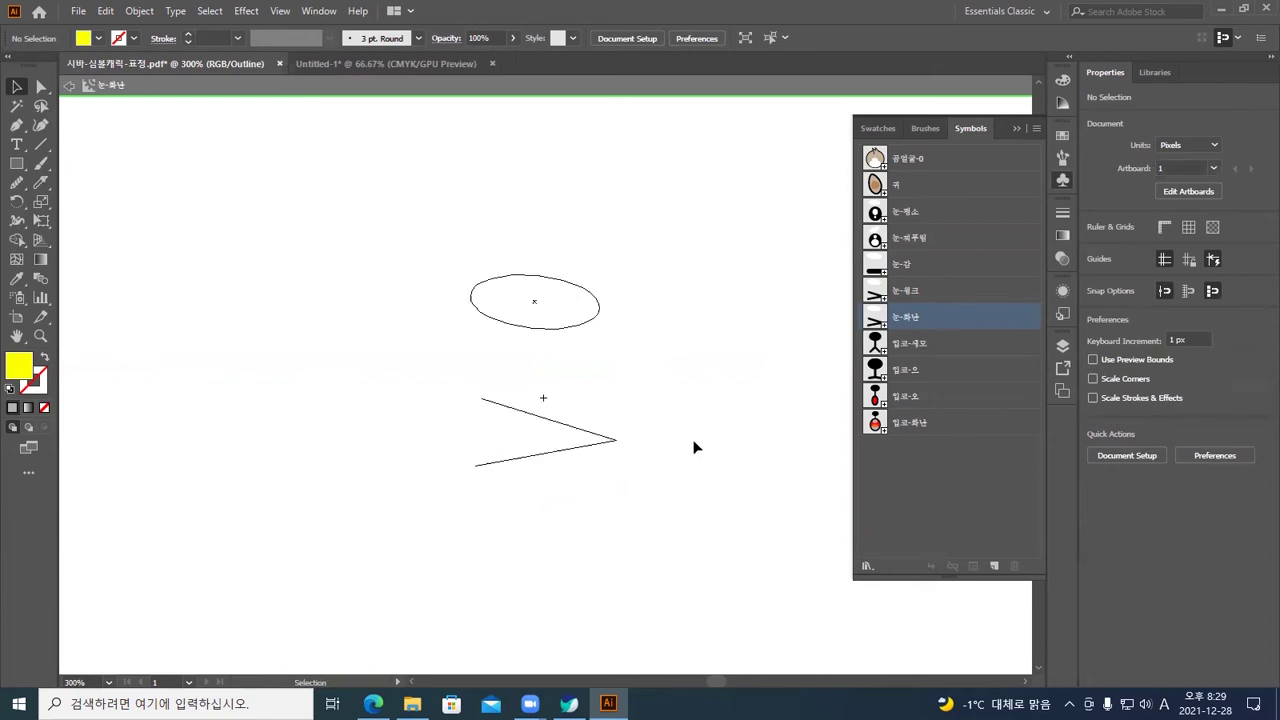
drag(681, 465, 524, 388)
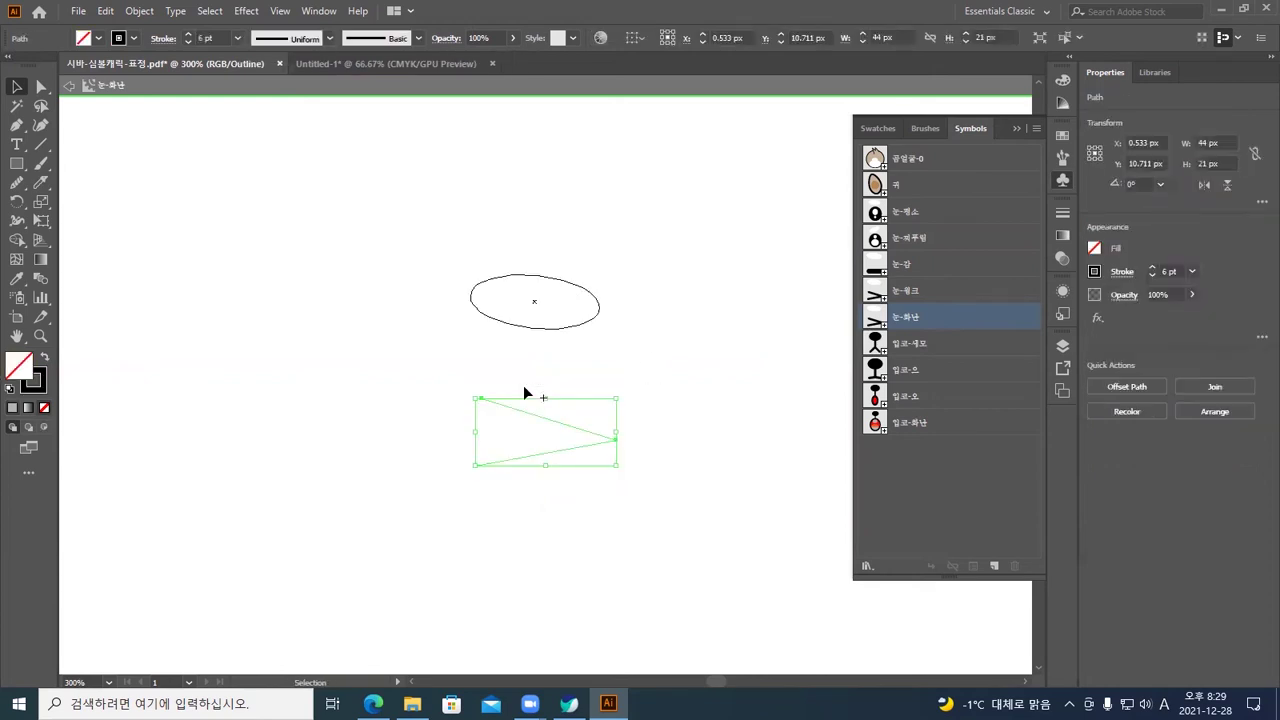
key(Delete)
Paste the copied round eye group in place below the eyebrow in the 눈-화난 symbol, restore preview mode, and exit symbol editing
key(a)
key(v)
key(ctrl+v)
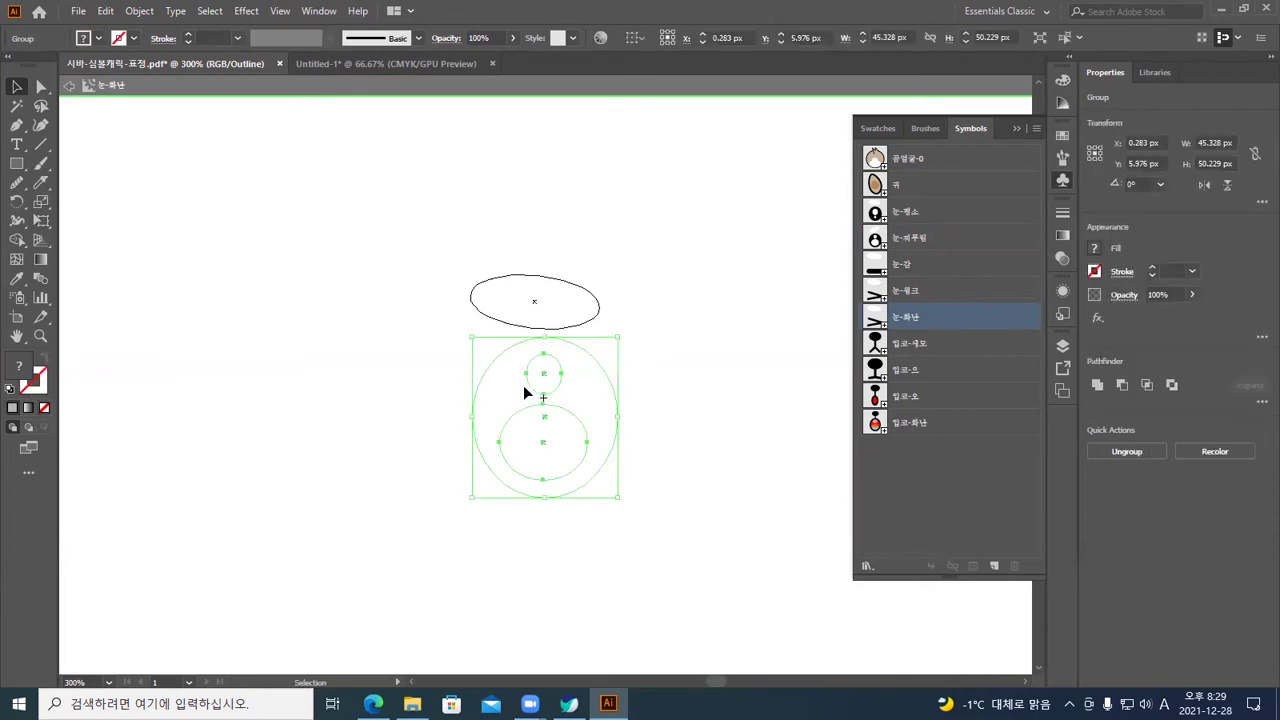
click(657, 404)
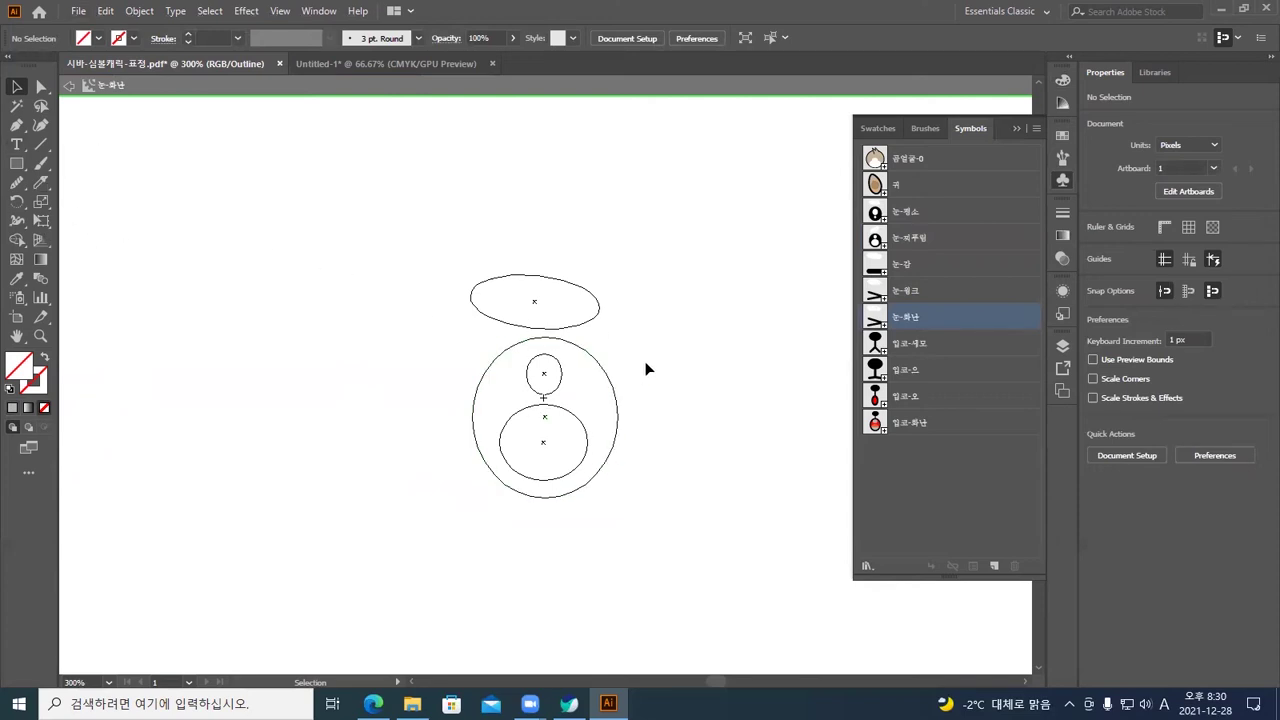
key(ctrl+y)
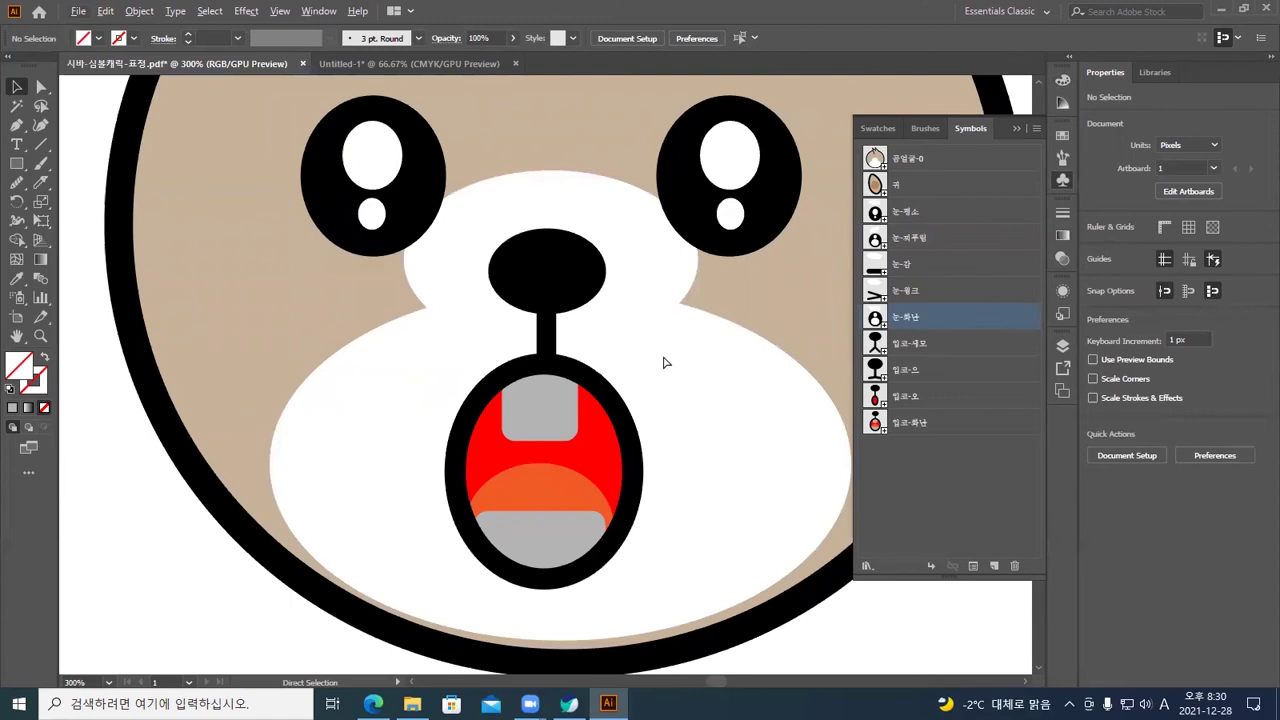
Replace both eye instances on the open-mouthed Shiba face with the 눈-화난 symbol and clear the selection
key(ctrl+minus)
key(ctrl+minus)
click(637, 291)
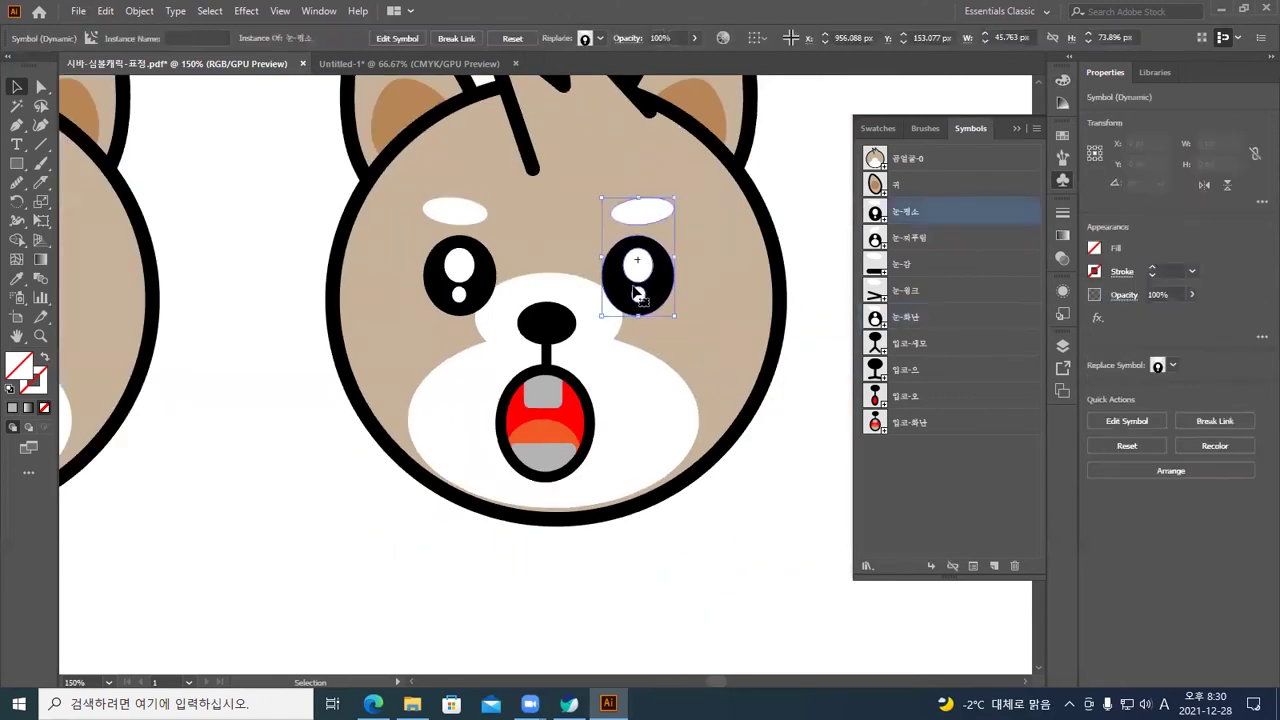
shift+click(470, 285)
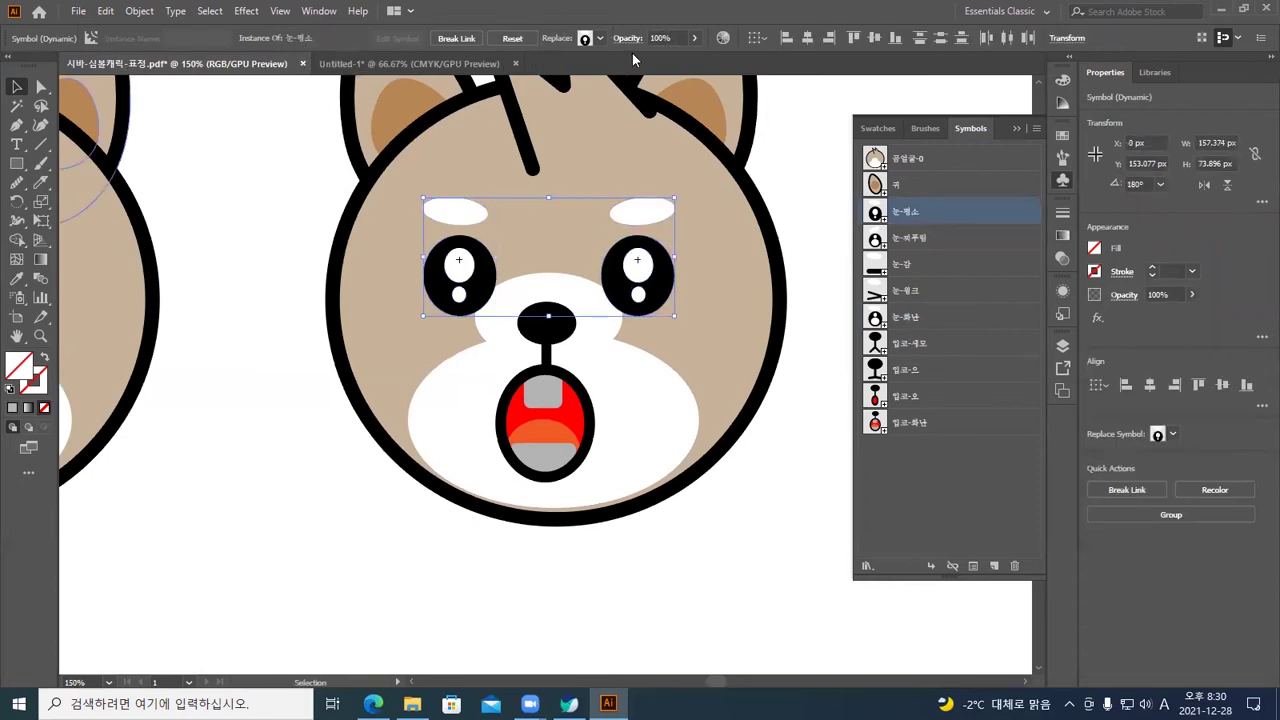
click(598, 44)
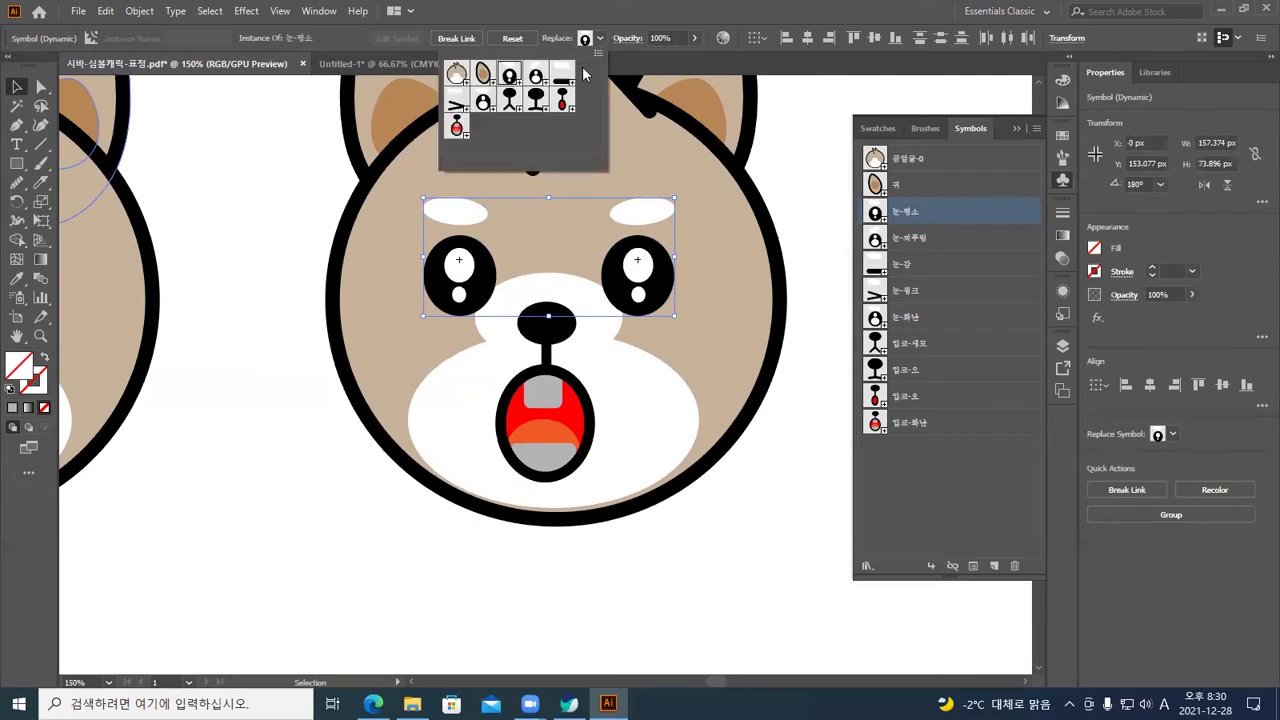
click(486, 104)
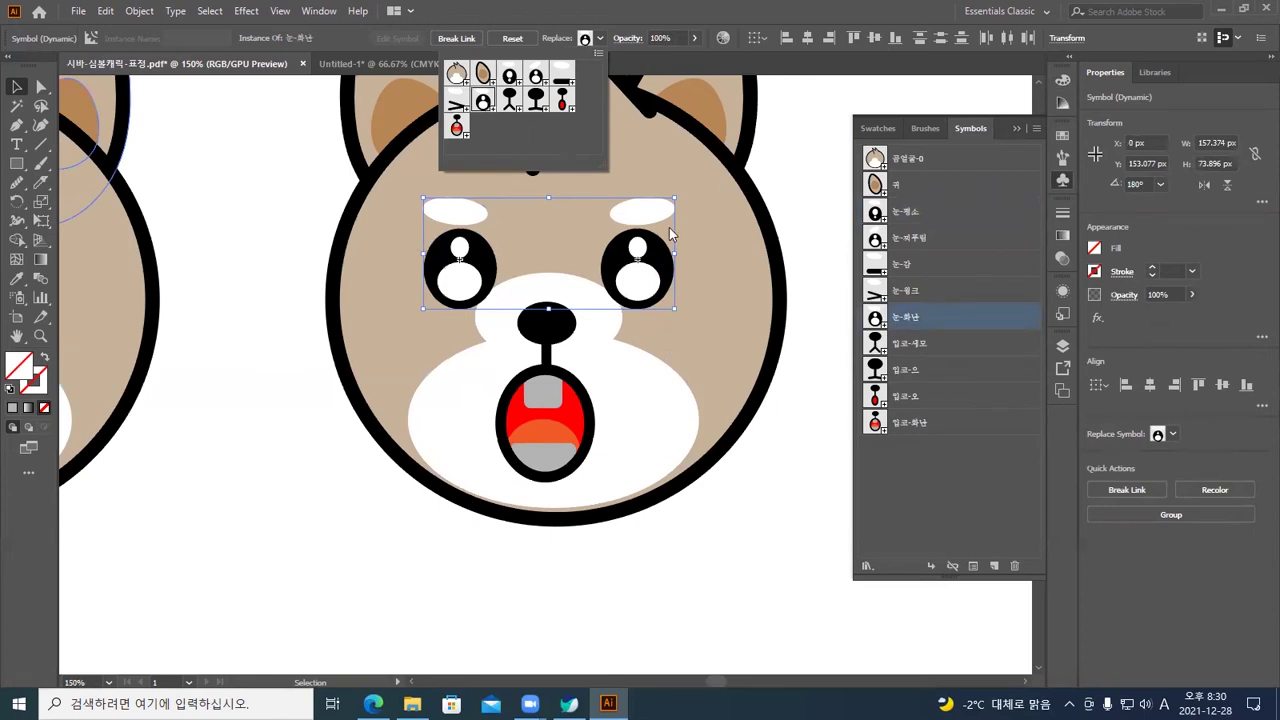
click(808, 216)
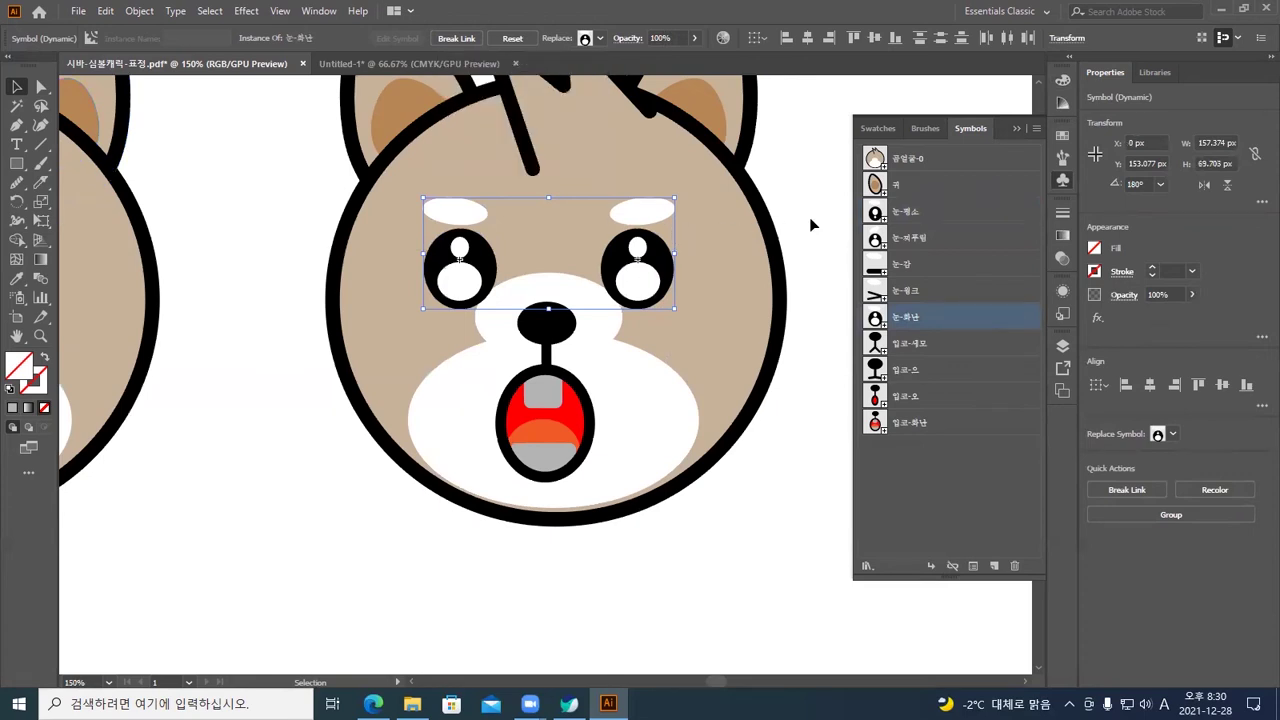
click(809, 217)
Select both eye instances on the open-mouthed Shiba face and replace them with the 눈-평소 symbol
click(665, 272)
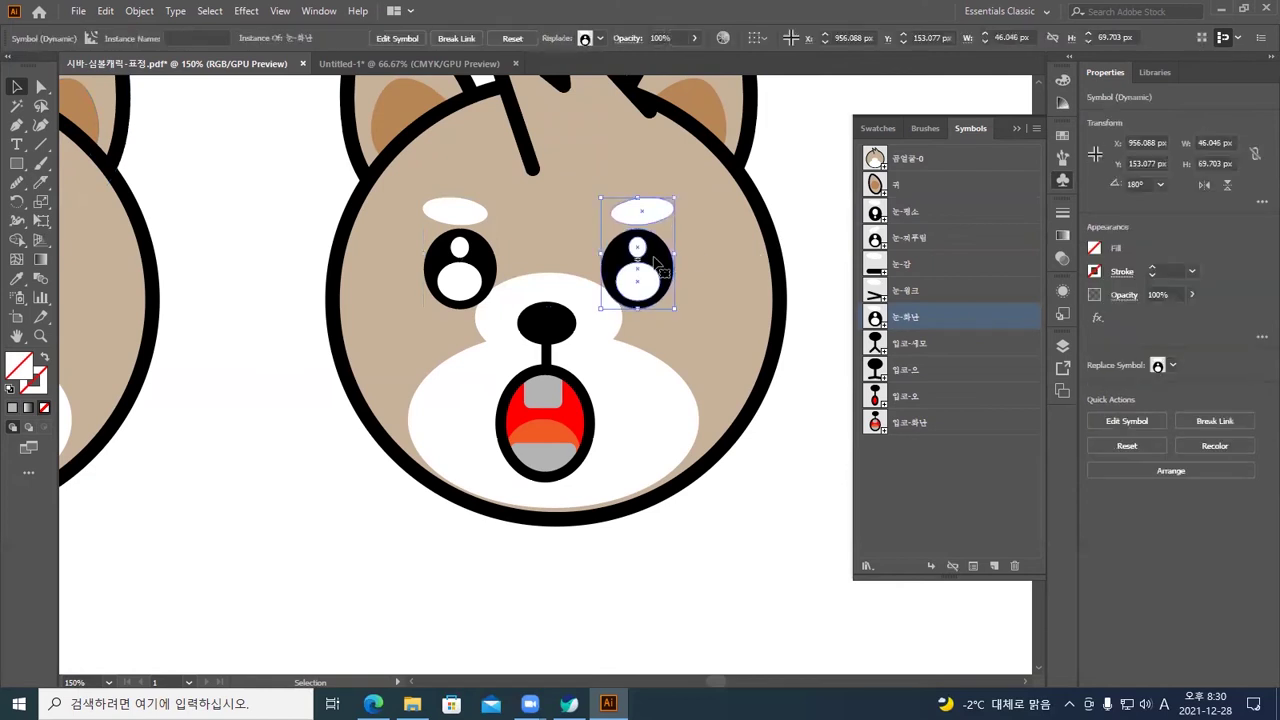
shift+click(490, 270)
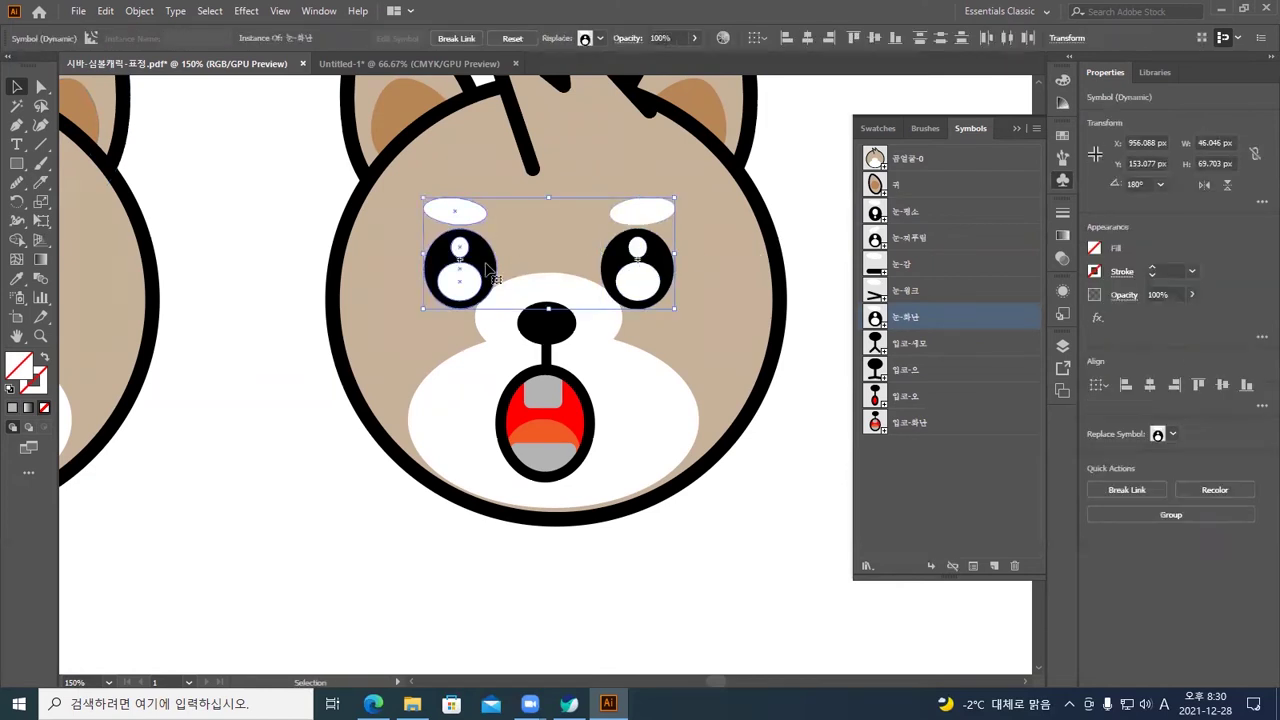
click(599, 38)
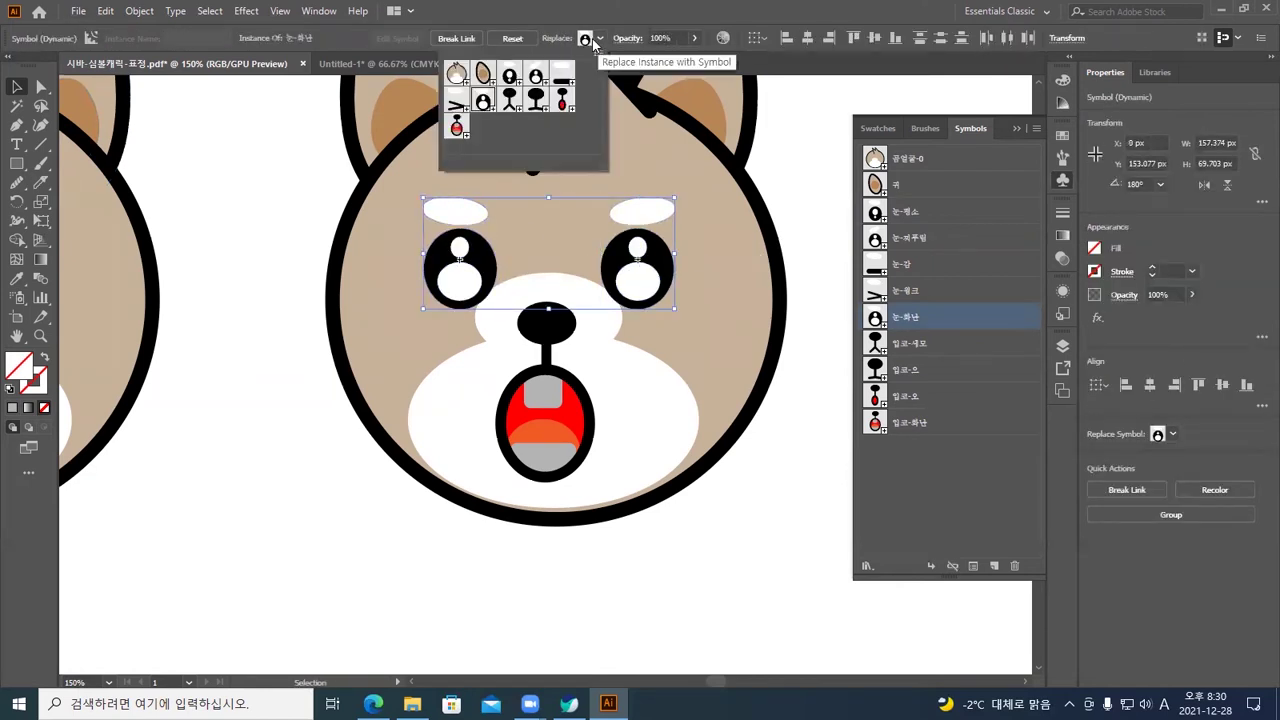
click(509, 77)
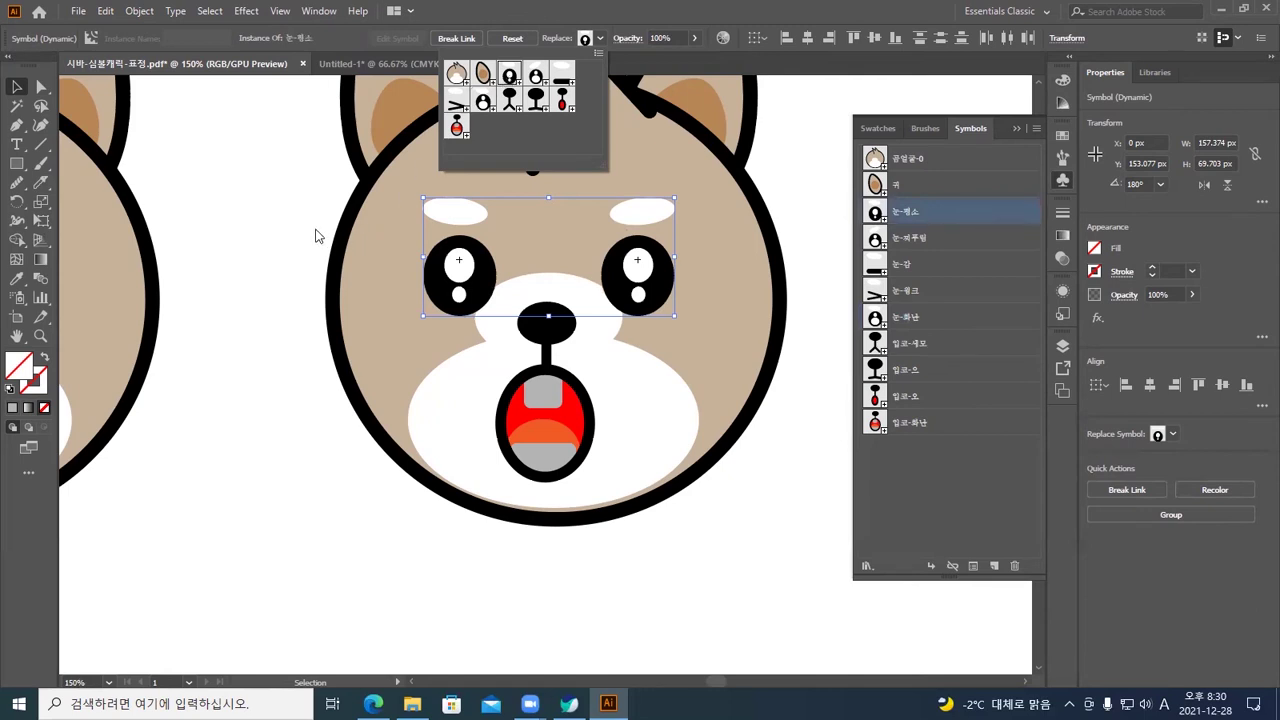
Open the 눈-평소 symbol from the face, examine its eye group, and exit symbol editing
double_click(447, 262)
click(447, 262)
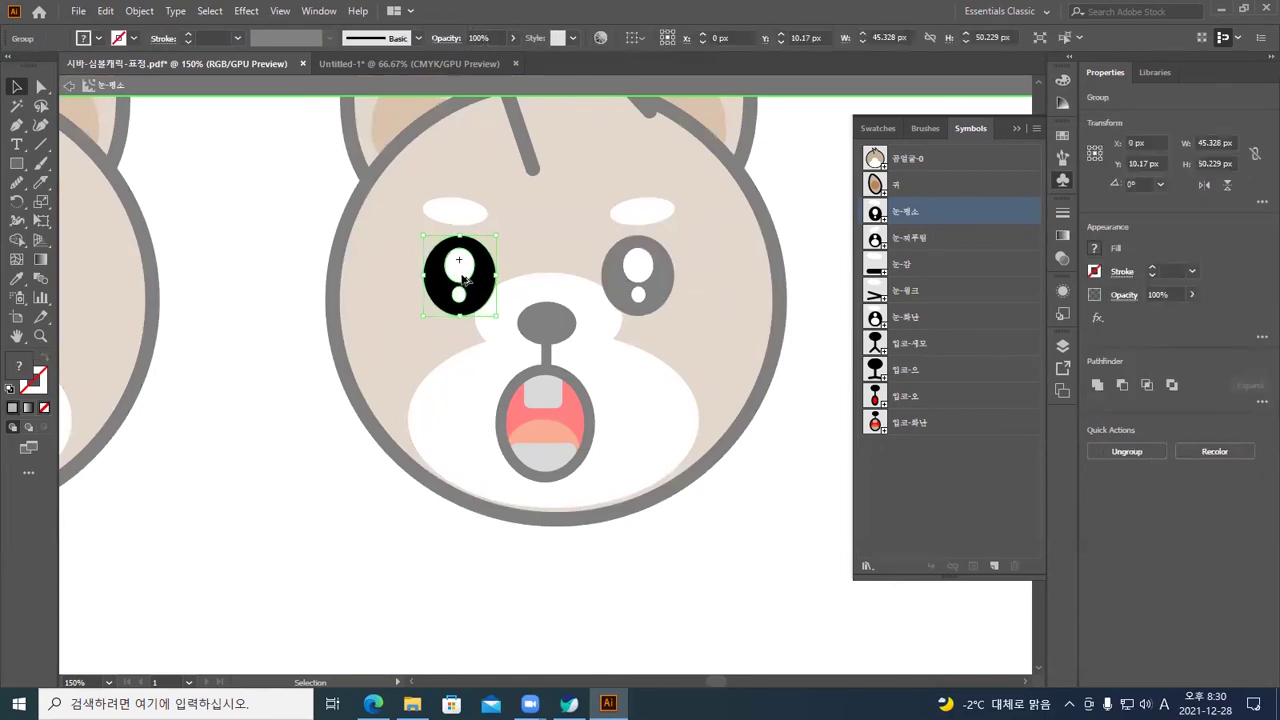
double_click(323, 280)
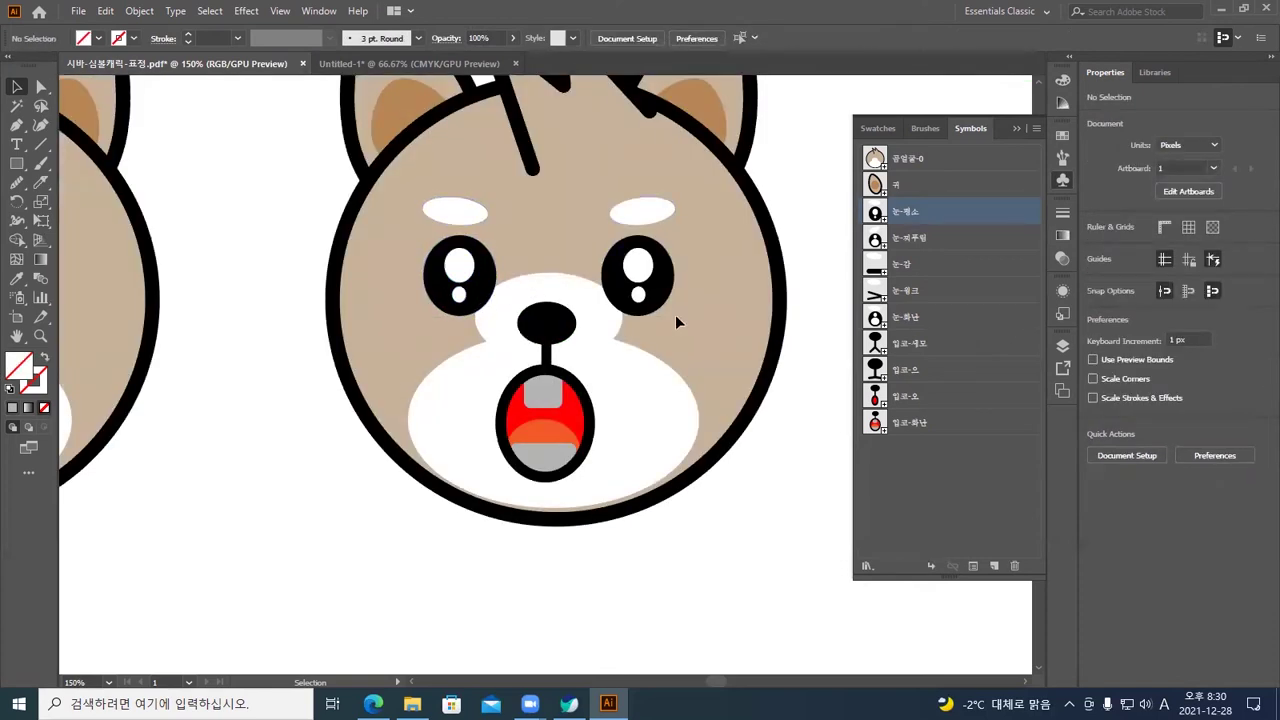
Open the 눈-화난 symbol from the symbol library for editing, with its round eye in view
click(652, 298)
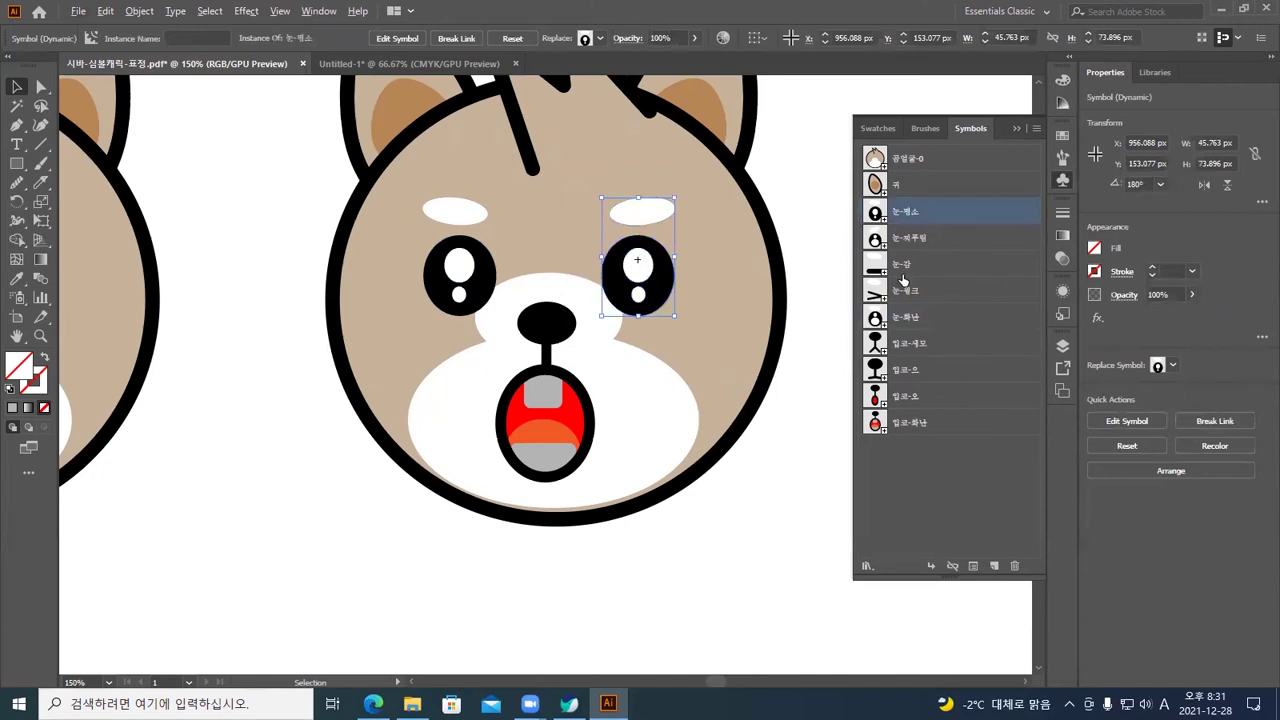
double_click(919, 316)
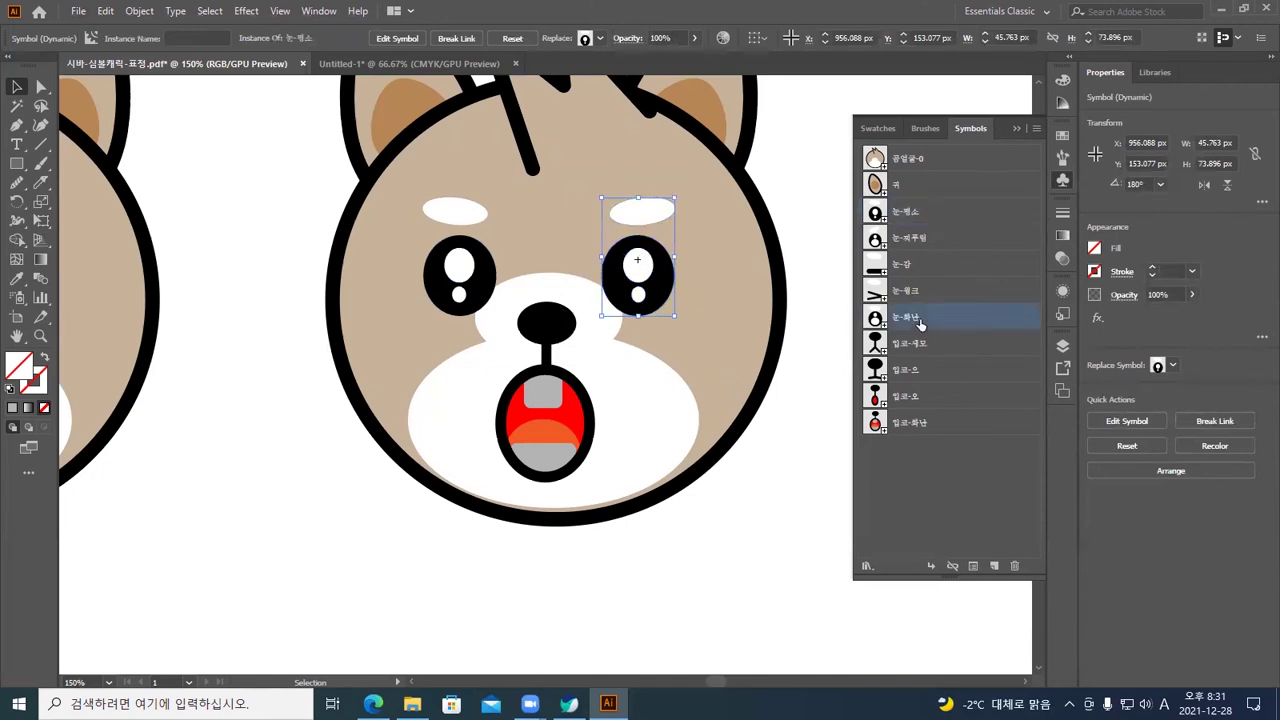
double_click(876, 318)
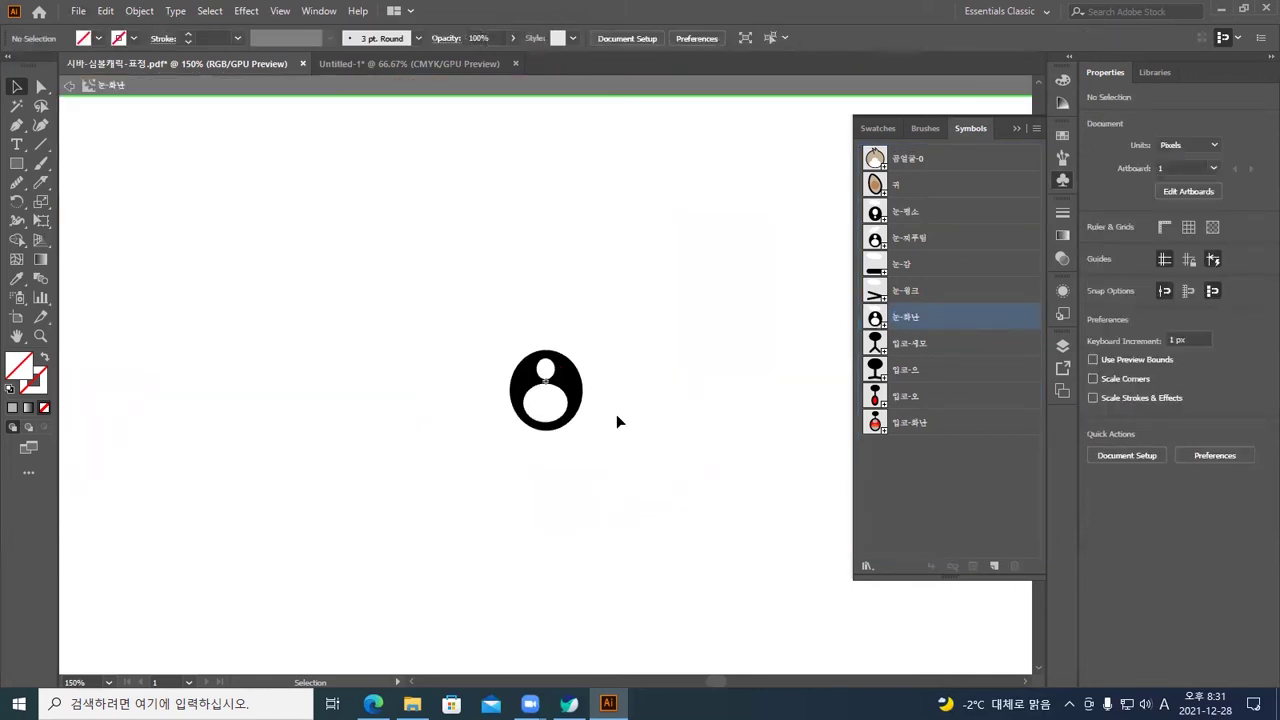
click(541, 378)
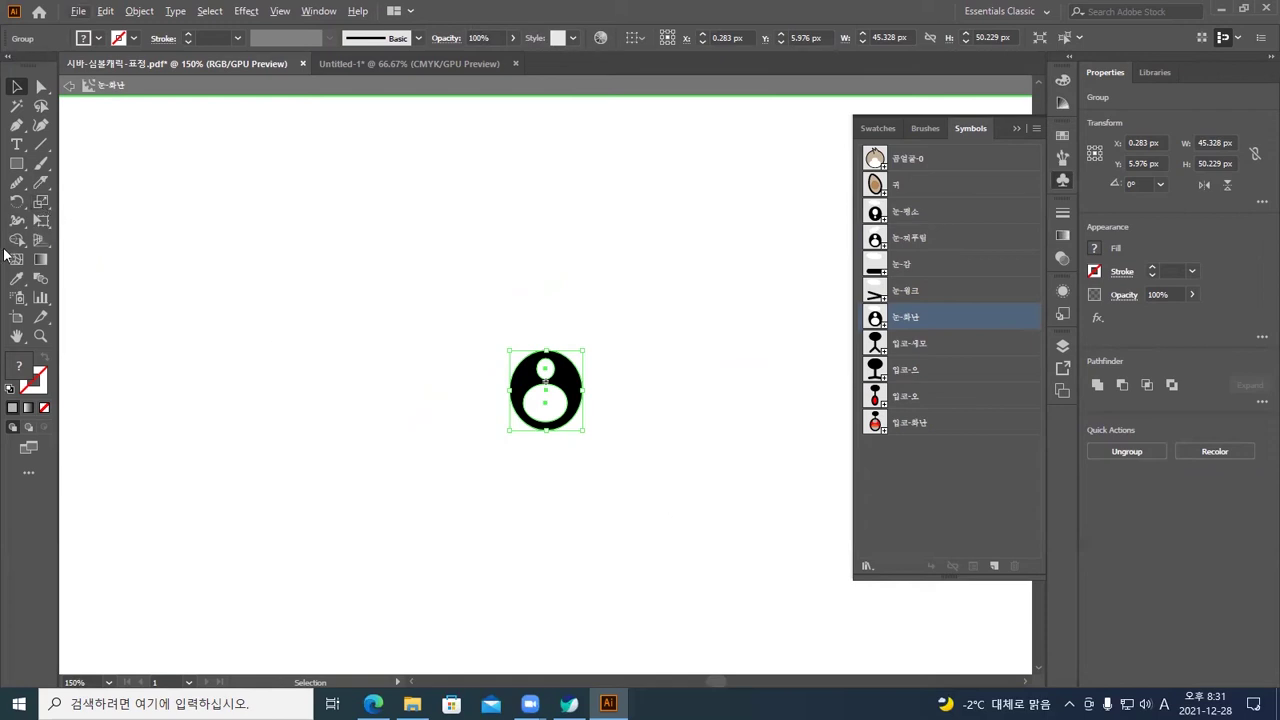
drag(430, 420, 96, 280)
key(space)
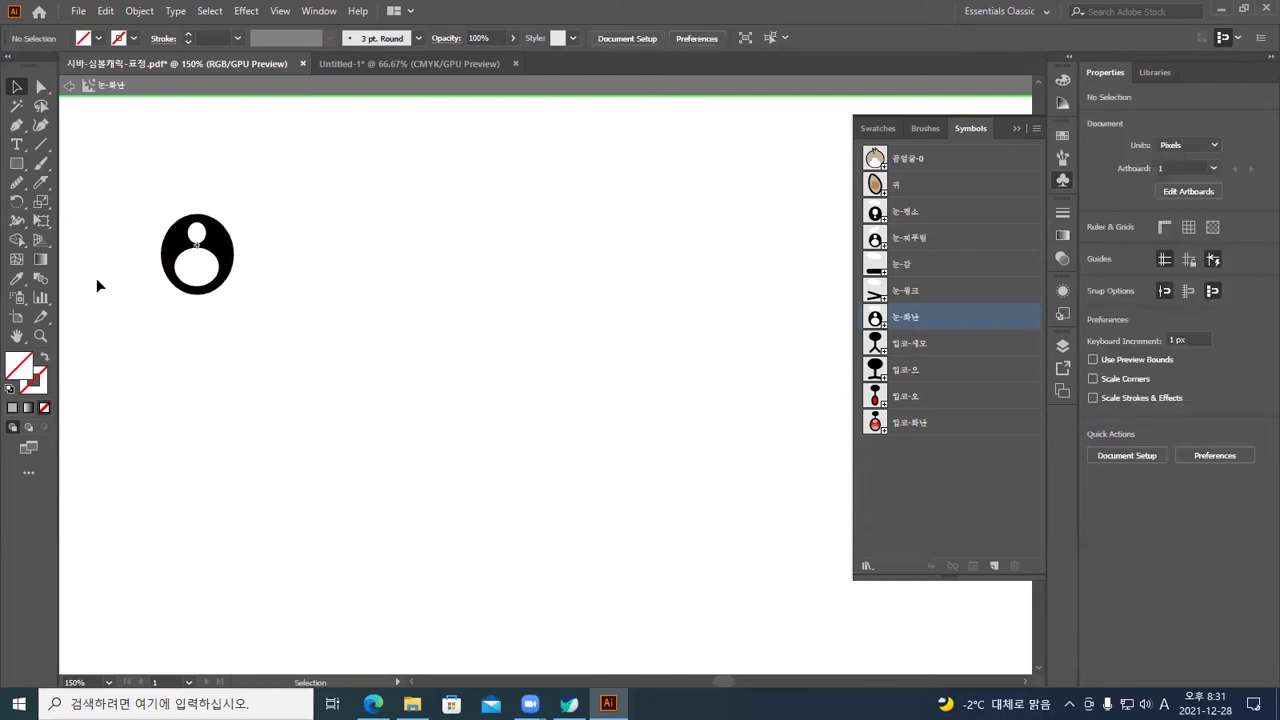
Scale the round eye group in the 눈-화난 symbol uniformly to 120% and exit symbol editing
click(160, 228)
click(43, 199)
double_click(43, 199)
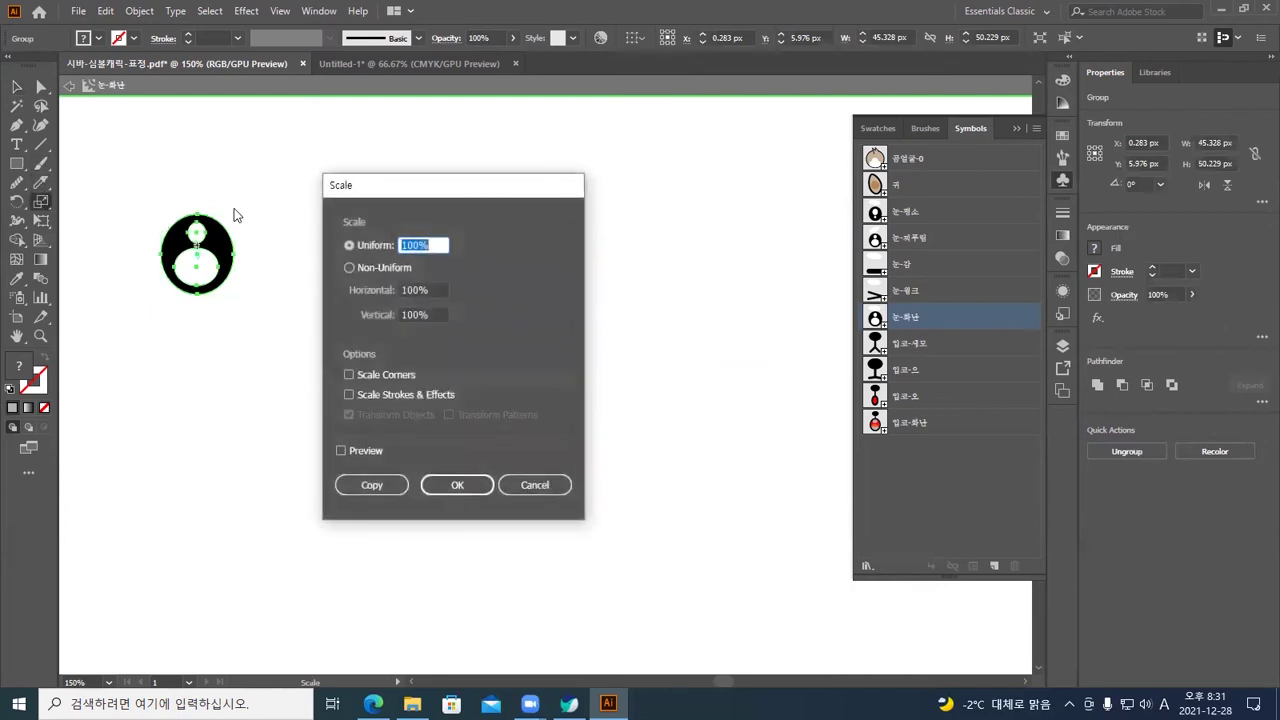
drag(340, 192, 270, 181)
text(120)
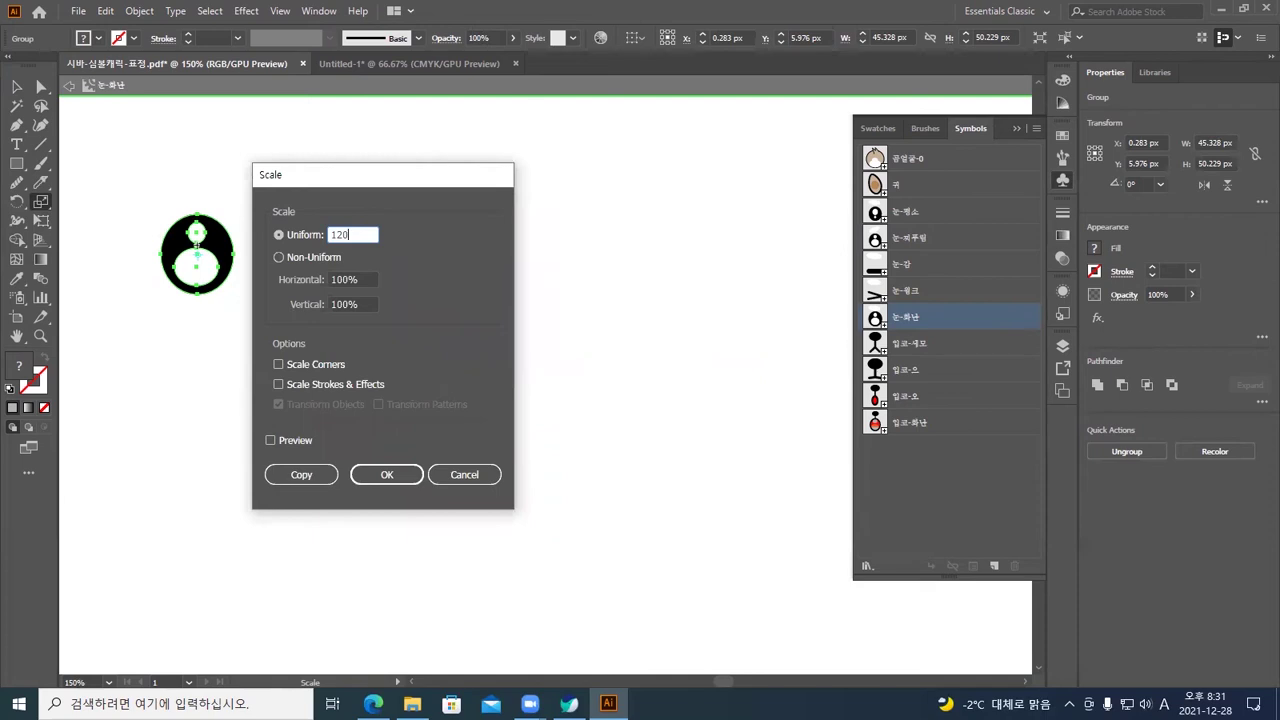
key(Return)
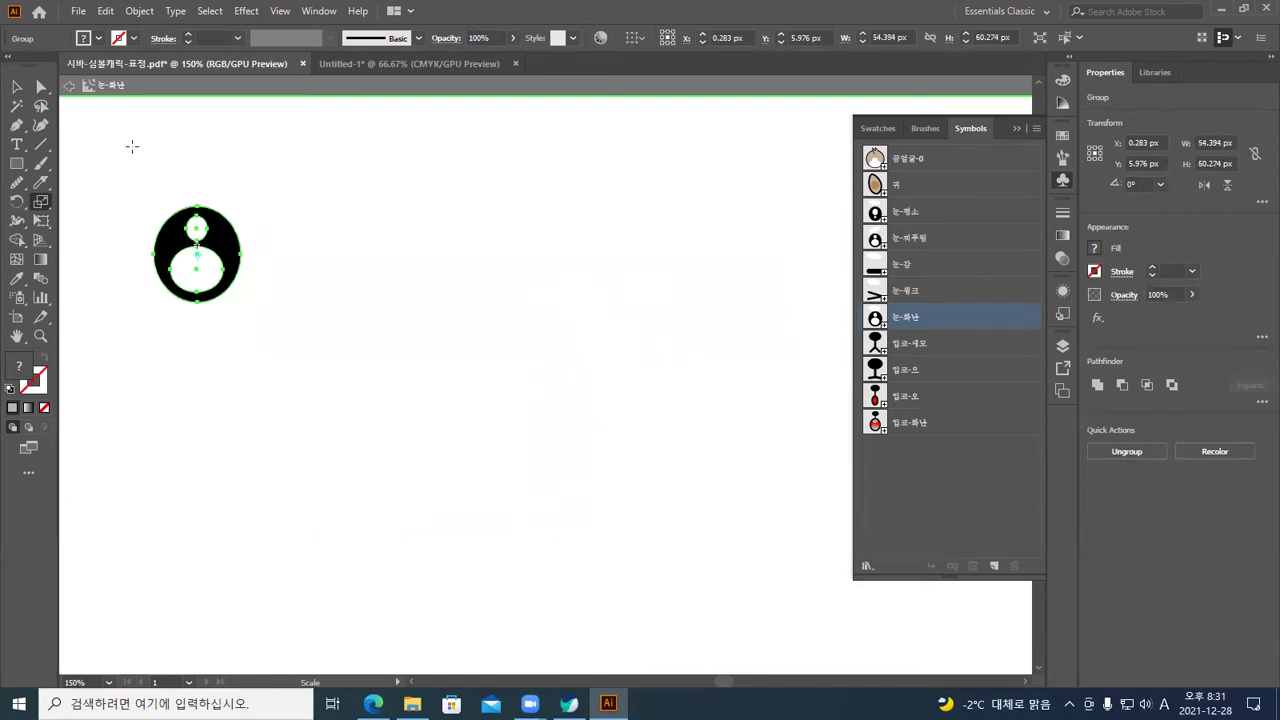
click(20, 88)
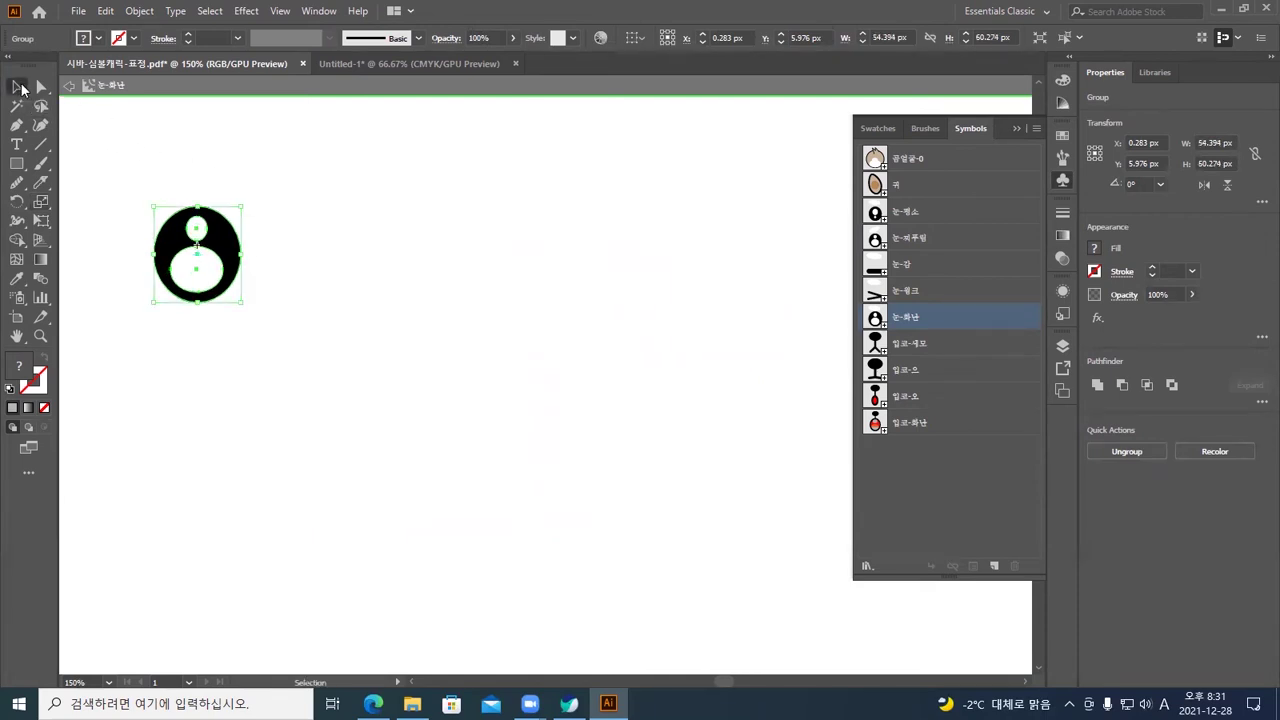
double_click(126, 146)
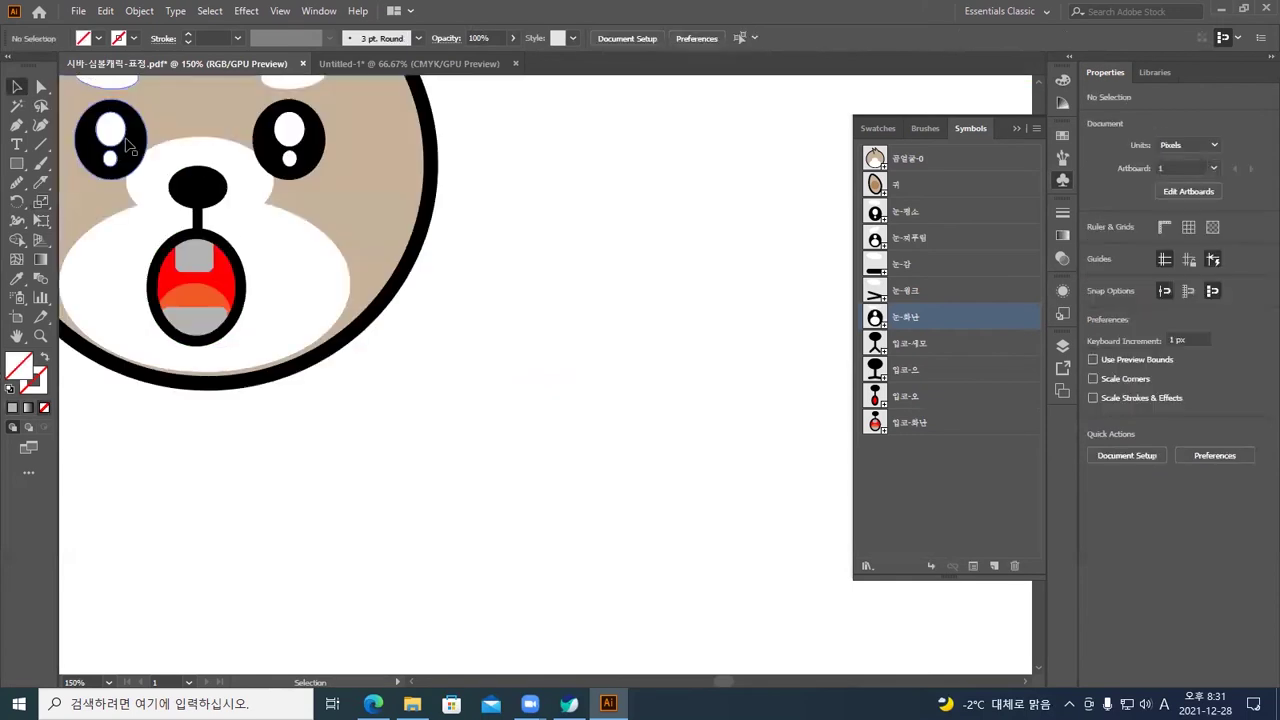
Replace both eye instances on the open-mouthed Shiba face with the enlarged 눈-화난 symbol and clear the selection
key(ctrl+minus)
key(ctrl+minus)
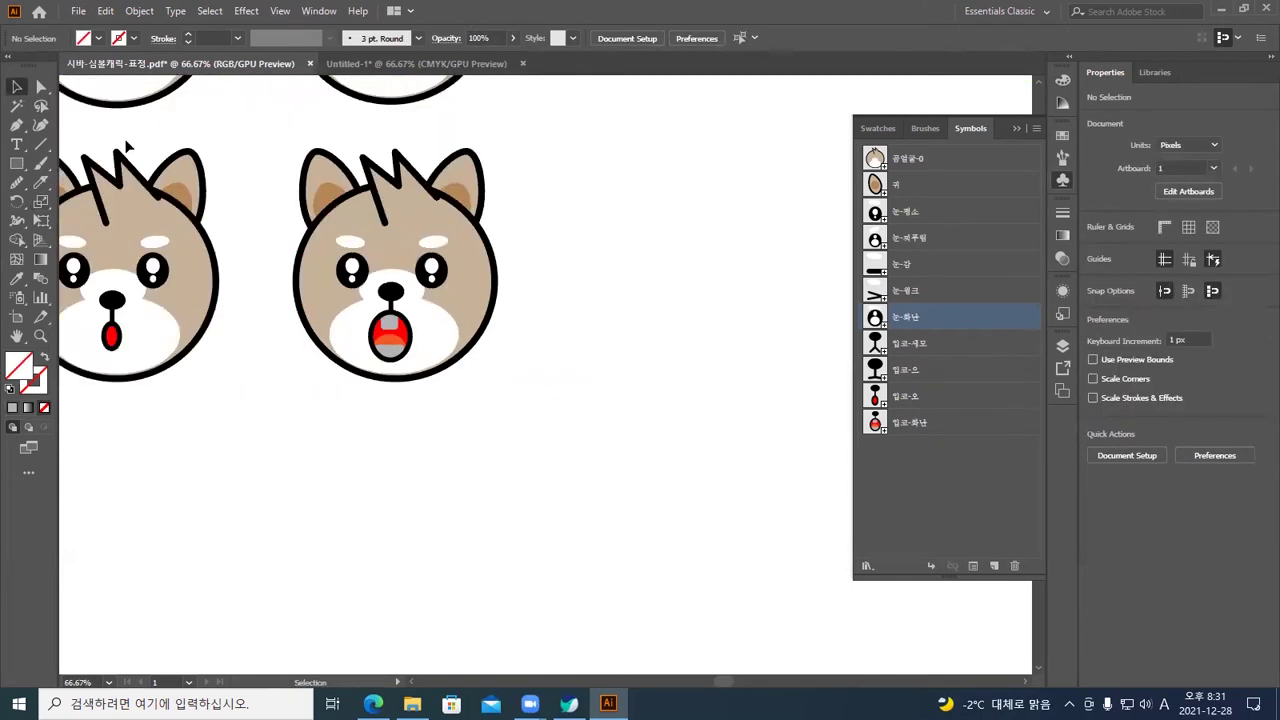
drag(159, 240, 373, 358)
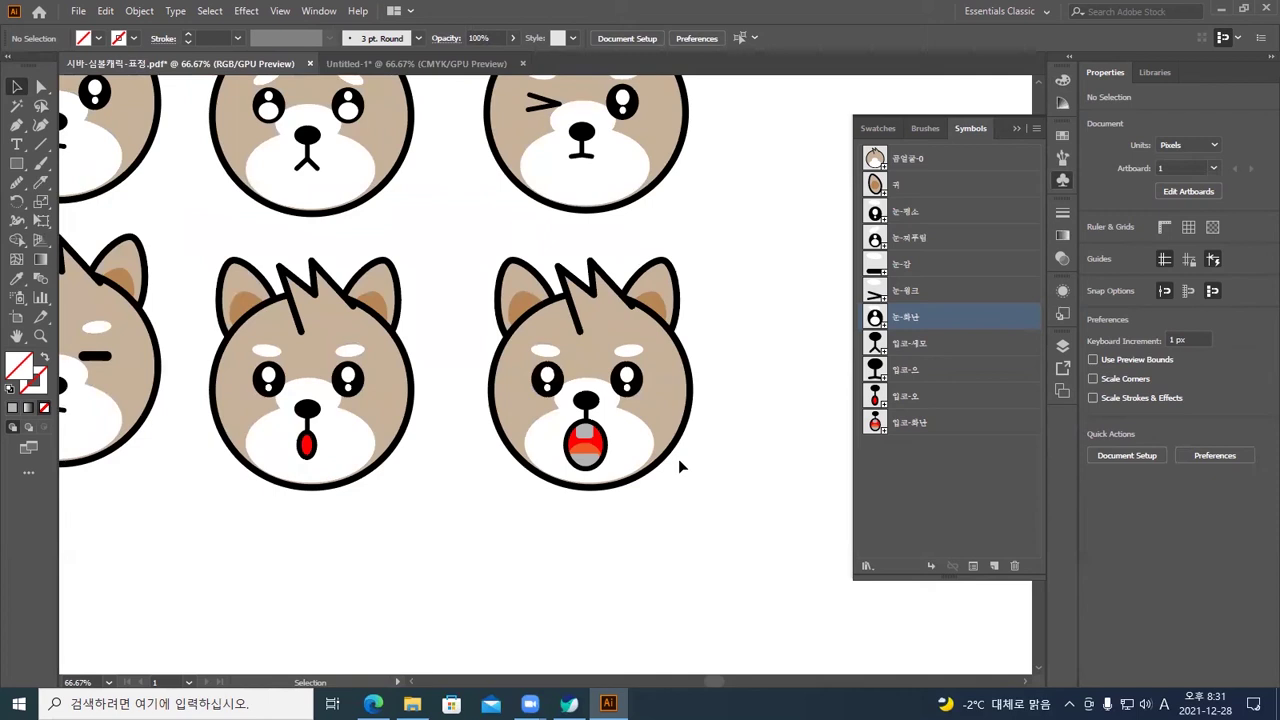
click(626, 378)
click(548, 382)
shift+click(626, 378)
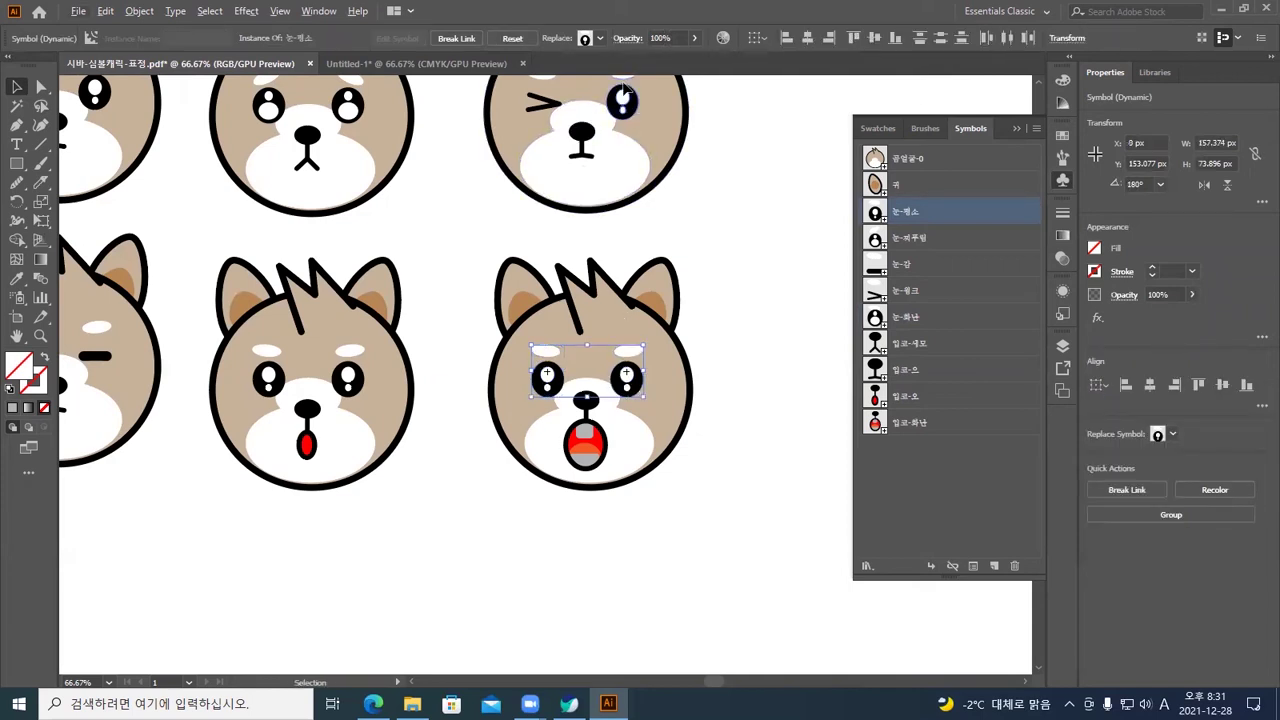
click(600, 39)
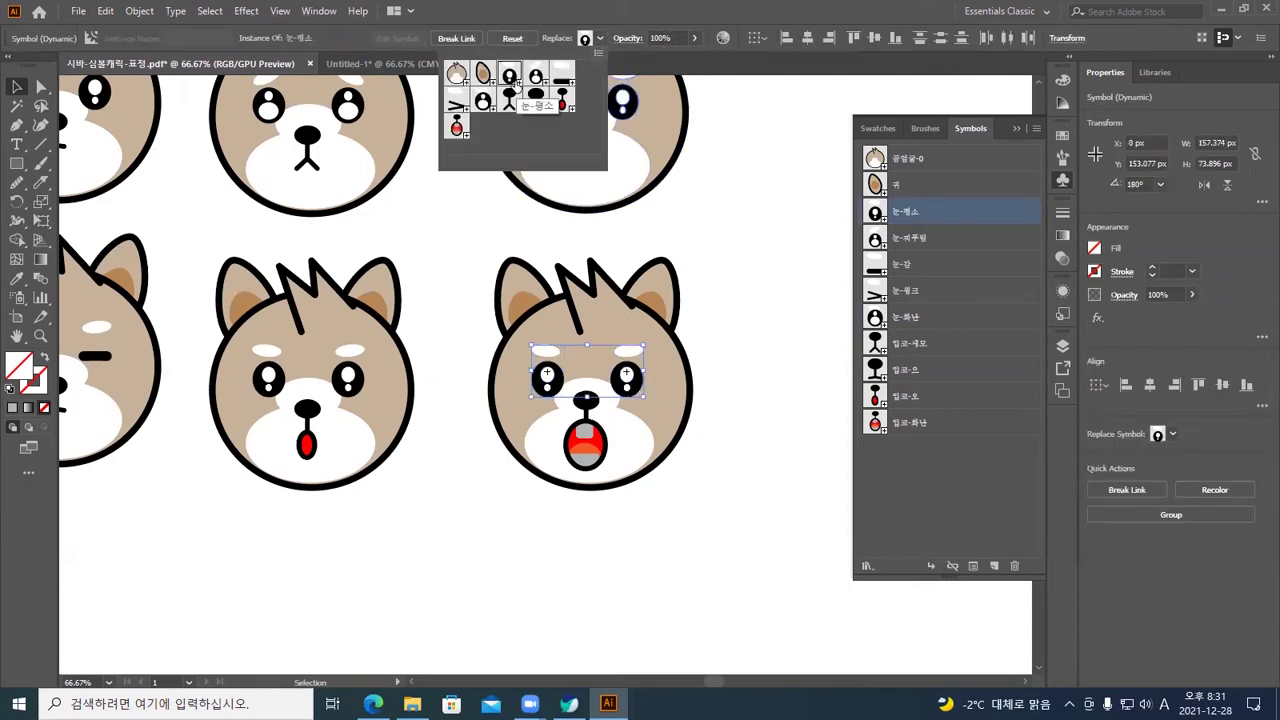
click(485, 102)
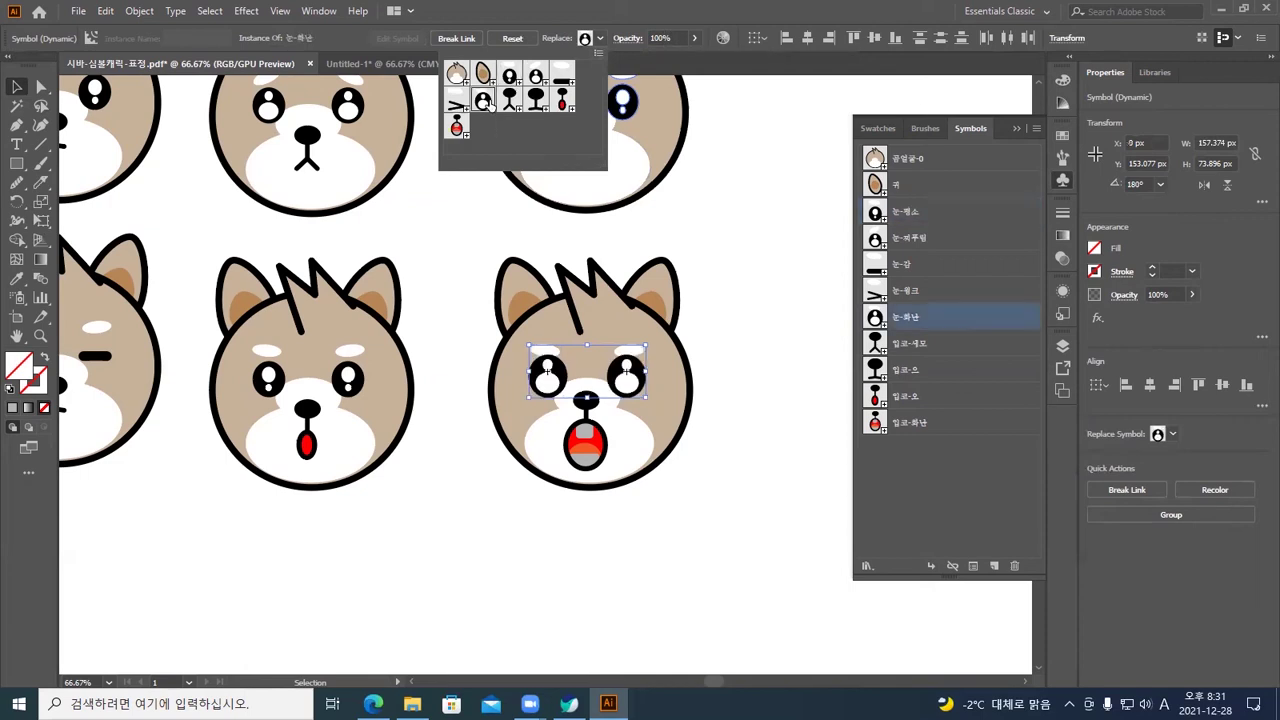
click(794, 260)
click(771, 300)
Open the 눈-화난 symbol from the angry face and raise its white eyebrow ellipse to about Y -46 px
key(a)
key(ctrl+plus)
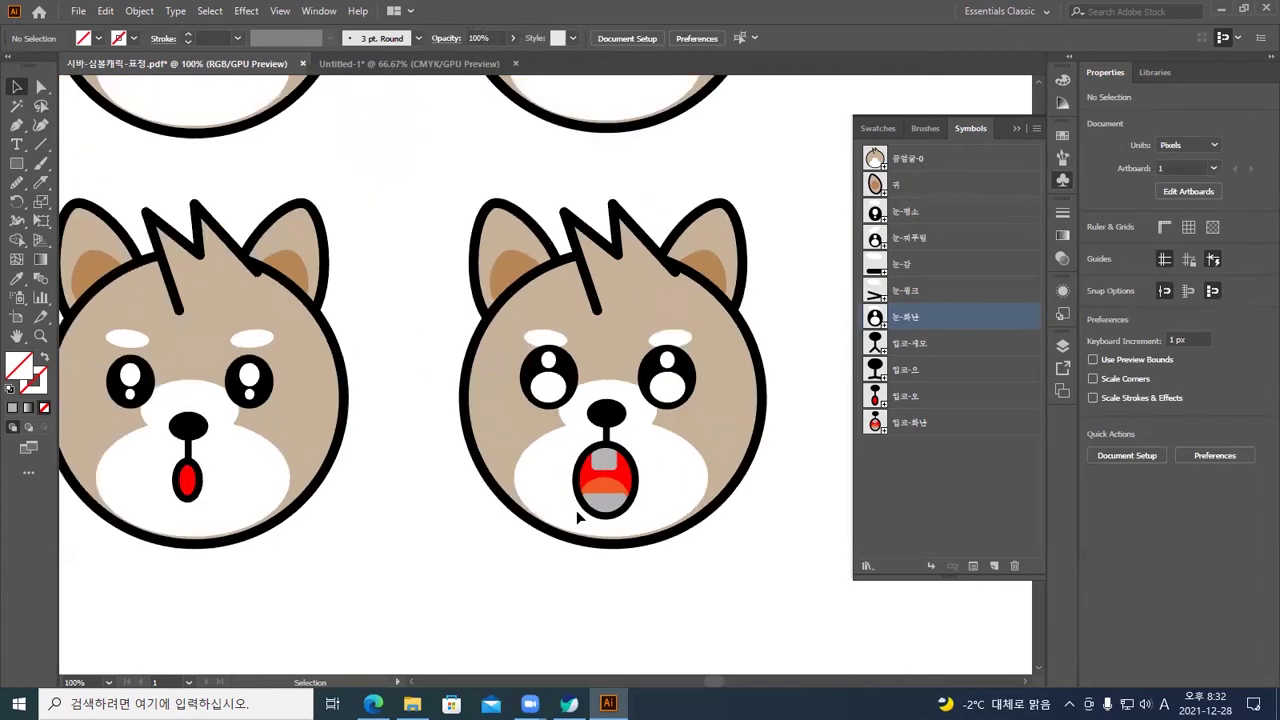
scroll(505, 480, left, 2)
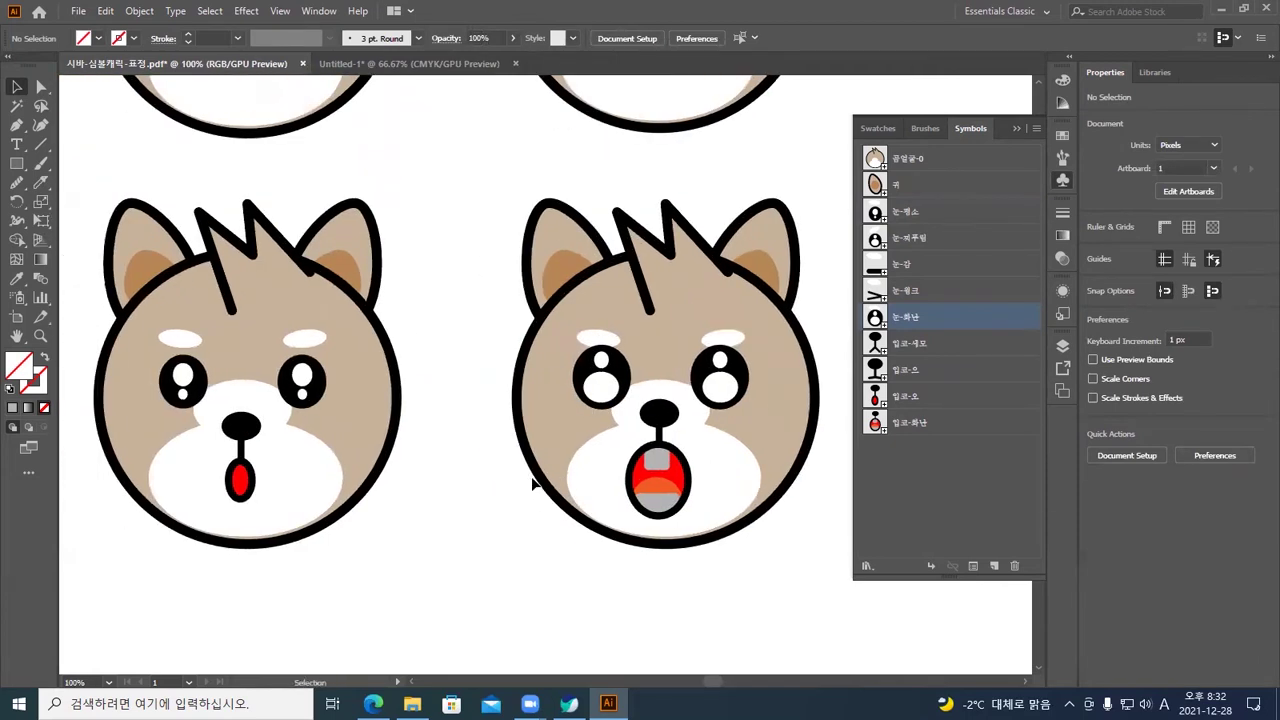
click(585, 372)
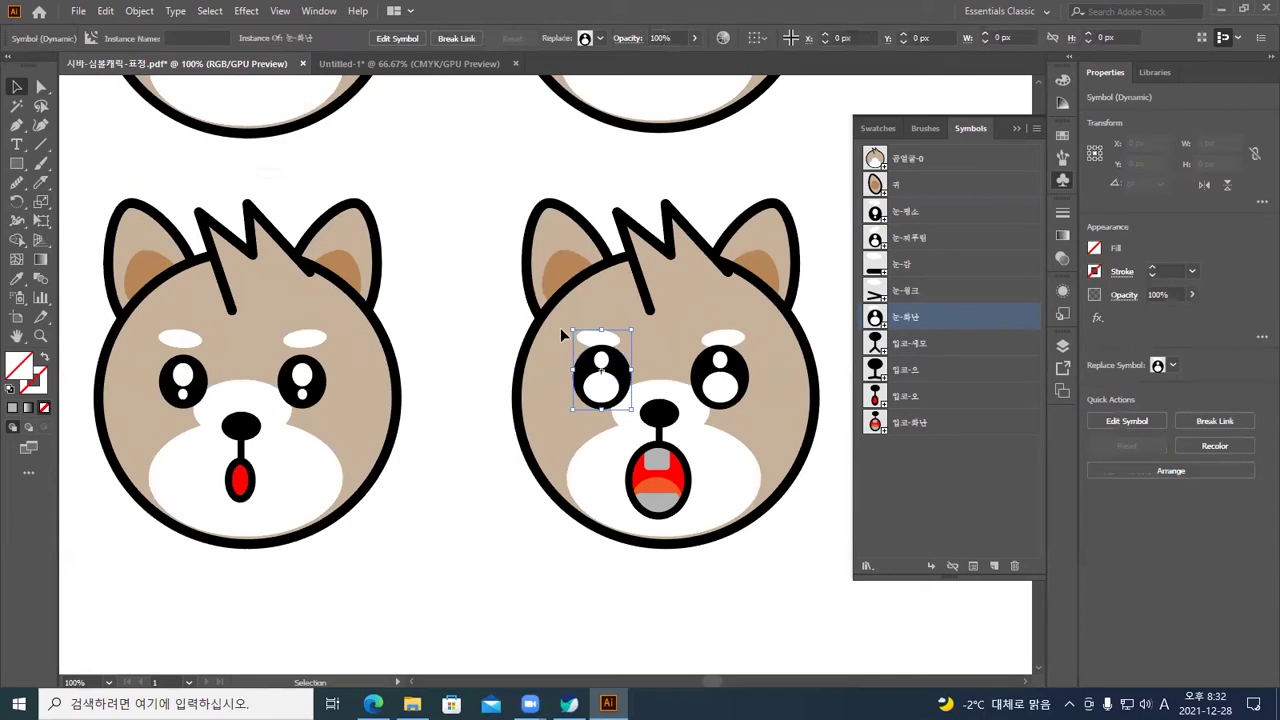
double_click(612, 374)
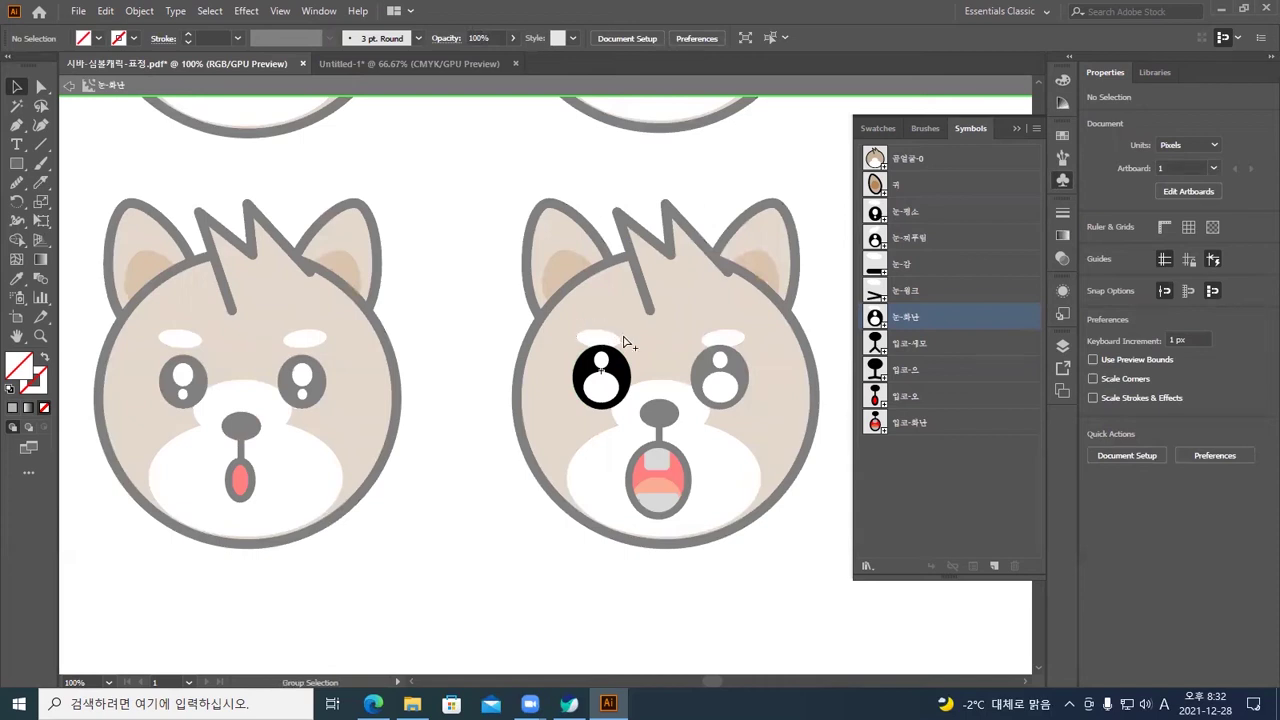
click(594, 336)
click(600, 344)
key(Up)
key(Up)
key(Up)
key(Up)
key(Up)
key(Up)
key(Up)
key(Up)
key(Up)
key(Up)
key(Up)
key(Up)
key(Up)
key(Up)
key(Up)
key(Up)
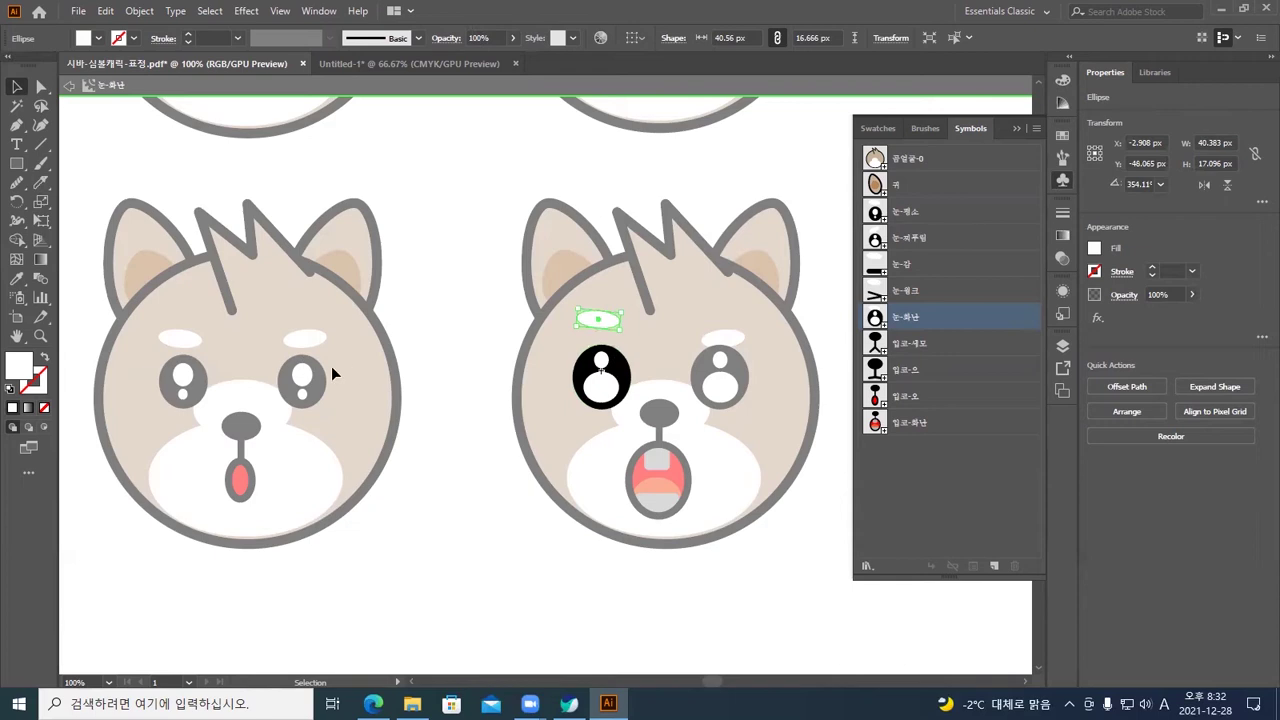
Nudge the round eye group up 4 px in the 눈-화난 symbol and exit symbol editing
click(603, 384)
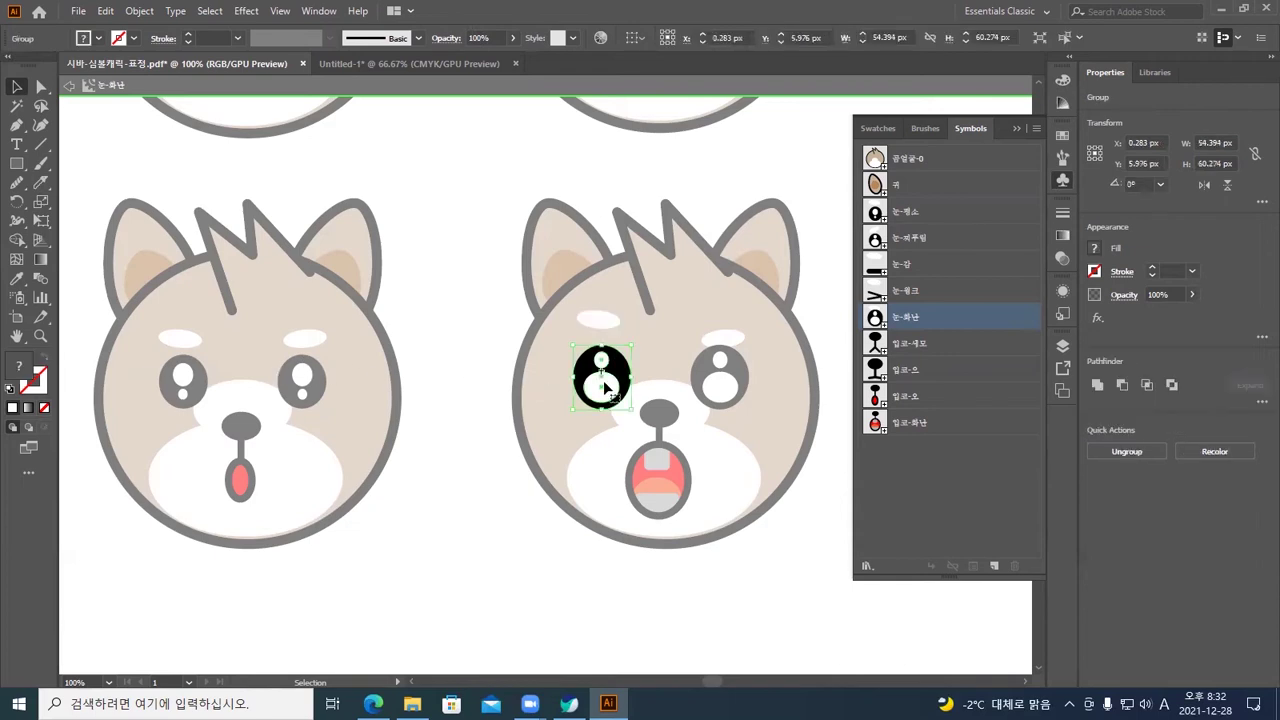
key(Up)
key(Up)
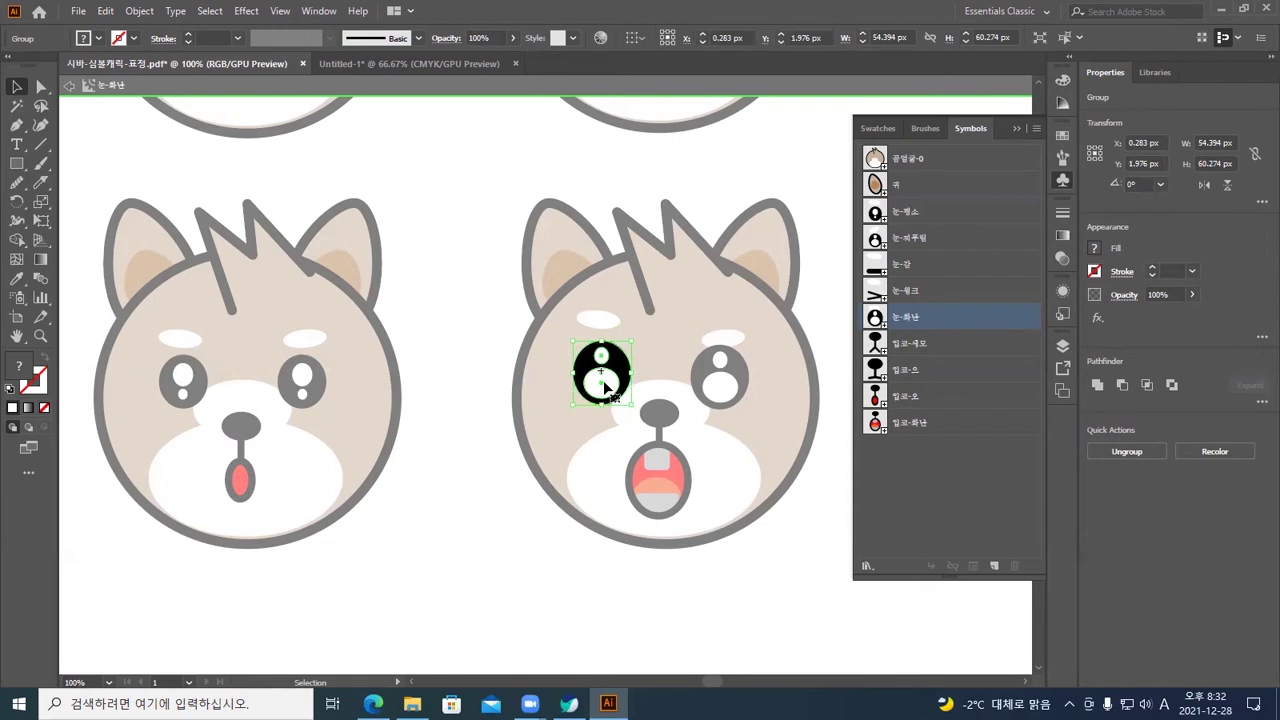
double_click(472, 446)
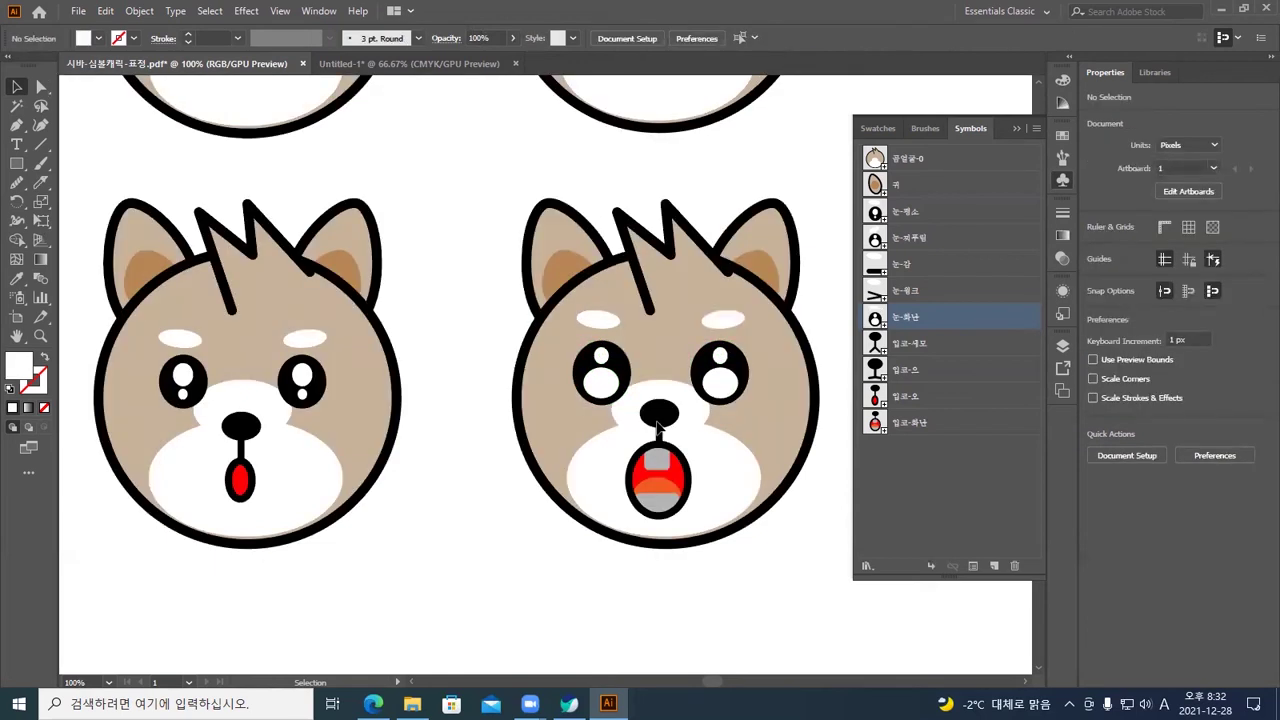
Open the 입코-화난 symbol from the angry face and nudge its nose and connecting-line group up 4 px
double_click(655, 462)
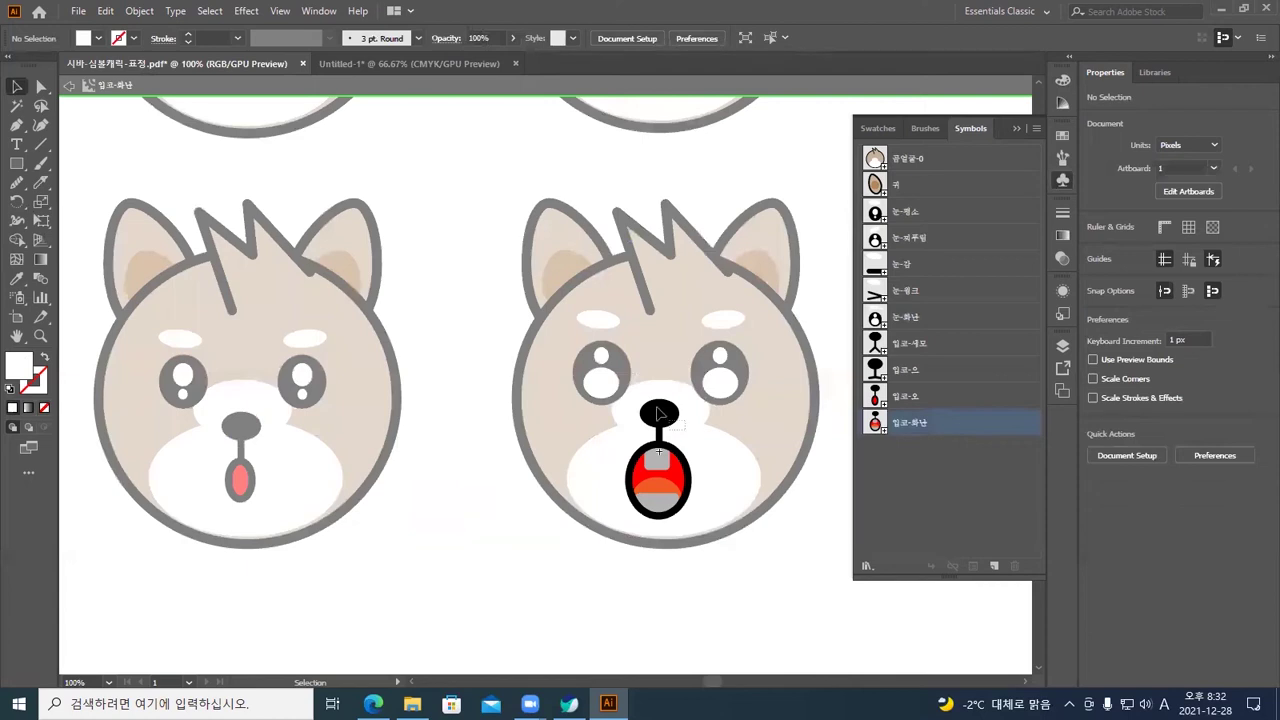
click(658, 405)
drag(665, 412, 689, 418)
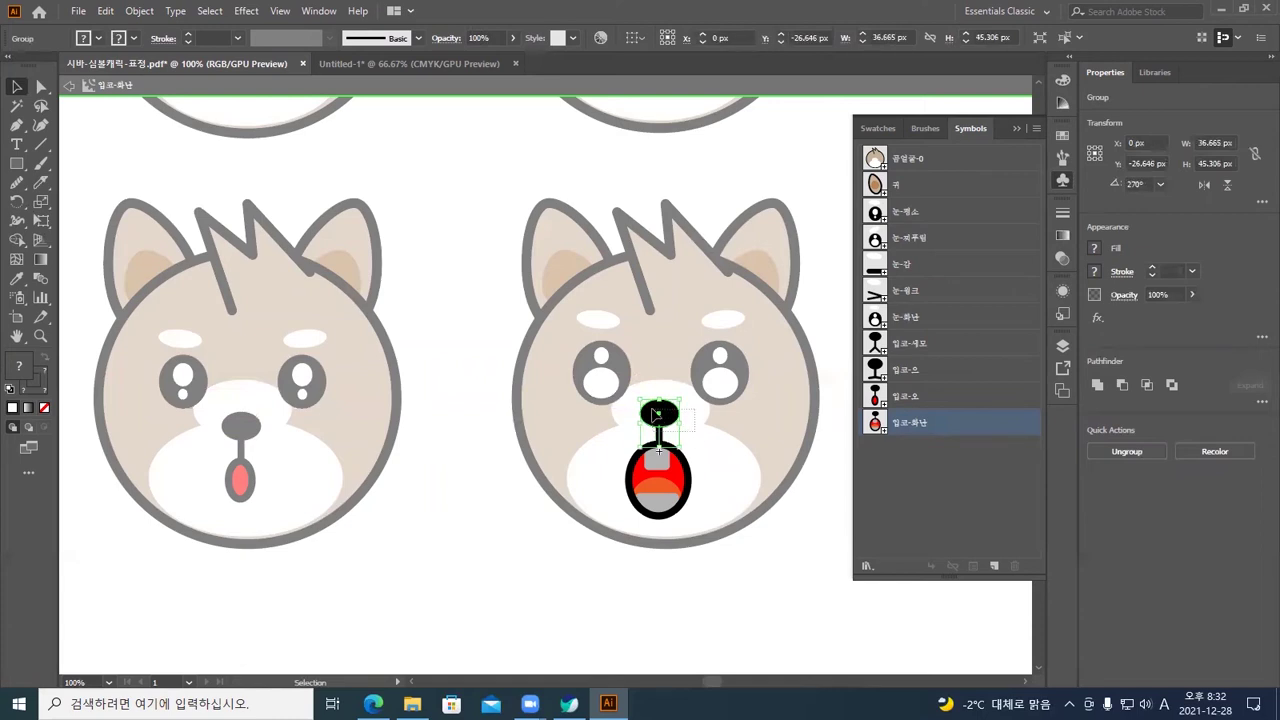
key(Up)
key(Up)
click(700, 428)
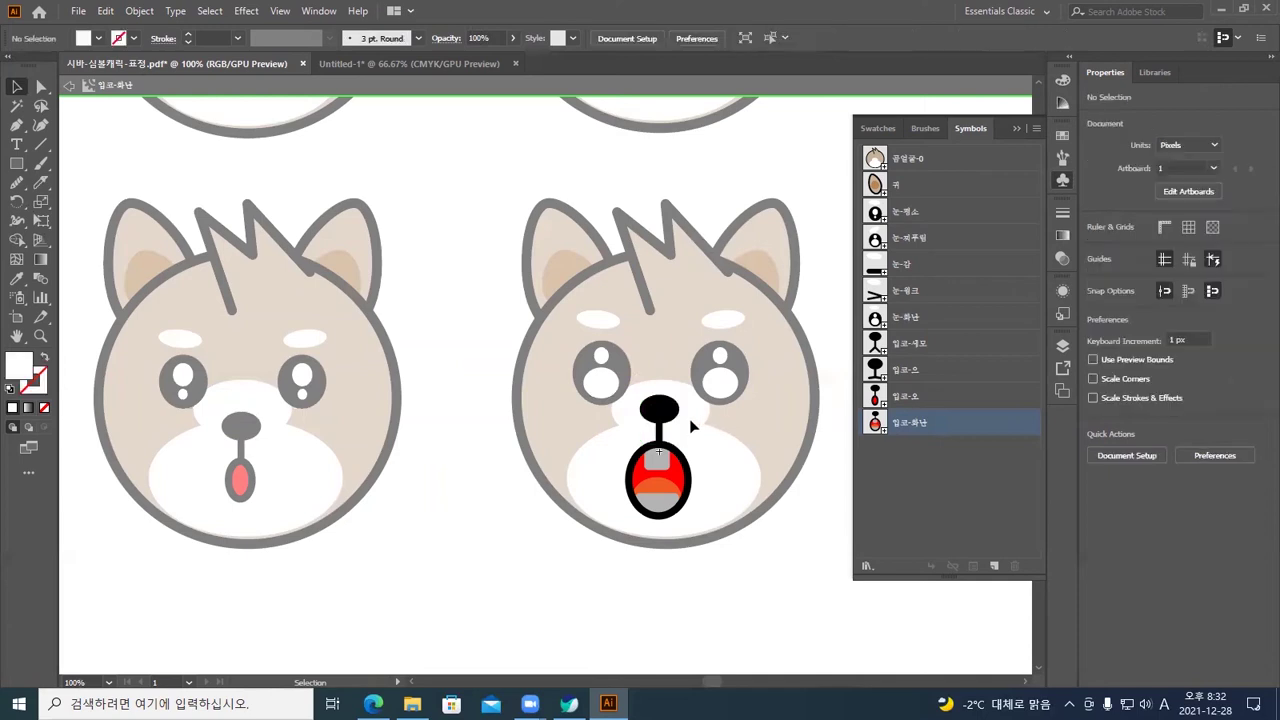
Scale the black nose ellipse inside the 입코-화난 symbol uniformly to 120% and exit symbol editing
click(659, 432)
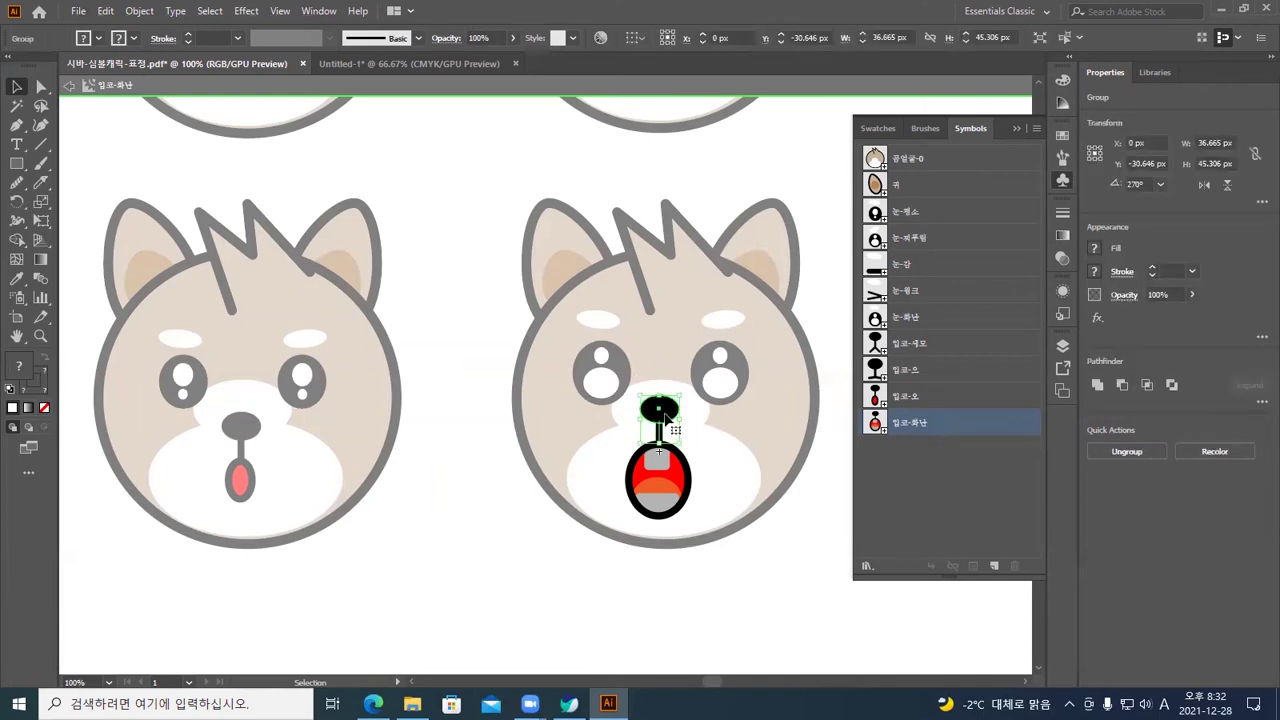
double_click(665, 418)
click(660, 412)
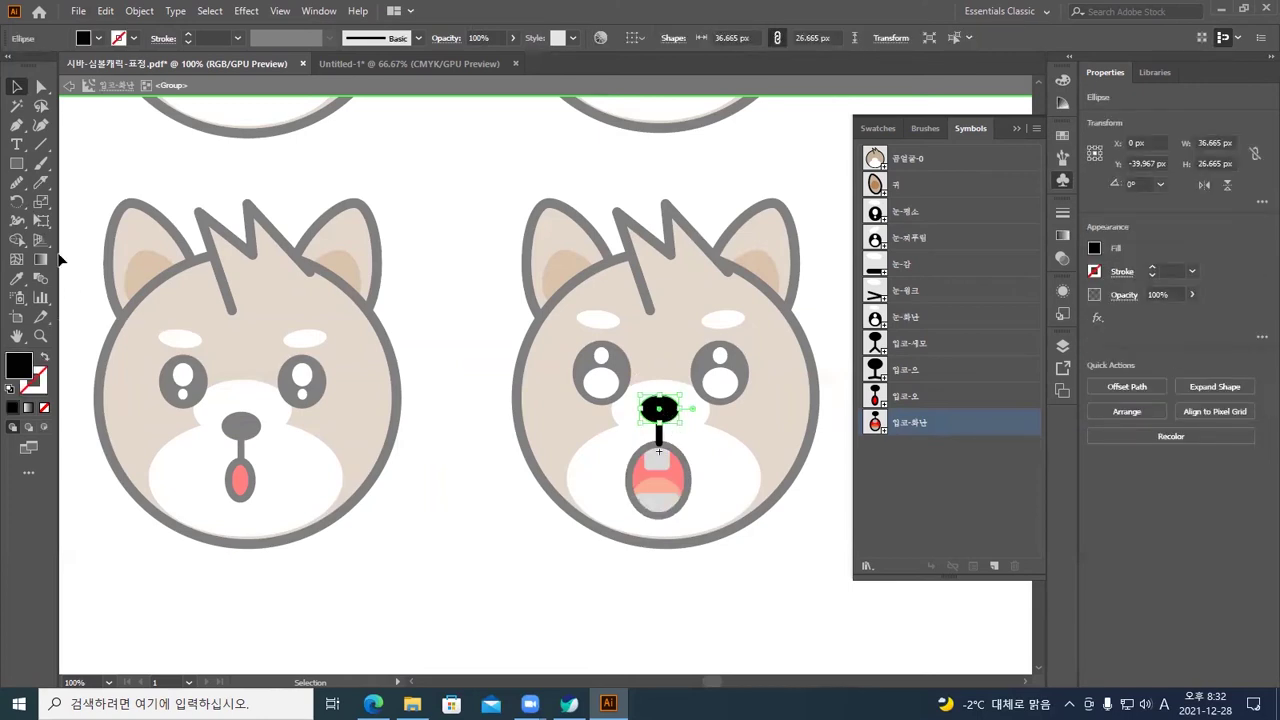
click(43, 202)
double_click(43, 202)
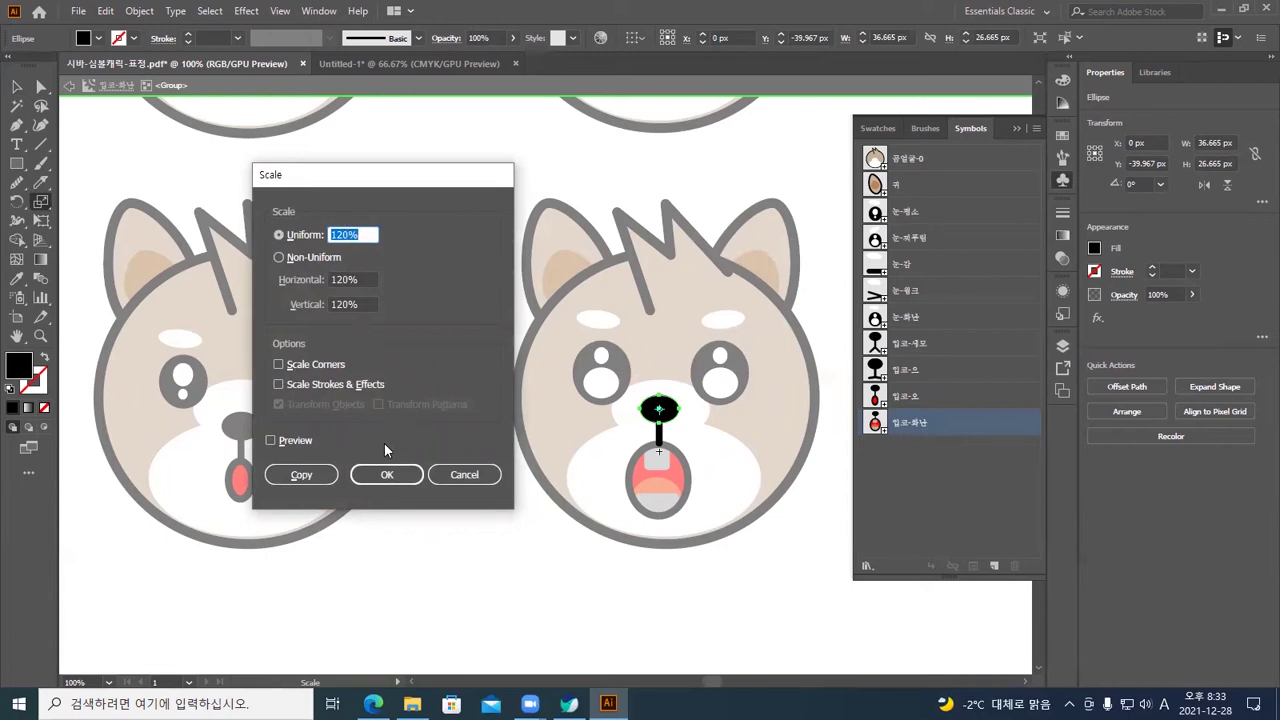
click(387, 477)
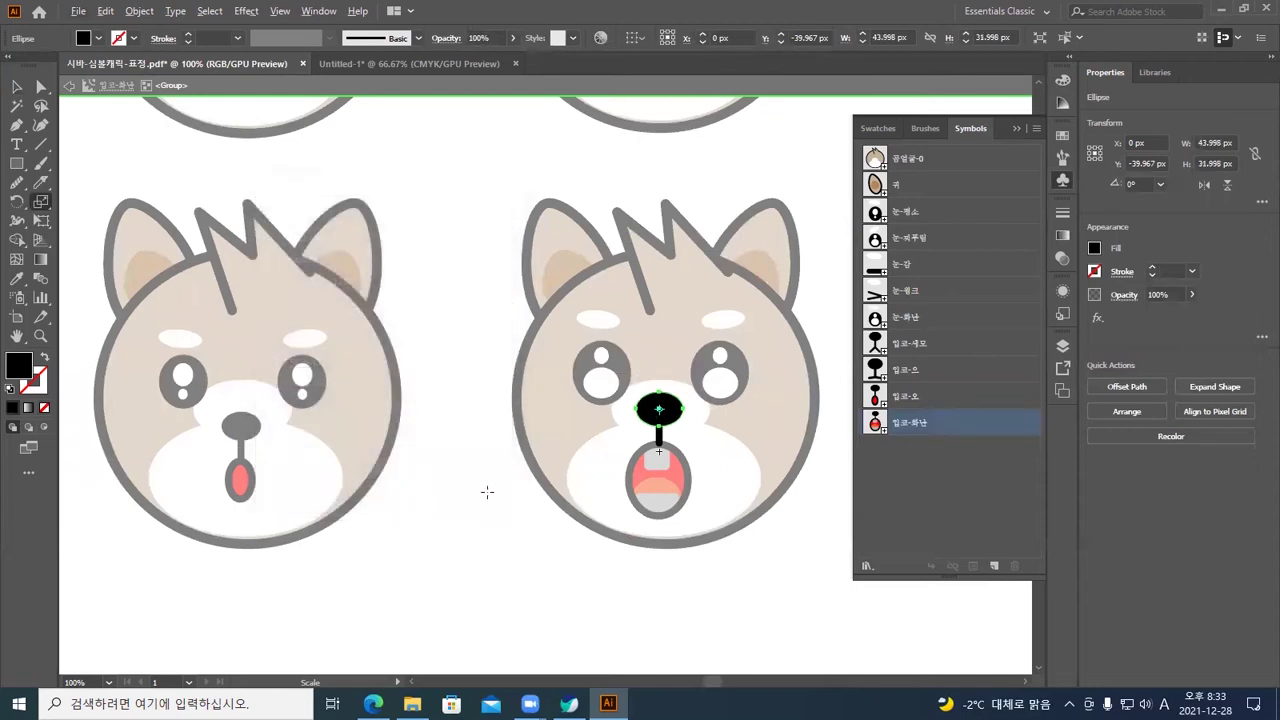
key(v)
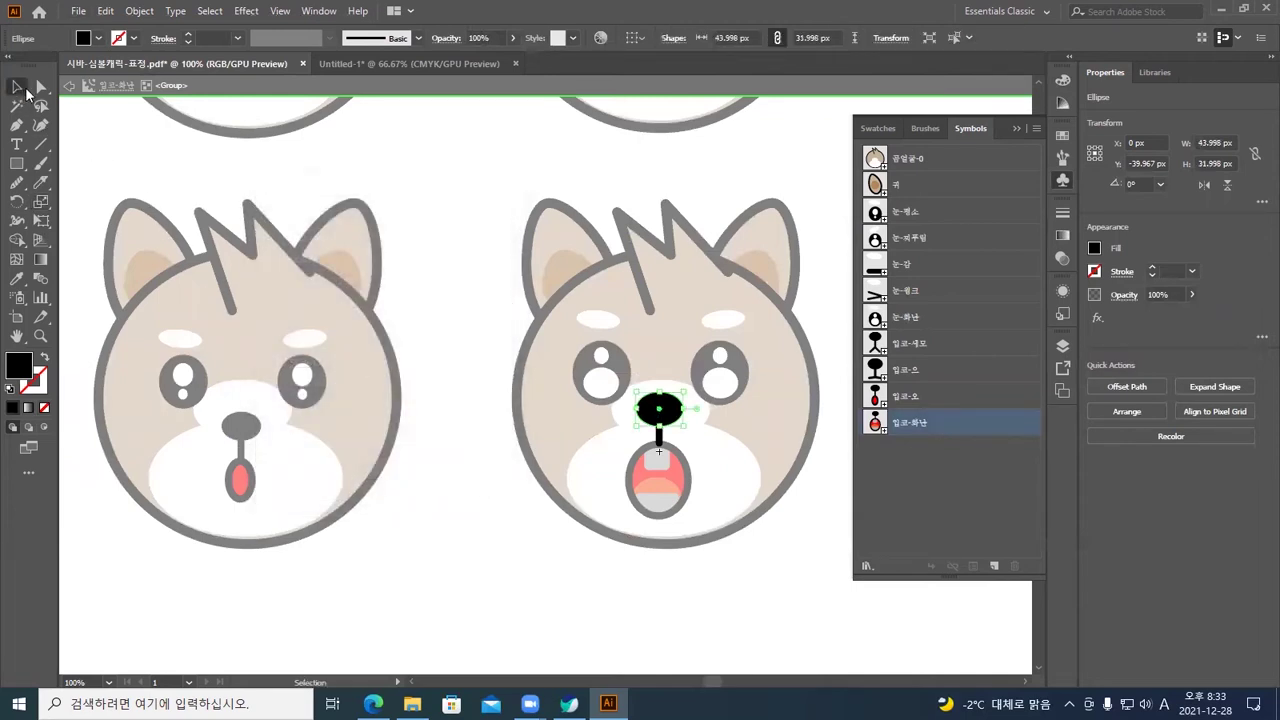
double_click(435, 316)
Compare the angry face's eye instances with the regular eyes on the neighbouring open-mouthed face
click(318, 382)
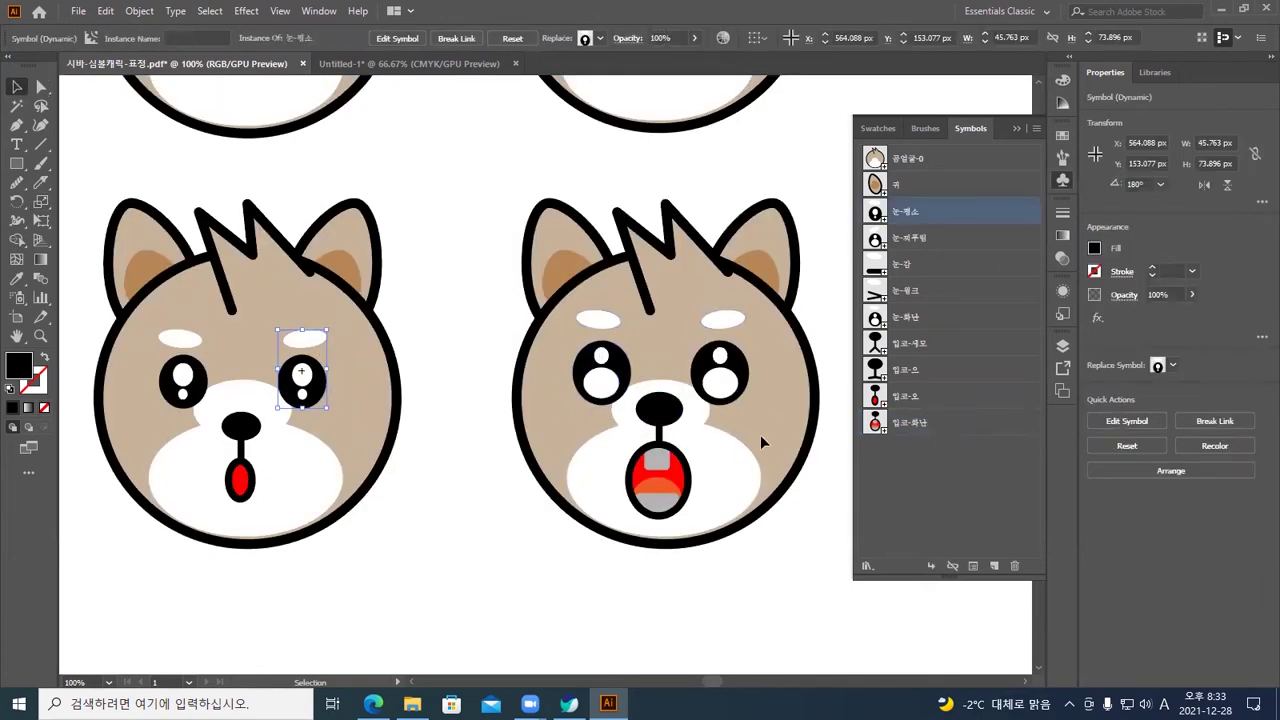
click(738, 392)
click(608, 384)
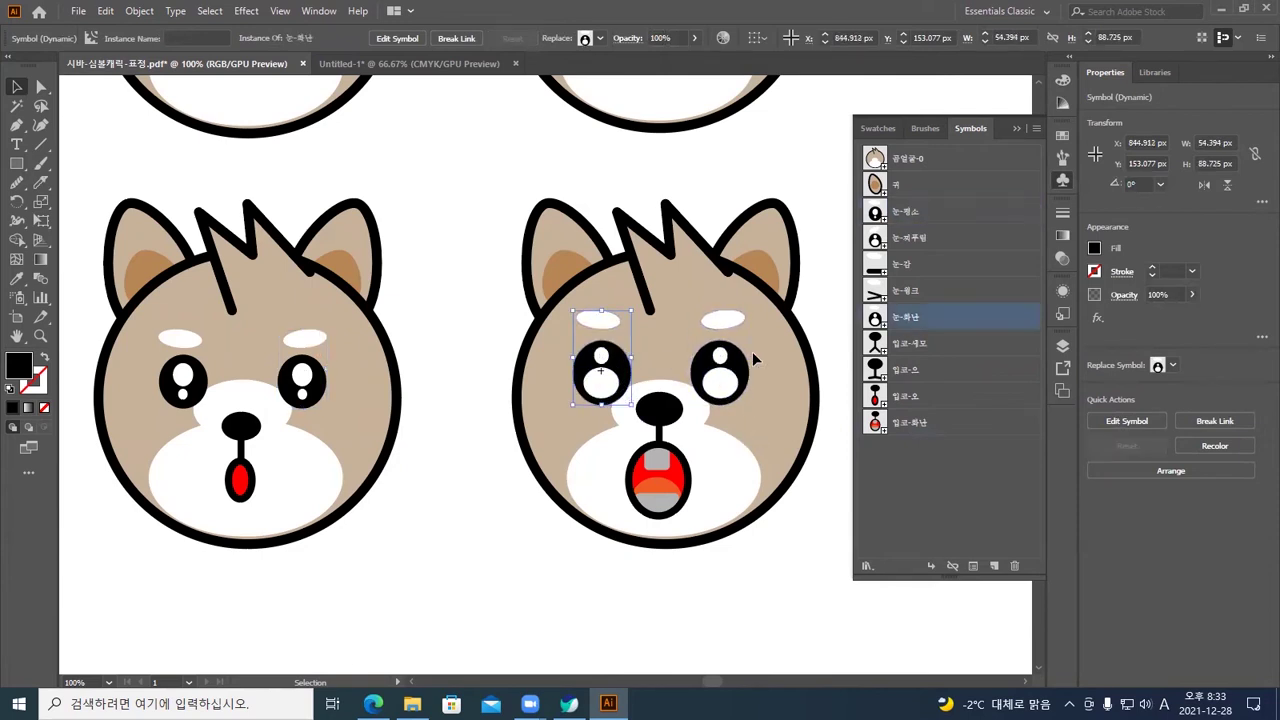
click(466, 490)
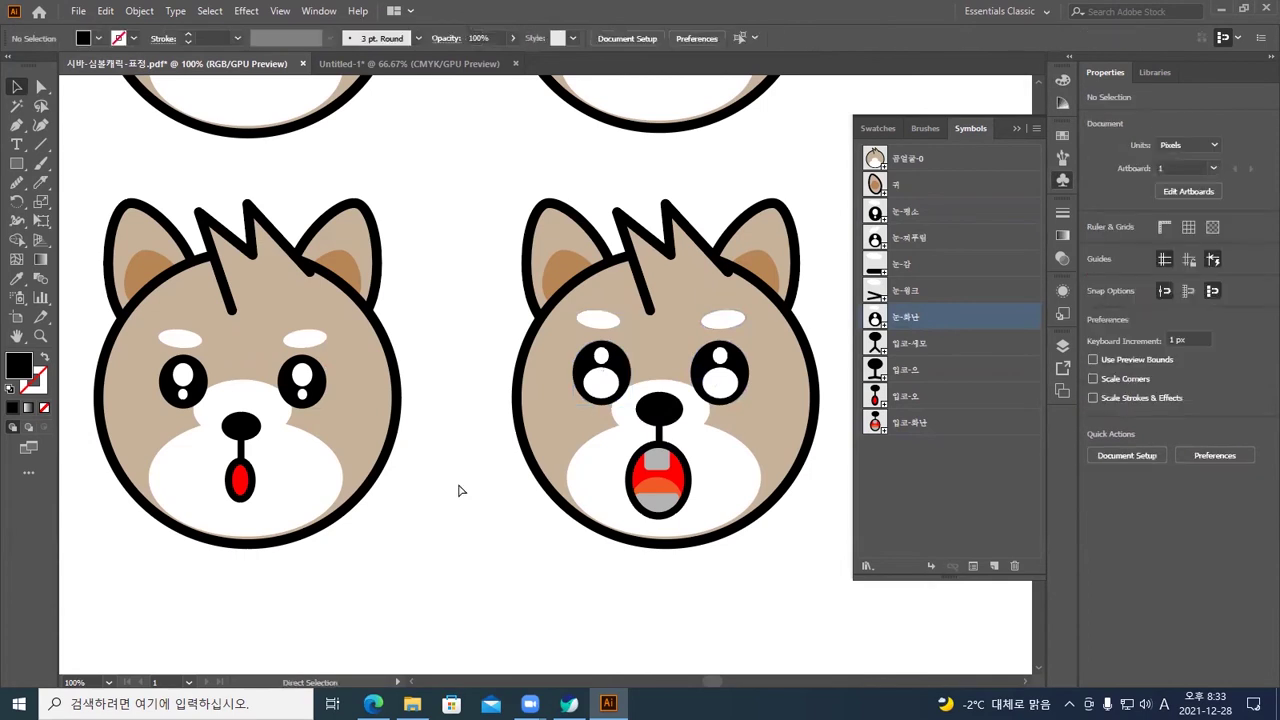
scroll(461, 490, down, 2)
scroll(461, 490, up, 3)
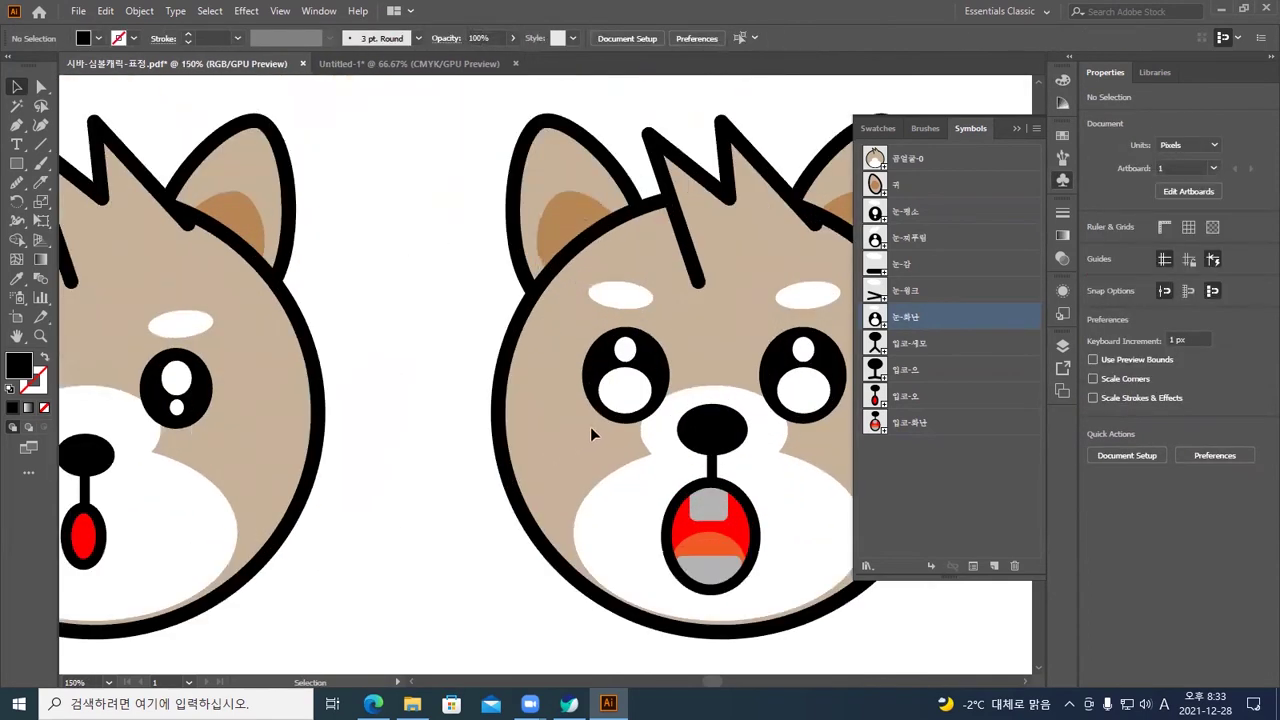
click(608, 414)
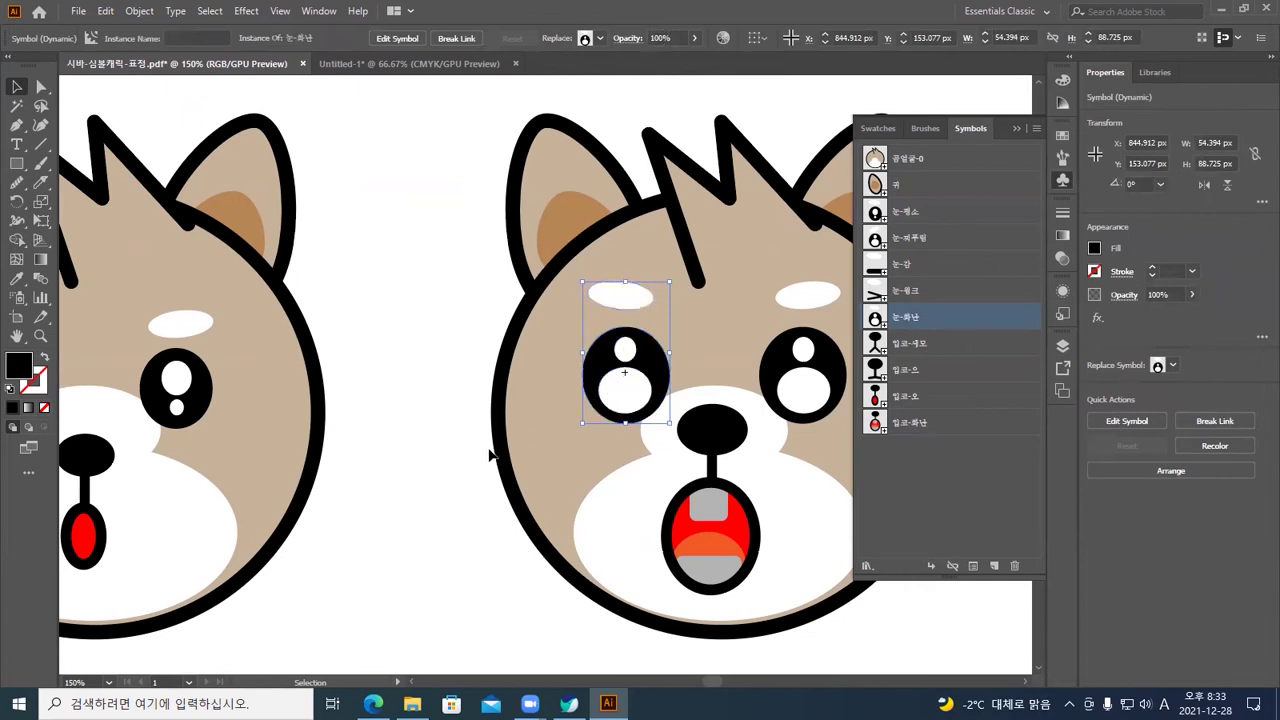
click(419, 468)
Draw a tall rectangle about 195 by 495 px in the empty area beside the angry face
key(ctrl+minus)
key(ctrl+minus)
key(ctrl+minus)
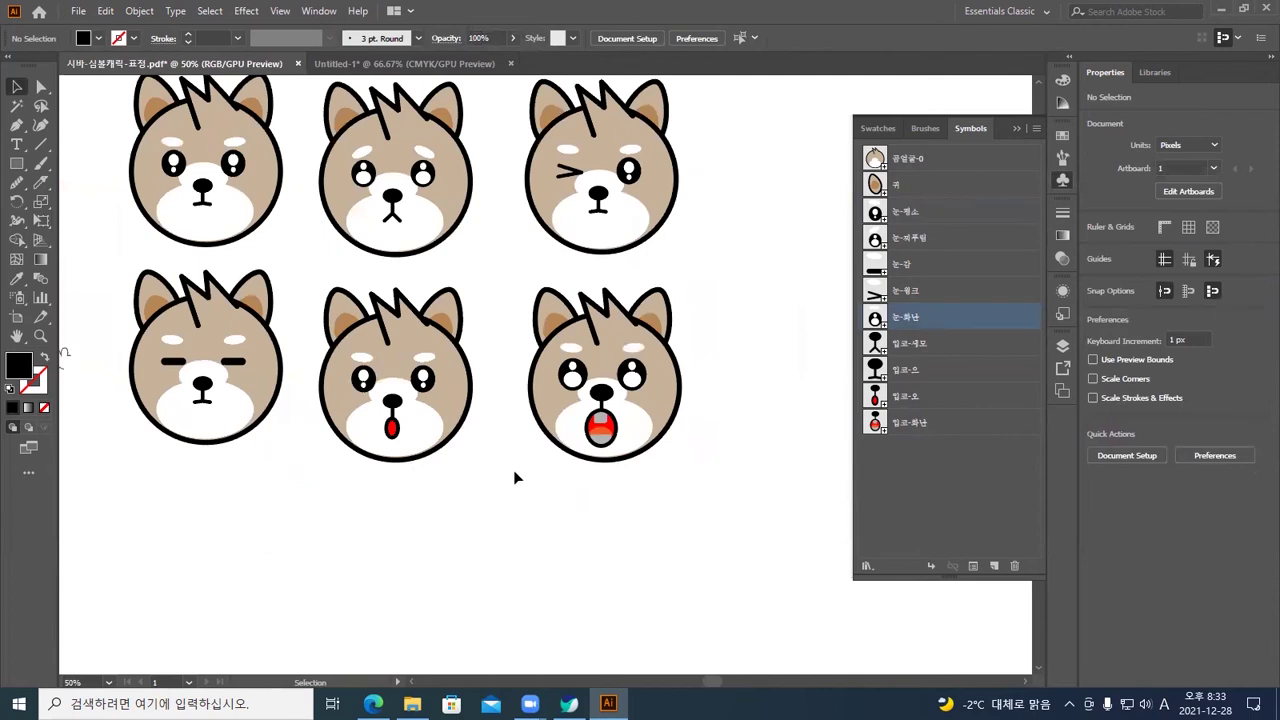
drag(600, 472, 491, 486)
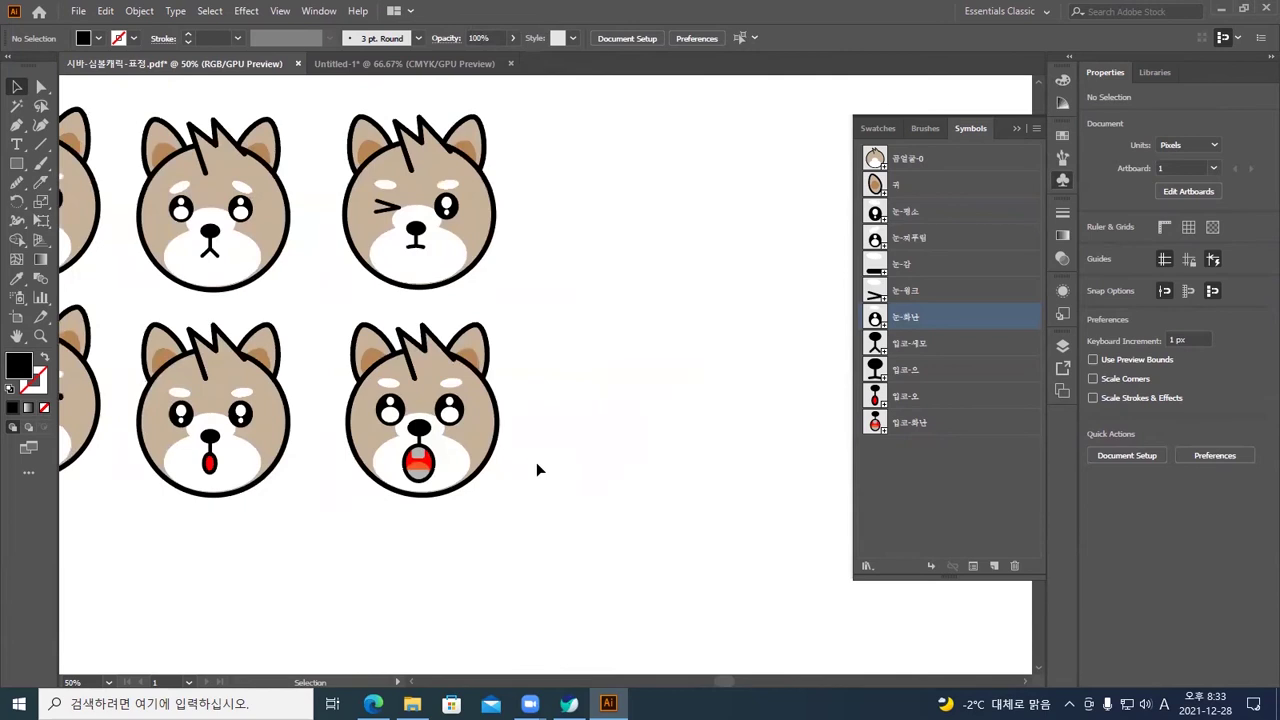
click(16, 163)
drag(370, 281, 459, 283)
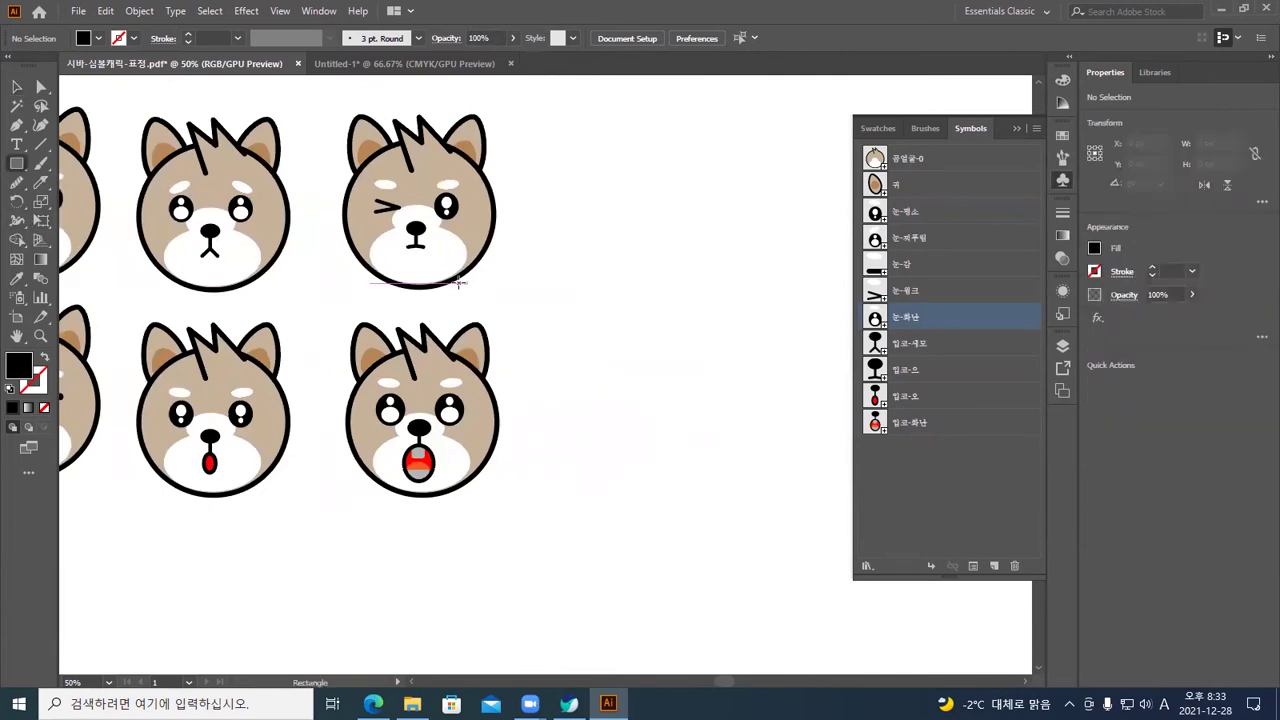
drag(618, 228, 722, 491)
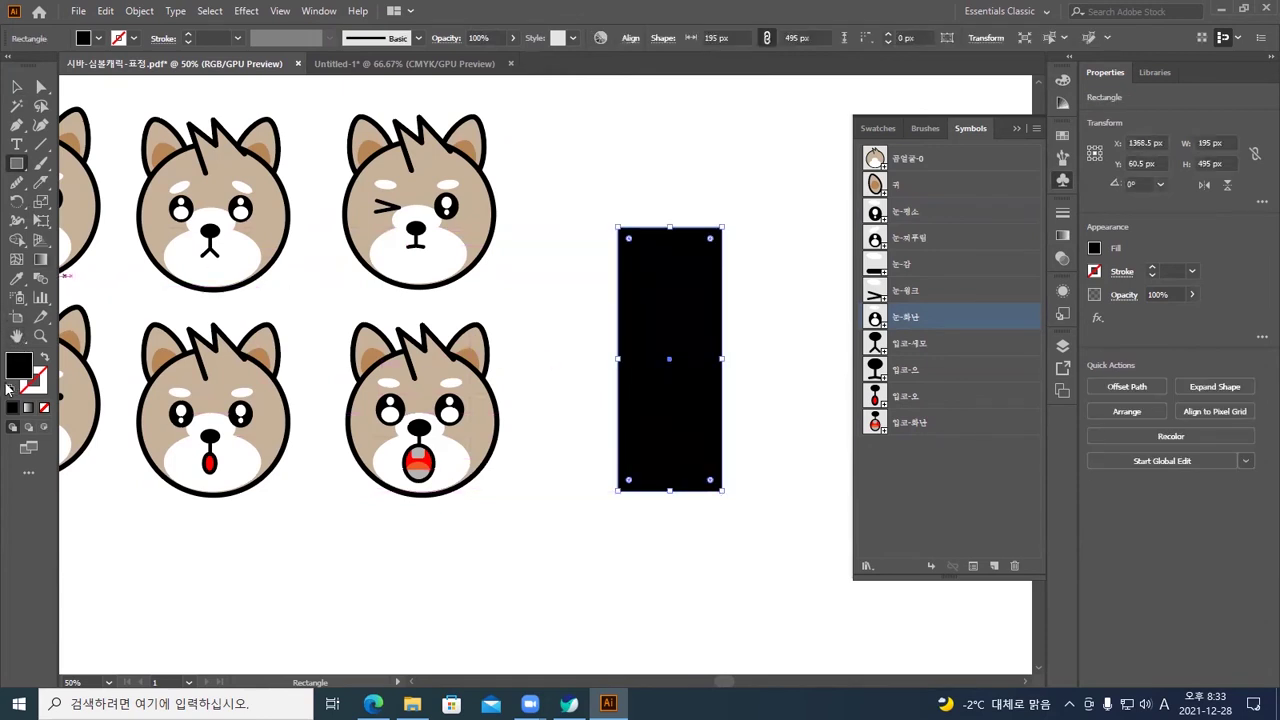
Give the rectangle a black 8 pt stroke and a brown R=140 G=98 B=57 fill, and clear the selection
click(10, 386)
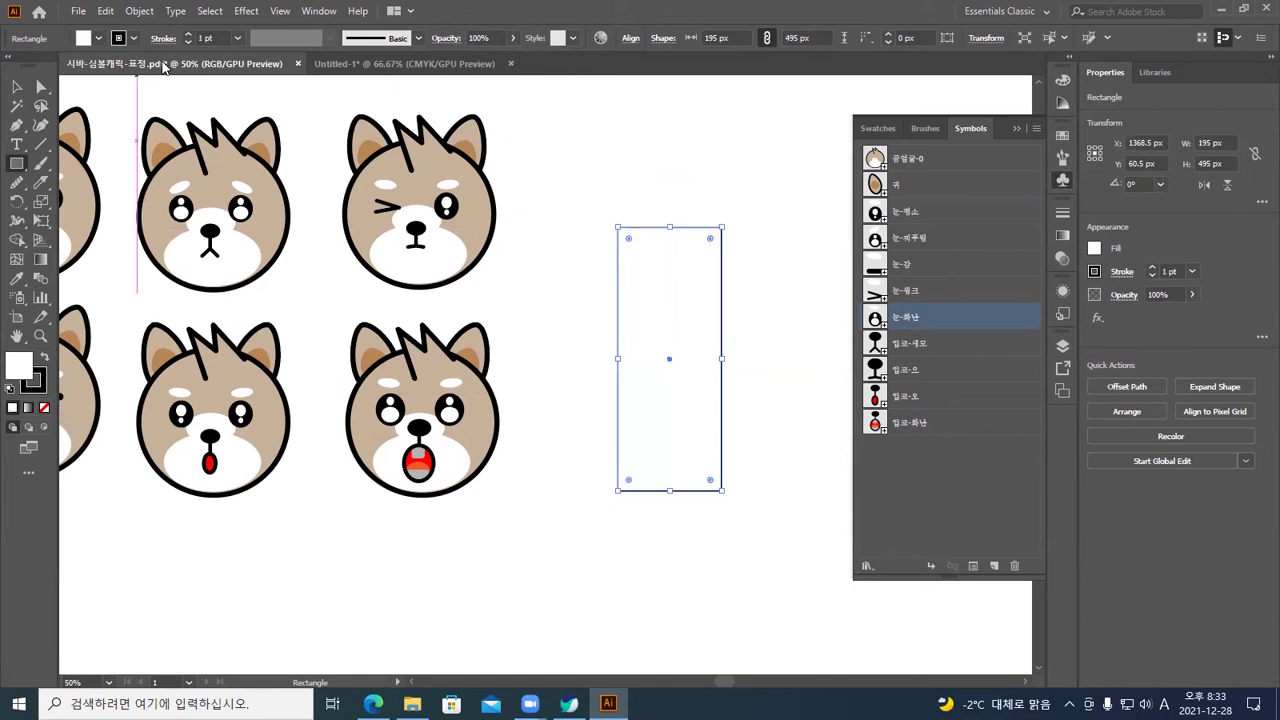
click(187, 35)
click(187, 35)
click(187, 35)
click(187, 35)
click(187, 35)
click(187, 35)
click(187, 35)
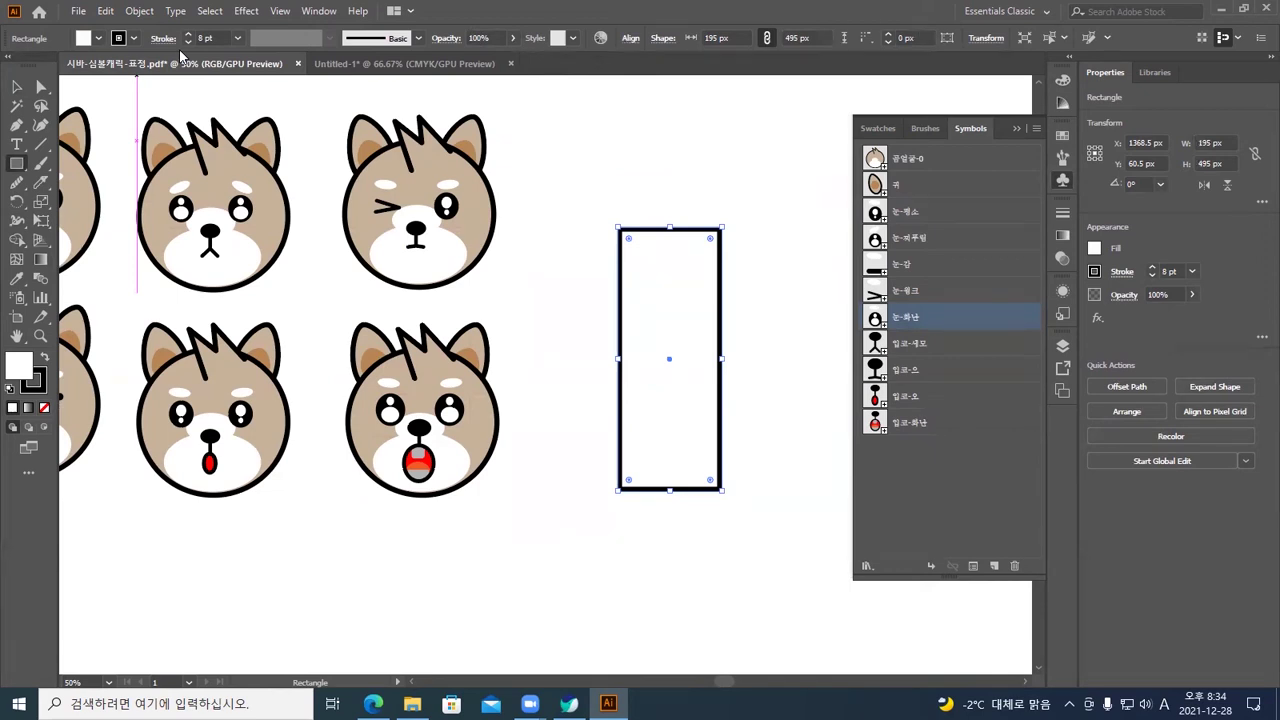
click(98, 40)
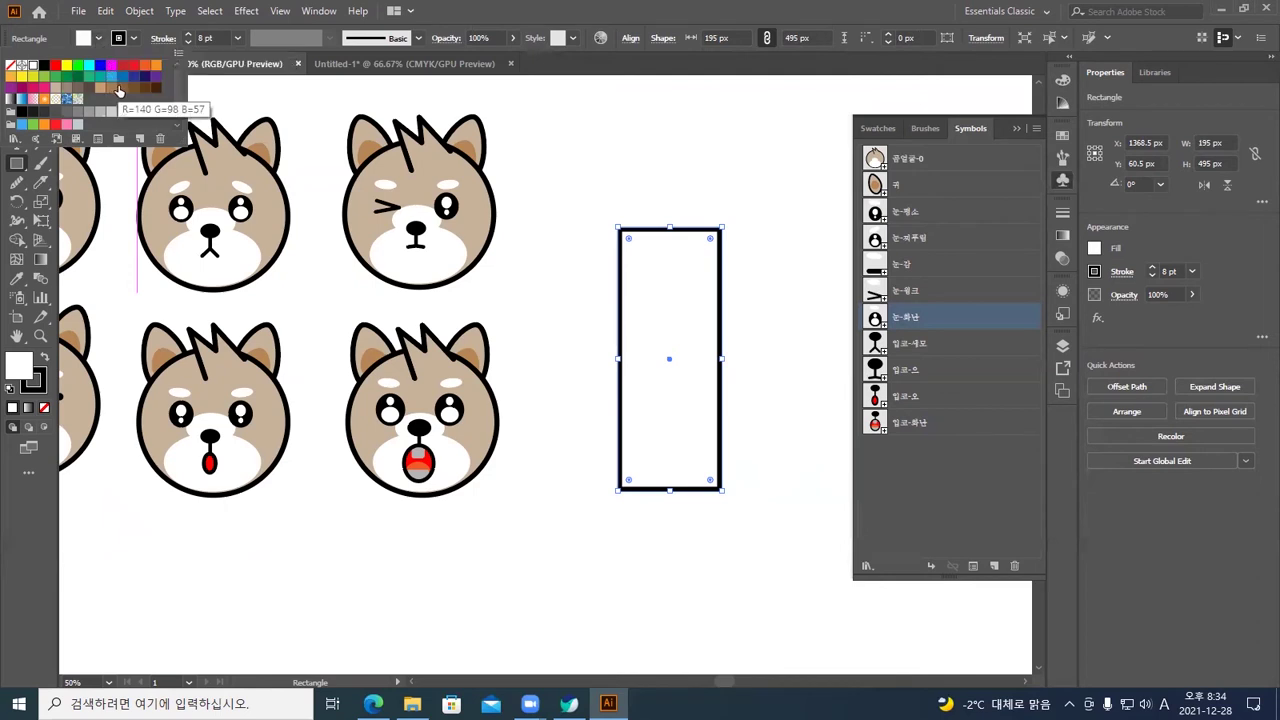
click(120, 91)
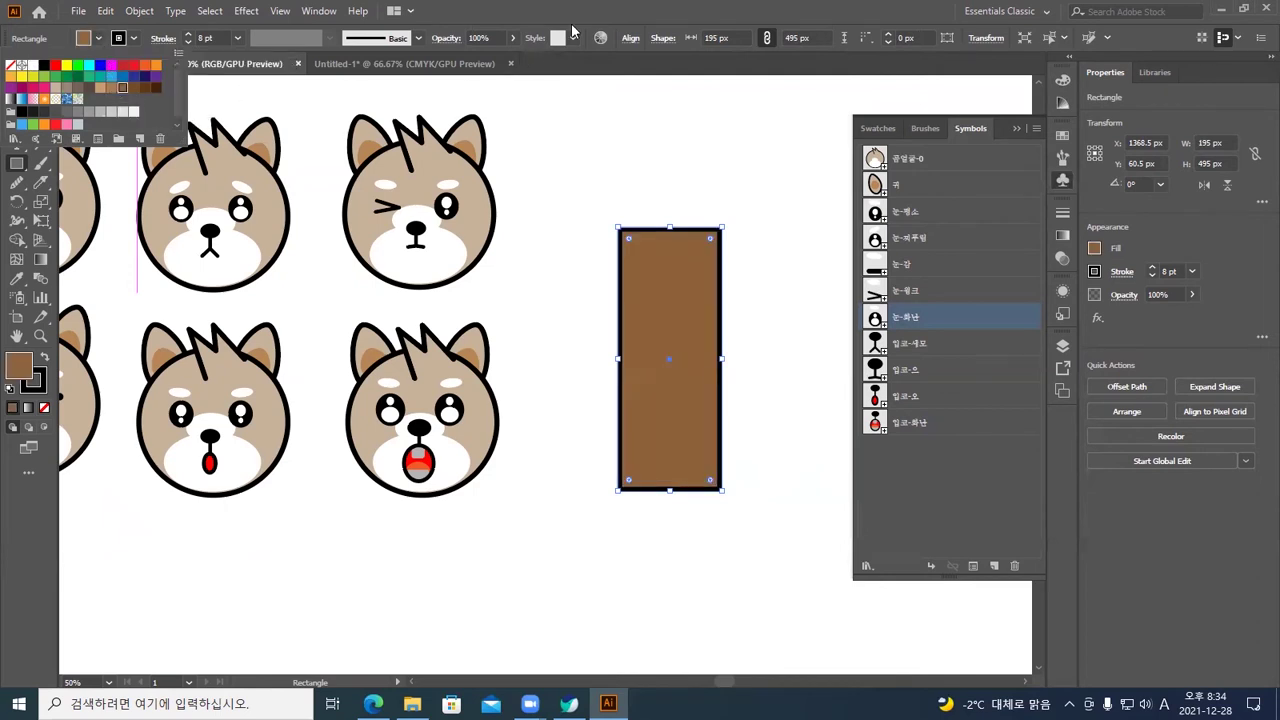
click(17, 87)
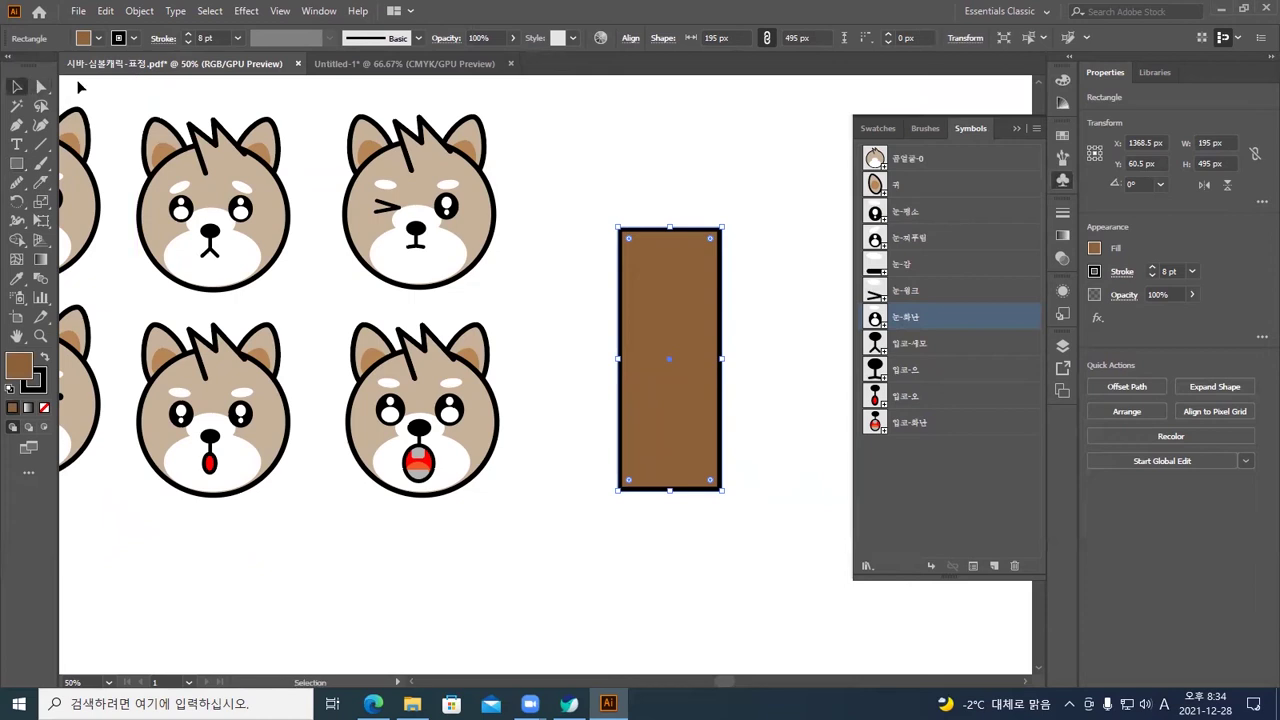
click(739, 500)
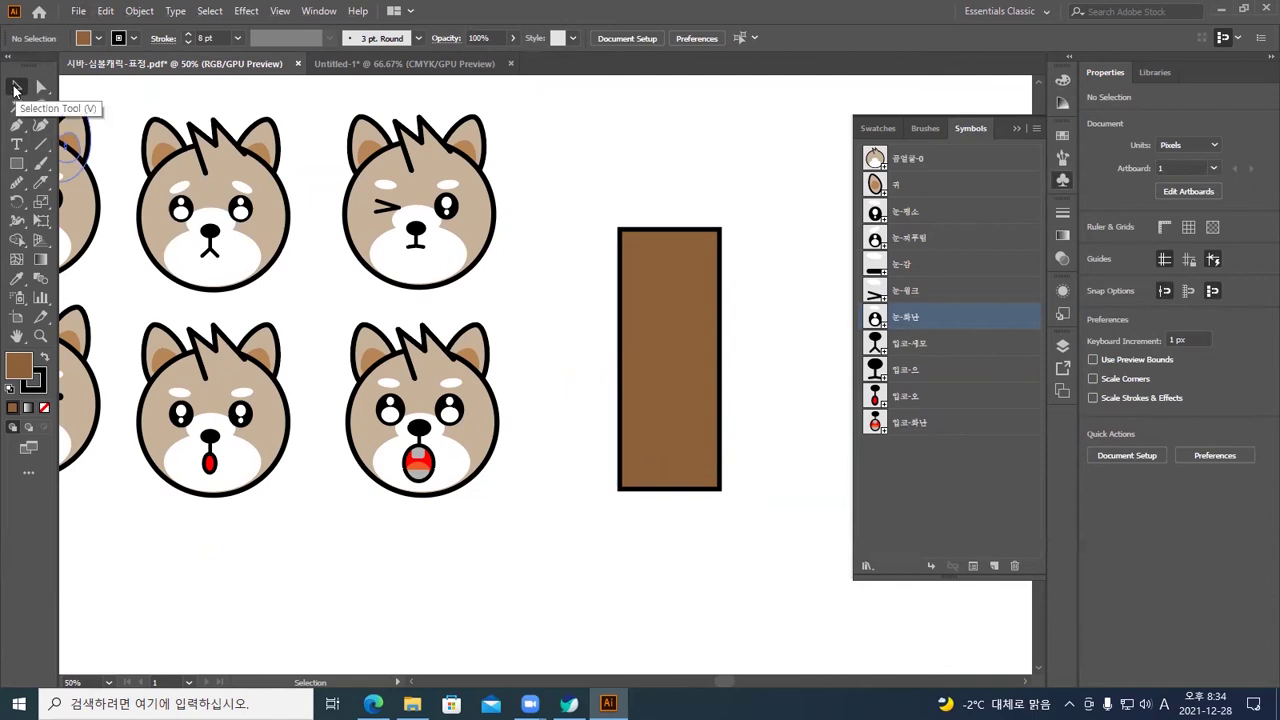
Enlarge the brown rectangle about its center to about 307 by 573 px and deselect it
click(692, 390)
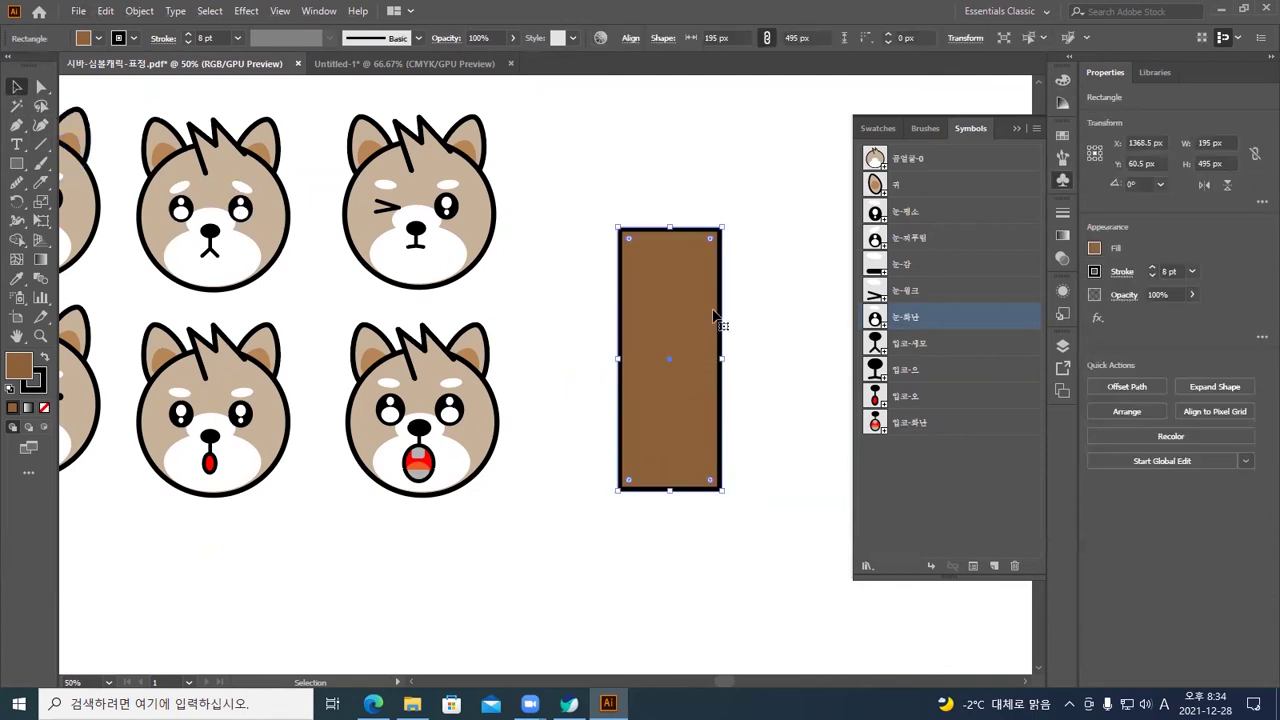
drag(724, 228, 758, 199)
click(789, 260)
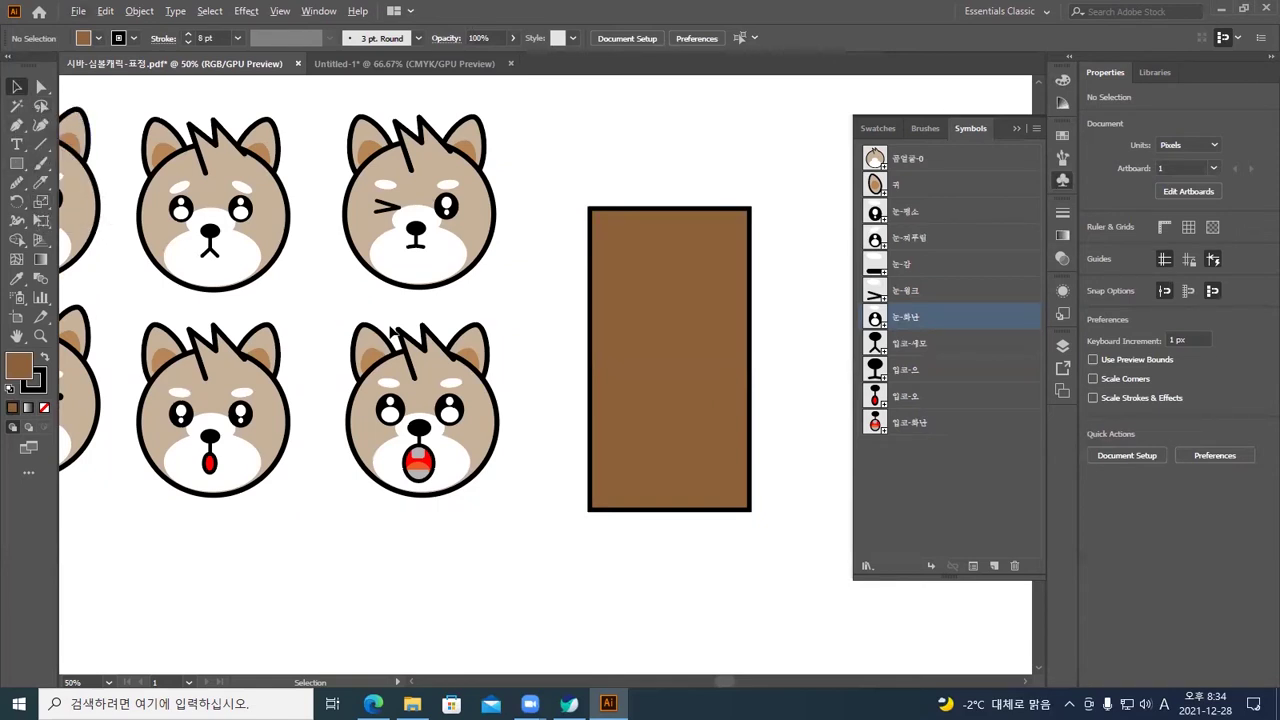
Scale the brown rectangle uniformly to 110%, toggling the preview to compare sizes before applying
click(662, 345)
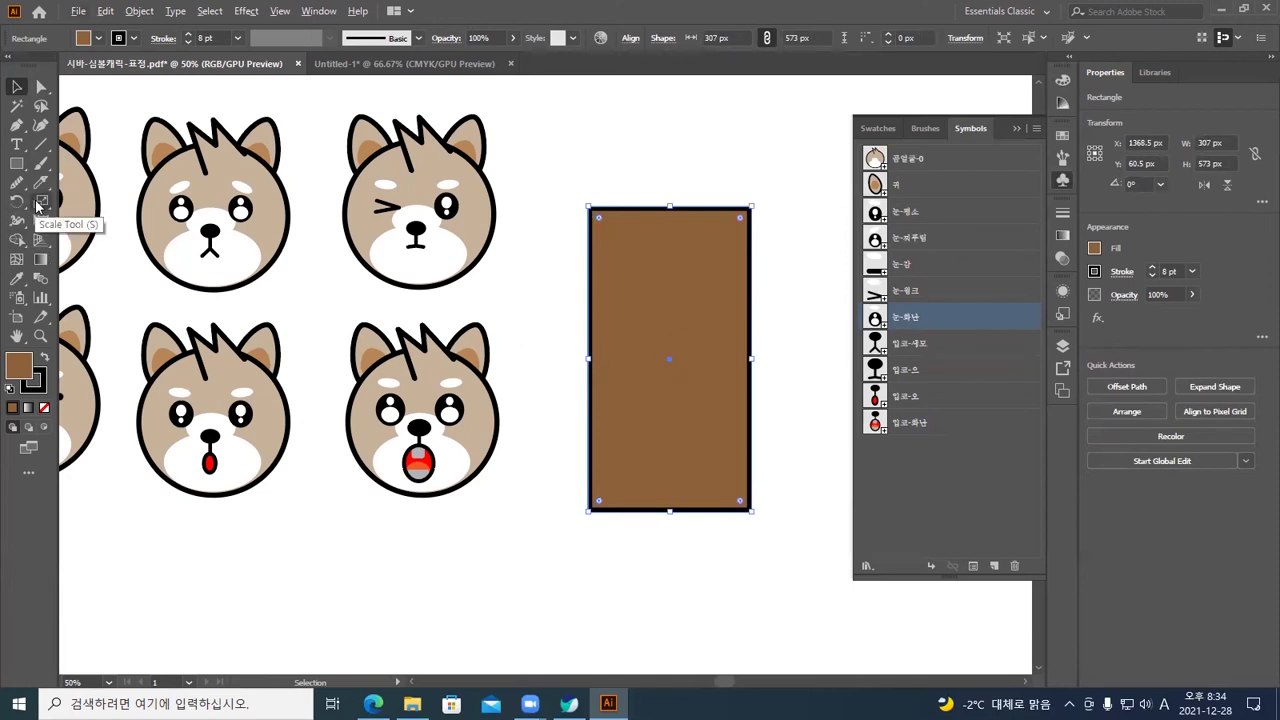
double_click(37, 204)
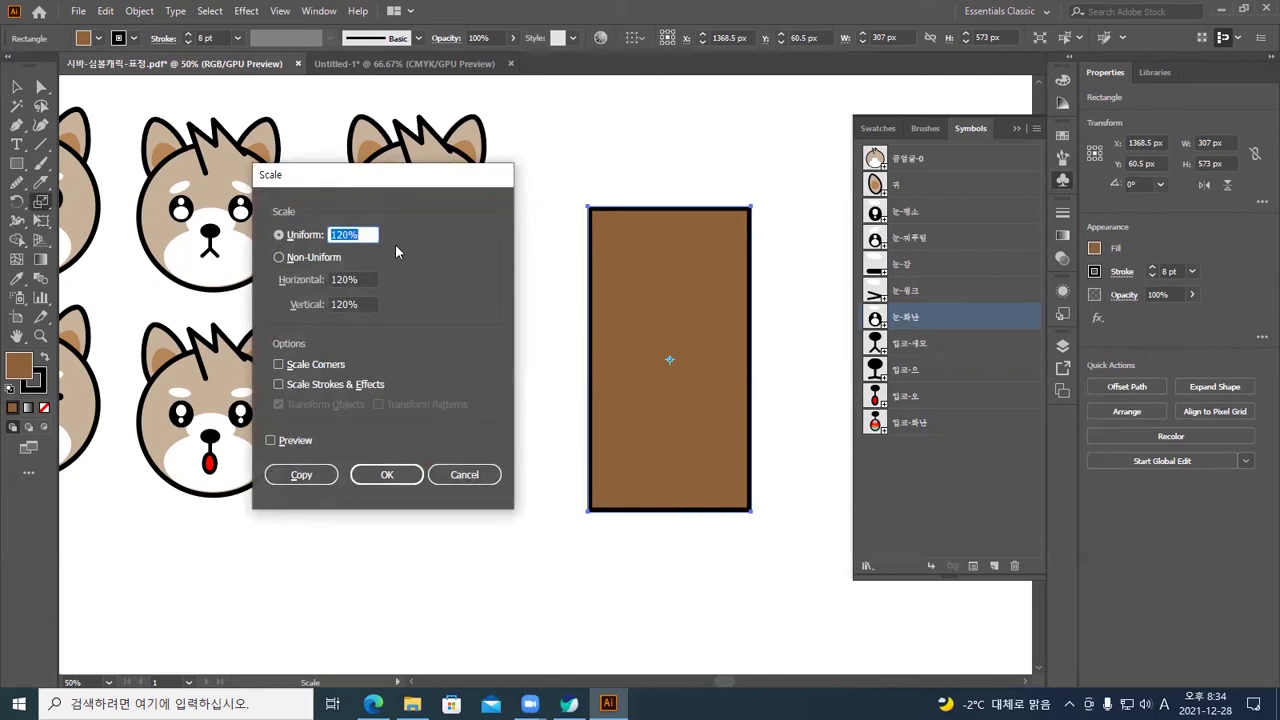
text(110)
click(270, 441)
click(270, 441)
click(270, 441)
click(270, 441)
click(270, 441)
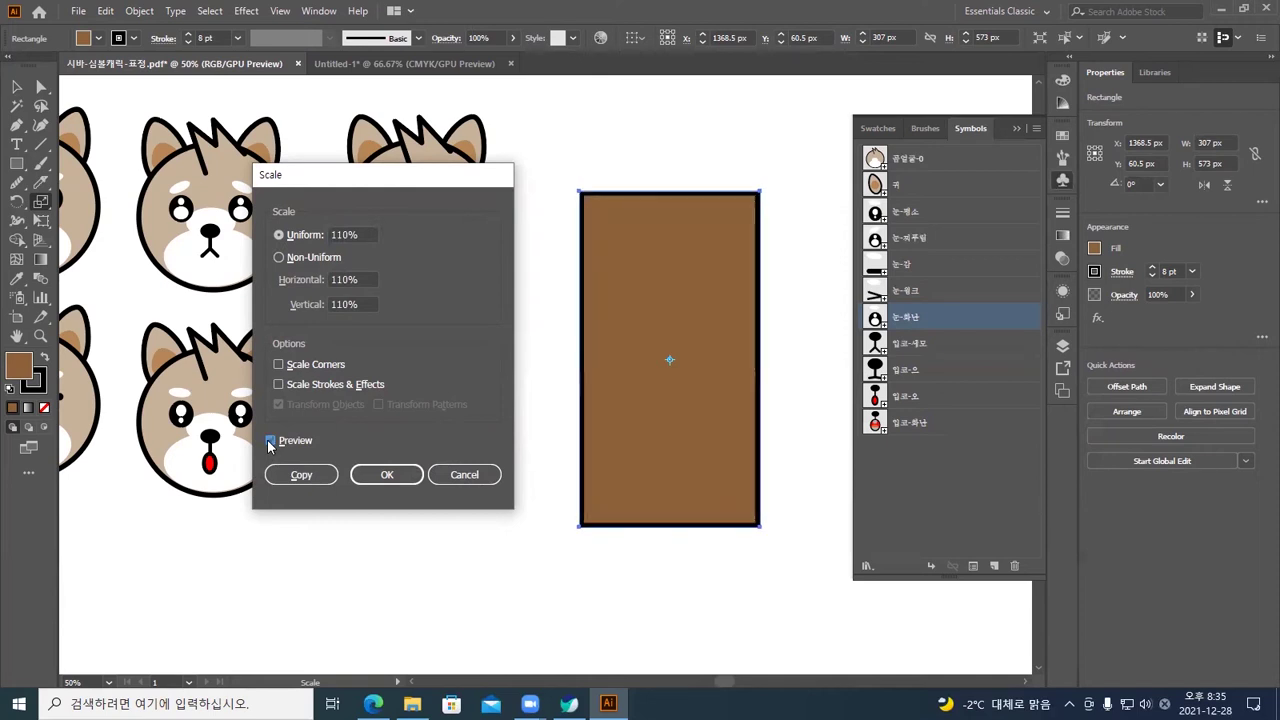
click(270, 441)
click(270, 441)
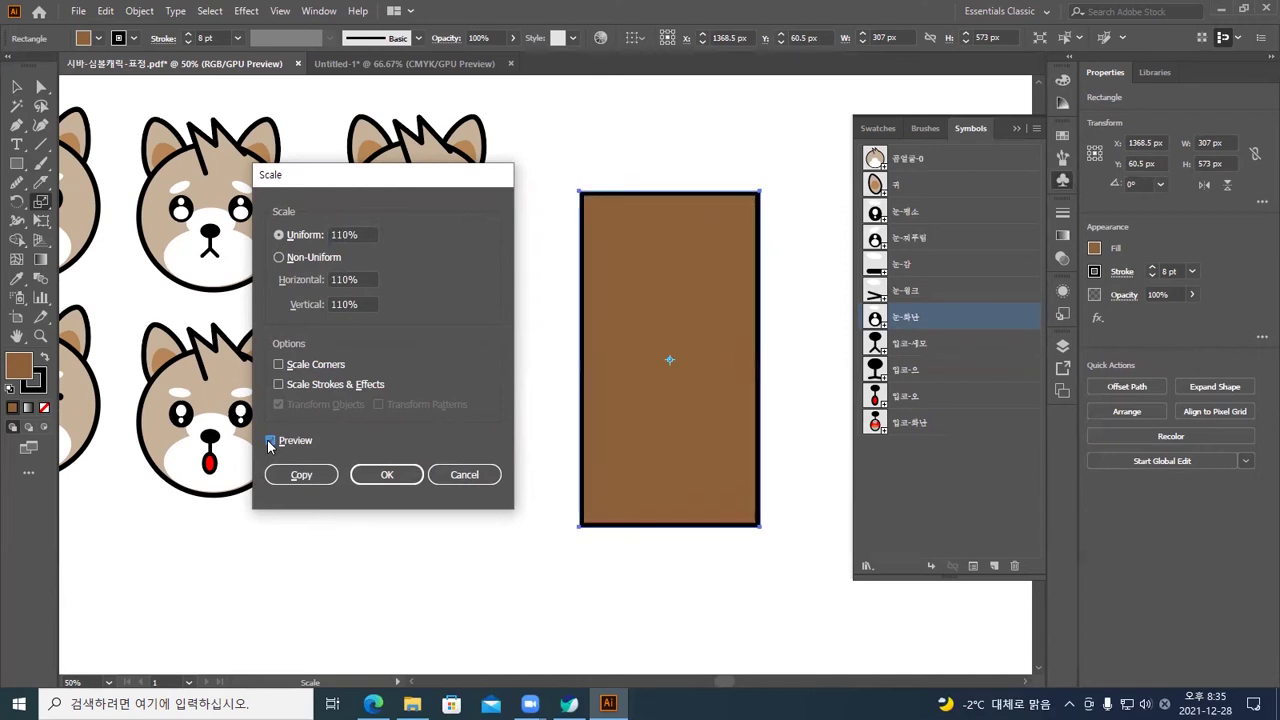
click(372, 474)
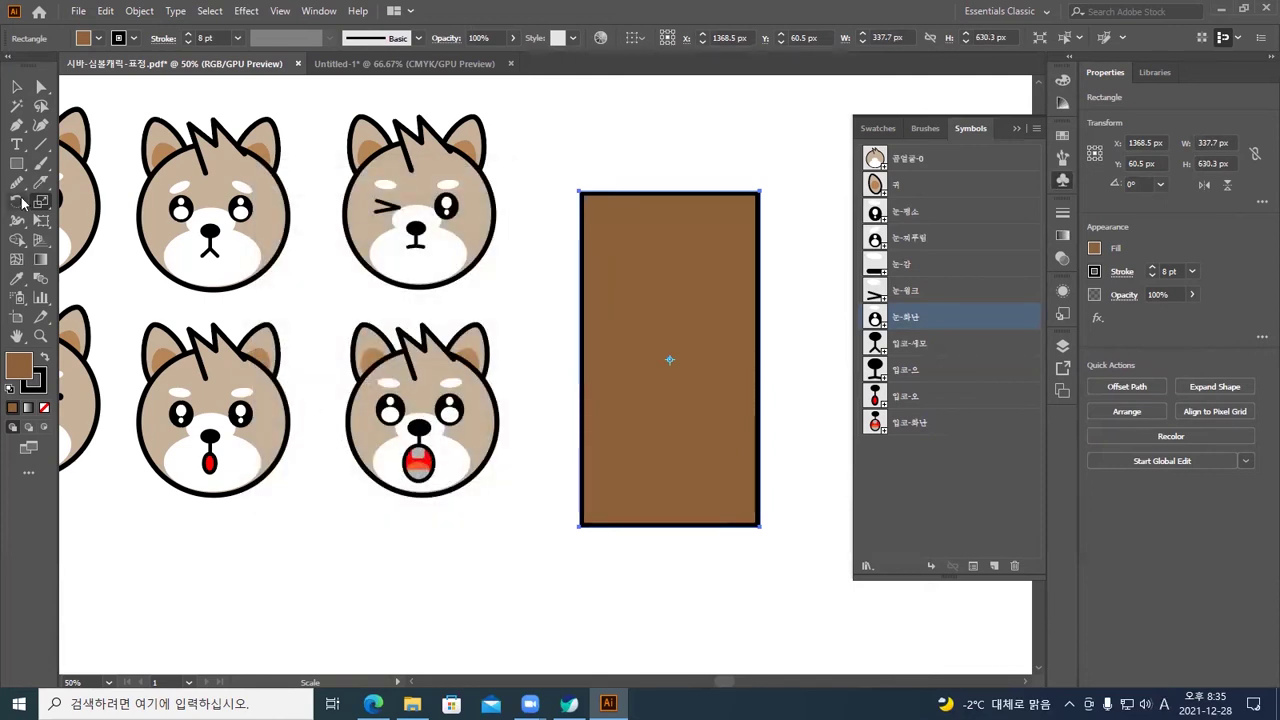
Widen only the brown rectangle's bottom edge symmetrically to about 447 px, using its two lower anchor points
click(41, 87)
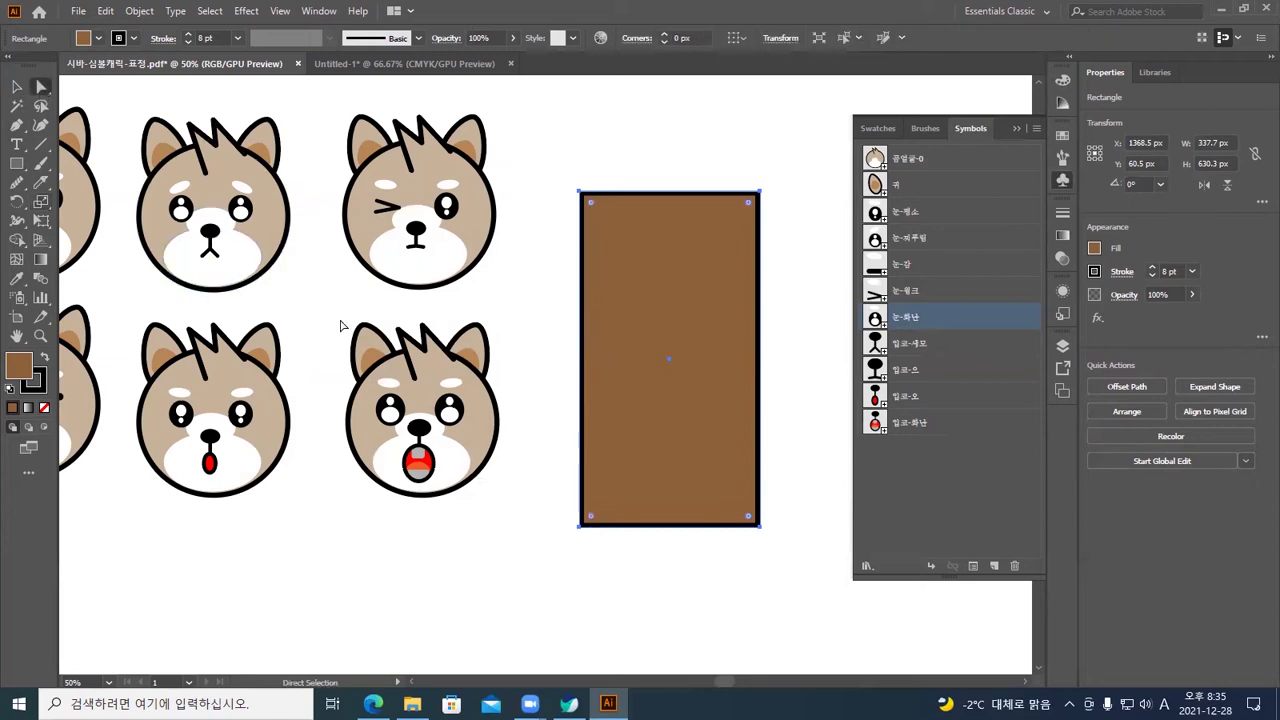
drag(545, 507, 785, 543)
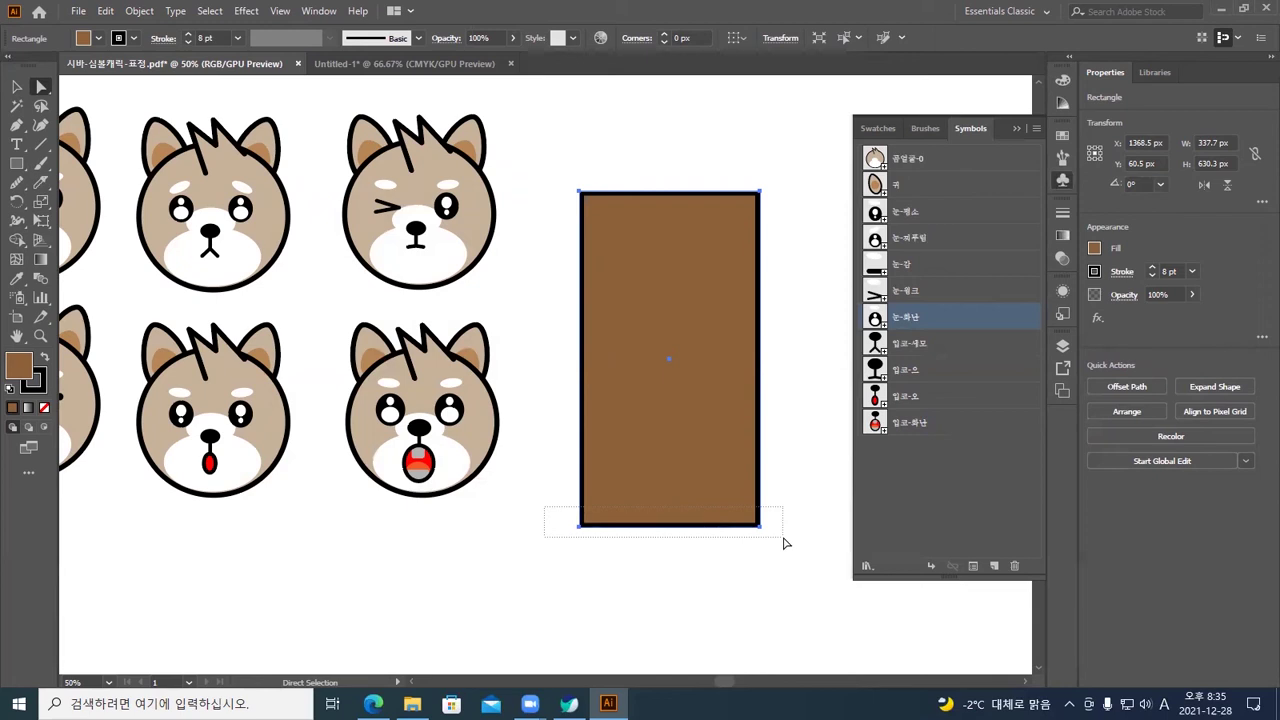
drag(785, 543, 785, 543)
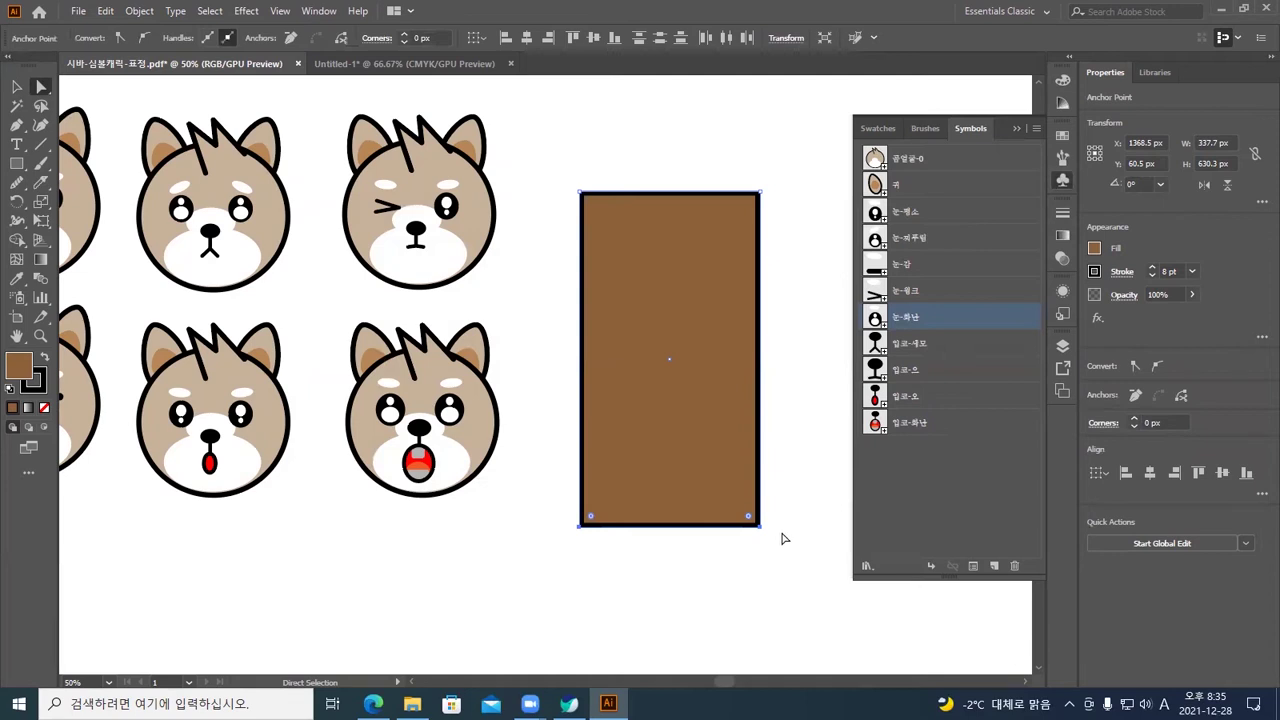
key(s)
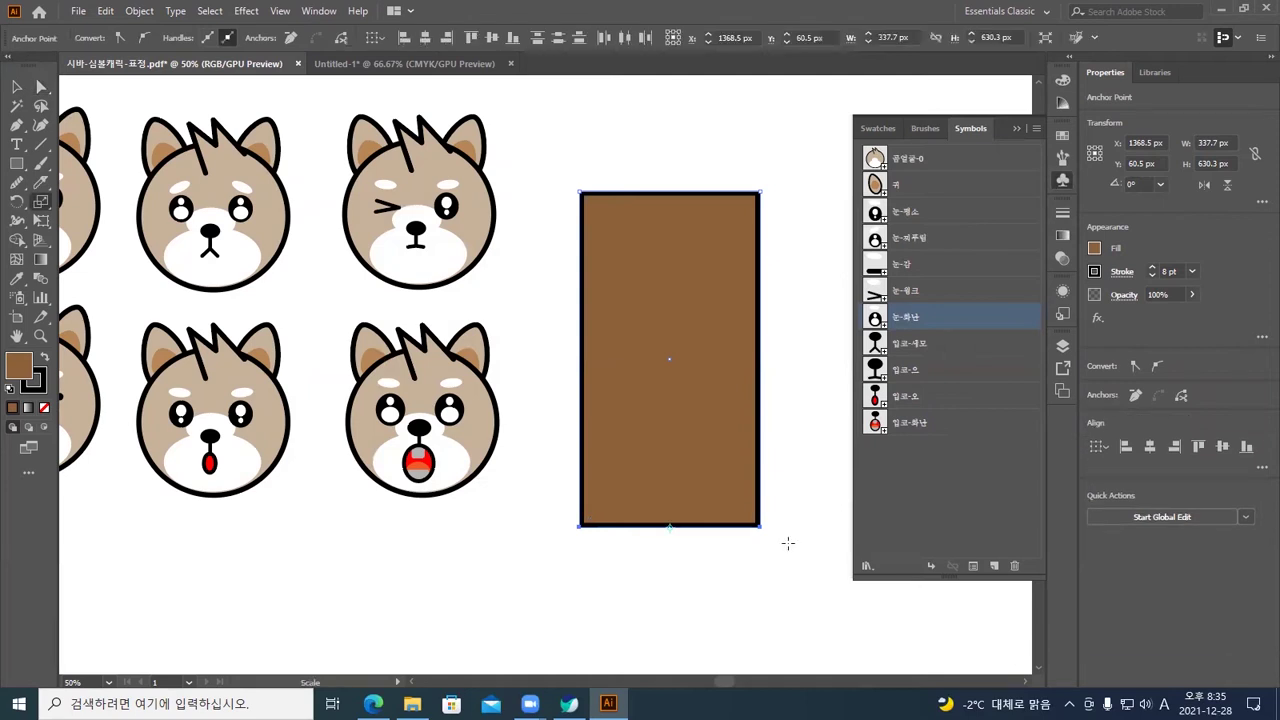
drag(780, 548, 812, 546)
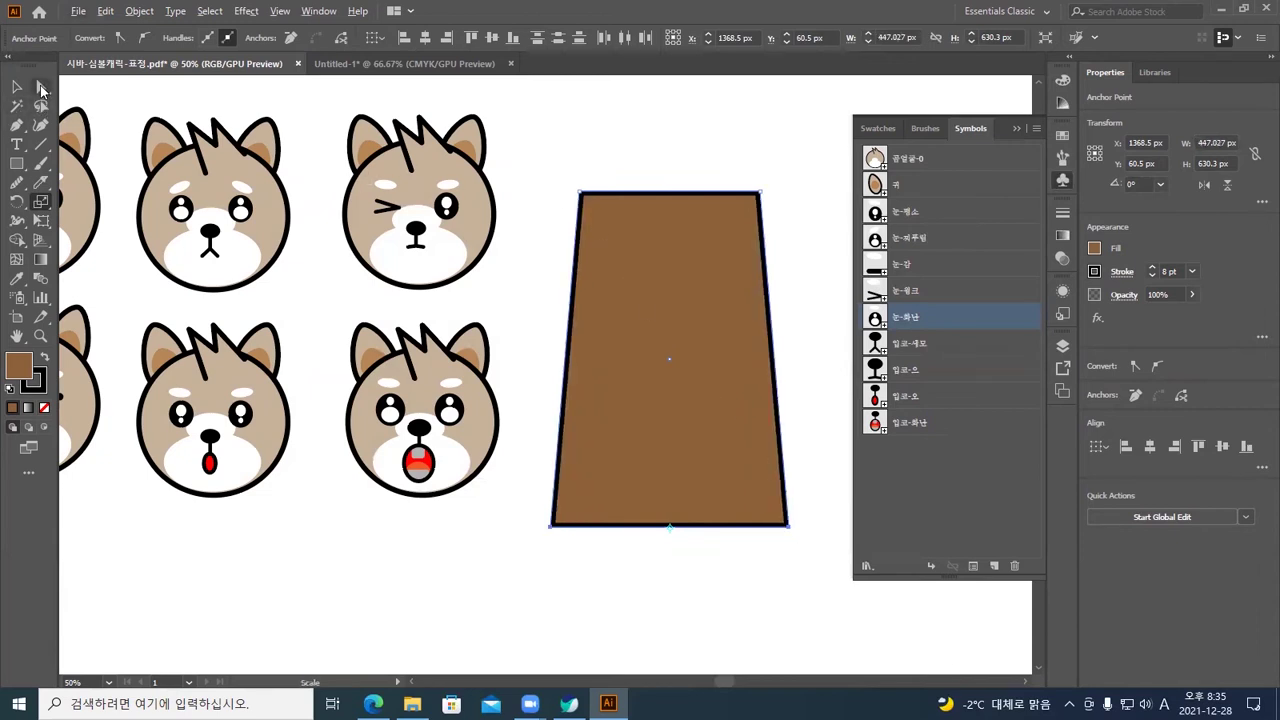
Scale the whole brown tapered shape down about its center to about 413 by 619 px
click(40, 87)
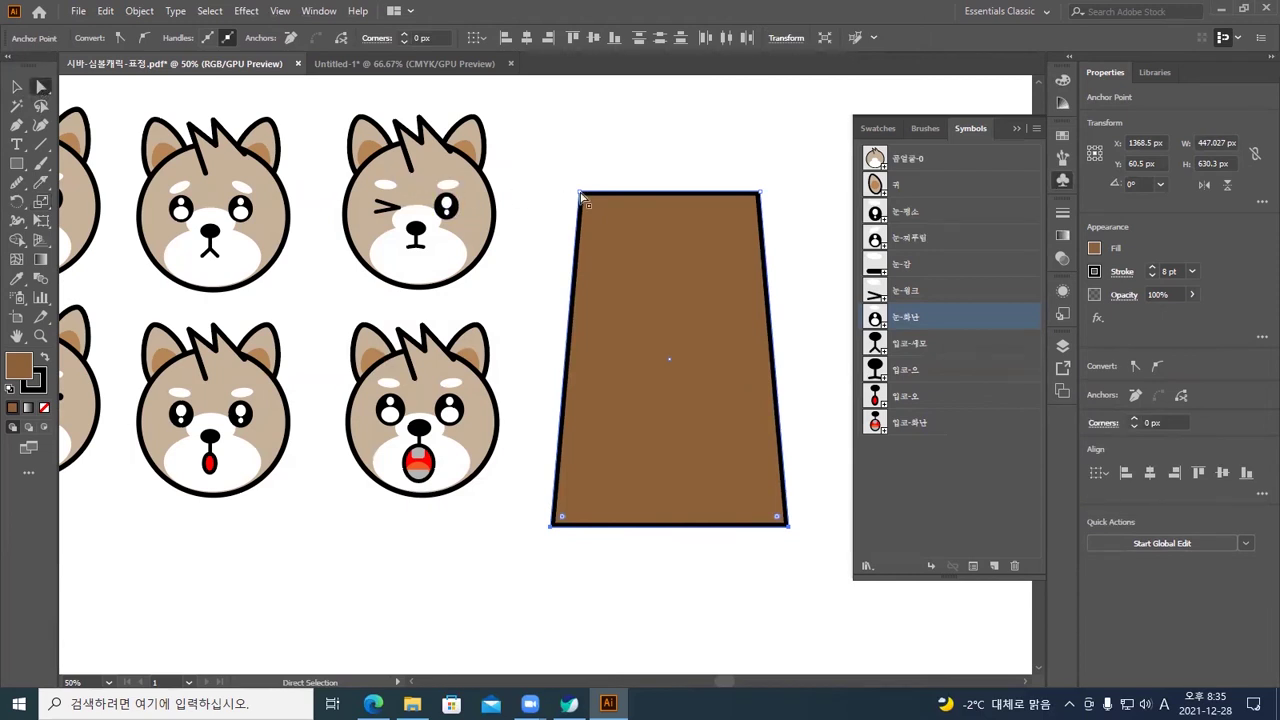
drag(557, 164, 785, 211)
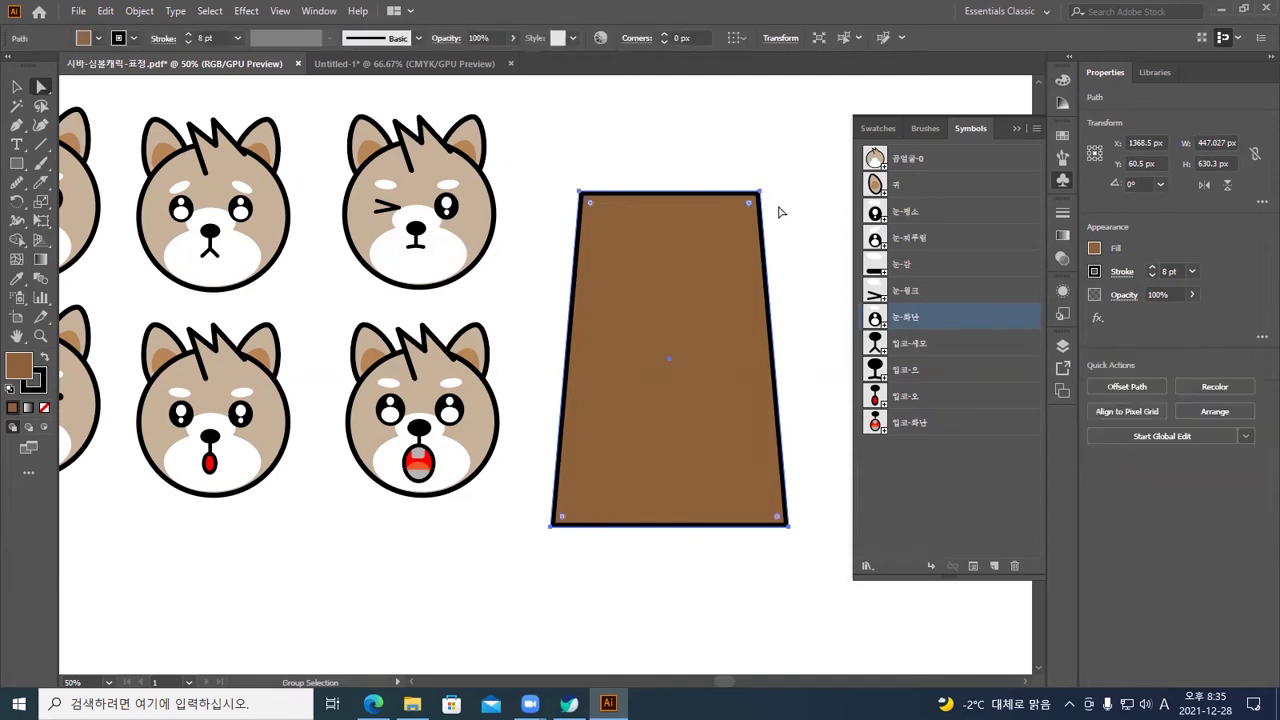
key(s)
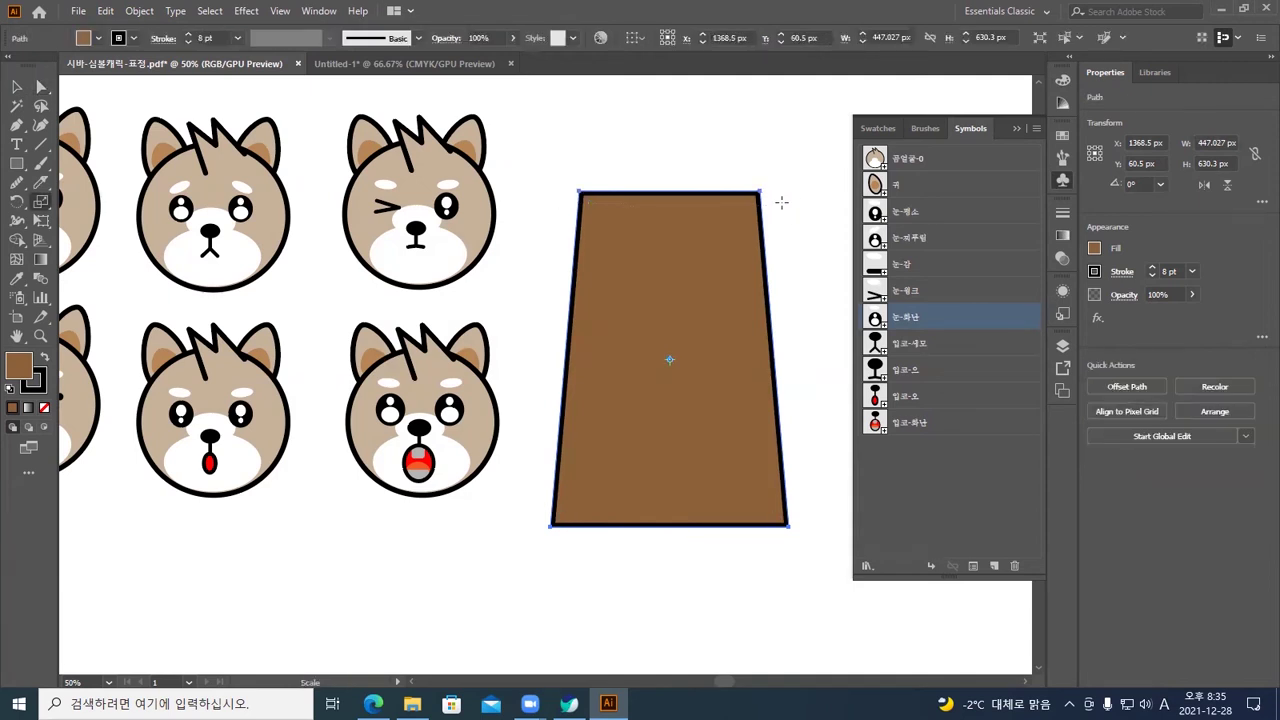
mouse_move(790, 221)
mouse_down()
mouse_move(766, 220)
mouse_move(766, 207)
mouse_move(778, 215)
mouse_up()
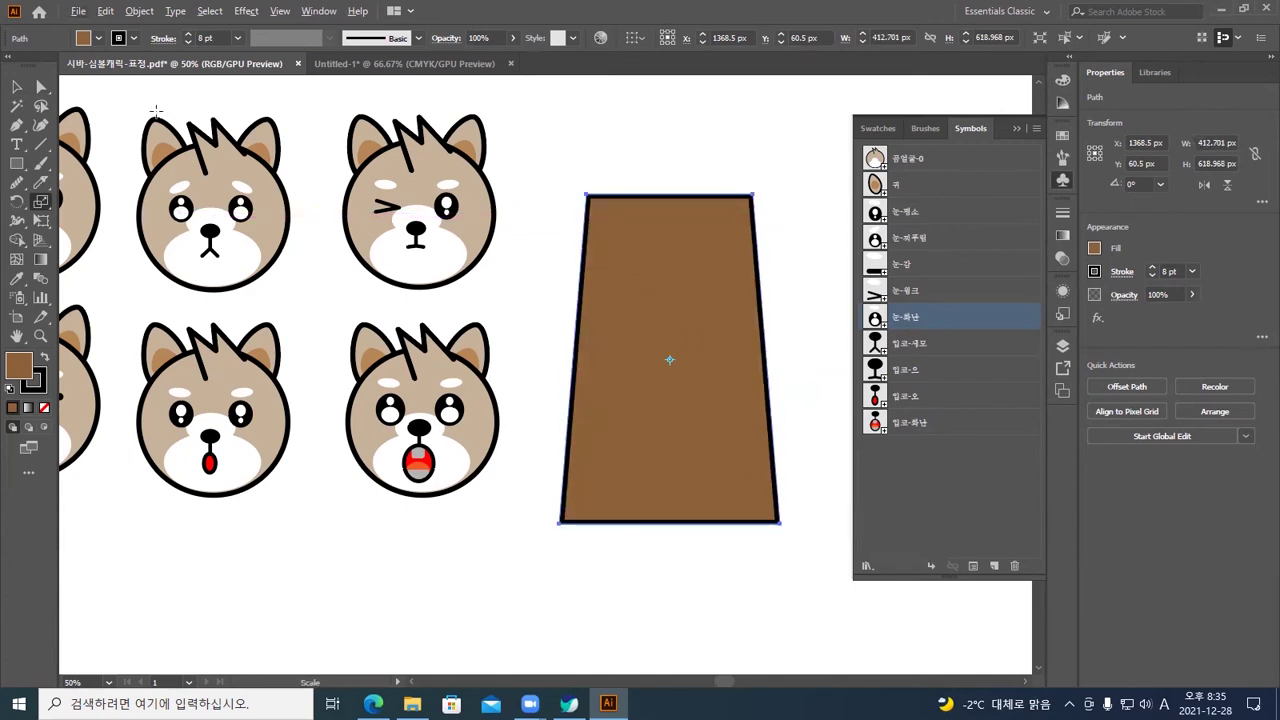
Shorten only the brown shape's right edge symmetrically with its two right anchor points, slanting the top and bottom, and deselect it
click(41, 87)
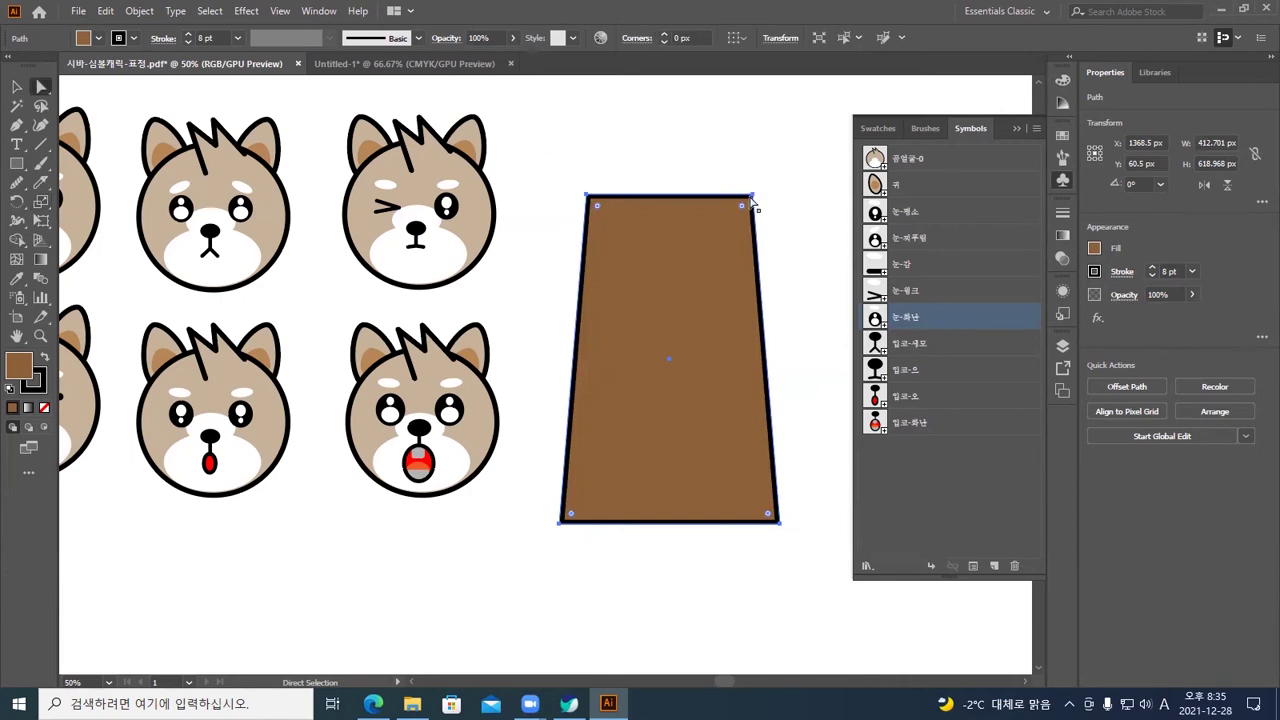
click(777, 522)
drag(712, 138, 796, 501)
key(s)
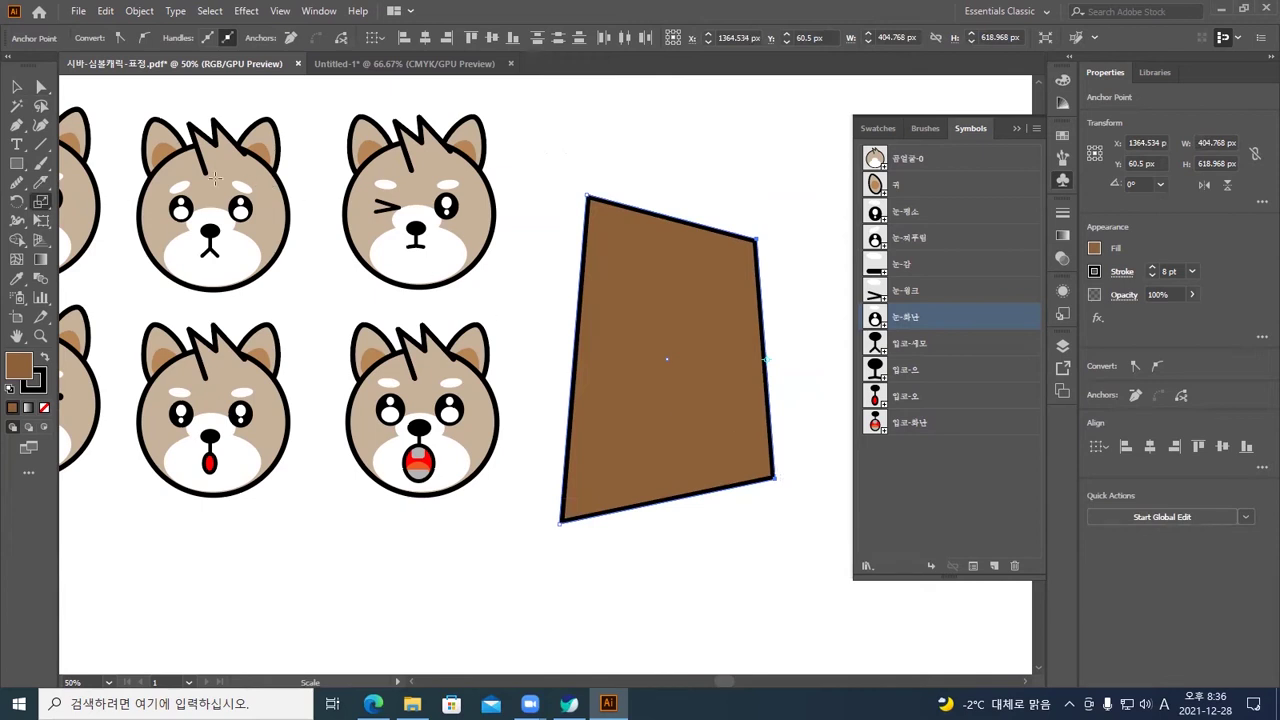
click(17, 87)
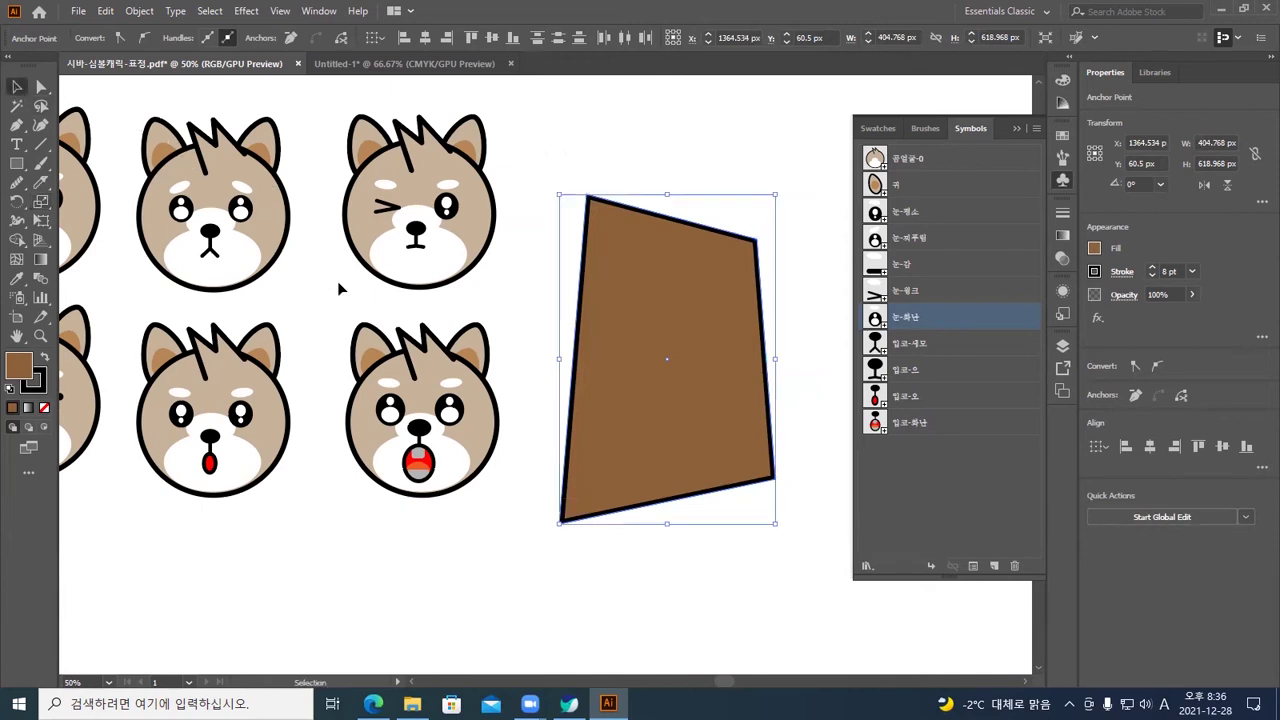
click(706, 540)
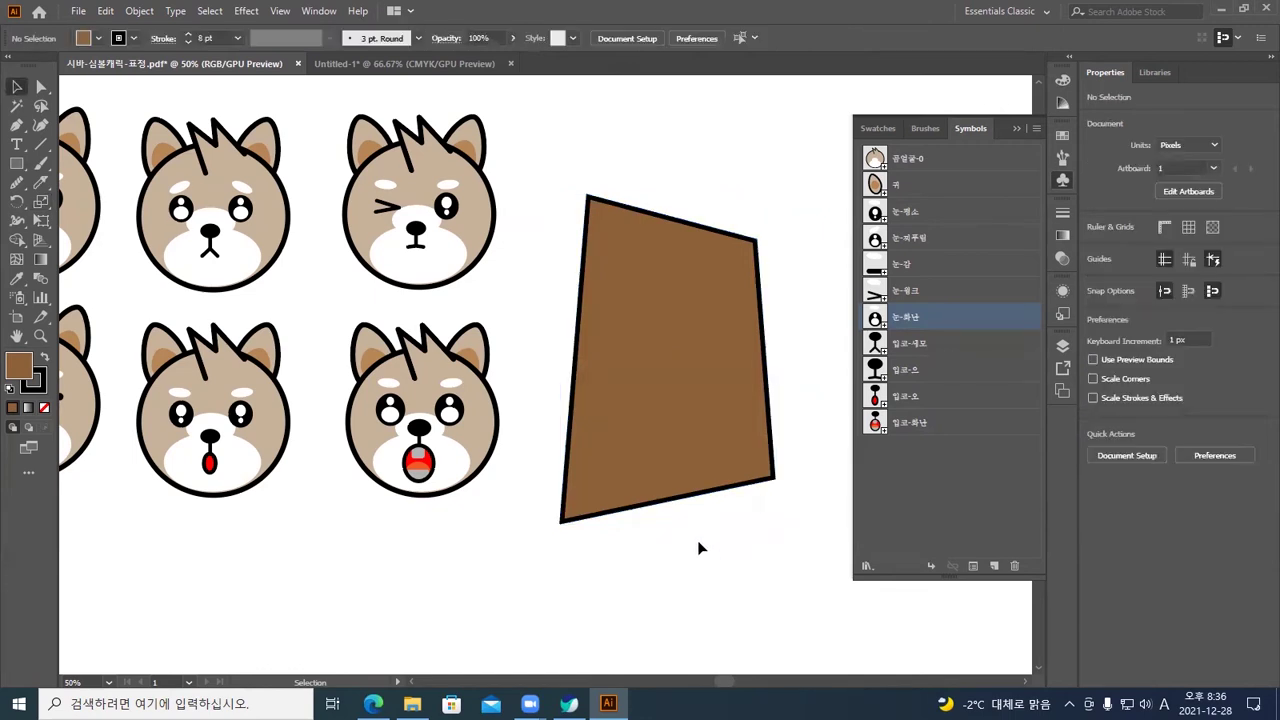
Narrow the slanted top edge using its two upper anchor points, bringing the brown shape's overall height to about 627 px
click(41, 87)
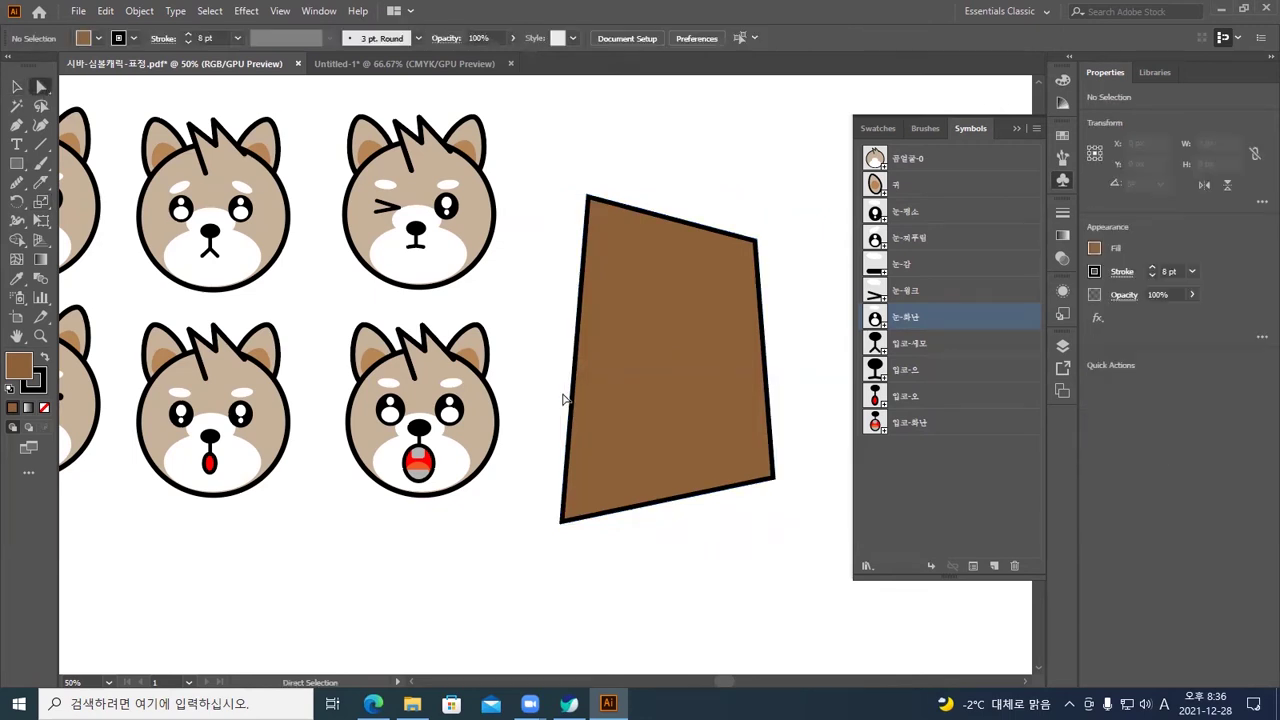
drag(549, 140, 756, 293)
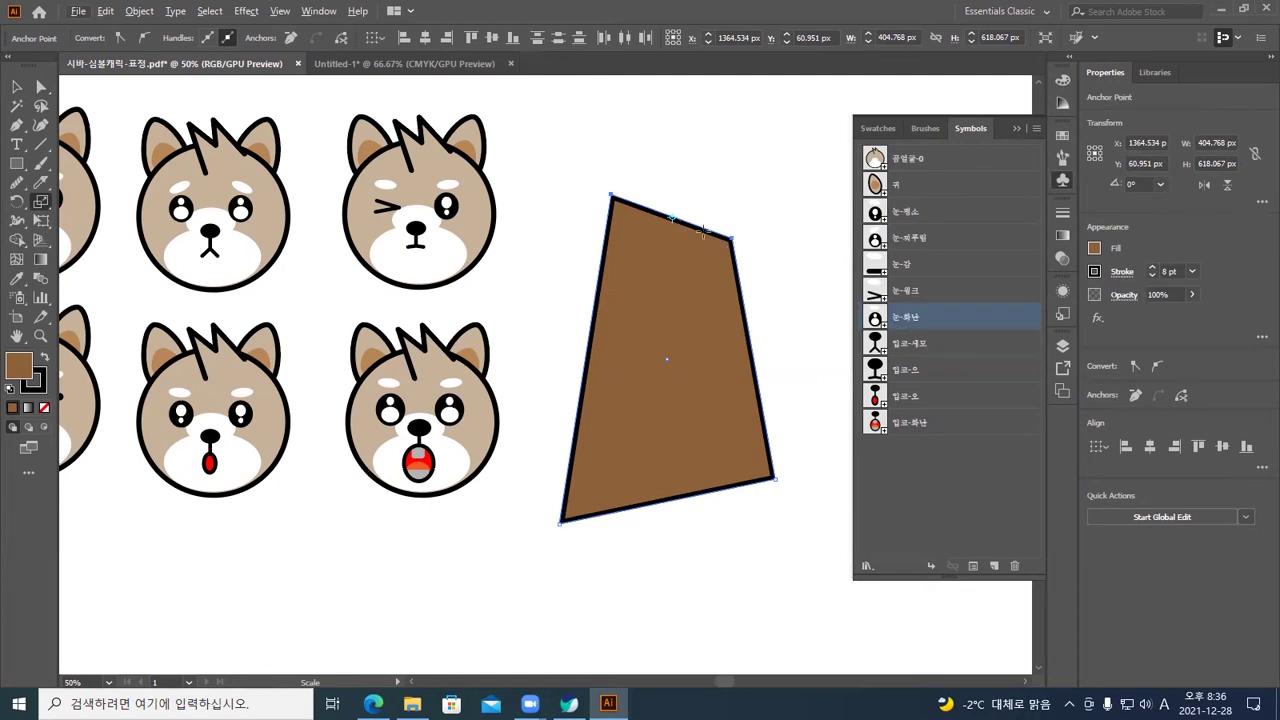
mouse_move(760, 247)
mouse_down()
mouse_move(748, 250)
mouse_move(769, 244)
mouse_up()
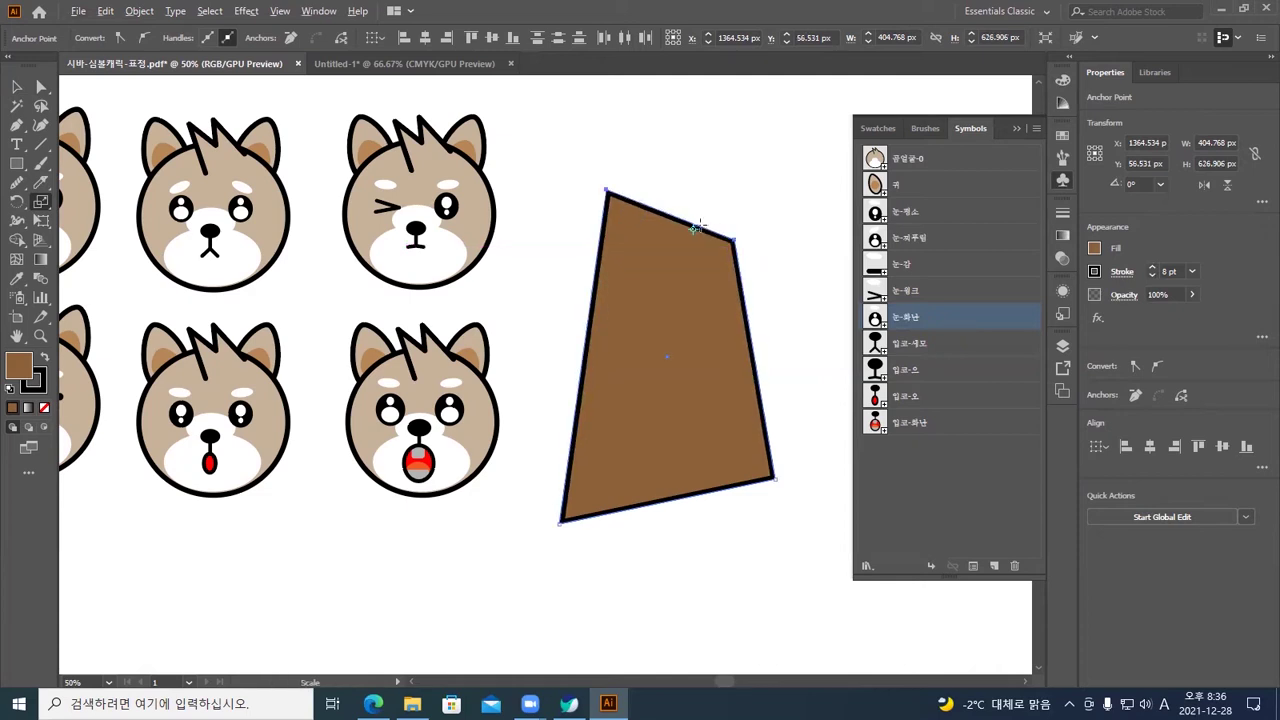
Select the entire brown shape and move it slightly up and right to about X 1403 px, Y 16 px
click(17, 87)
click(633, 241)
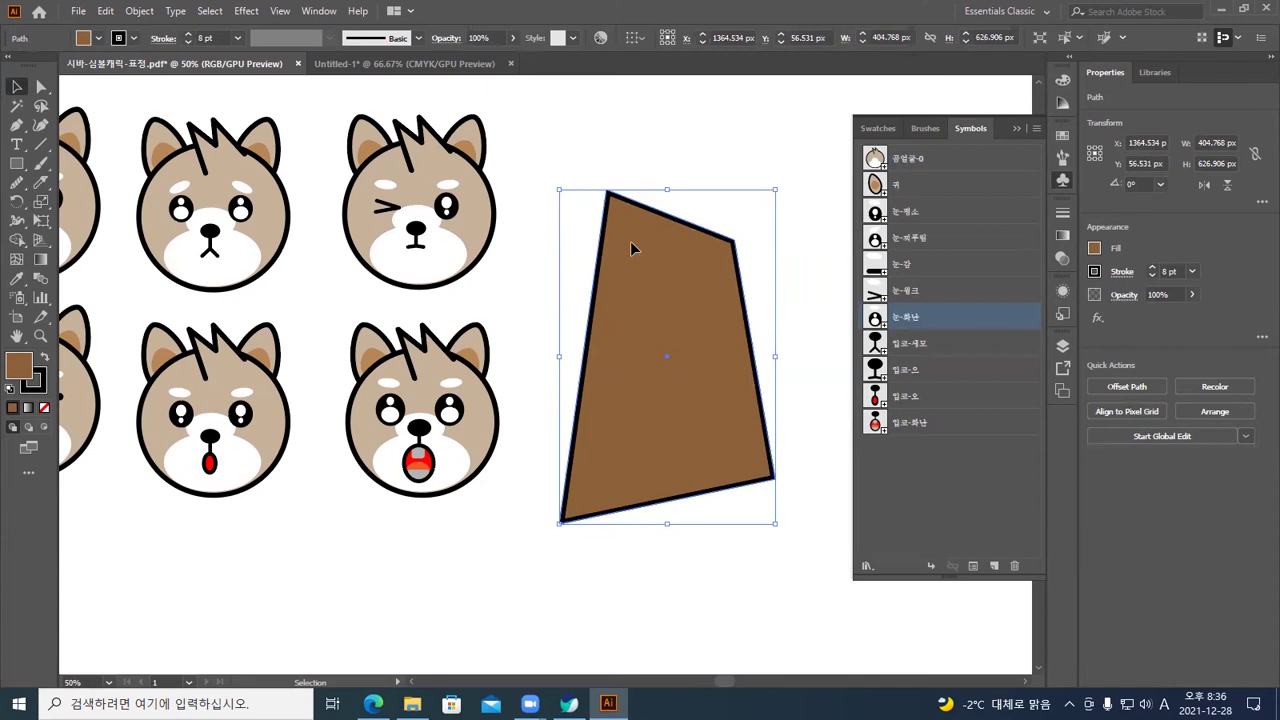
click(41, 88)
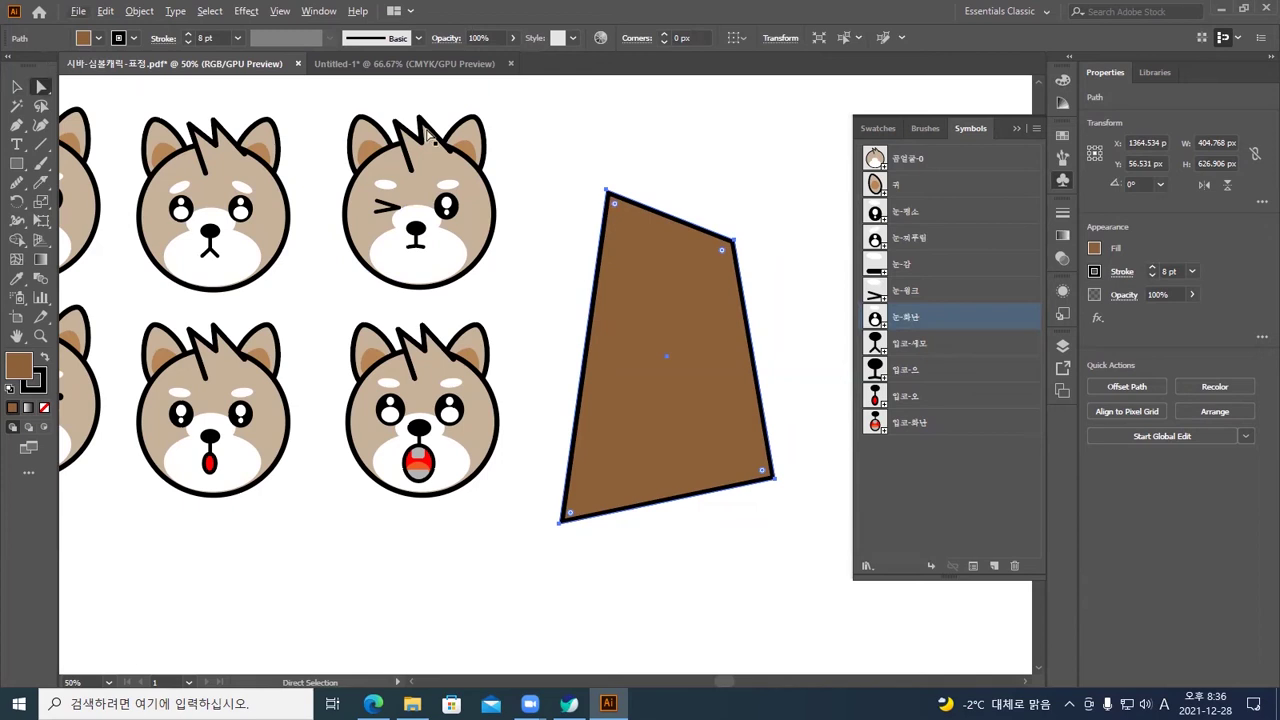
click(800, 363)
drag(669, 360, 695, 352)
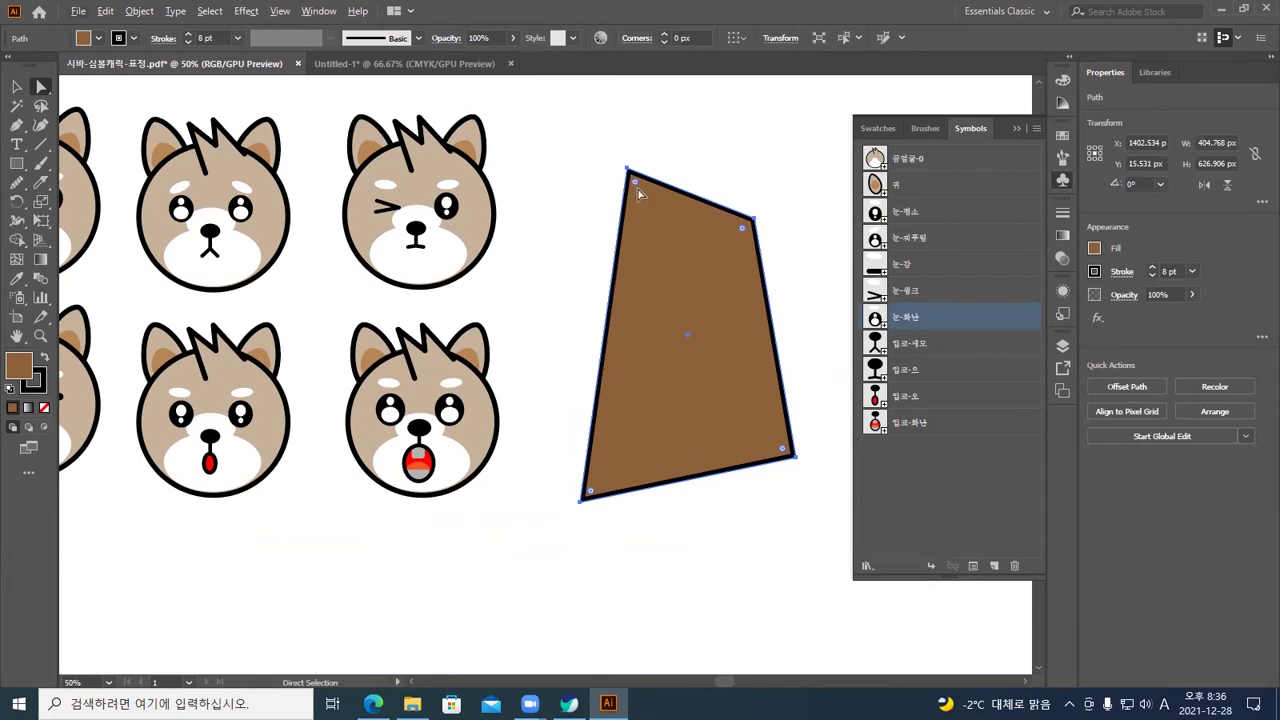
Round the brown shape's two upper corners to a radius of about 110 px and deselect it
drag(609, 171, 780, 246)
drag(636, 183, 677, 251)
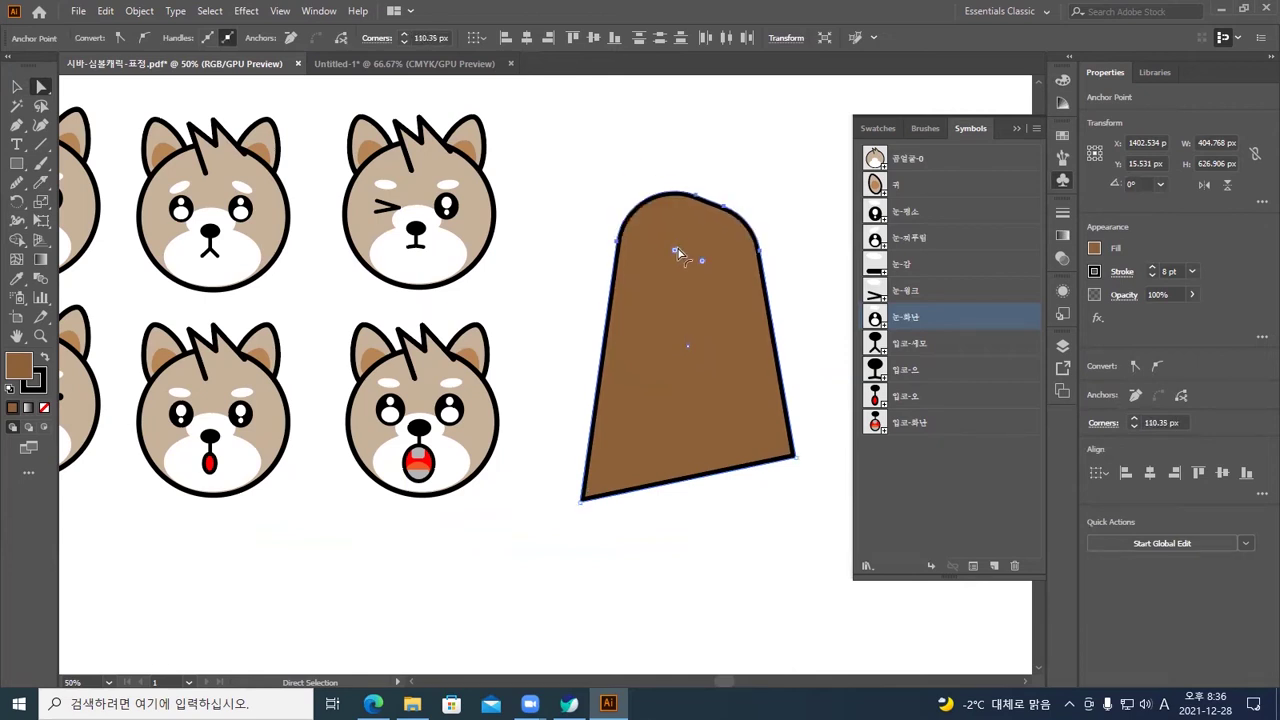
click(820, 320)
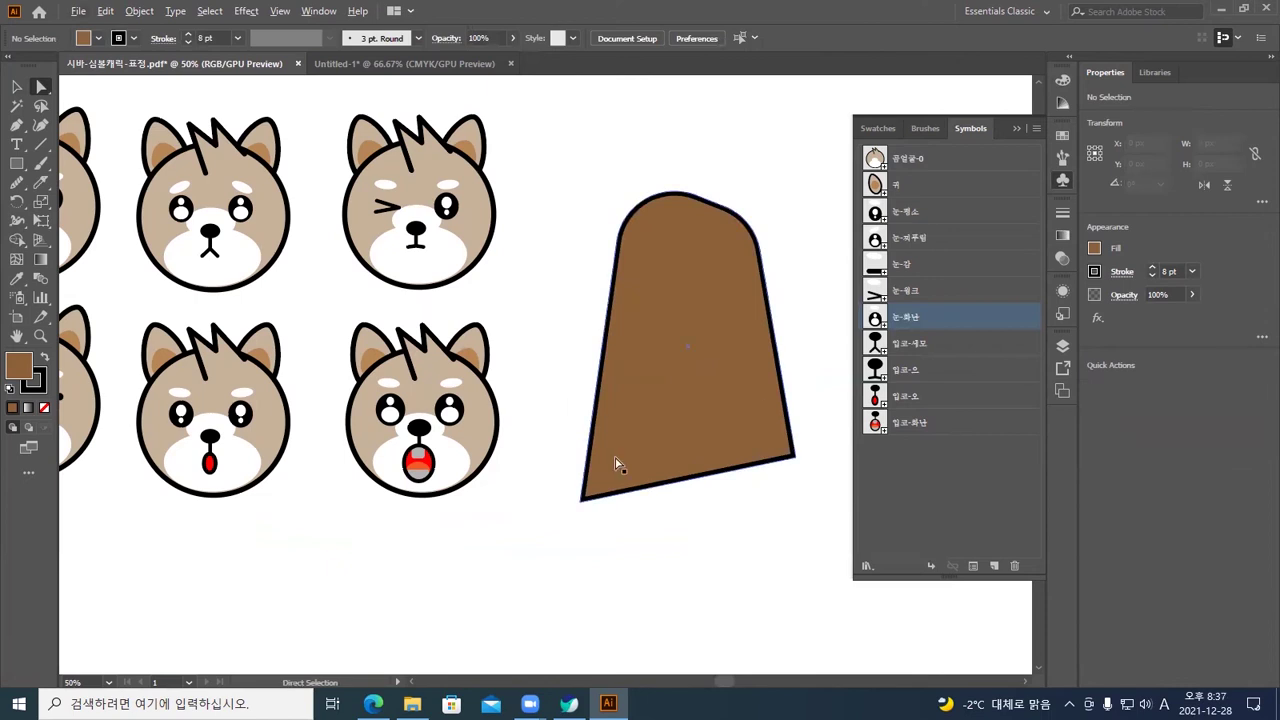
Round the brown shape's two lower corners to a radius of about 45 px and deselect it
drag(562, 408, 811, 525)
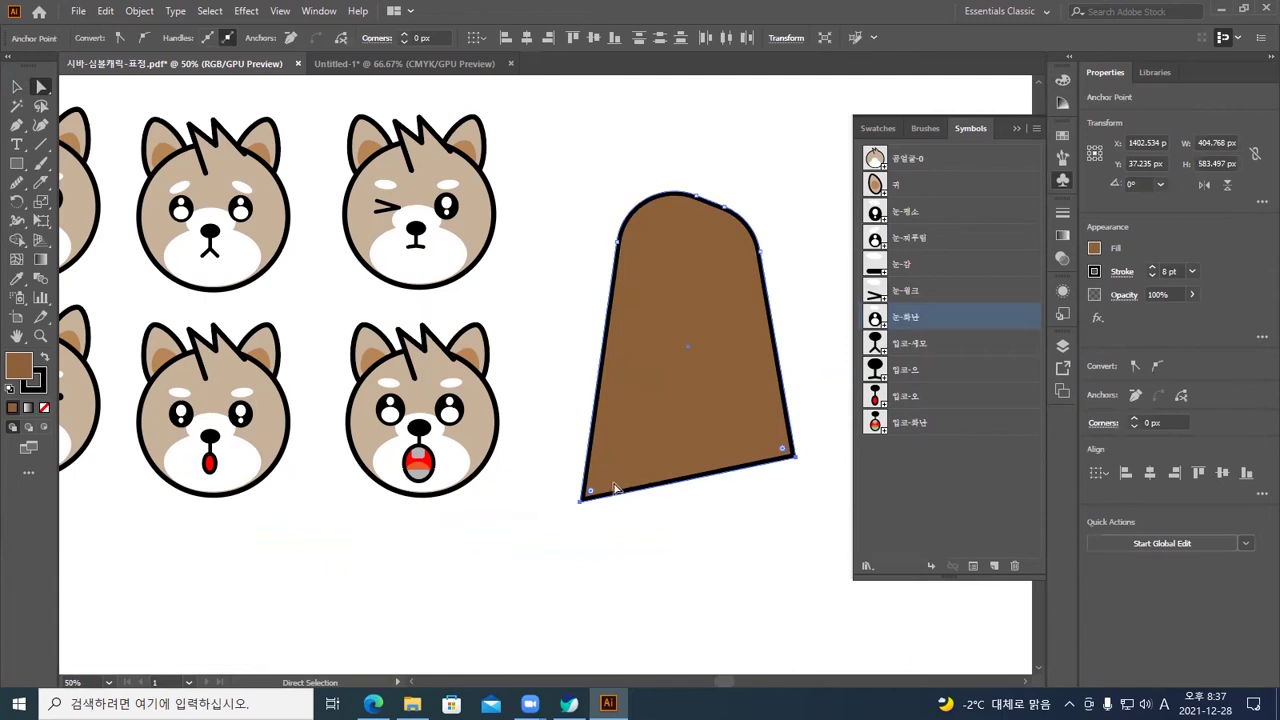
drag(592, 494, 610, 479)
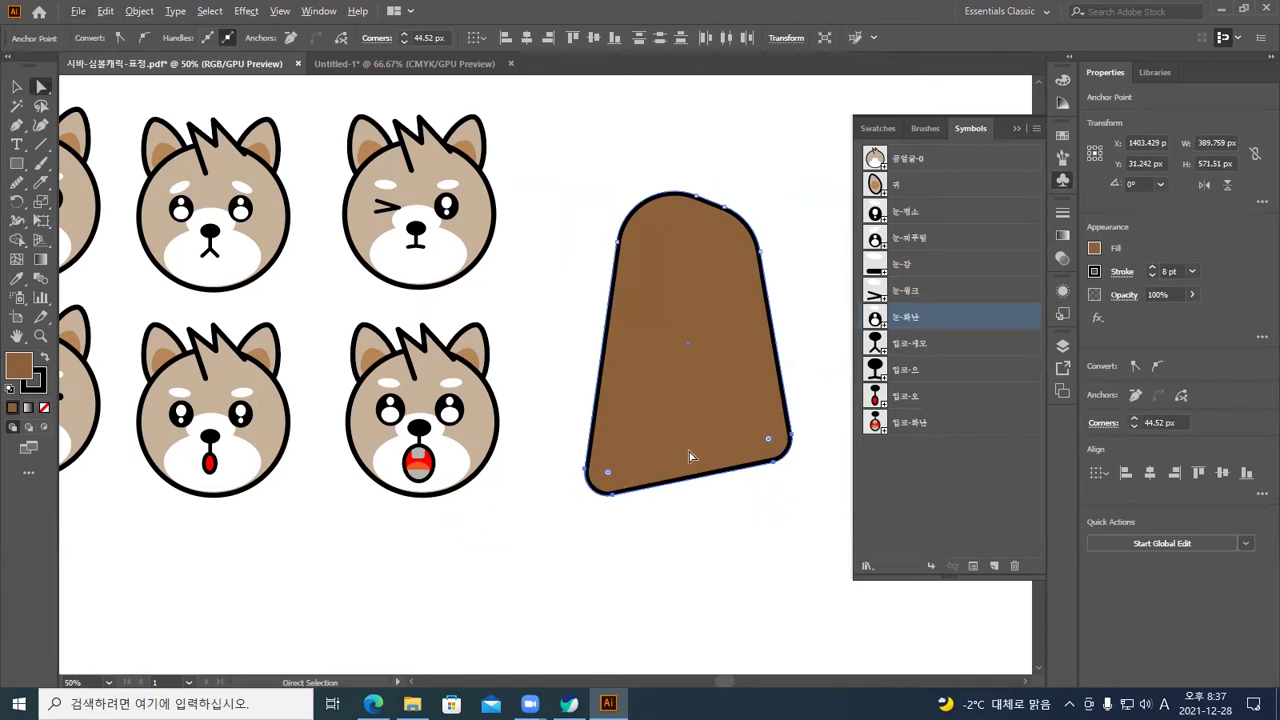
click(720, 505)
key(v)
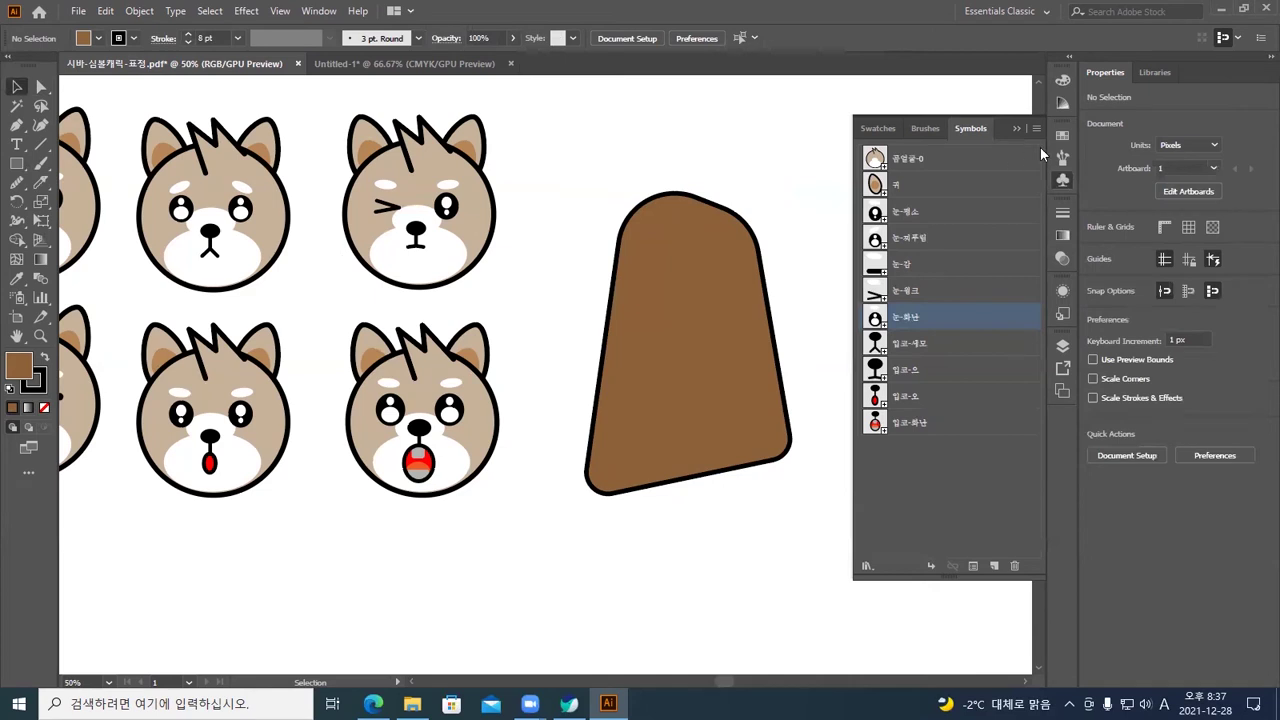
Display the symbols as thumbnails and move the rounded brown shape farther away from the faces into empty artboard space
click(1035, 130)
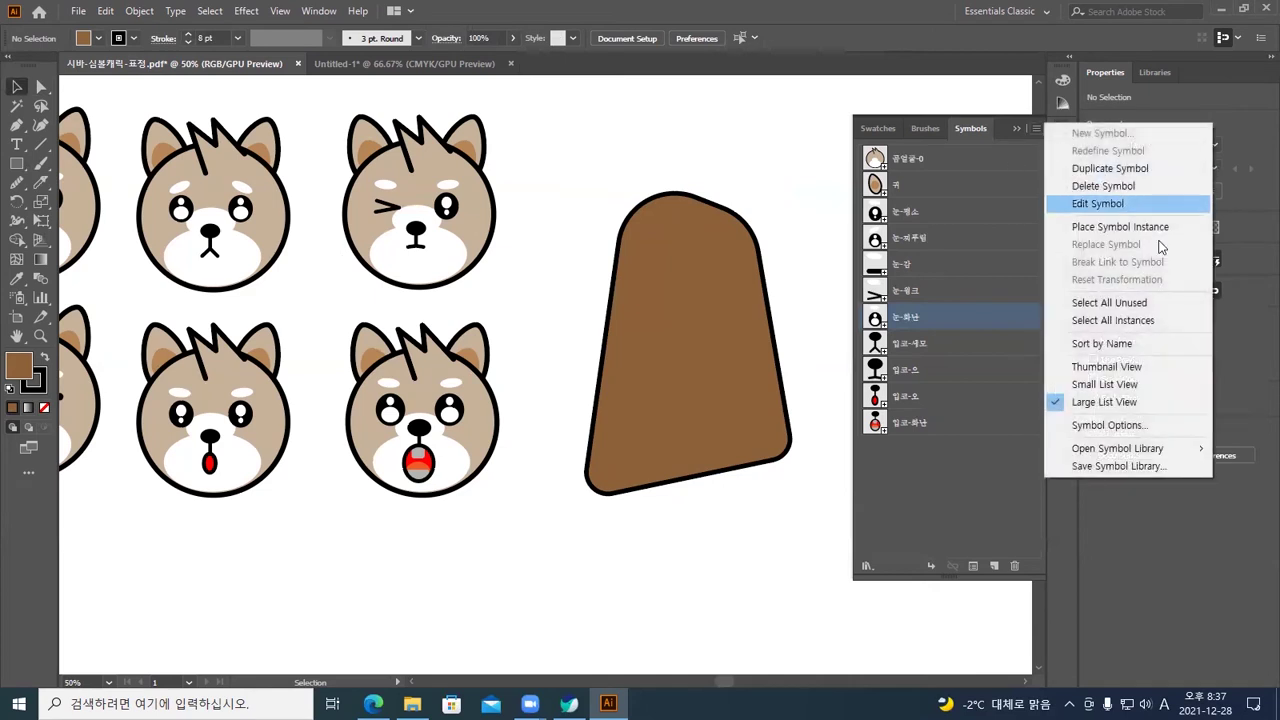
click(1118, 366)
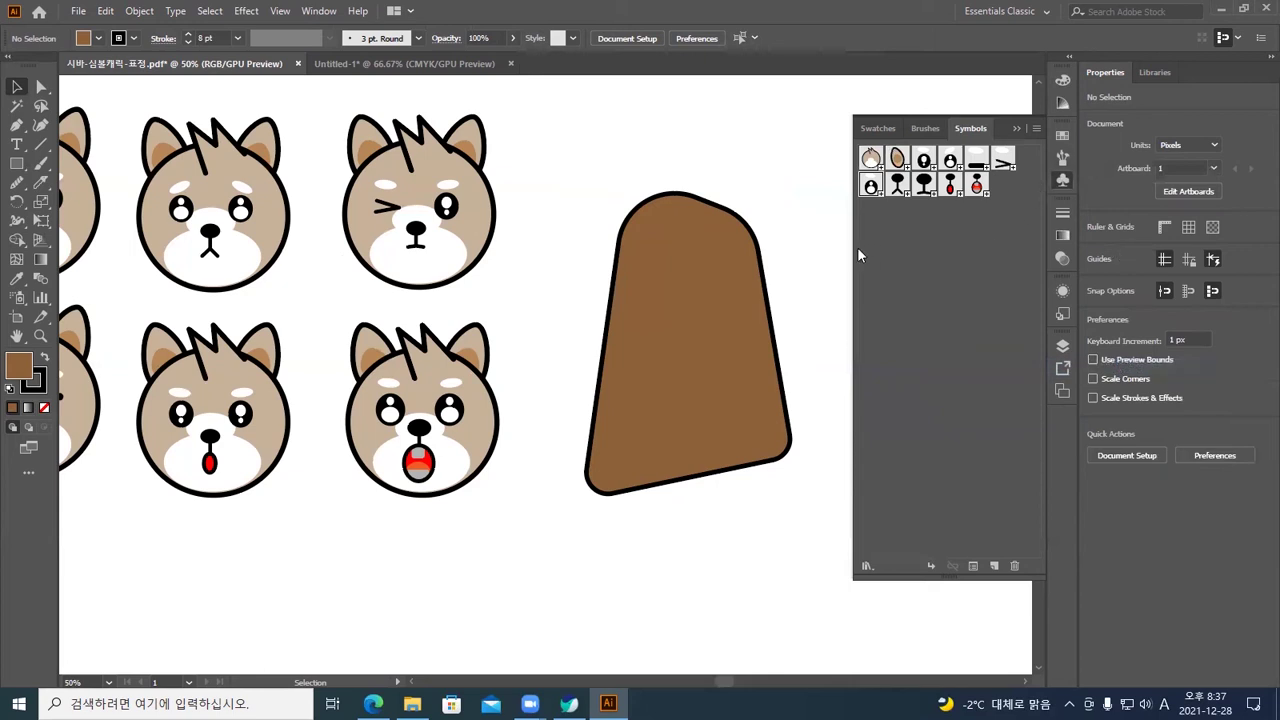
drag(787, 259, 472, 214)
drag(391, 234, 615, 248)
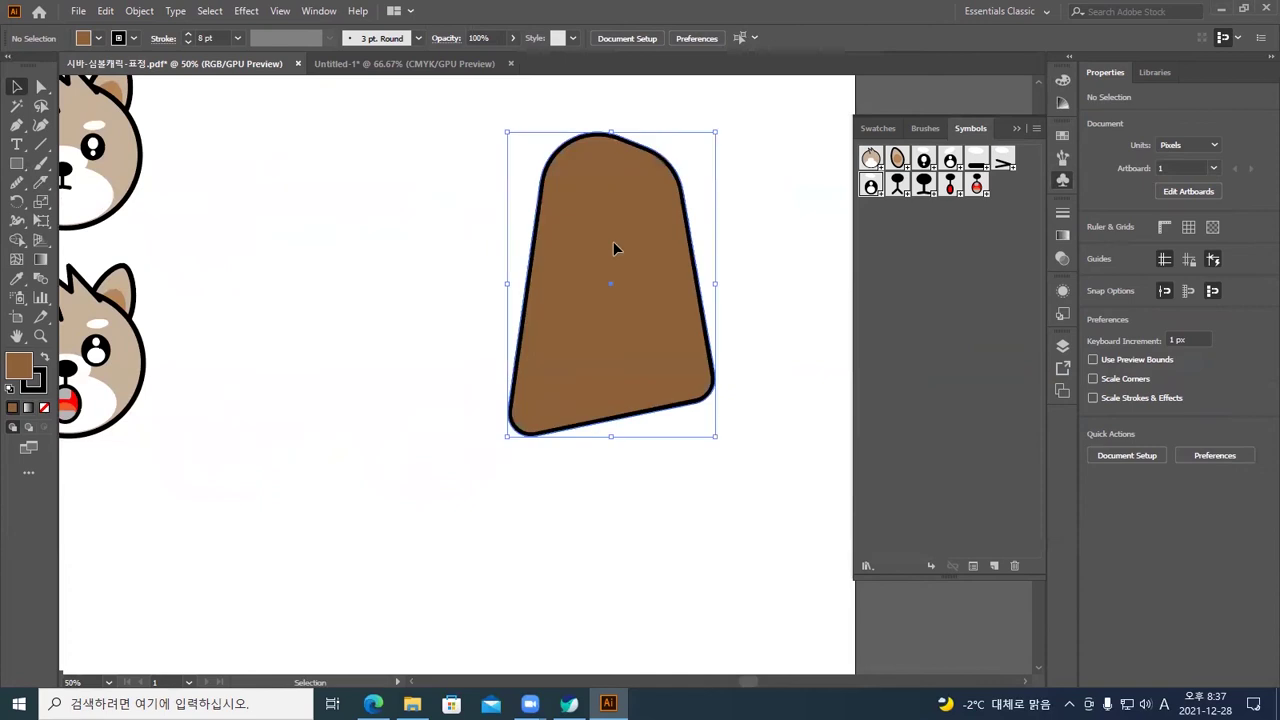
click(414, 209)
click(623, 263)
click(758, 245)
click(630, 250)
Place the 눈-평소 eye symbol on the brown shape's left side and the 입코-으 nose-and-mouth symbol near its middle
click(812, 223)
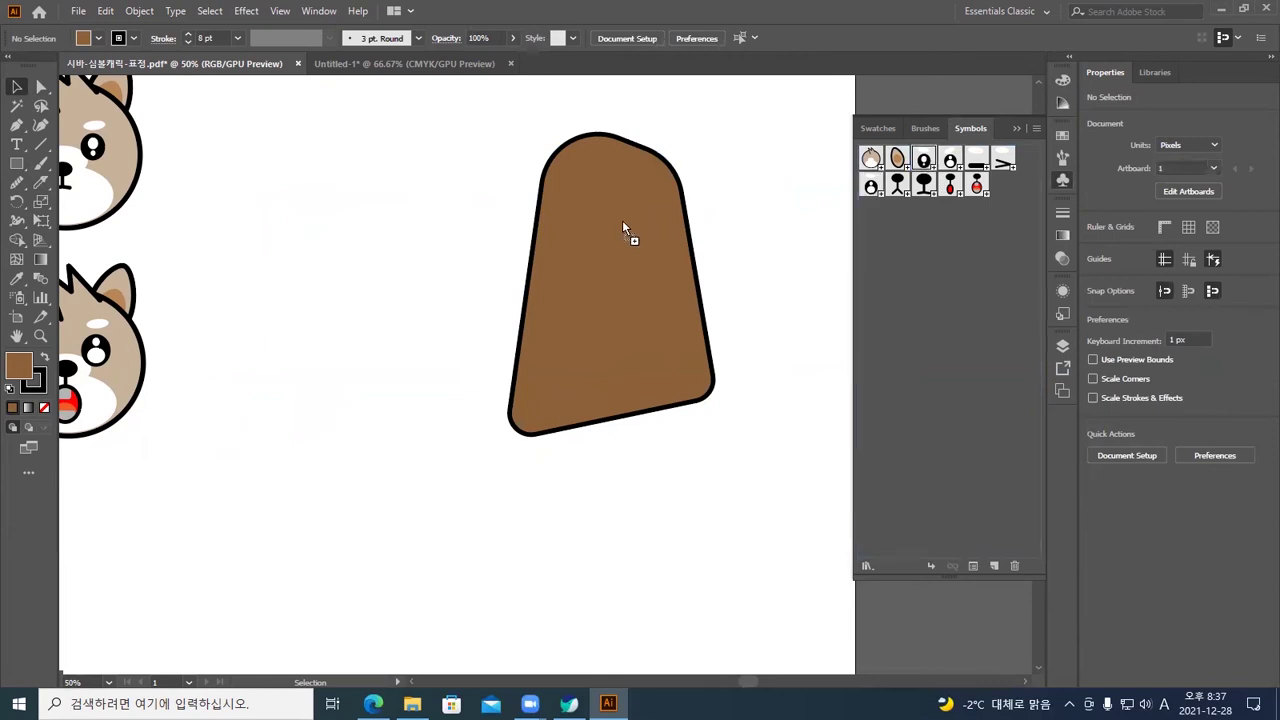
drag(575, 260, 575, 260)
click(840, 227)
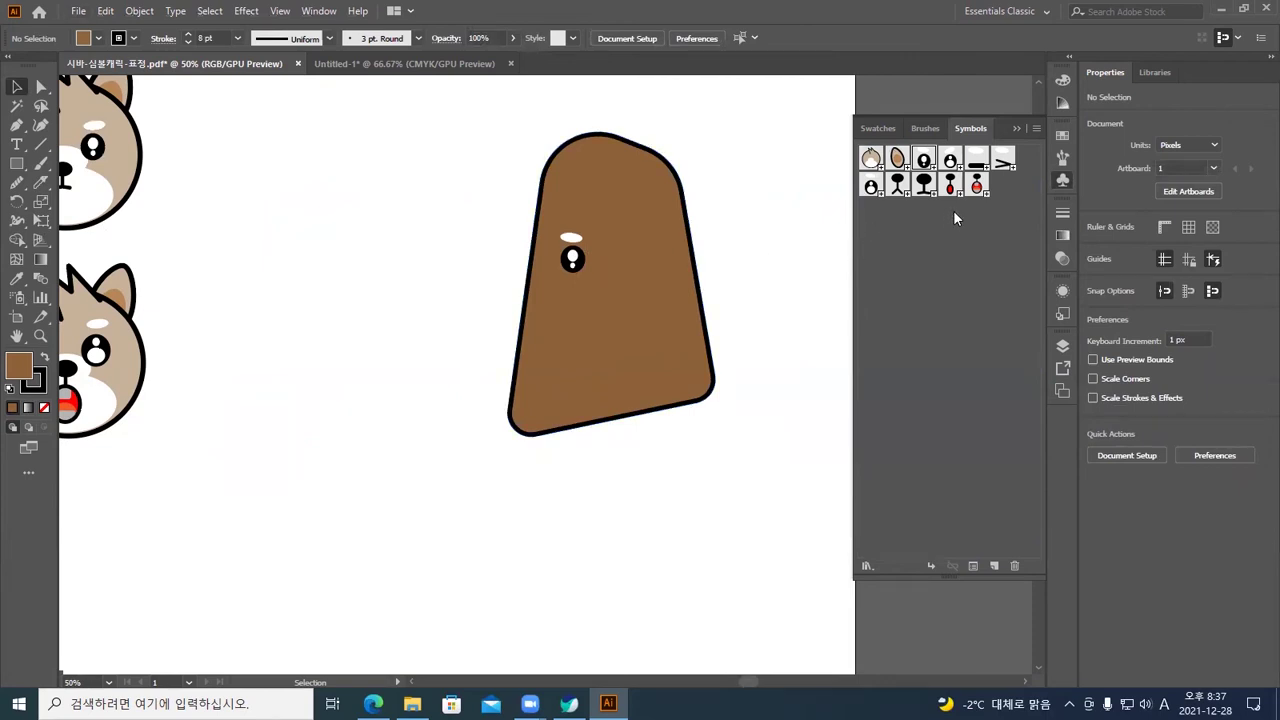
drag(924, 184, 778, 274)
drag(614, 305, 618, 298)
click(746, 295)
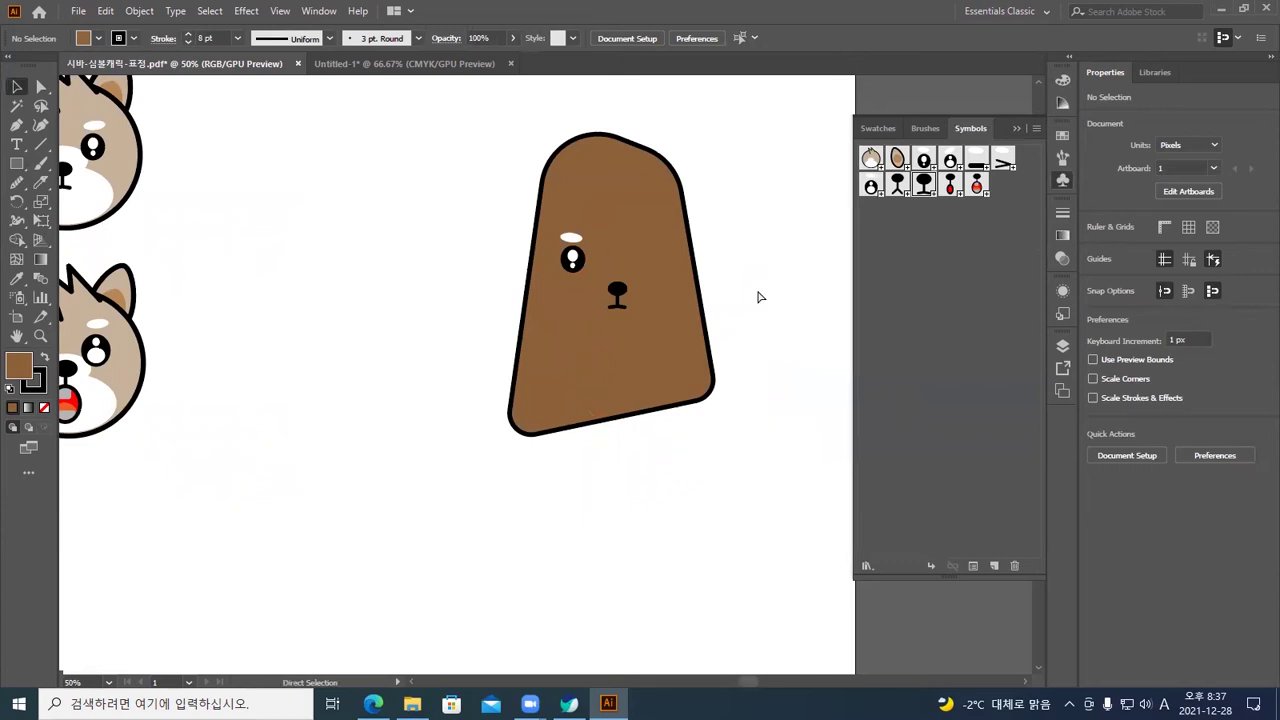
Scale the eye symbol on the brown shape uniformly to 130% and deselect it
key(ctrl+equal)
drag(754, 289, 717, 334)
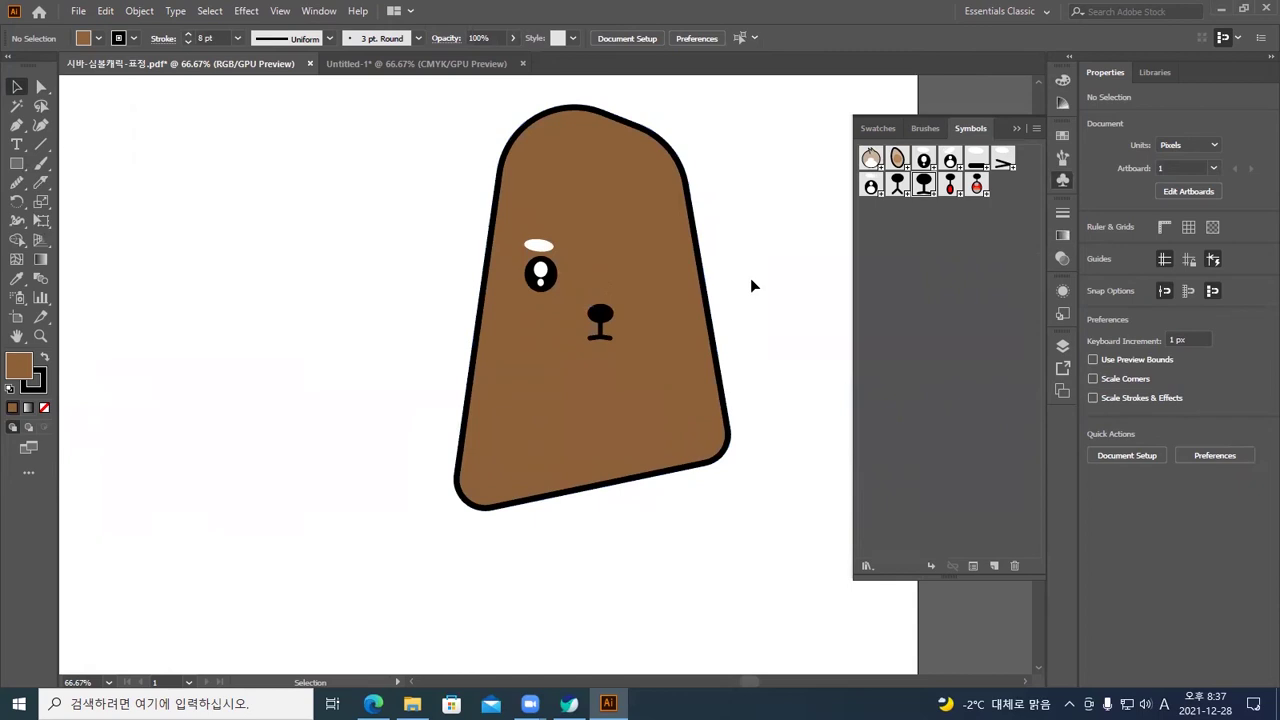
key(ctrl+equal)
drag(734, 279, 670, 386)
click(512, 338)
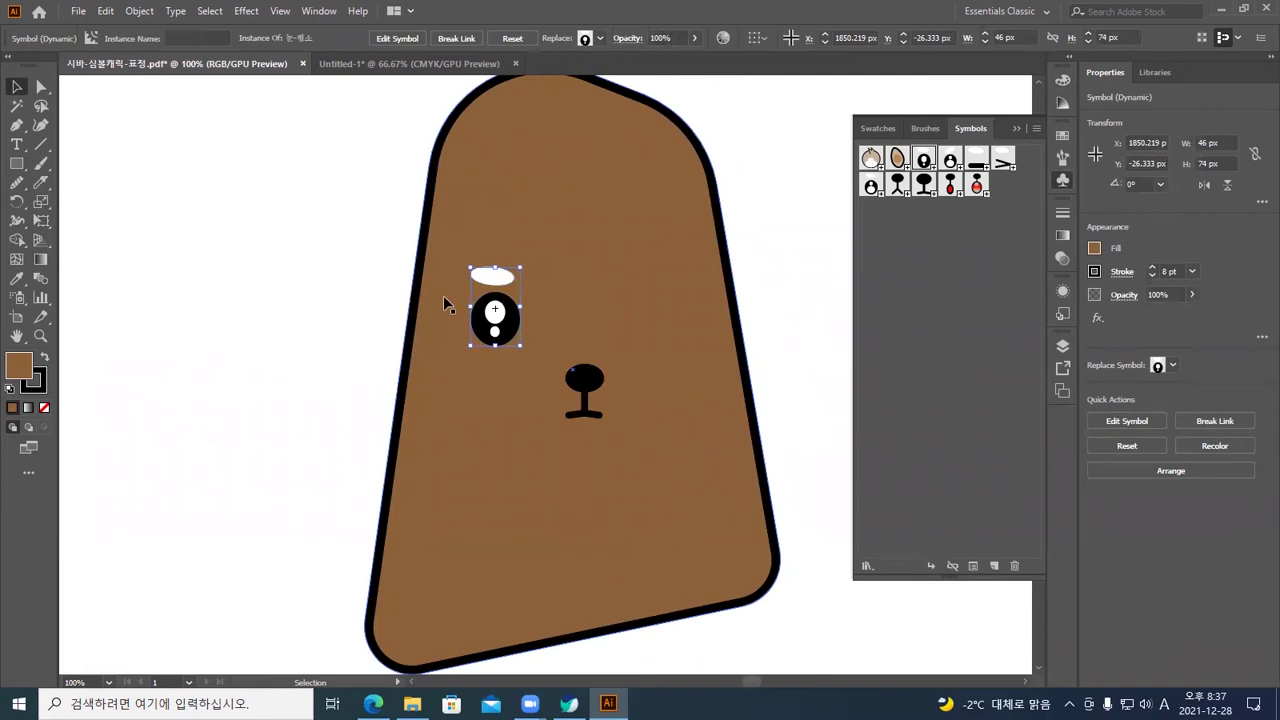
double_click(40, 203)
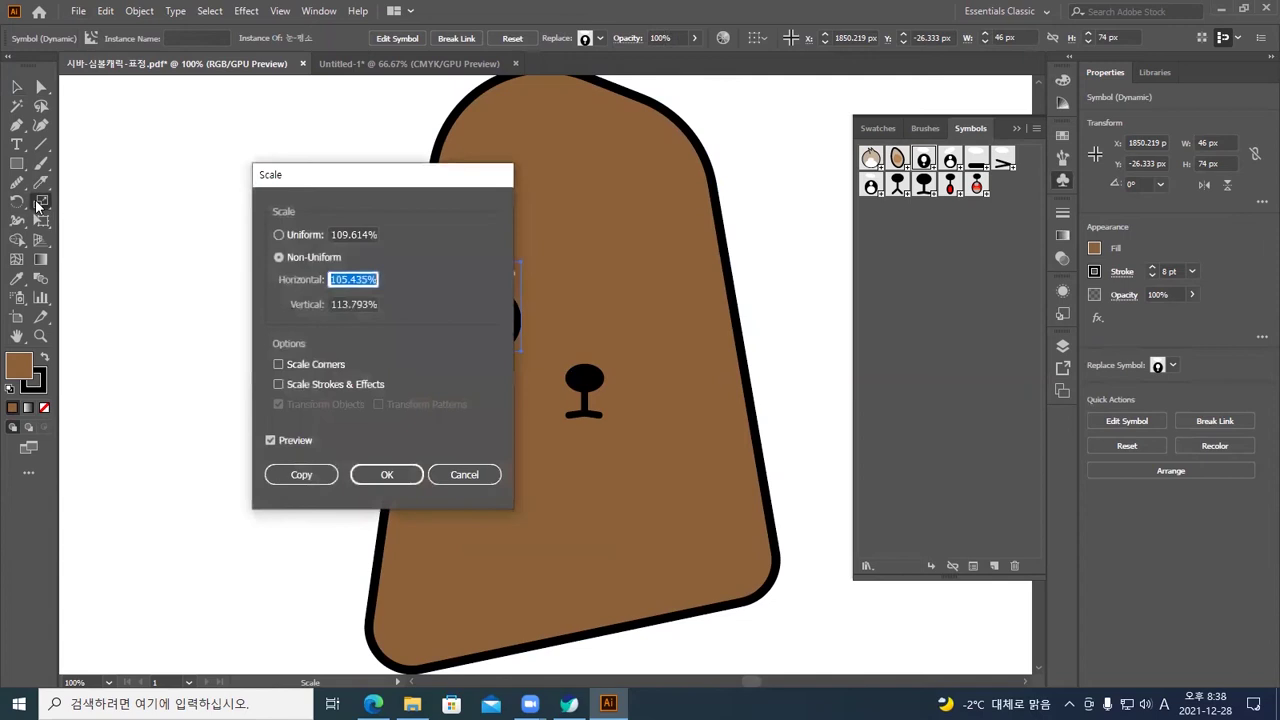
click(310, 236)
text(12)
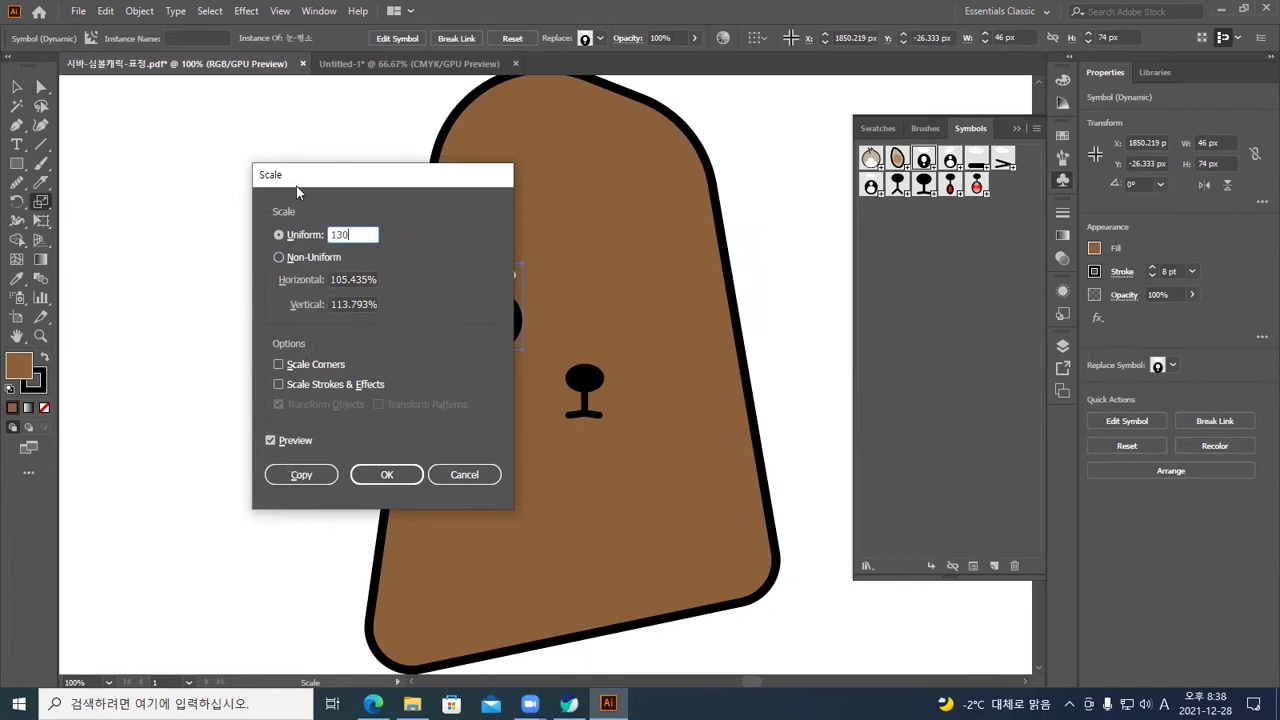
drag(290, 181, 169, 182)
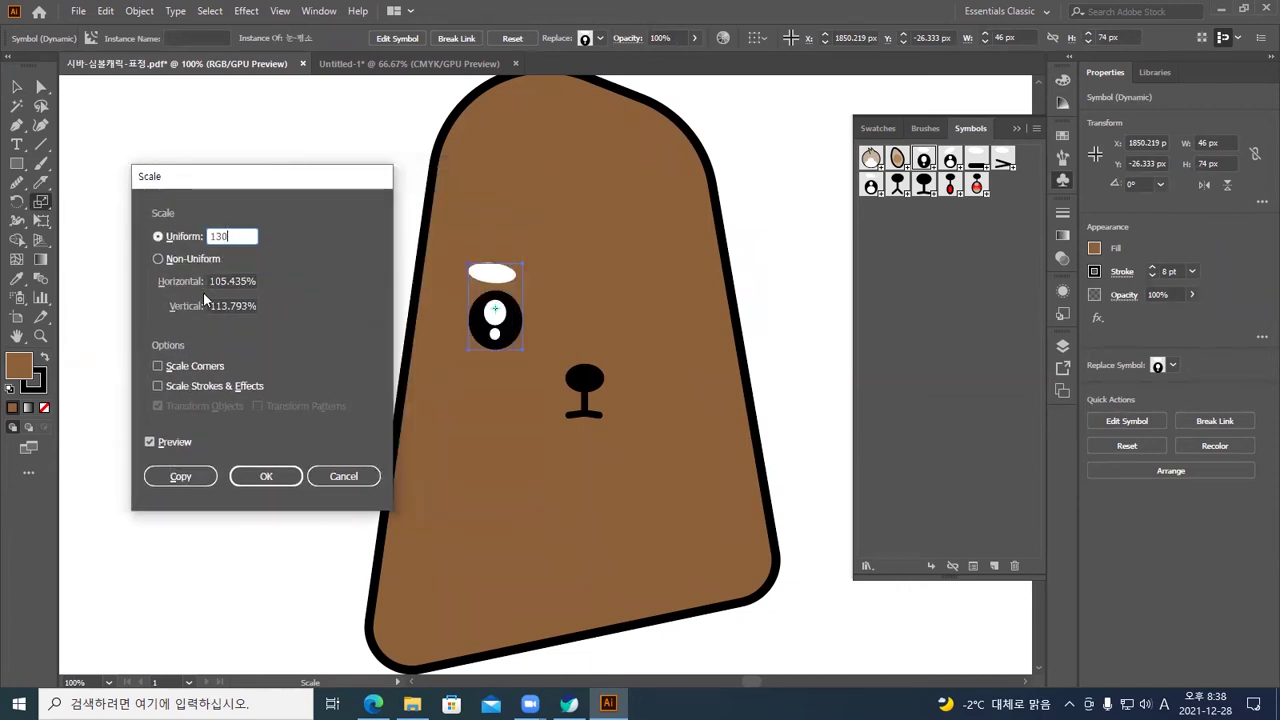
click(274, 479)
key(v)
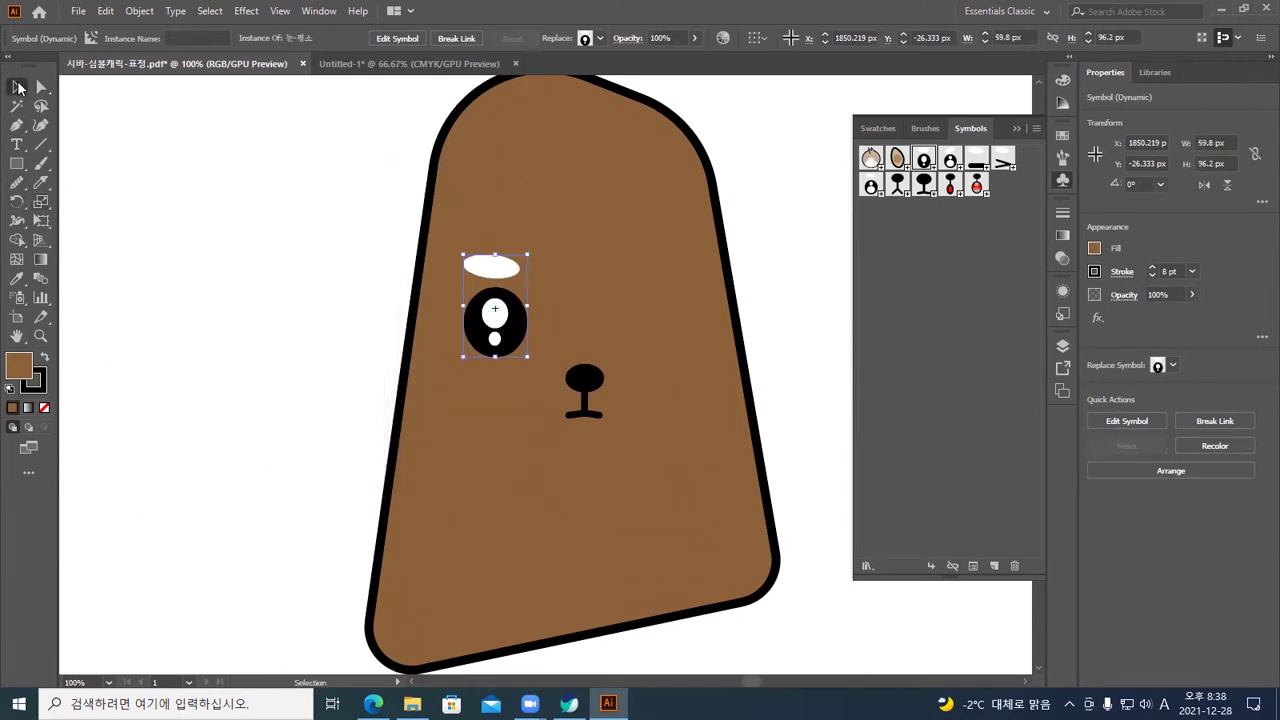
click(293, 289)
Move the nose-and-mouth symbol straight down, scale it uniformly to 130%, and deselect it
drag(586, 376, 586, 426)
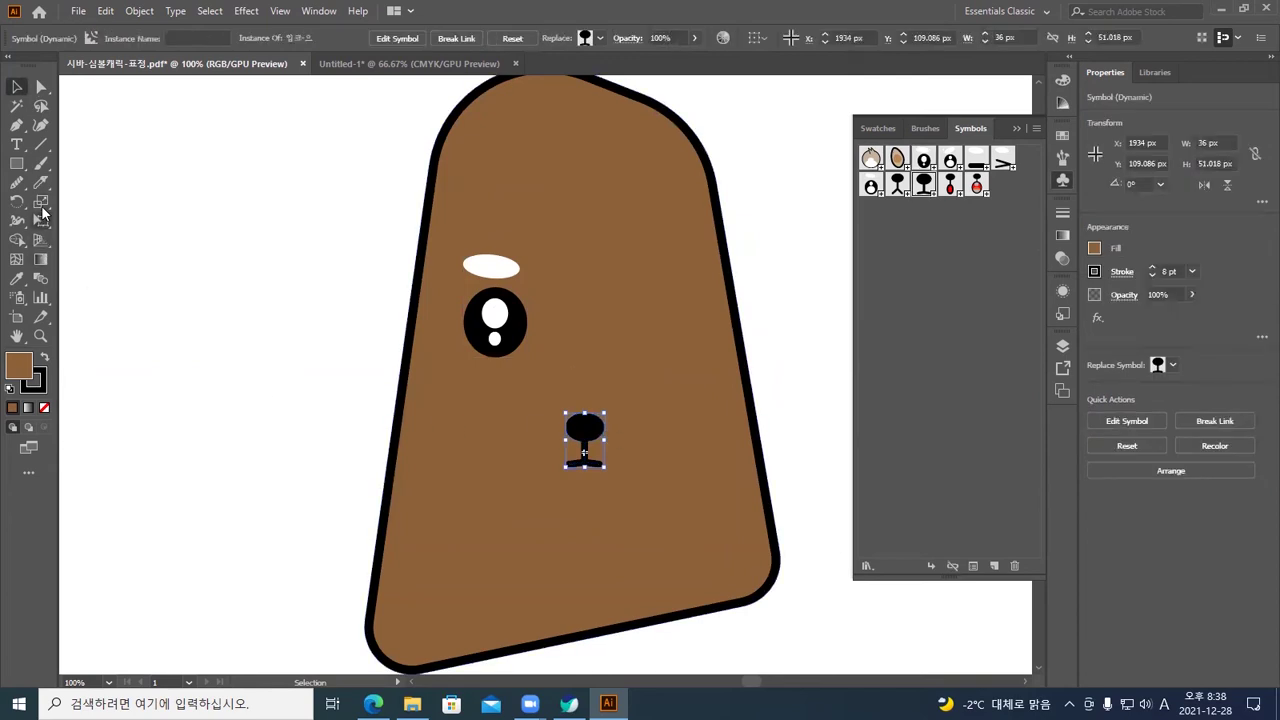
click(41, 202)
double_click(41, 203)
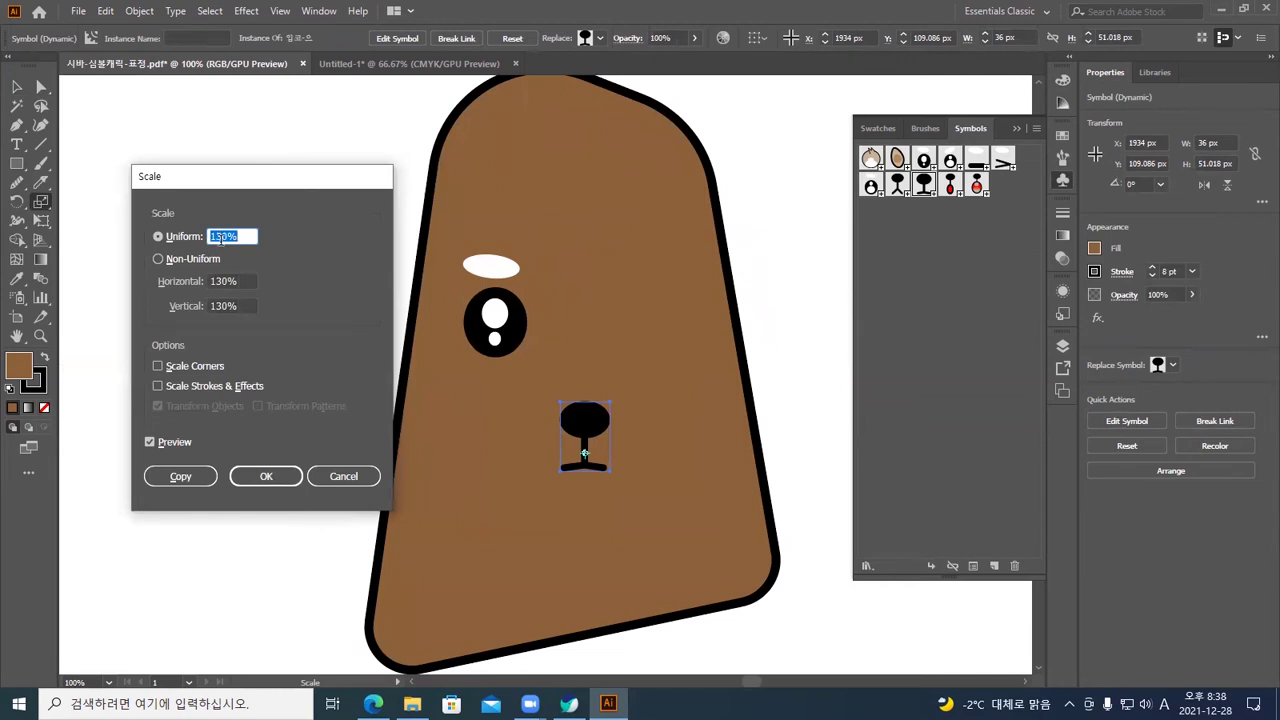
click(267, 476)
click(17, 87)
click(302, 300)
Select the brown character's eye symbol and float the Rotate and Reflect tools as a separate toolset beside the character
click(505, 343)
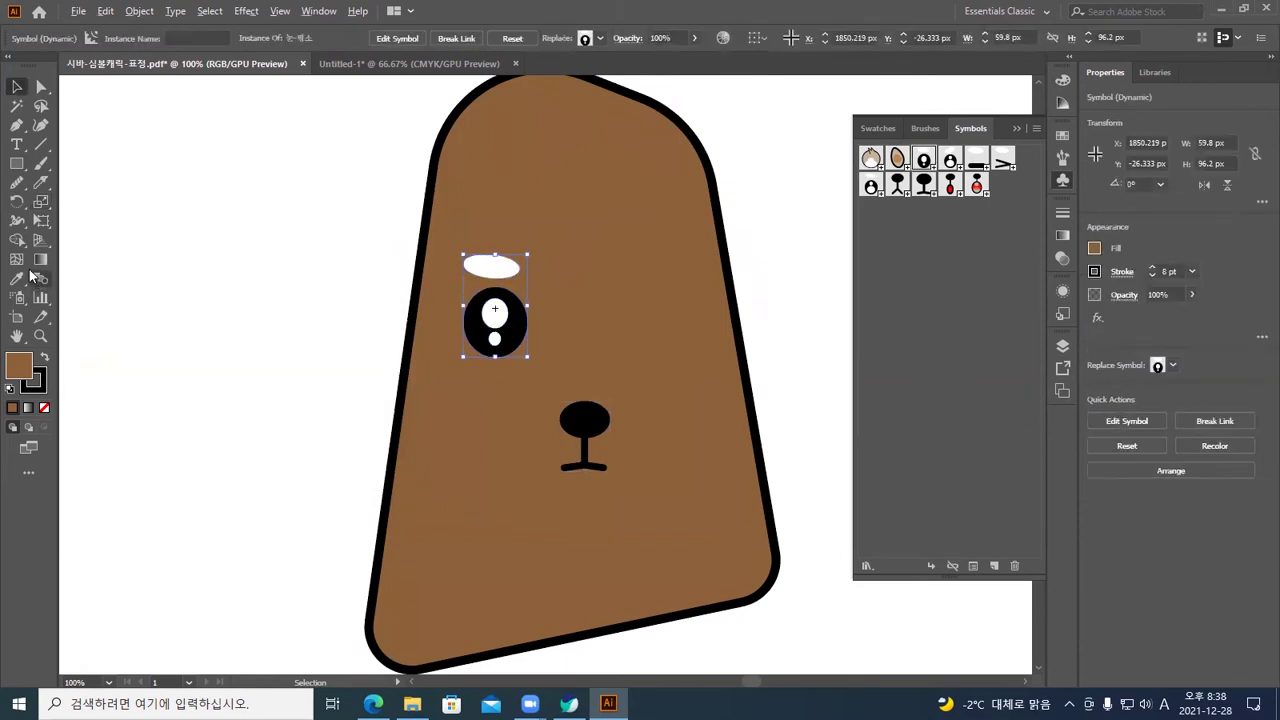
click(18, 207)
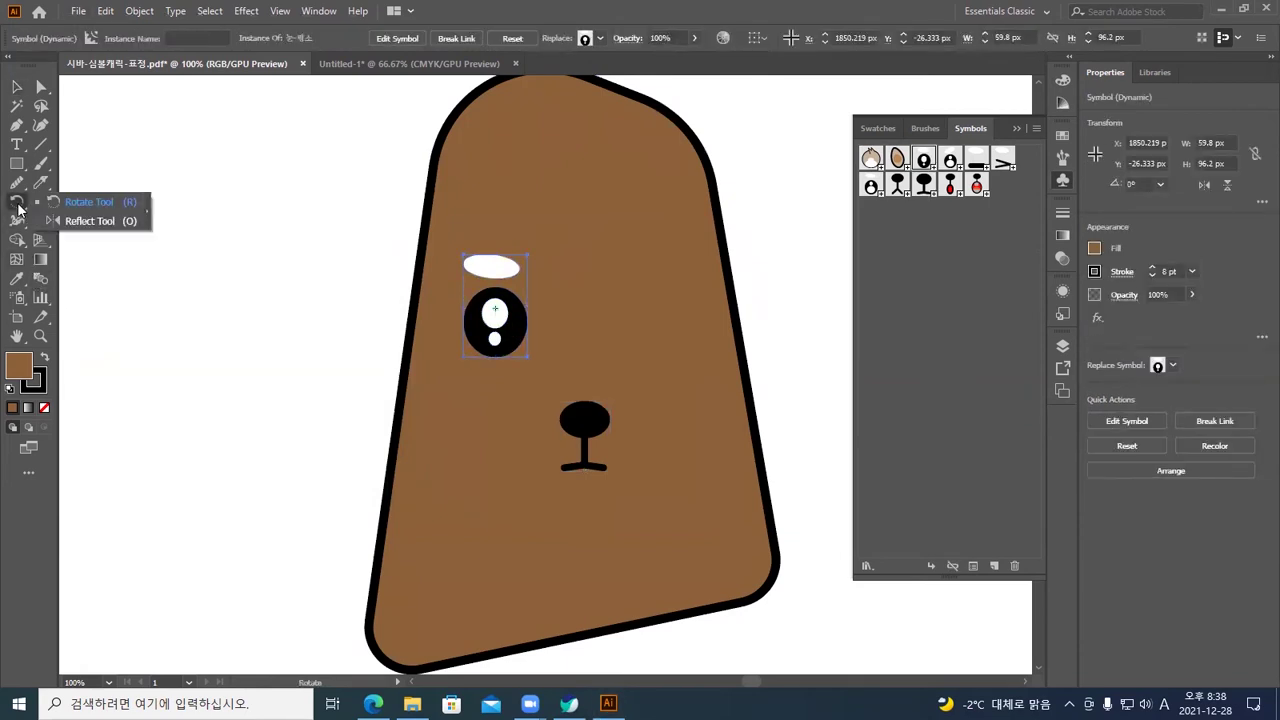
click(86, 221)
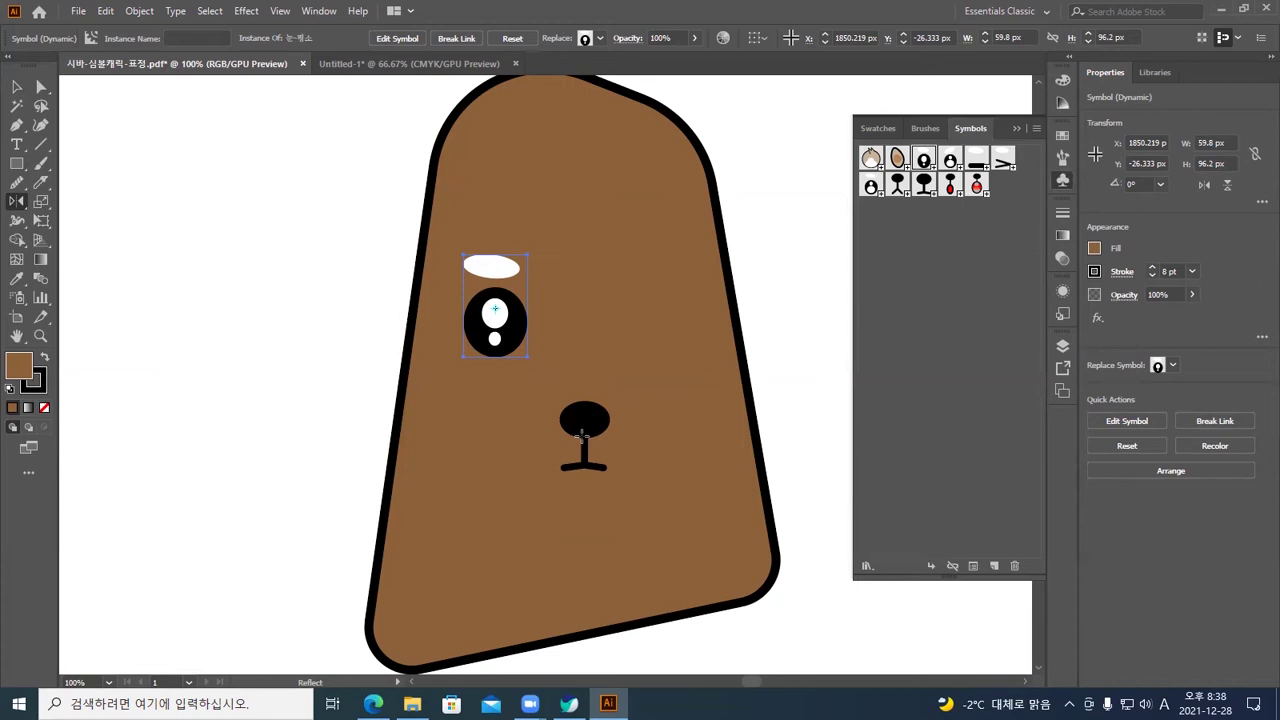
drag(17, 201, 150, 218)
drag(48, 214, 368, 292)
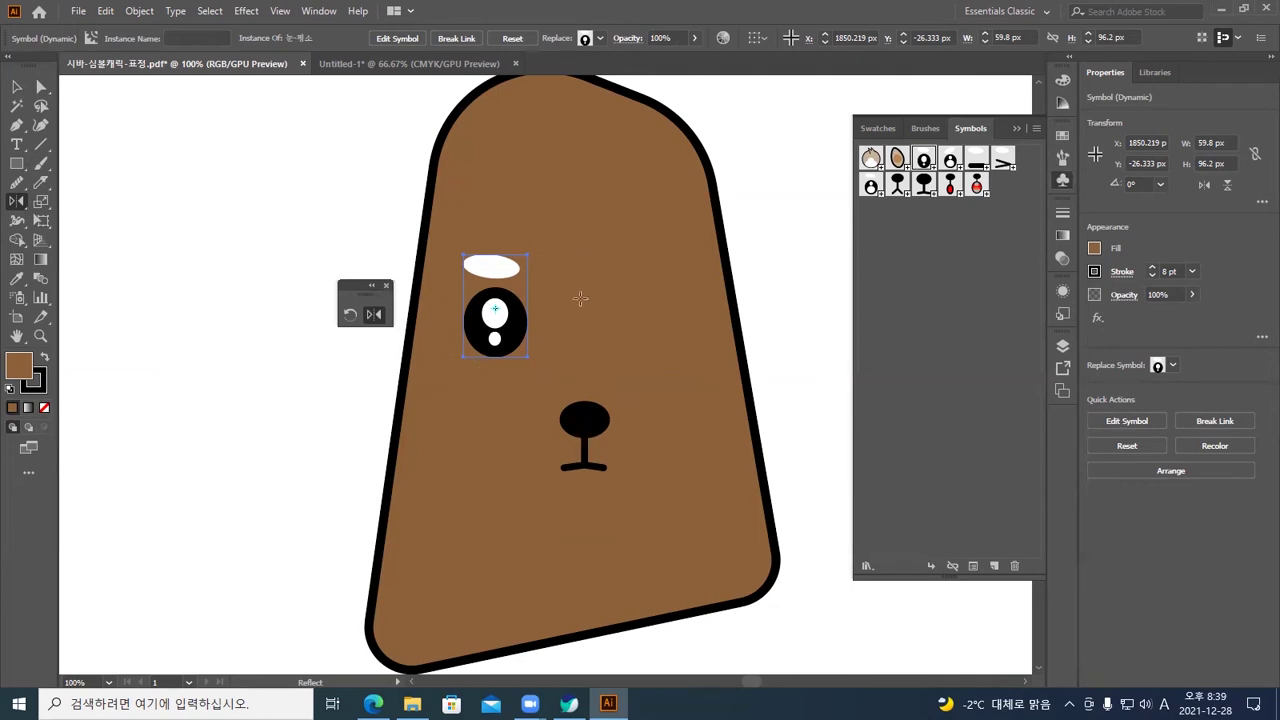
Try to reflect the eye symbol itself across a vertical axis through the nose, comparing it with and without preview
alt+click(585, 410)
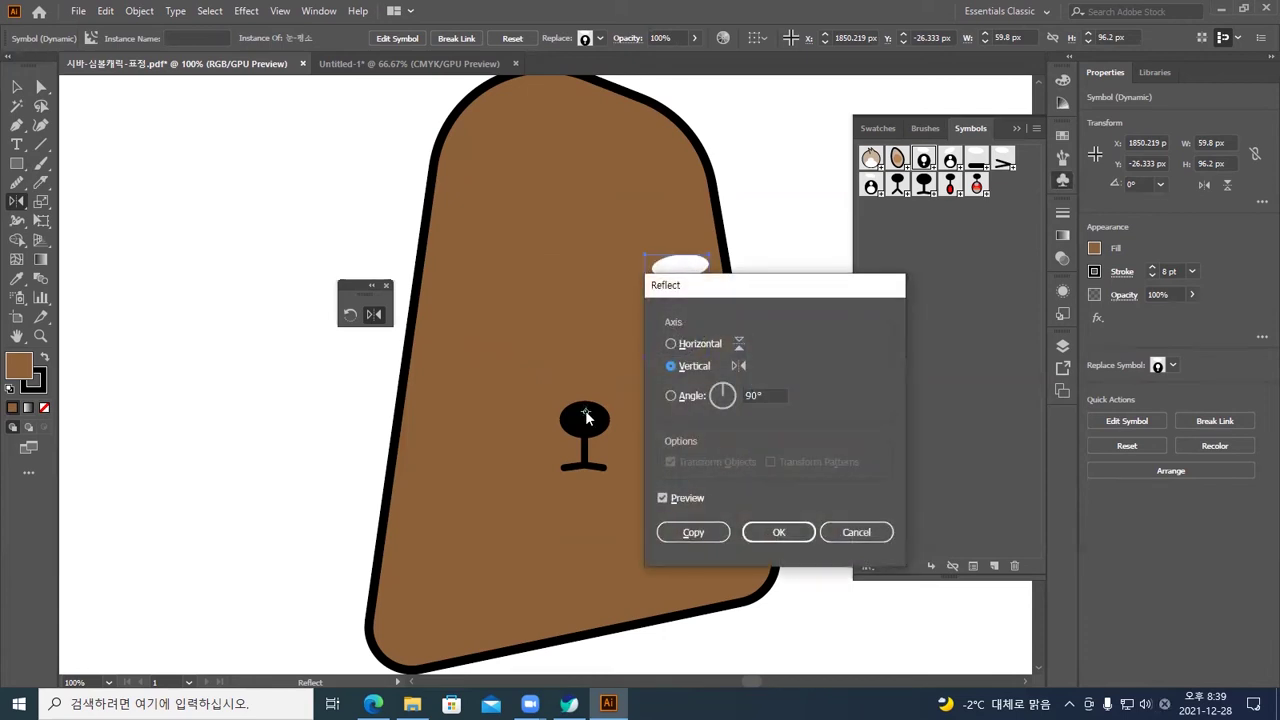
drag(764, 298, 846, 301)
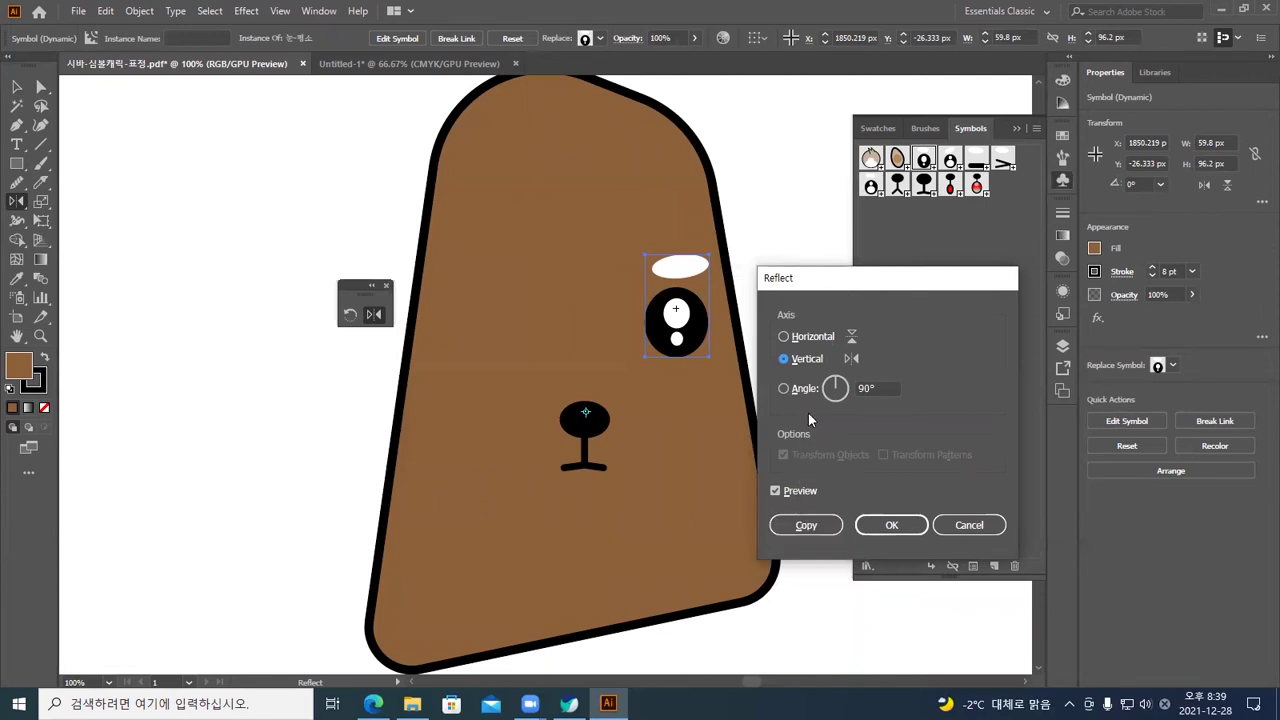
click(777, 489)
click(777, 489)
click(777, 488)
click(777, 488)
click(777, 489)
click(777, 489)
click(777, 489)
click(777, 489)
click(777, 488)
click(777, 488)
click(777, 488)
click(777, 488)
click(777, 488)
click(777, 488)
click(777, 488)
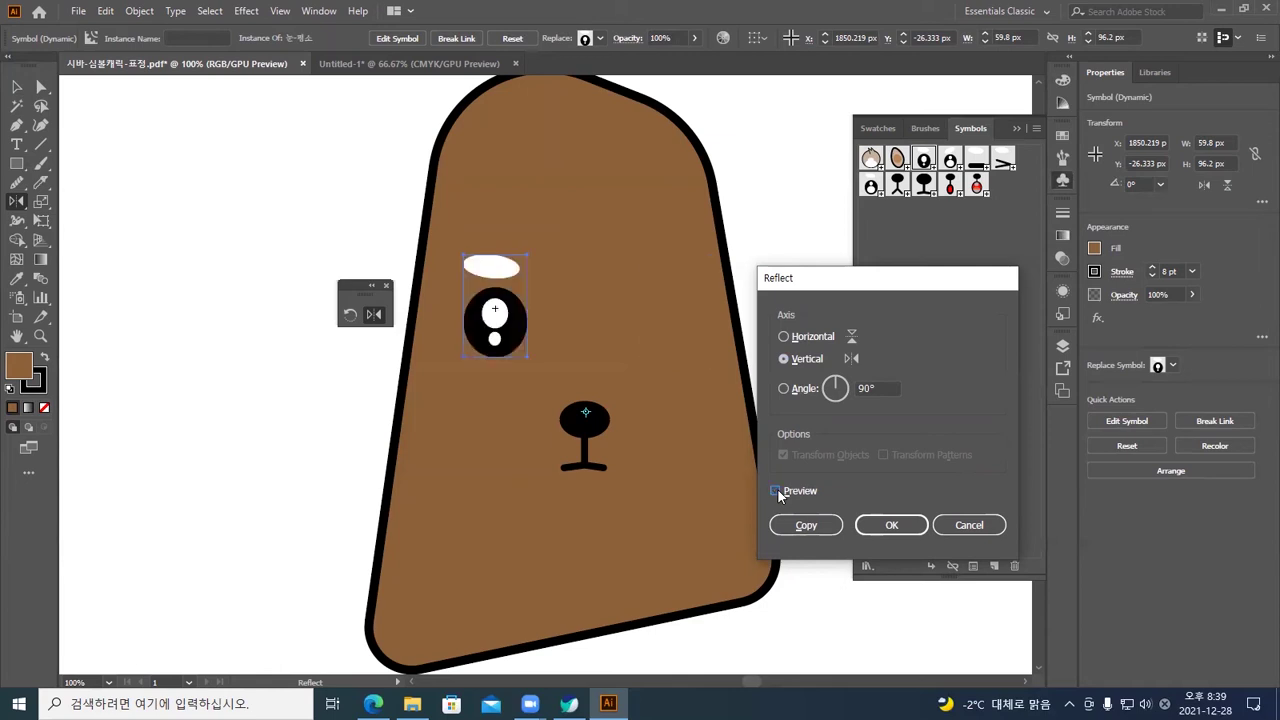
click(891, 525)
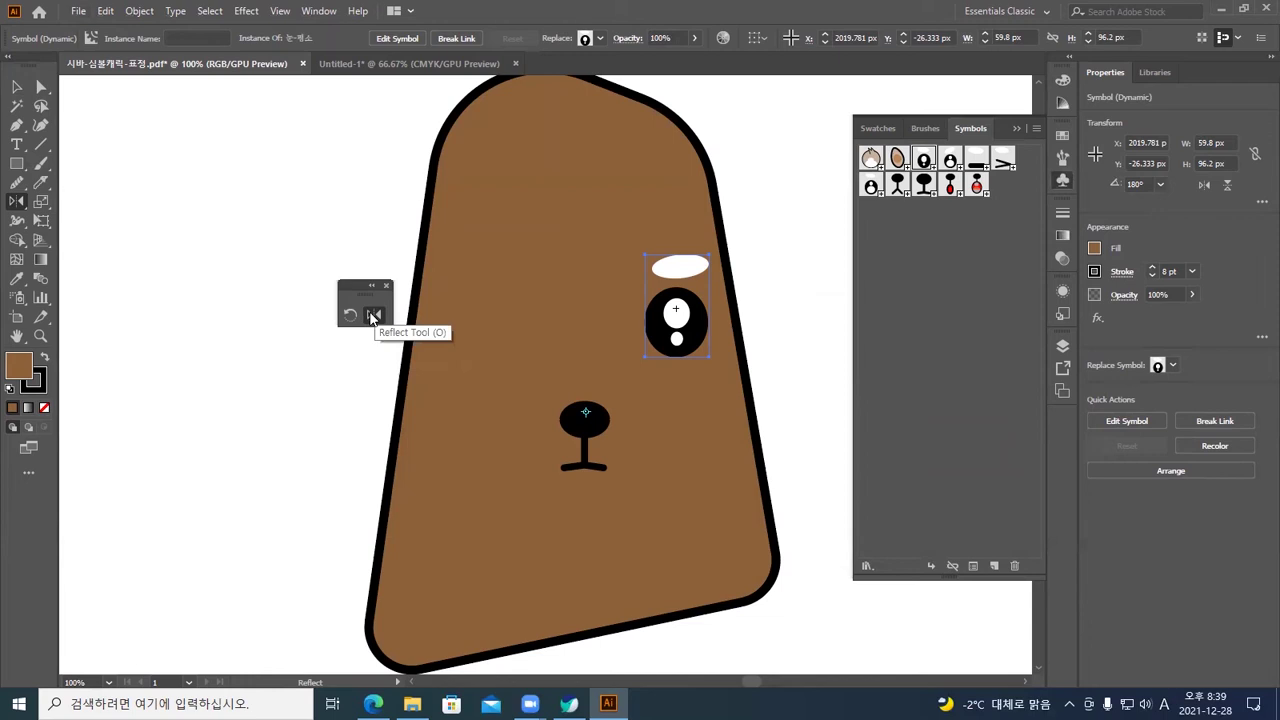
drag(548, 427, 551, 429)
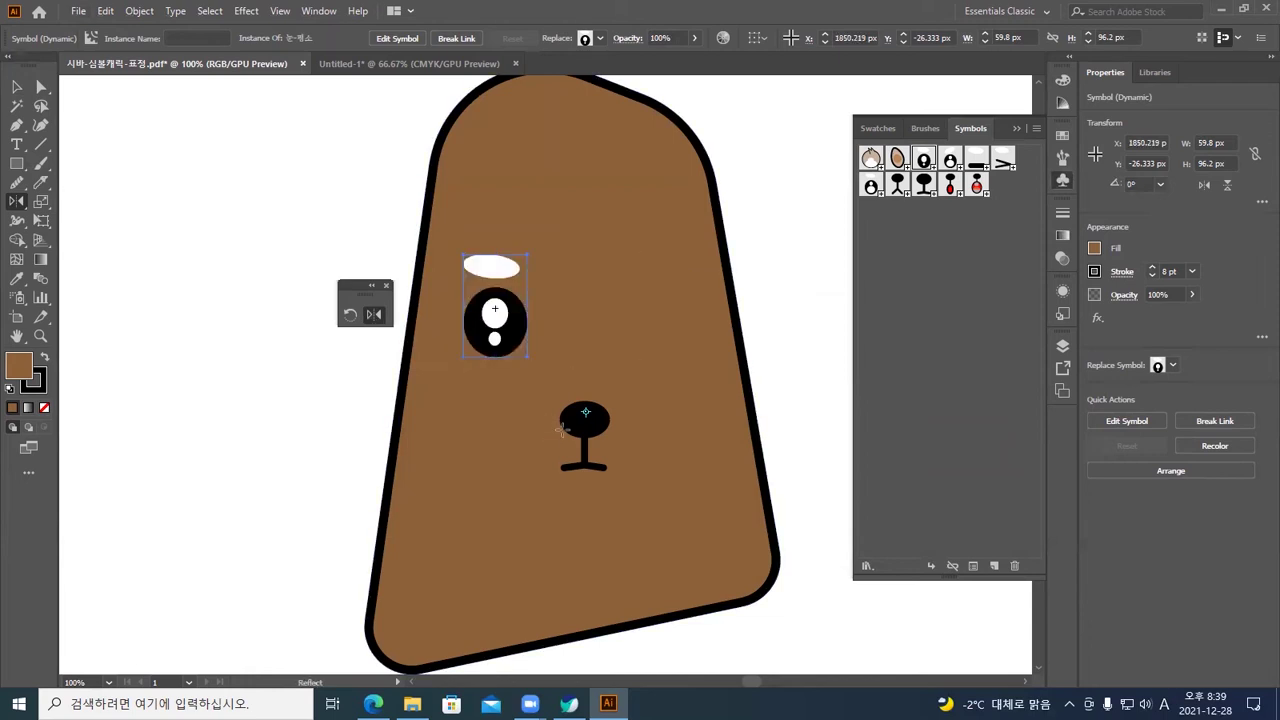
click(380, 316)
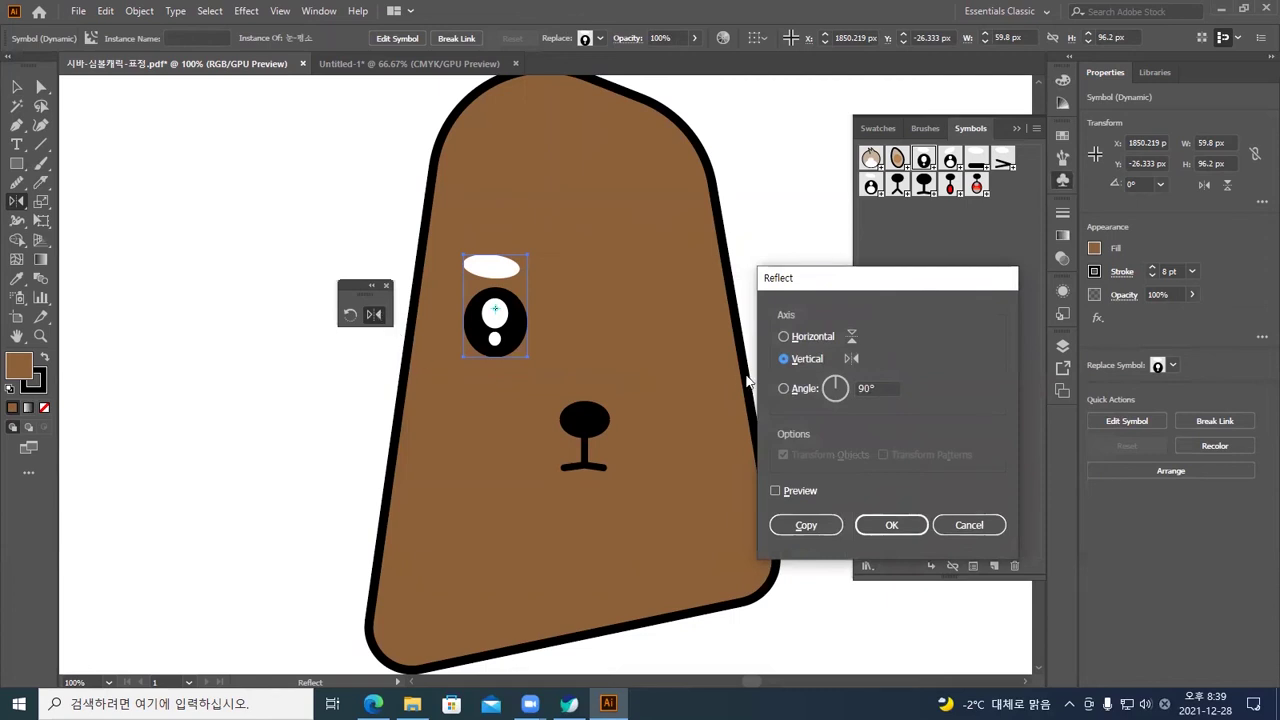
click(968, 525)
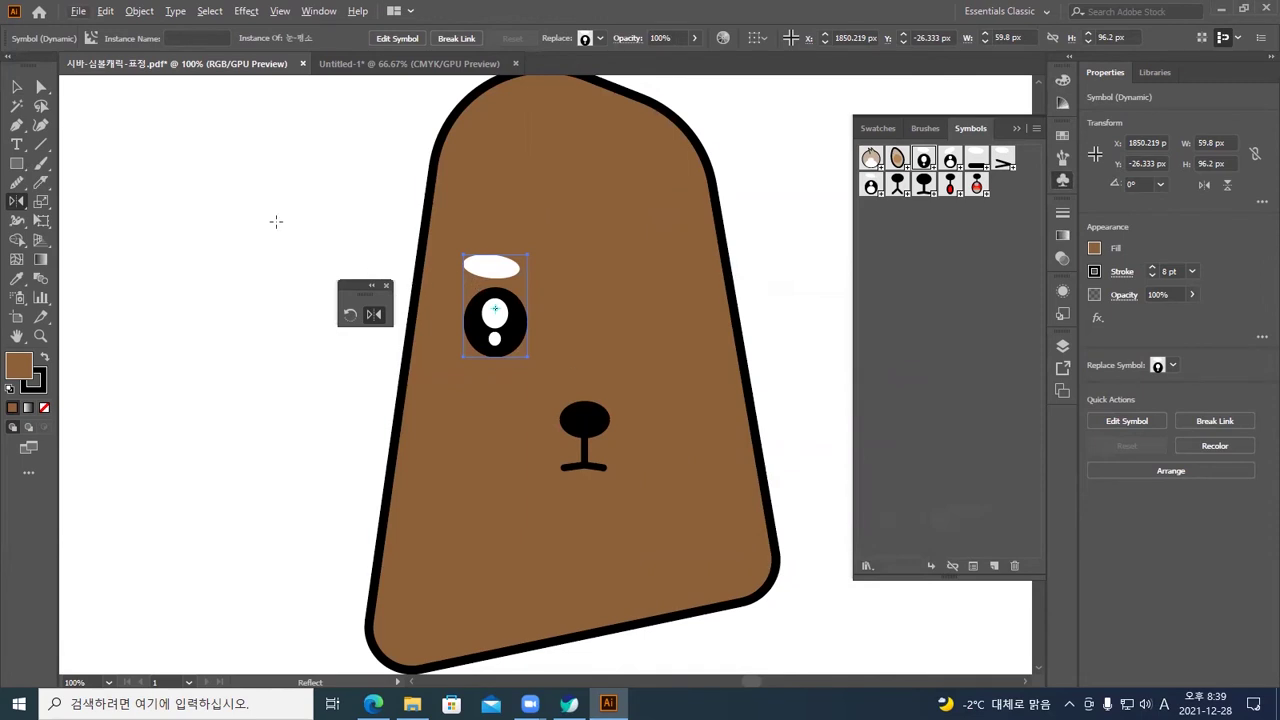
click(17, 87)
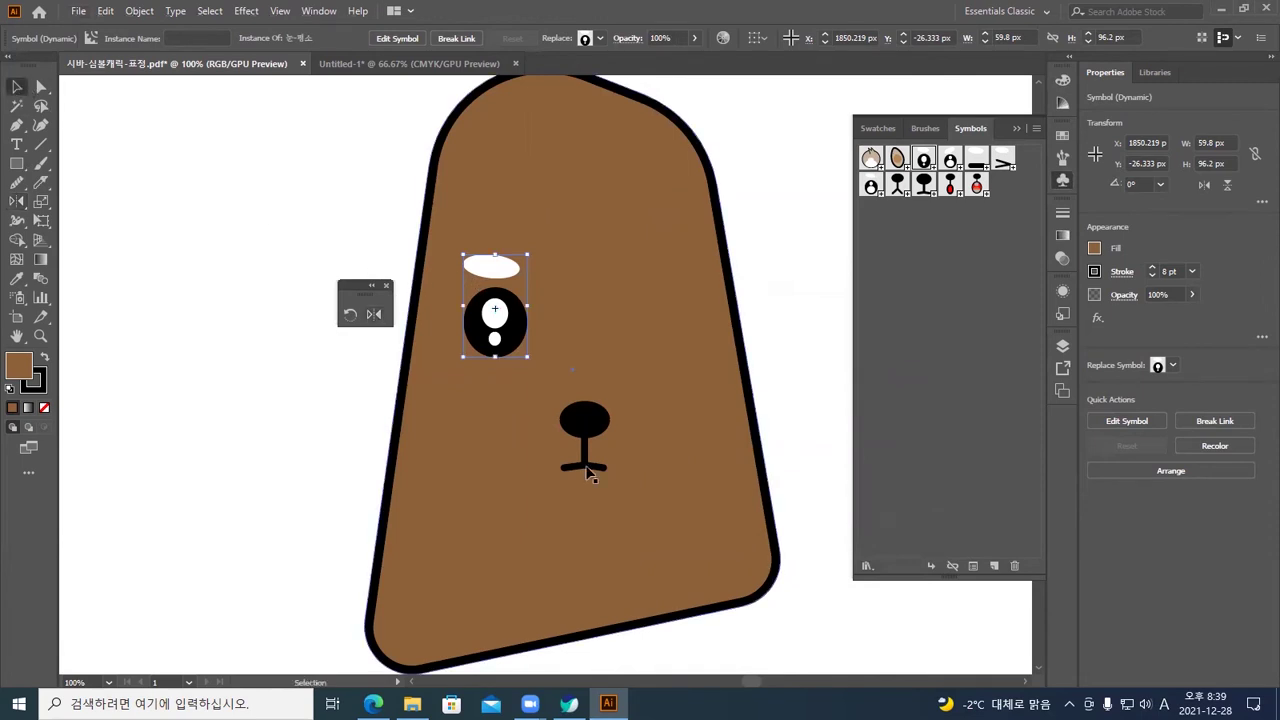
Create a mirrored copy of the eye symbol across a vertical axis through the nose and deselect it
click(379, 318)
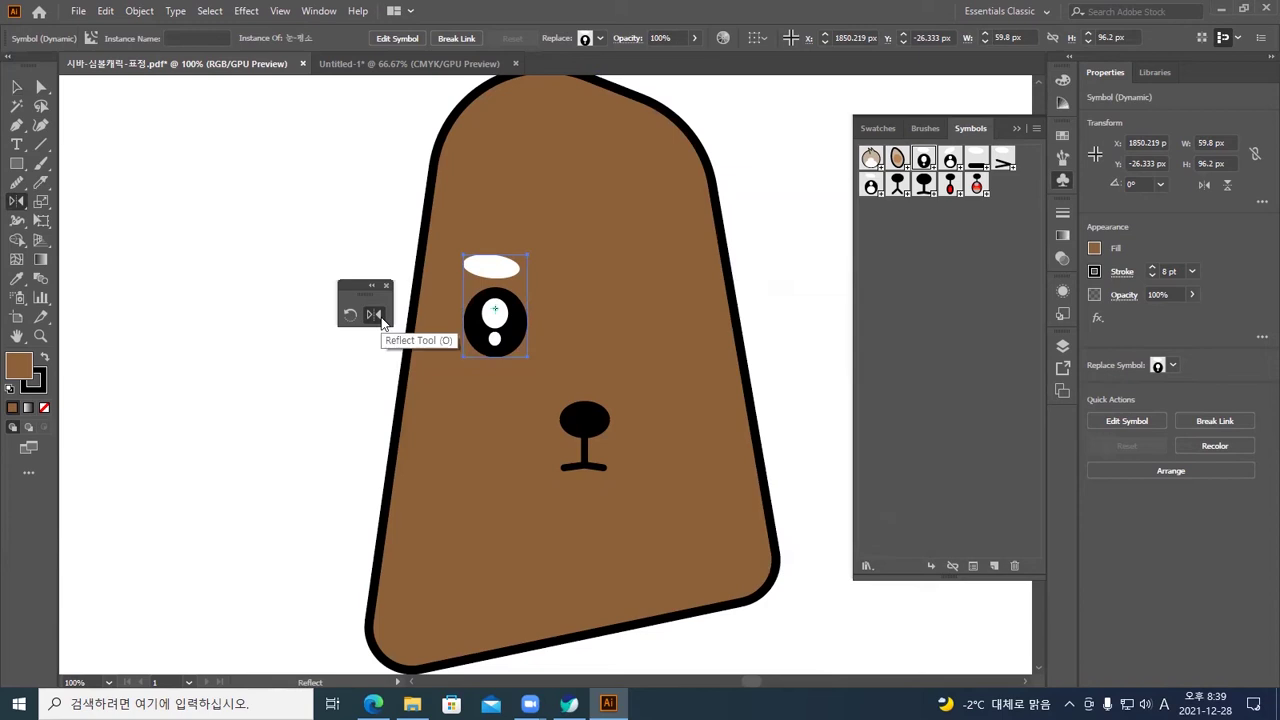
alt+click(585, 425)
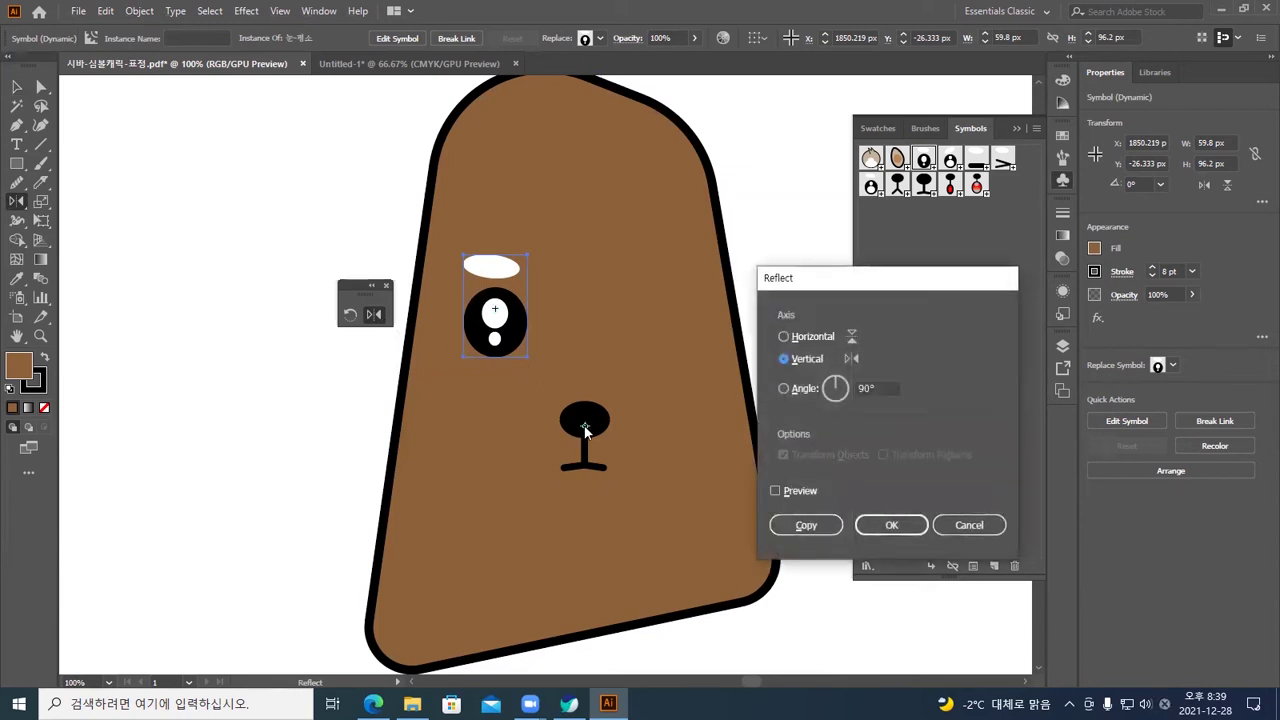
drag(810, 280, 734, 196)
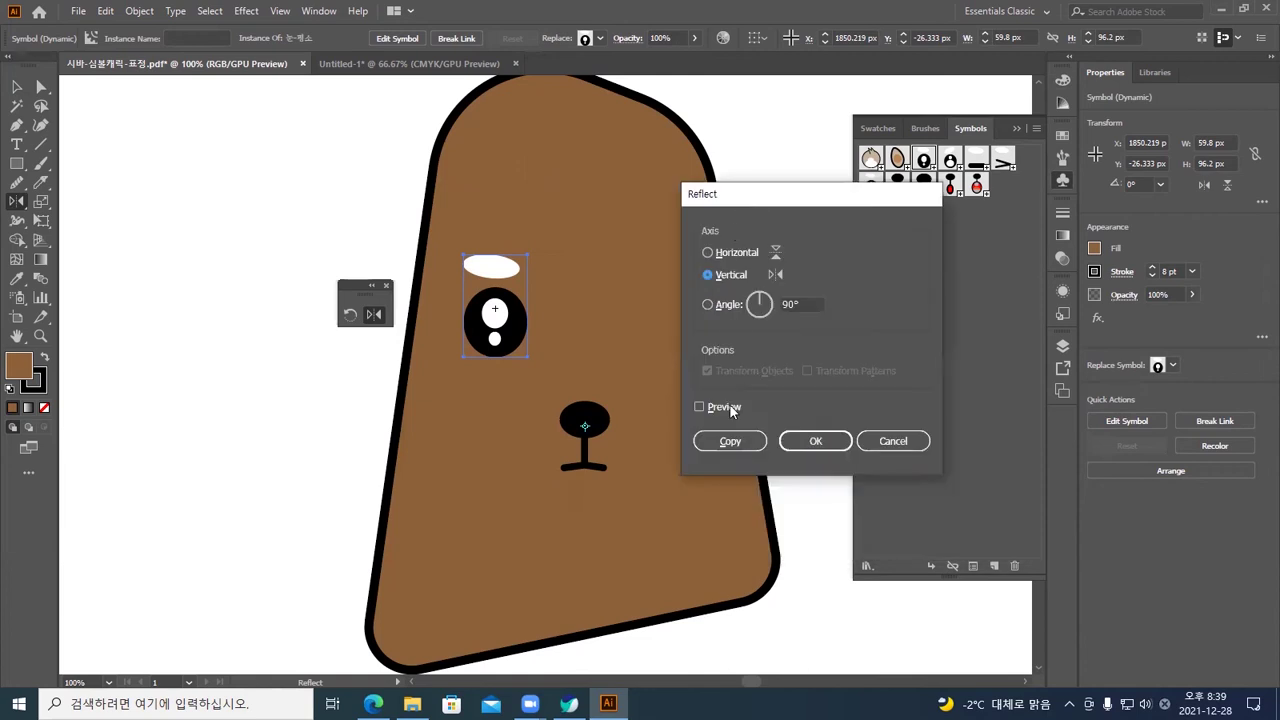
click(699, 407)
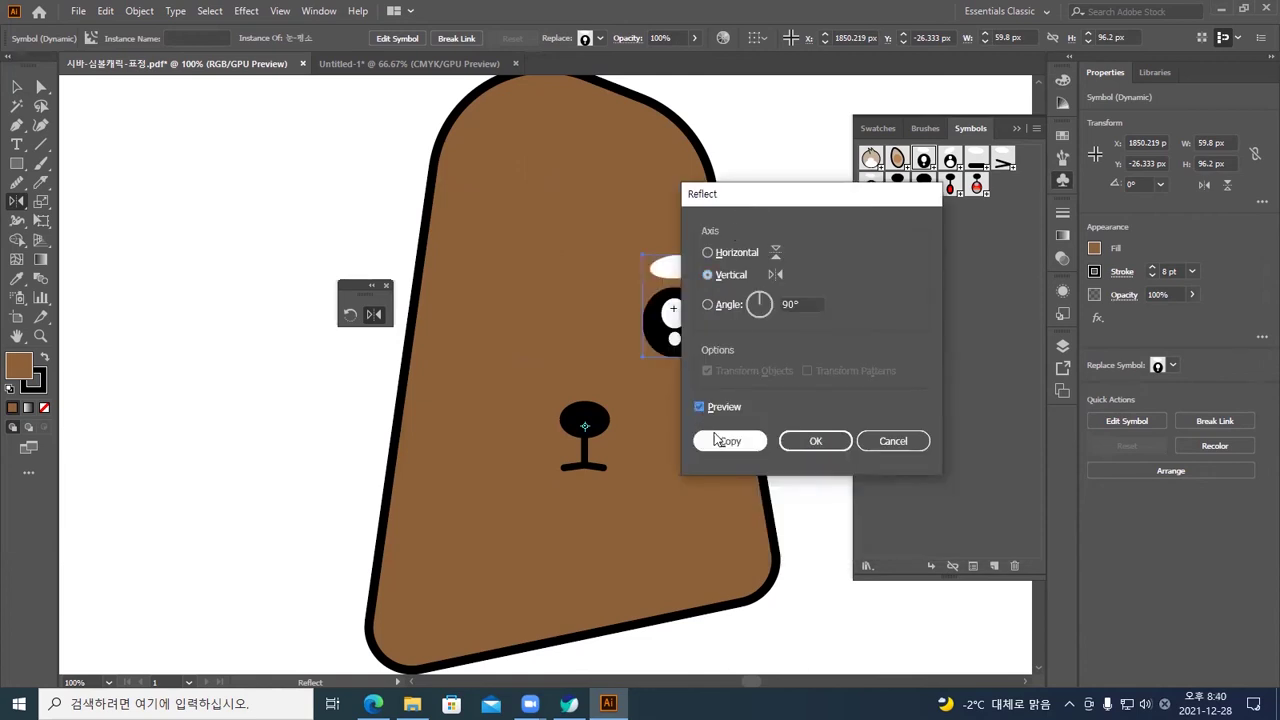
click(716, 446)
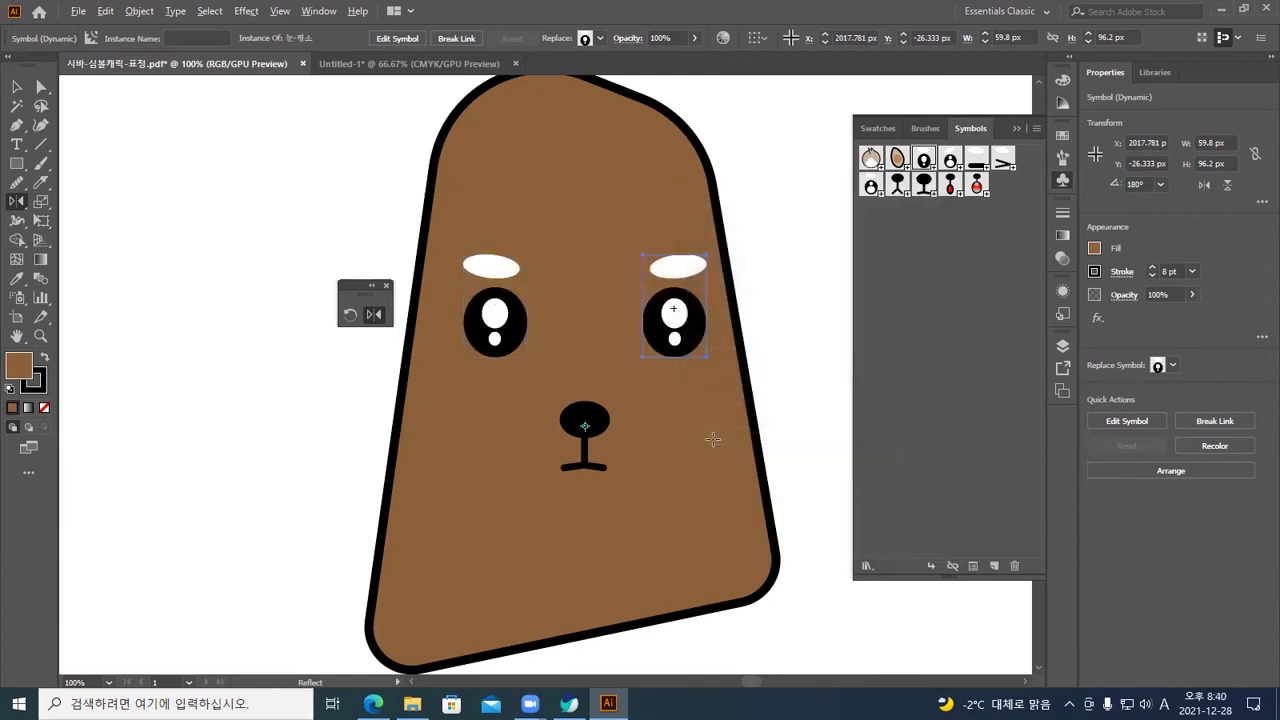
key(v)
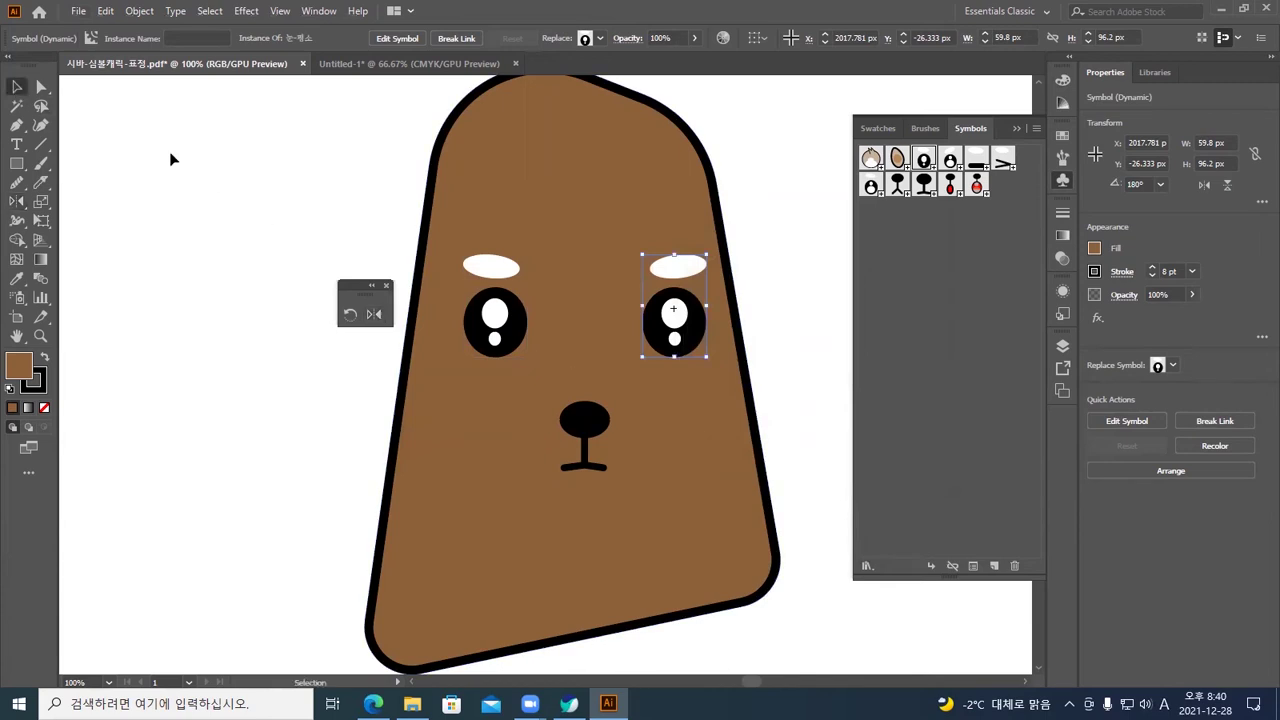
click(360, 196)
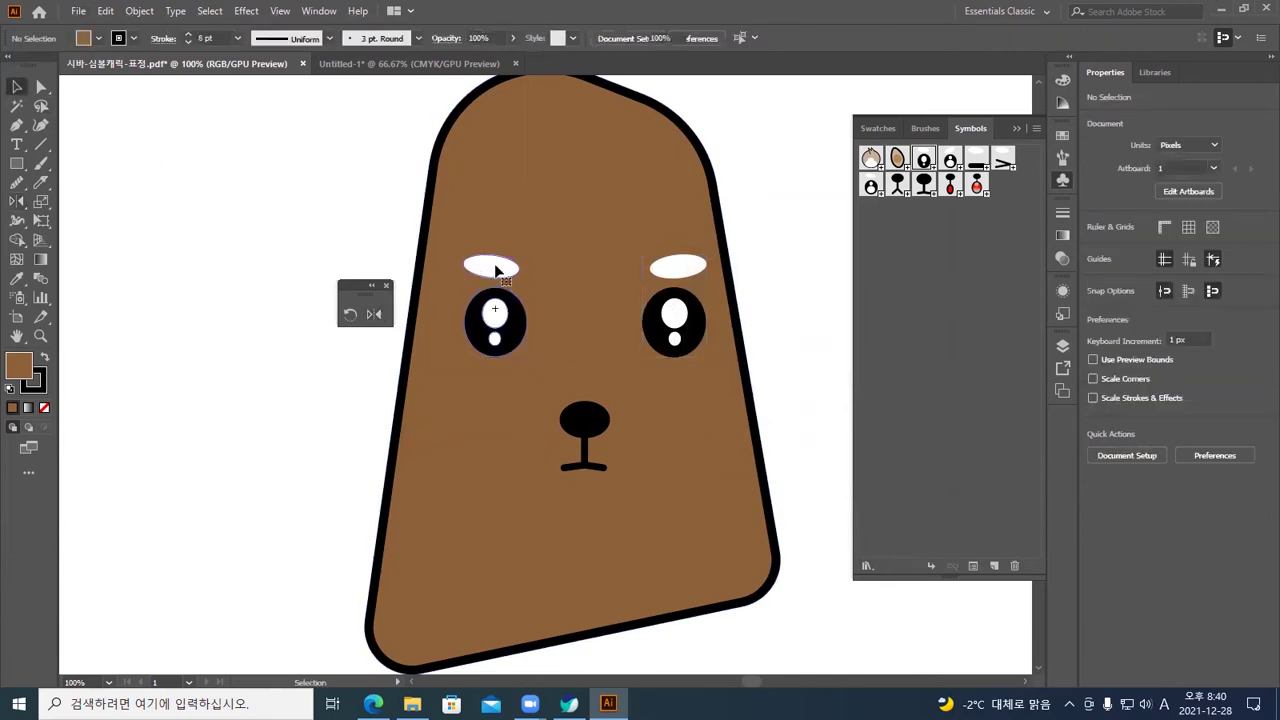
Move both eye symbols horizontally inward so they sit closer together above the nose
click(497, 271)
click(670, 273)
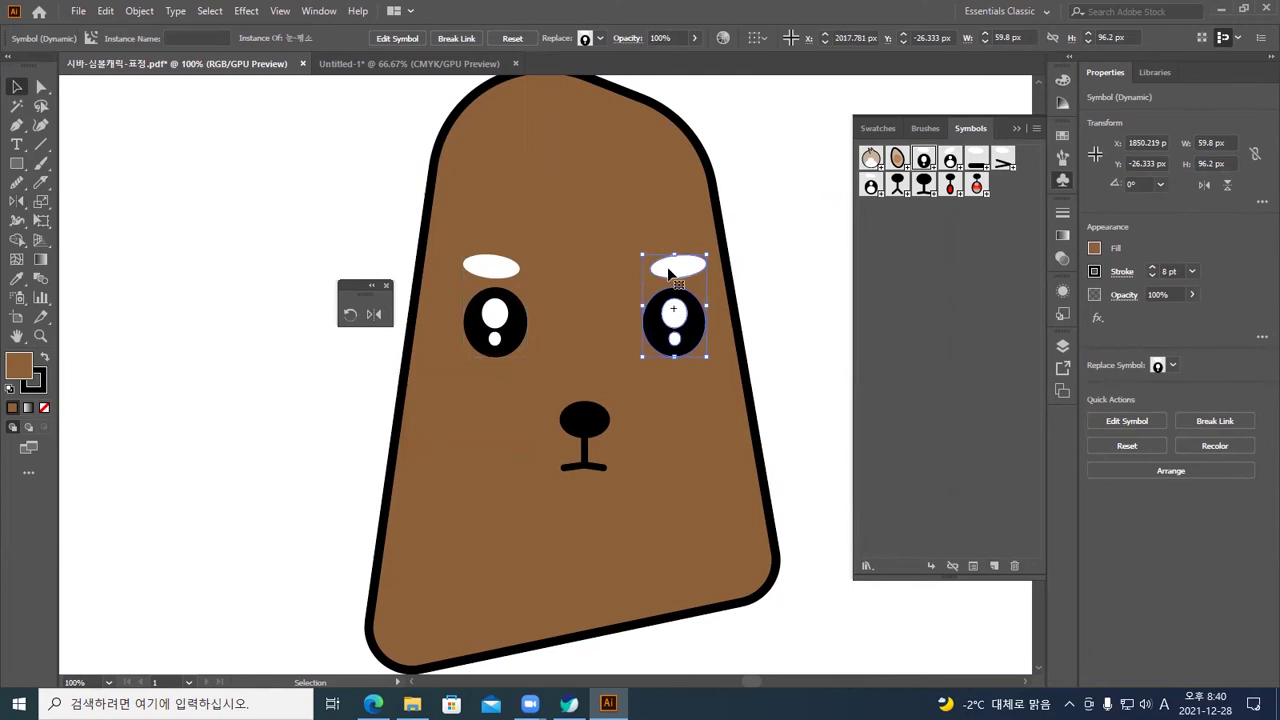
click(497, 271)
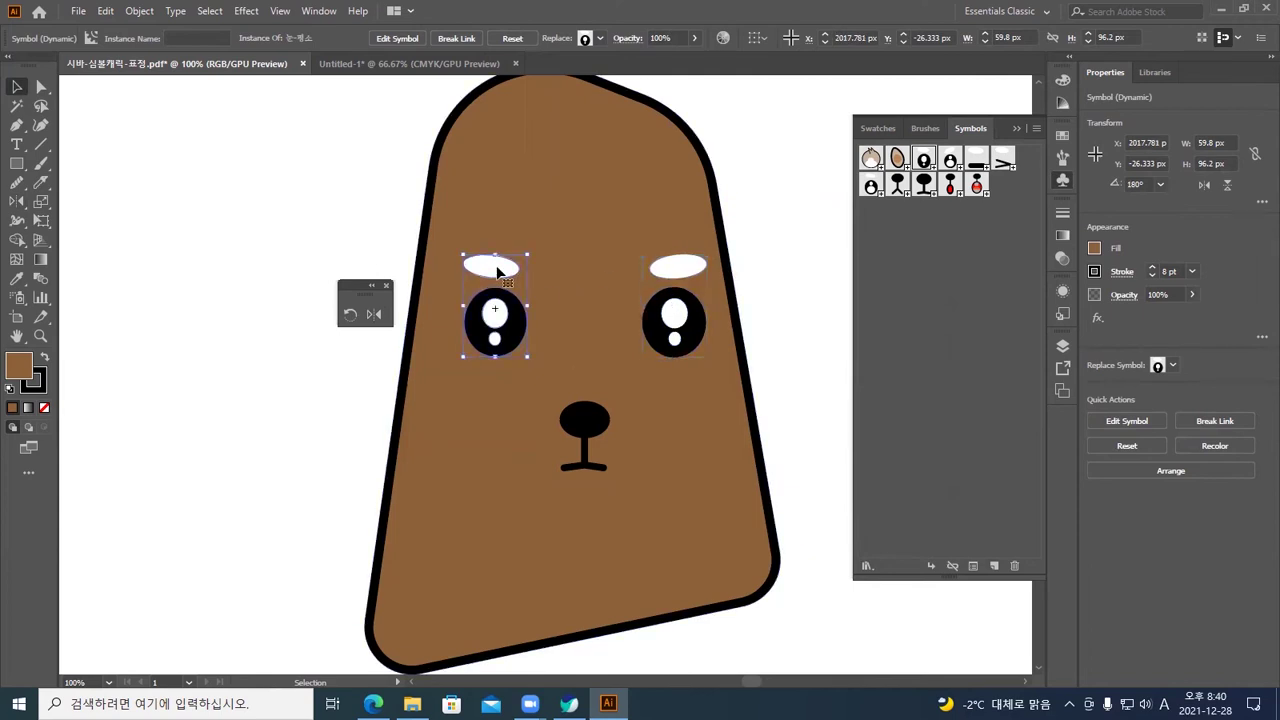
drag(497, 270, 608, 262)
click(766, 326)
click(643, 337)
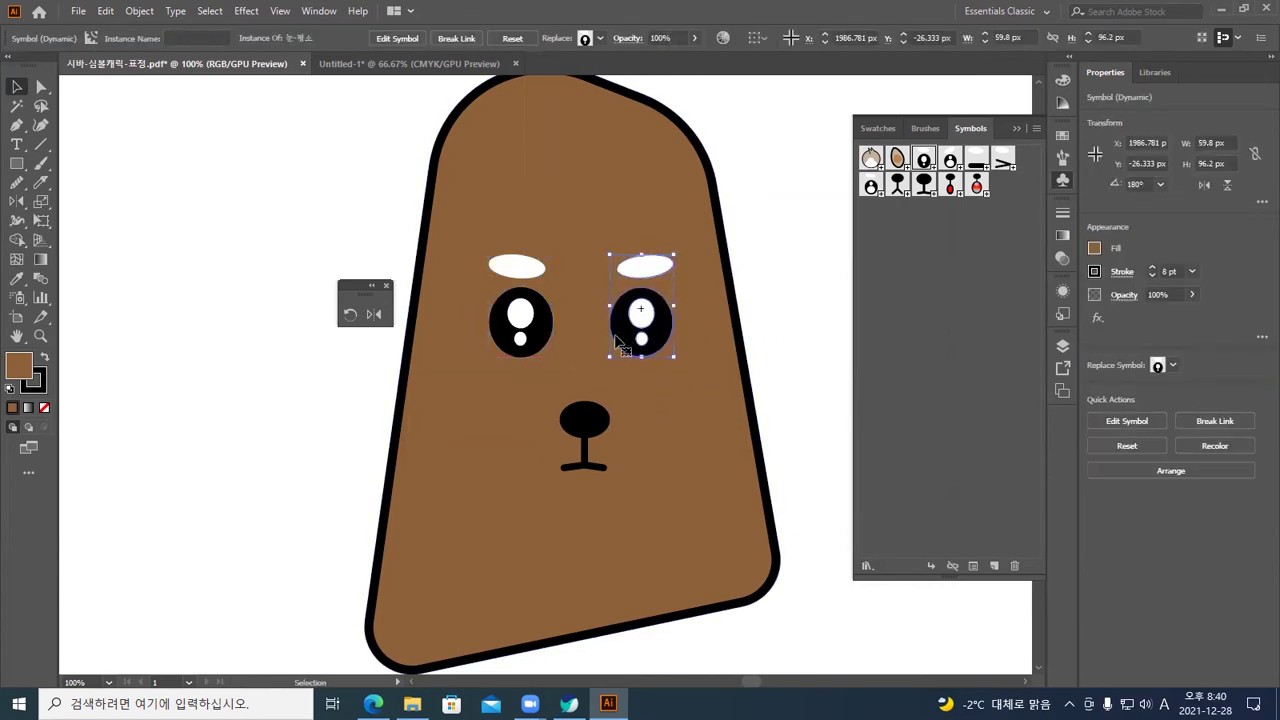
Scale both eyes and the nose-and-mouth symbol together uniformly to 70% and deselect them
click(530, 345)
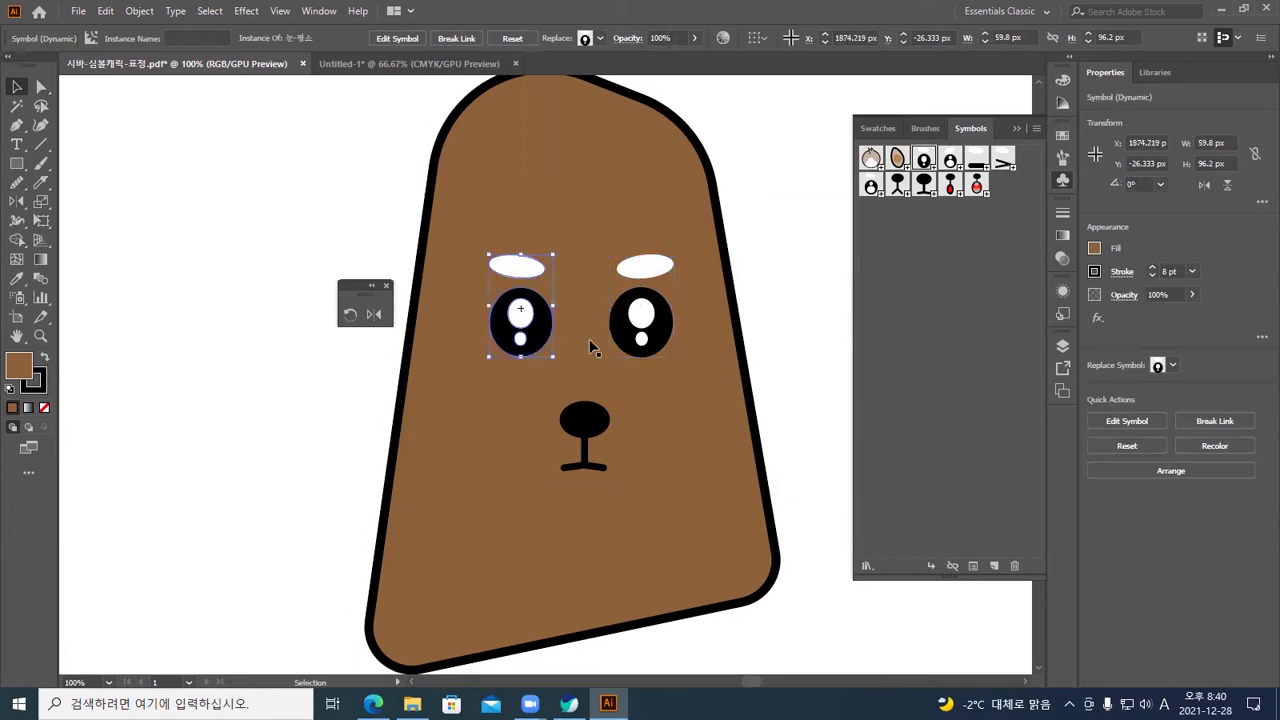
shift+click(645, 345)
shift+click(598, 425)
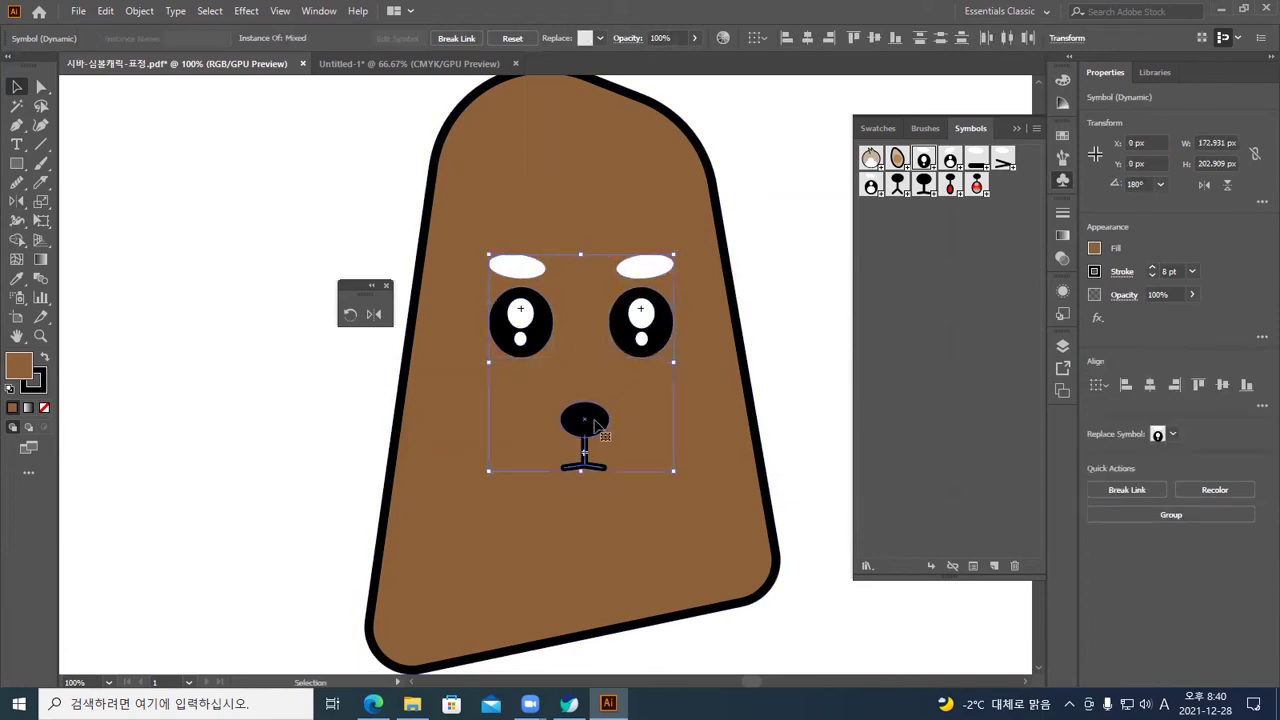
double_click(43, 203)
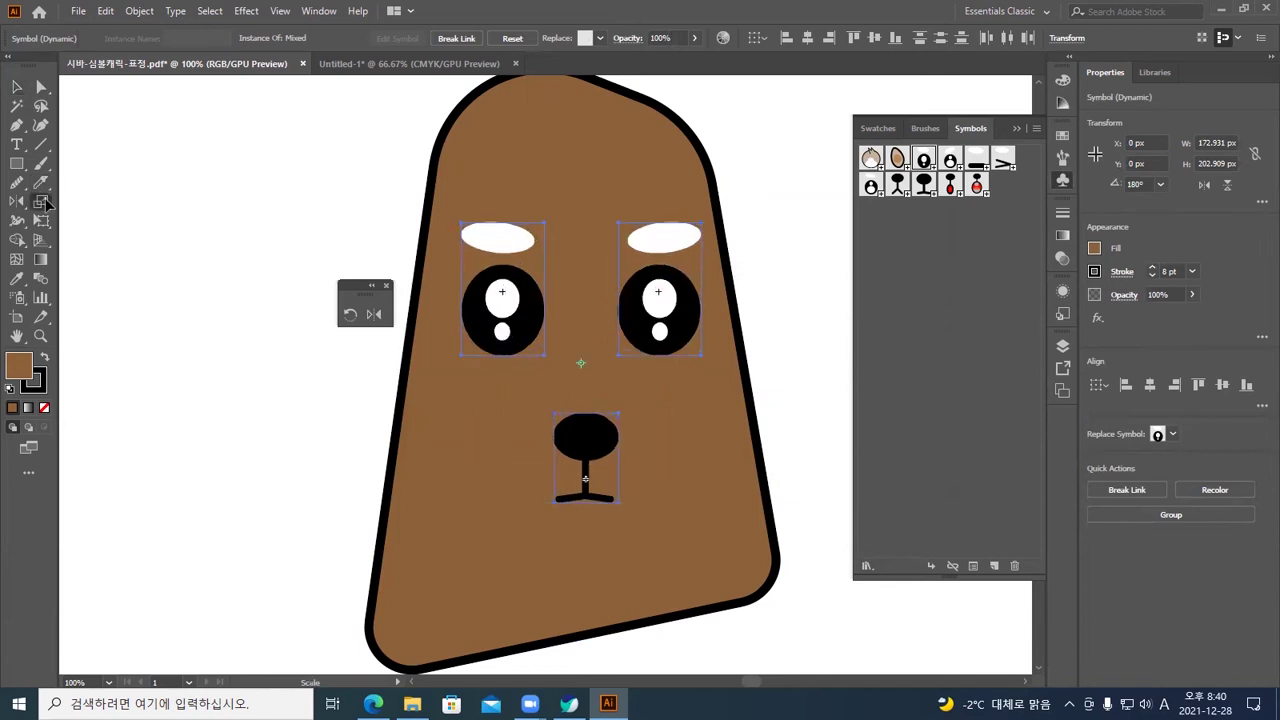
text(70)
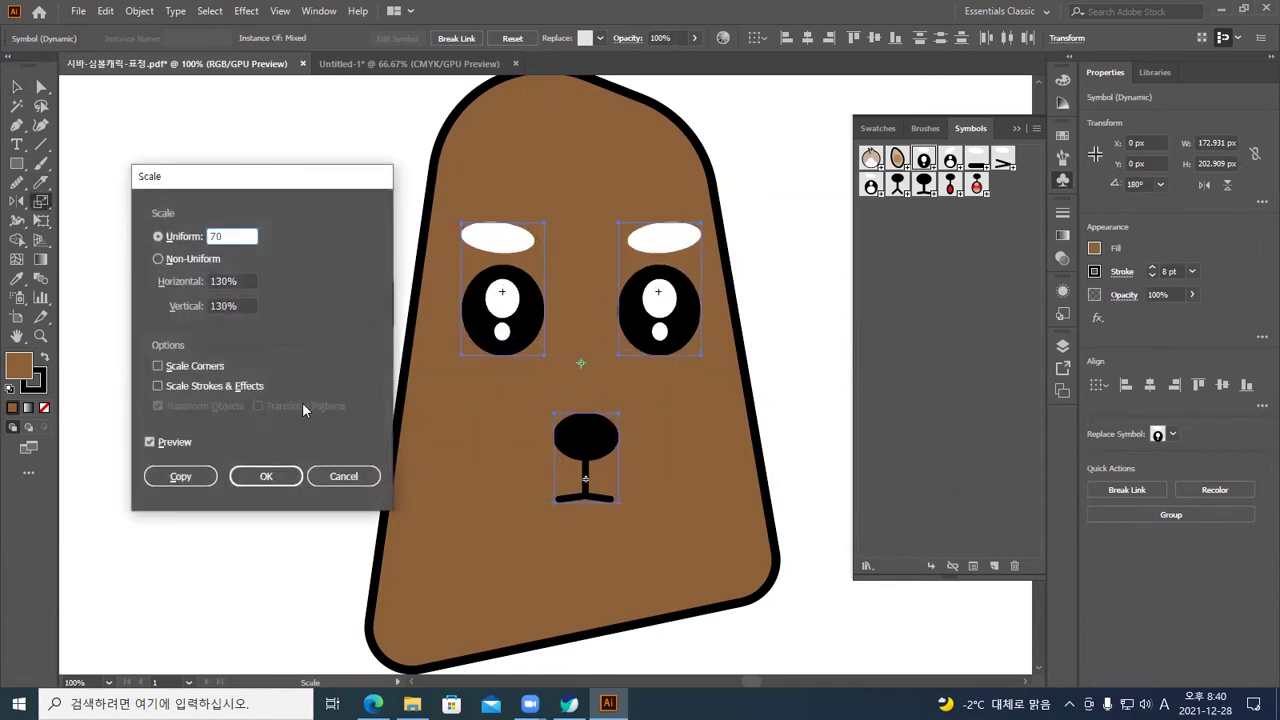
click(150, 442)
click(151, 442)
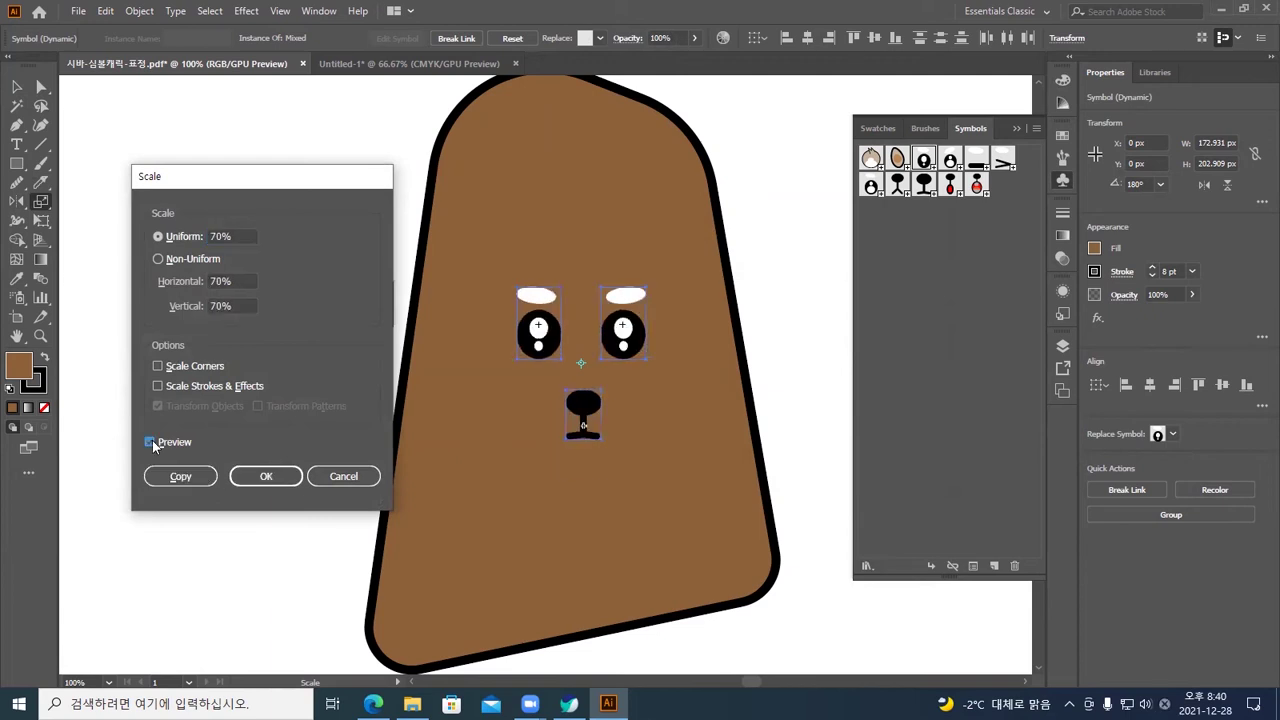
click(262, 477)
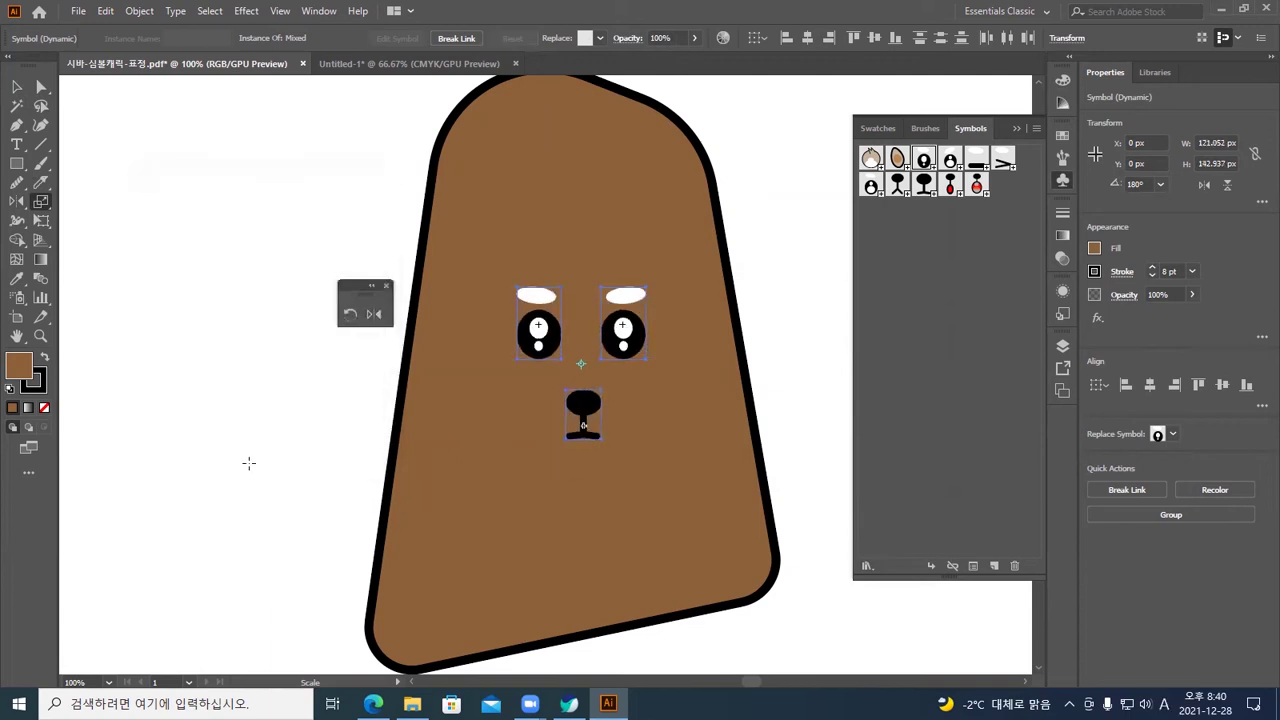
click(16, 88)
click(267, 177)
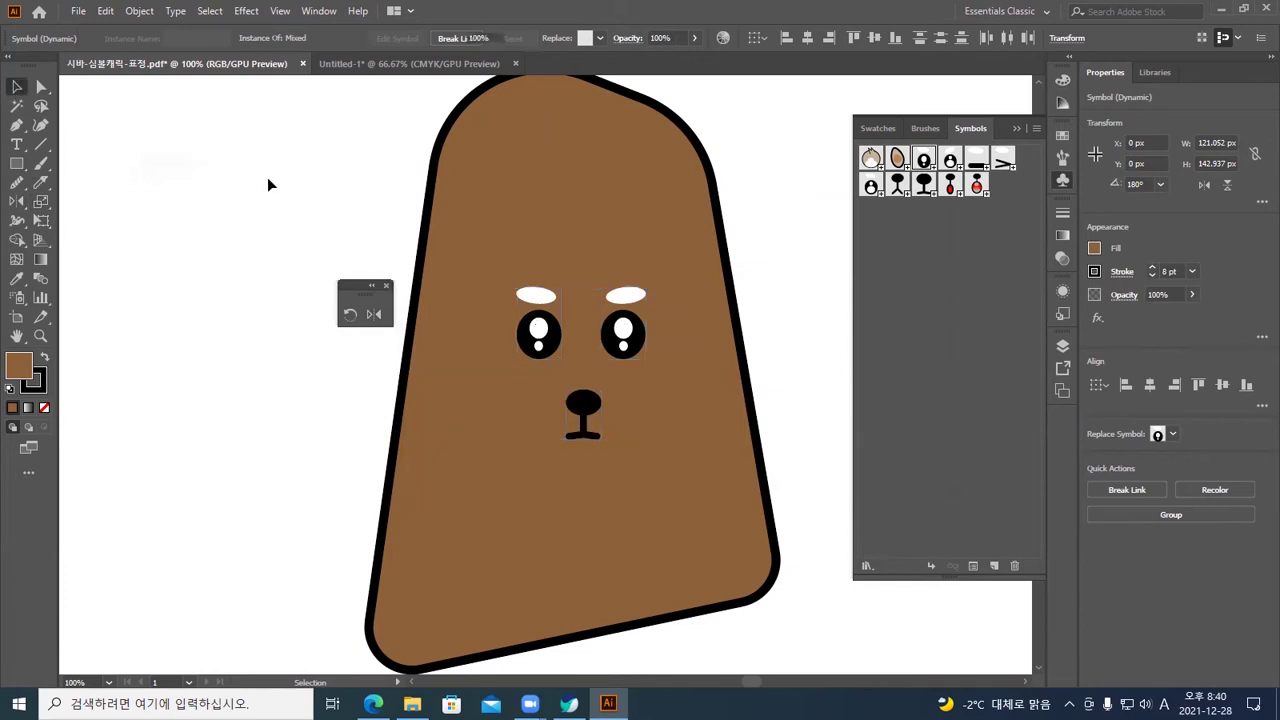
Spread the two eyes farther apart, shift the nose-and-mouth symbol slightly down, and deselect it
drag(528, 350, 493, 352)
drag(630, 350, 666, 353)
mouse_move(584, 420)
mouse_down()
mouse_move(587, 466)
mouse_move(587, 390)
mouse_move(587, 489)
mouse_move(587, 426)
mouse_up()
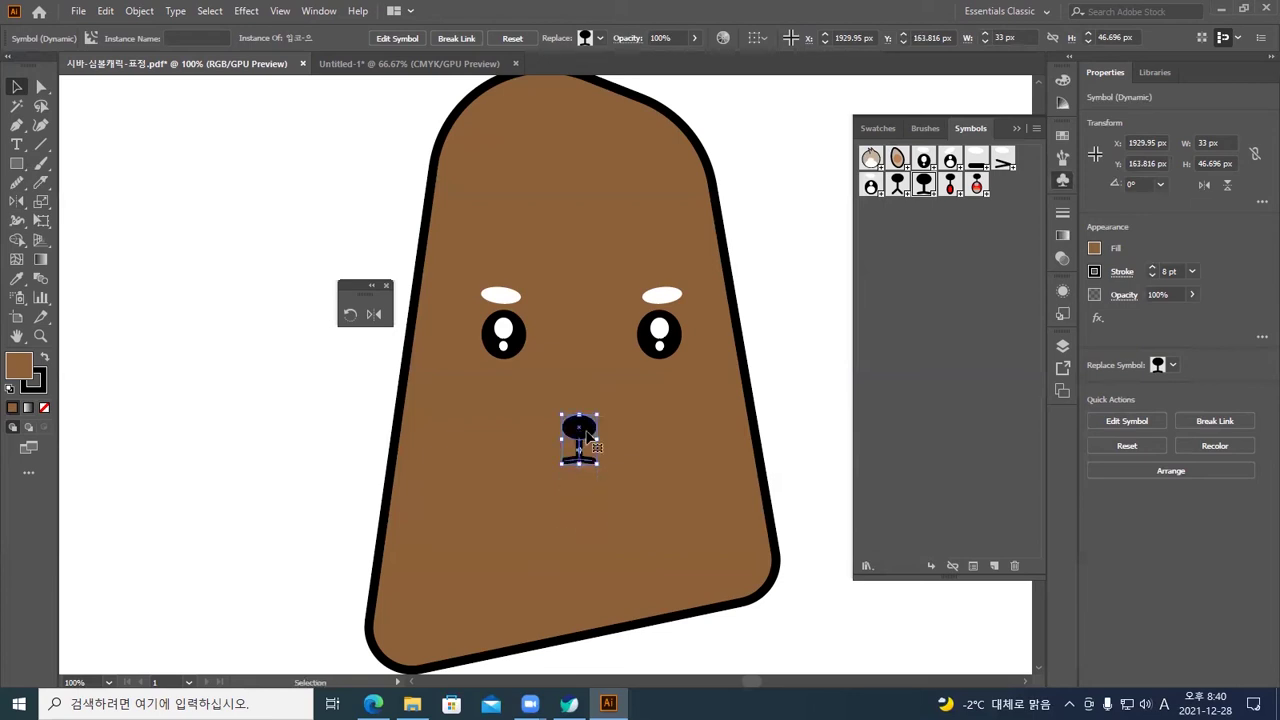
click(332, 451)
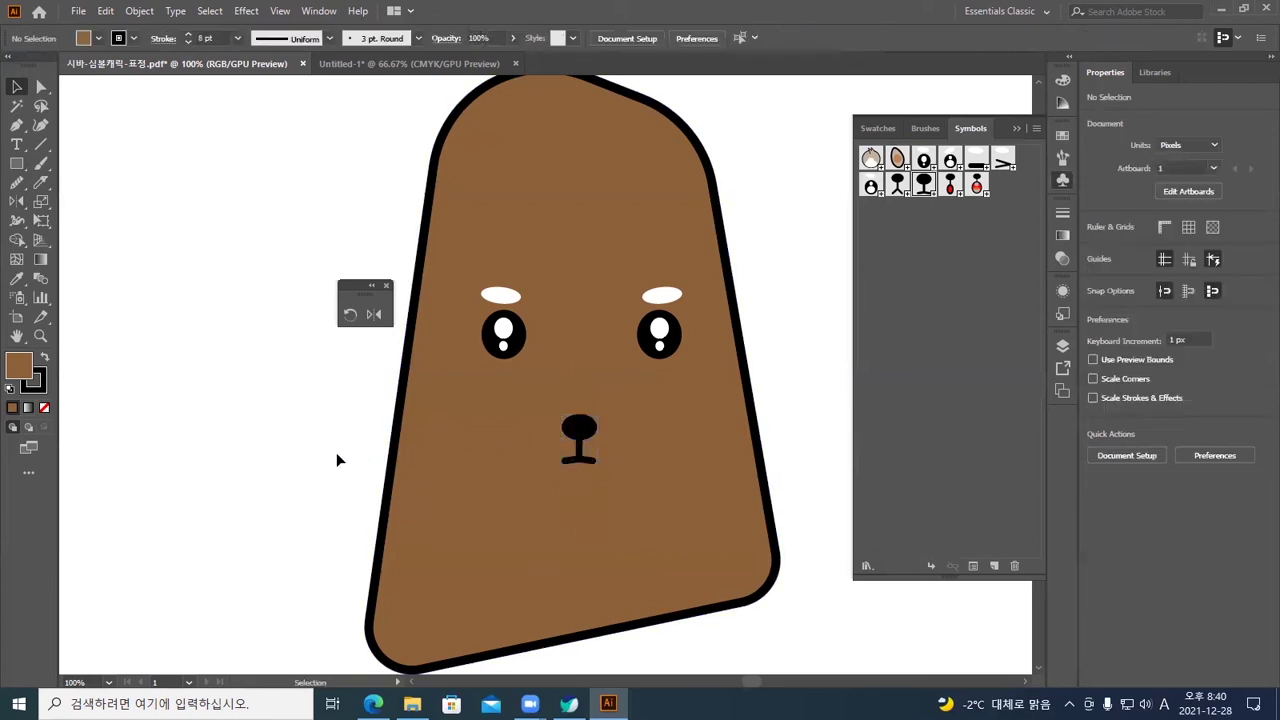
Move the whole brown character with its facial symbols up near the artboard's upper edge and place a duplicate straight below it
key(ctrl+minus)
key(ctrl+minus)
scroll(476, 450, down, 3)
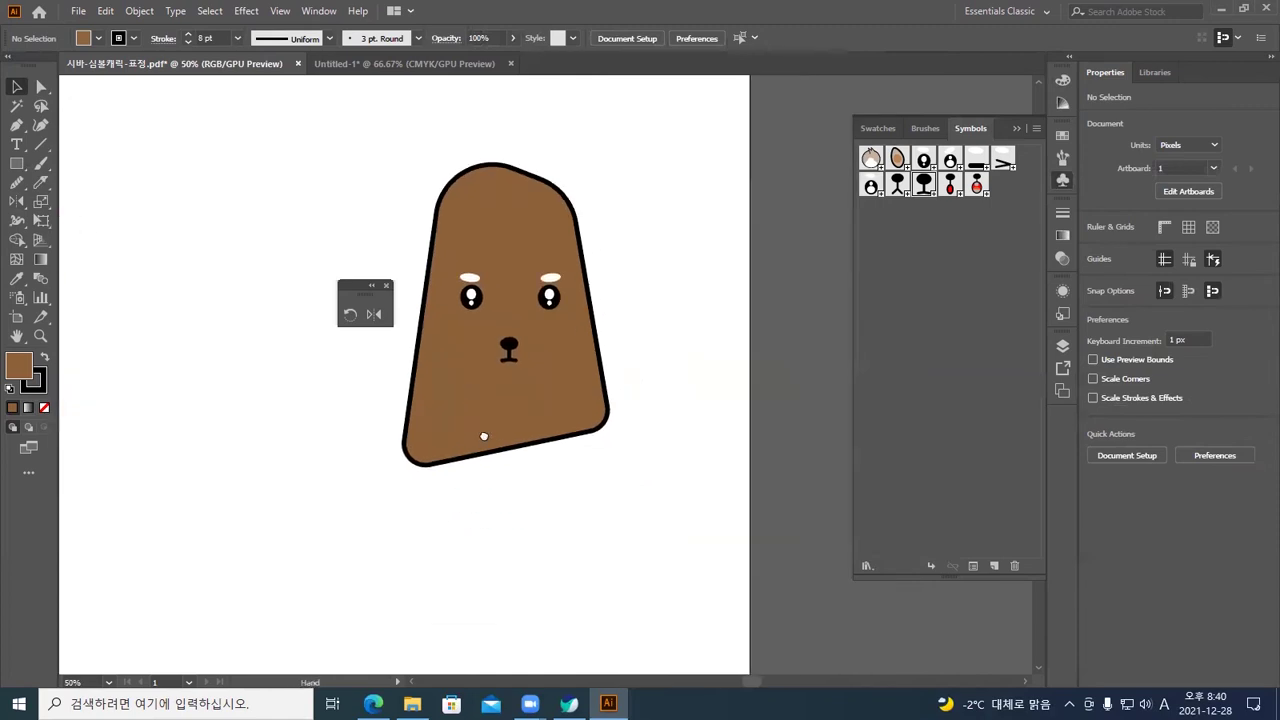
scroll(523, 477, up, 2)
scroll(523, 477, left, 1)
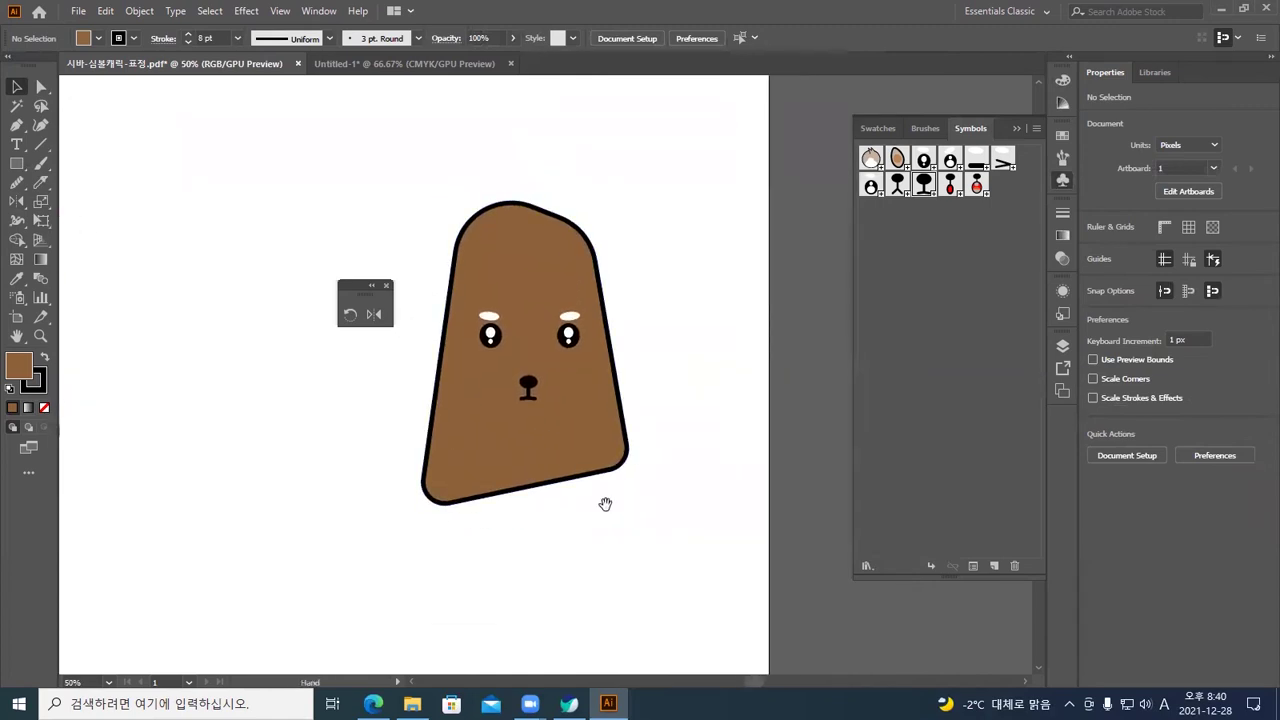
drag(605, 503, 631, 551)
click(534, 313)
drag(534, 313, 636, 245)
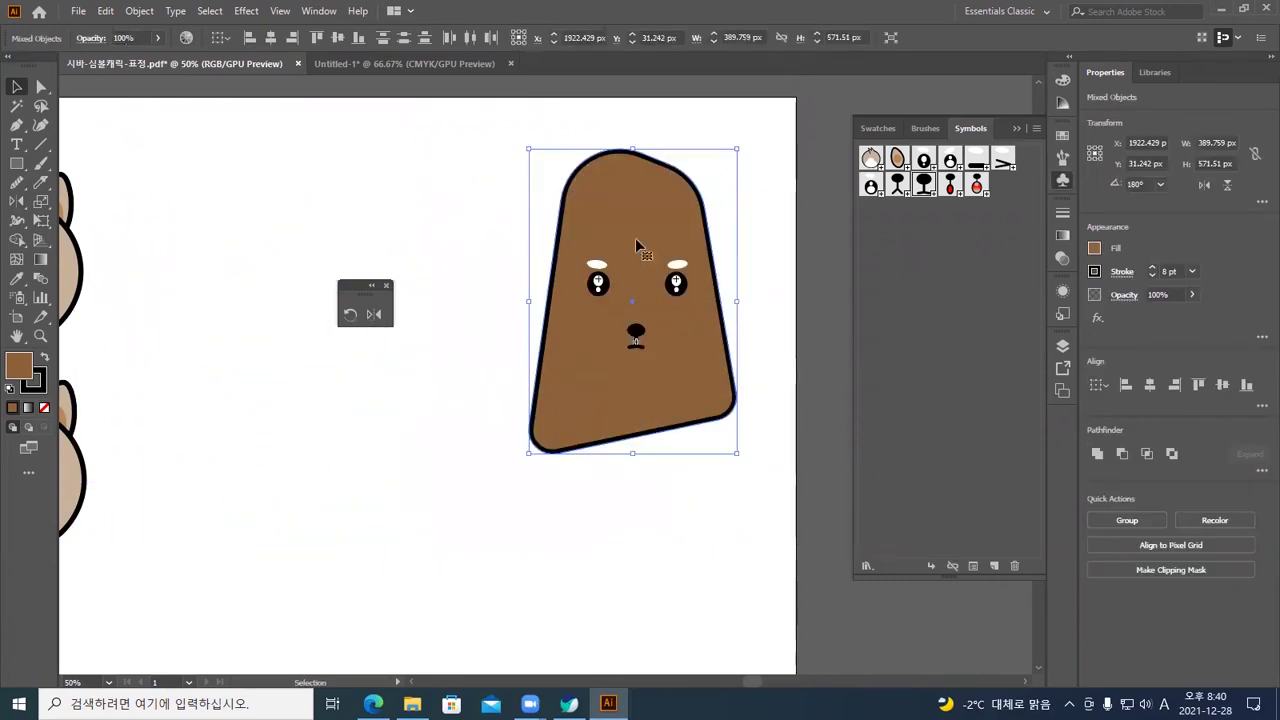
drag(694, 350, 621, 318)
drag(703, 414, 560, 562)
scroll(664, 353, down, 4)
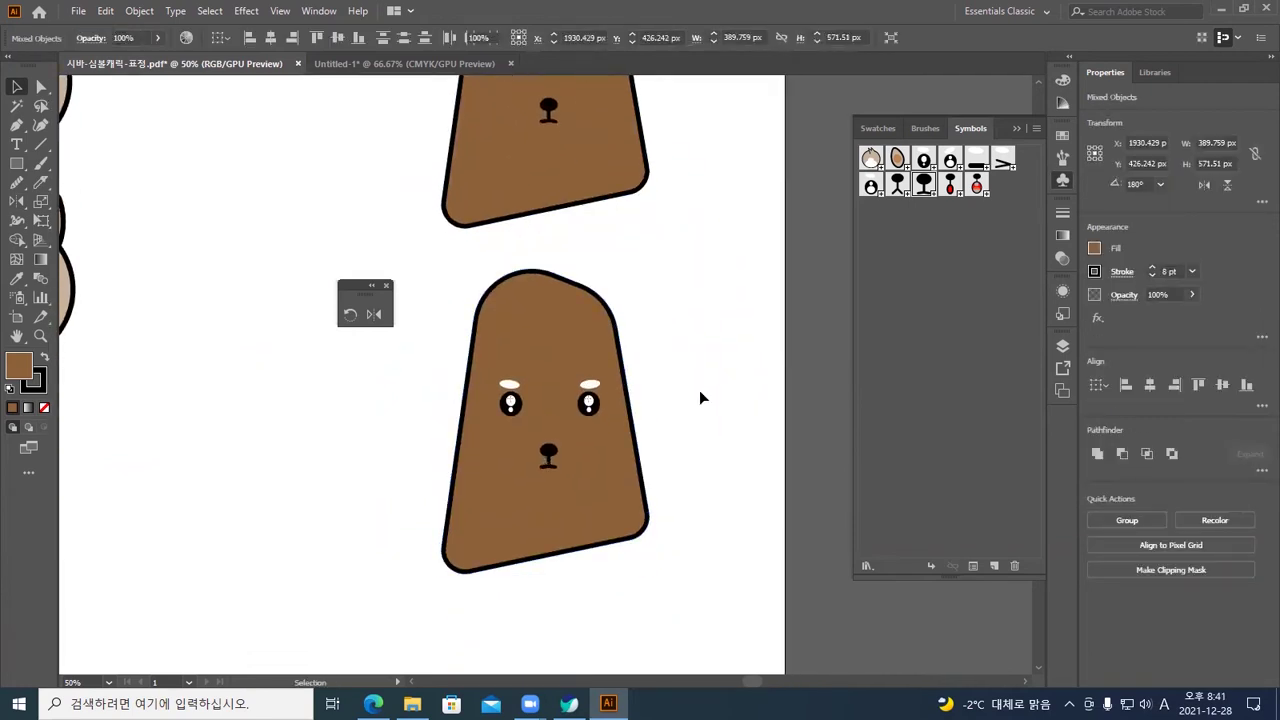
Replace both eye symbols of the lower brown character with the 눈-찌푸림 symbol and deselect them
click(700, 398)
key(ctrl+=)
click(652, 420)
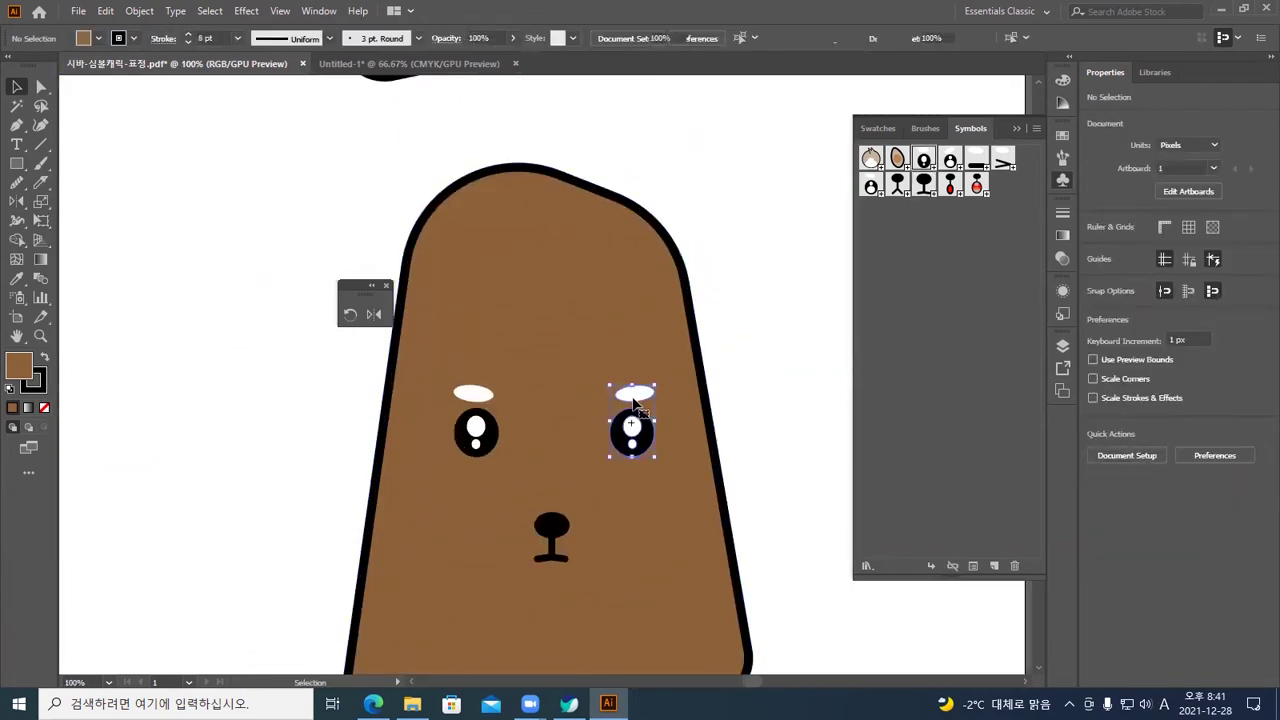
shift+click(478, 415)
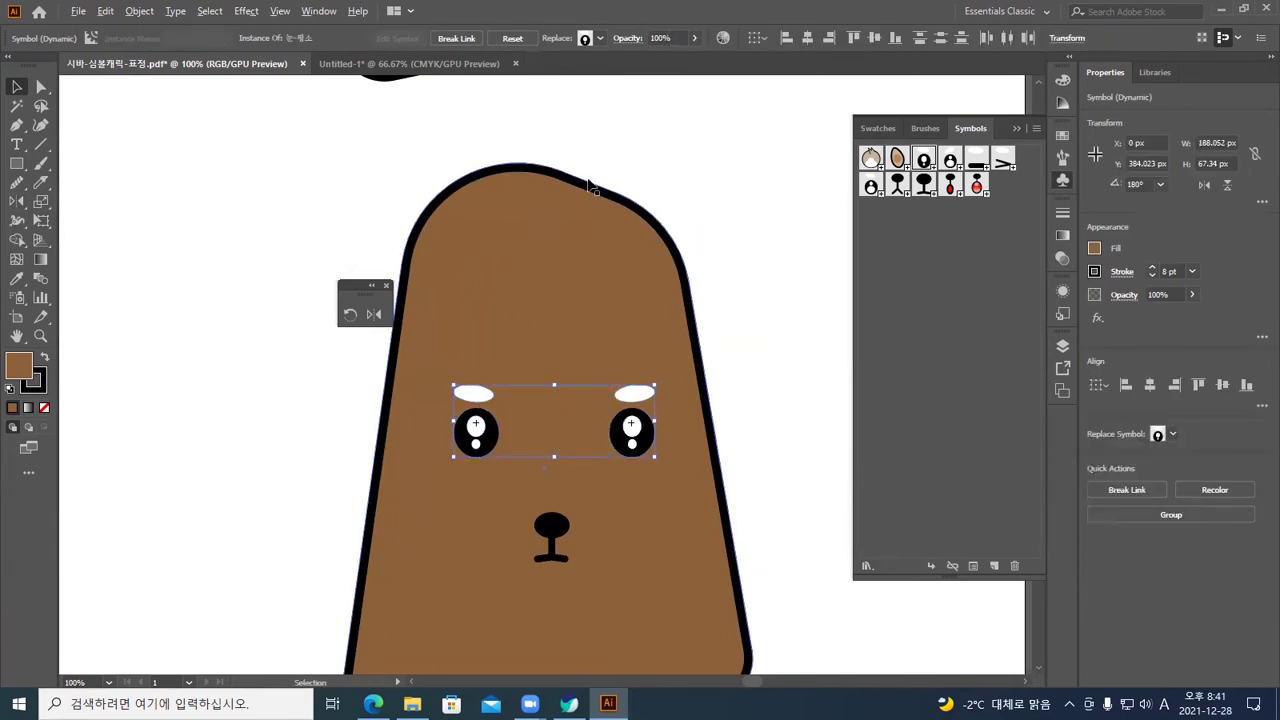
click(600, 40)
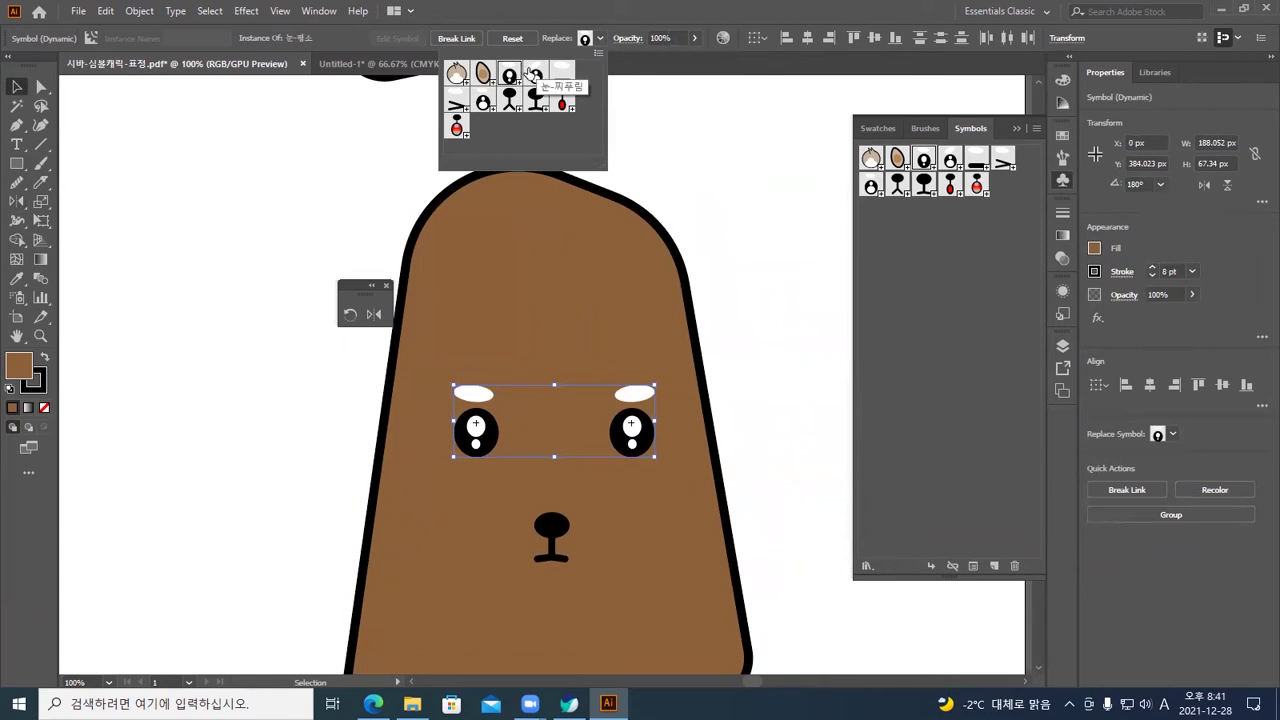
click(535, 76)
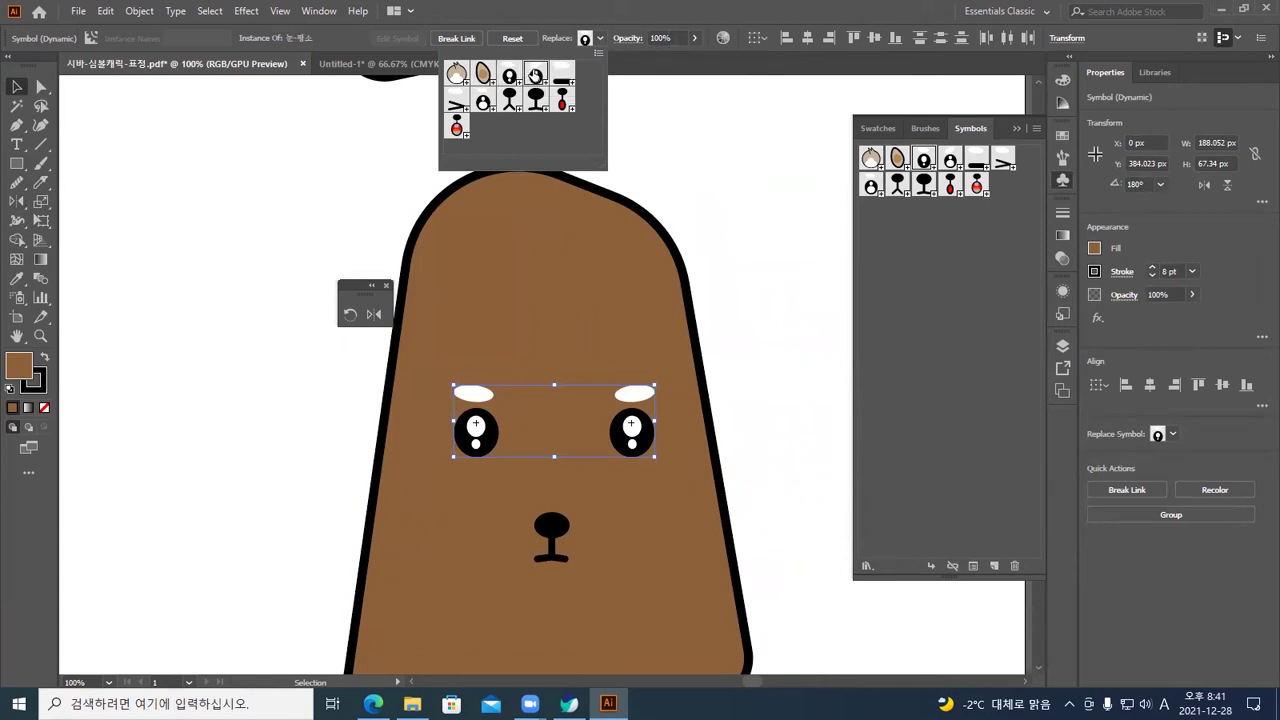
click(708, 200)
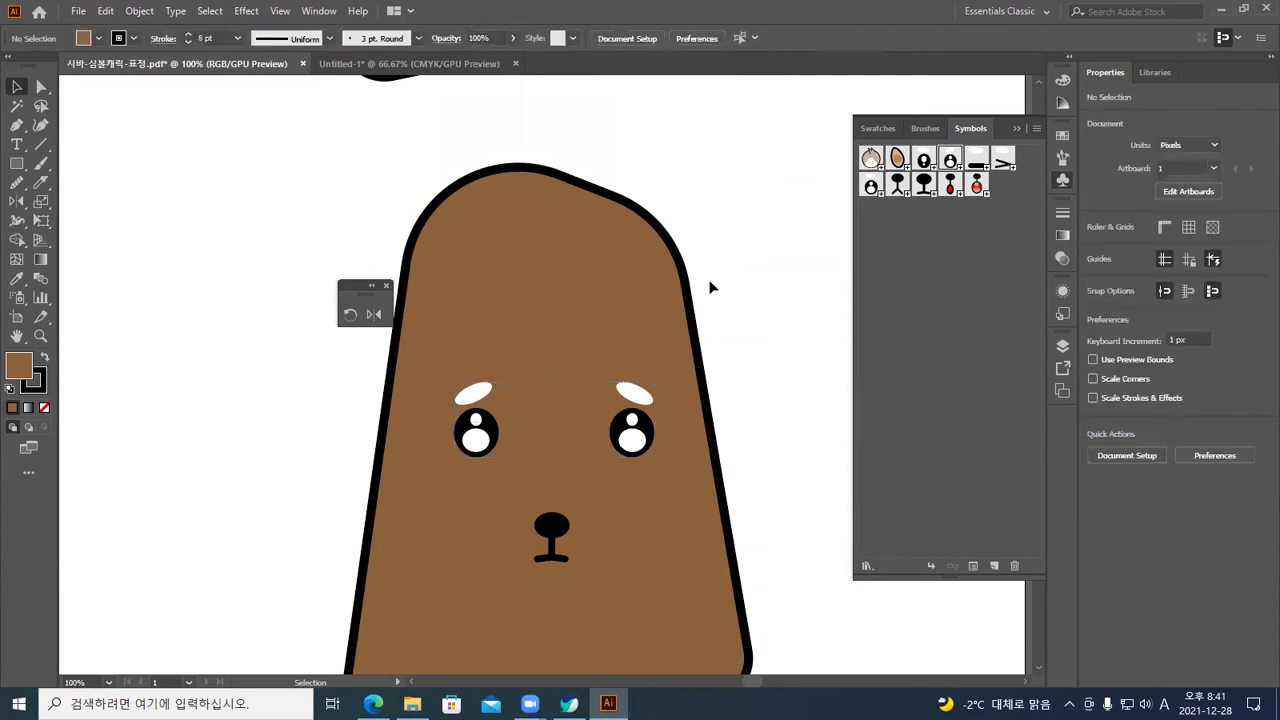
Replace the lower brown character's nose-and-mouth symbol with the wide-open red mouth symbol and deselect it
click(553, 526)
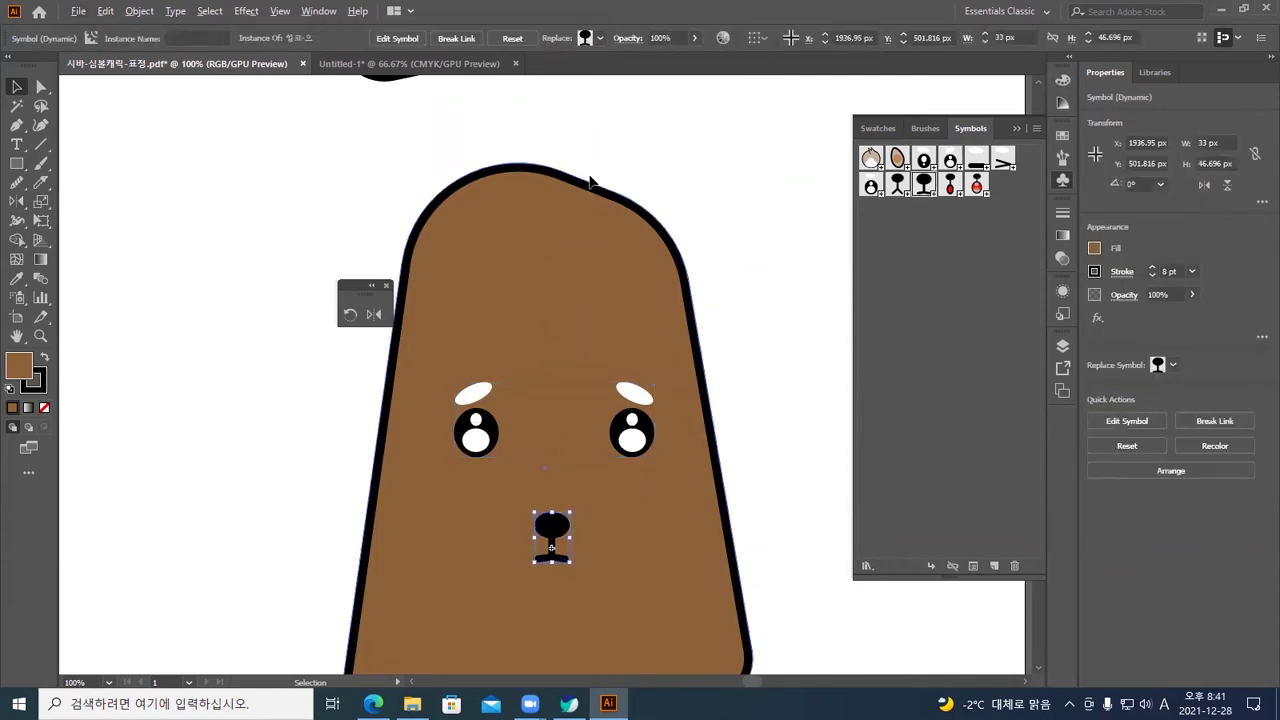
click(600, 38)
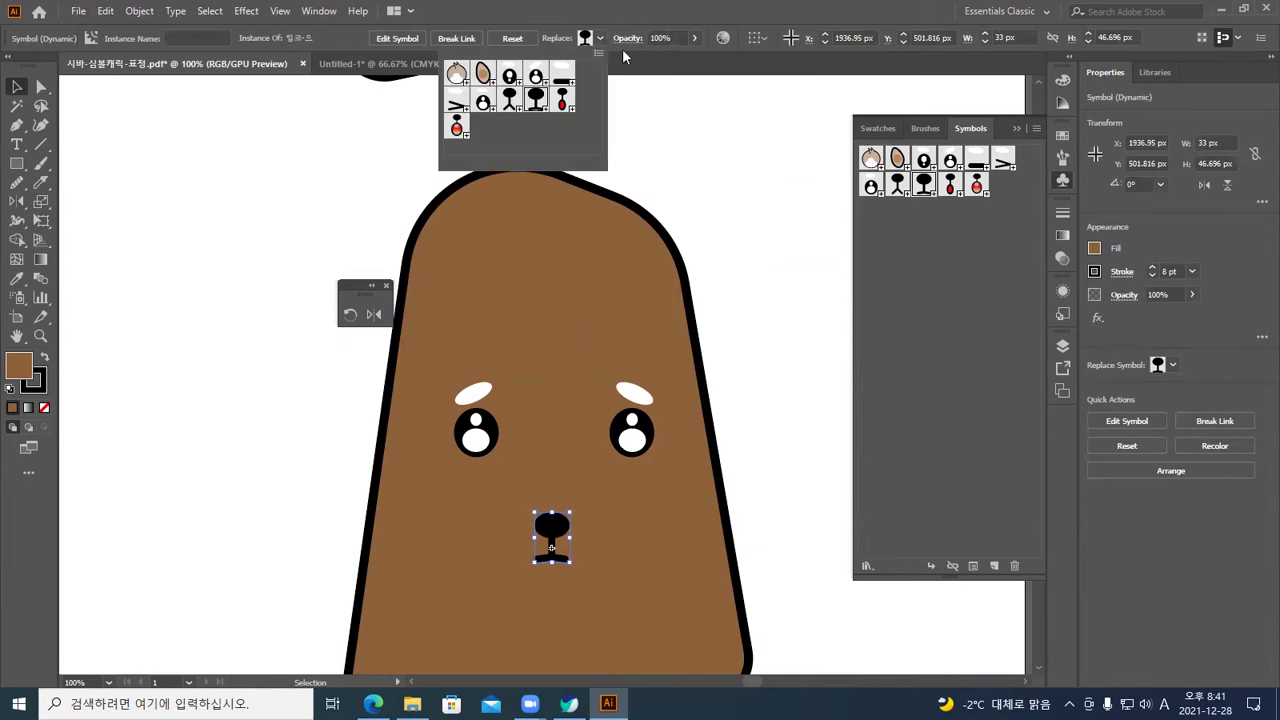
click(457, 128)
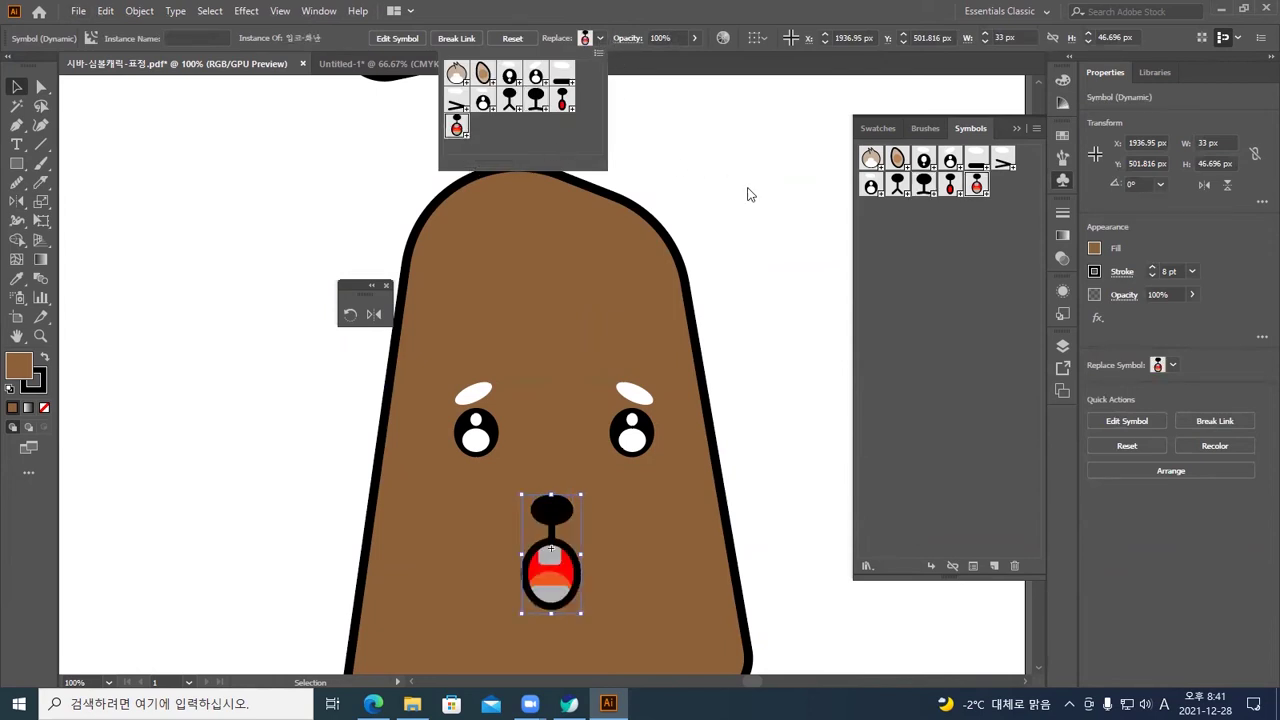
key(ctrl+minus)
drag(734, 174, 652, 359)
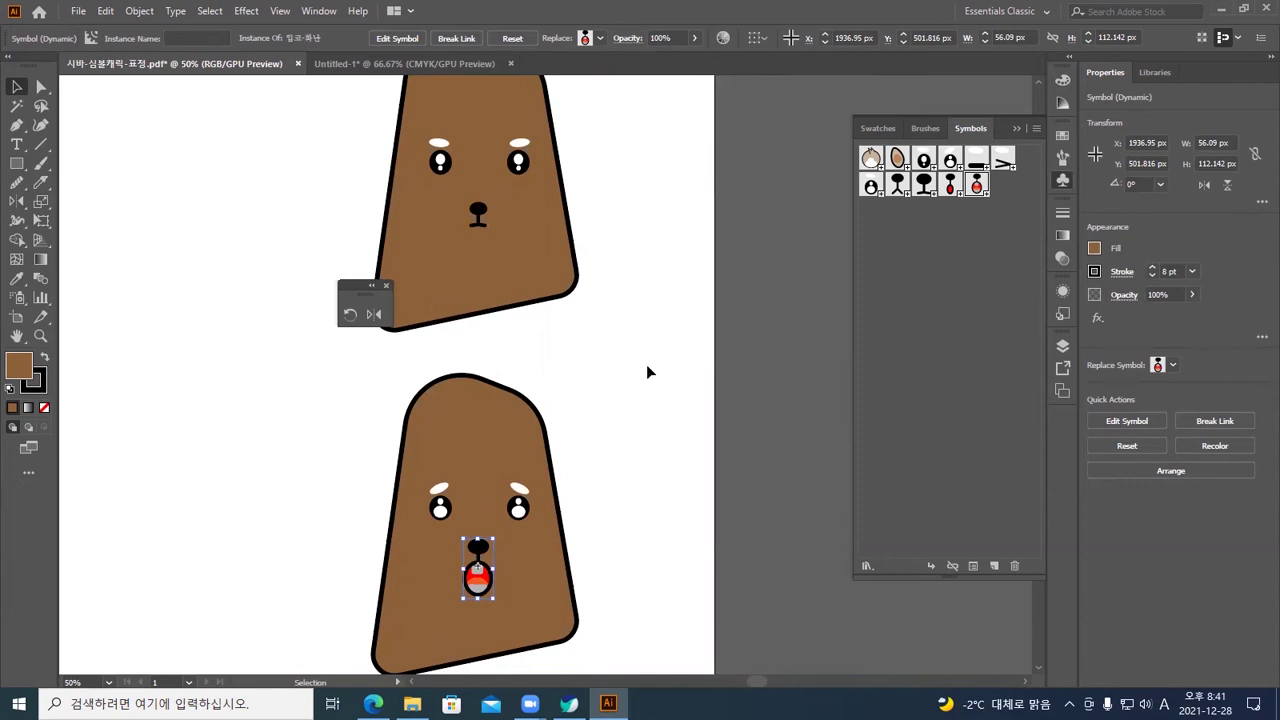
click(646, 371)
drag(360, 383, 584, 579)
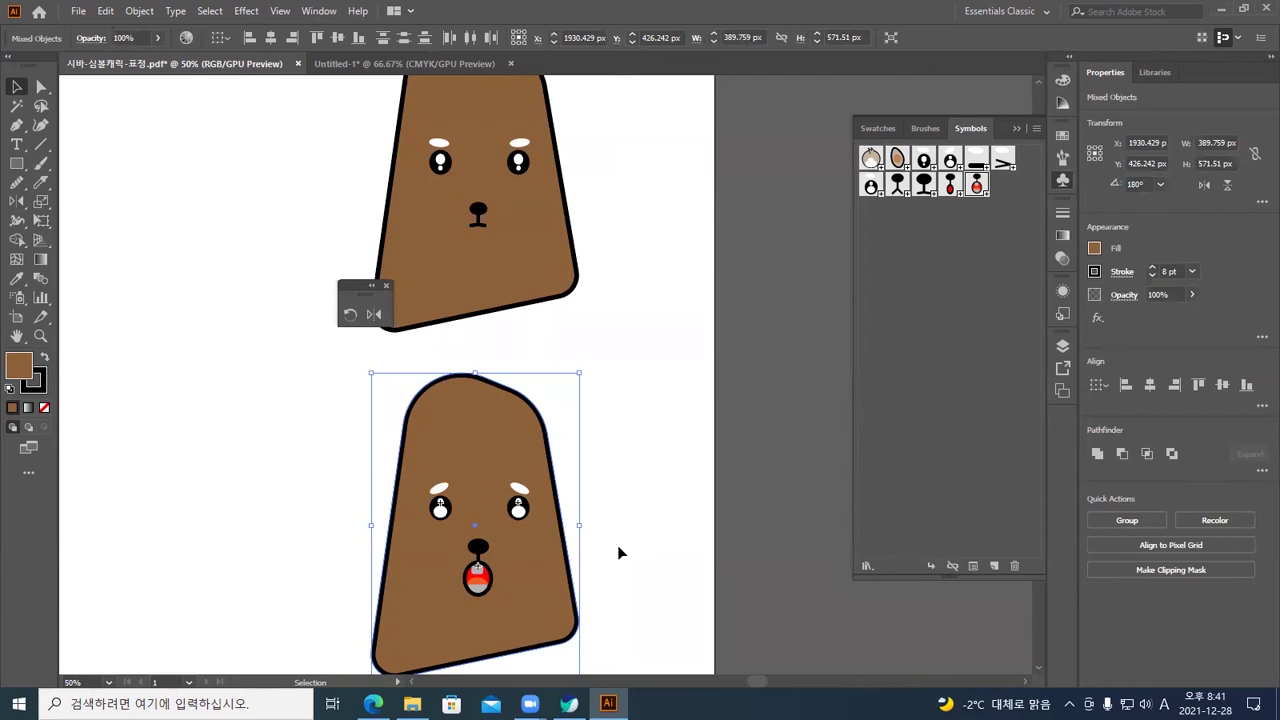
click(620, 550)
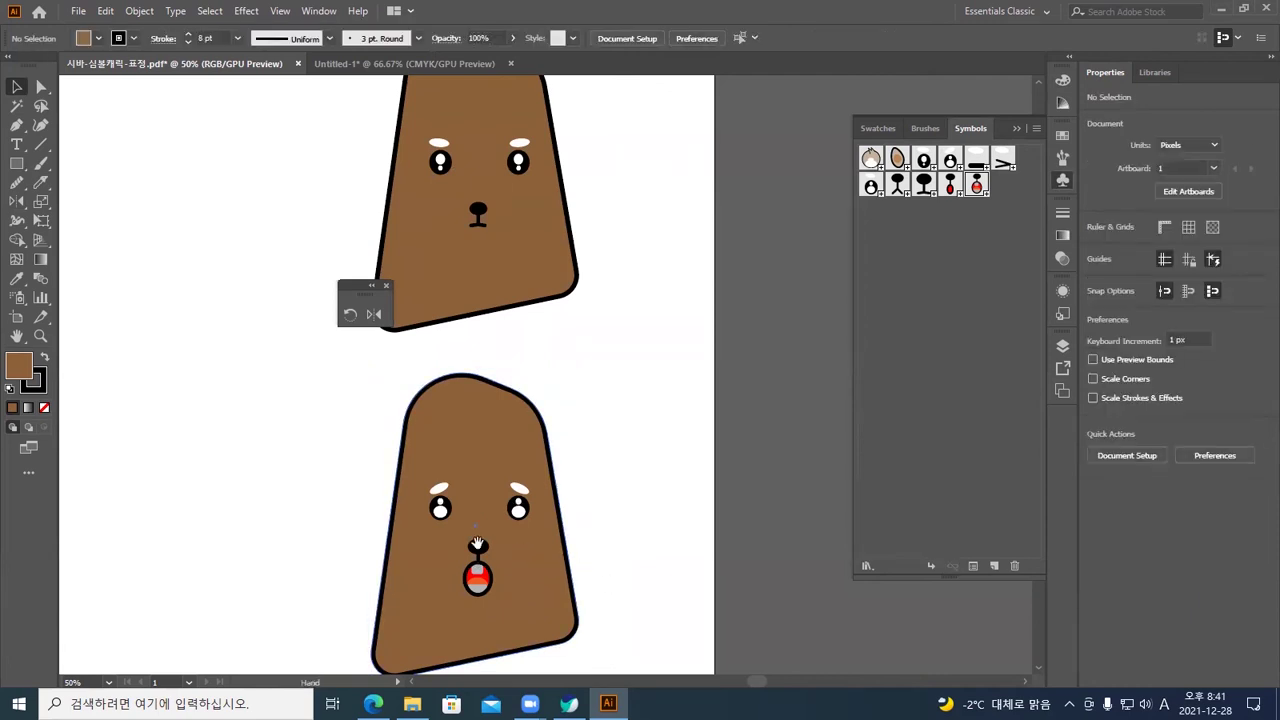
drag(614, 590, 844, 600)
drag(519, 542, 626, 554)
drag(385, 556, 706, 594)
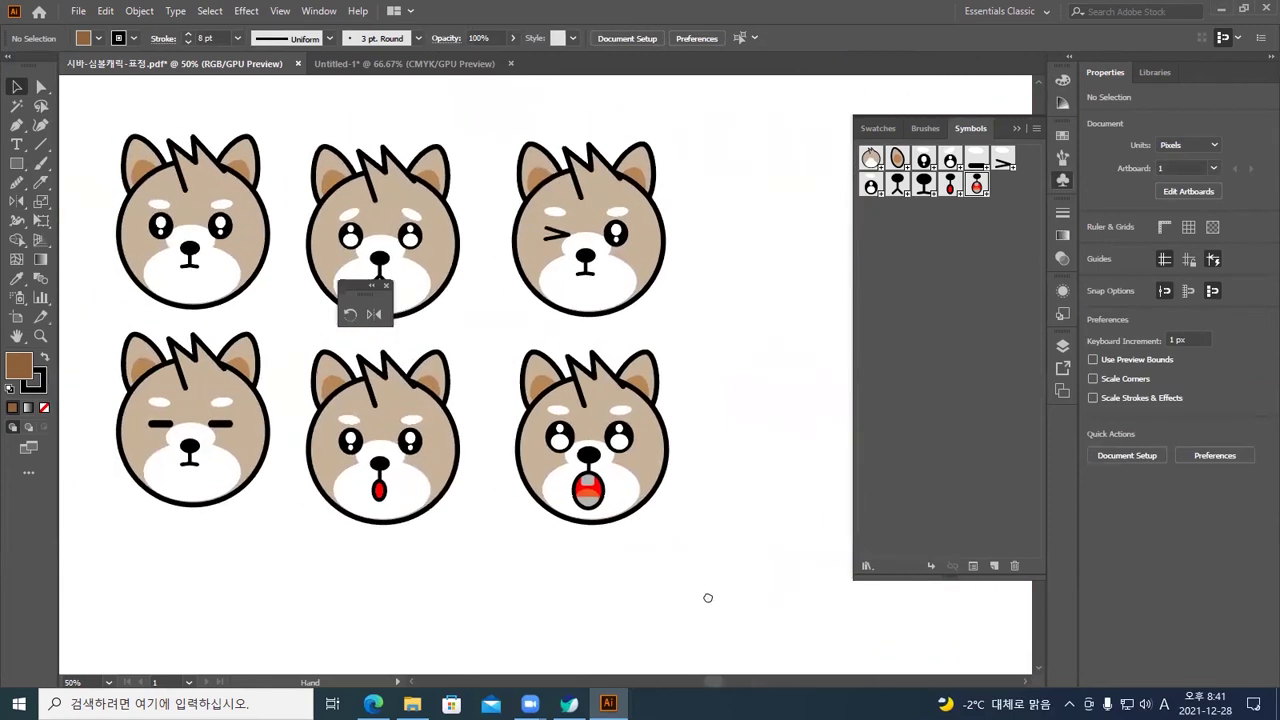
drag(611, 569, 598, 372)
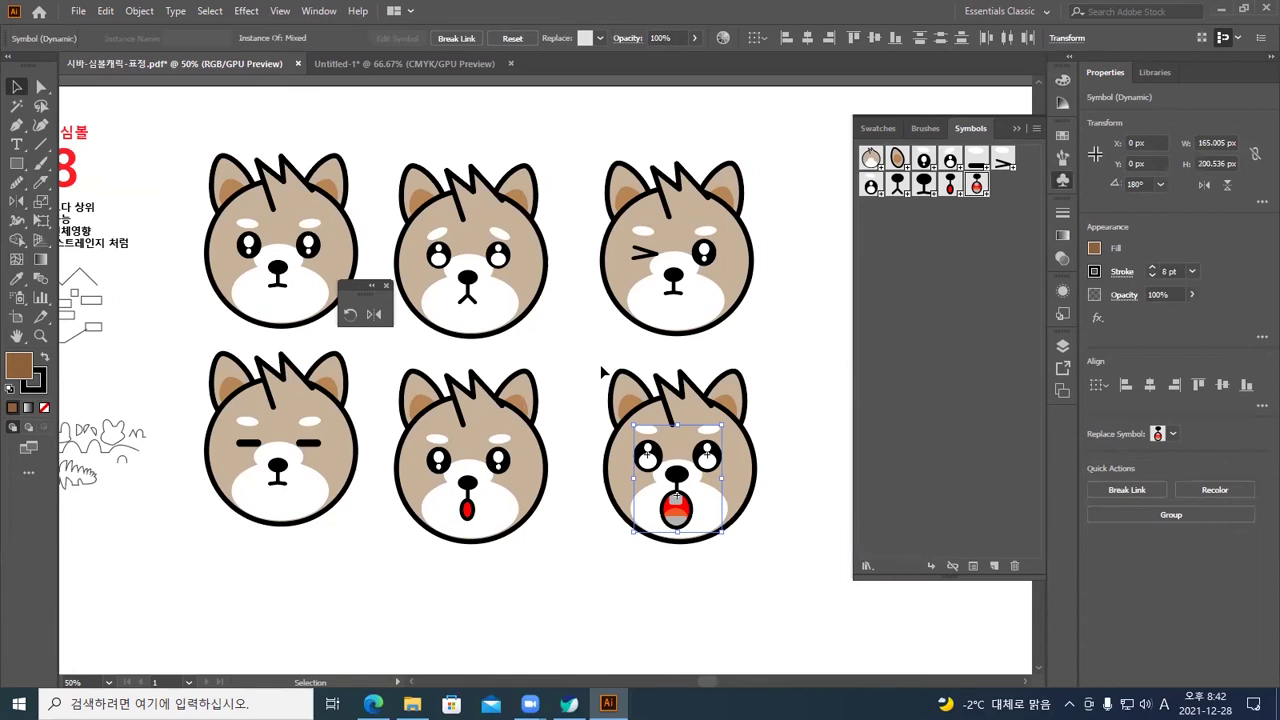
Examine the variable-width stroke shapes in the Untitled-1 document, return to the Shiba document and clear the selection
click(375, 63)
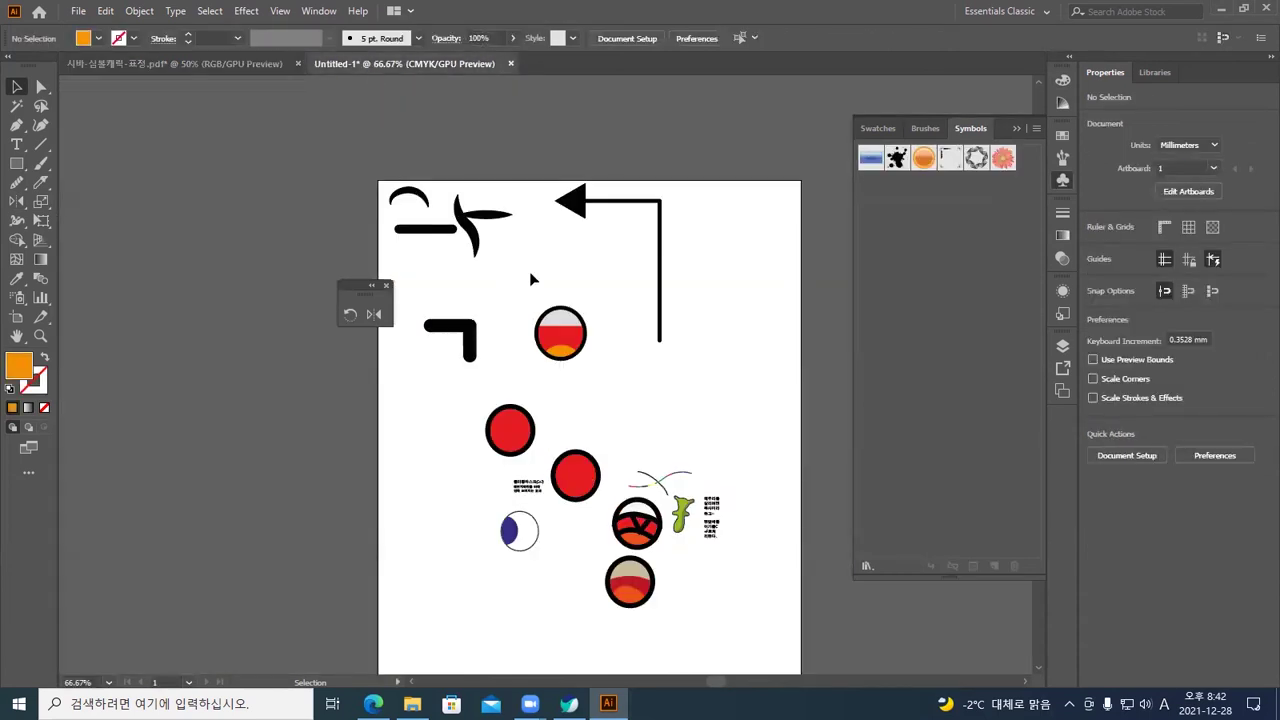
key(ctrl+plus)
key(ctrl+plus)
drag(496, 205, 652, 470)
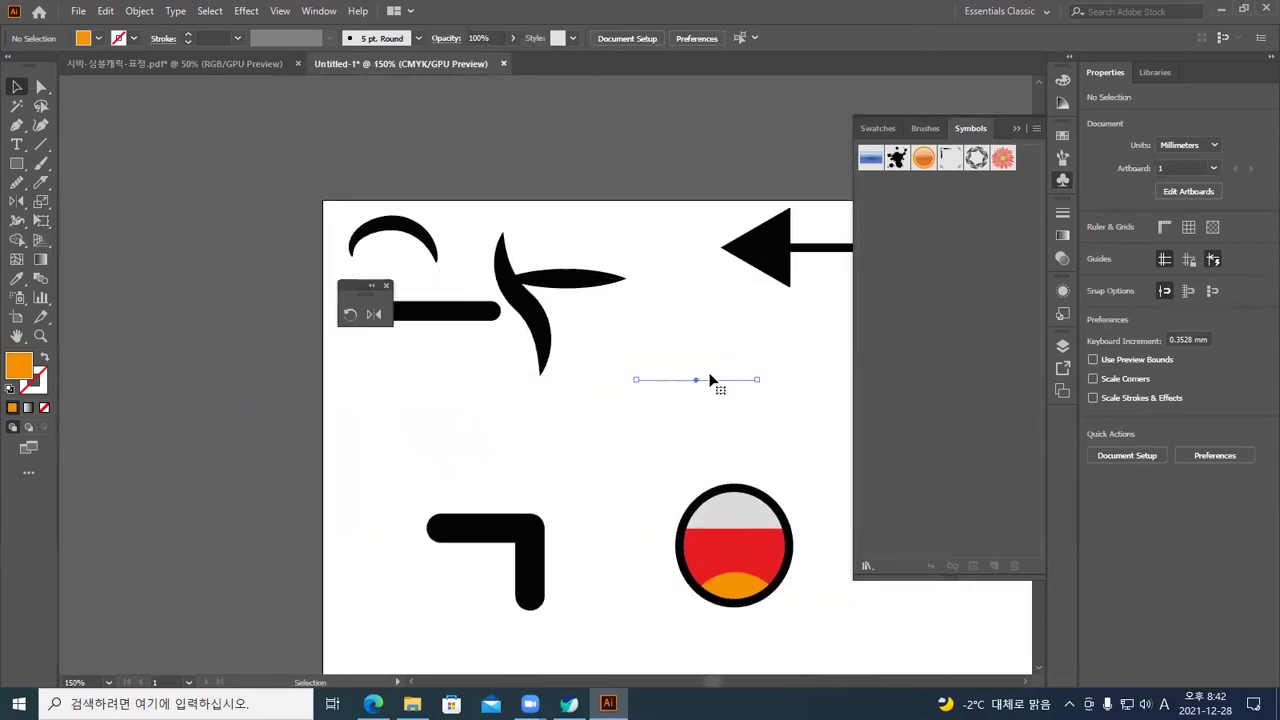
drag(710, 380, 711, 381)
click(667, 284)
click(208, 64)
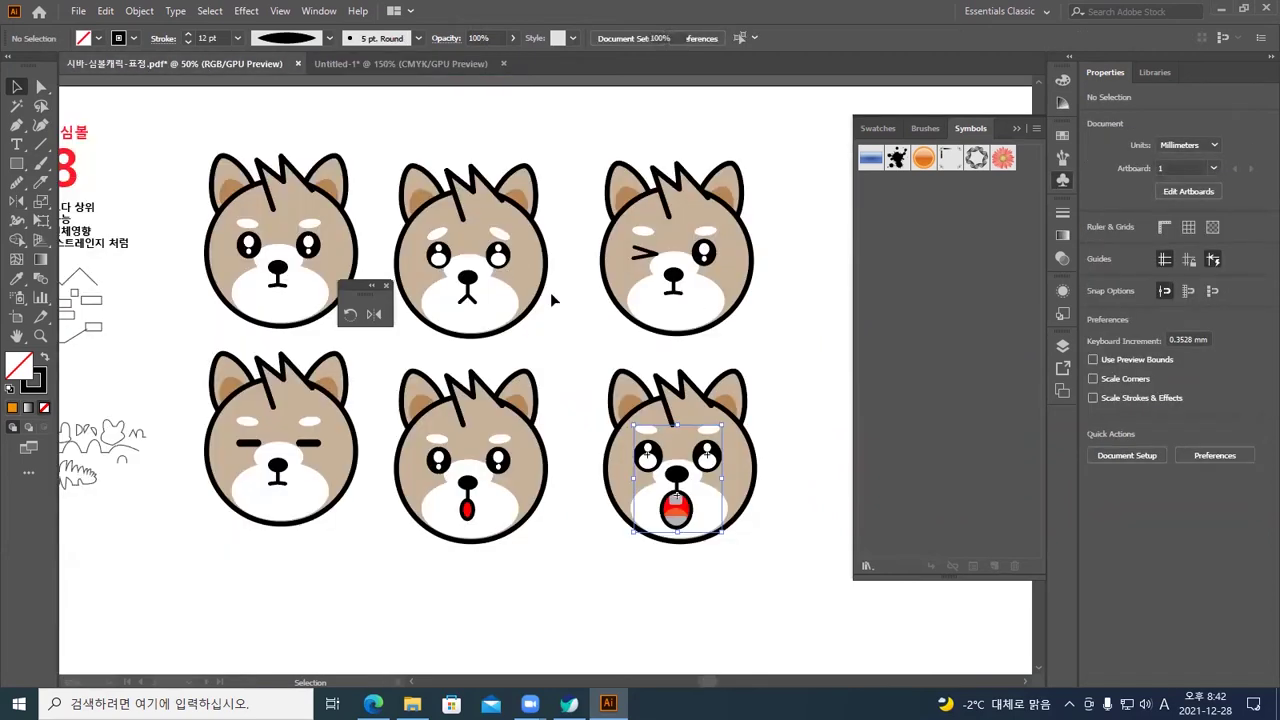
click(801, 385)
Place a duplicate of the winking Shiba face beside it at the end of the upper row
key(ctrl+equal)
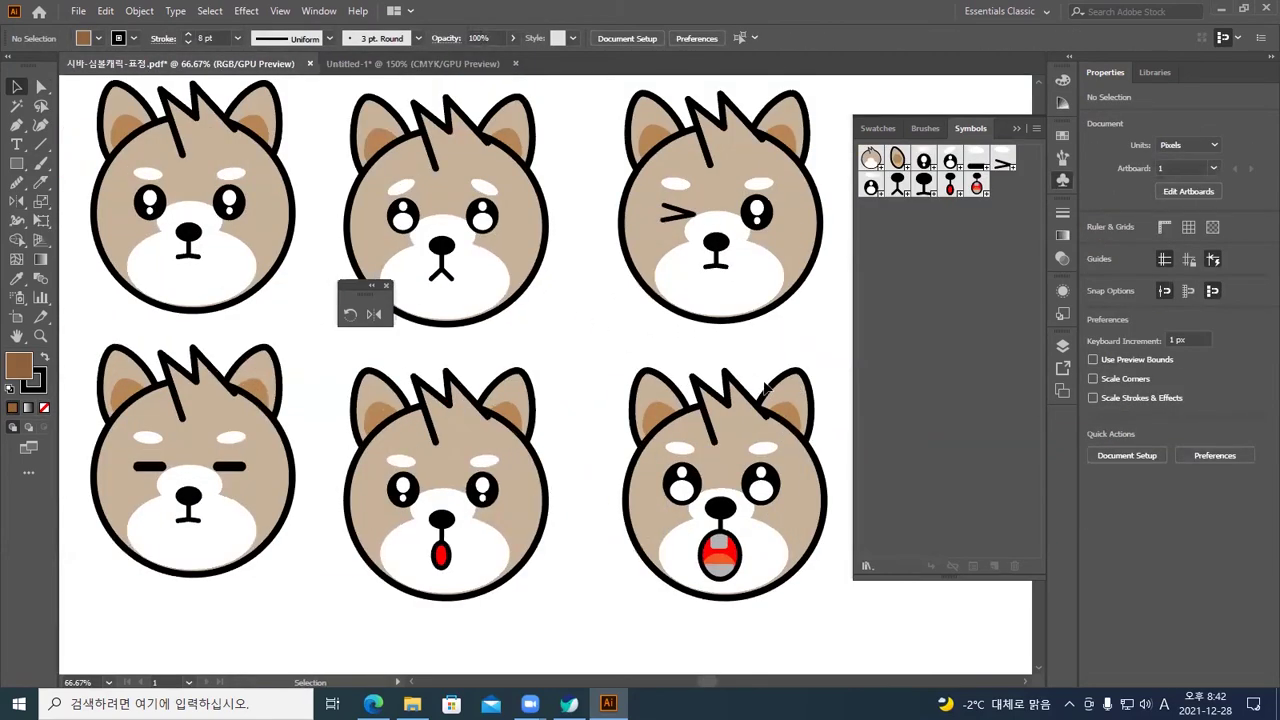
scroll(765, 387, right, 3)
scroll(715, 390, up, 3)
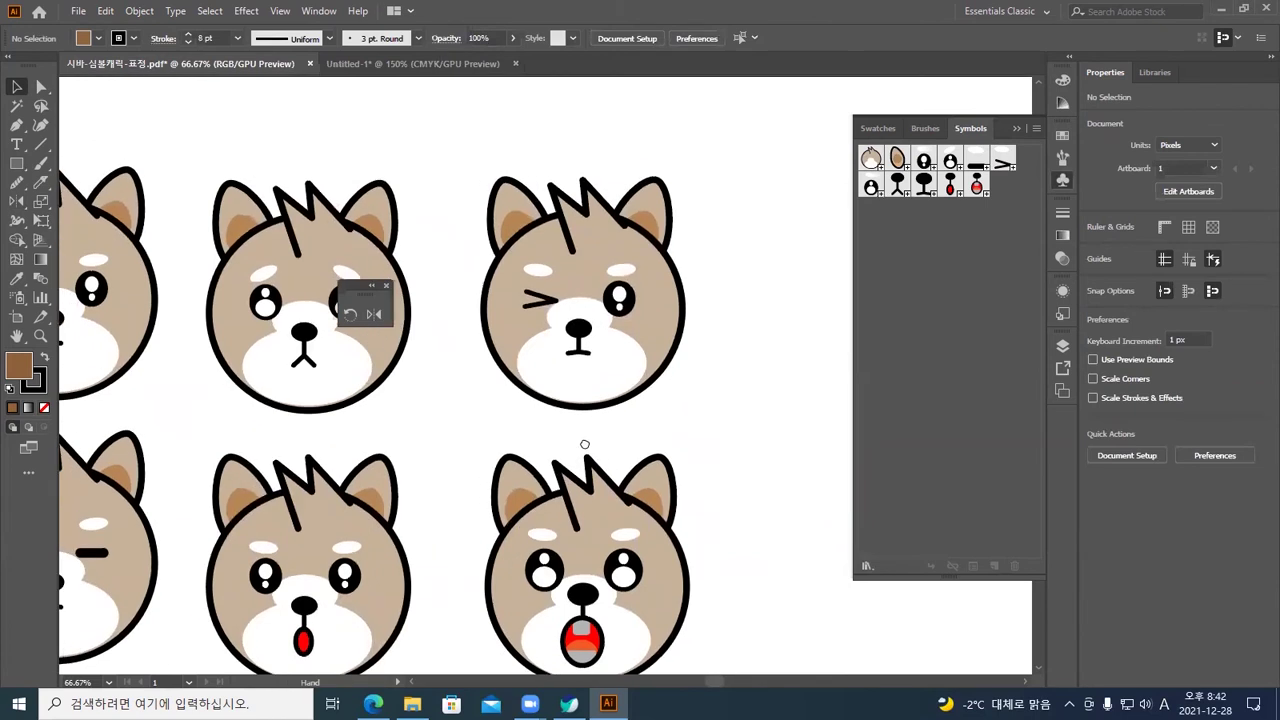
drag(708, 414, 428, 128)
drag(500, 214, 792, 219)
drag(765, 368, 568, 343)
click(734, 379)
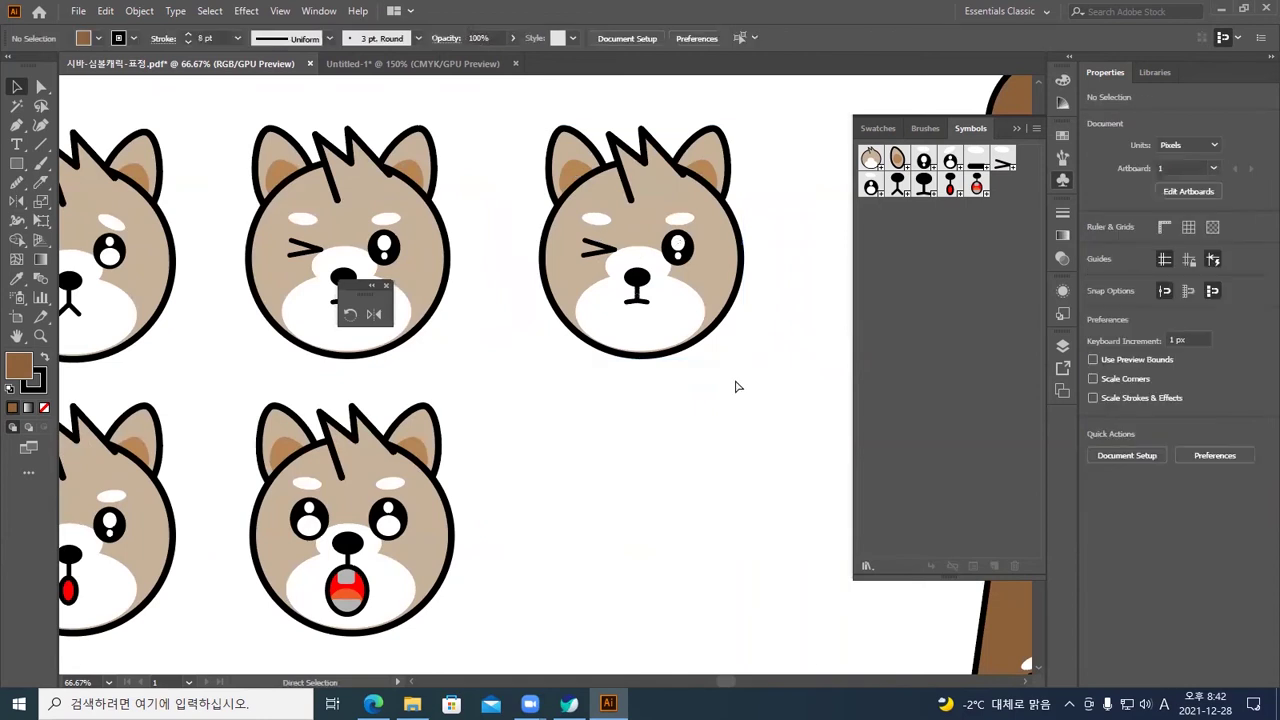
key(ctrl+plus)
key(ctrl+plus)
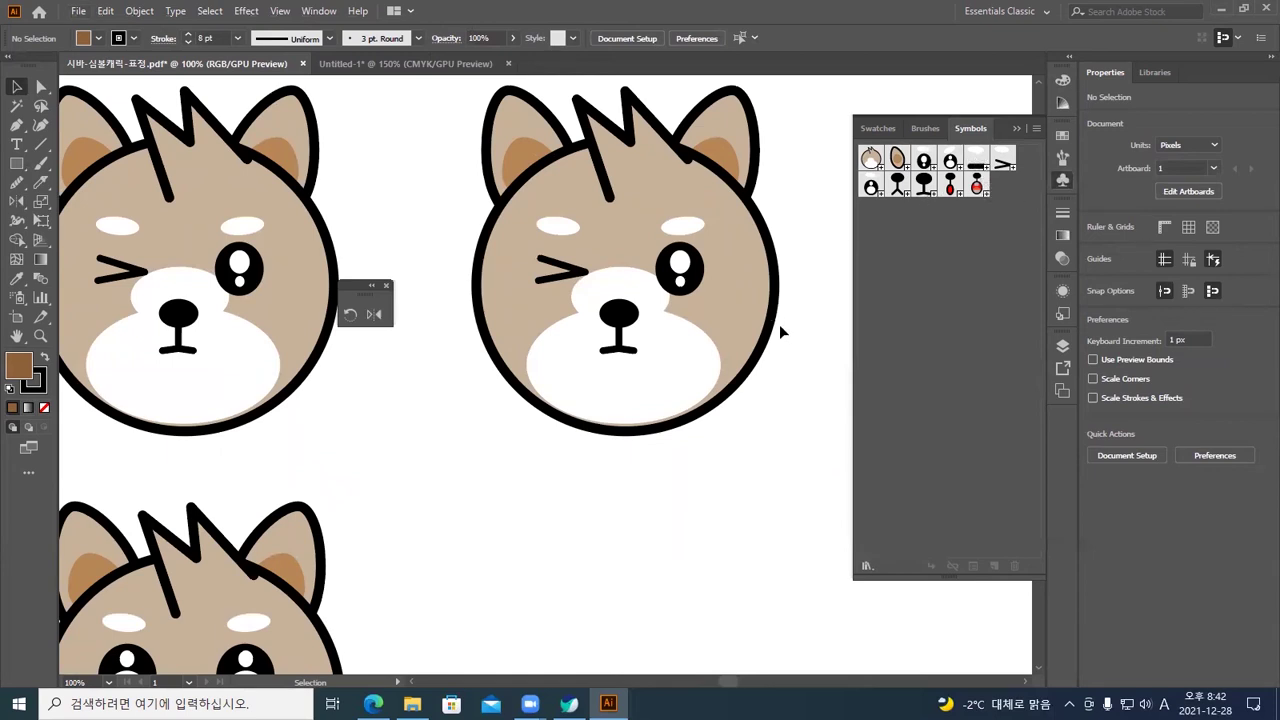
Delete the duplicated winking Shiba face at the end of the upper row
key(ctrl+minus)
key(ctrl+minus)
drag(776, 332, 814, 343)
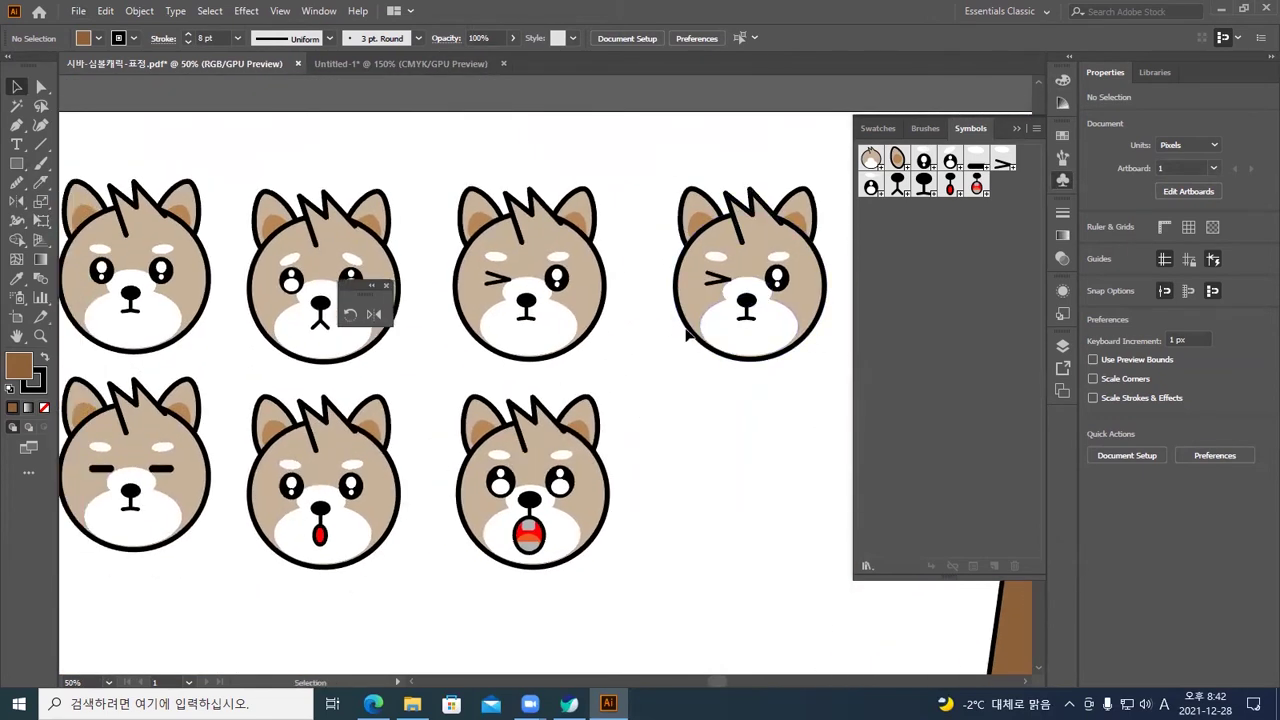
drag(662, 164, 835, 384)
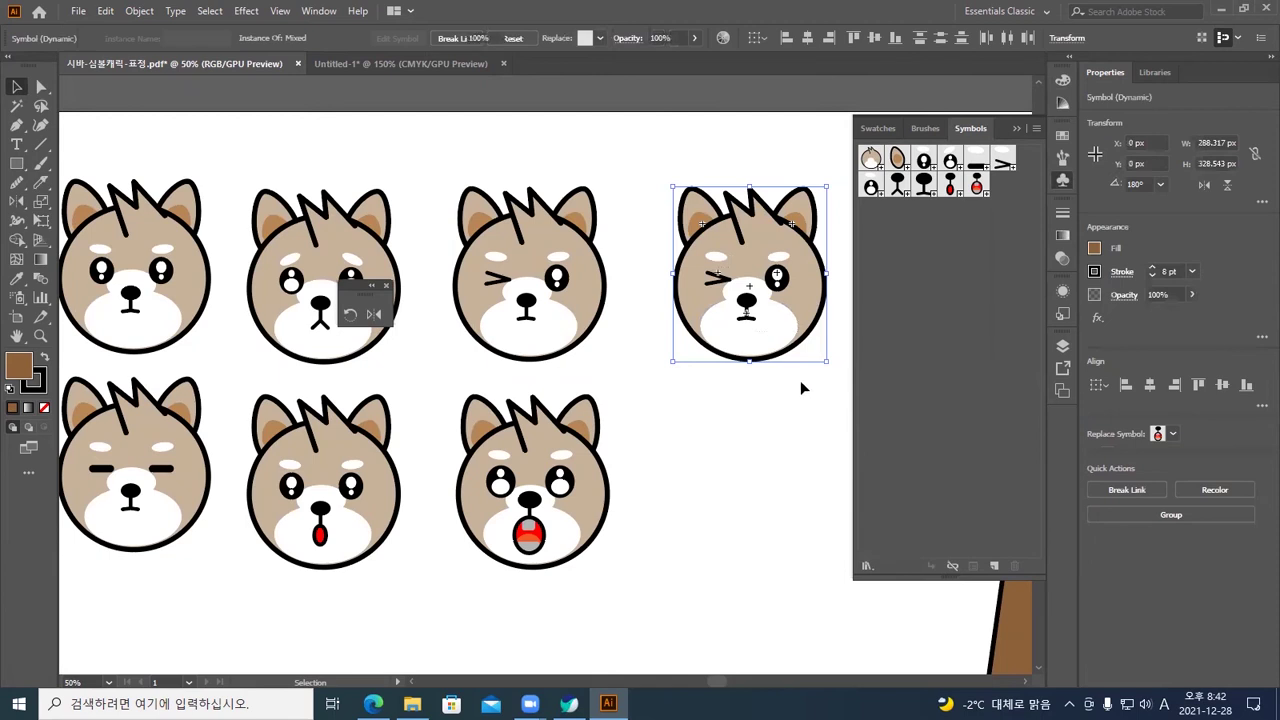
key(Delete)
Place a duplicate of the closed-eyes Shiba face straight below the original as a third row and deselect it
mouse_move(195, 563)
mouse_down()
mouse_move(171, 557)
mouse_move(58, 398)
mouse_move(137, 443)
mouse_move(57, 443)
mouse_up()
scroll(366, 500, down, 3)
click(393, 501)
drag(305, 314, 307, 541)
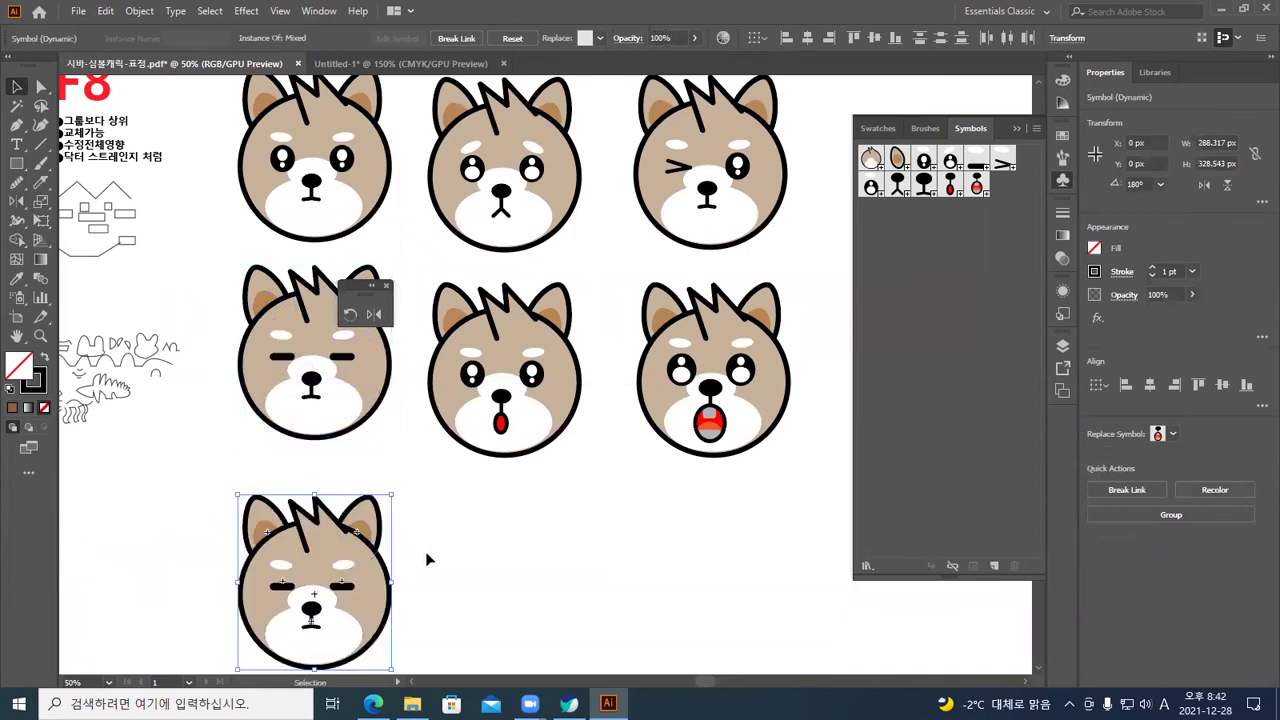
click(429, 560)
scroll(494, 414, down, 2)
scroll(480, 411, up, 1)
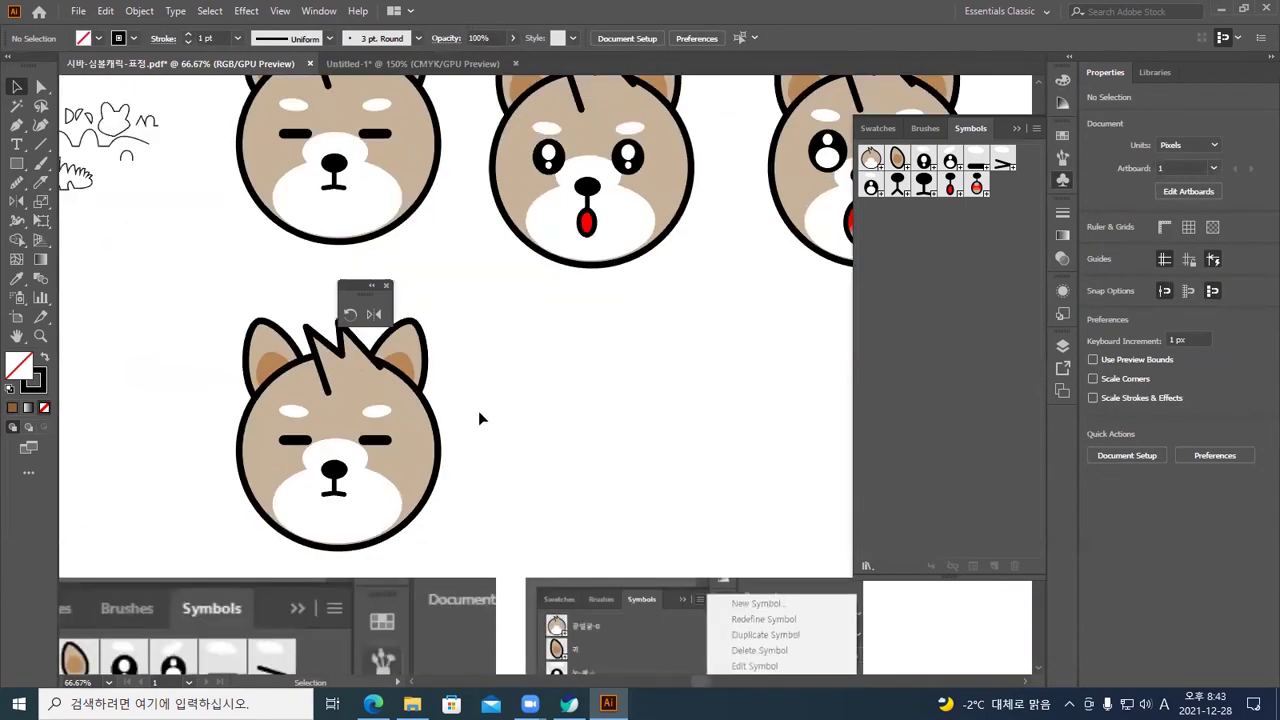
Duplicate the closed-eye symbol in the symbol library and open the copy for editing
click(376, 436)
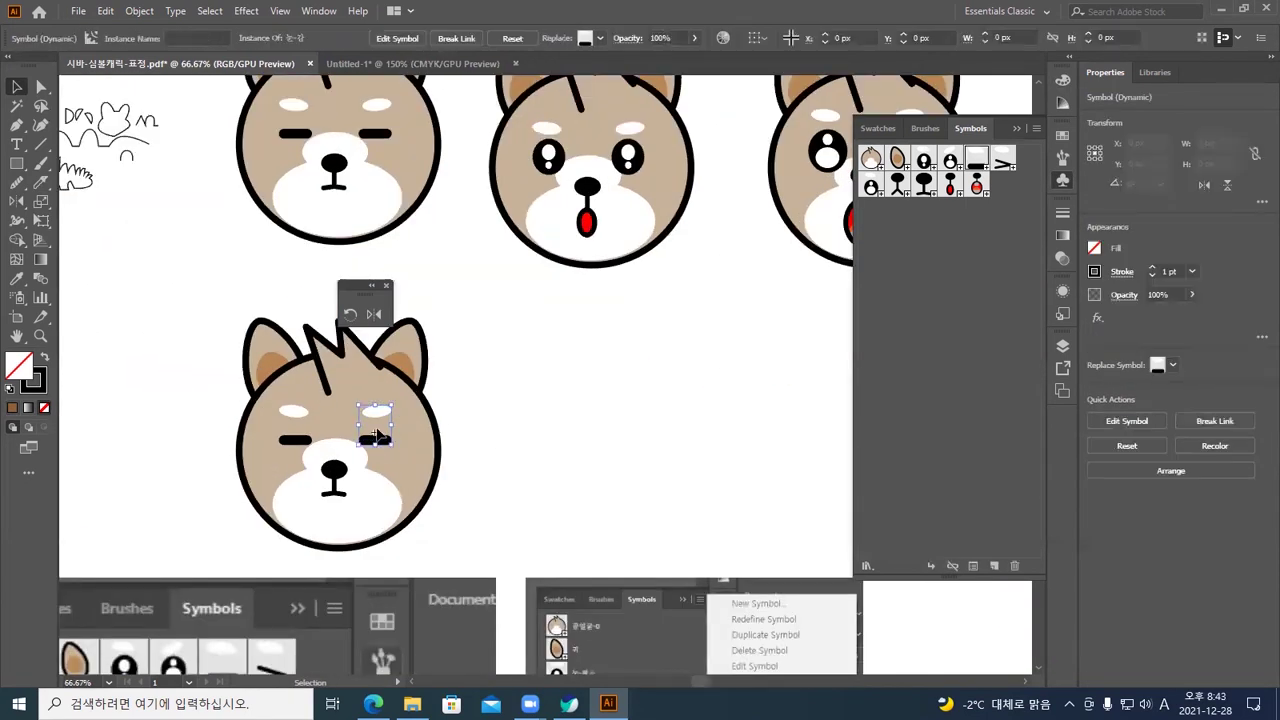
click(586, 429)
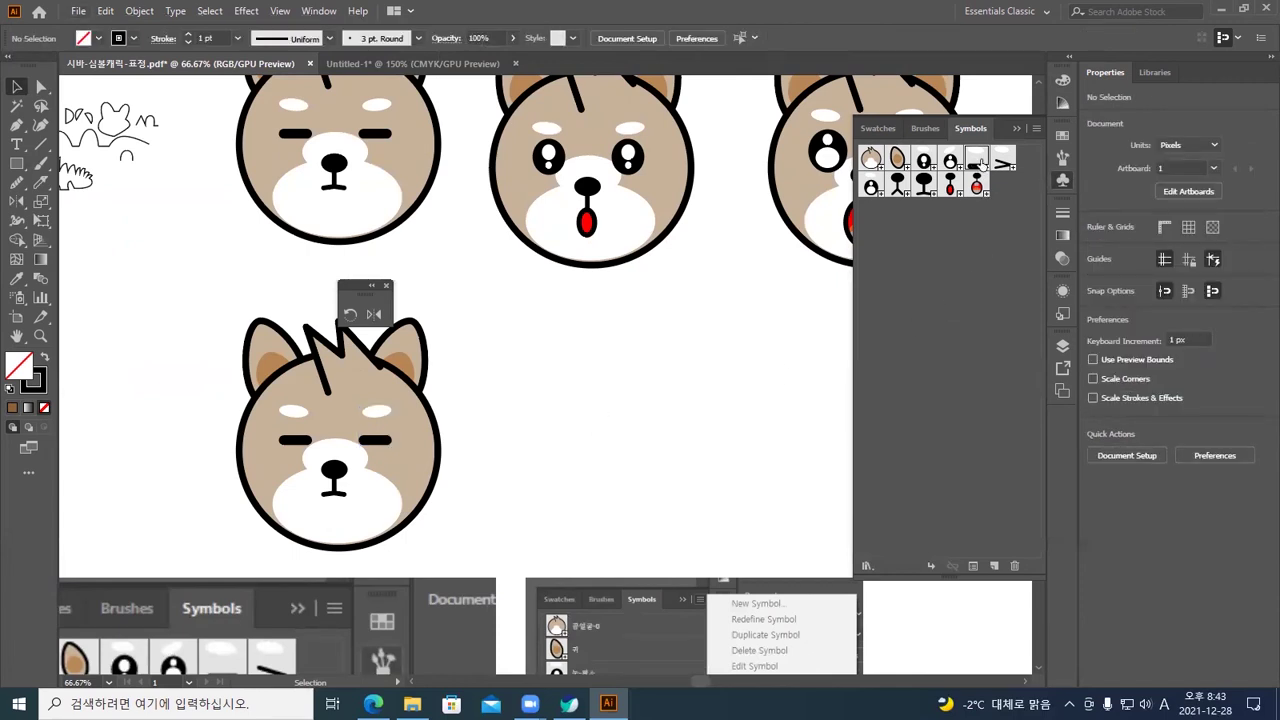
click(1037, 129)
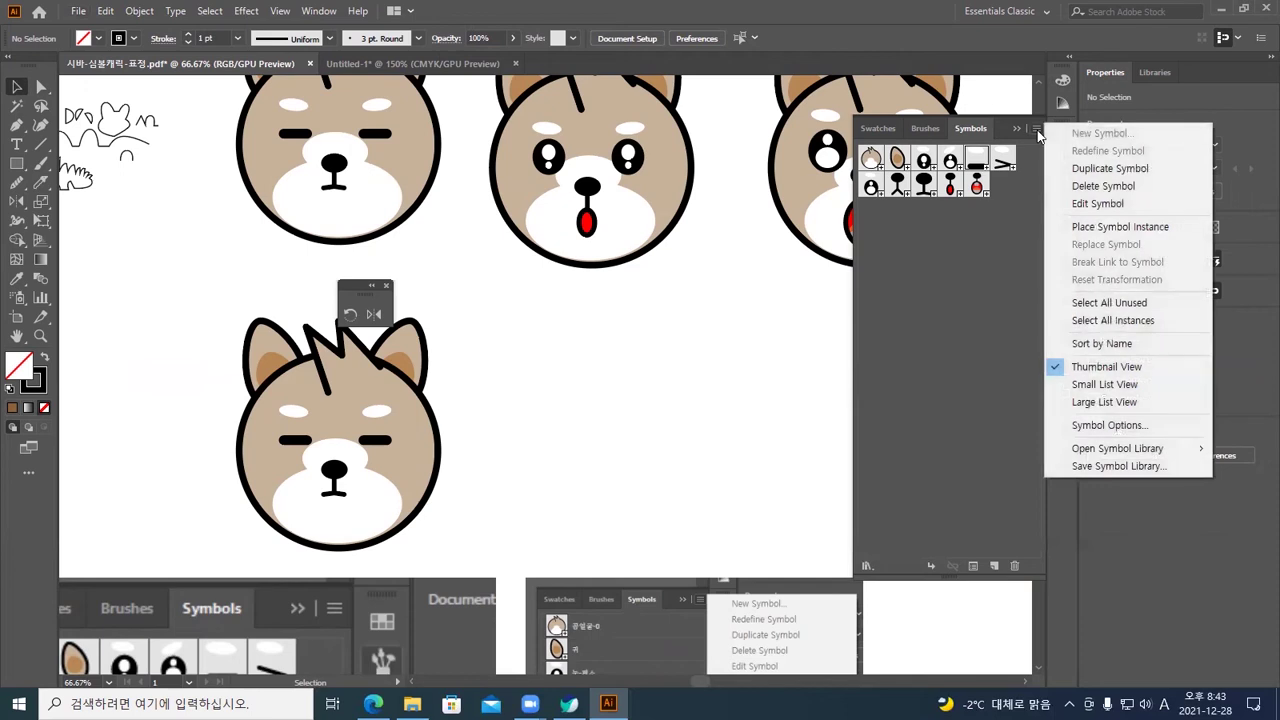
click(1110, 168)
mouse_move(1005, 188)
mouse_down()
mouse_move(991, 158)
mouse_move(1006, 164)
mouse_up()
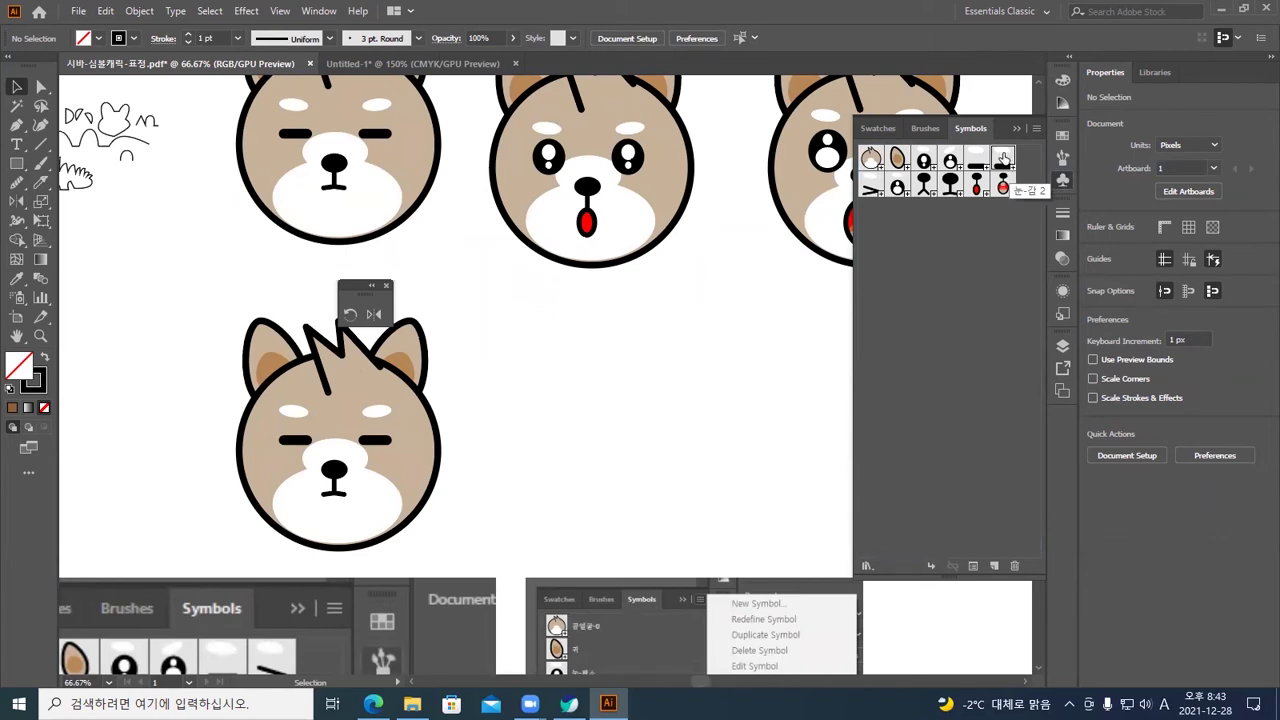
double_click(1004, 163)
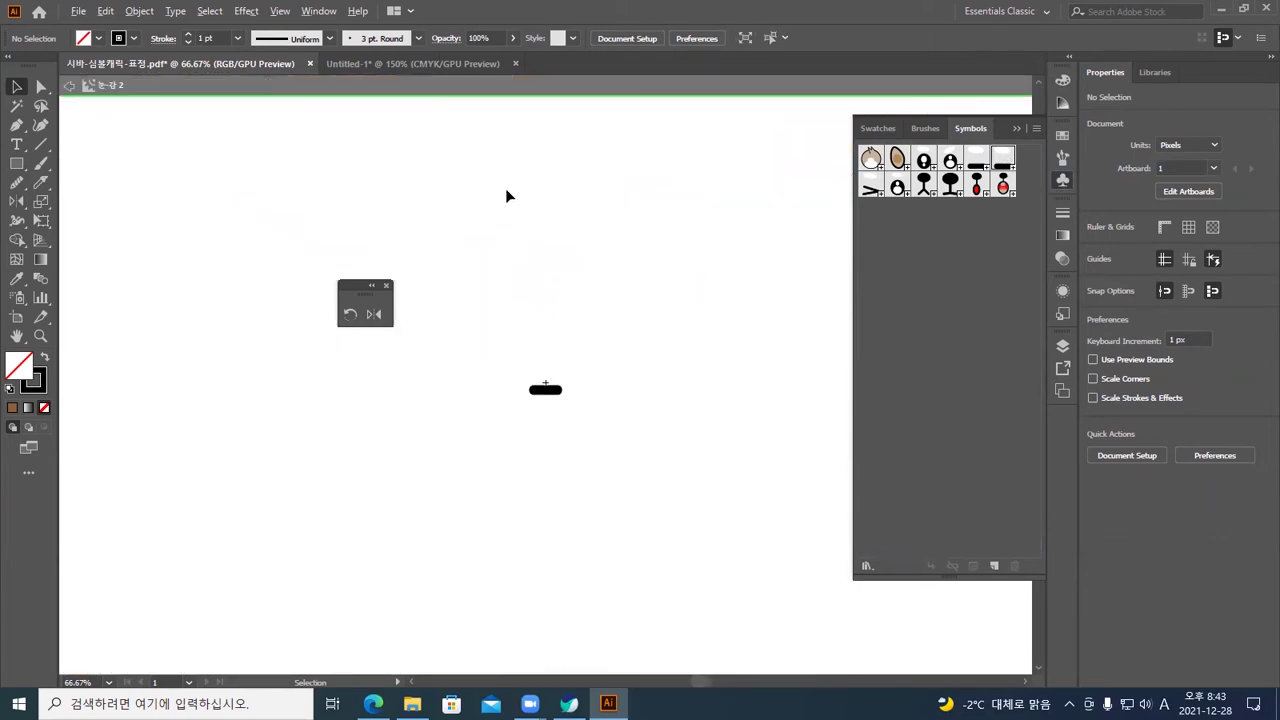
key(ctrl+plus)
key(ctrl+plus)
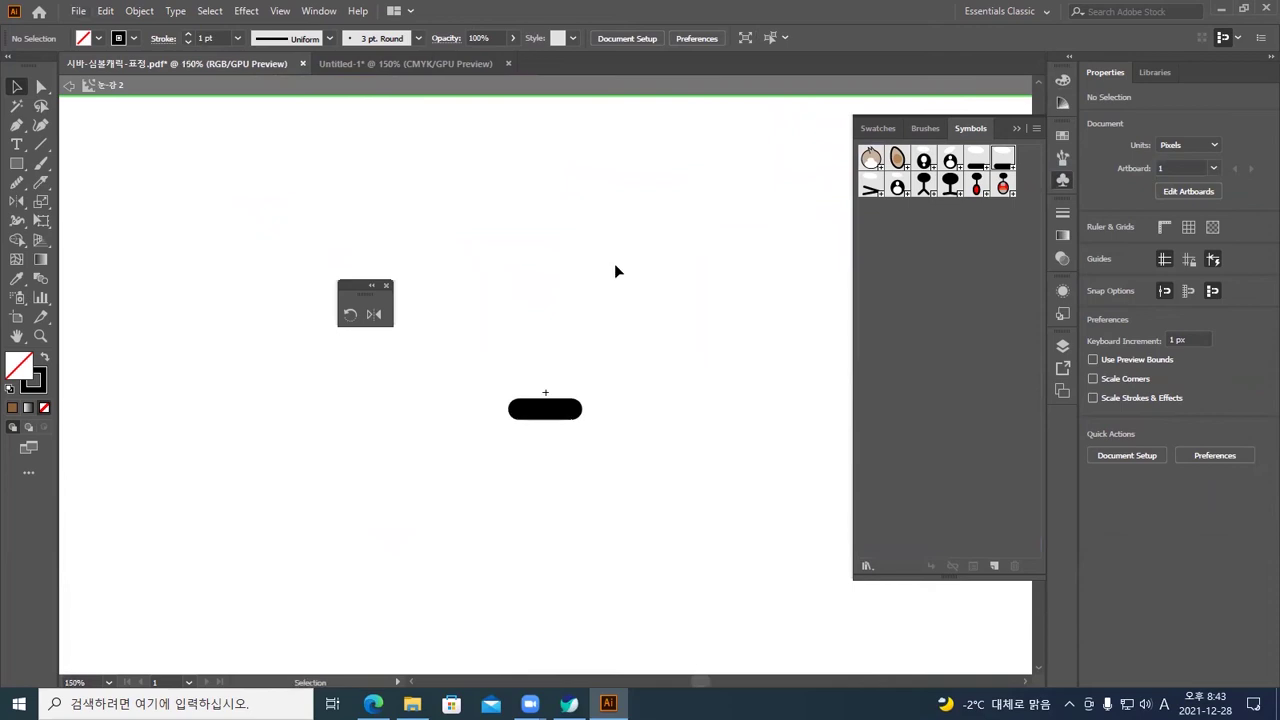
drag(628, 315, 657, 274)
Apply the half-dome variable width profile to the eye line inside the duplicated symbol and deselect it
click(582, 331)
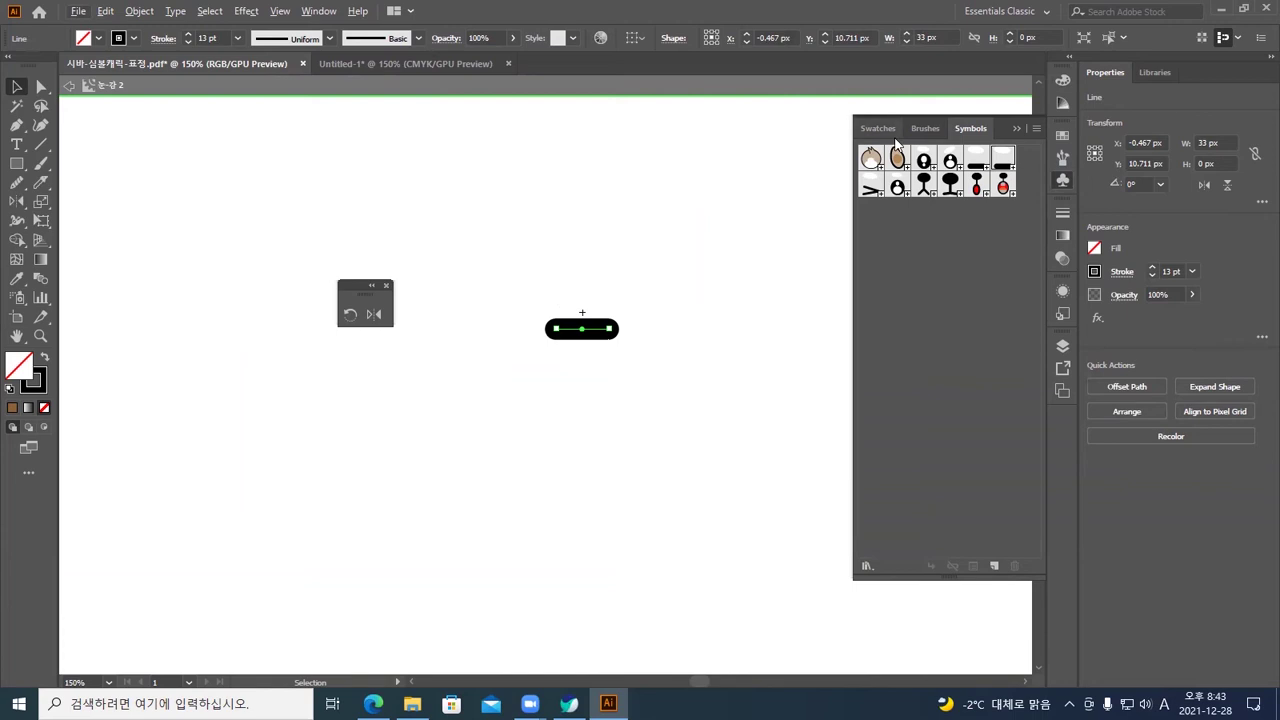
click(158, 40)
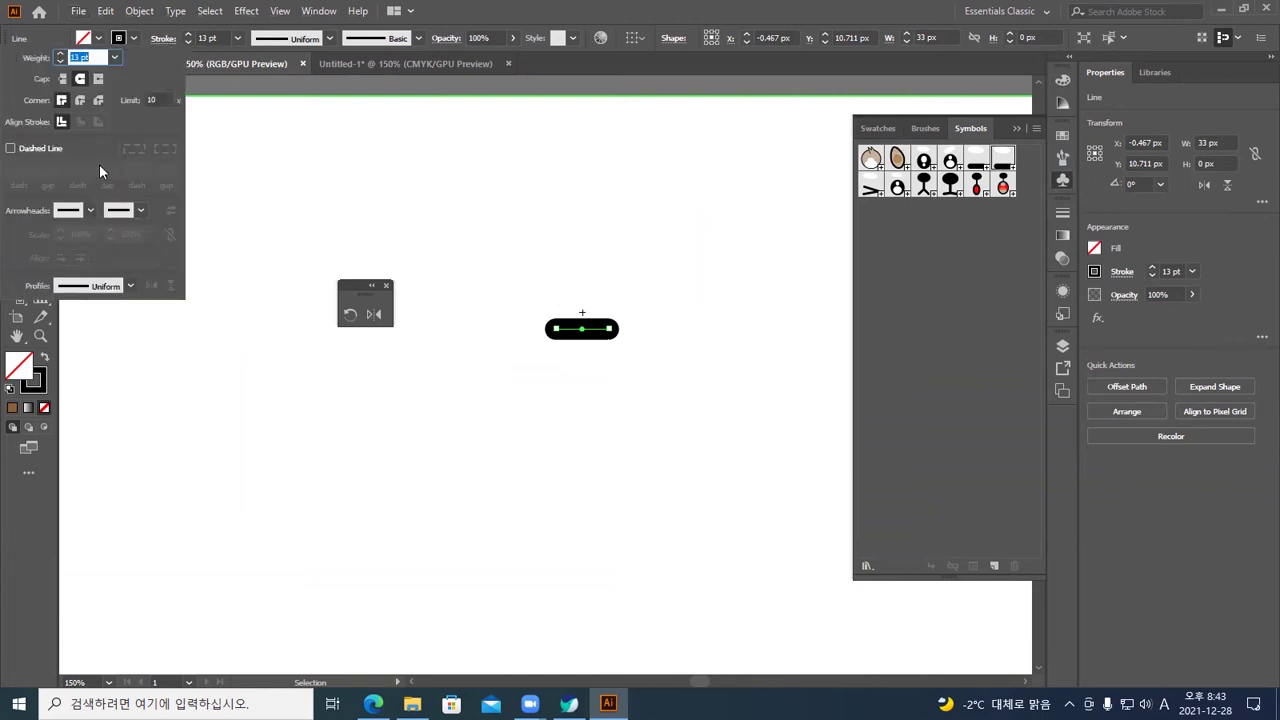
click(327, 40)
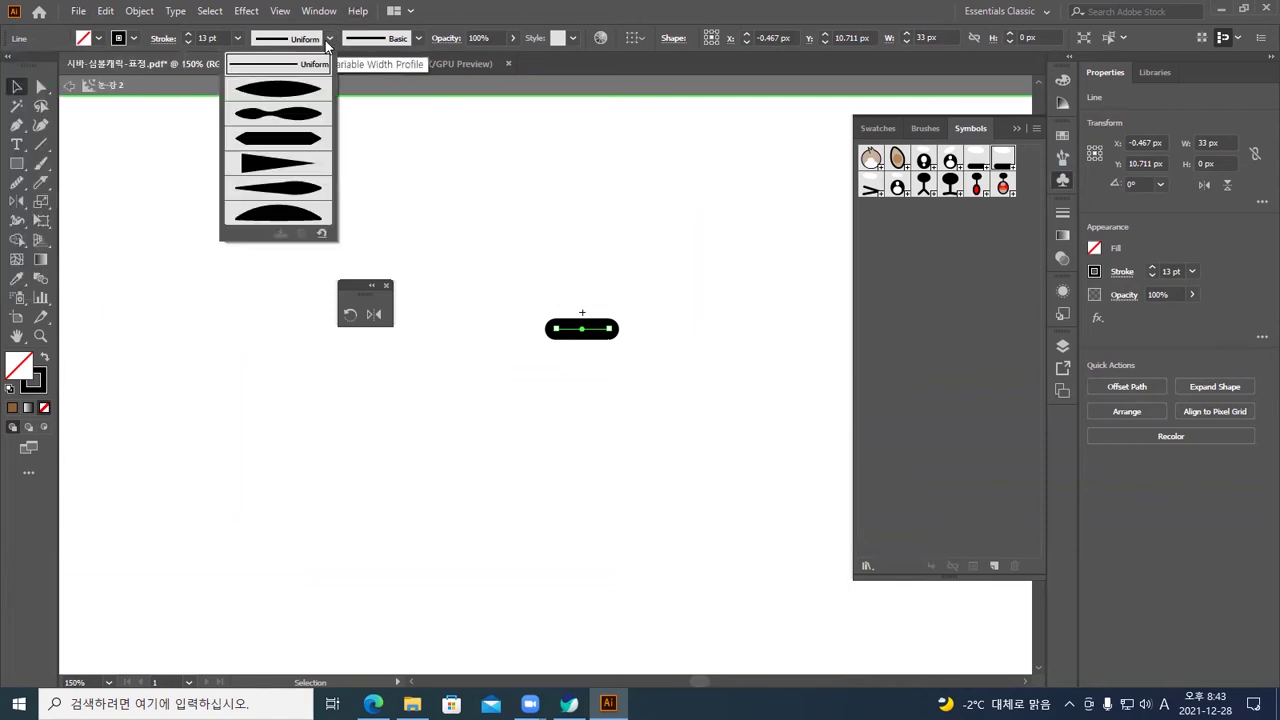
click(279, 213)
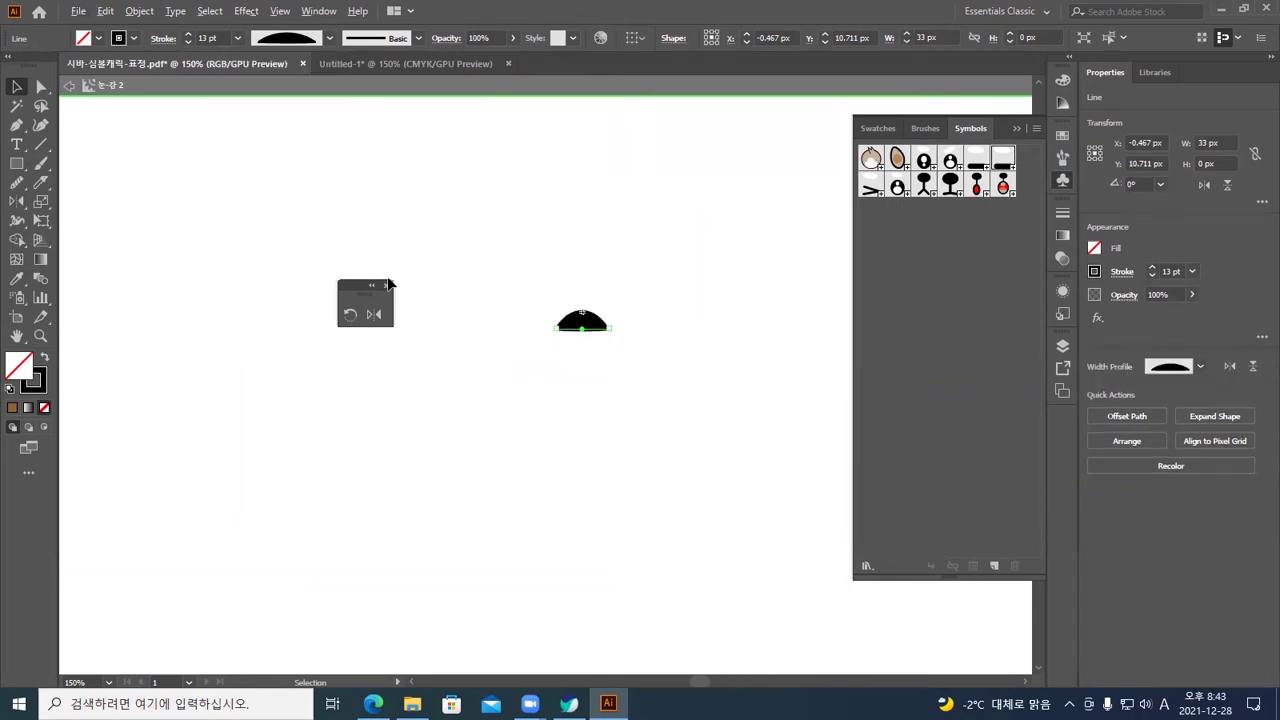
click(509, 352)
key(a)
key(ctrl+equal)
key(ctrl+equal)
key(ctrl+equal)
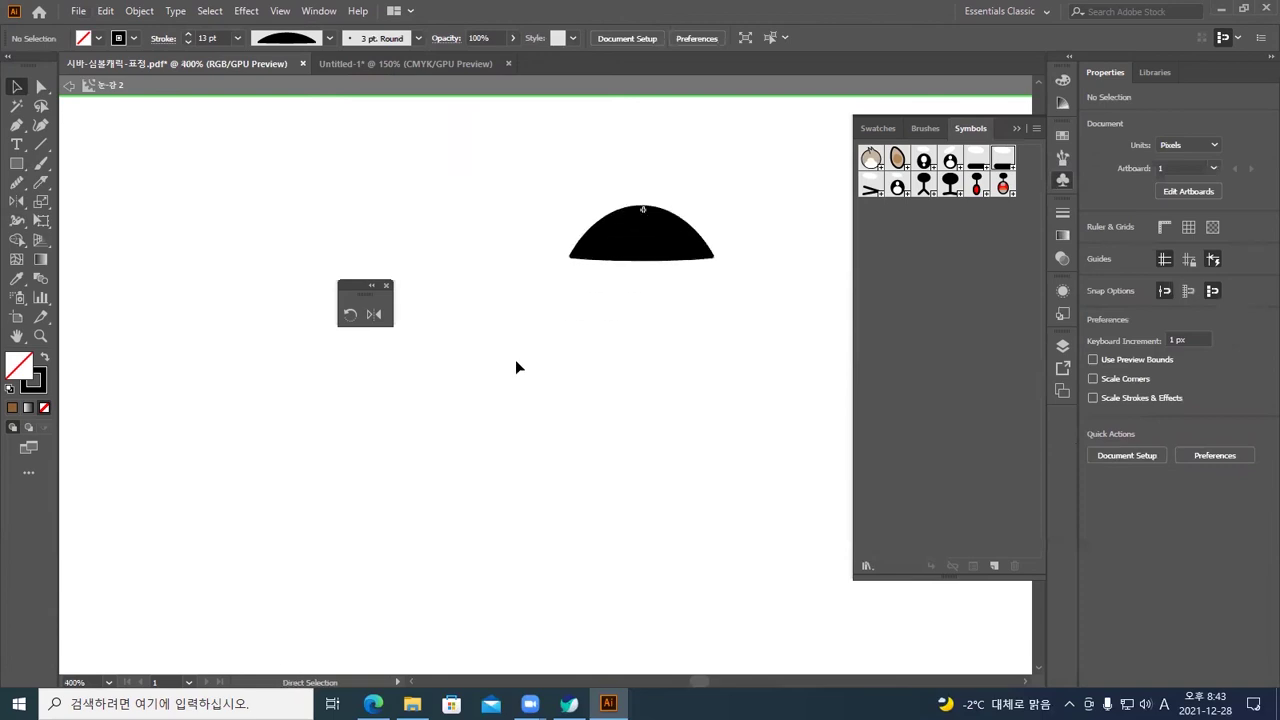
Set the stroke weight of the half-dome eye line to 9 pt and leave symbol editing
click(620, 262)
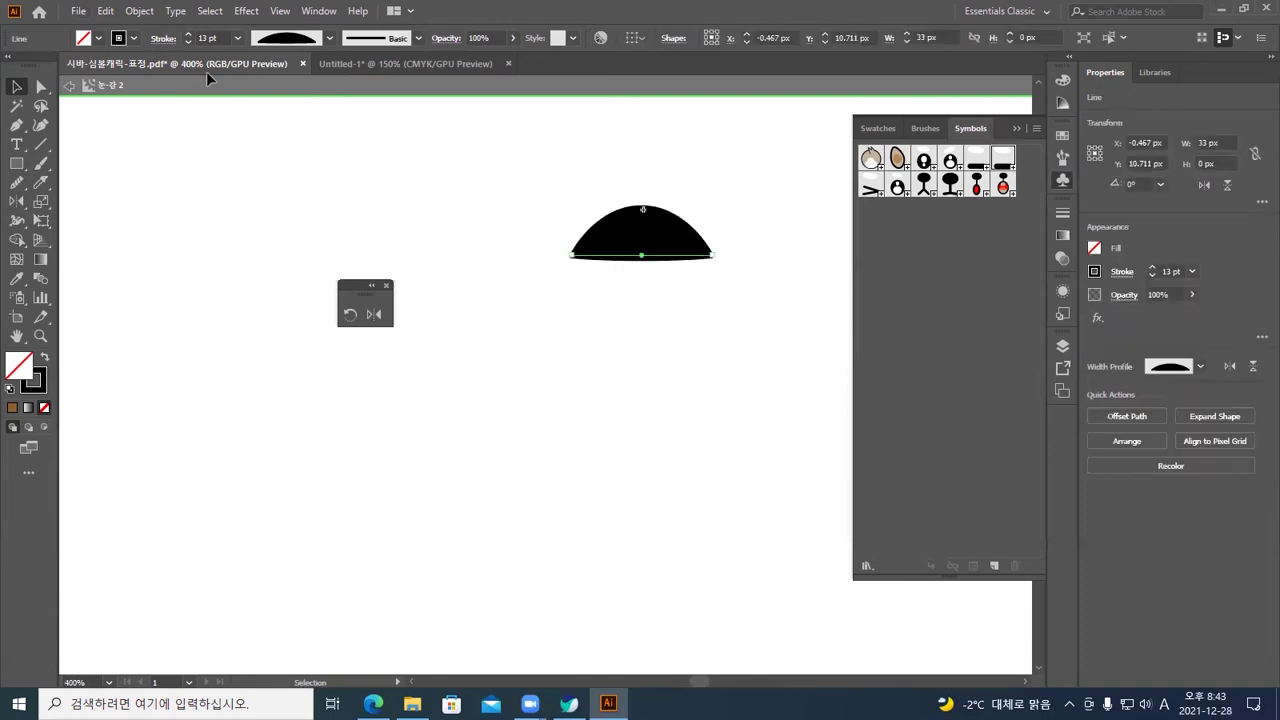
click(190, 40)
click(190, 40)
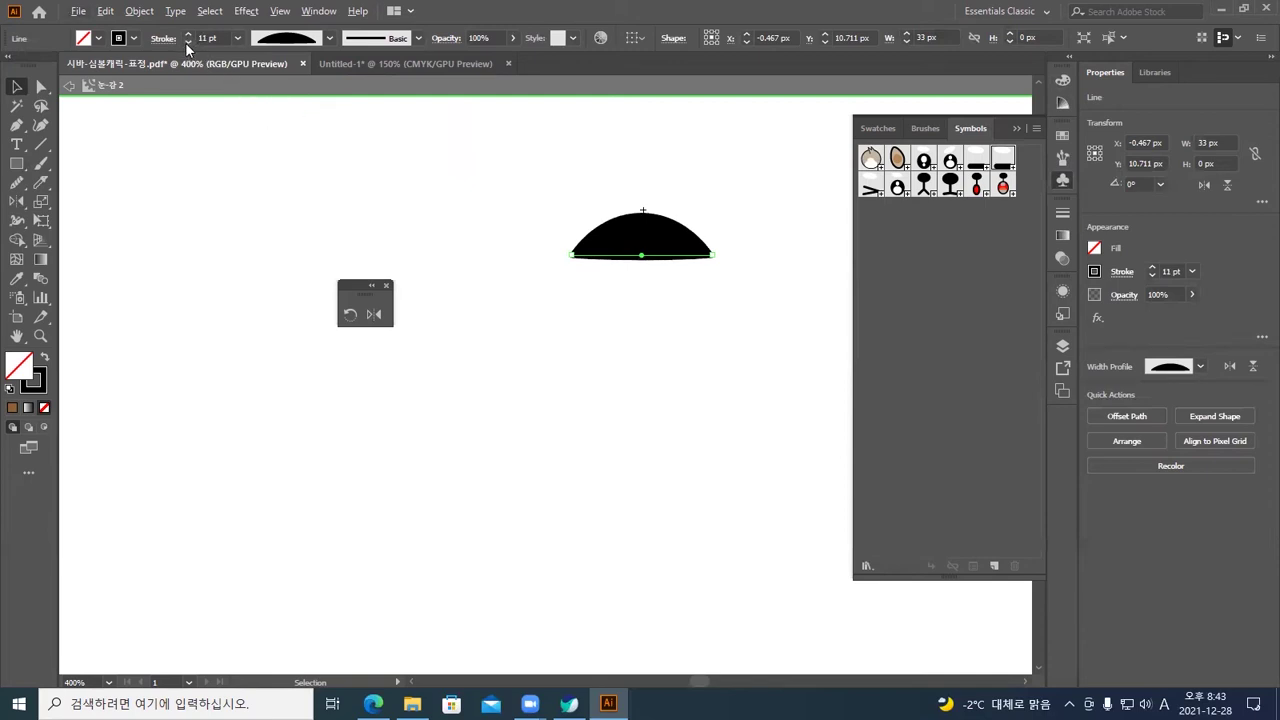
click(187, 43)
click(187, 43)
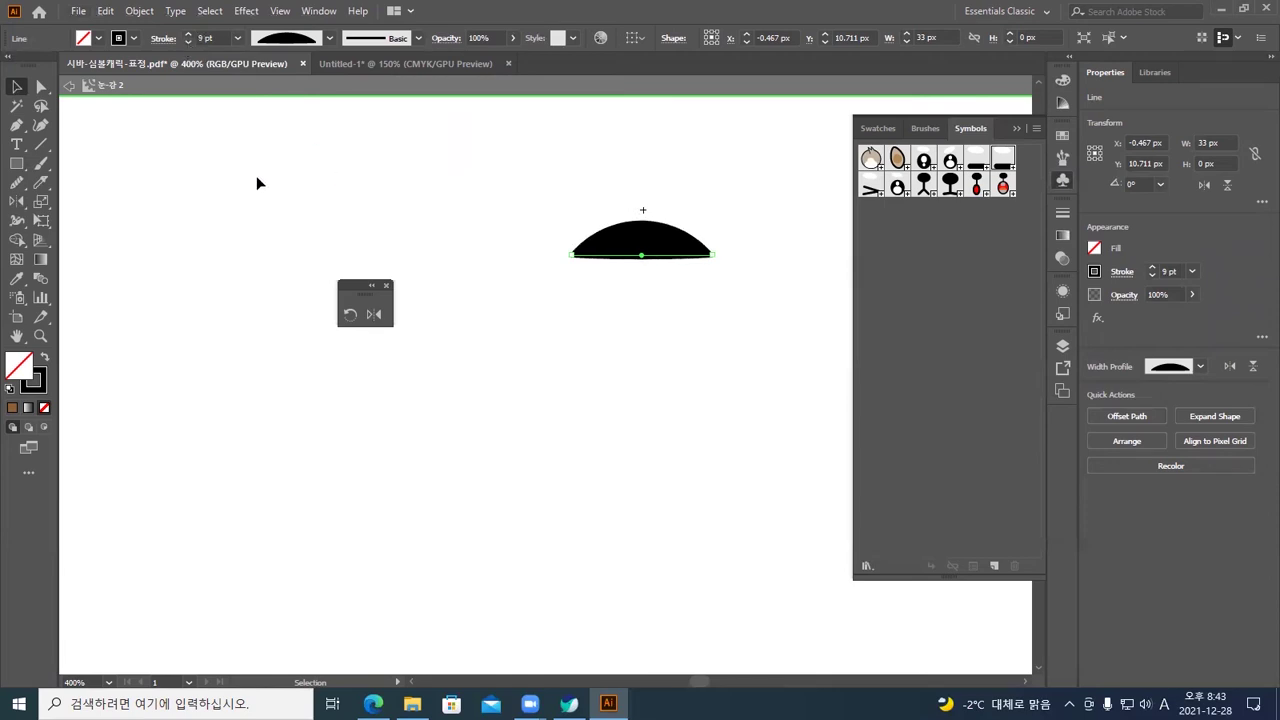
key(Delete)
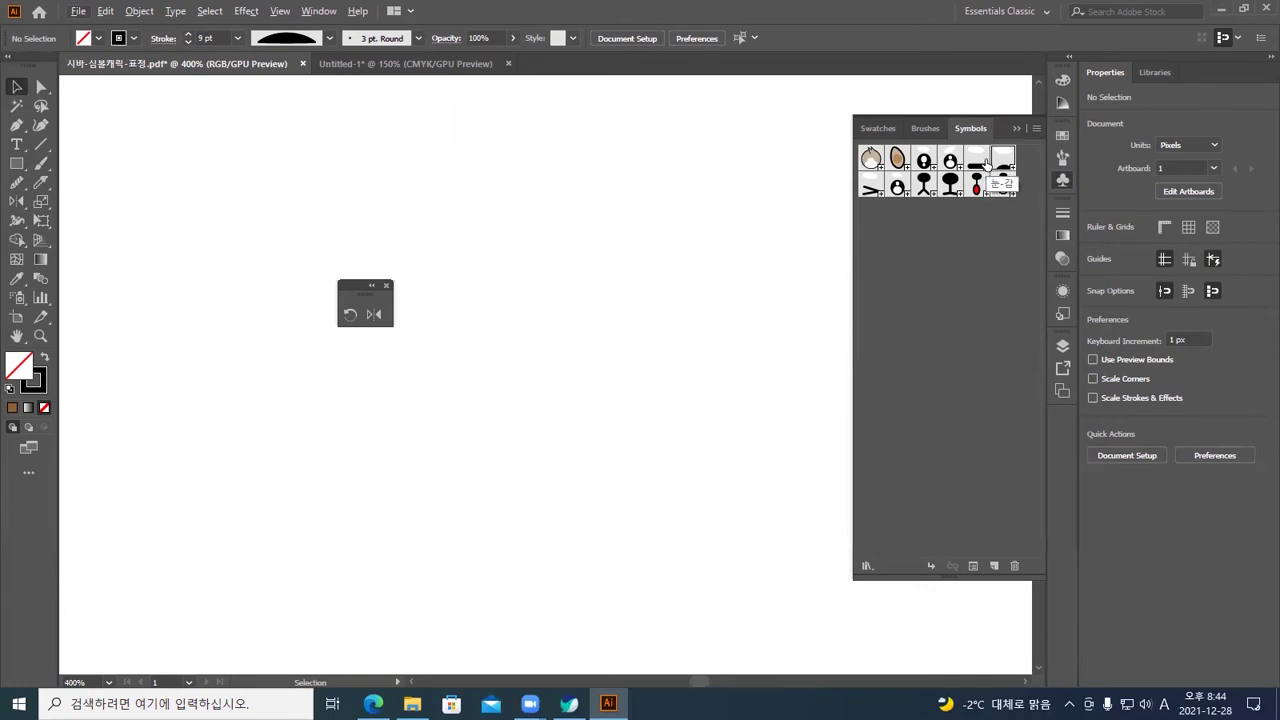
Locate the closed-eyes Shiba face in the third row and examine its eyes up close
key(a)
key(v)
key(a)
scroll(543, 247, down, 8)
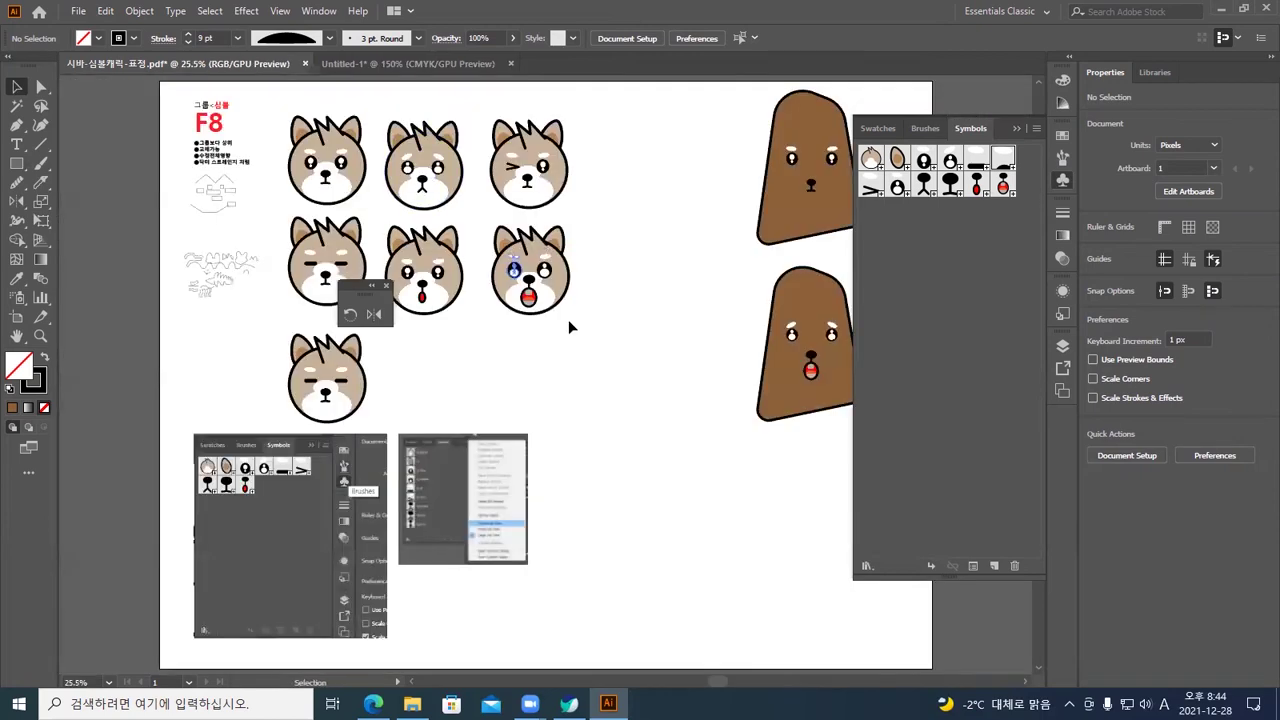
scroll(571, 366, up, 1)
scroll(571, 366, up, 2)
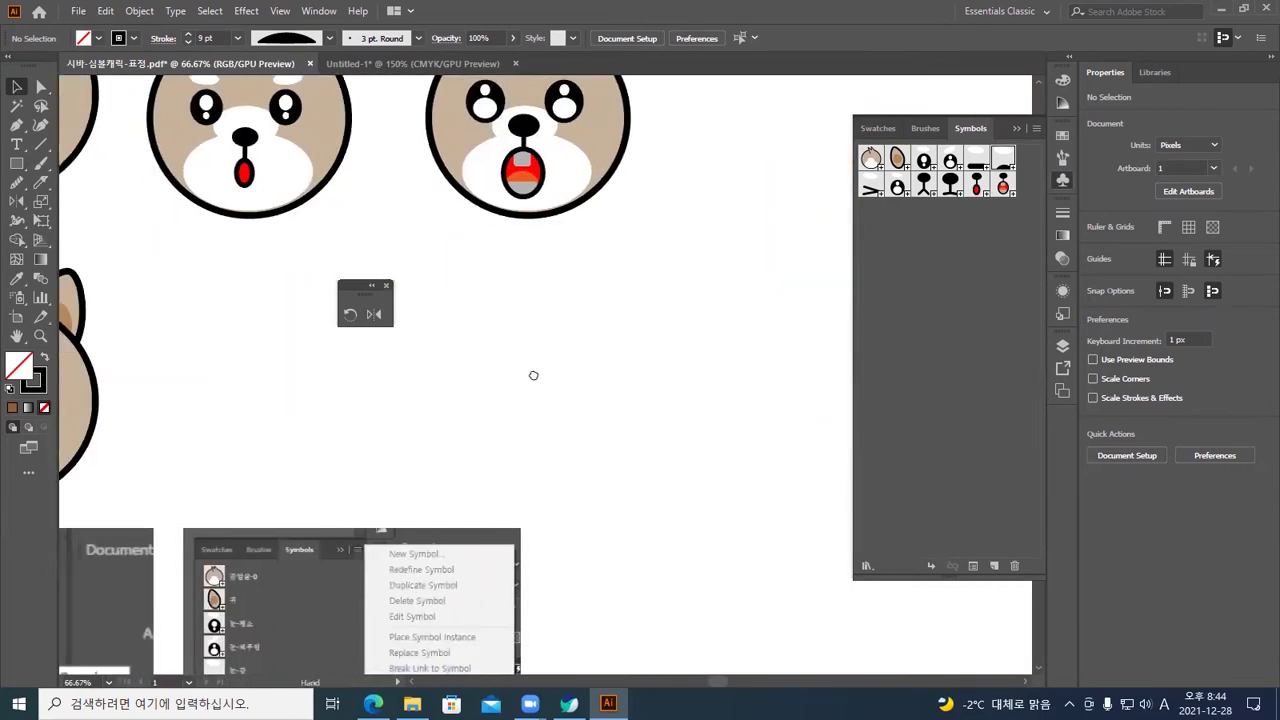
scroll(531, 371, down, 1)
drag(551, 389, 694, 331)
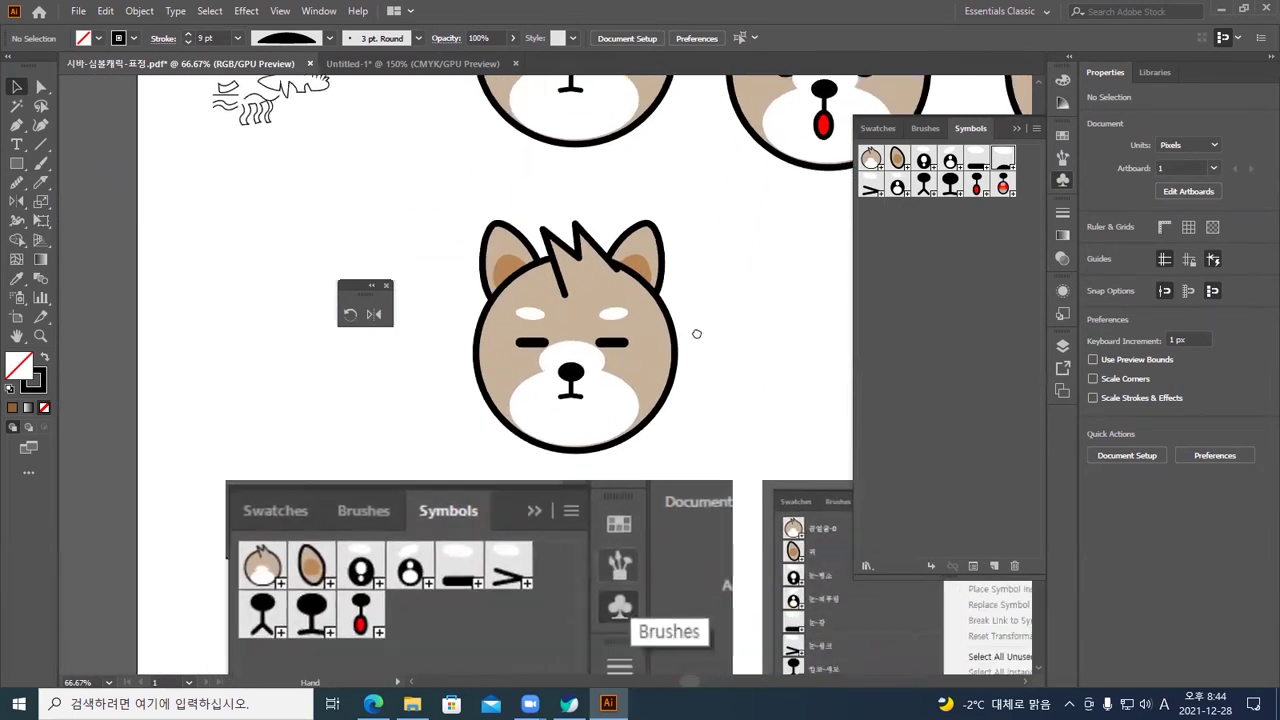
click(612, 346)
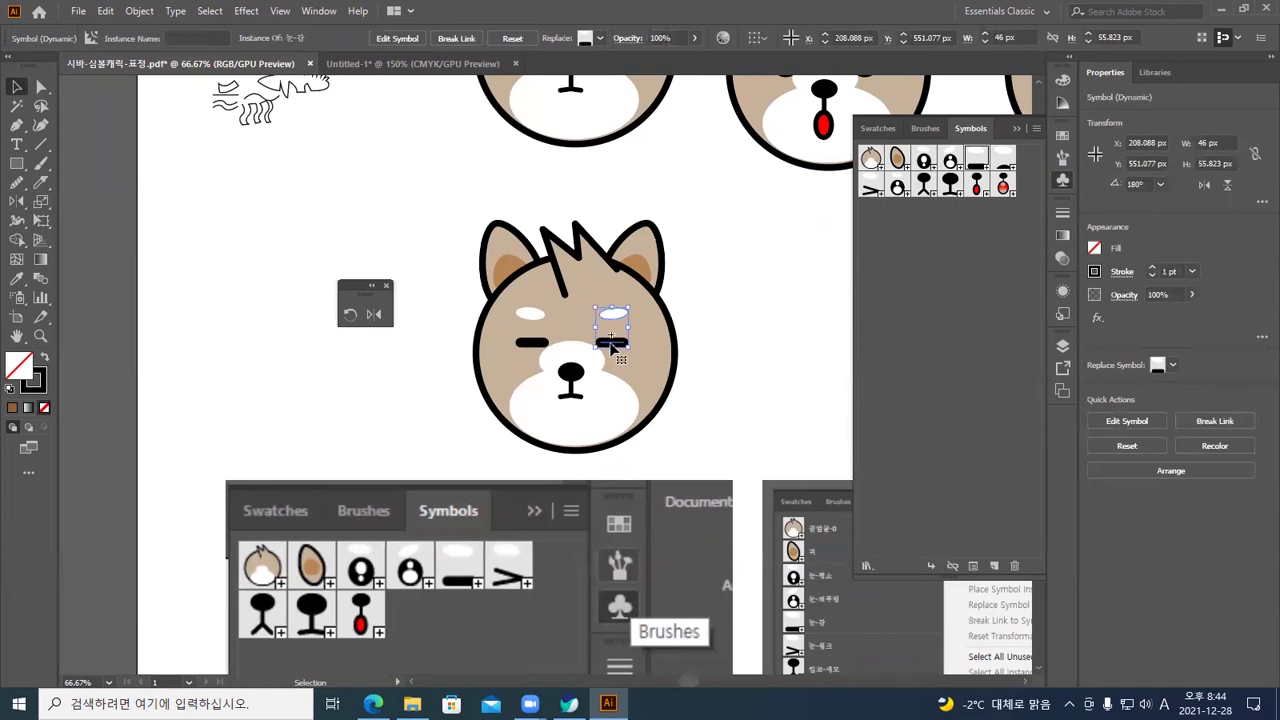
key(ctrl+equal)
key(ctrl+equal)
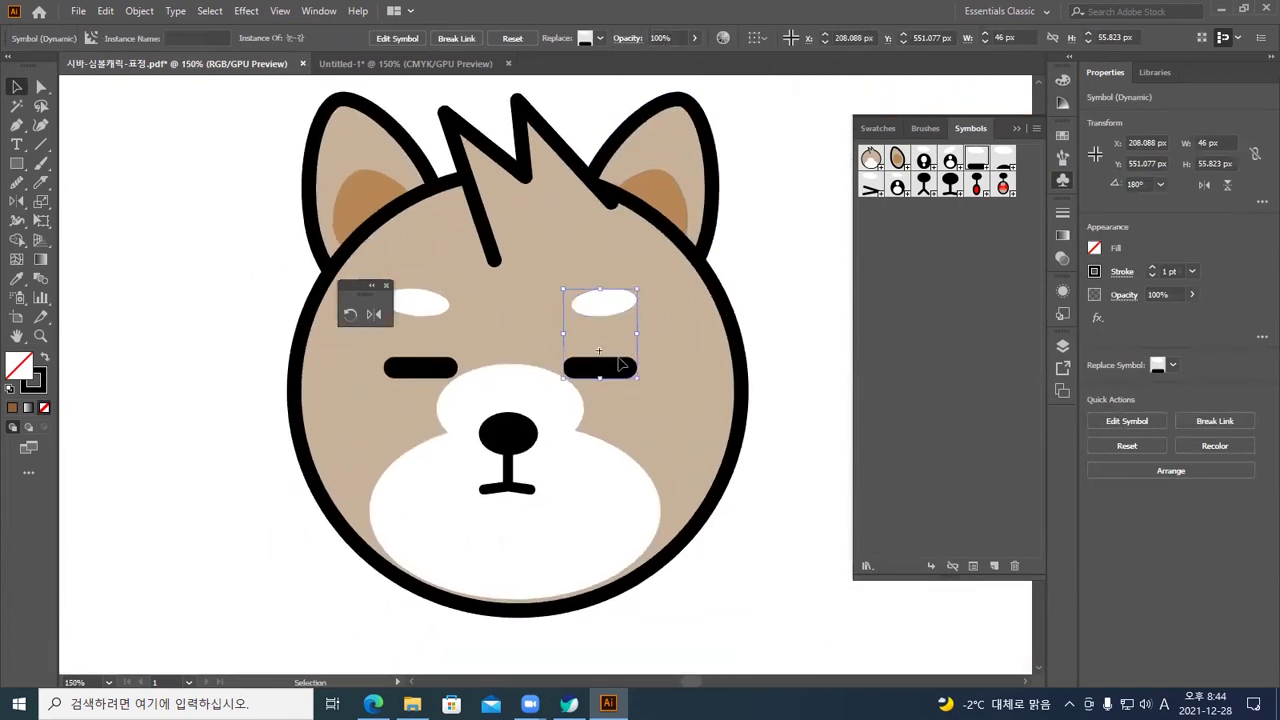
key(ctrl+shift+a)
click(448, 375)
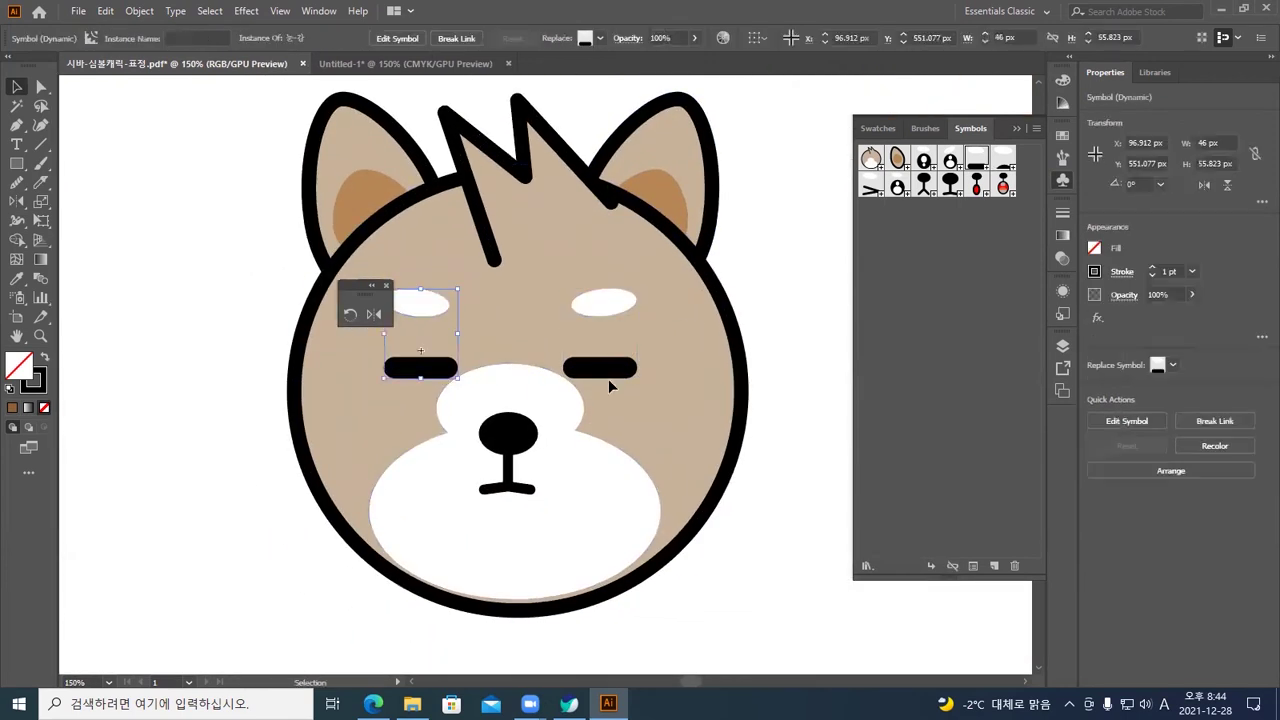
key(ctrl+shift+a)
click(609, 463)
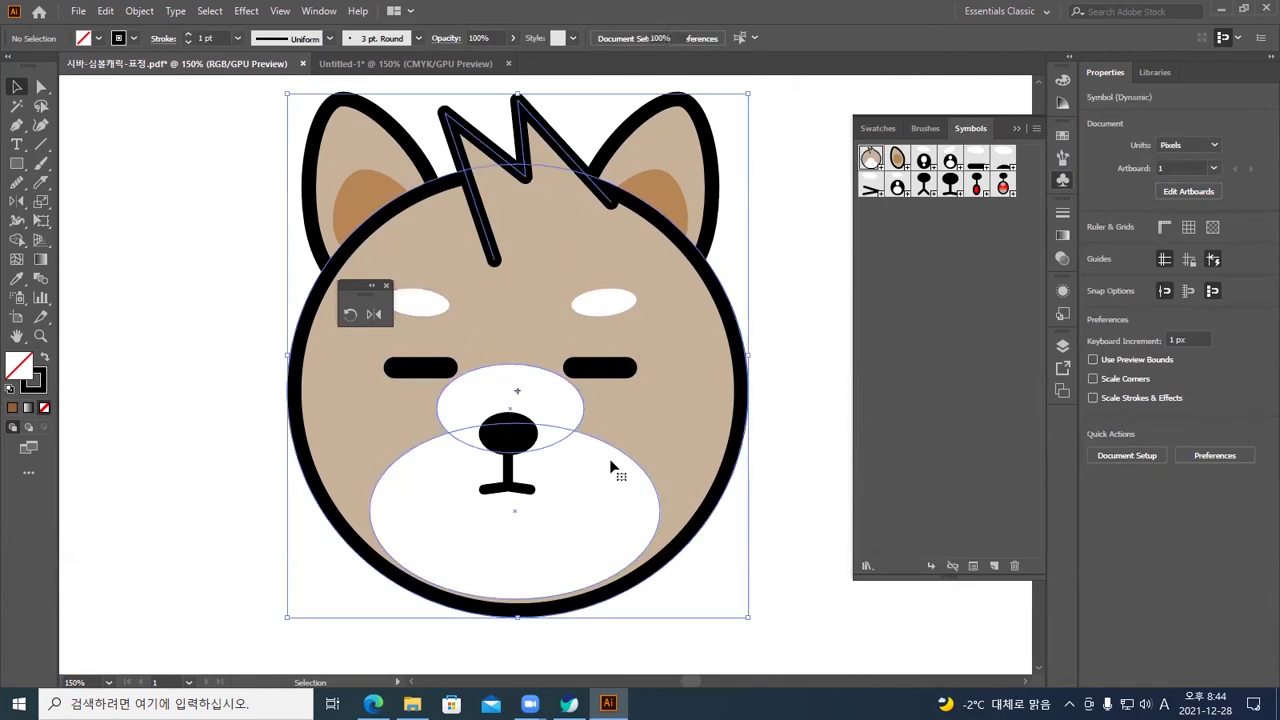
key(ctrl+shift+a)
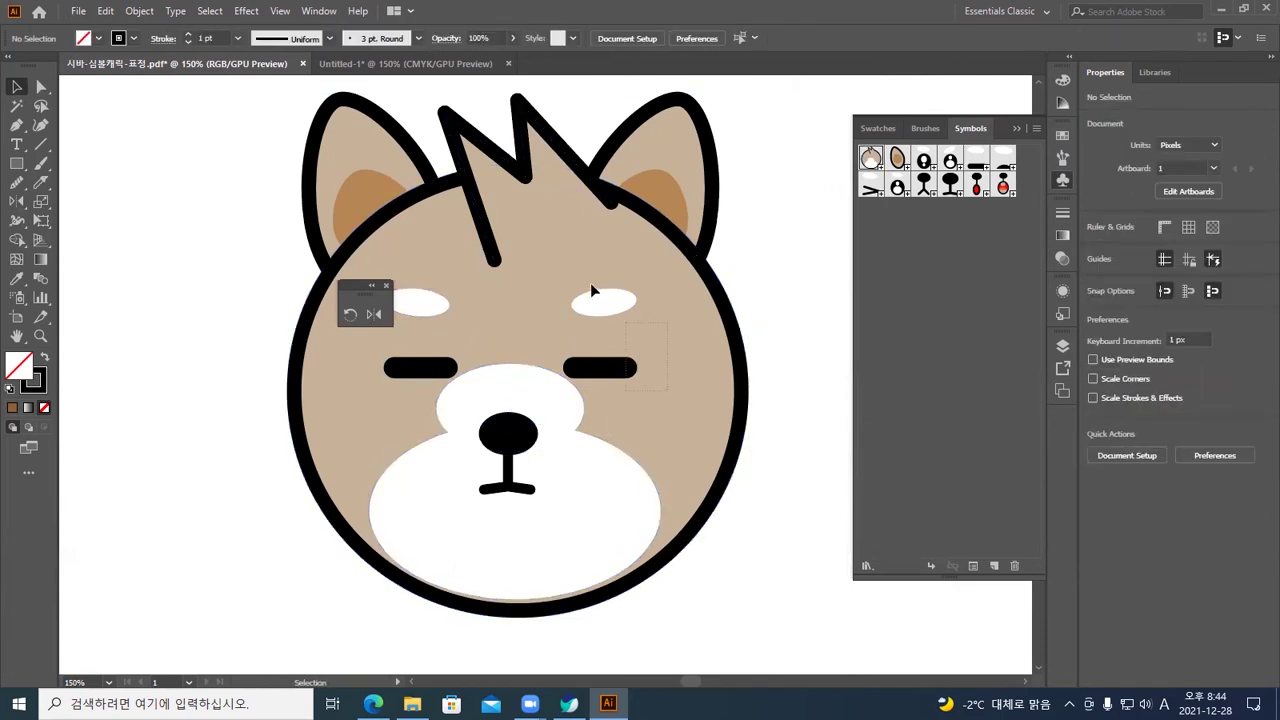
click(366, 244)
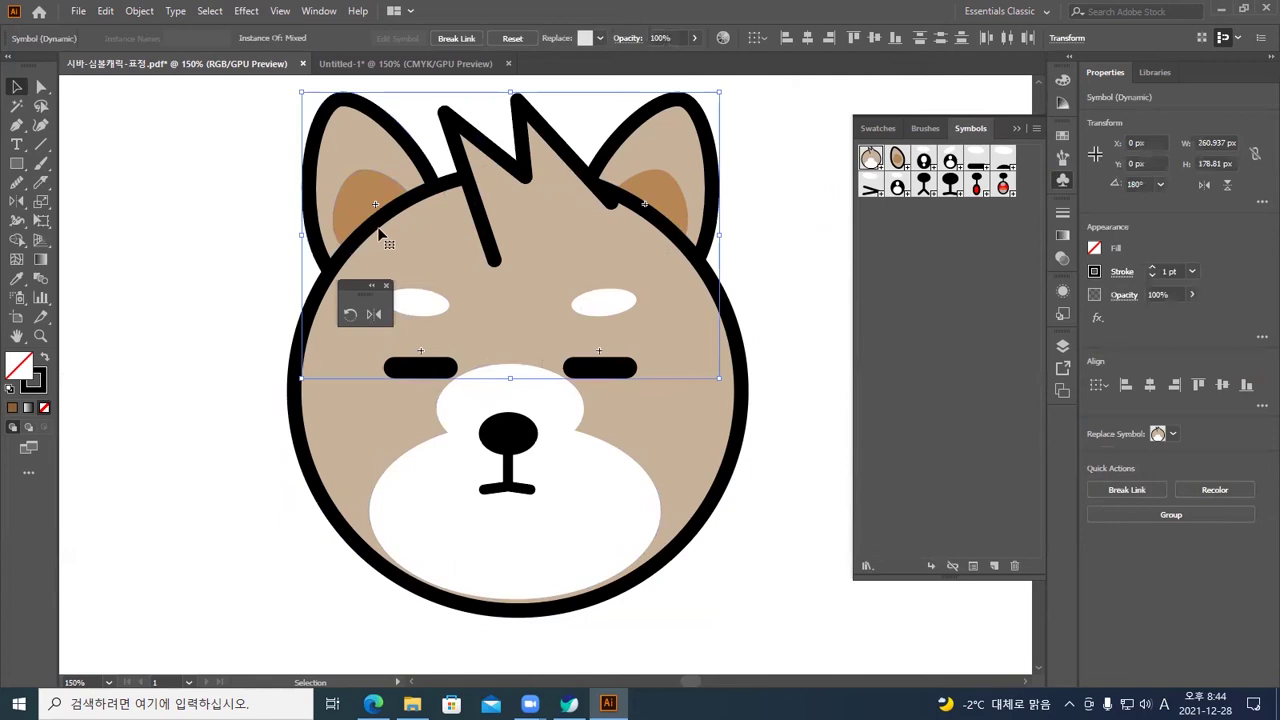
drag(173, 112, 560, 162)
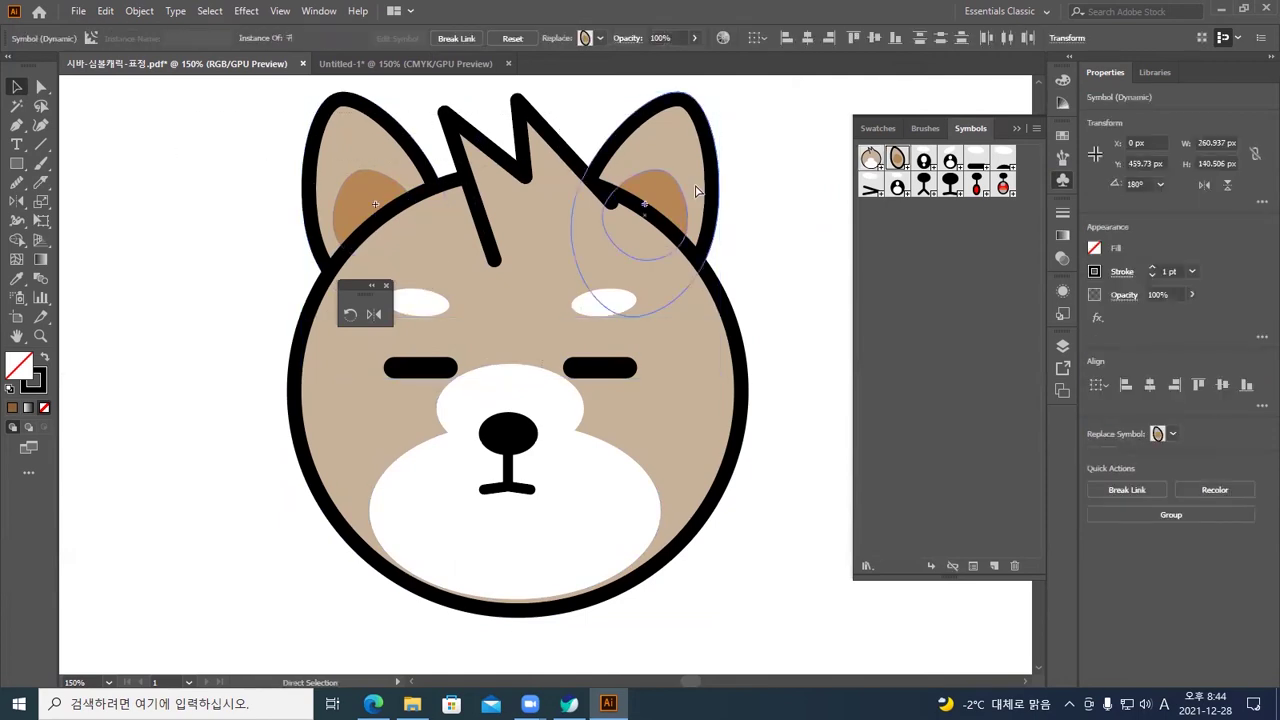
key(ctrl+shift+a)
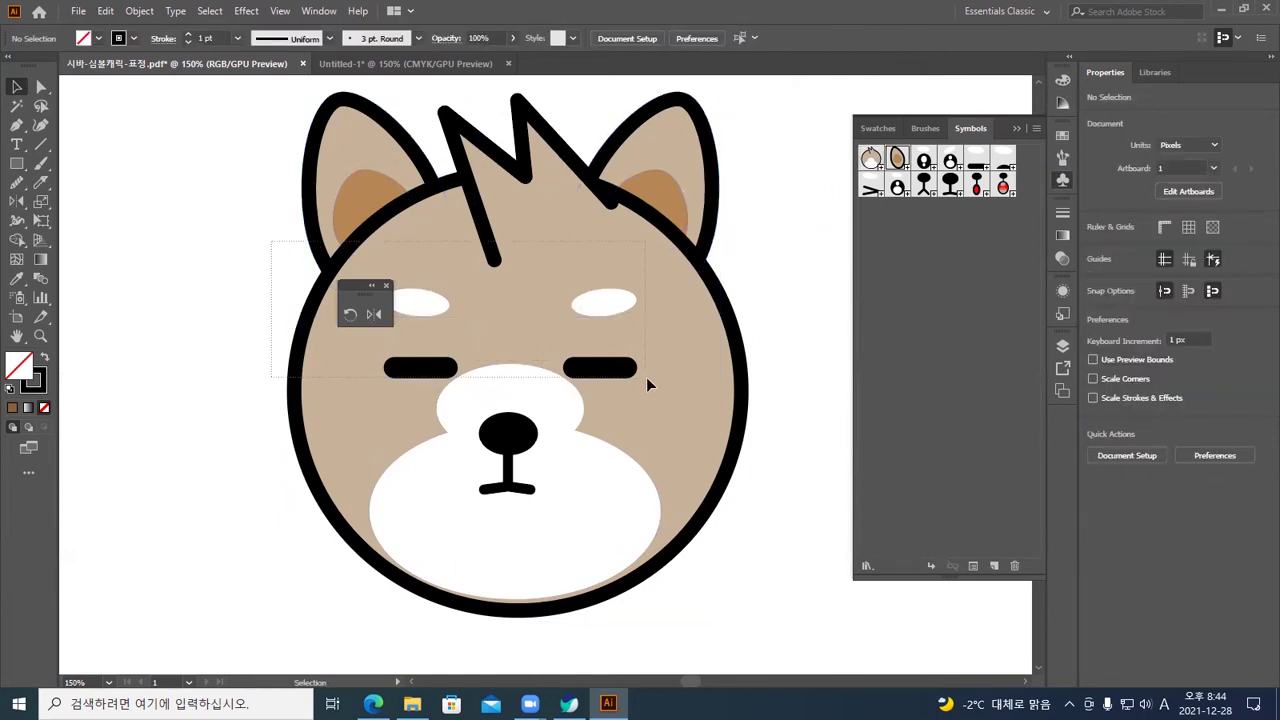
Replace both closed eyes of the third-row Shiba face with the half-dome eye symbol 눈-감 2 and deselect them
click(628, 370)
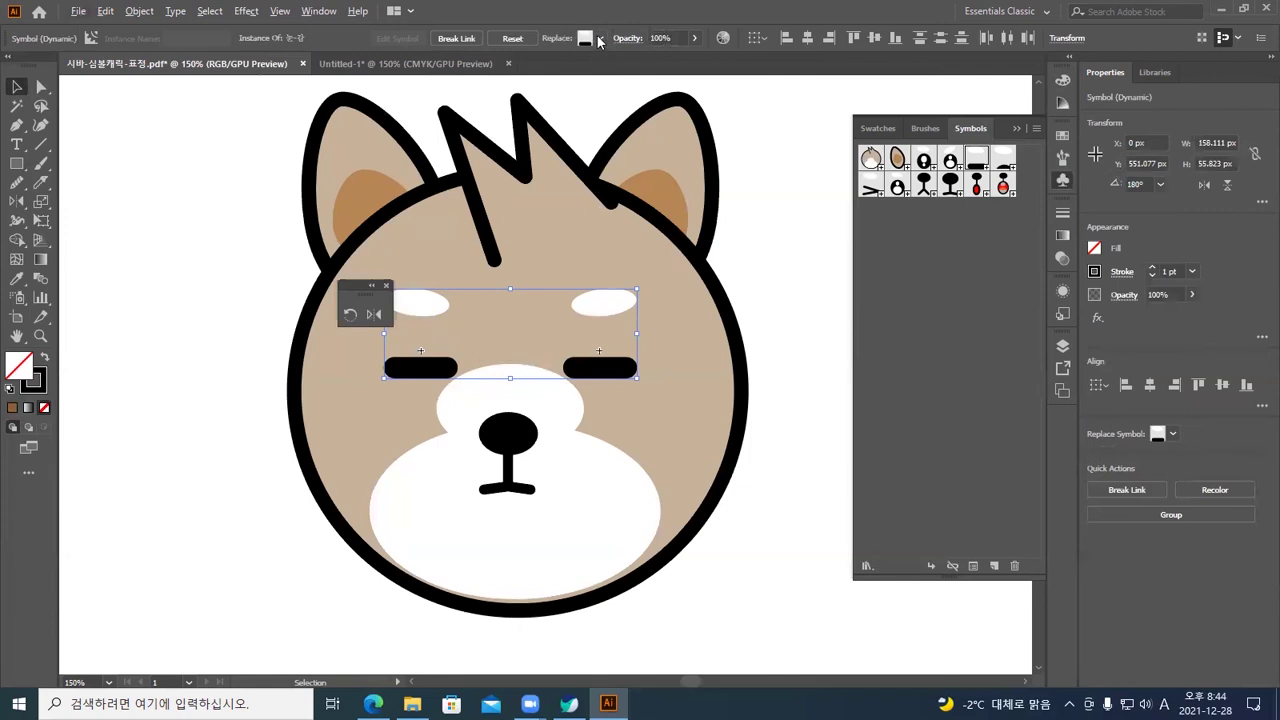
click(599, 38)
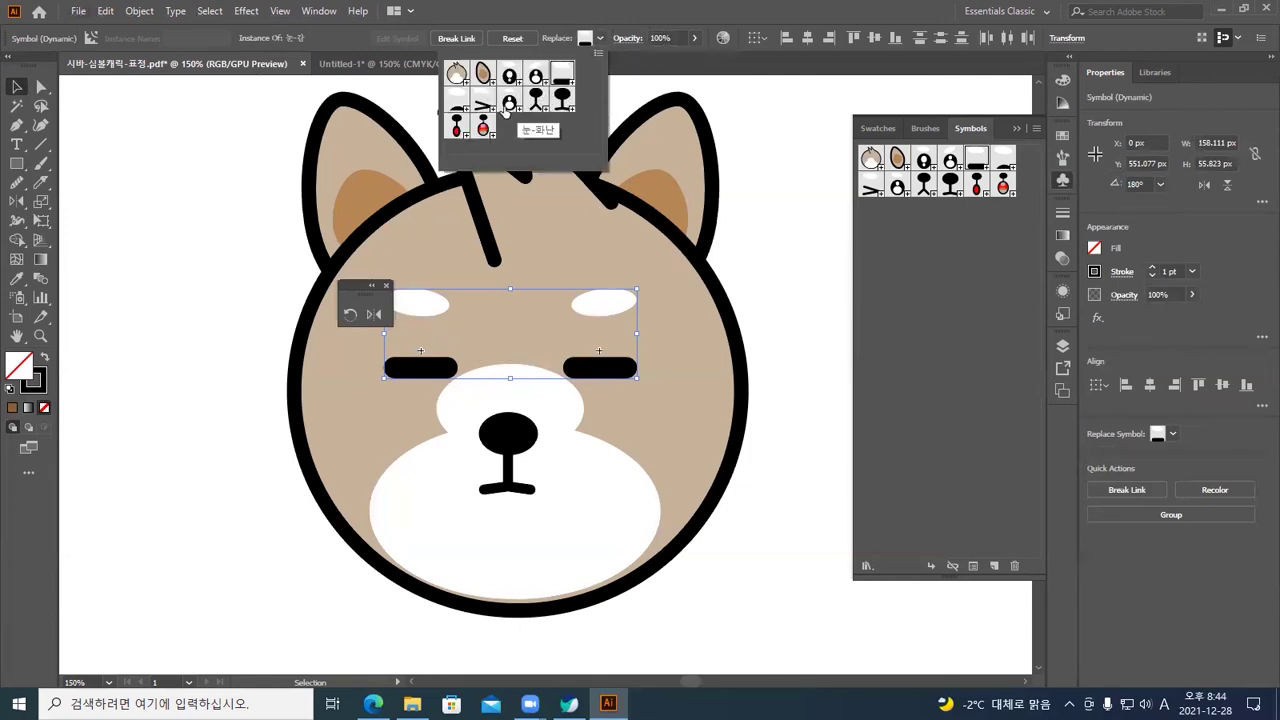
click(455, 108)
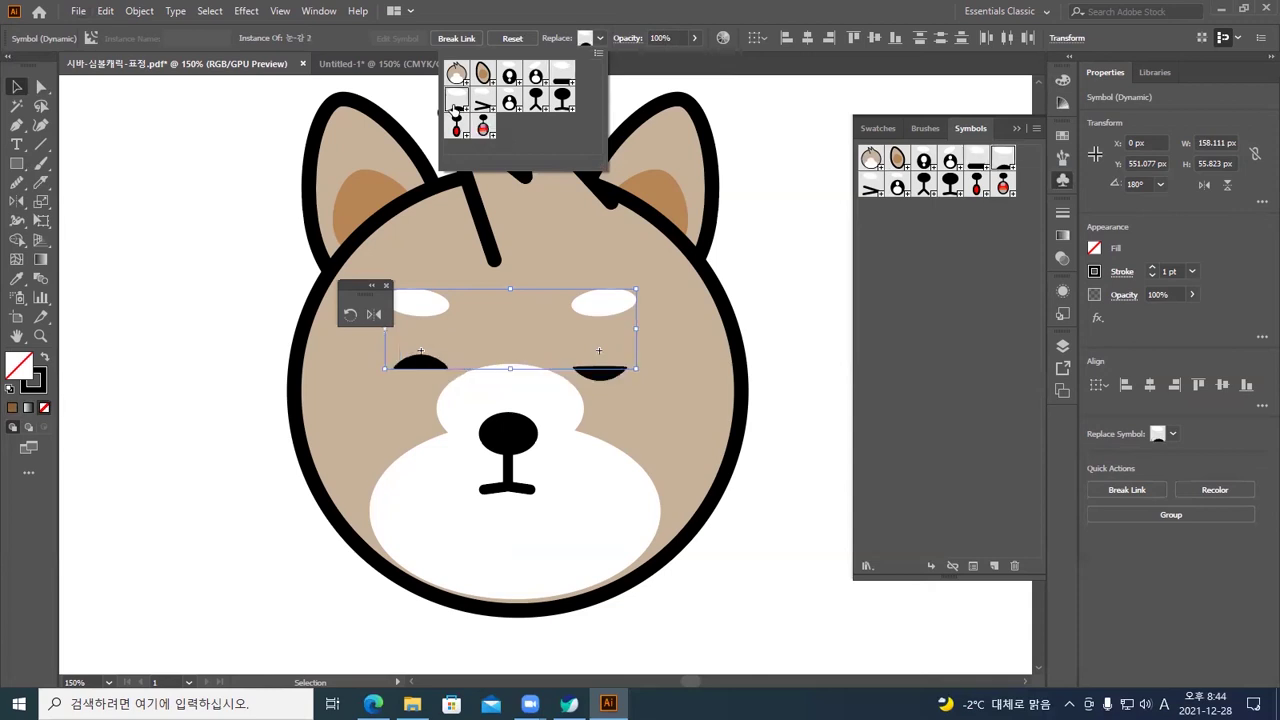
click(742, 239)
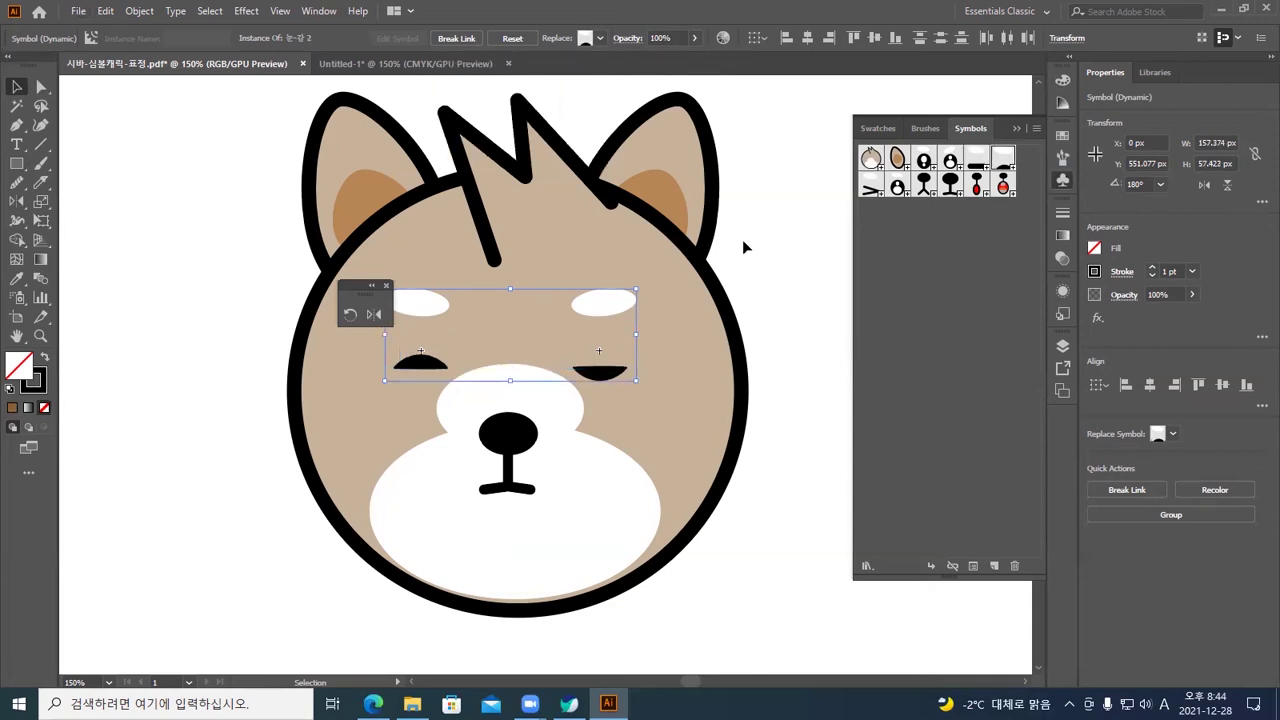
click(760, 252)
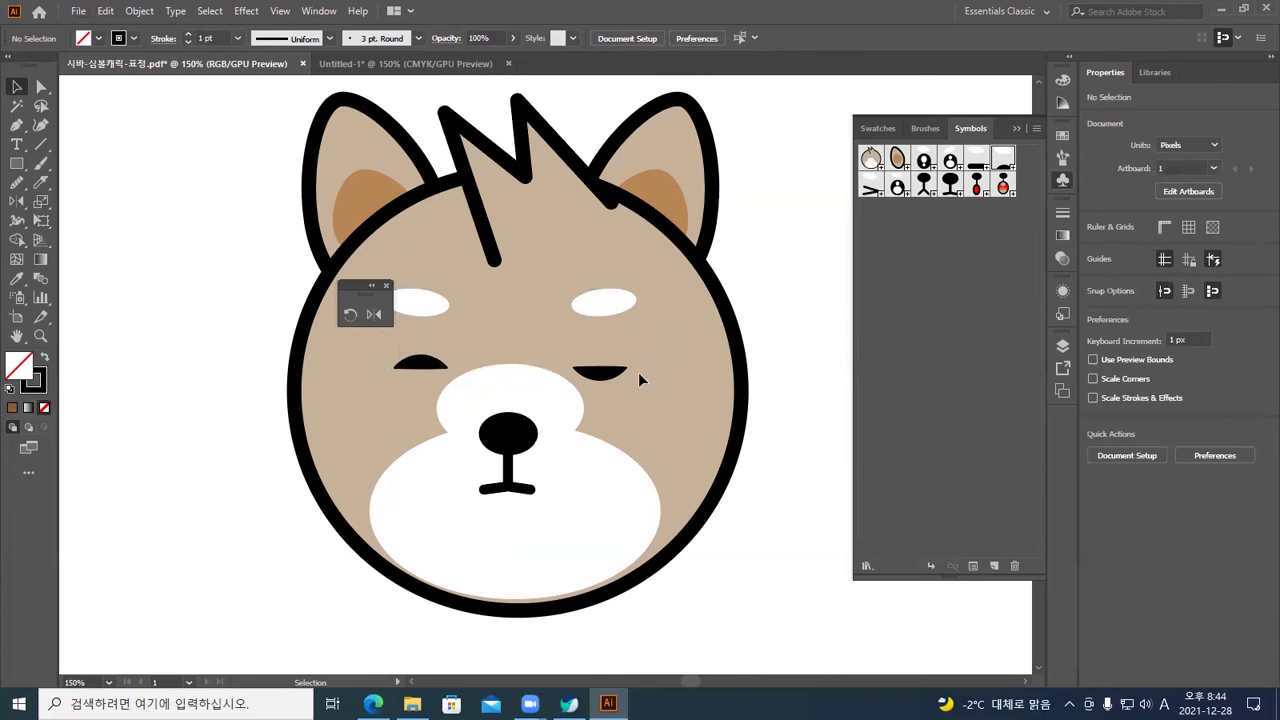
click(441, 366)
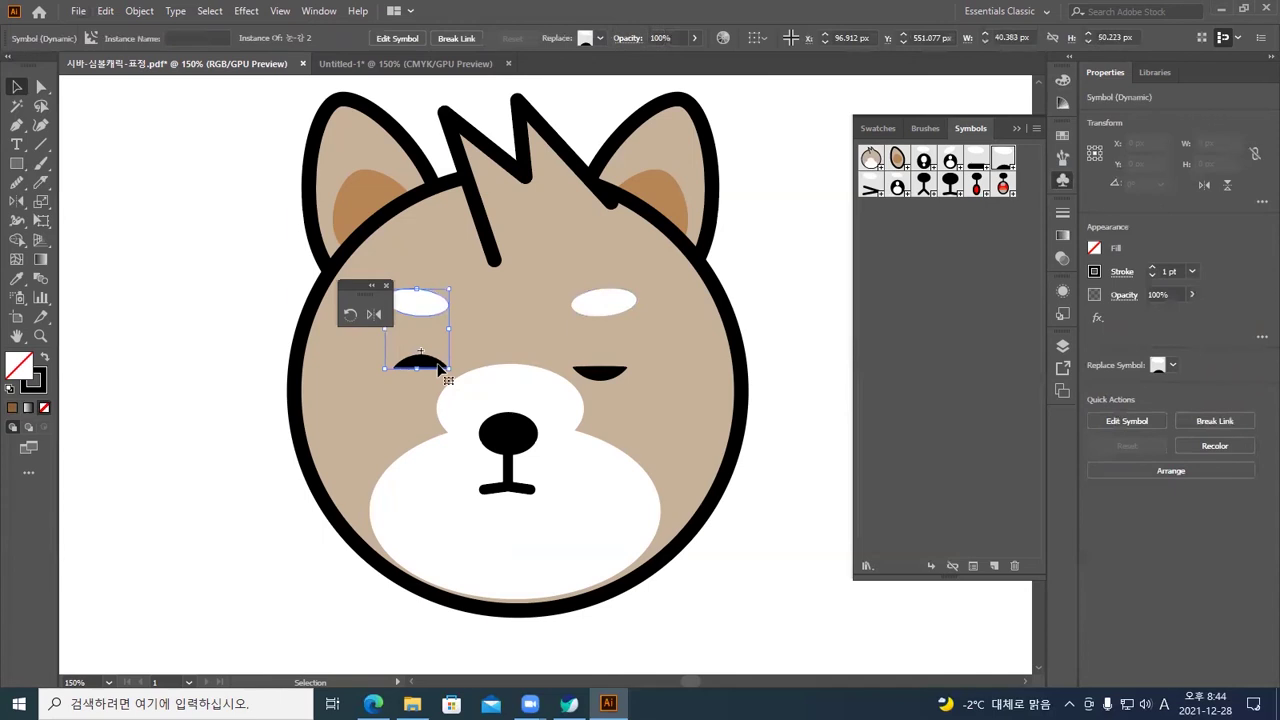
click(666, 380)
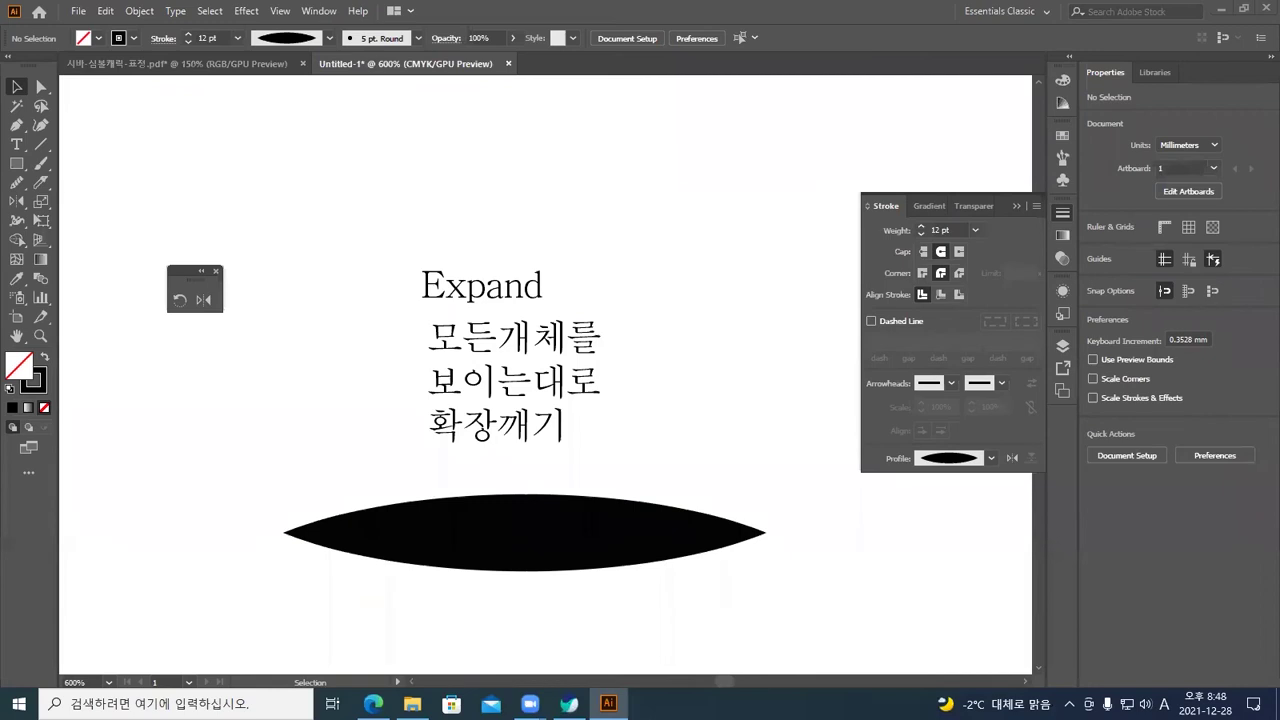
In the Untitled-1 document, examine the tapered stroke in Outline mode and return to the preview display
key(Hangul)
key(a)
scroll(771, 399, up, 2)
key(v)
key(a)
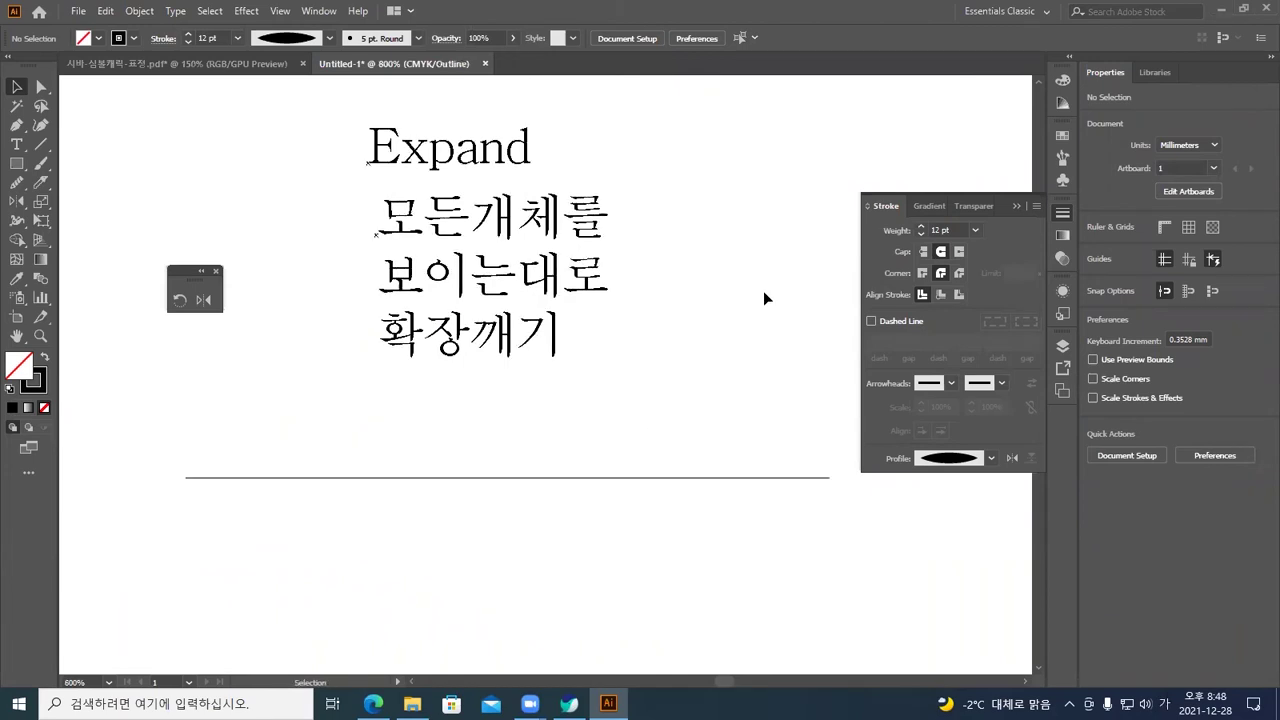
drag(614, 423, 663, 514)
key(a)
click(714, 421)
key(ctrl+y)
Move the word Expand slightly to the right so it sits more centred above the Korean text
drag(511, 163, 540, 161)
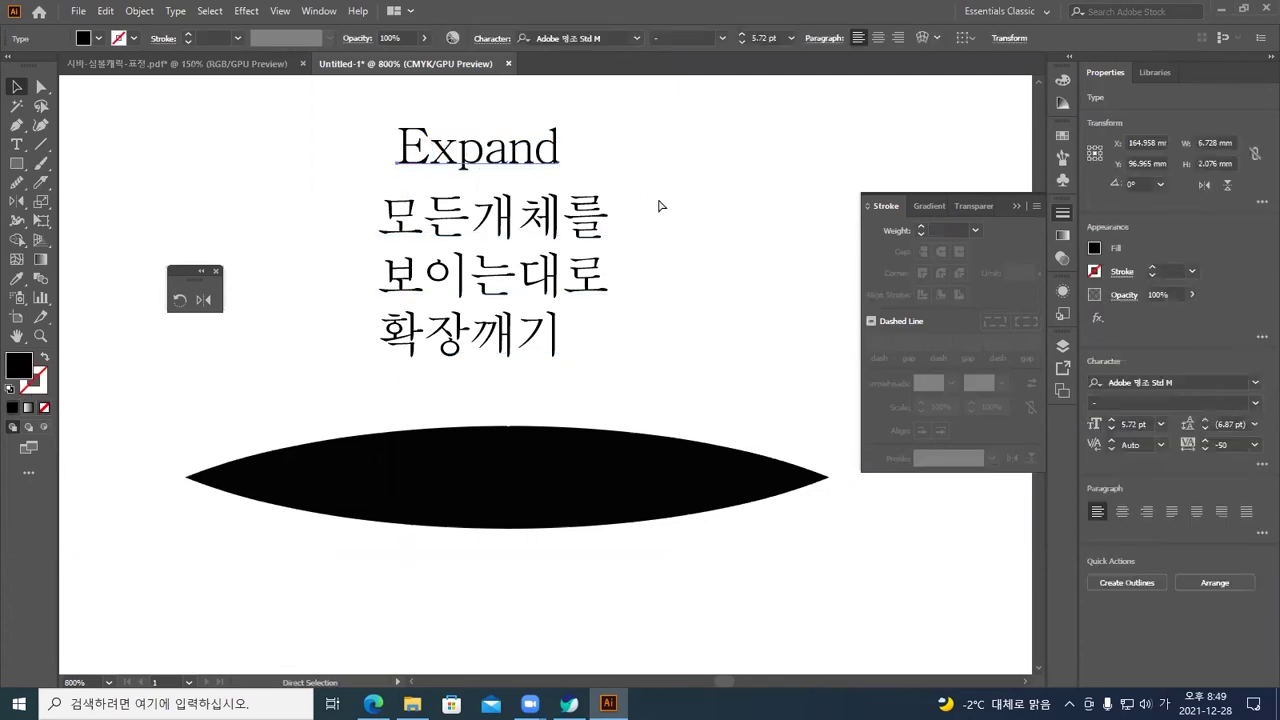
key(v)
key(ctrl+equal)
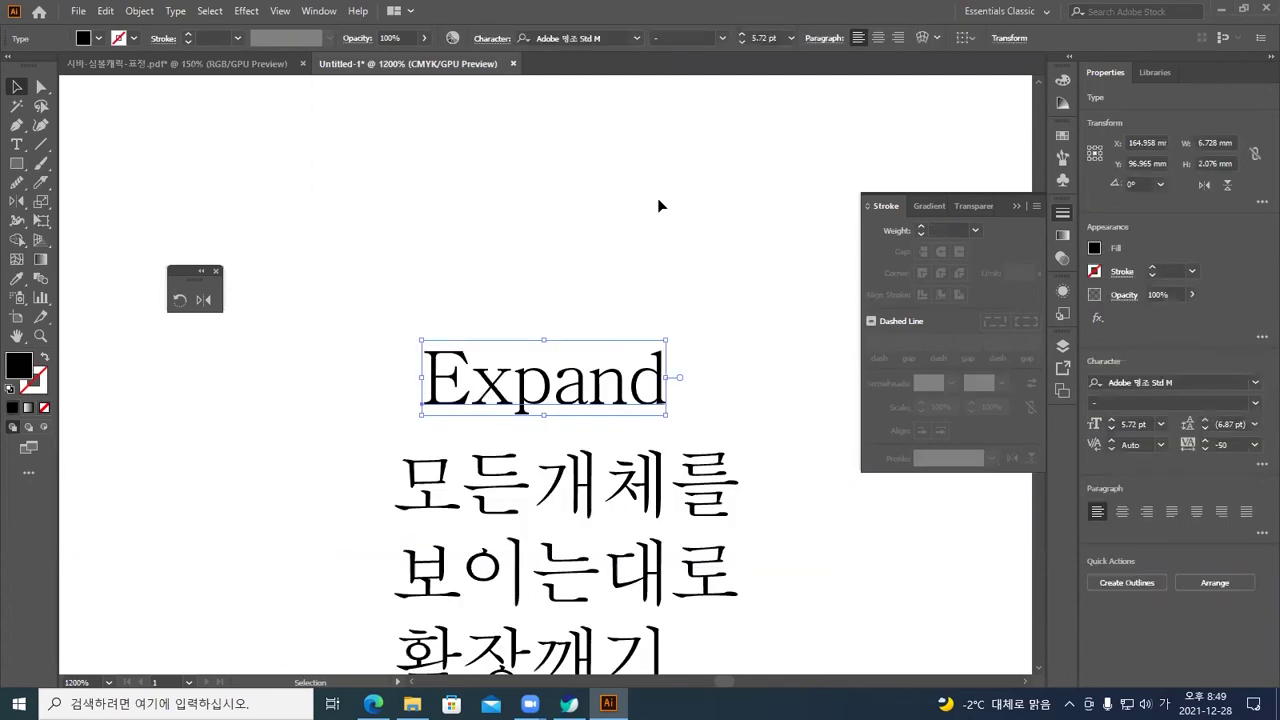
Look up the Expand command for the selected title text without applying it, and deselect the text
click(139, 12)
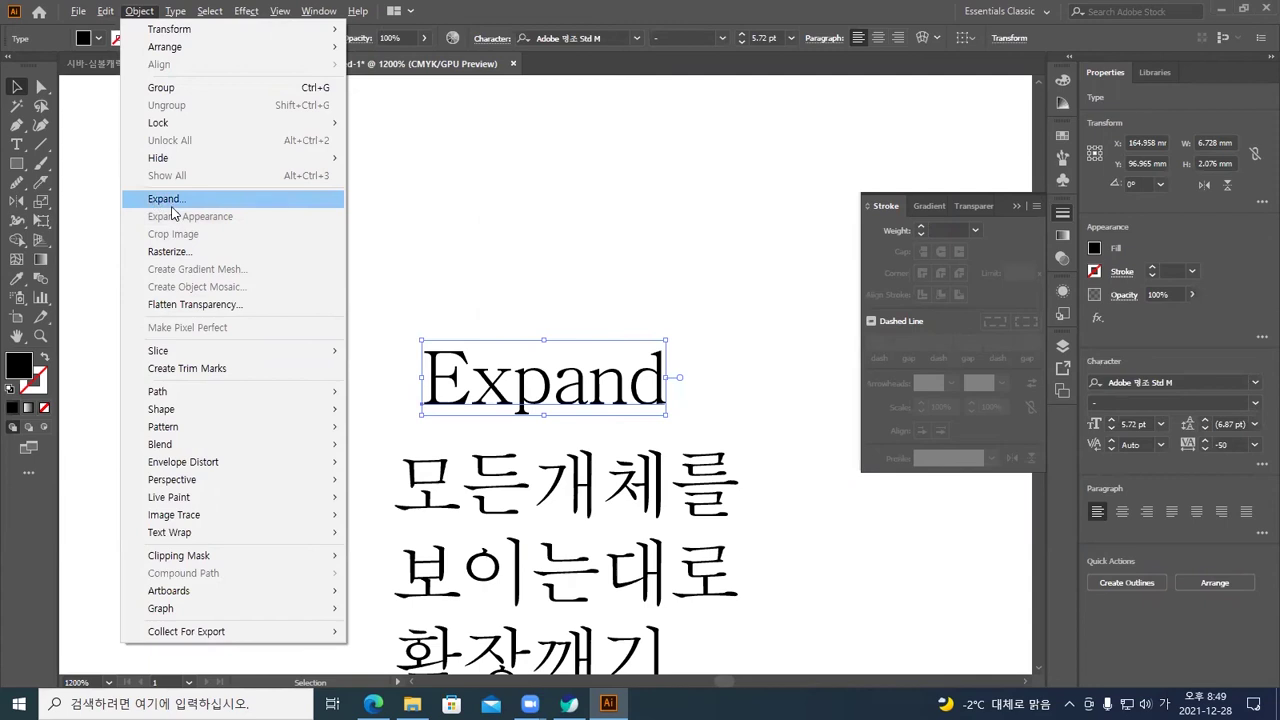
key(Escape)
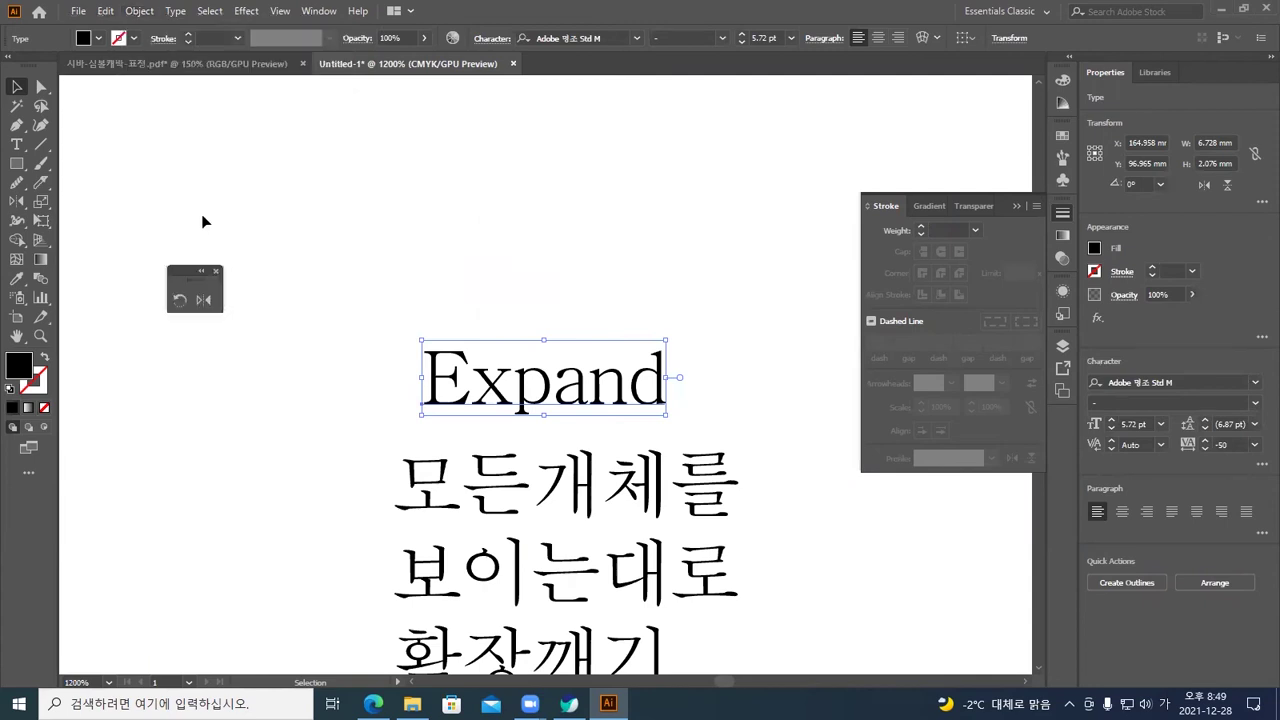
click(451, 213)
Apply the half-dome variable width profile to the 12 pt line below the text and deselect it
scroll(511, 200, down, 3)
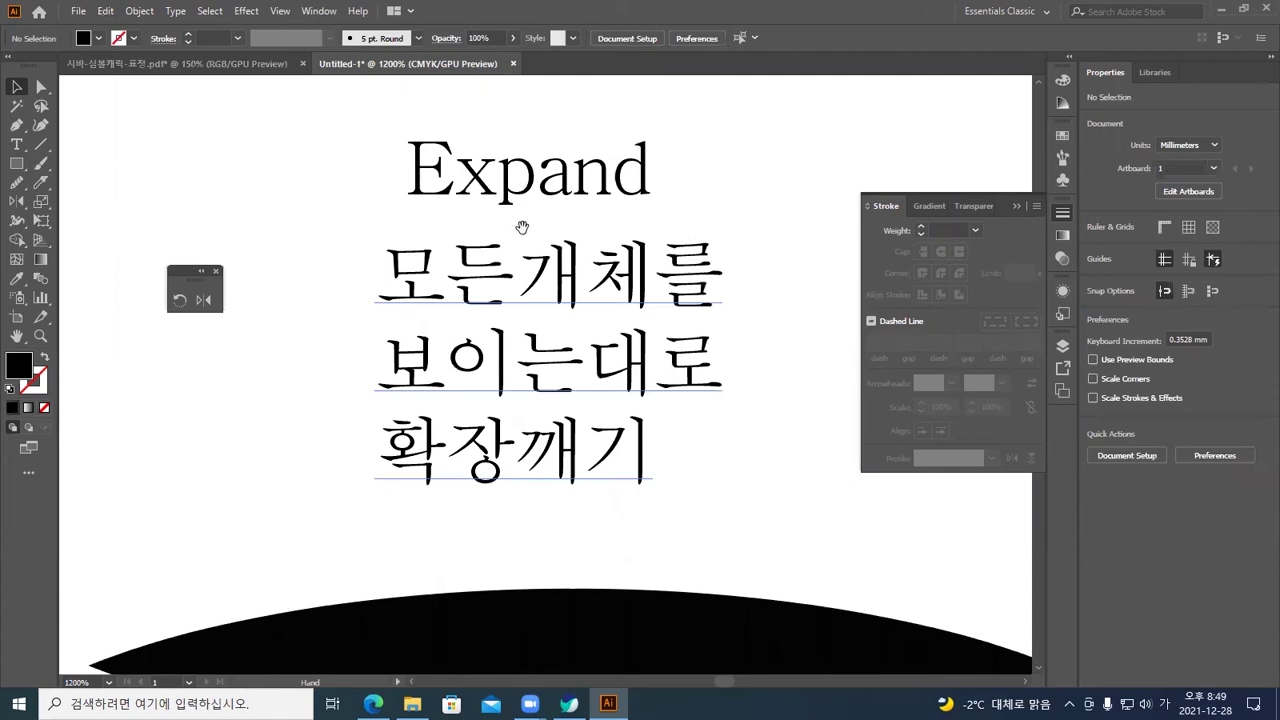
click(512, 195)
key(ctrl+minus)
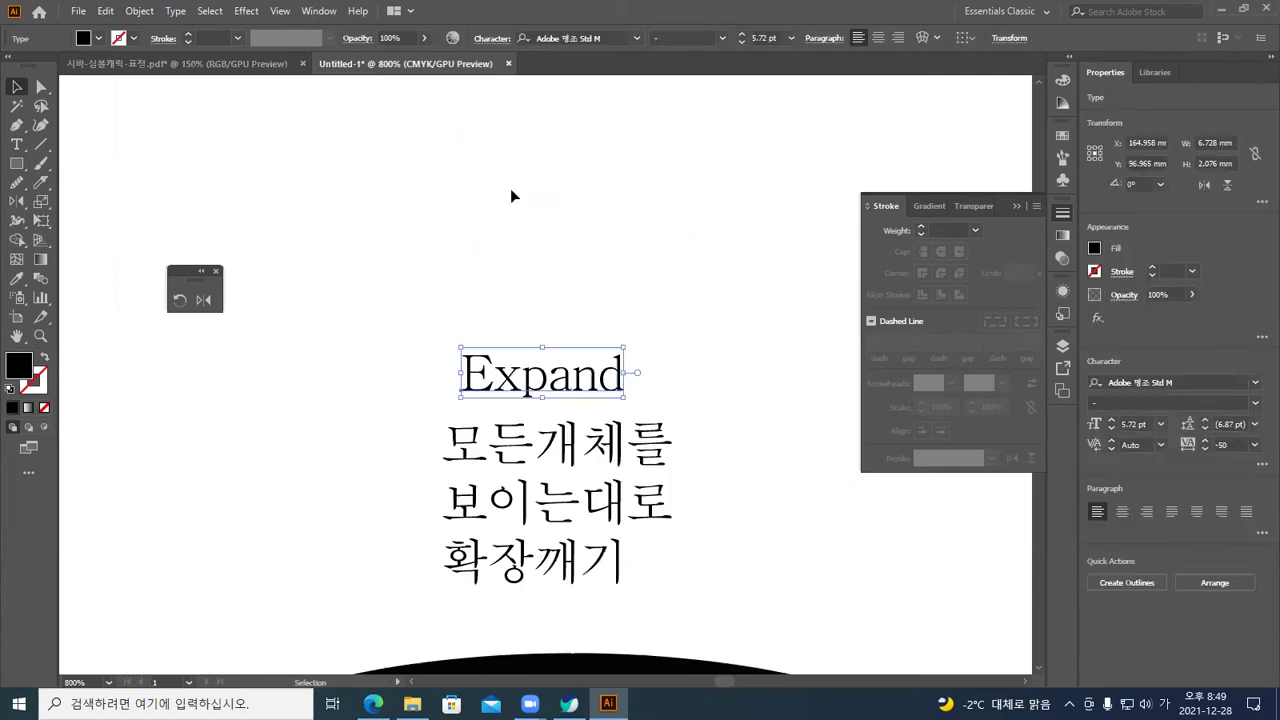
scroll(520, 220, down, 1)
drag(529, 254, 497, 91)
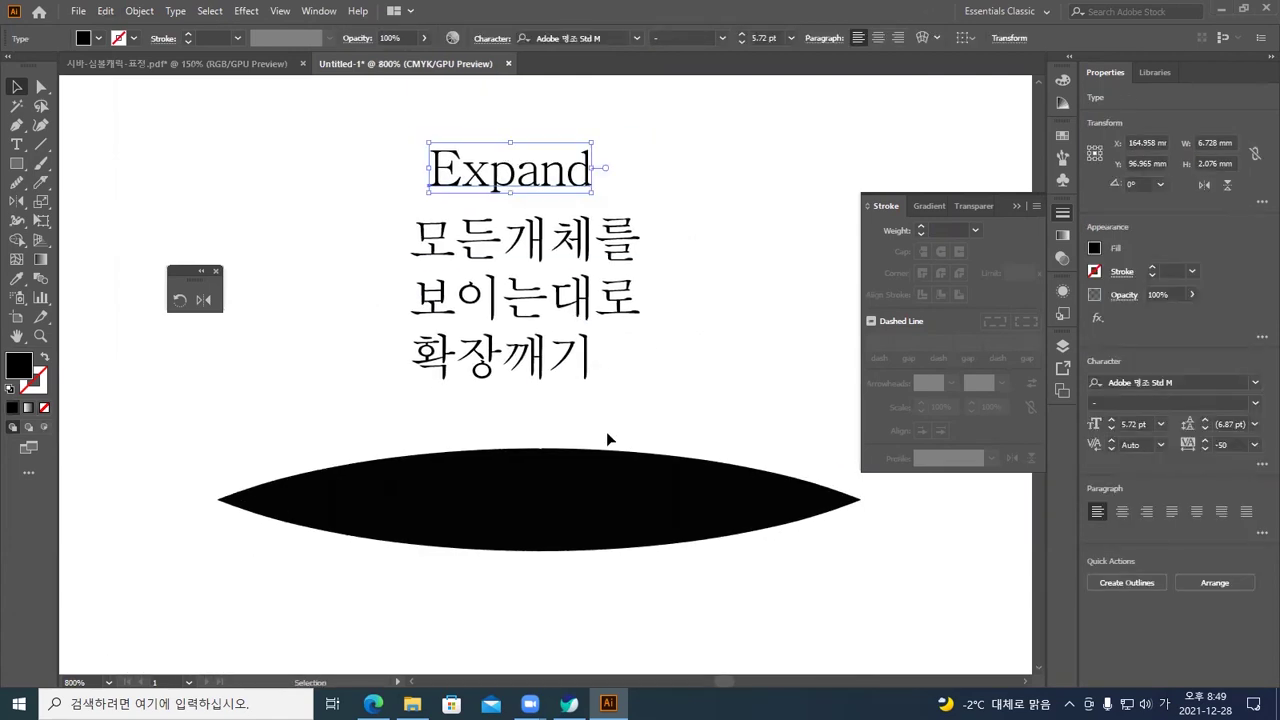
click(586, 492)
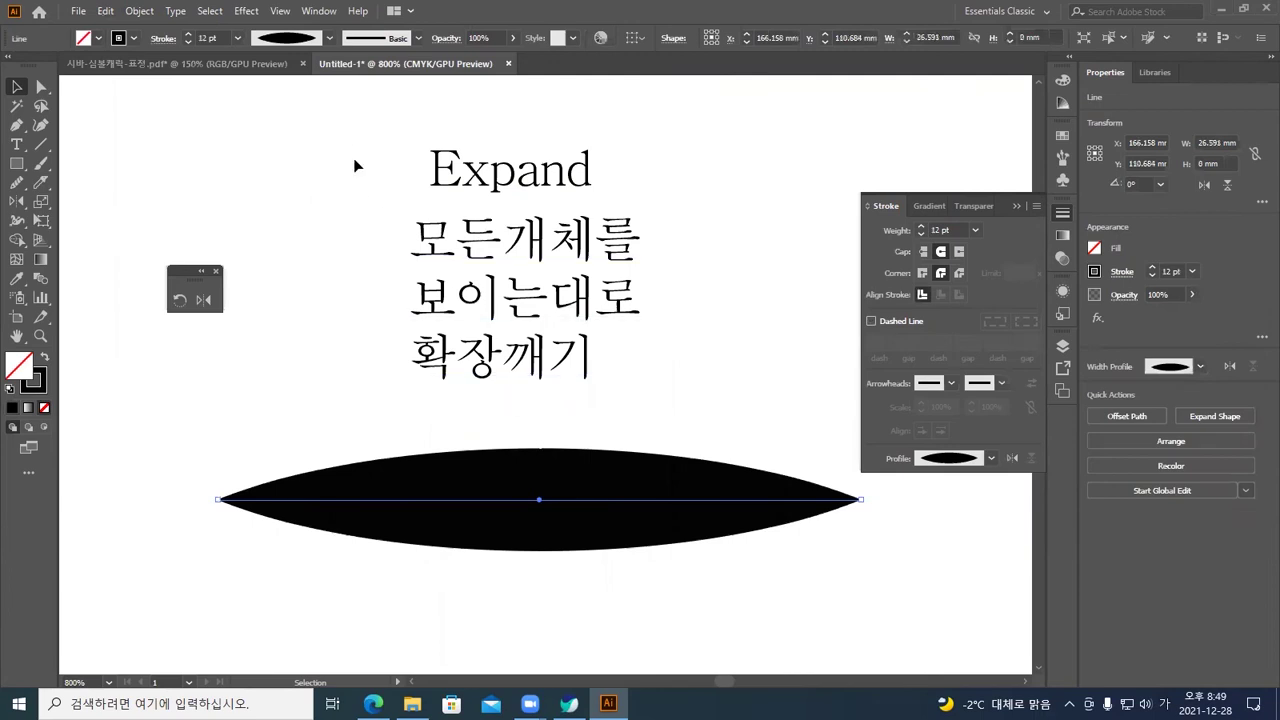
click(329, 38)
click(288, 226)
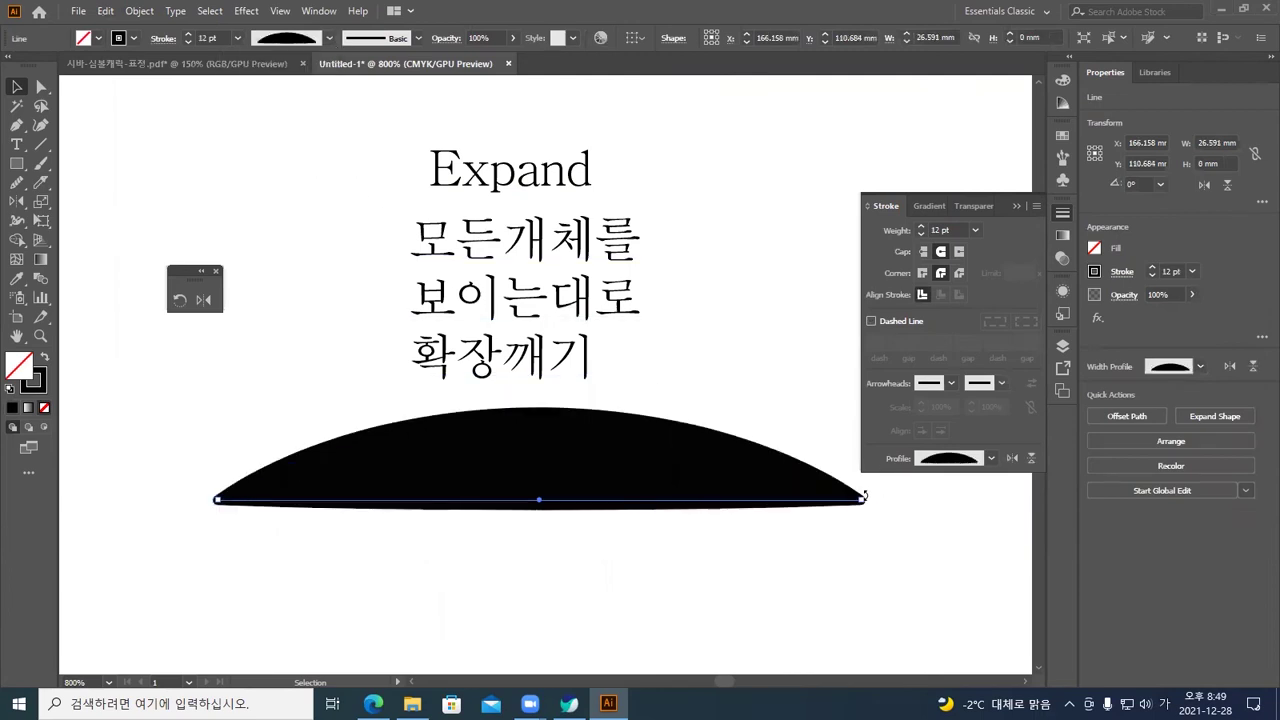
drag(654, 506, 697, 527)
click(724, 414)
drag(720, 409, 702, 386)
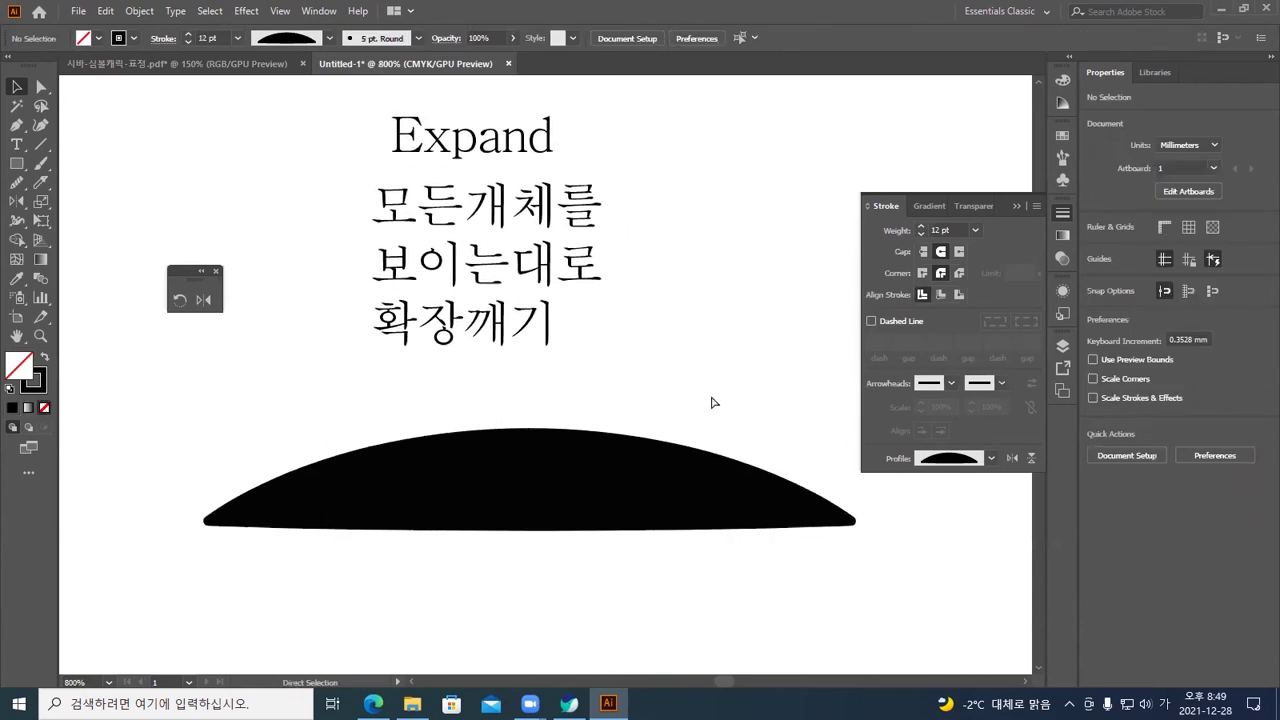
Select the black half-moon line below the text and expand its appearance into a filled path
key(ctrl+y)
key(ctrl+y)
key(v)
click(712, 521)
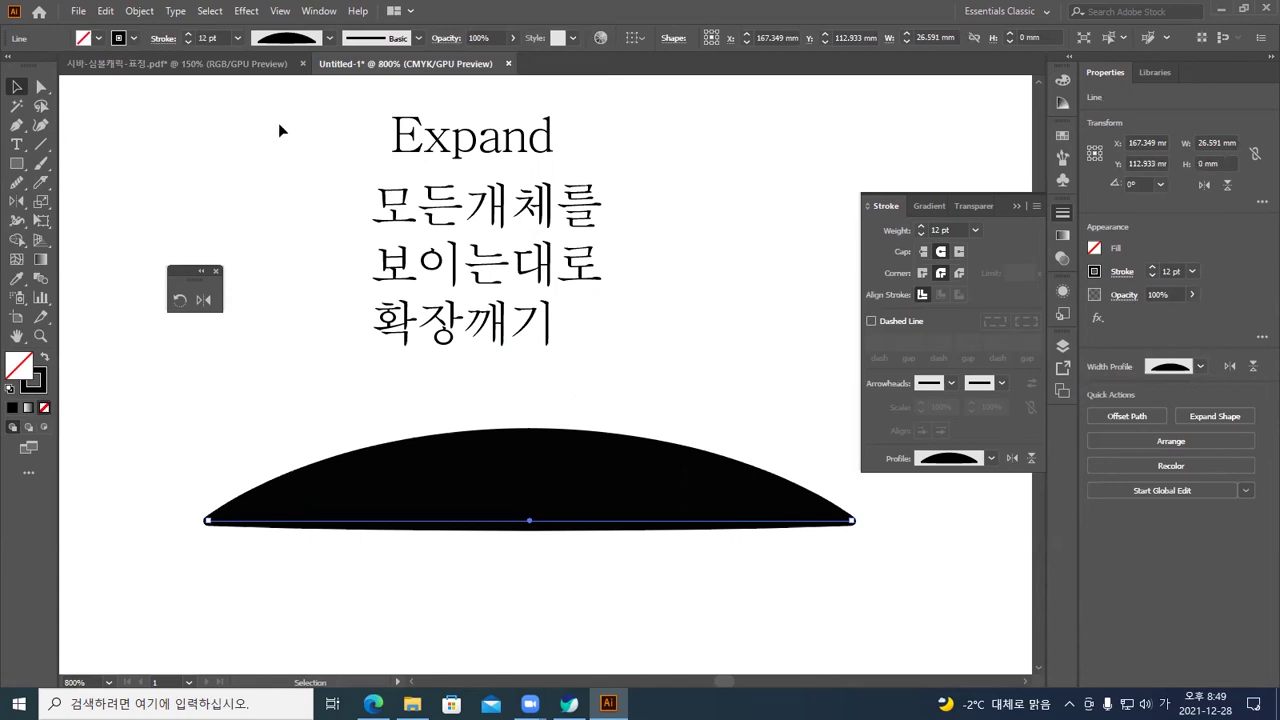
click(139, 11)
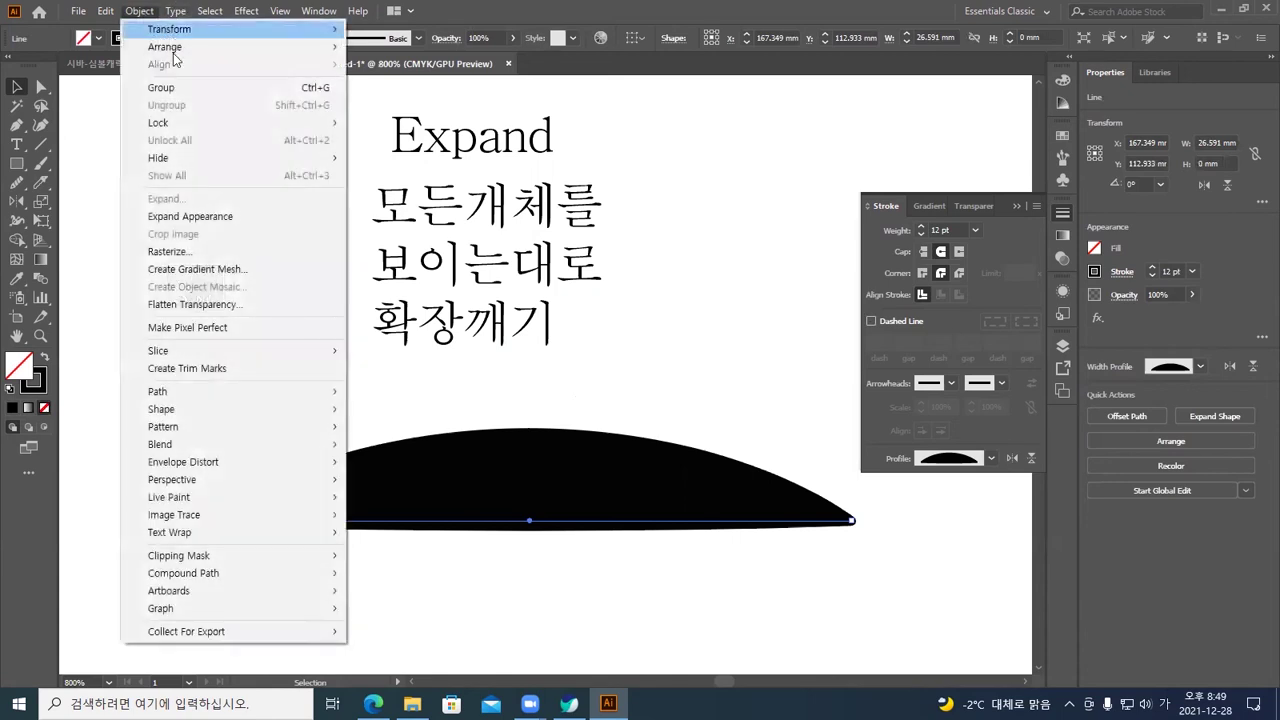
click(207, 222)
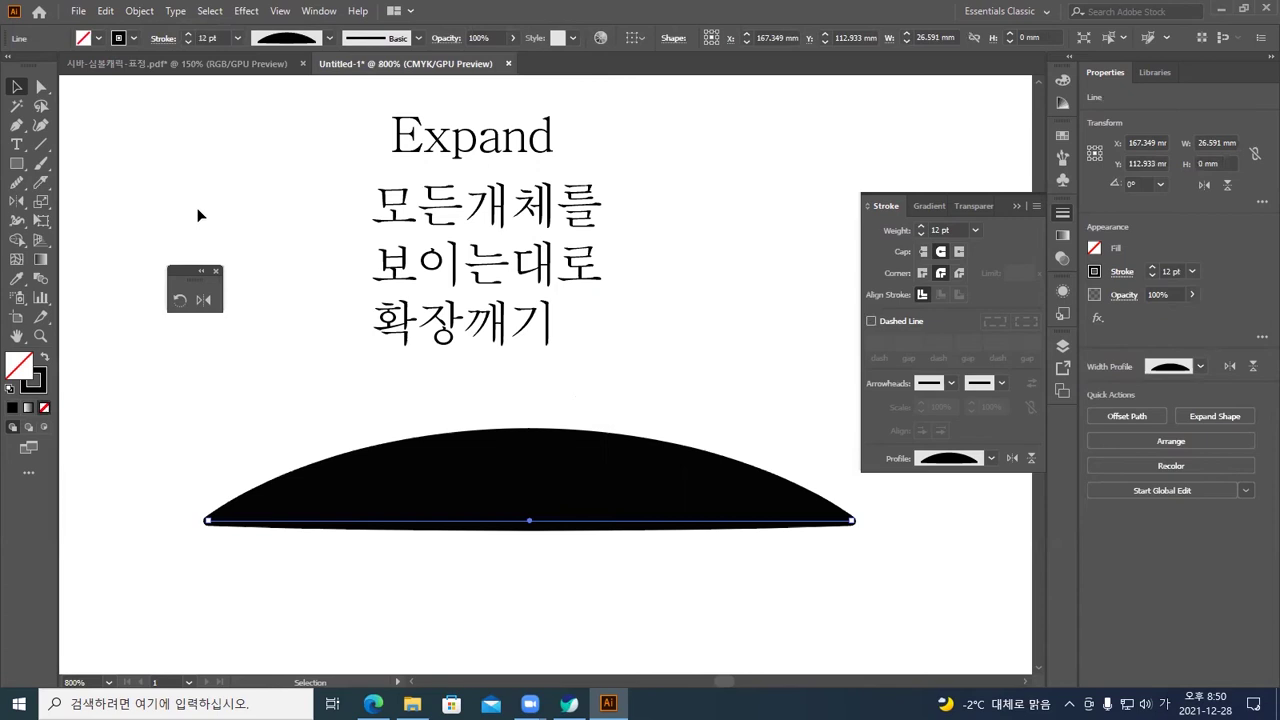
click(139, 11)
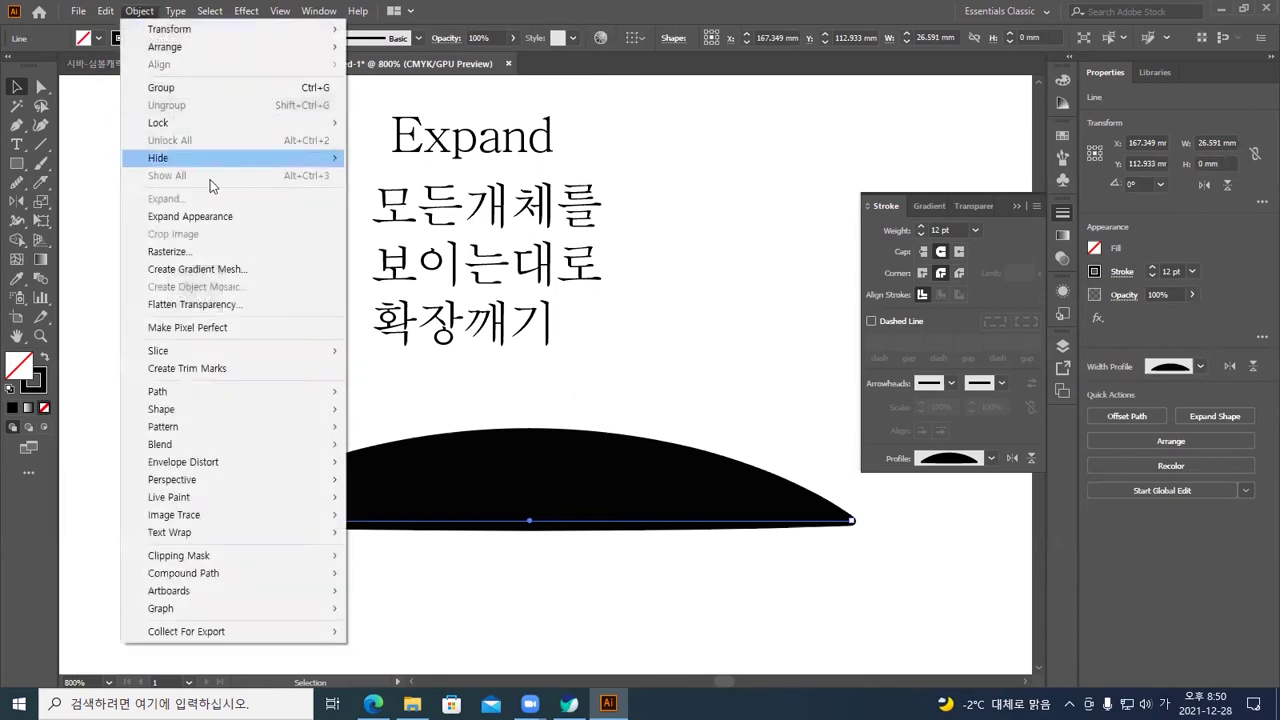
click(198, 216)
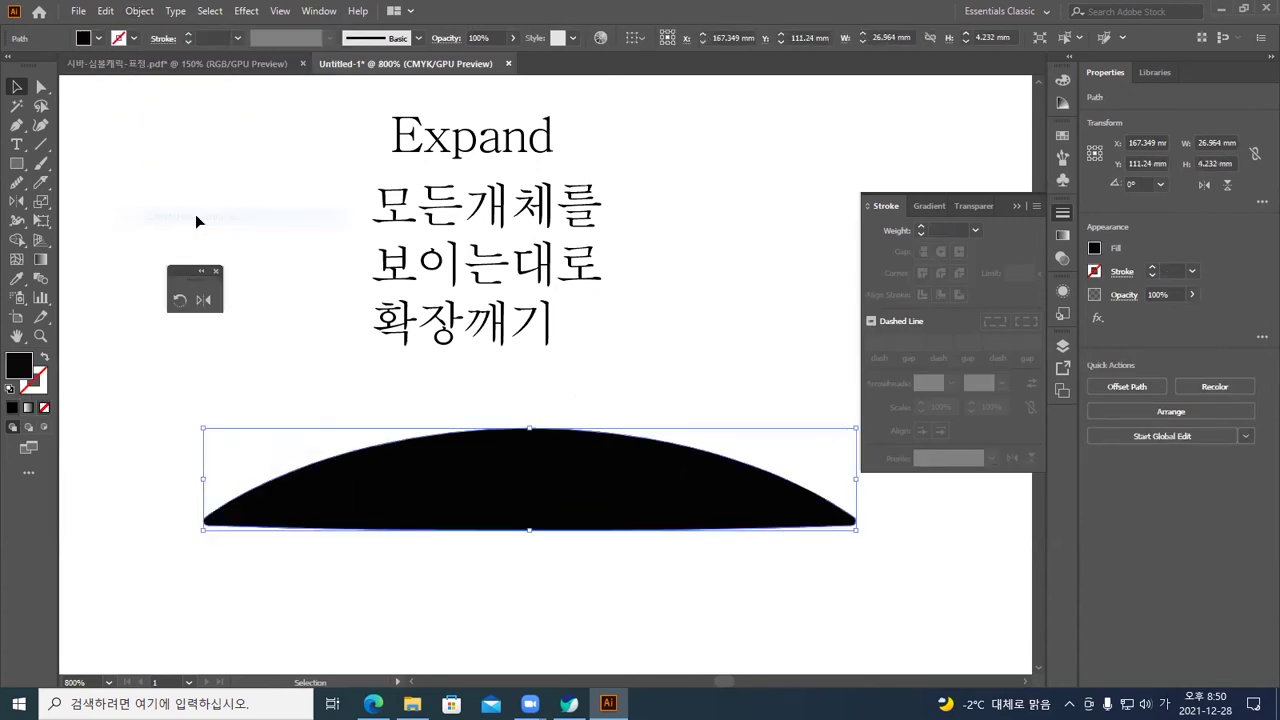
Deselect the expanded half-moon and switch to outline view to inspect its path
click(310, 352)
key(a)
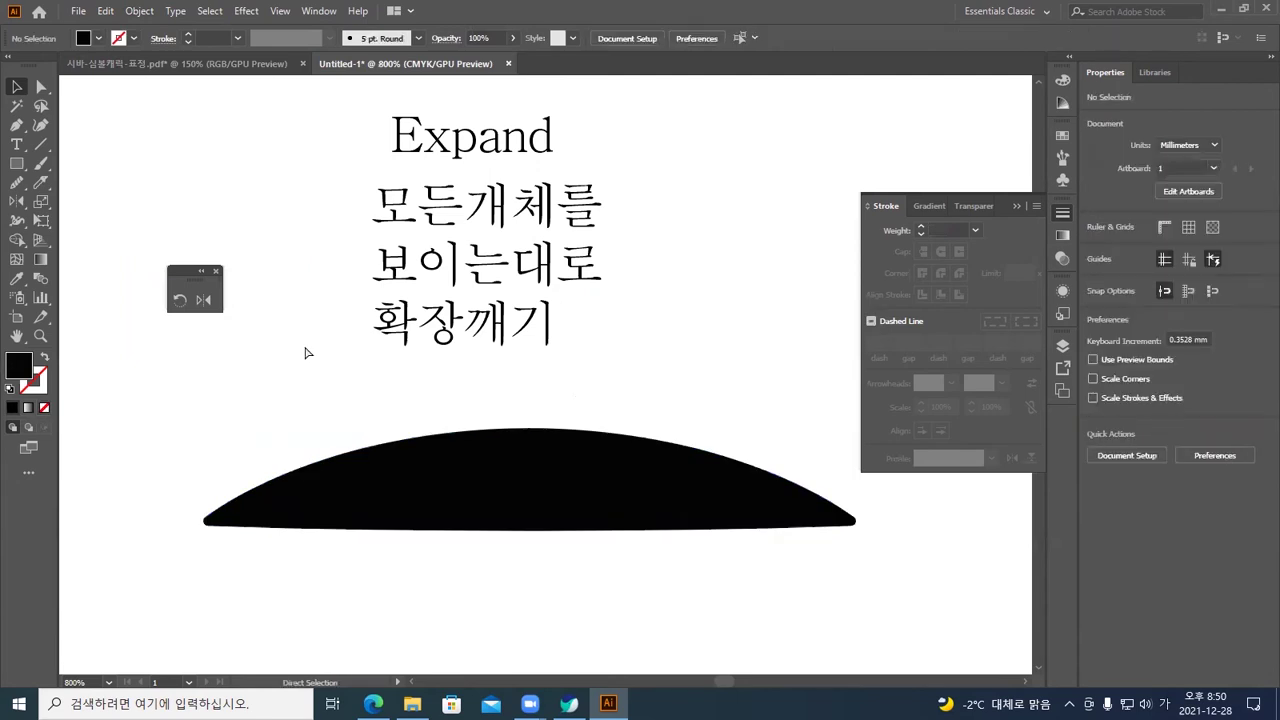
key(ctrl+y)
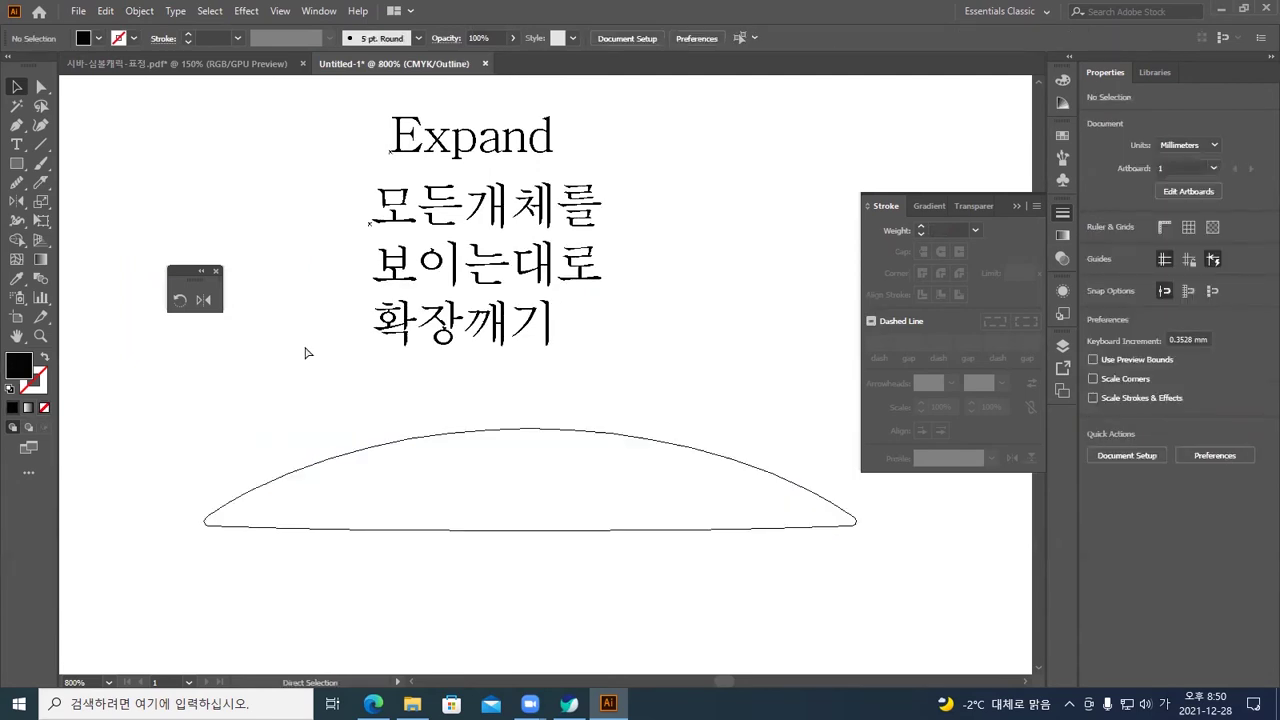
key(ctrl+y)
key(ctrl+y)
key(v)
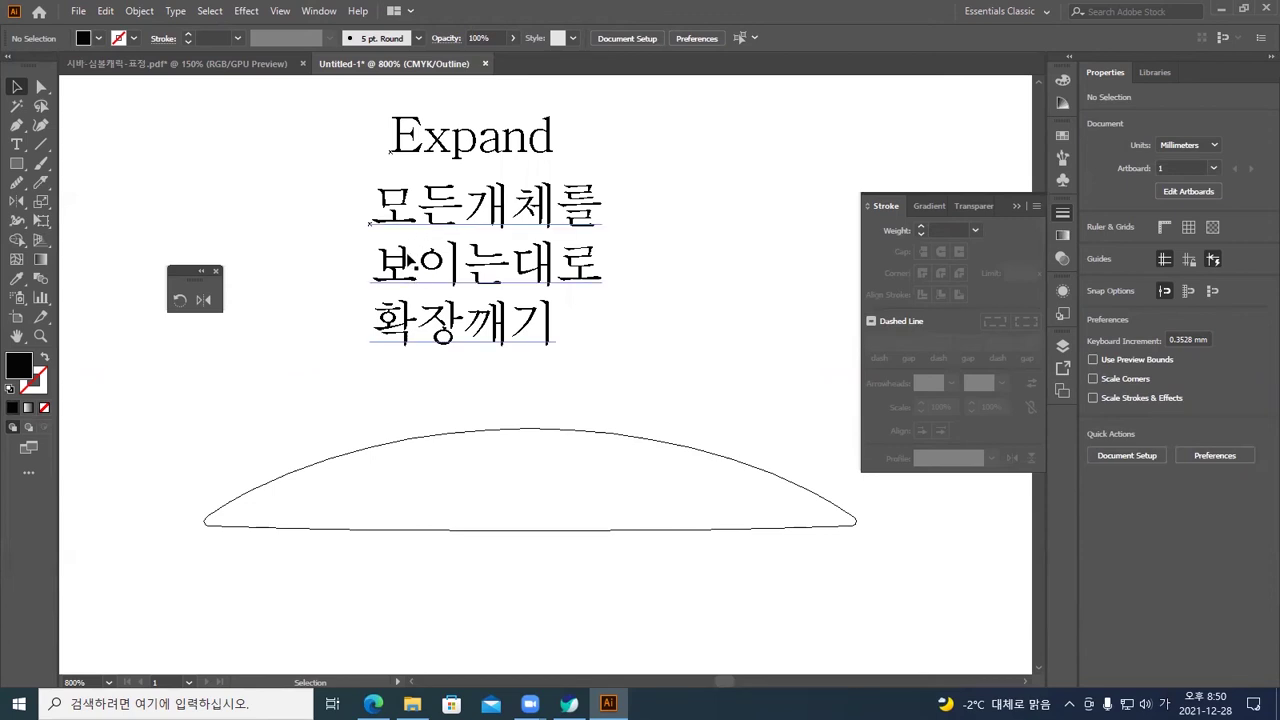
Enlarge the "Expand" heading to about 17.5 mm wide and expand its object and fill into outlines
click(452, 150)
drag(553, 158, 671, 244)
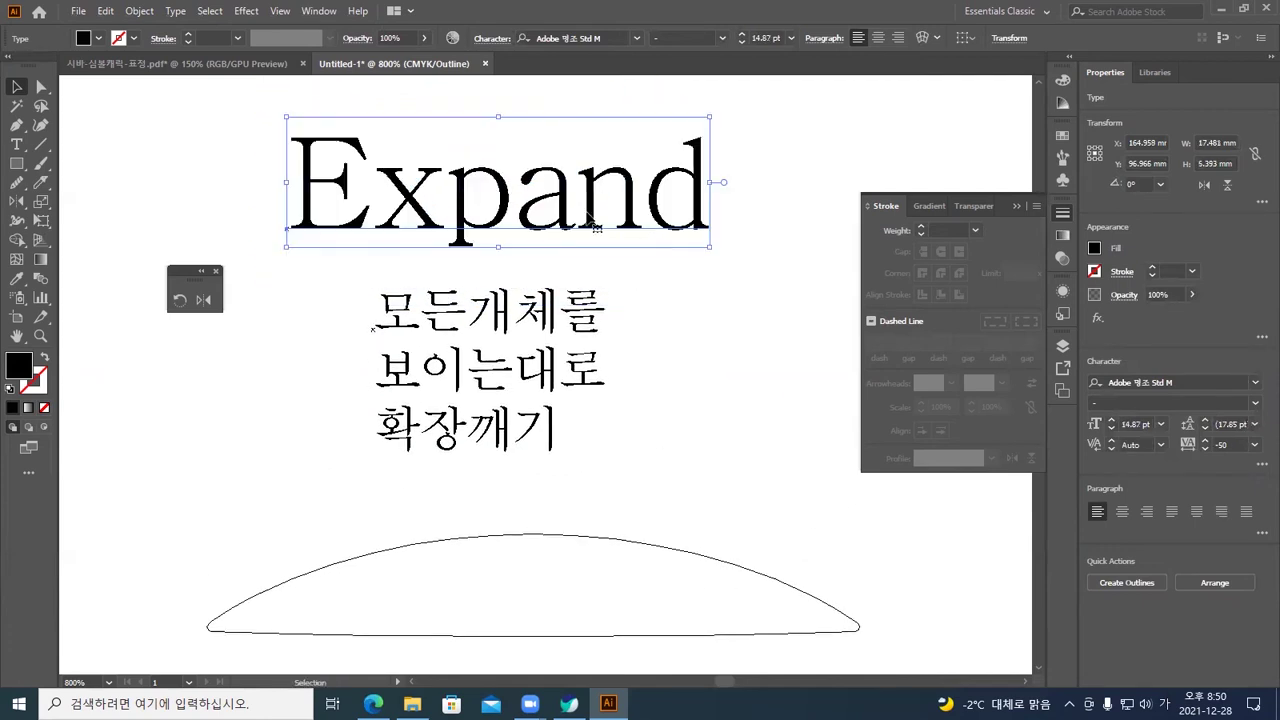
click(139, 10)
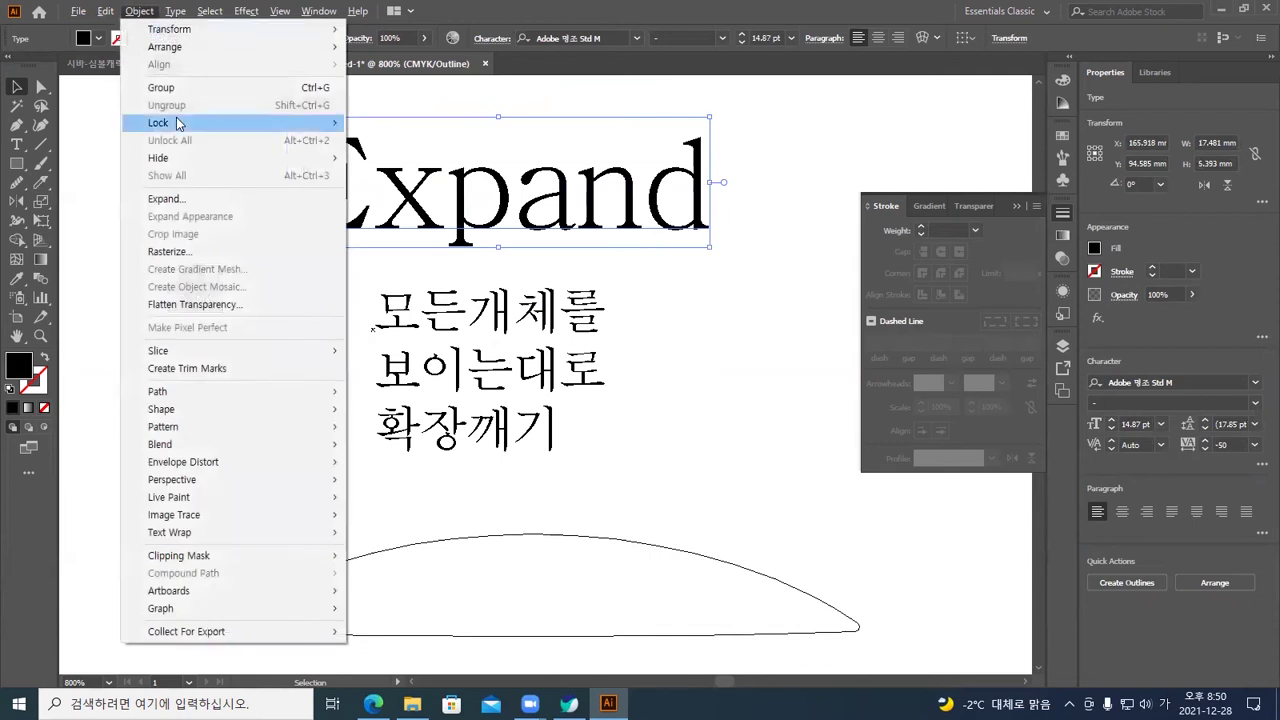
click(168, 200)
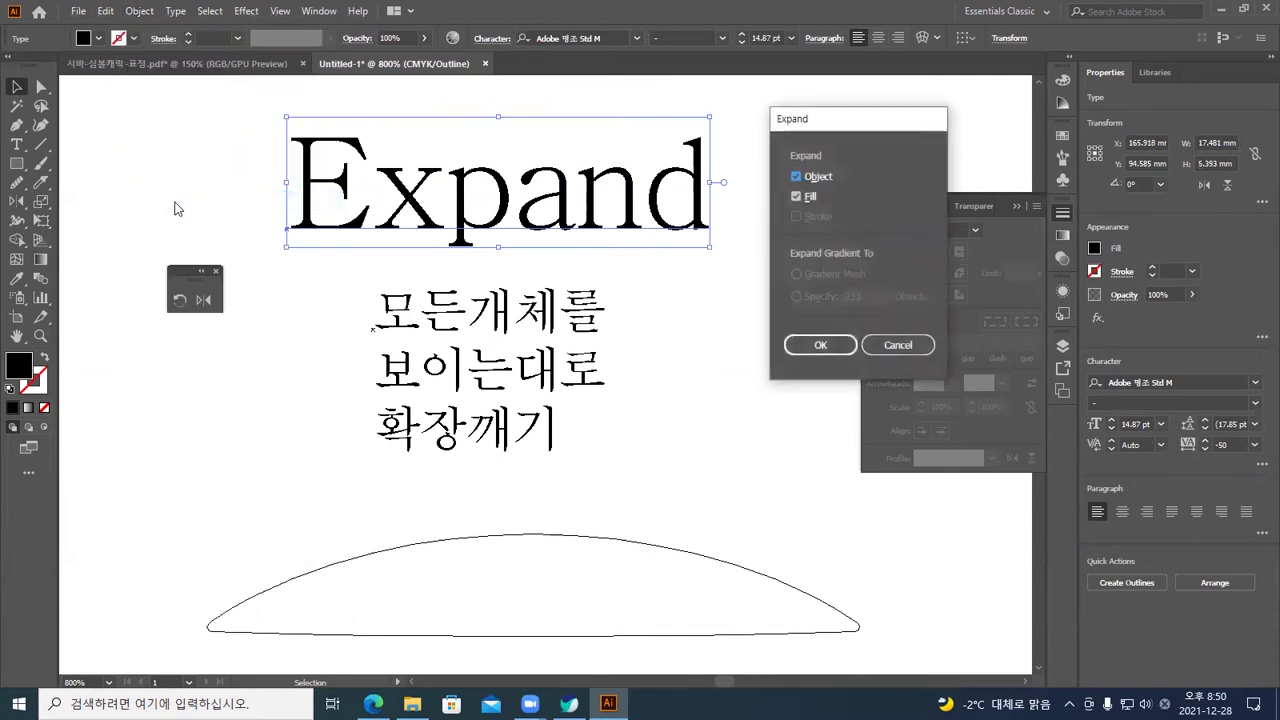
click(818, 346)
click(750, 347)
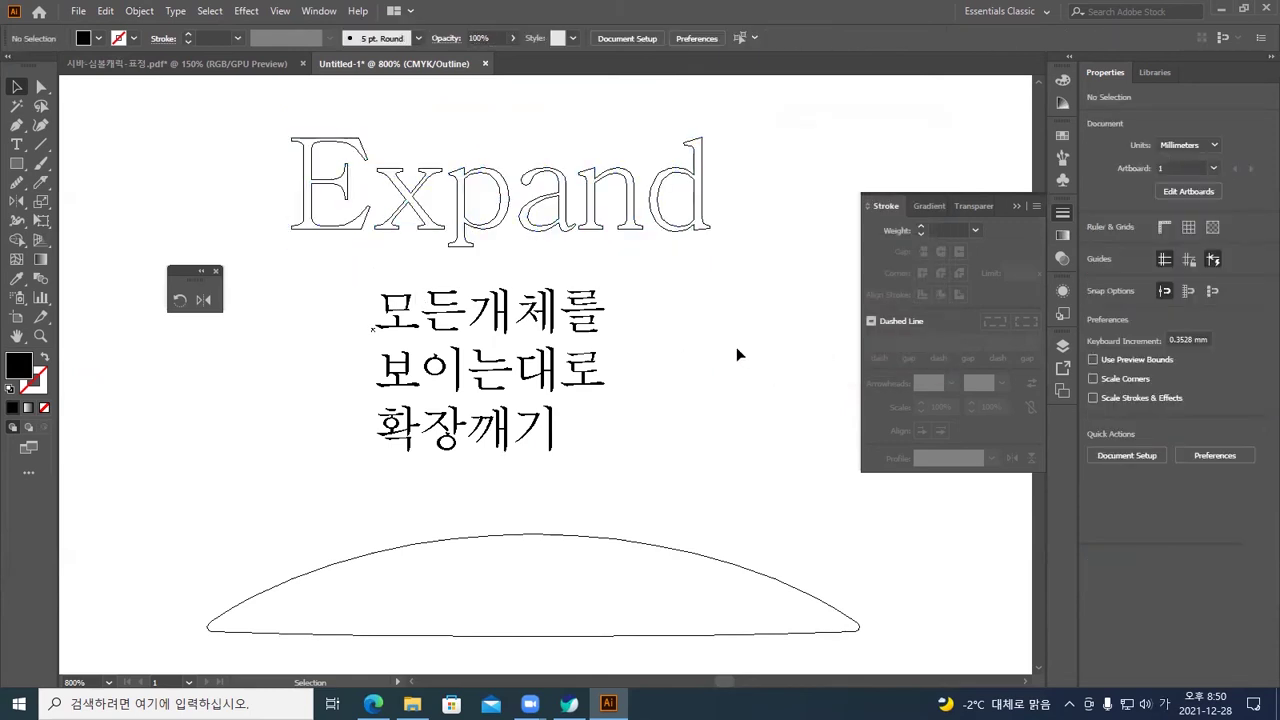
Stretch the stem of the letter "d" in the outlined "Expand" heading upward by moving its top anchor points
key(a)
key(ctrl+equal)
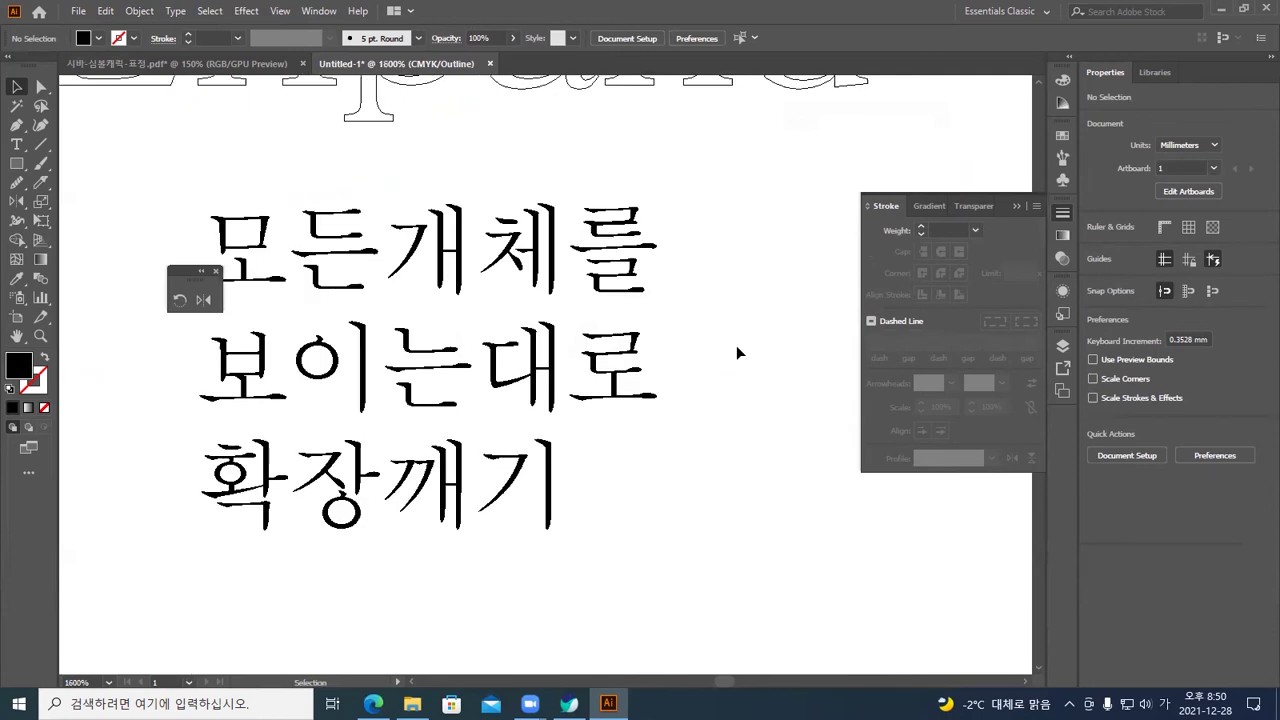
drag(723, 297, 621, 511)
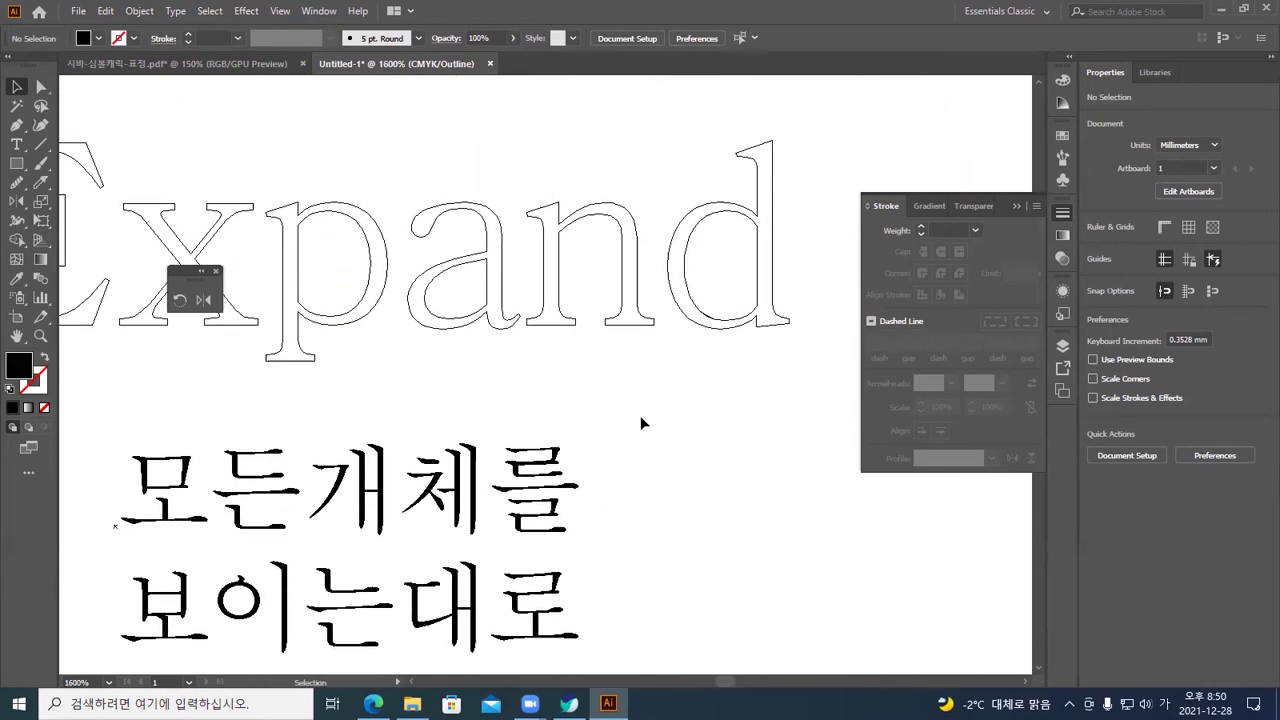
click(41, 87)
drag(705, 128, 825, 190)
key(shift+Up)
key(ctrl+minus)
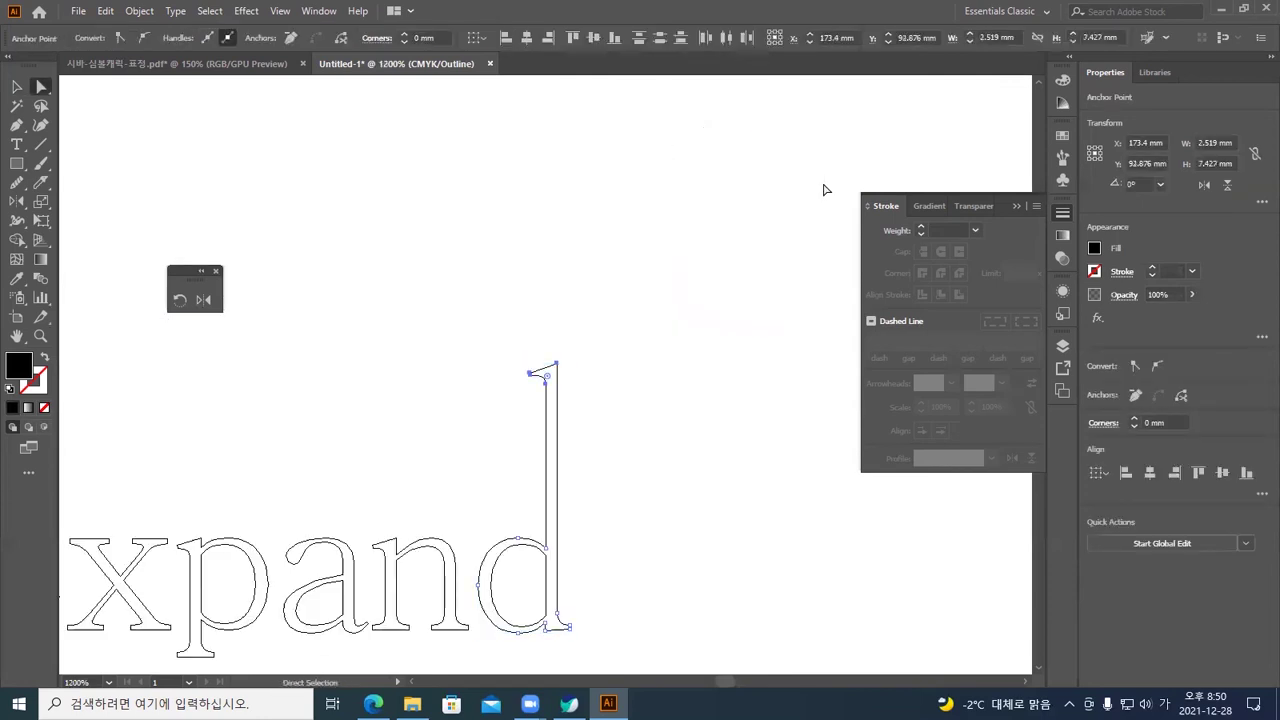
click(705, 265)
drag(637, 277, 700, 177)
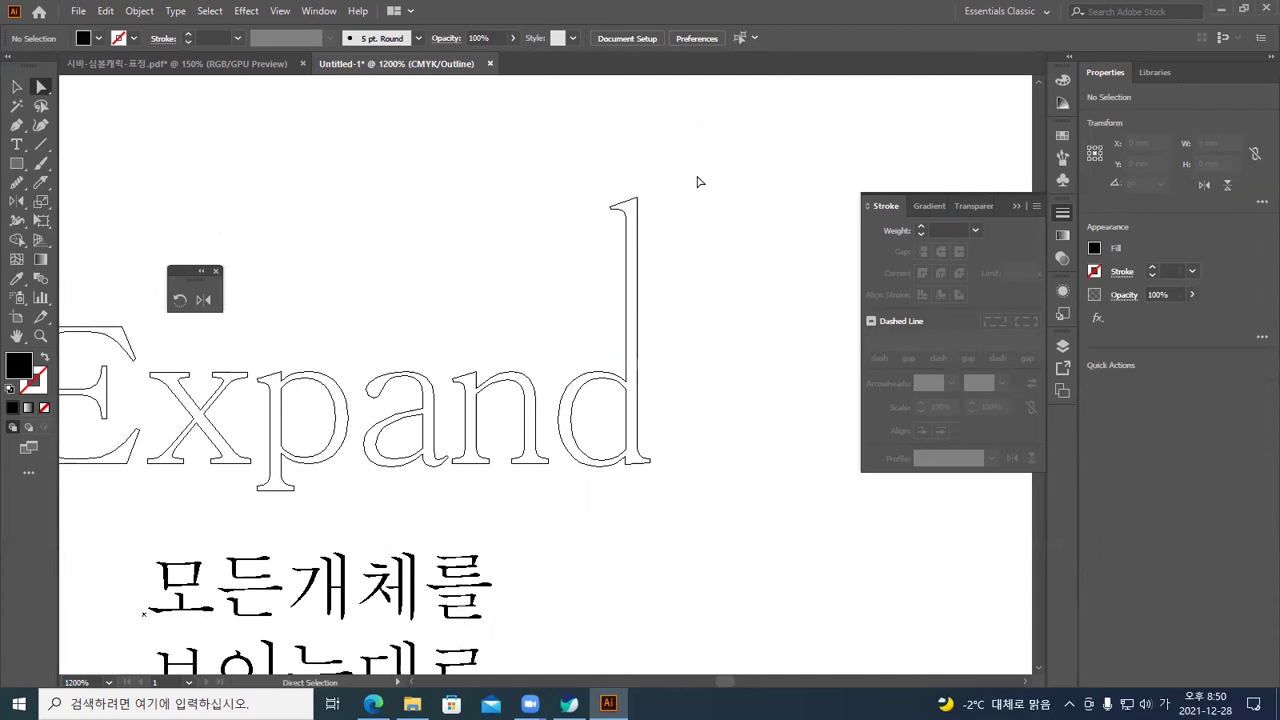
Lengthen the legs of the letter "n" in the heading by nudging their bottom anchor points downward
drag(550, 485, 450, 440)
key(Down)
key(Down)
key(Down)
key(Down)
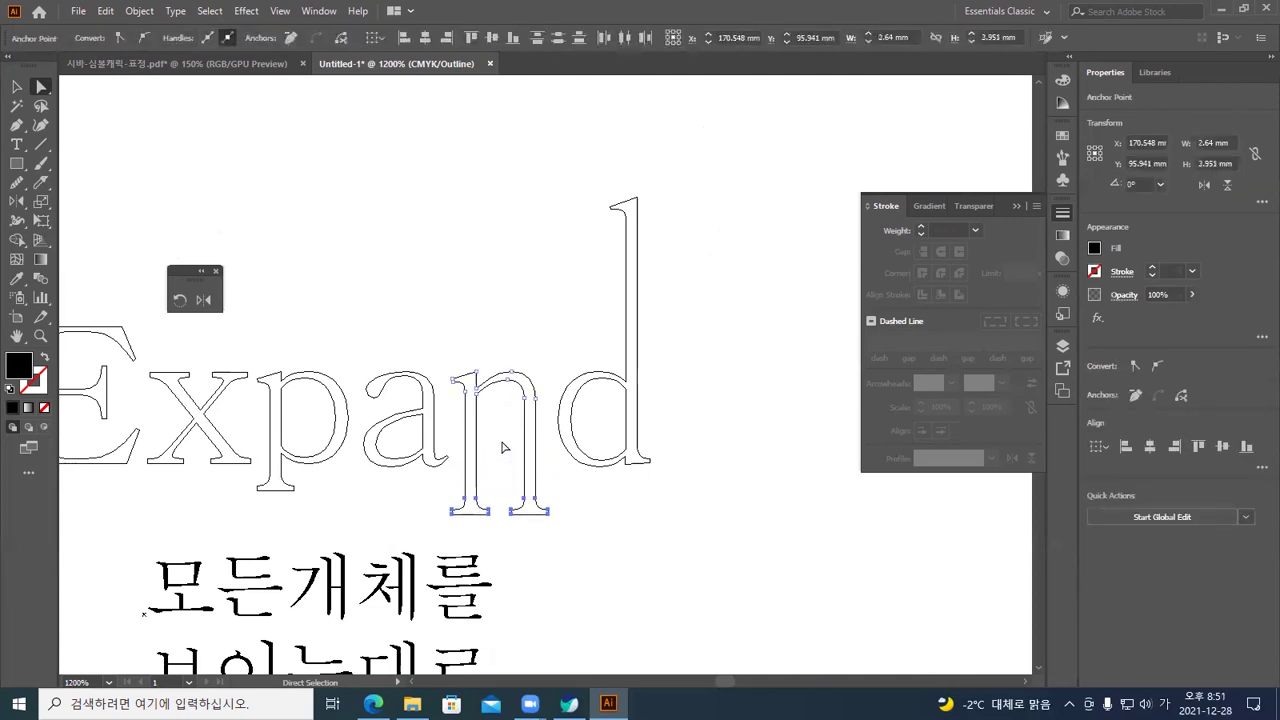
click(606, 525)
drag(606, 528, 672, 425)
drag(640, 471, 714, 440)
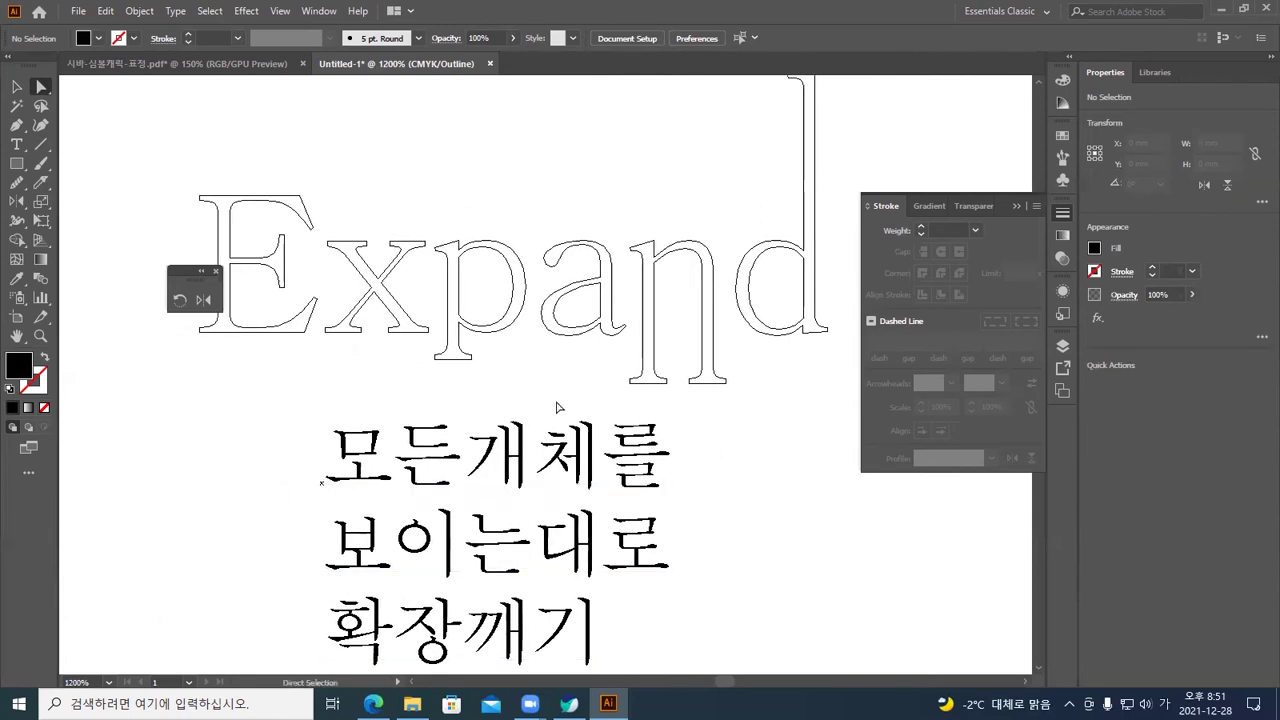
Switch to the 시바-심볼캐릭-표정.pdf document and open the dog's left eye symbol for editing
drag(743, 503, 730, 373)
scroll(730, 373, down, 5)
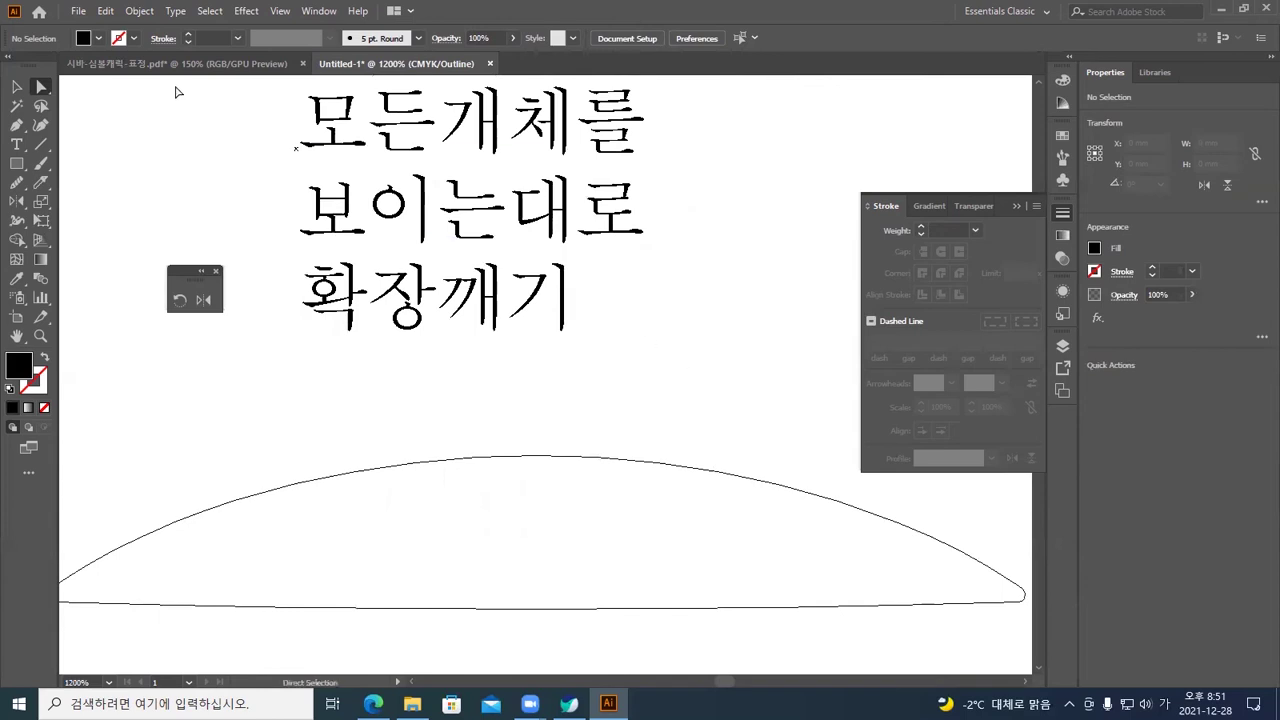
drag(433, 180, 433, 446)
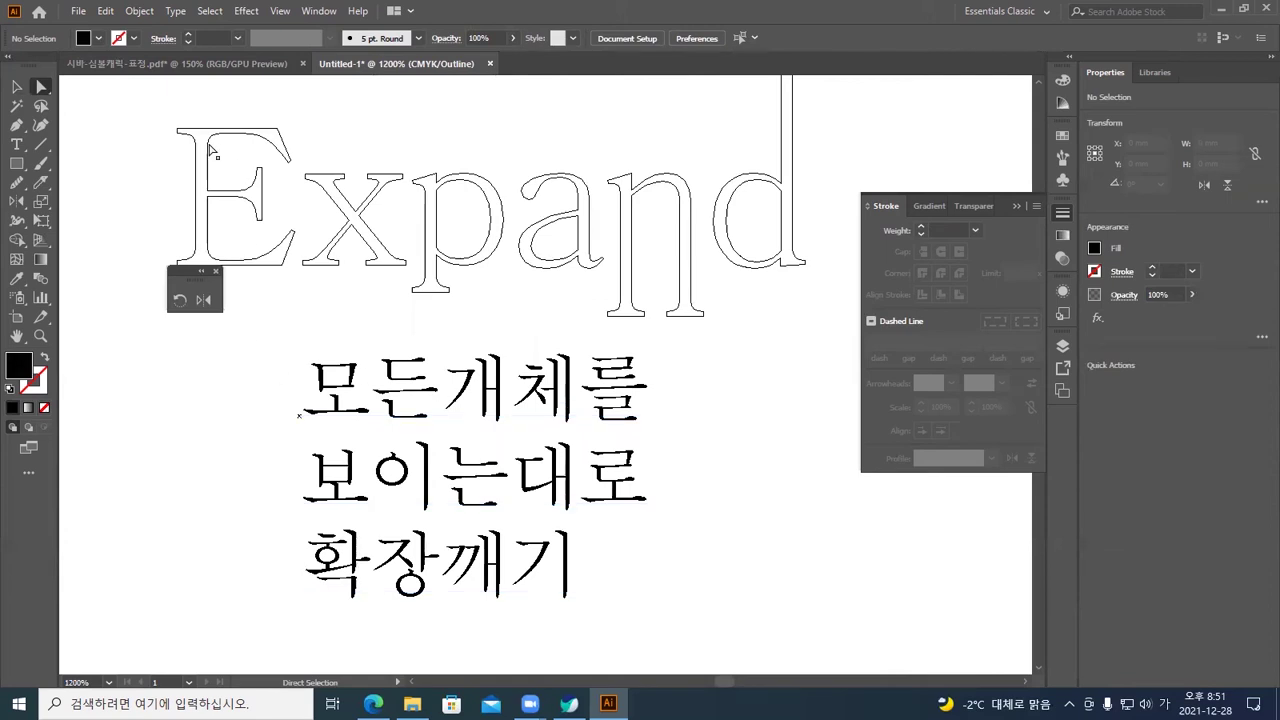
click(185, 63)
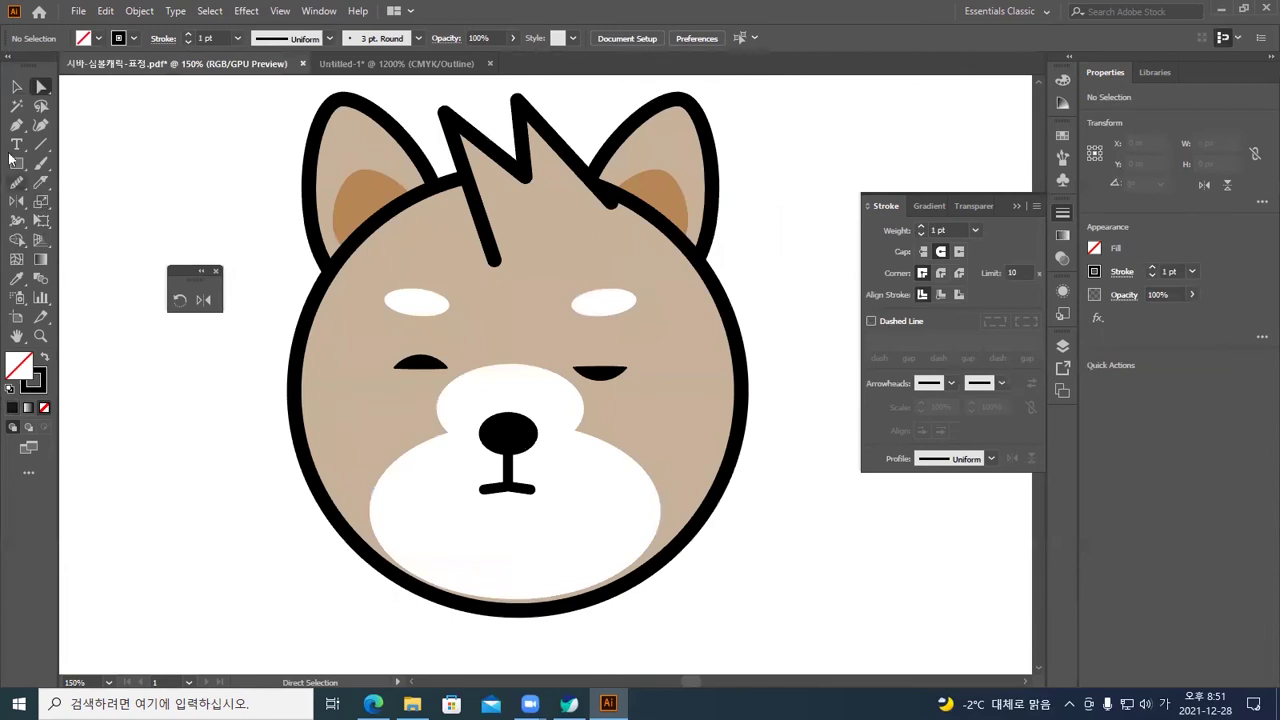
click(16, 87)
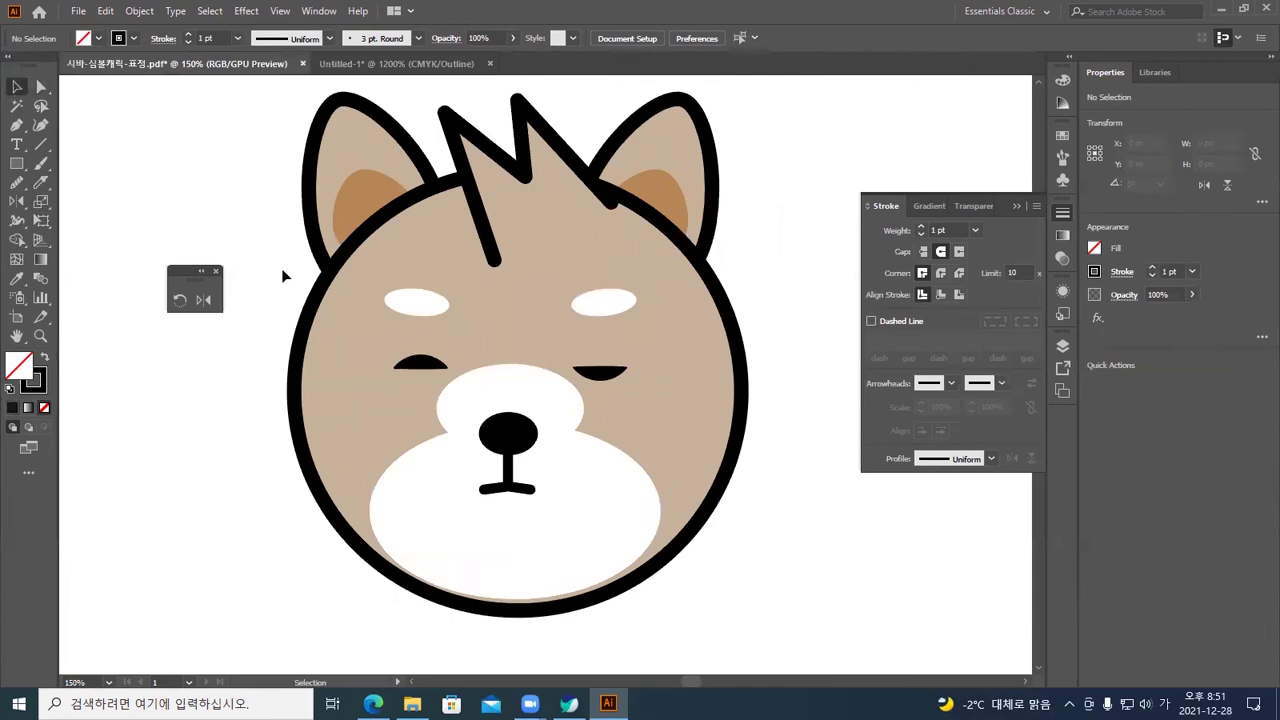
click(424, 367)
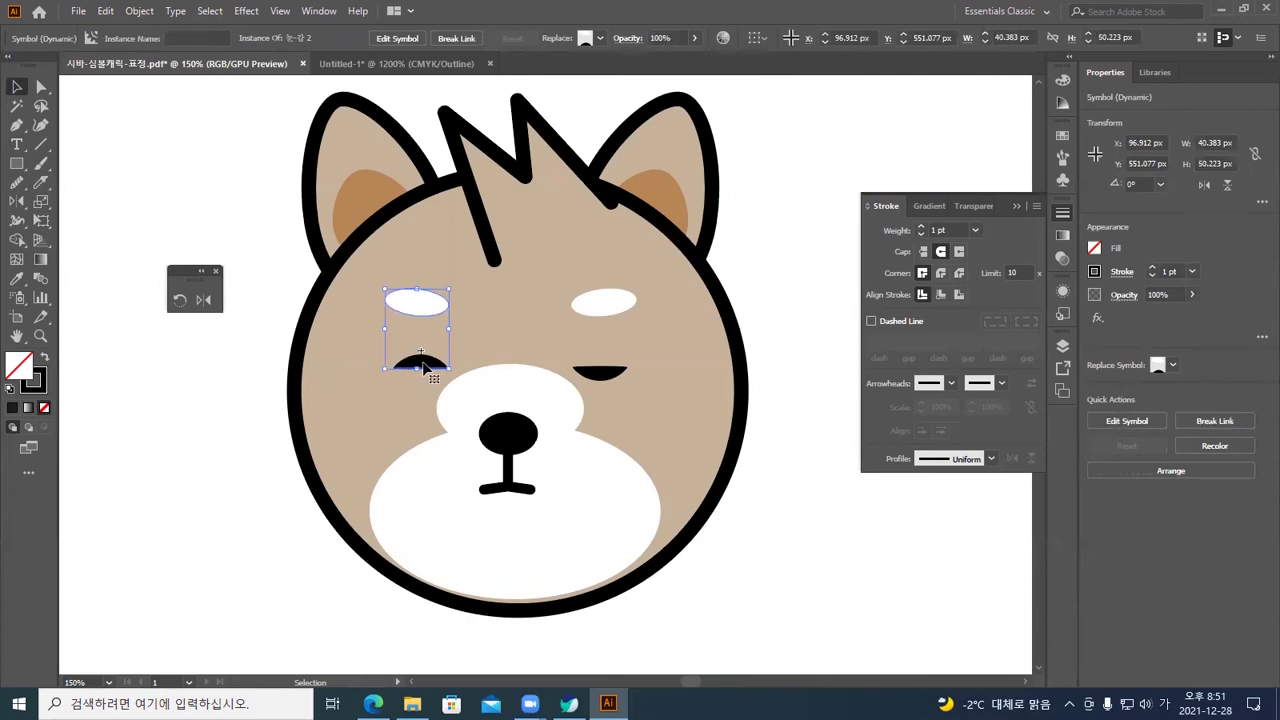
double_click(424, 367)
Set the stroke weight of the symbol's black eye line to 12 pt
click(424, 365)
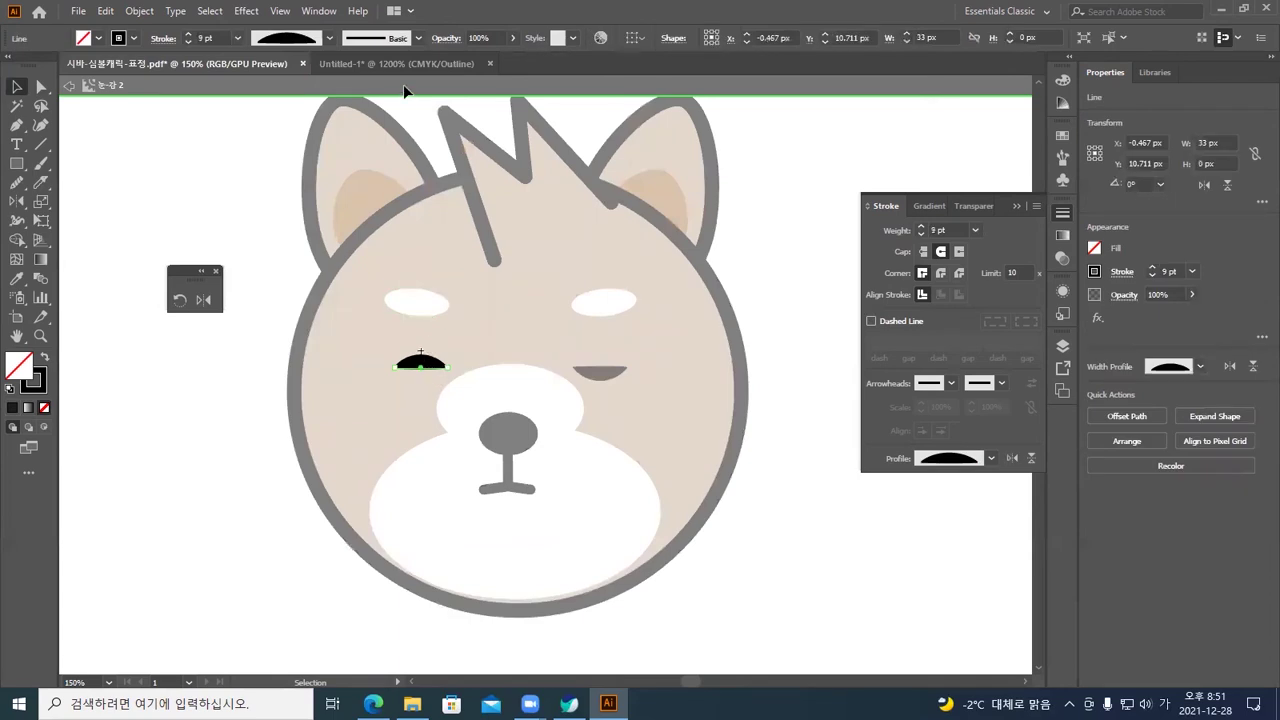
click(188, 34)
click(188, 34)
click(188, 34)
Widen the eye line to 39 px by moving its left and right anchor points outward
click(41, 86)
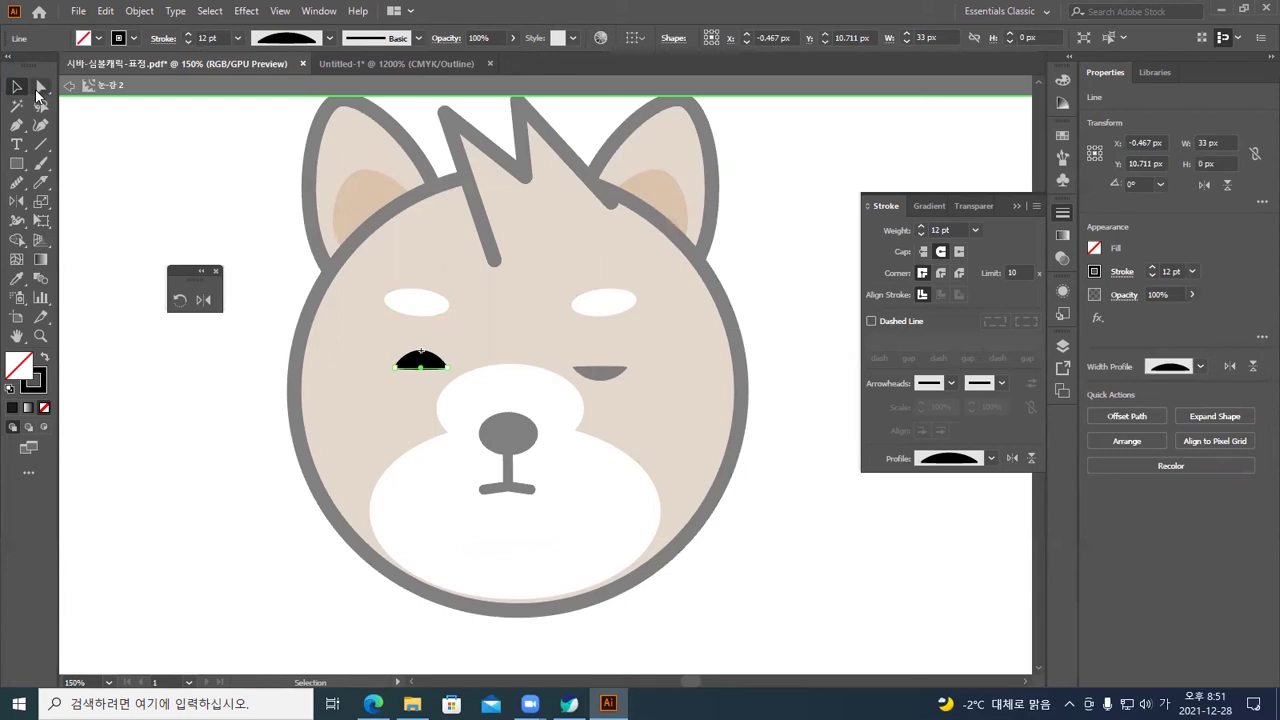
click(224, 382)
drag(408, 356, 408, 392)
key(Left)
key(Left)
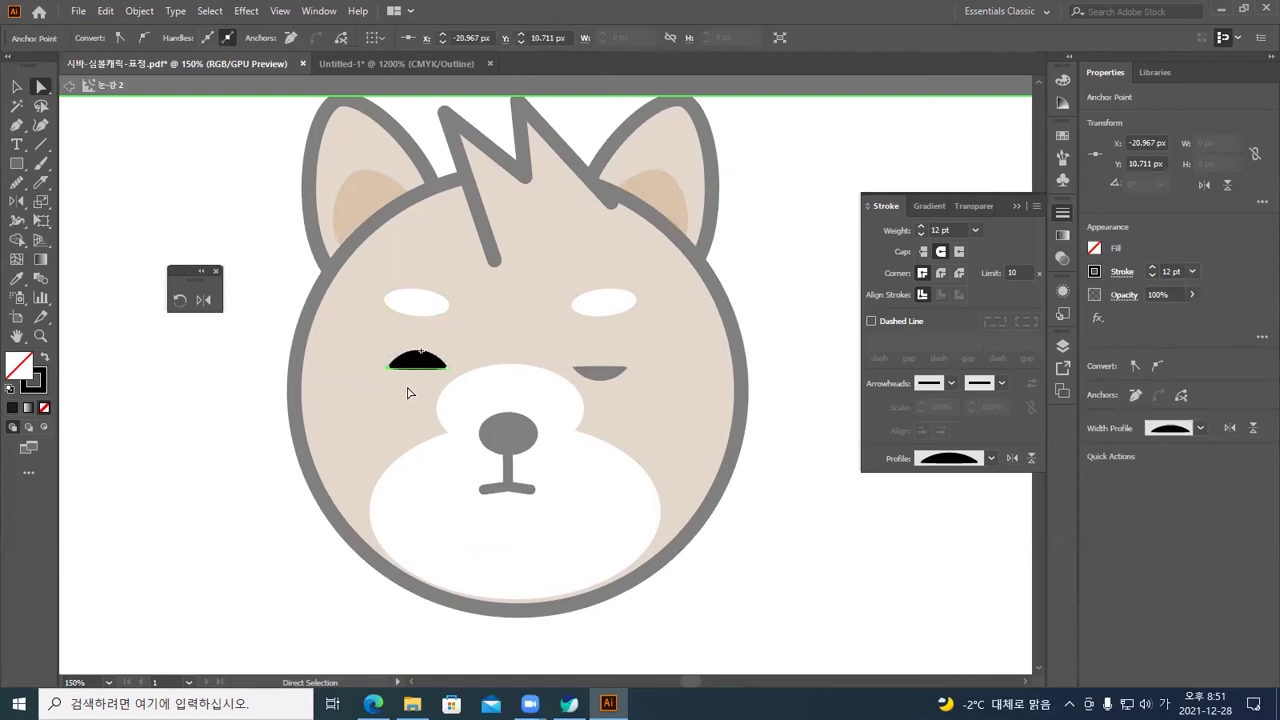
drag(440, 346, 453, 381)
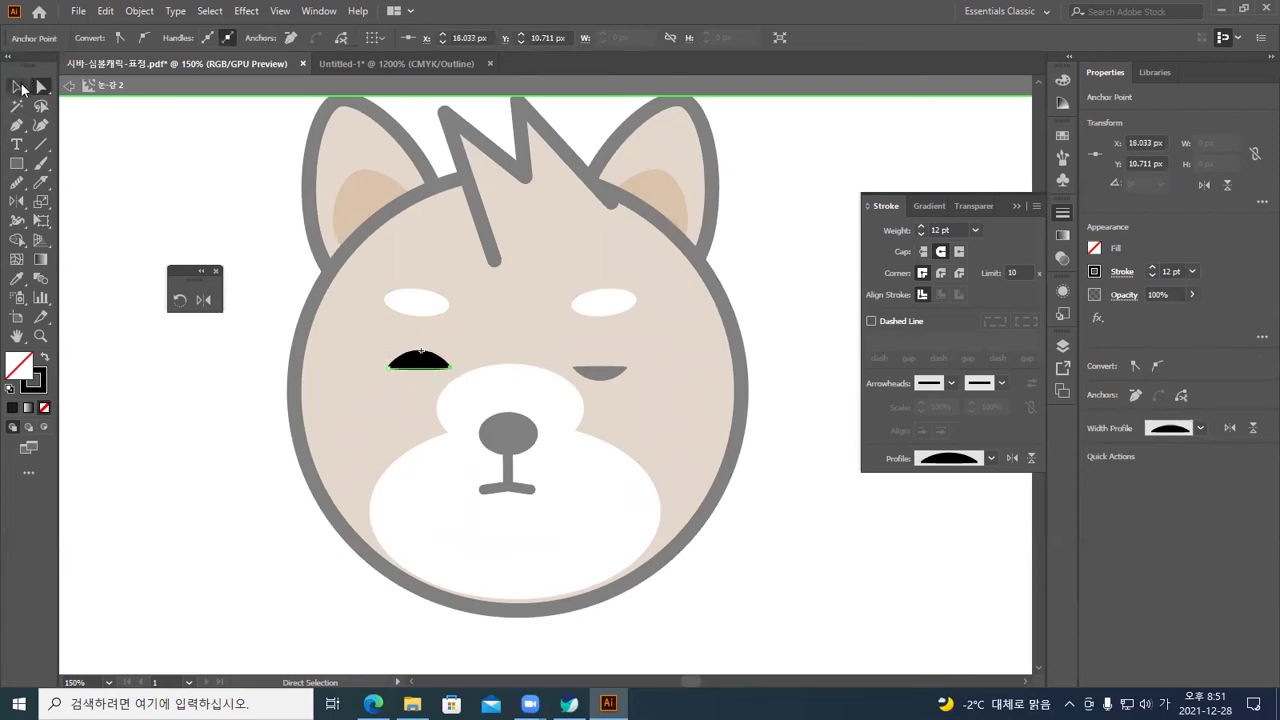
click(16, 86)
click(262, 259)
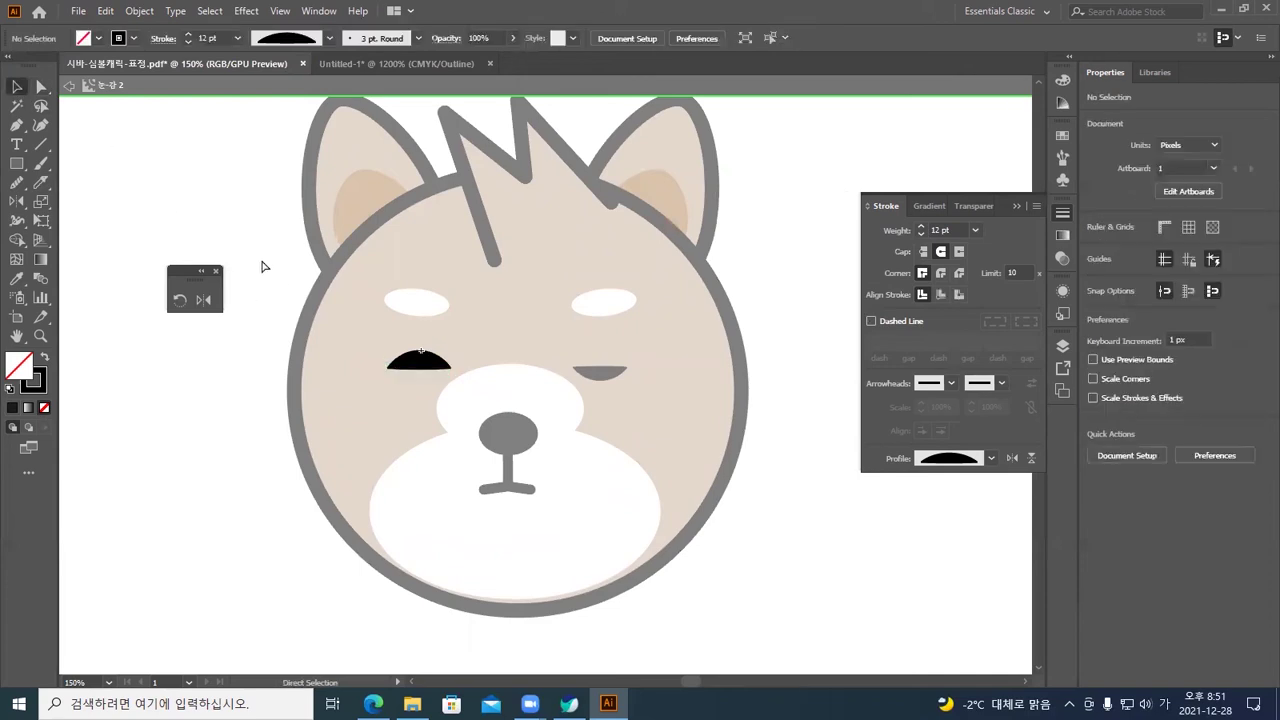
Expand the appearance of the eye line into a filled shape and exit symbol editing
key(ctrl+plus)
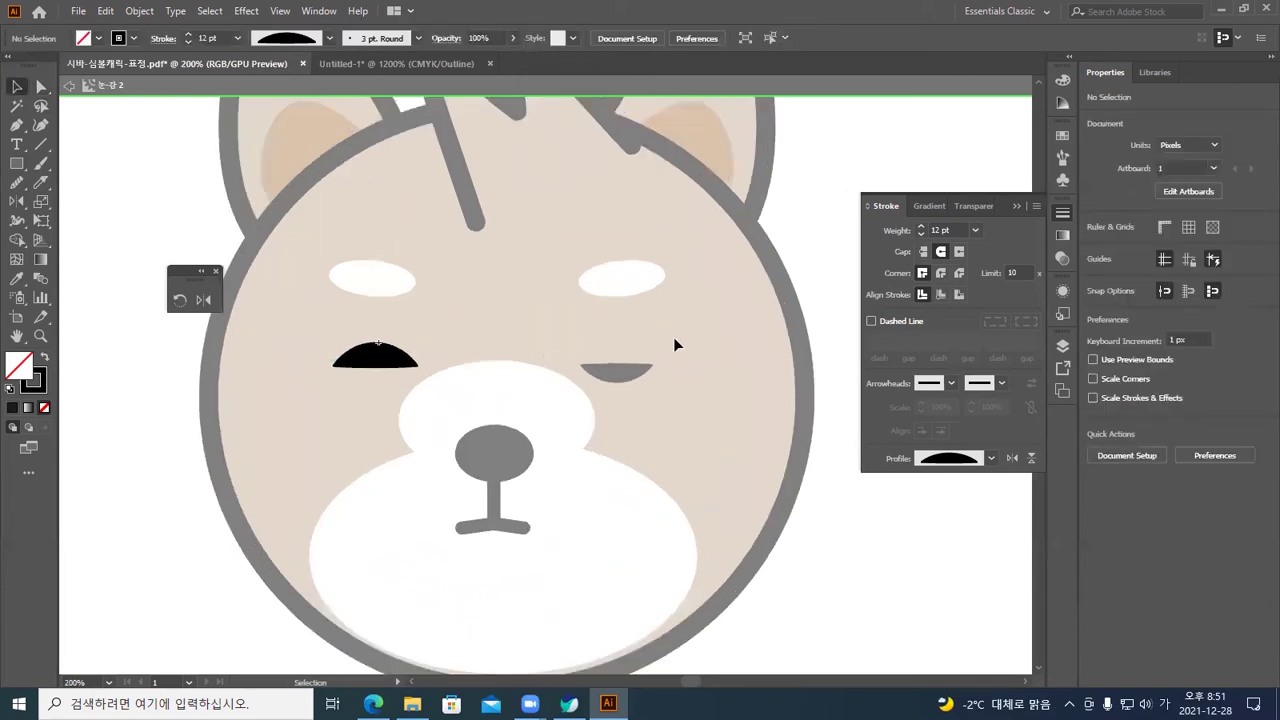
click(376, 365)
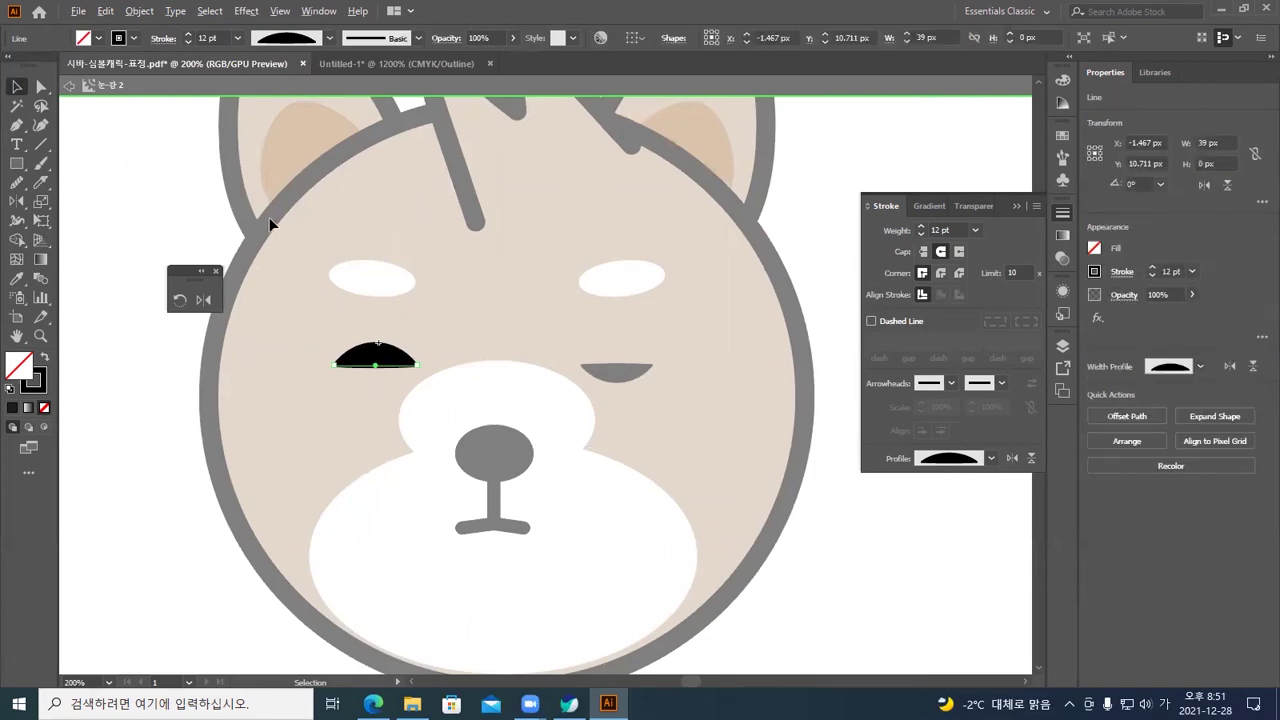
click(128, 11)
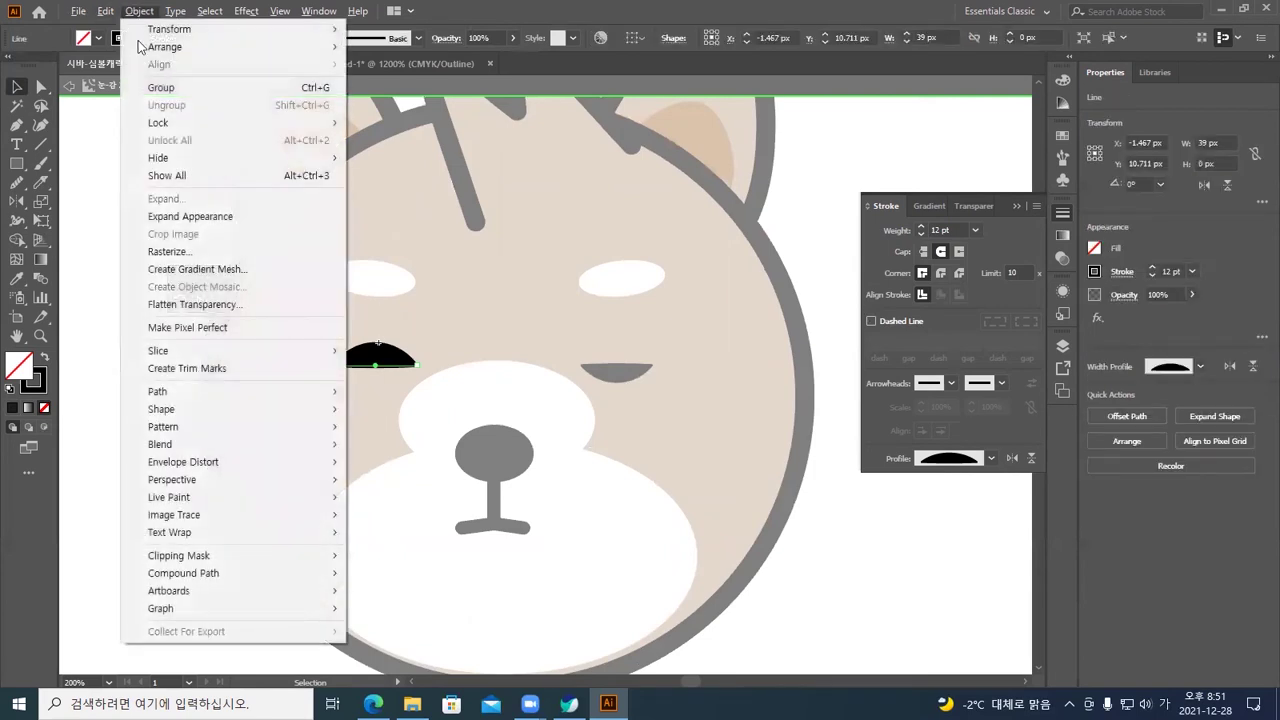
click(216, 219)
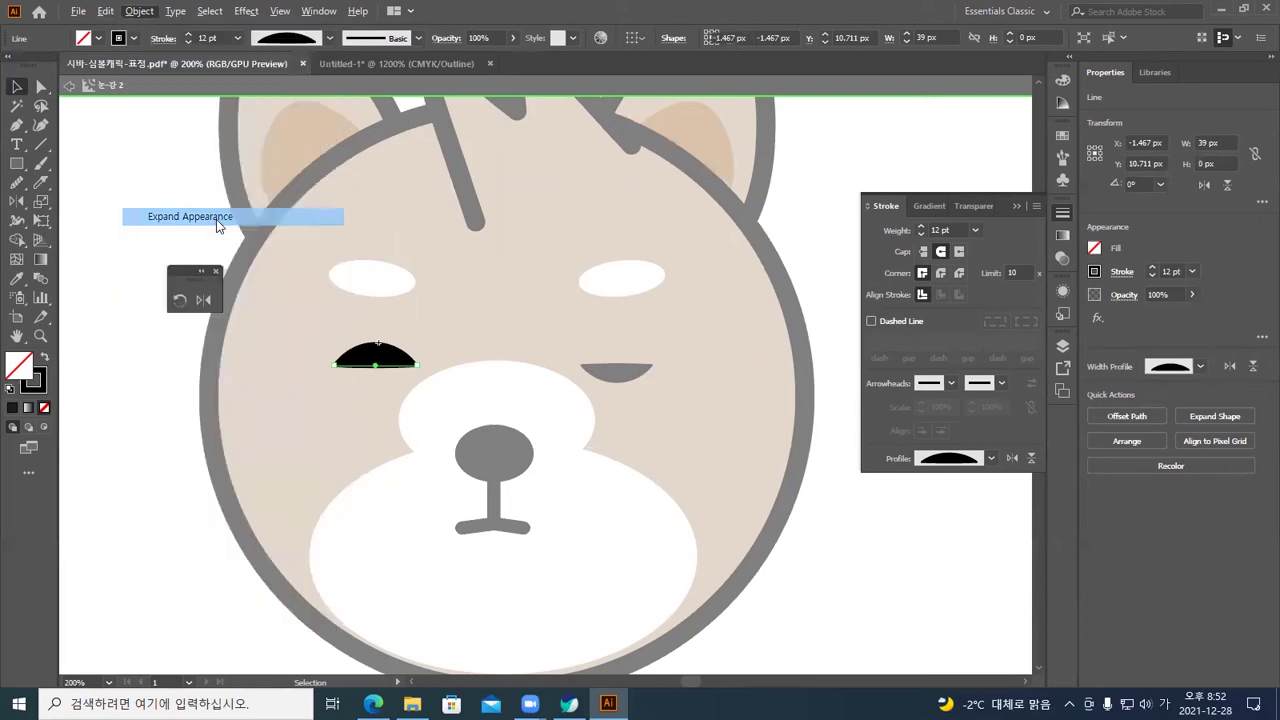
click(396, 282)
double_click(143, 400)
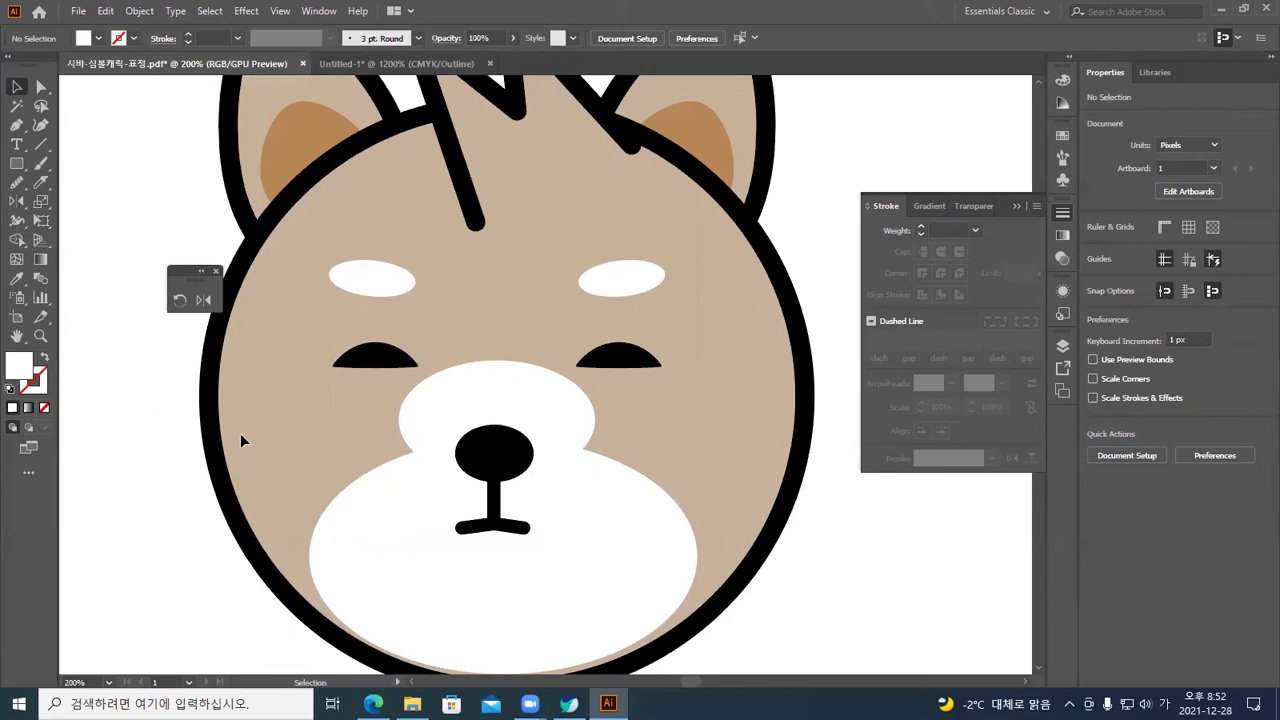
Examine the reshaped eyes and the nose-and-mouth symbol on the dog's face
key(ctrl+plus)
drag(303, 491, 469, 489)
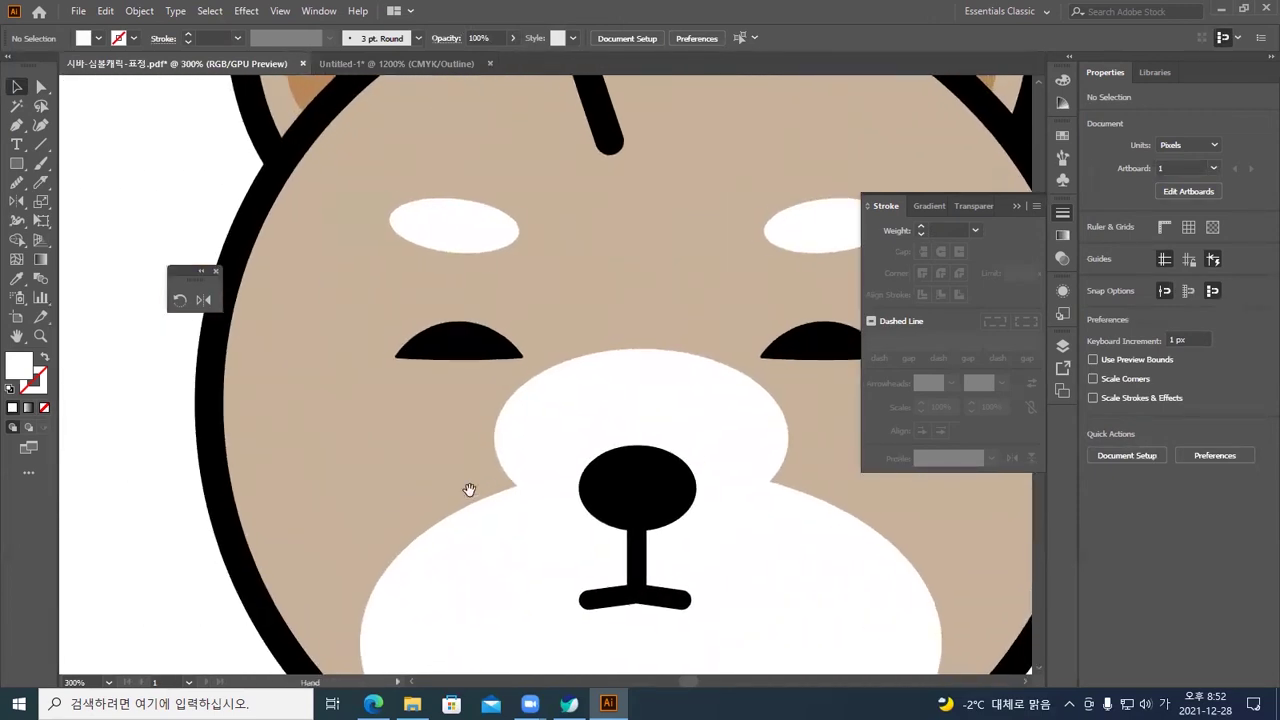
click(462, 350)
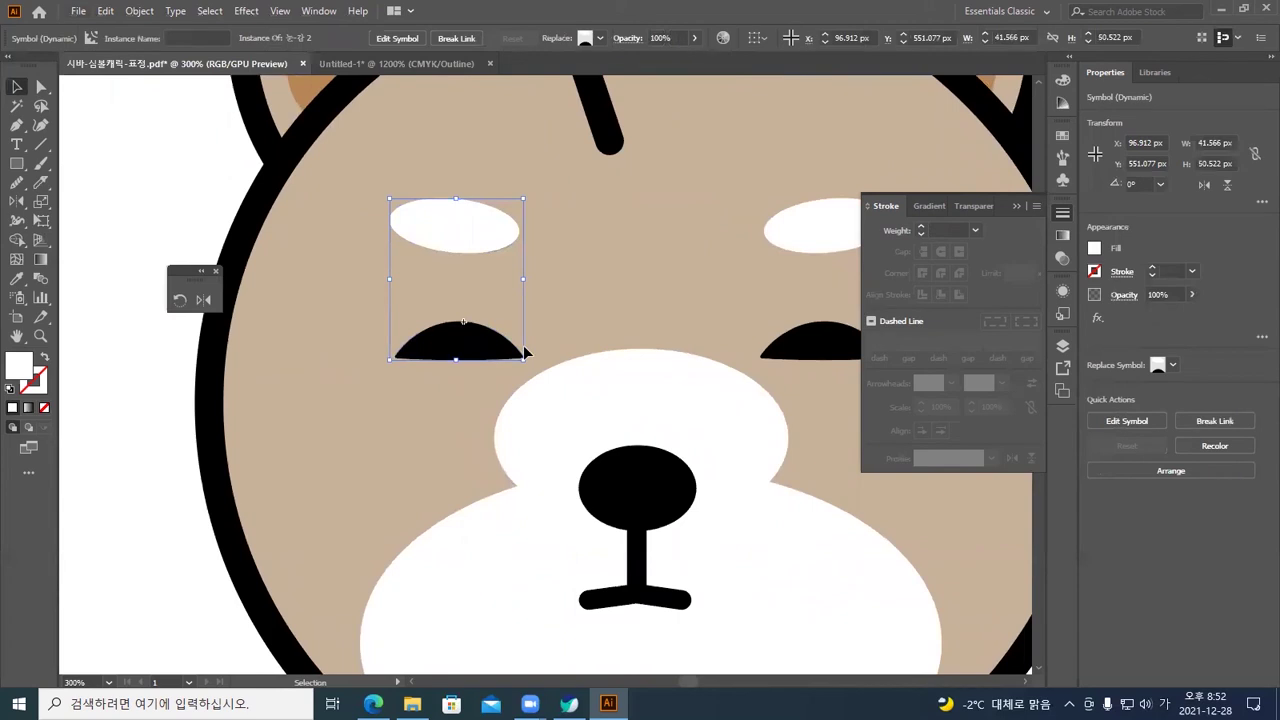
key(ctrl+minus)
key(ctrl+minus)
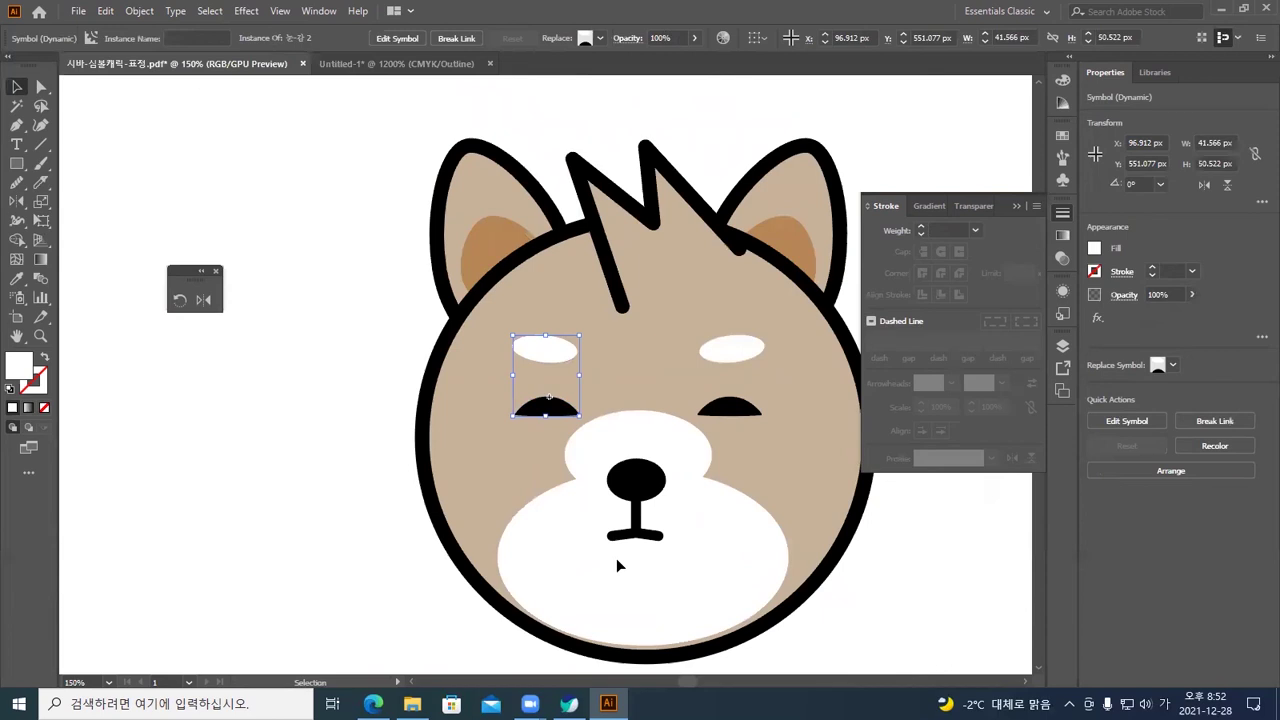
click(625, 485)
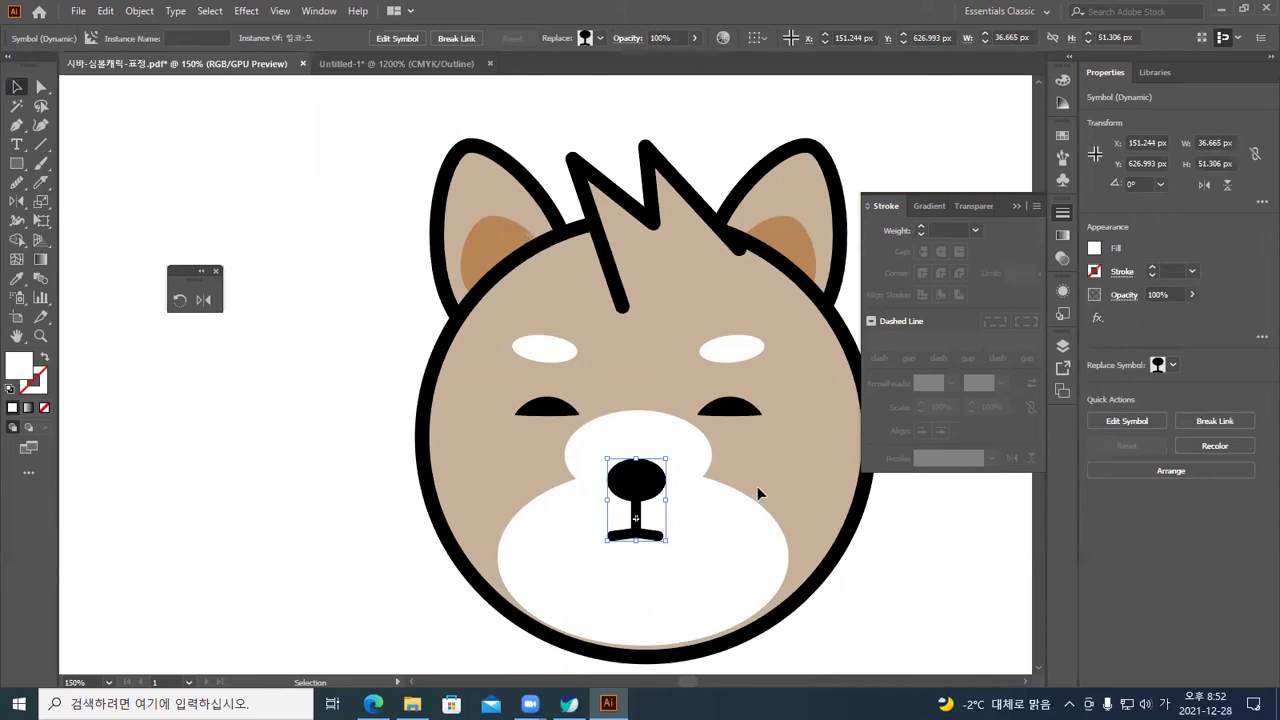
drag(753, 484, 603, 483)
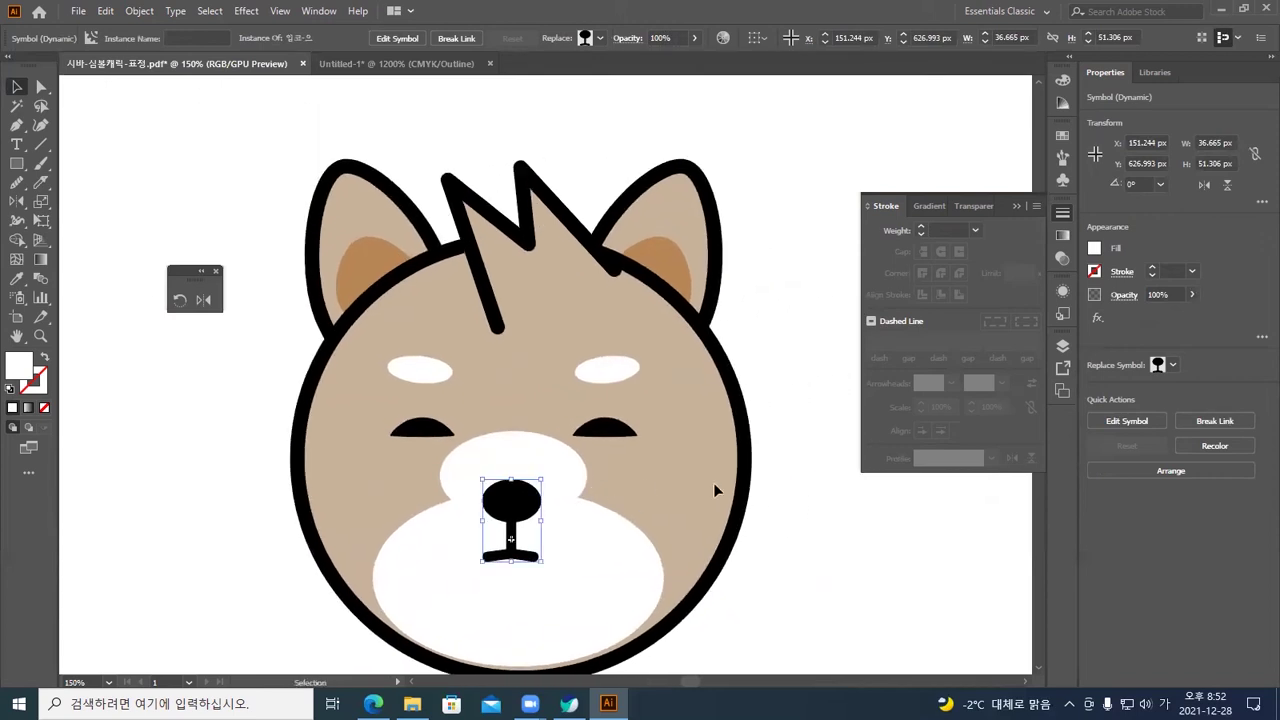
click(801, 485)
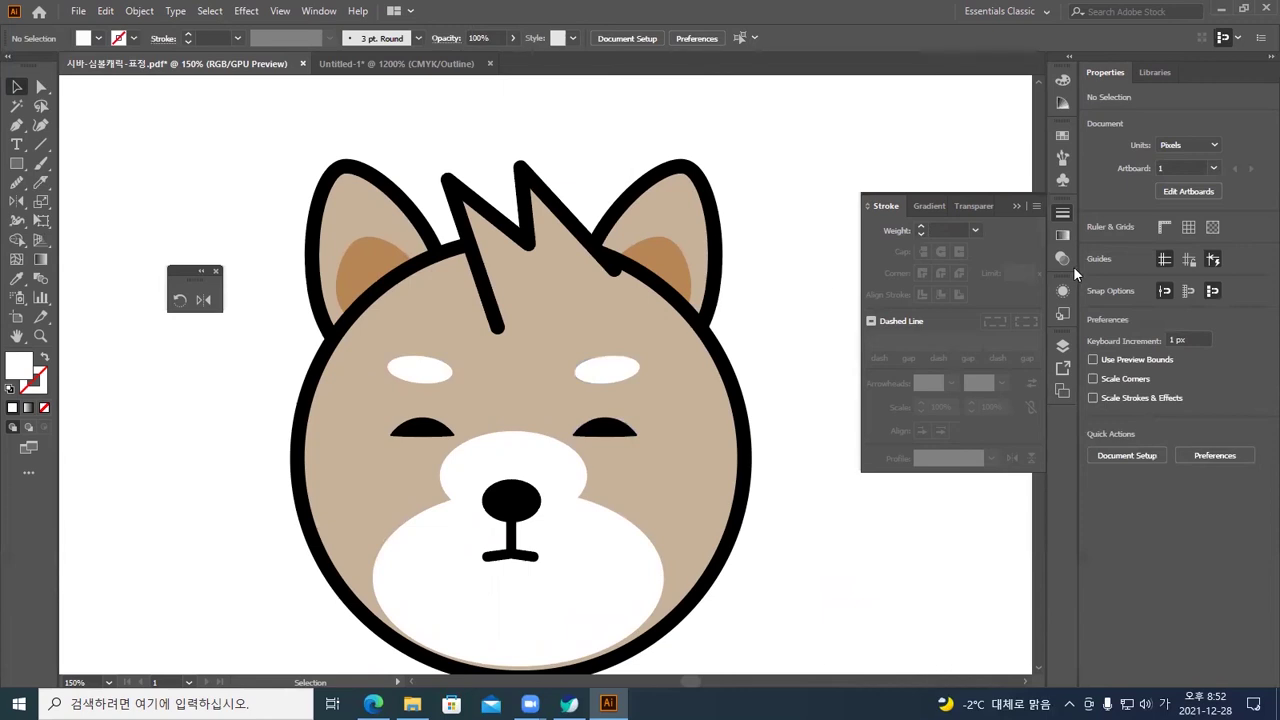
Copy the two white highlight ellipses from the round black eye symbol with its eyebrow-free design and exit symbol editing
click(1060, 182)
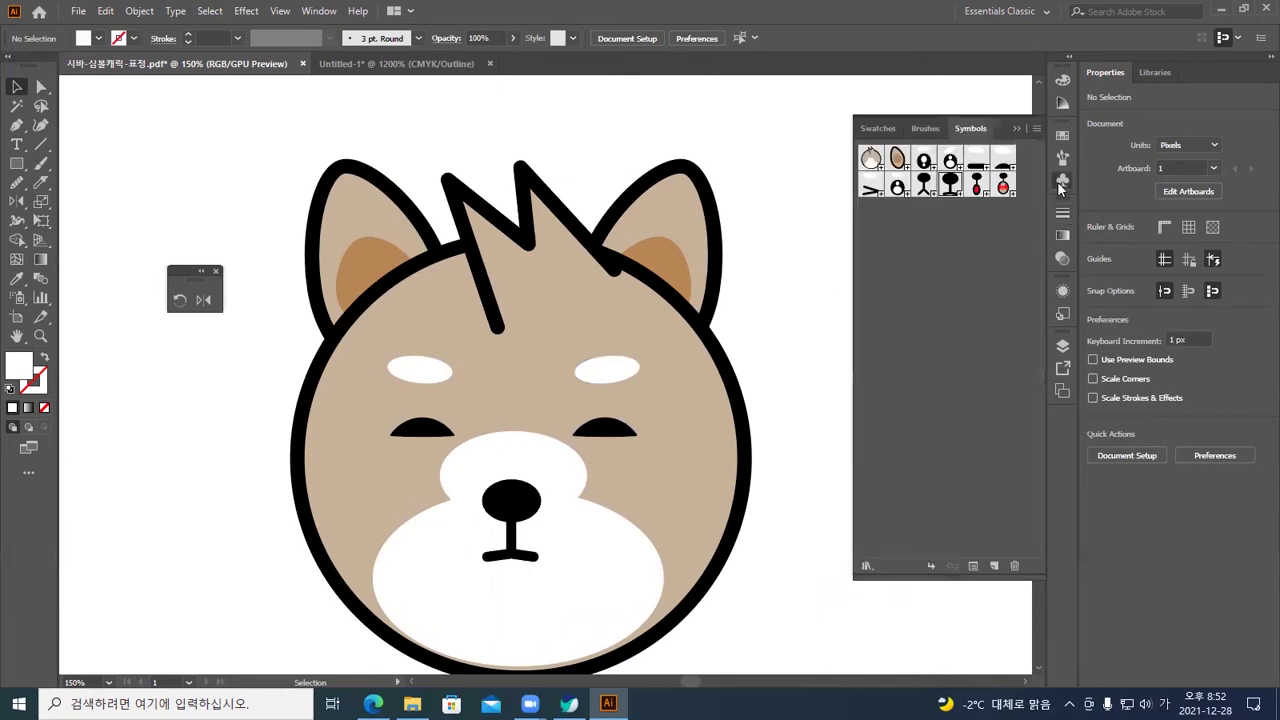
double_click(896, 189)
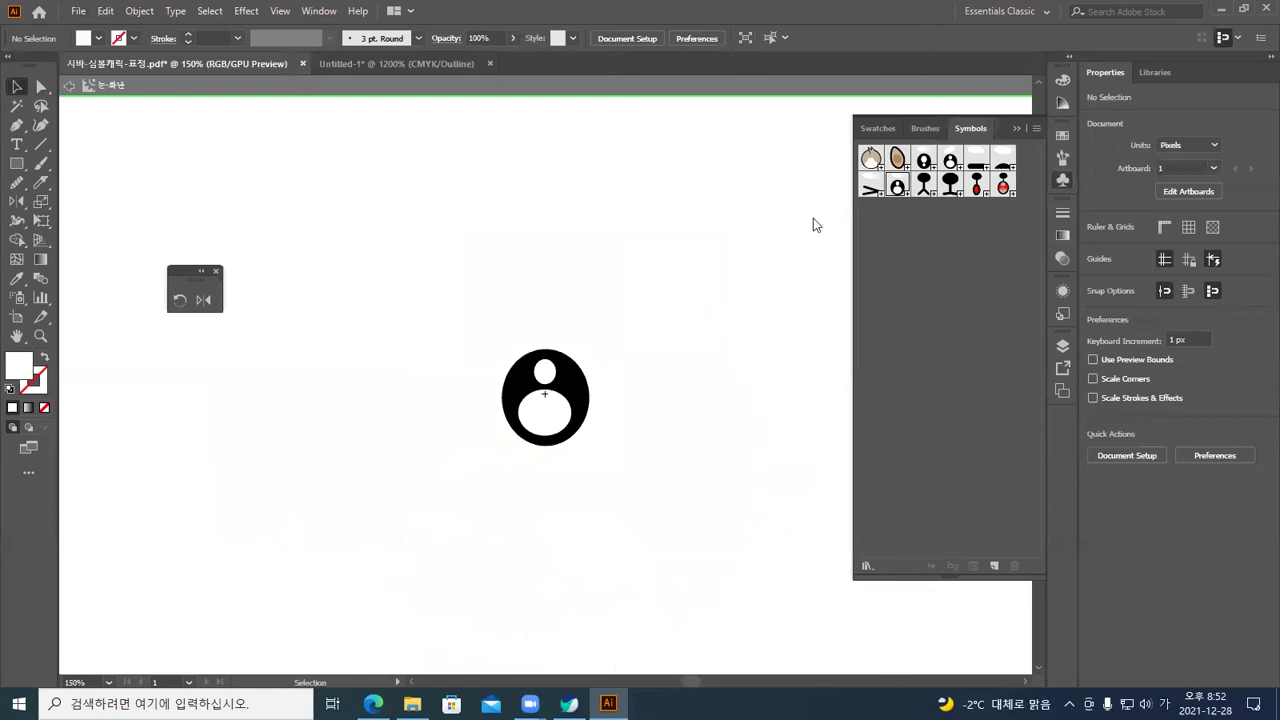
click(545, 375)
double_click(545, 375)
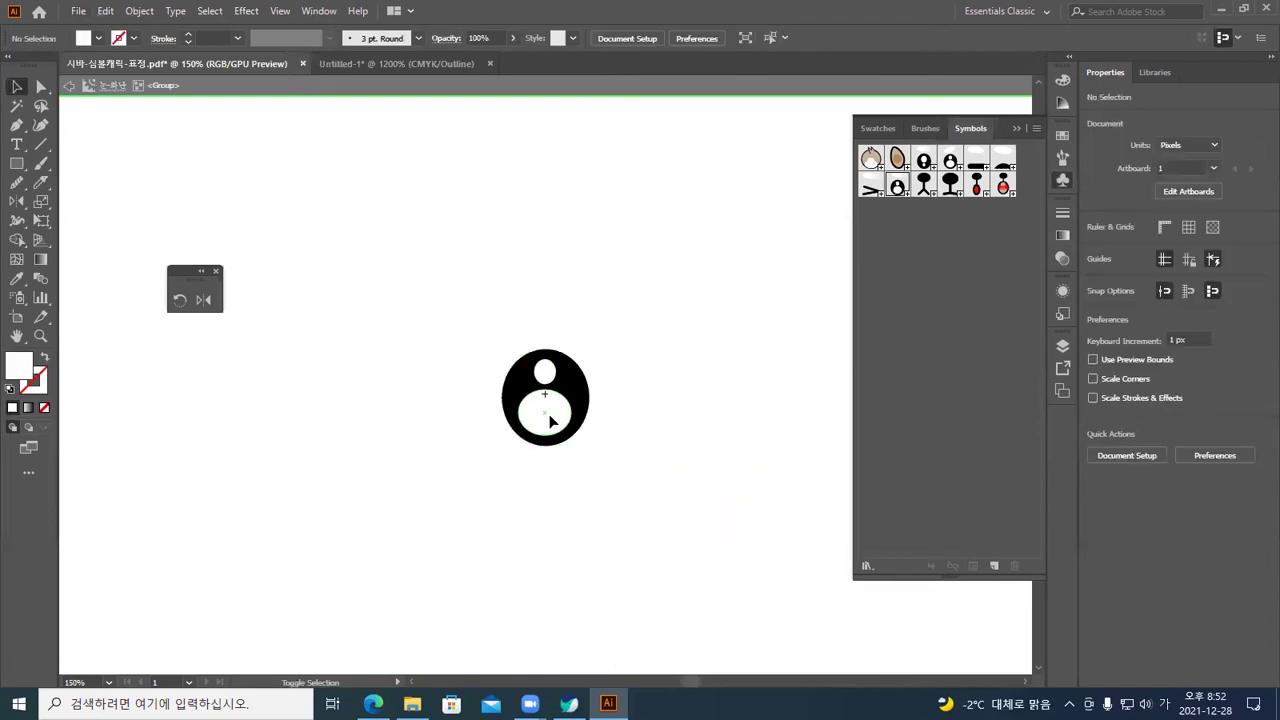
click(544, 377)
shift+click(543, 375)
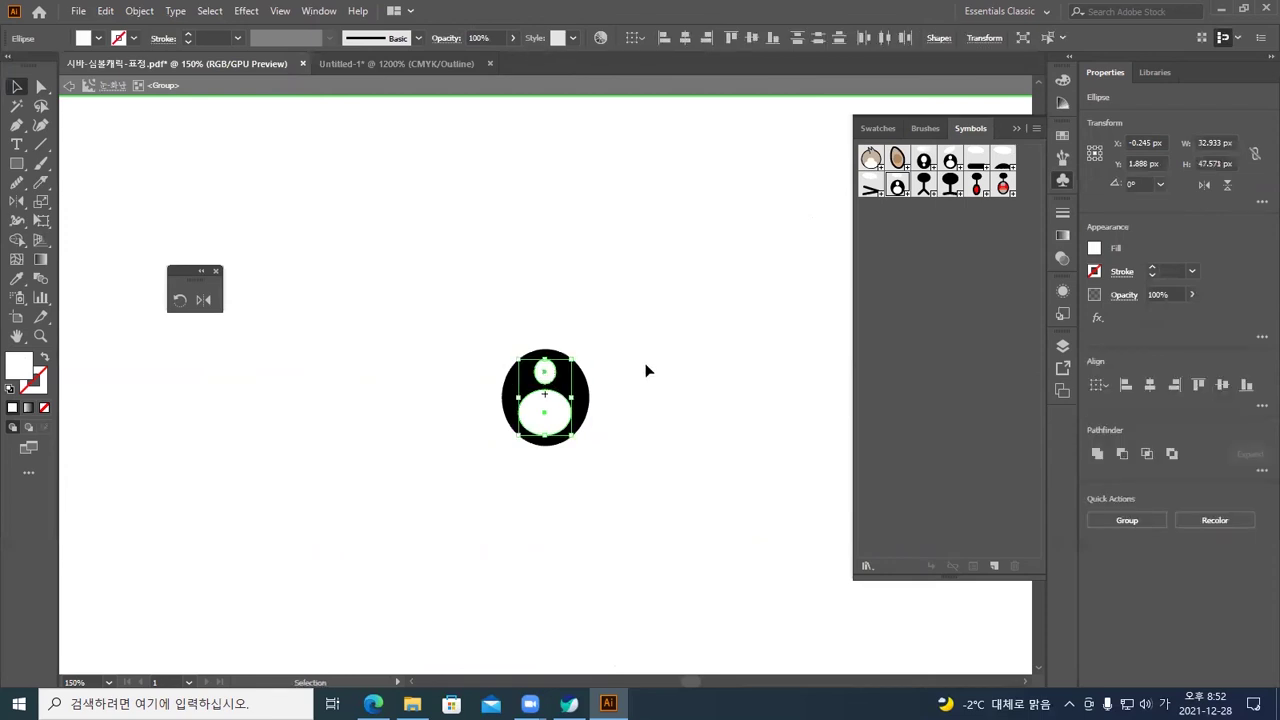
key(Escape)
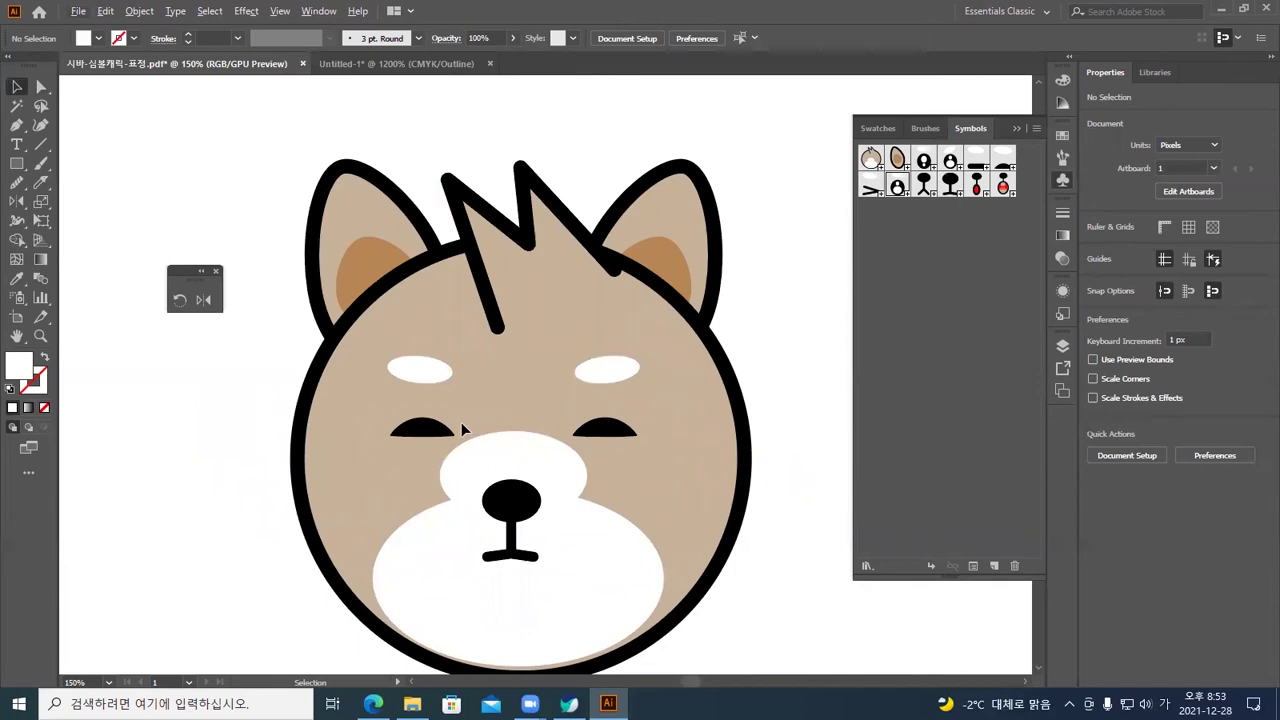
Open the dog's left eye symbol for editing and paste the two white highlight ellipses into it
scroll(477, 434, up, 2)
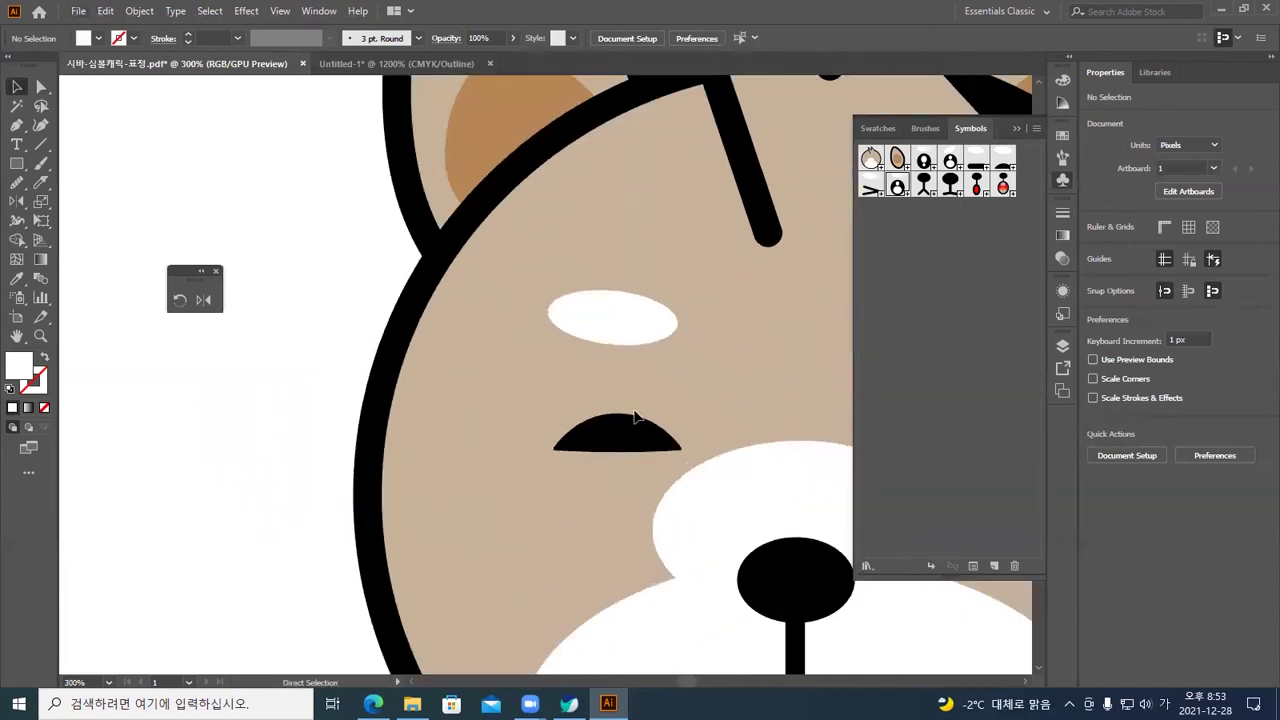
drag(634, 417, 538, 313)
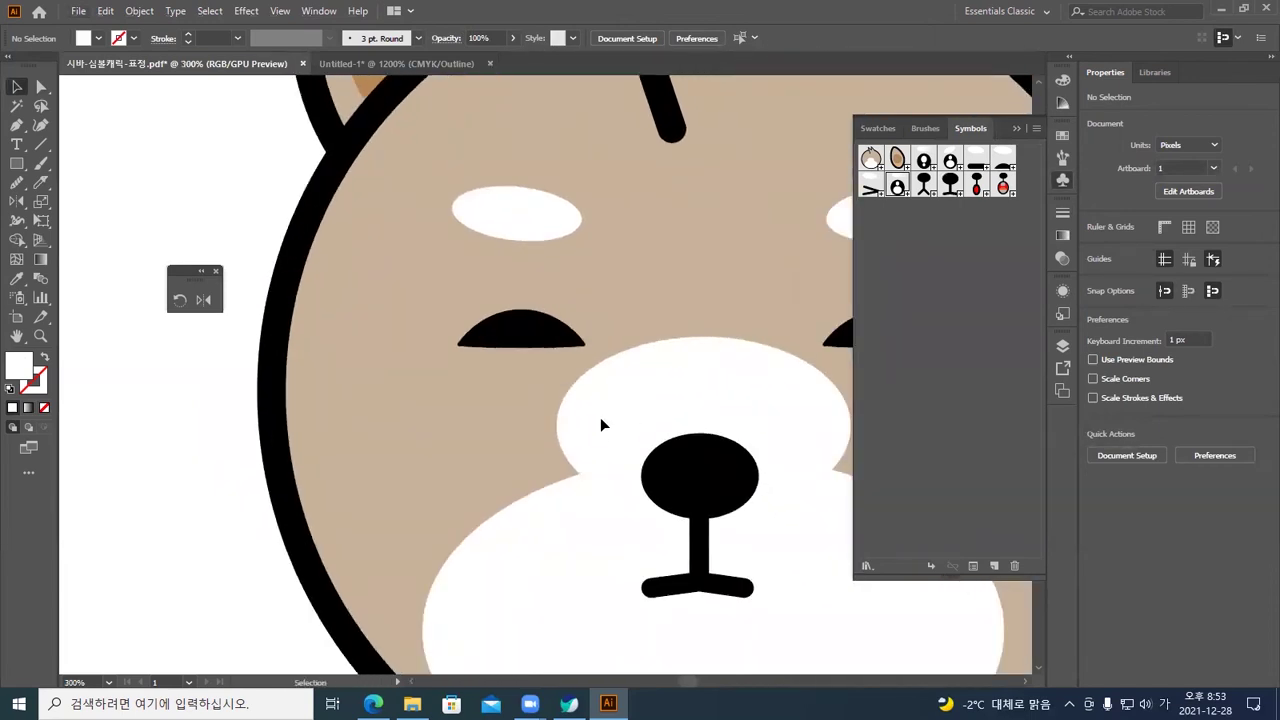
click(531, 346)
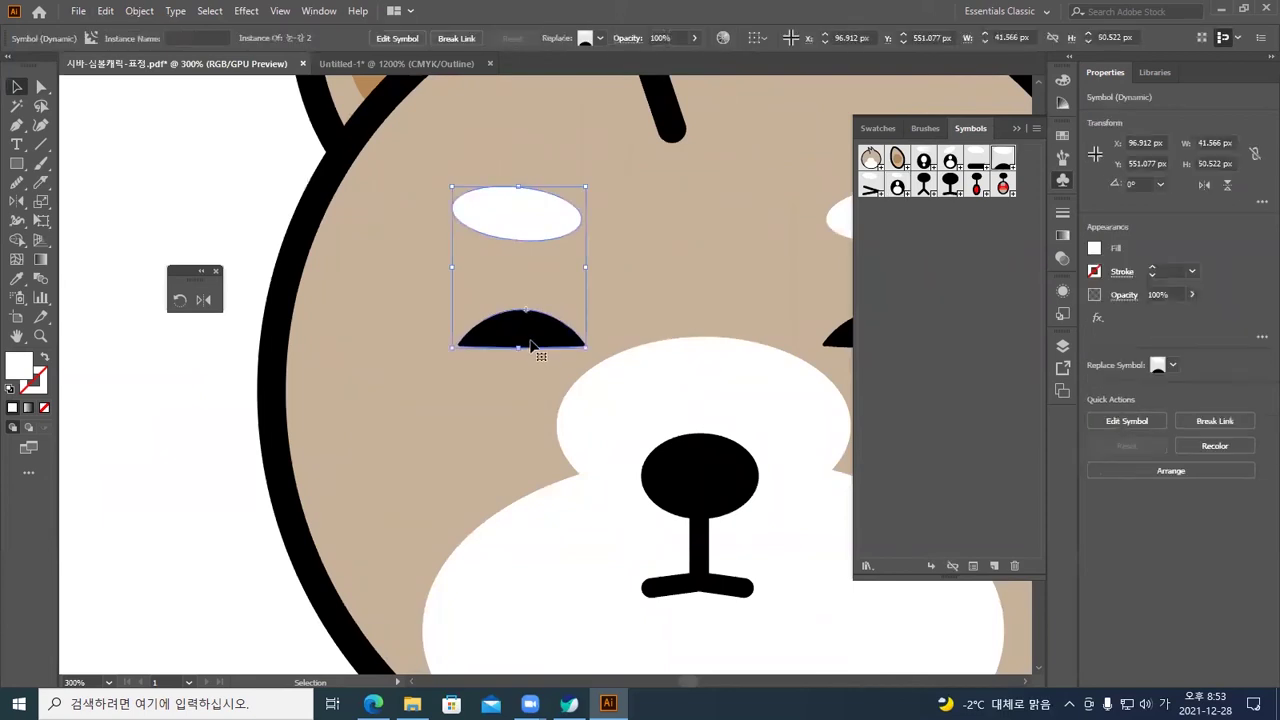
double_click(533, 352)
scroll(528, 383, up, 2)
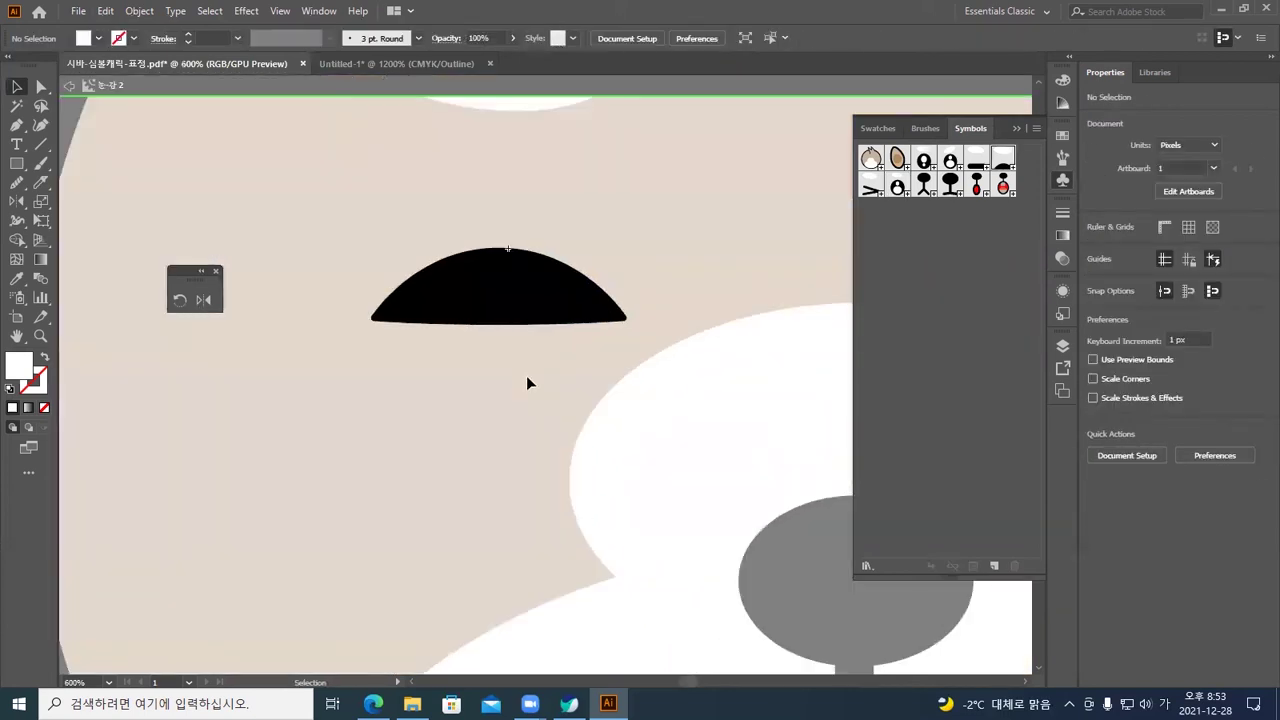
key(ctrl+alt+3)
key(v)
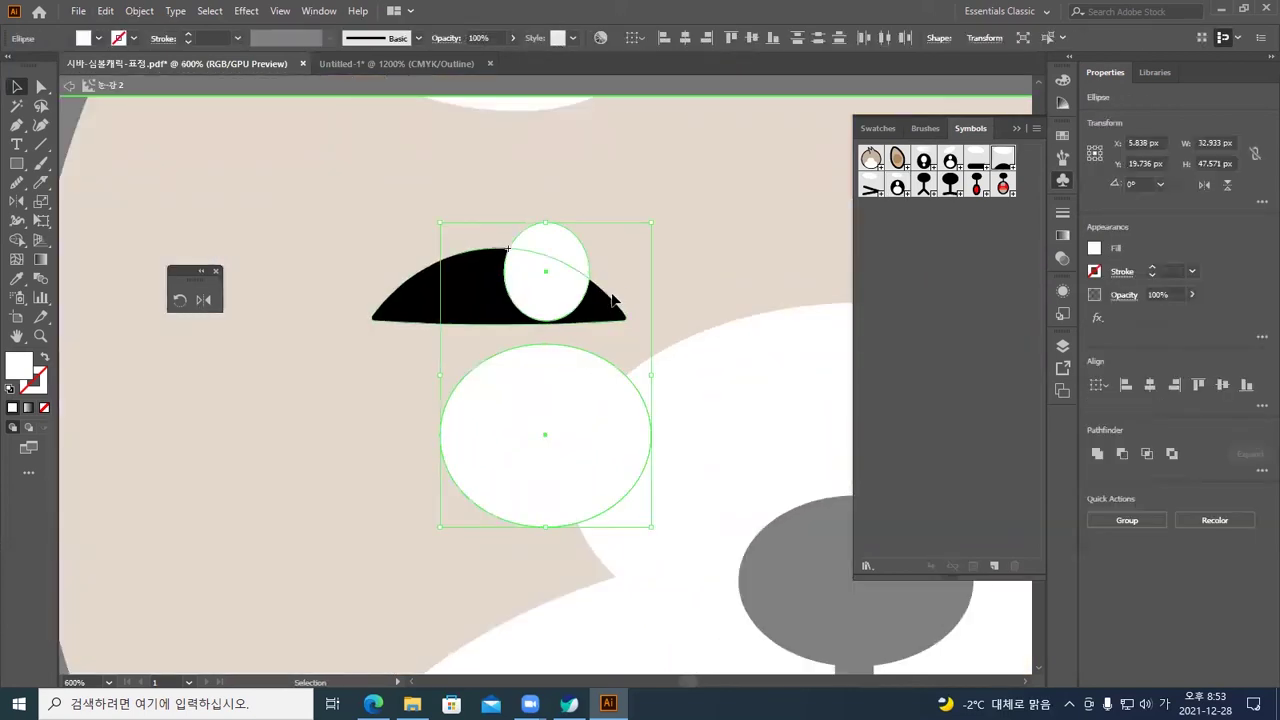
Shrink the white ellipses to about 6.8 px and 7.8 px wide and place them side by side inside the black eye shape
click(620, 357)
click(598, 390)
click(574, 285)
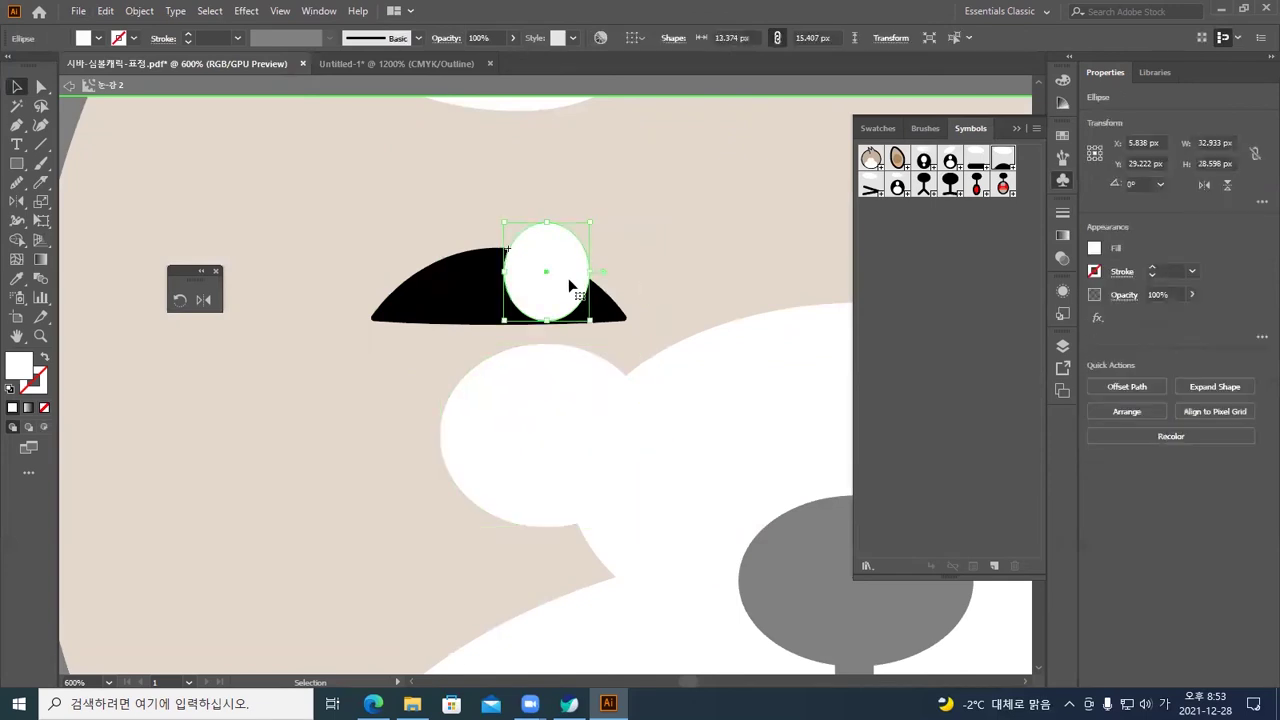
mouse_move(588, 321)
mouse_down()
mouse_move(556, 277)
mouse_move(474, 295)
mouse_move(531, 290)
mouse_move(563, 321)
mouse_up()
click(562, 236)
click(470, 284)
click(550, 382)
key(Delete)
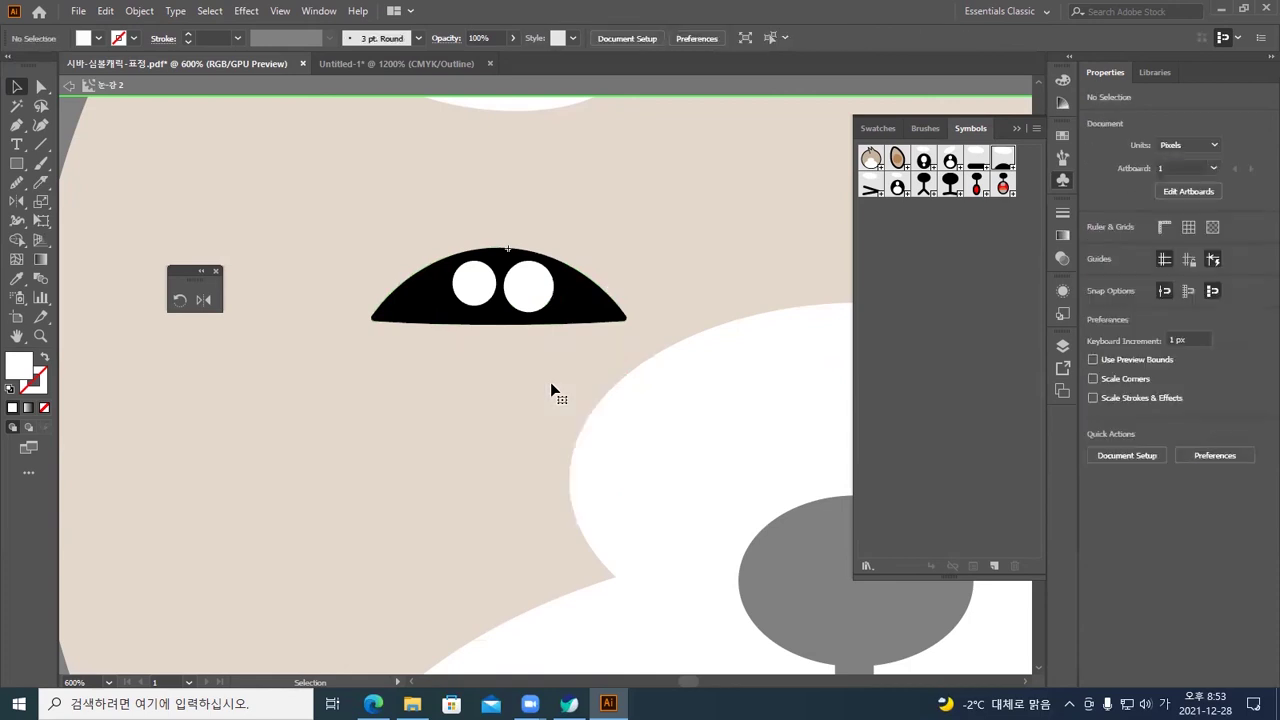
Shrink the left eye highlight to about 4.8 px wide and exit symbol editing
click(484, 295)
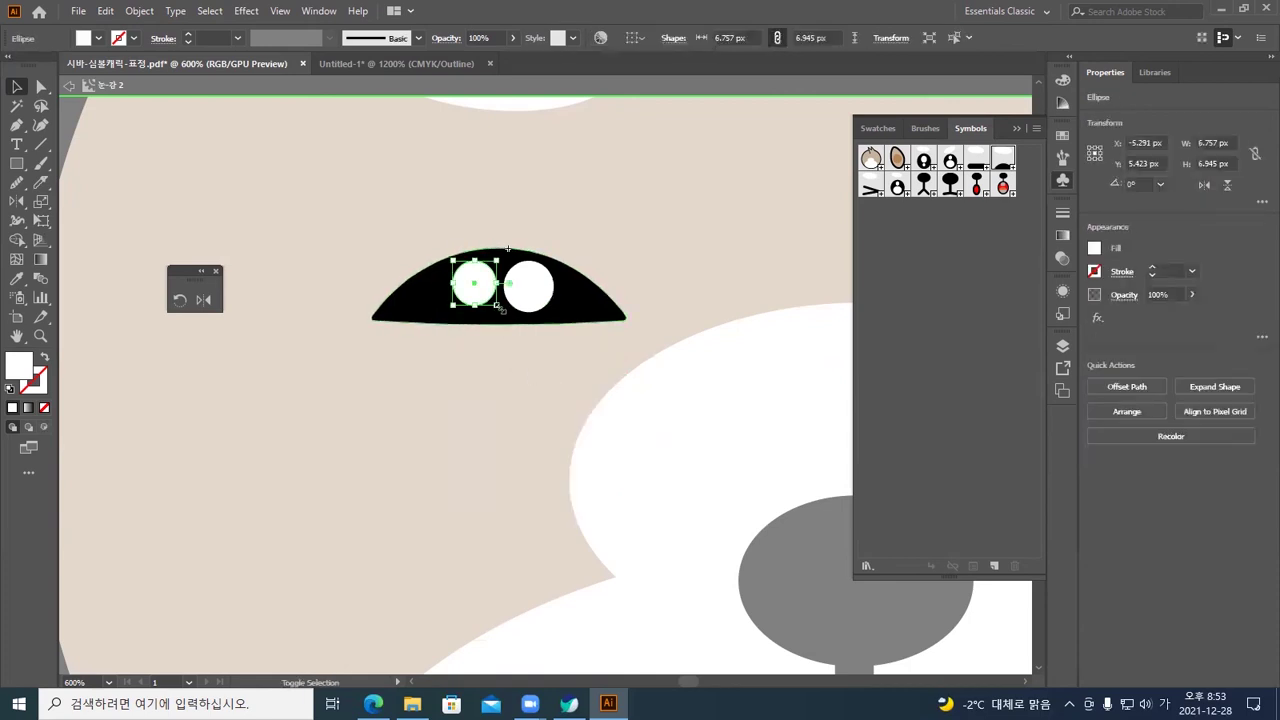
drag(498, 308, 489, 302)
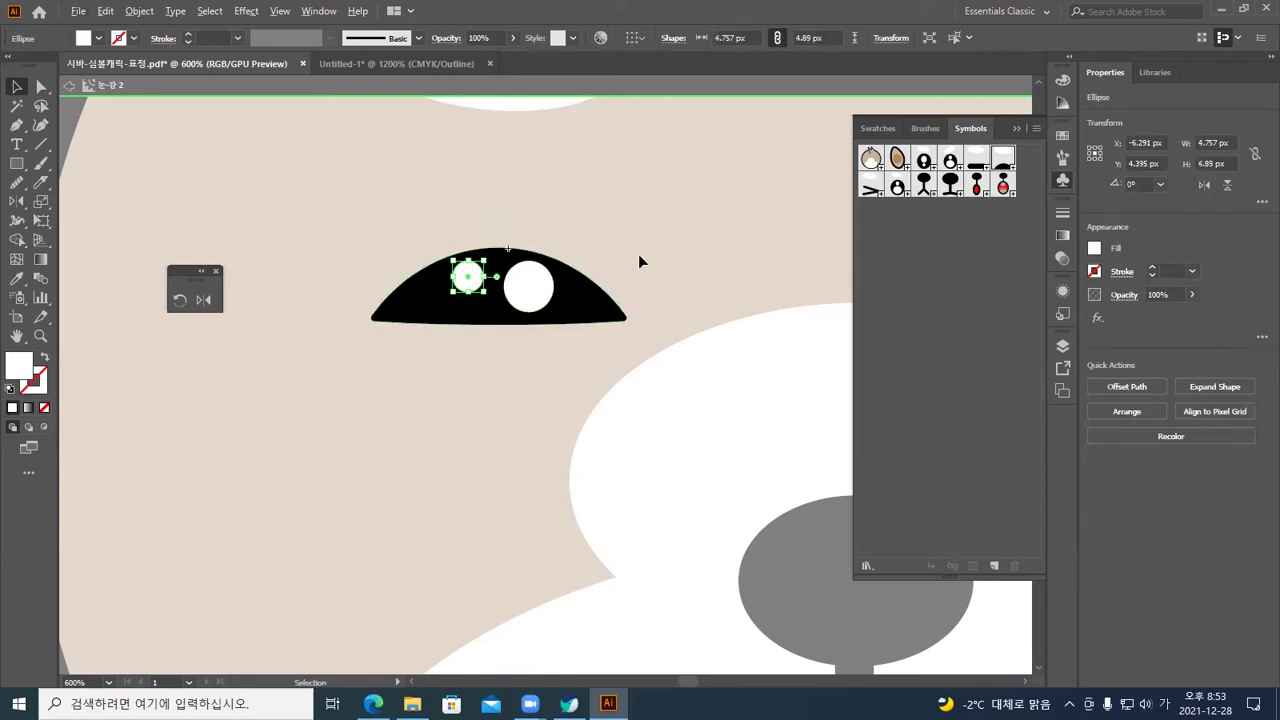
key(ctrl+shift+a)
key(ctrl+minus)
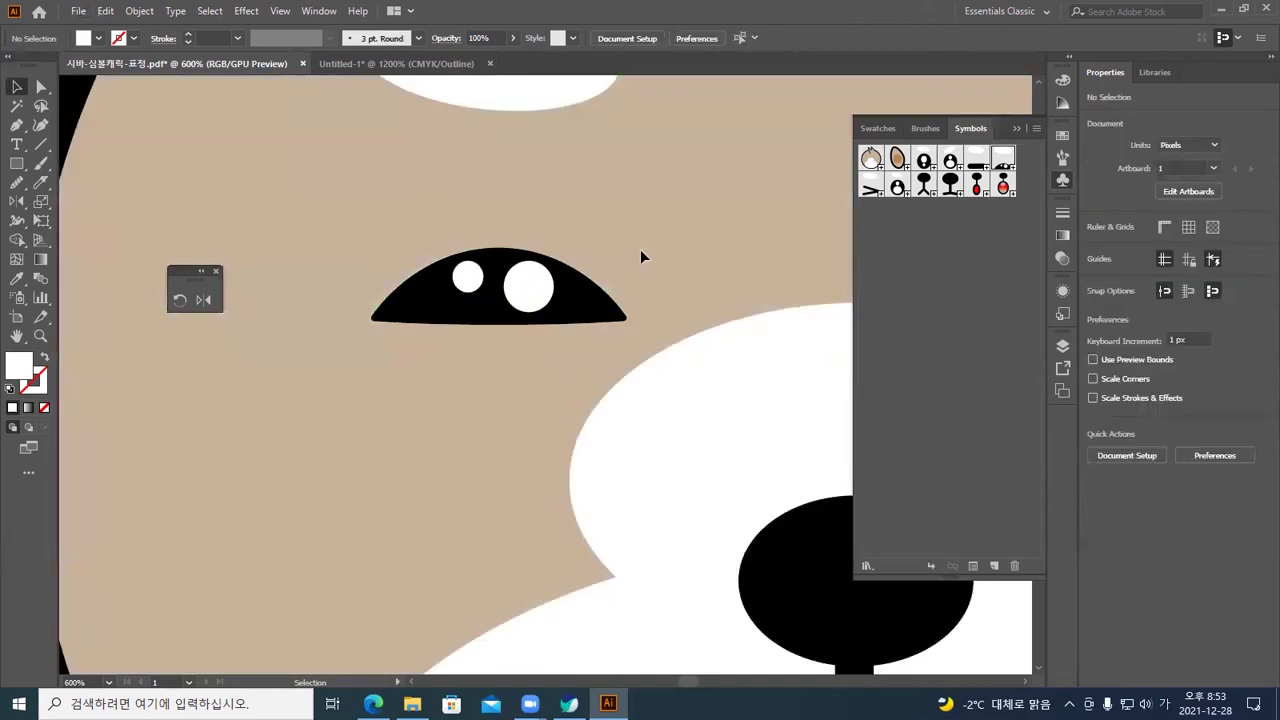
key(ctrl+minus)
key(ctrl+minus)
drag(640, 249, 573, 252)
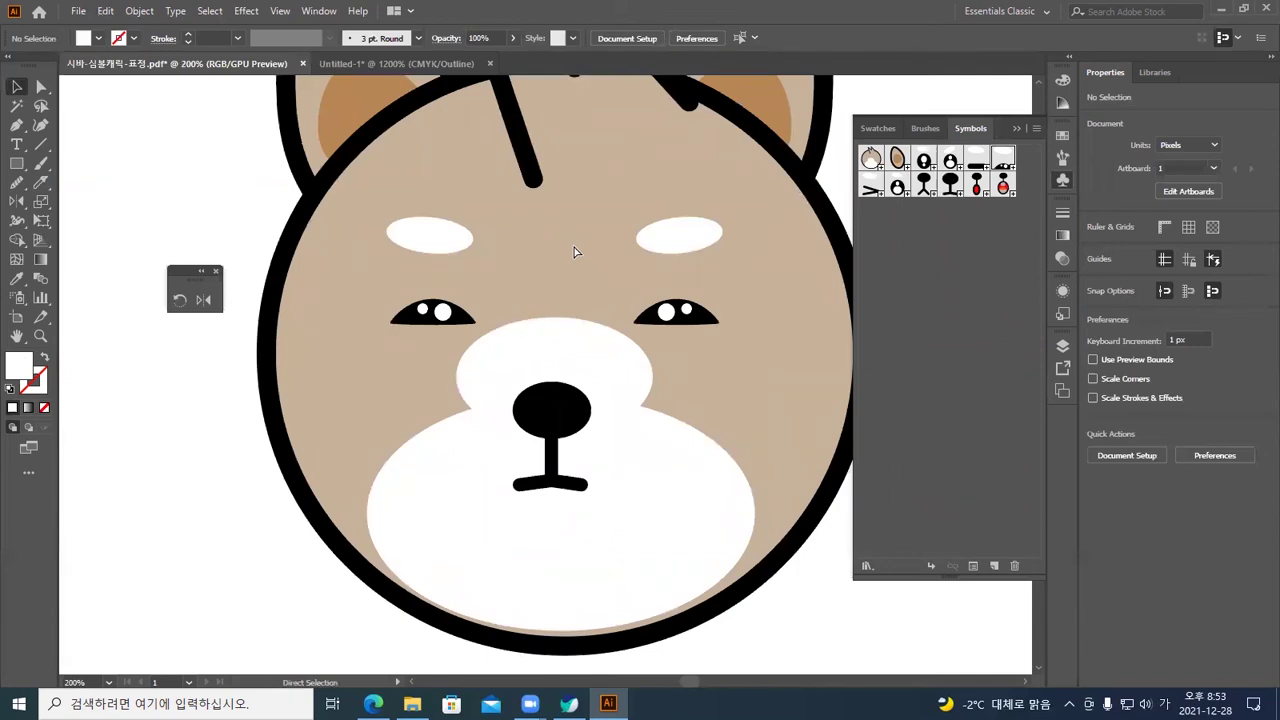
Reopen the left eye symbol, reduce its highlights to one white circle slightly left of the black shape's centre, and exit symbol editing
key(ctrl+plus)
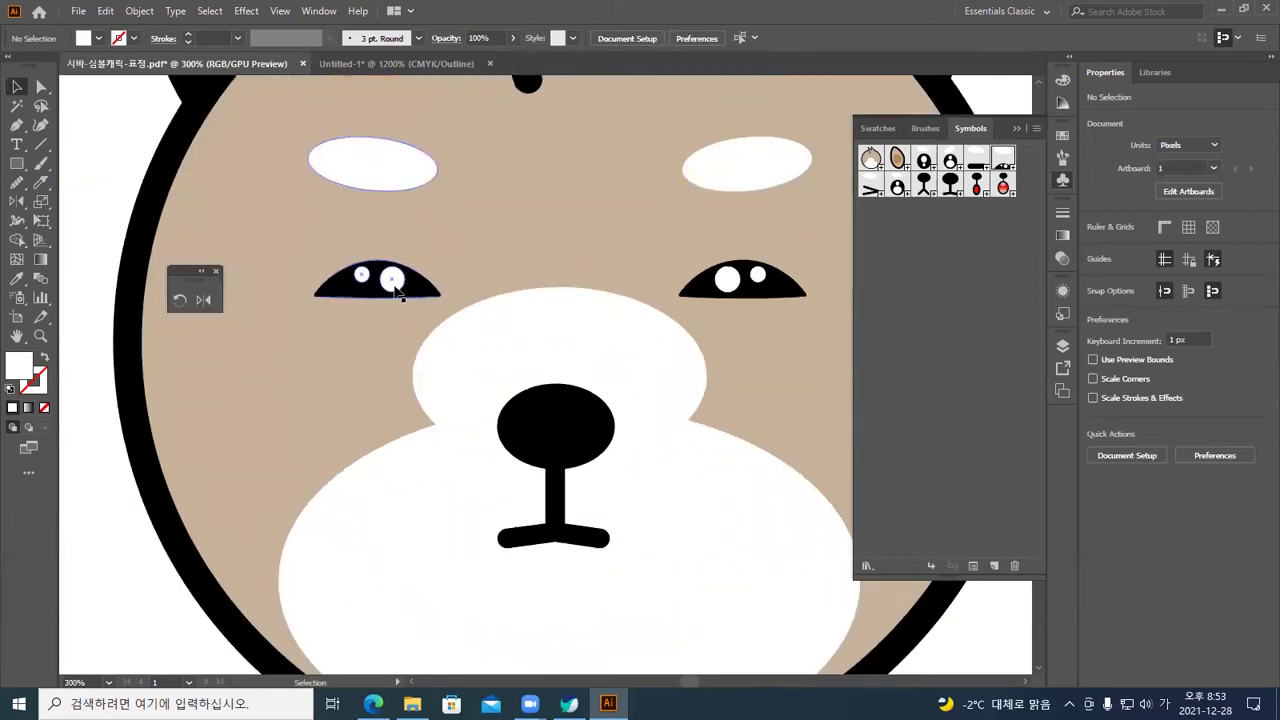
double_click(392, 280)
click(392, 280)
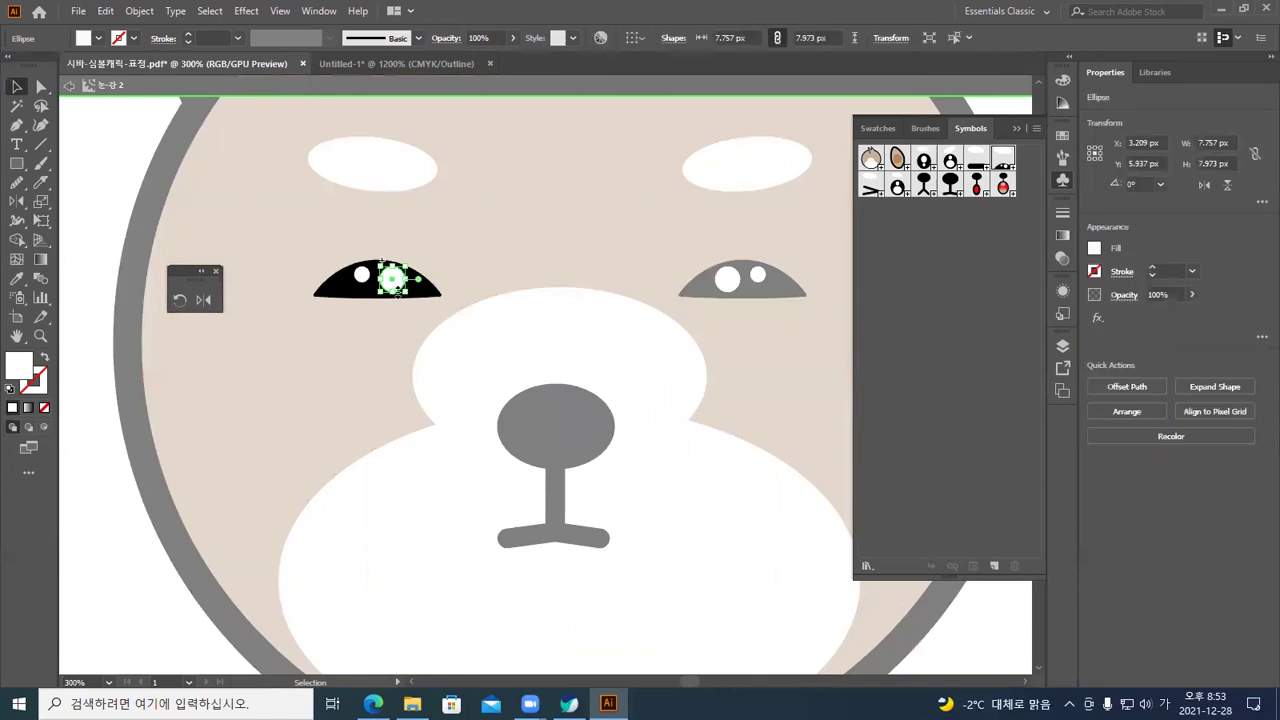
click(361, 282)
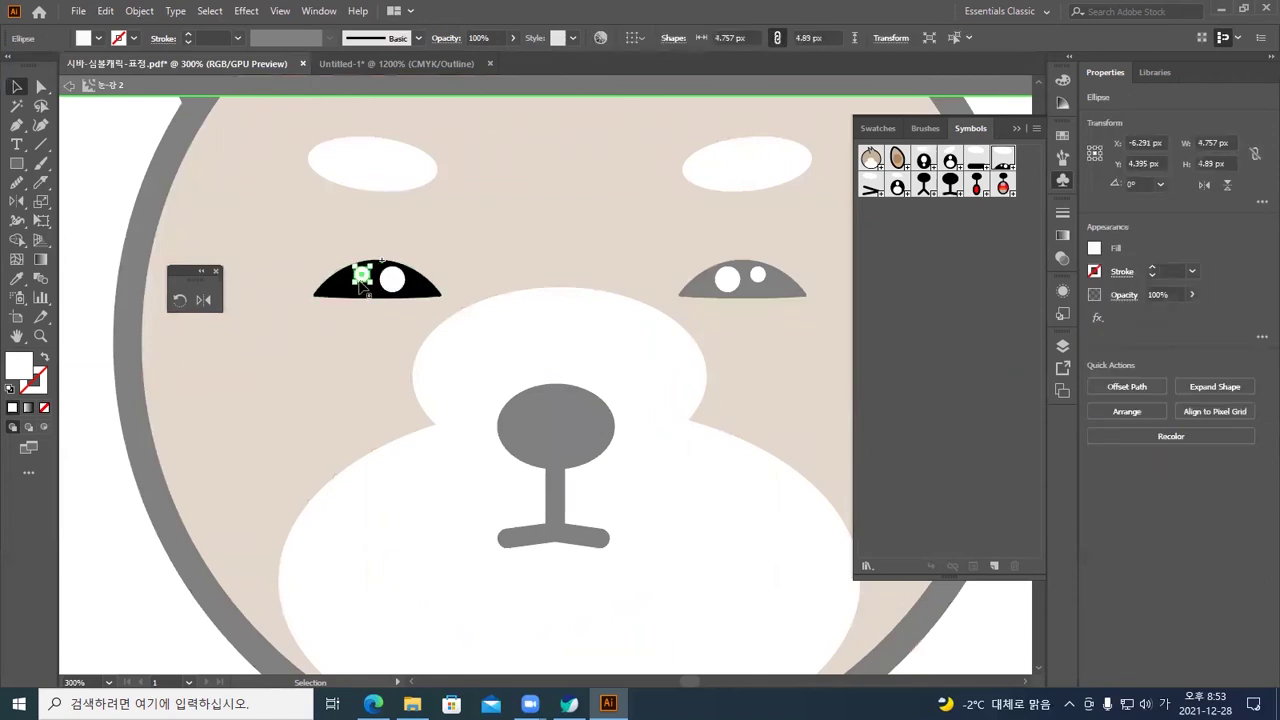
mouse_move(362, 283)
mouse_down()
mouse_move(391, 292)
mouse_move(369, 286)
mouse_up()
click(449, 241)
double_click(438, 249)
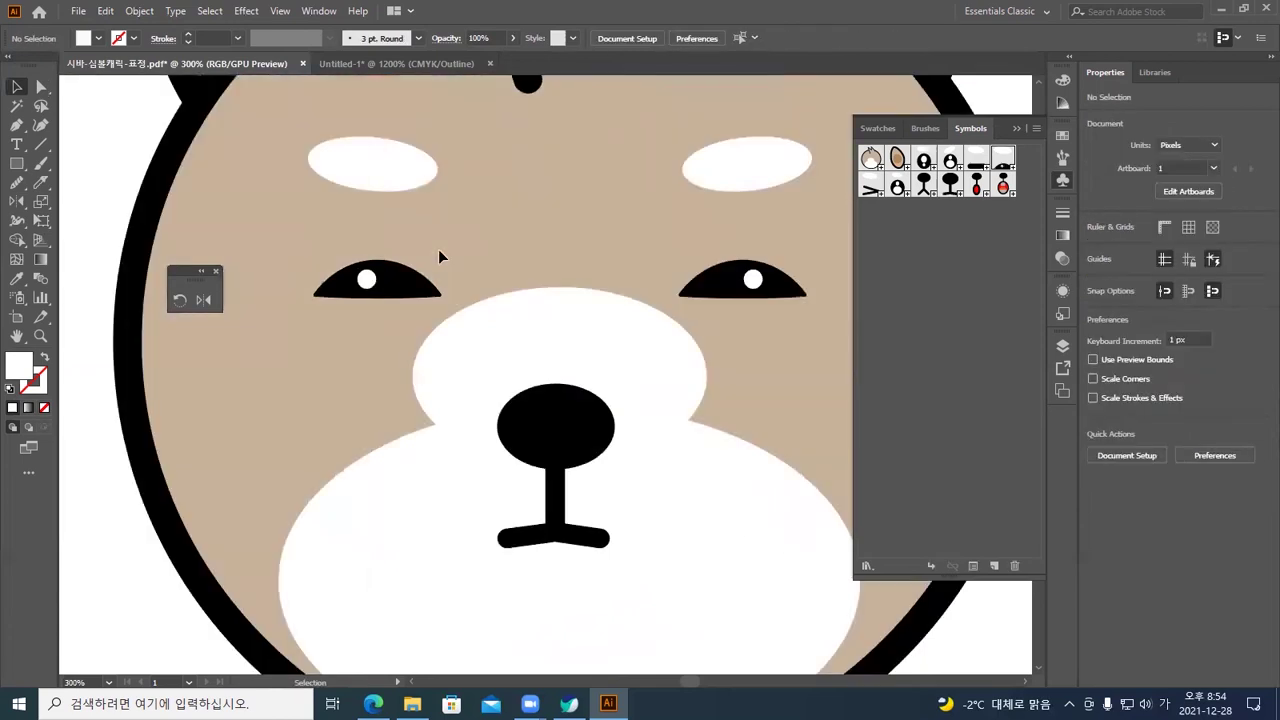
key(ctrl+minus)
key(ctrl+minus)
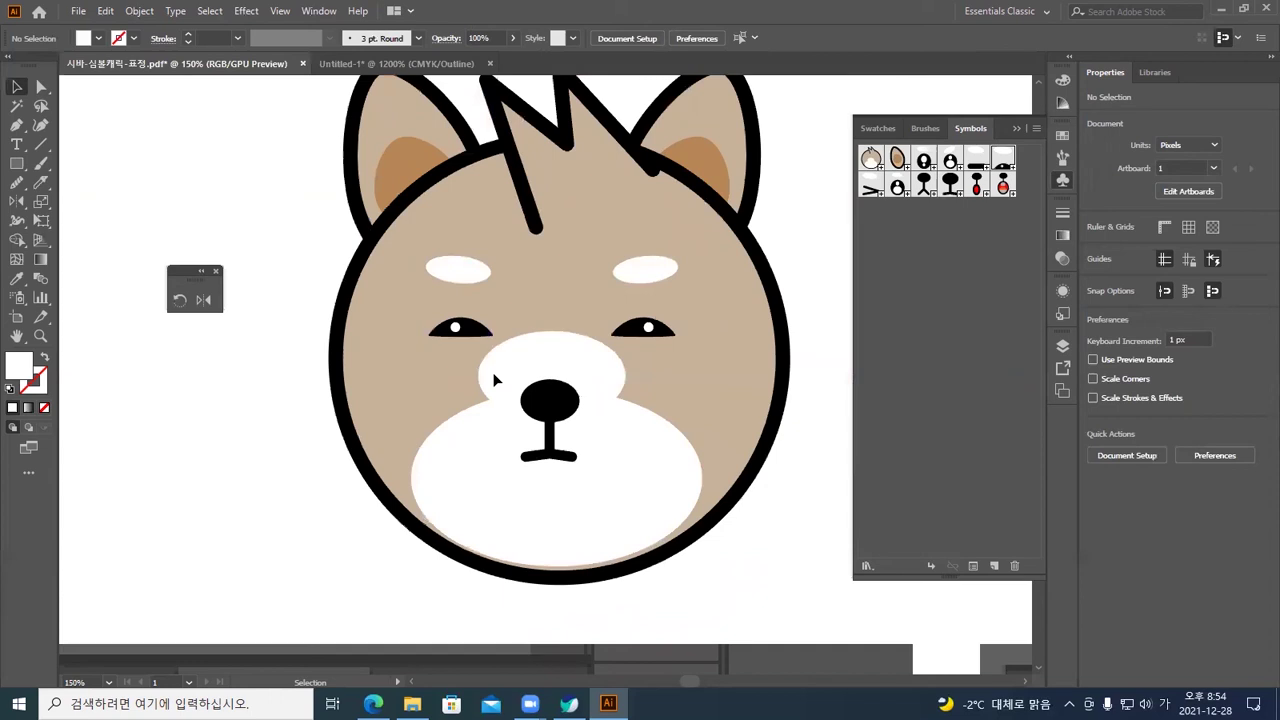
key(ctrl+minus)
key(ctrl+minus)
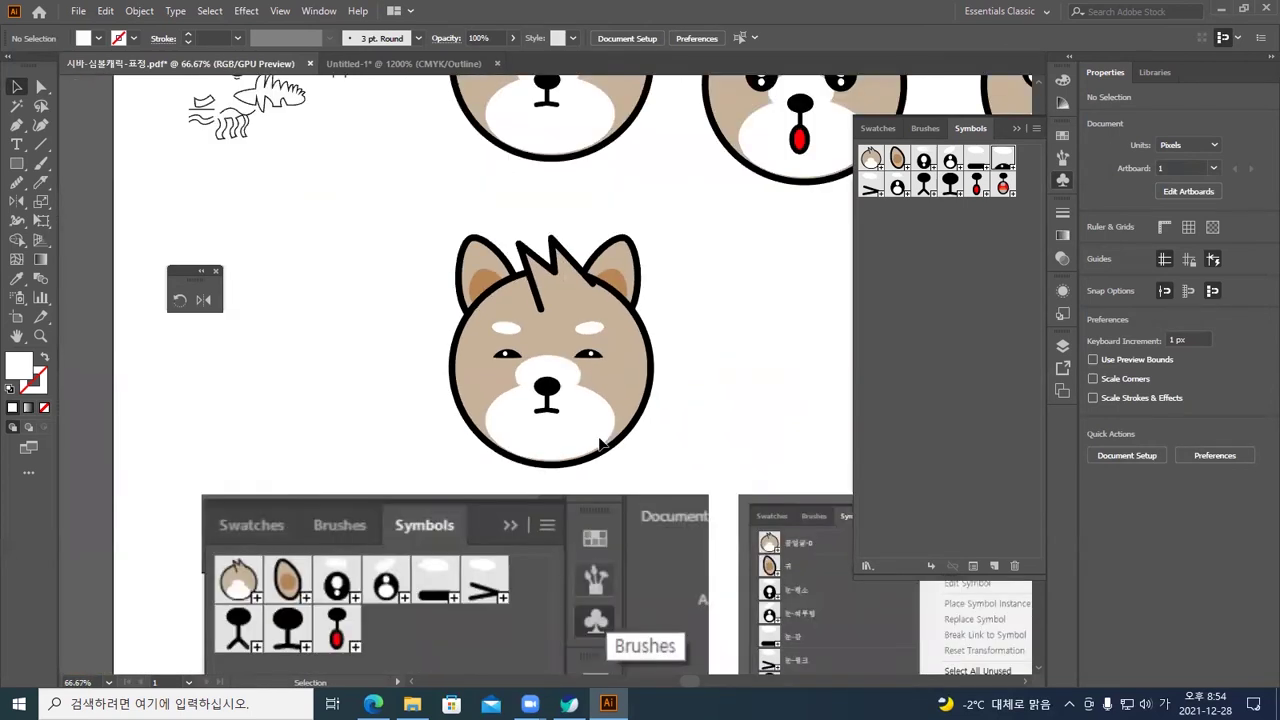
drag(689, 344, 586, 434)
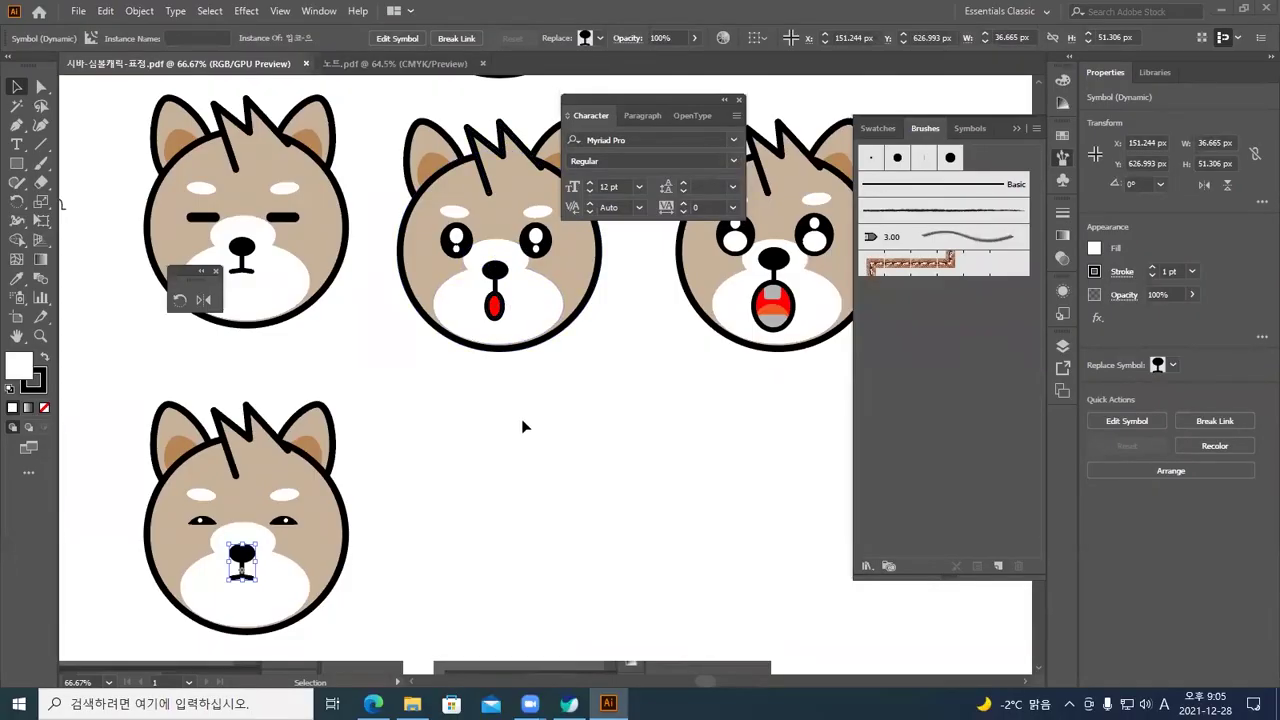
Duplicate the dog's nose-and-mouth symbol and place the copy right after the original in the symbol list
key(ctrl+1)
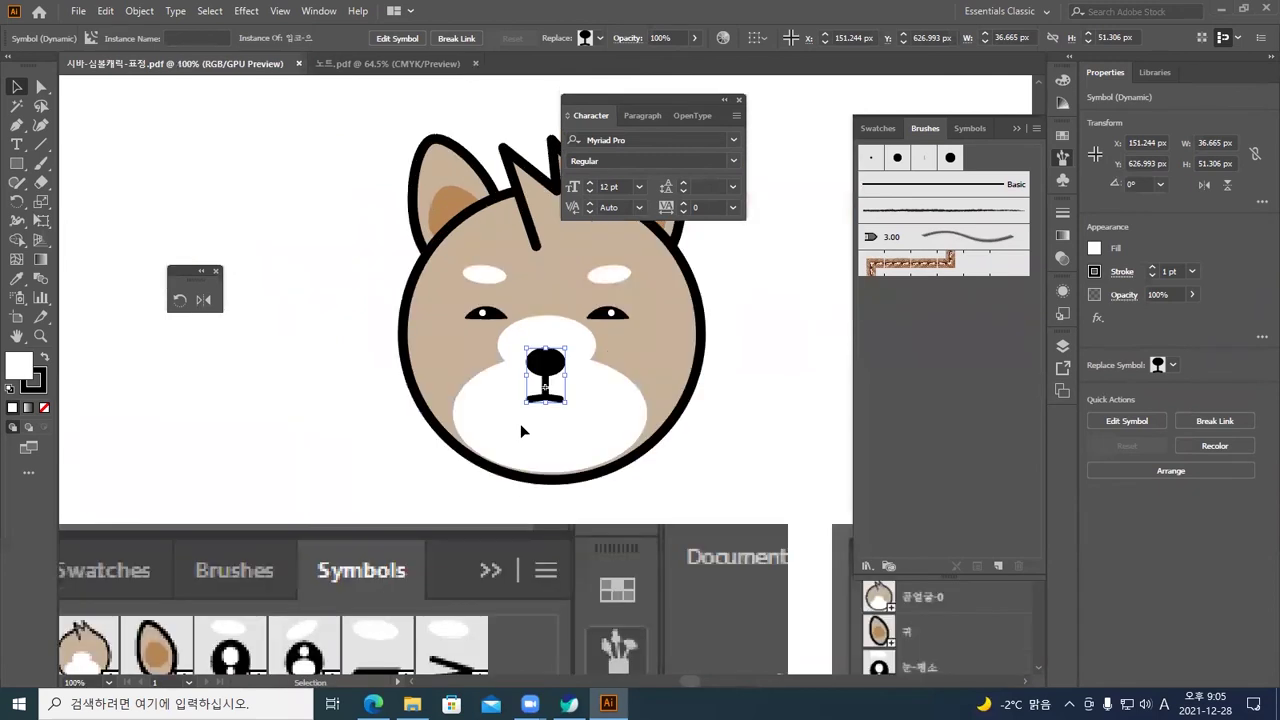
drag(543, 434, 471, 477)
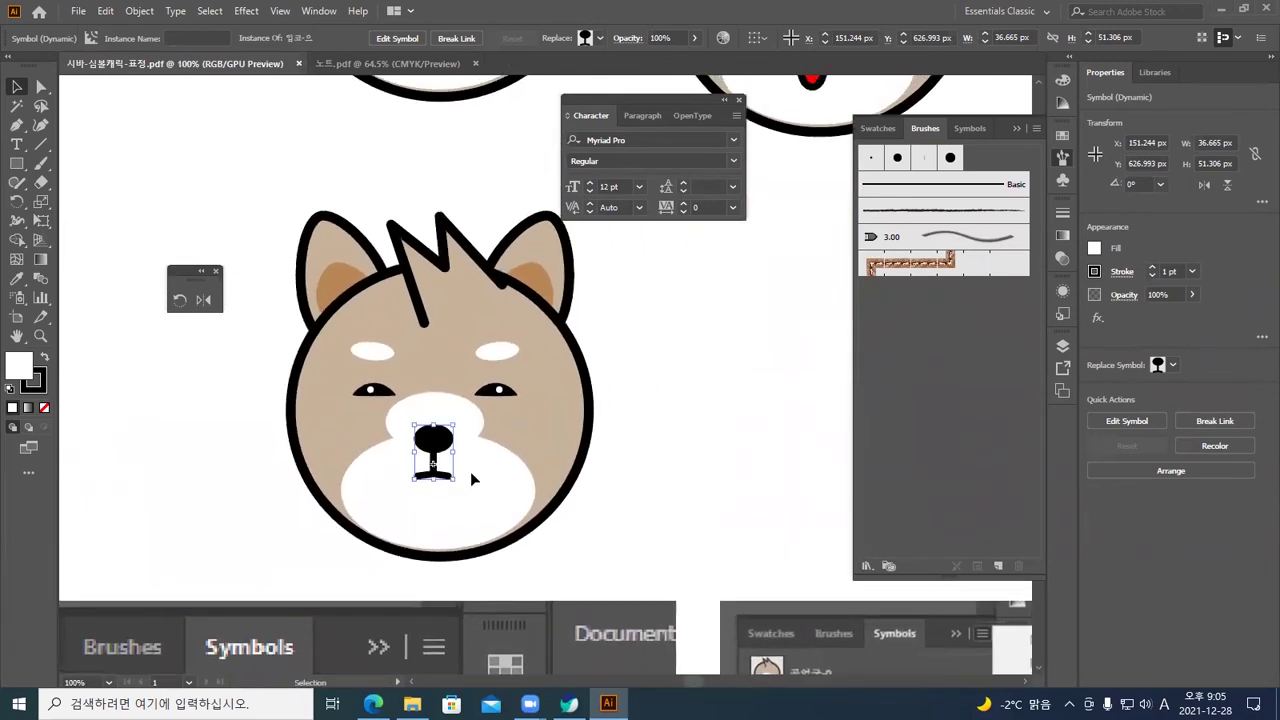
click(646, 473)
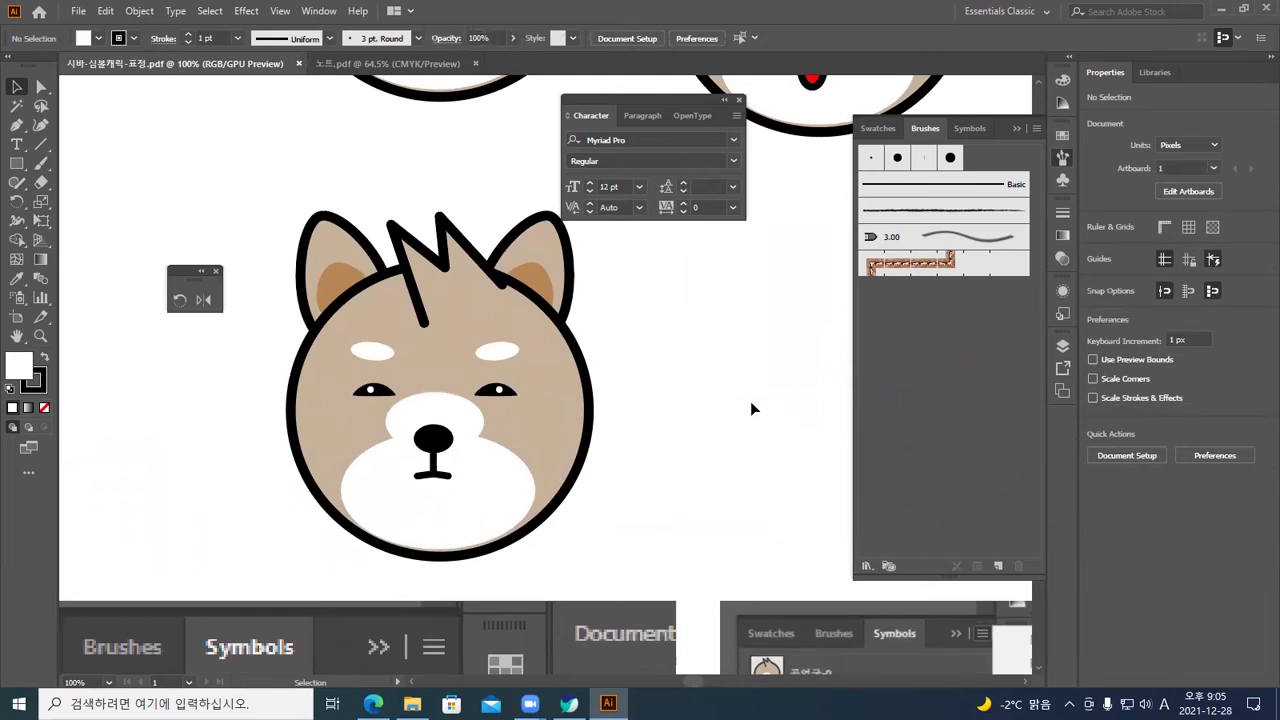
click(1063, 179)
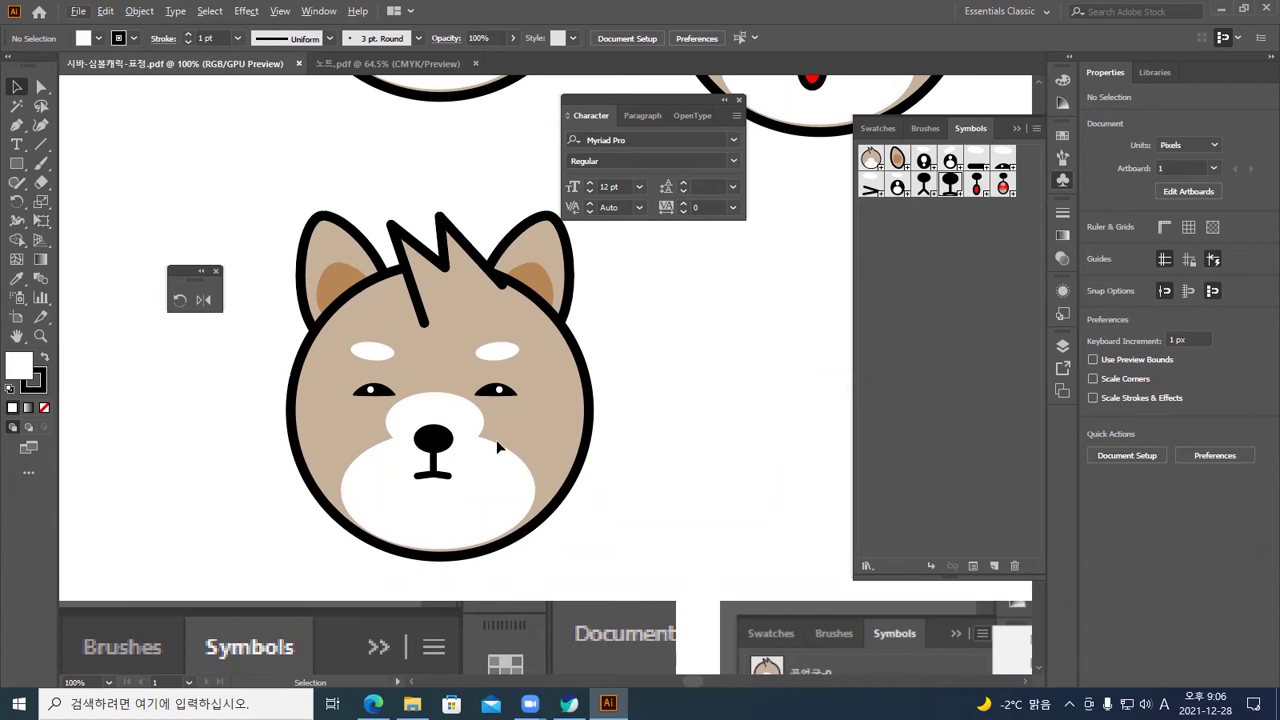
click(439, 450)
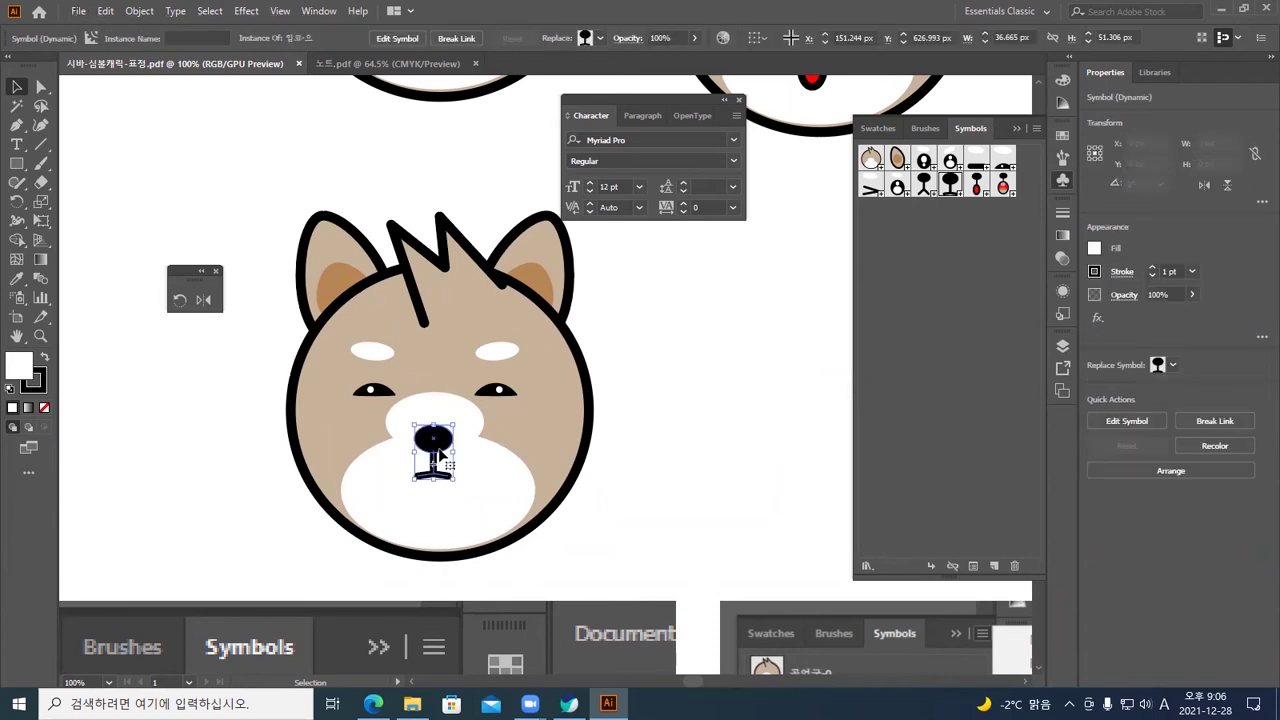
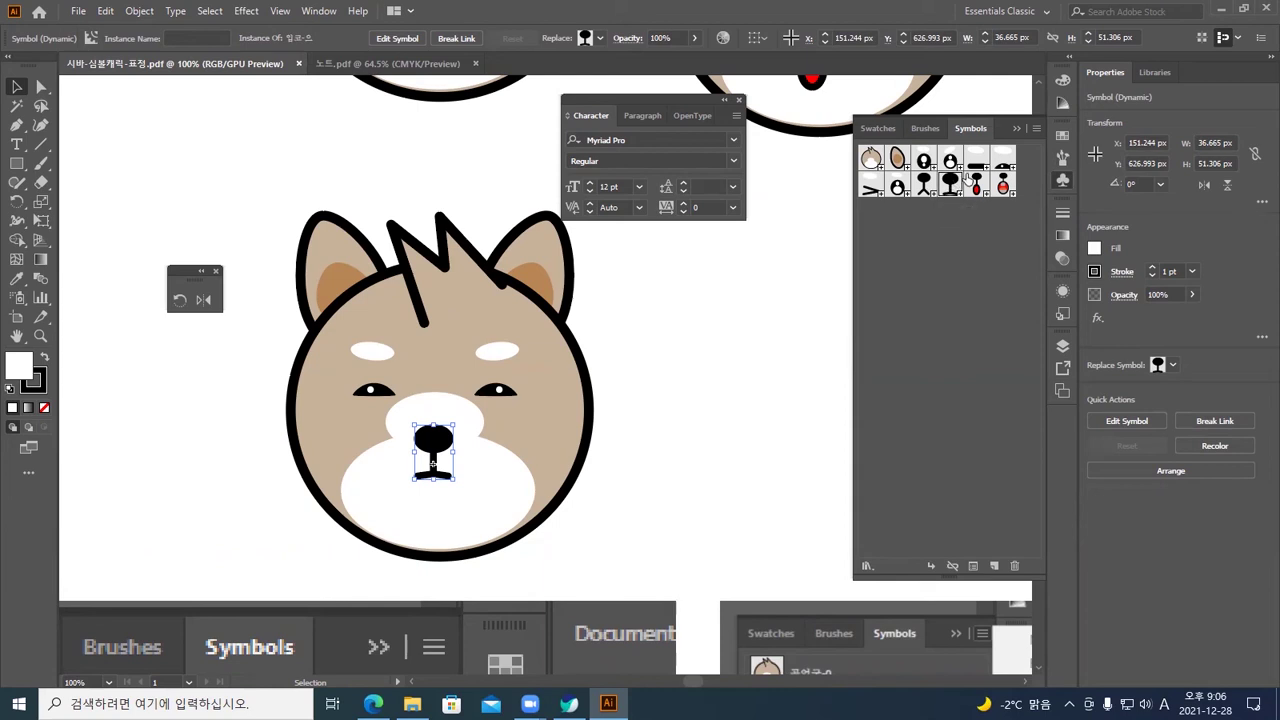
click(1036, 129)
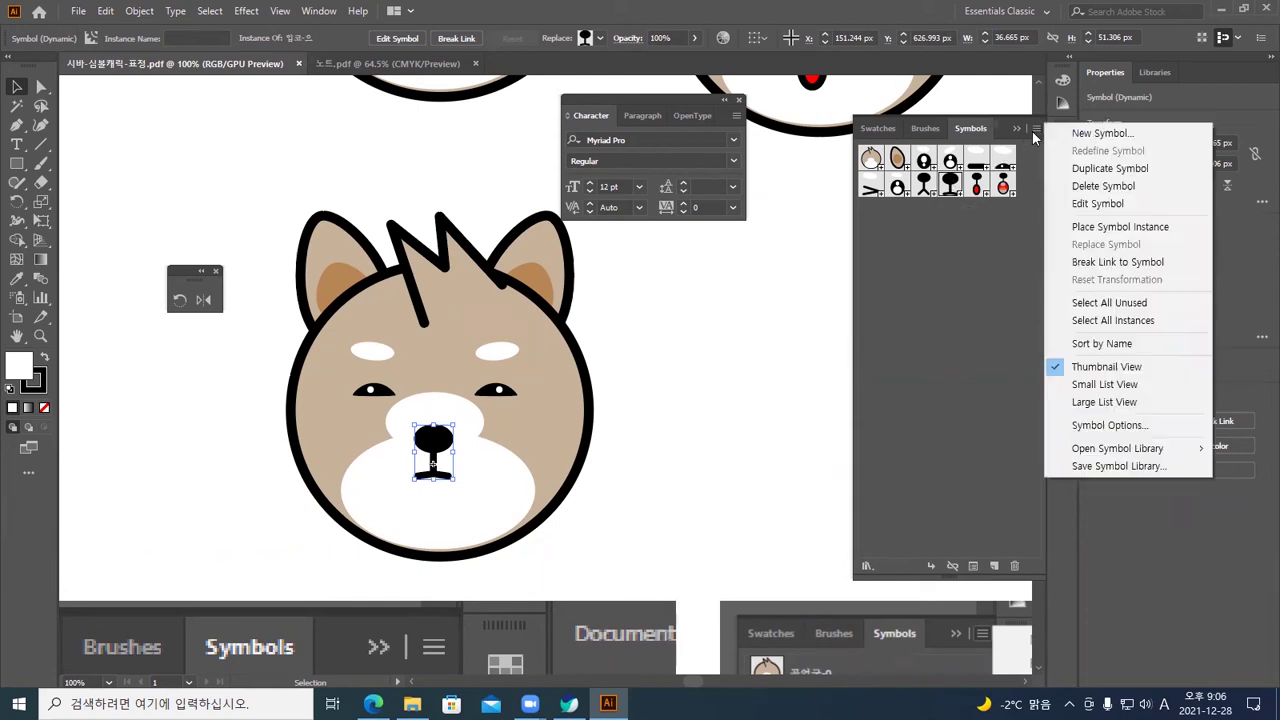
click(1102, 170)
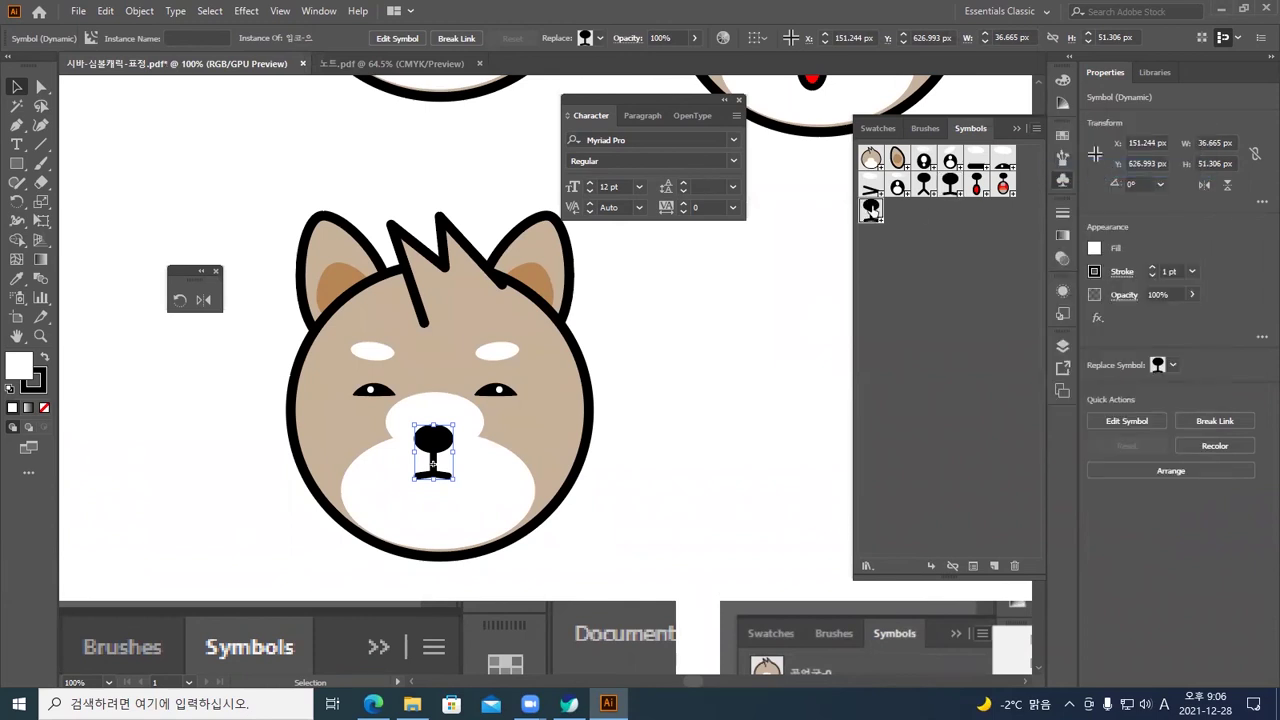
drag(871, 210, 961, 206)
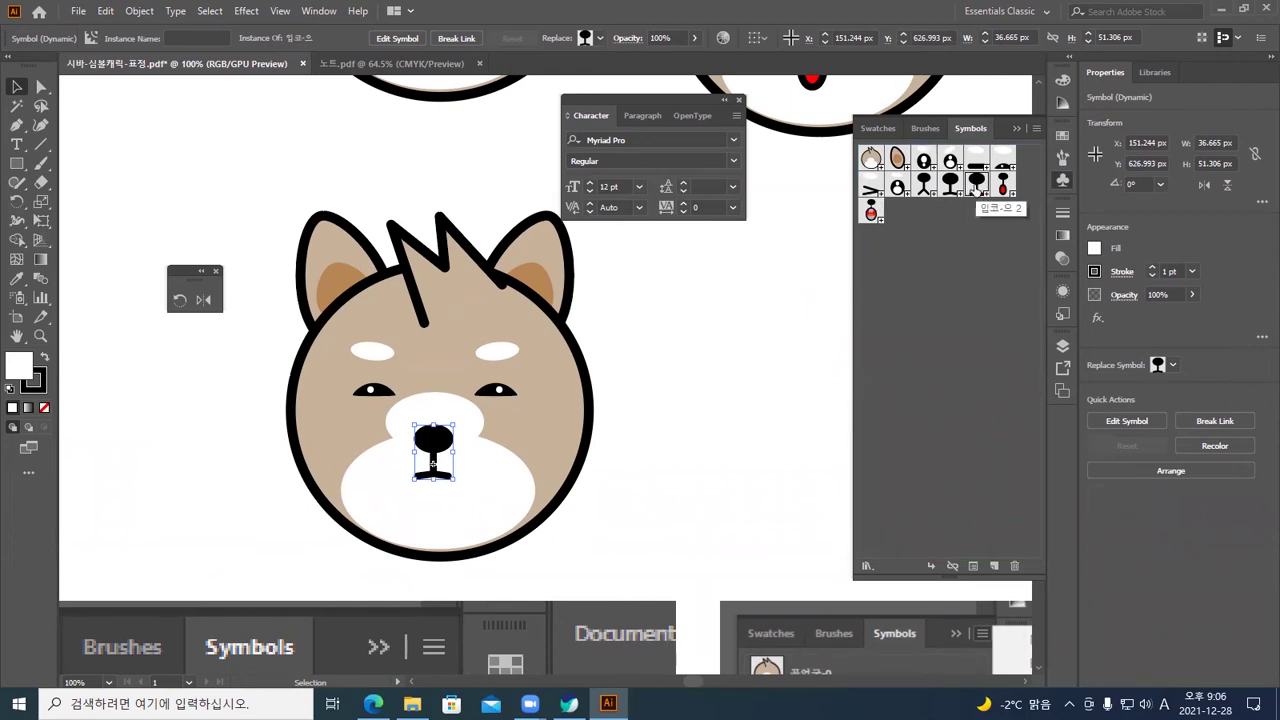
Rename the duplicated nose-and-mouth symbol as 입코-메롱
click(1036, 128)
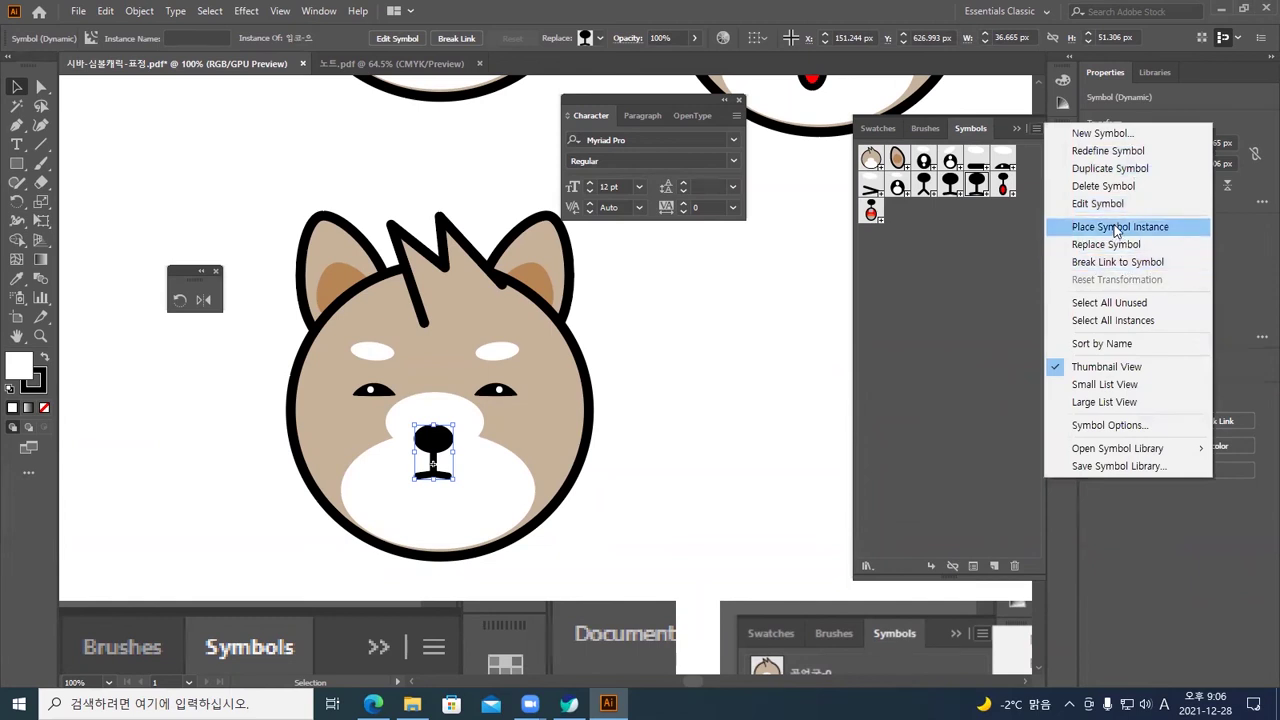
click(1110, 425)
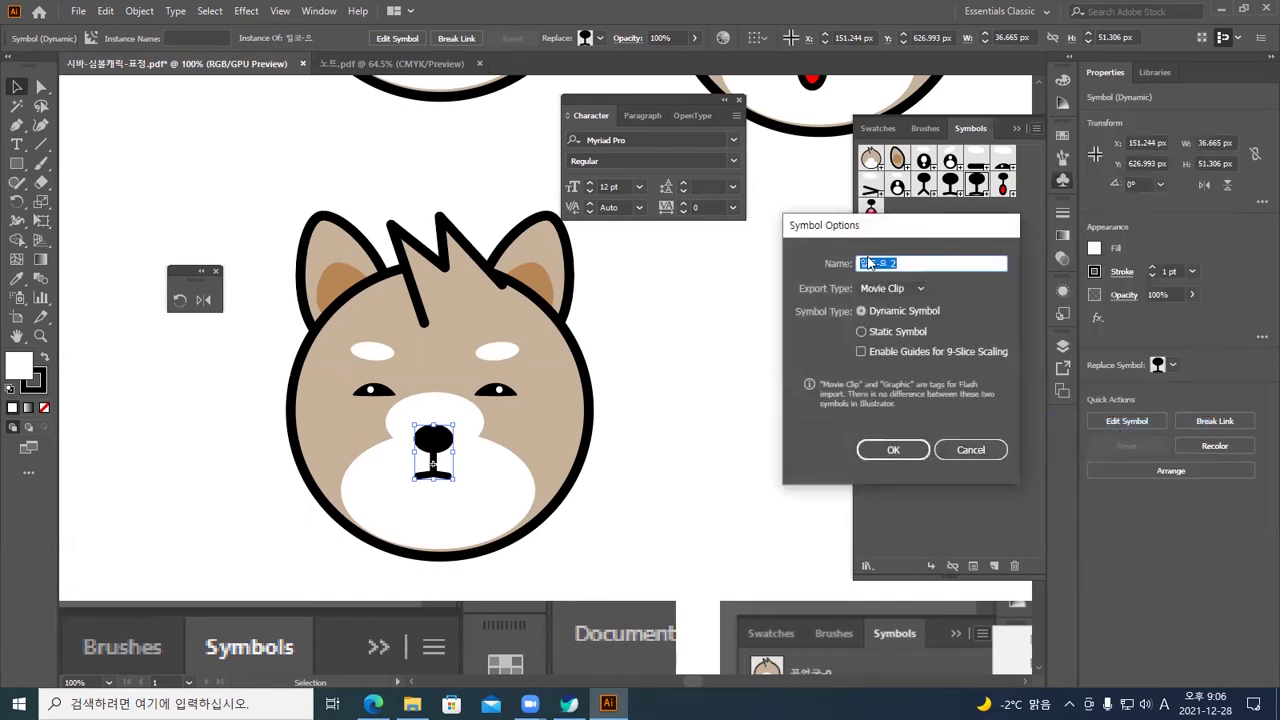
drag(878, 262, 936, 262)
text(ㅇ)
key(BackSpace)
key(BackSpace)
text(ㅁ)
key(Return)
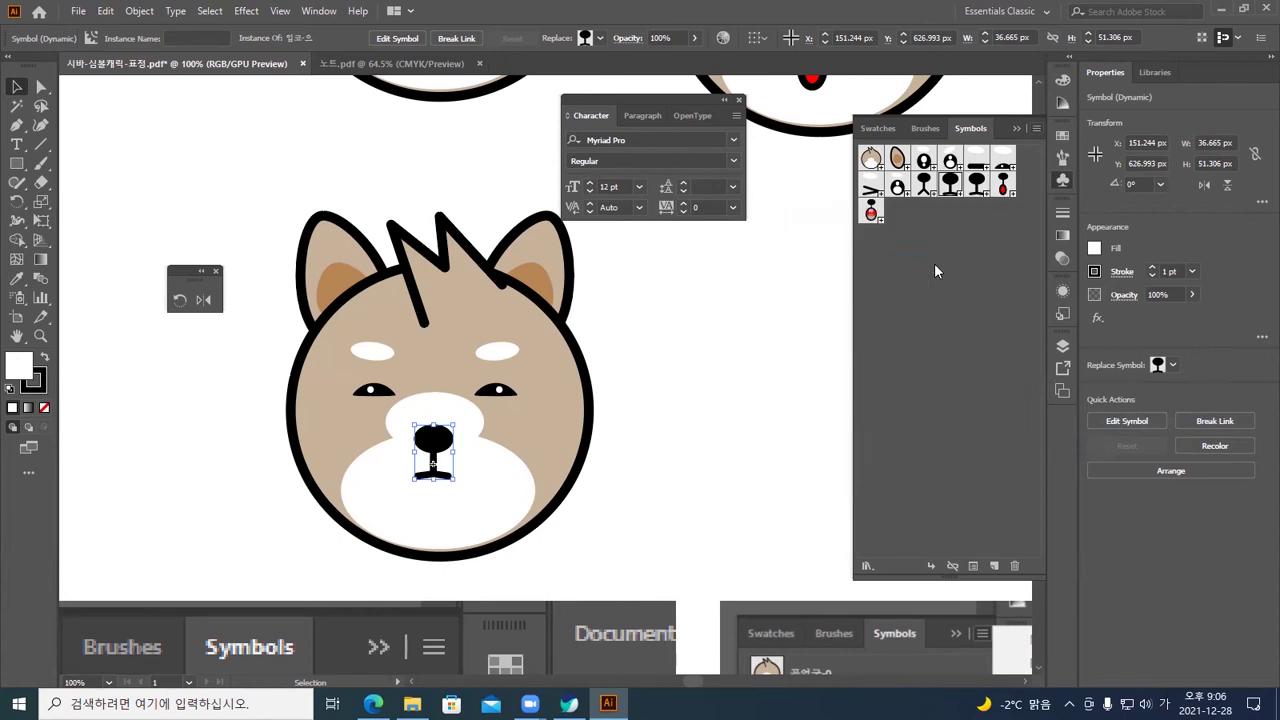
click(801, 328)
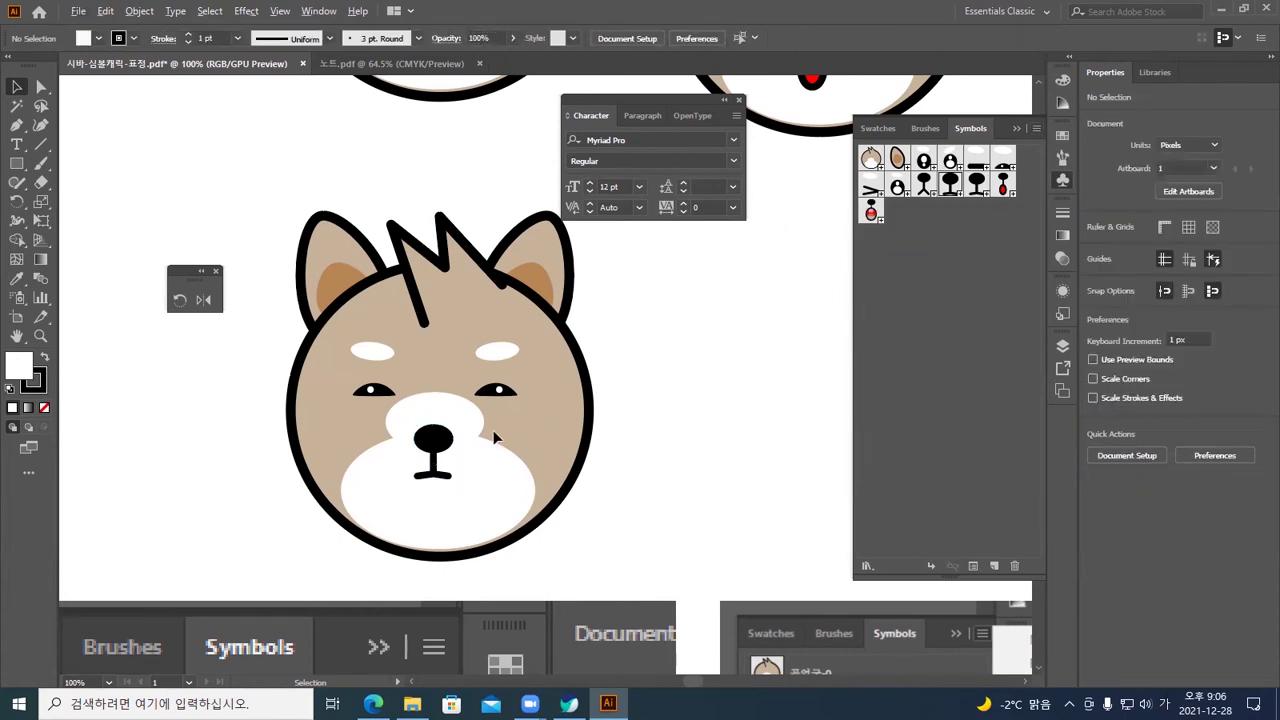
Replace the nose-and-mouth instance on the new dog's face with the 입코-메롱 symbol
click(440, 445)
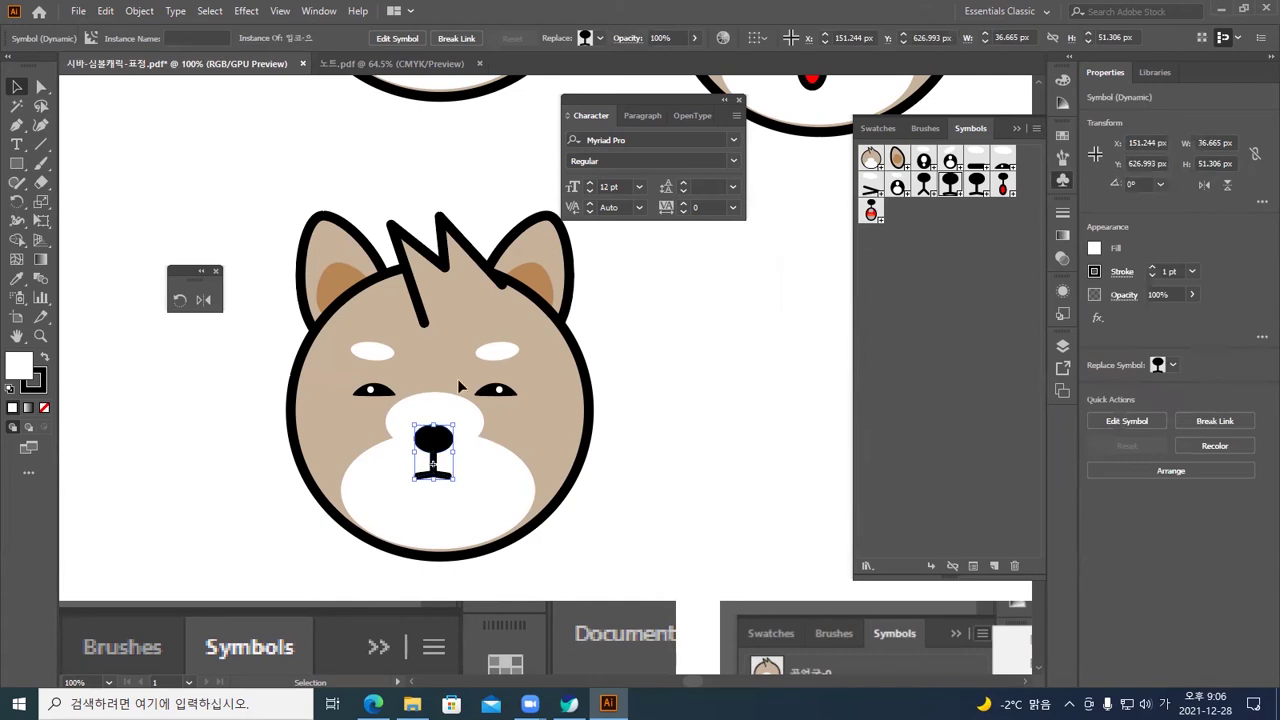
click(600, 38)
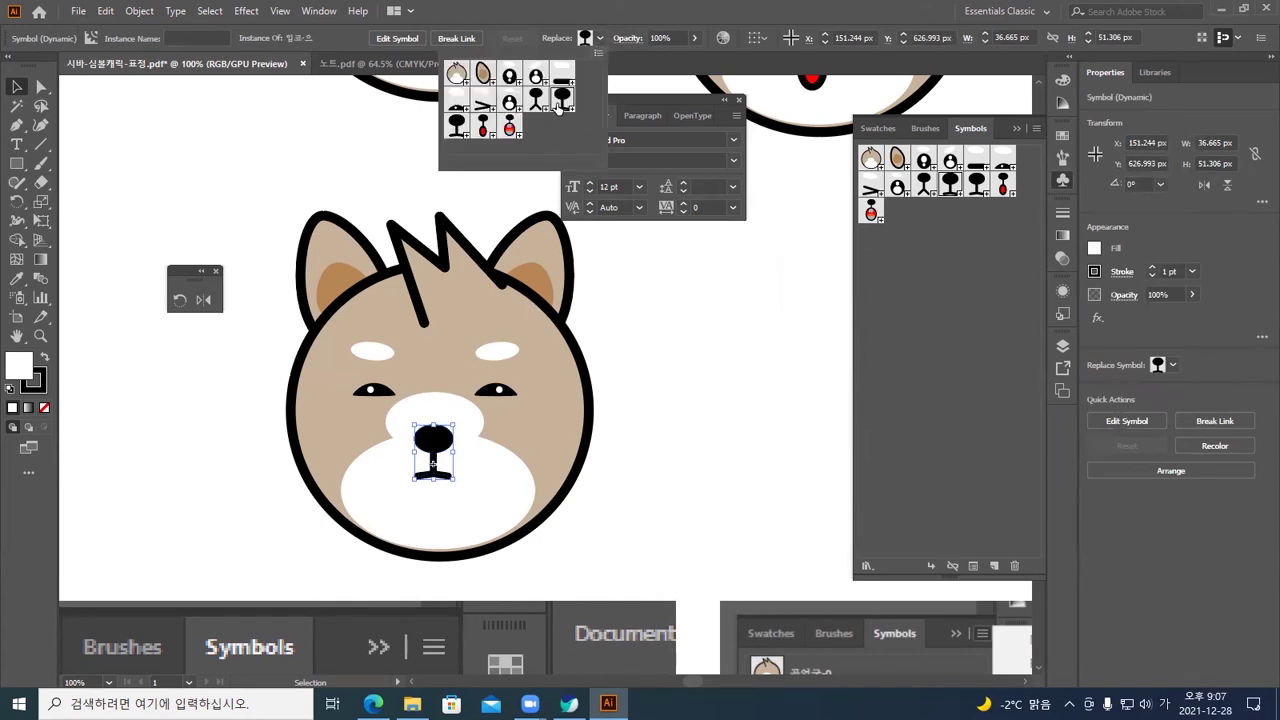
click(458, 124)
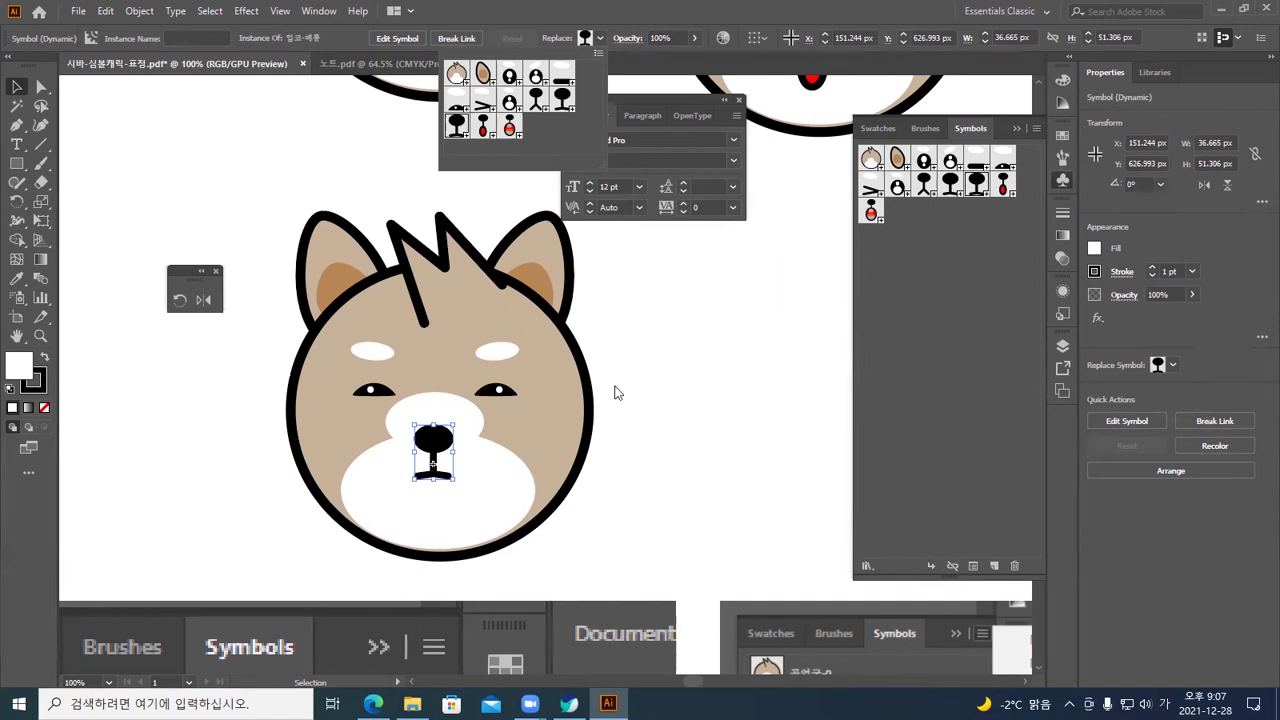
click(746, 446)
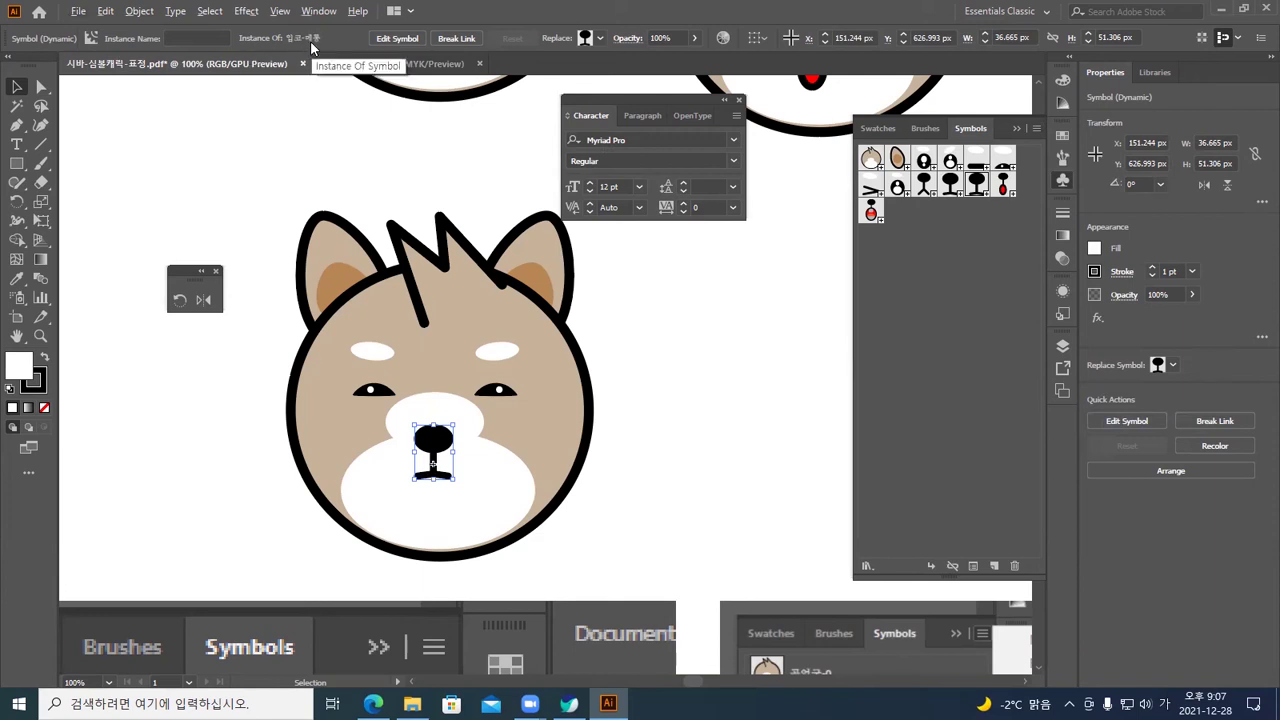
click(643, 338)
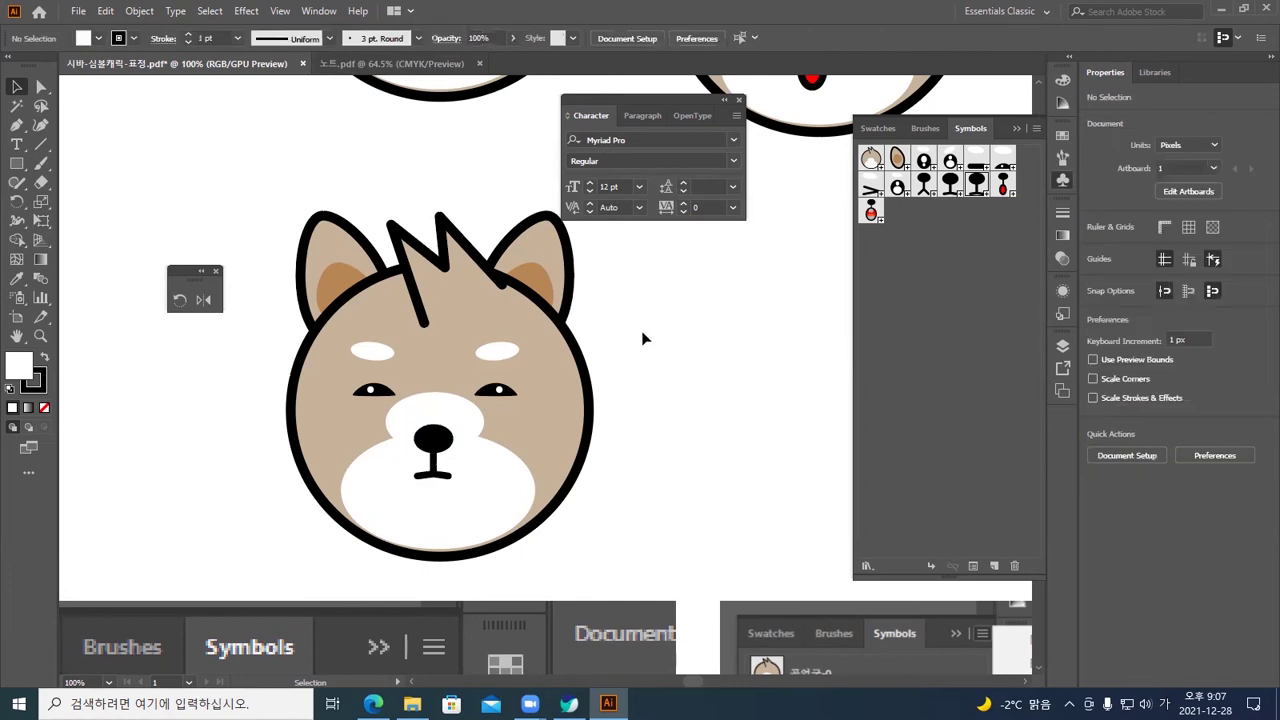
click(433, 442)
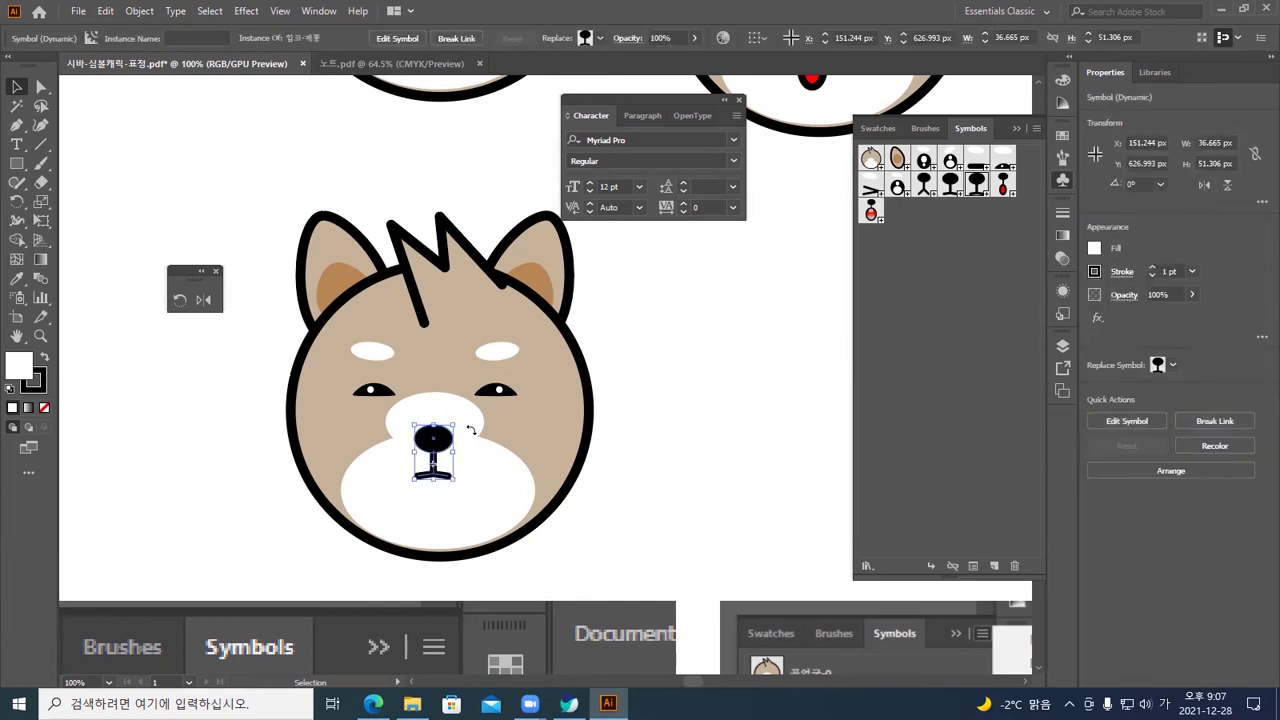
double_click(973, 184)
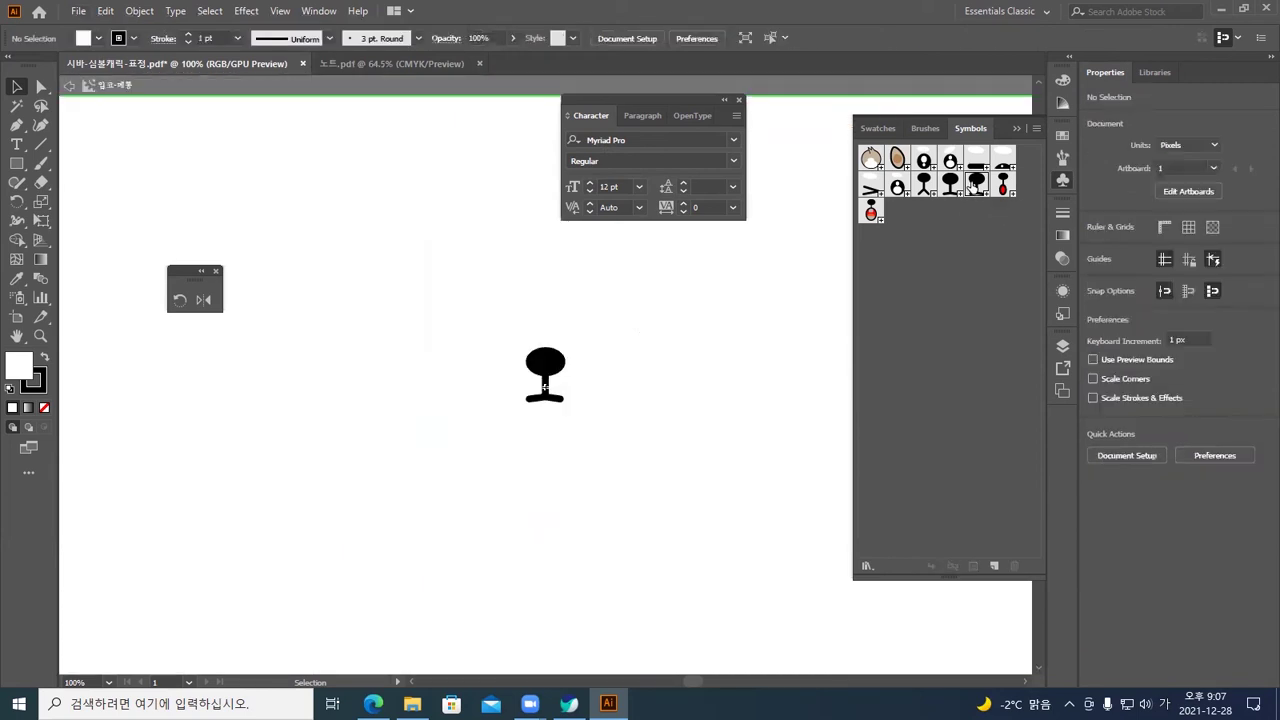
double_click(690, 372)
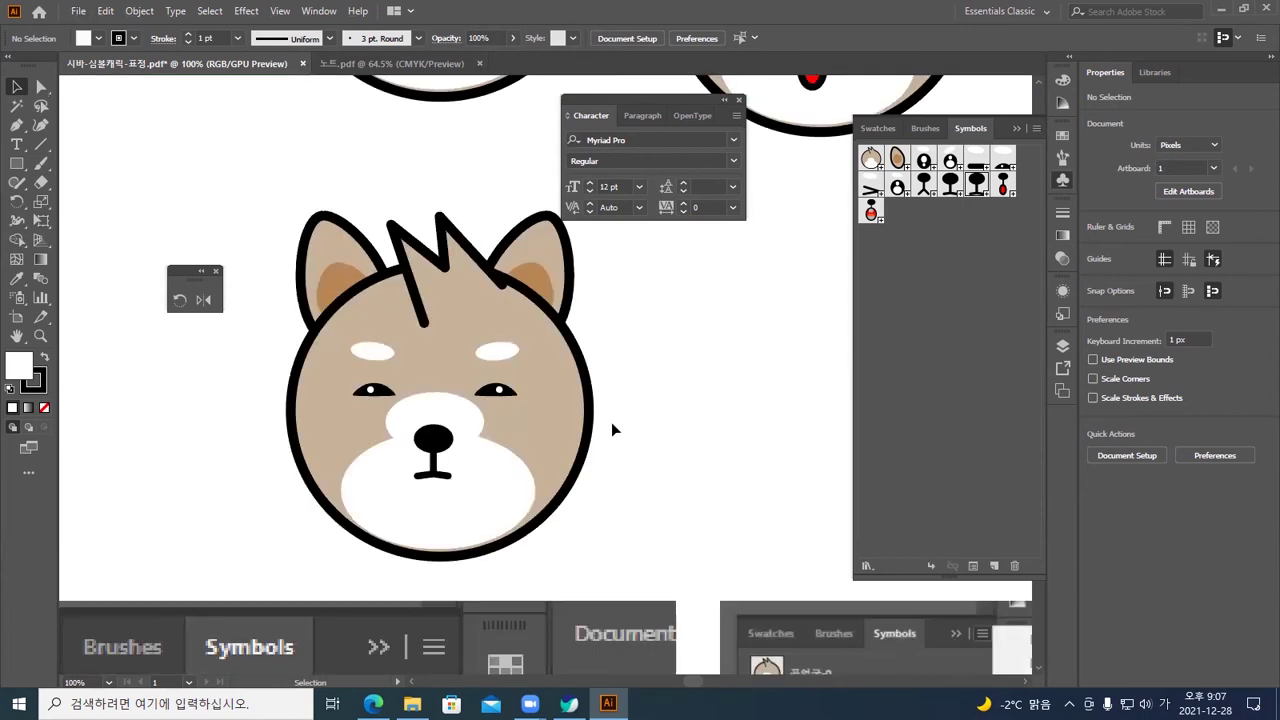
Open the 입코-메롱 symbol for editing in place on the dog's face
click(436, 443)
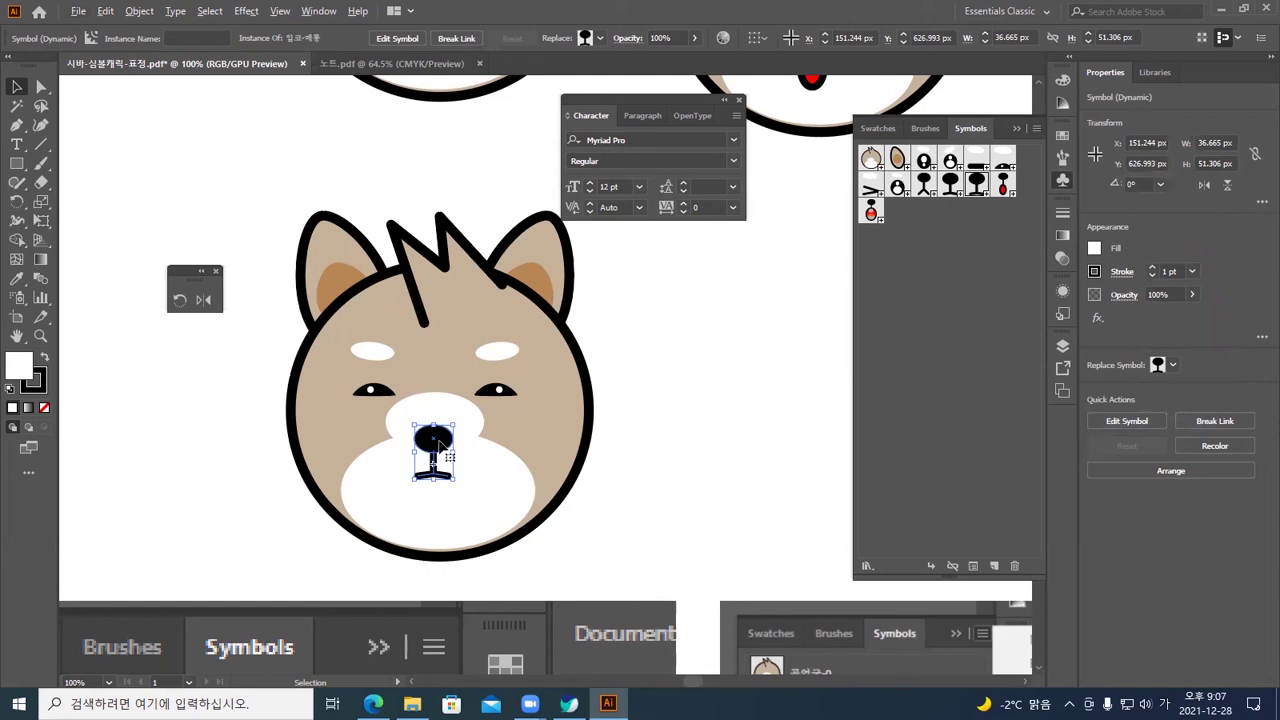
double_click(440, 444)
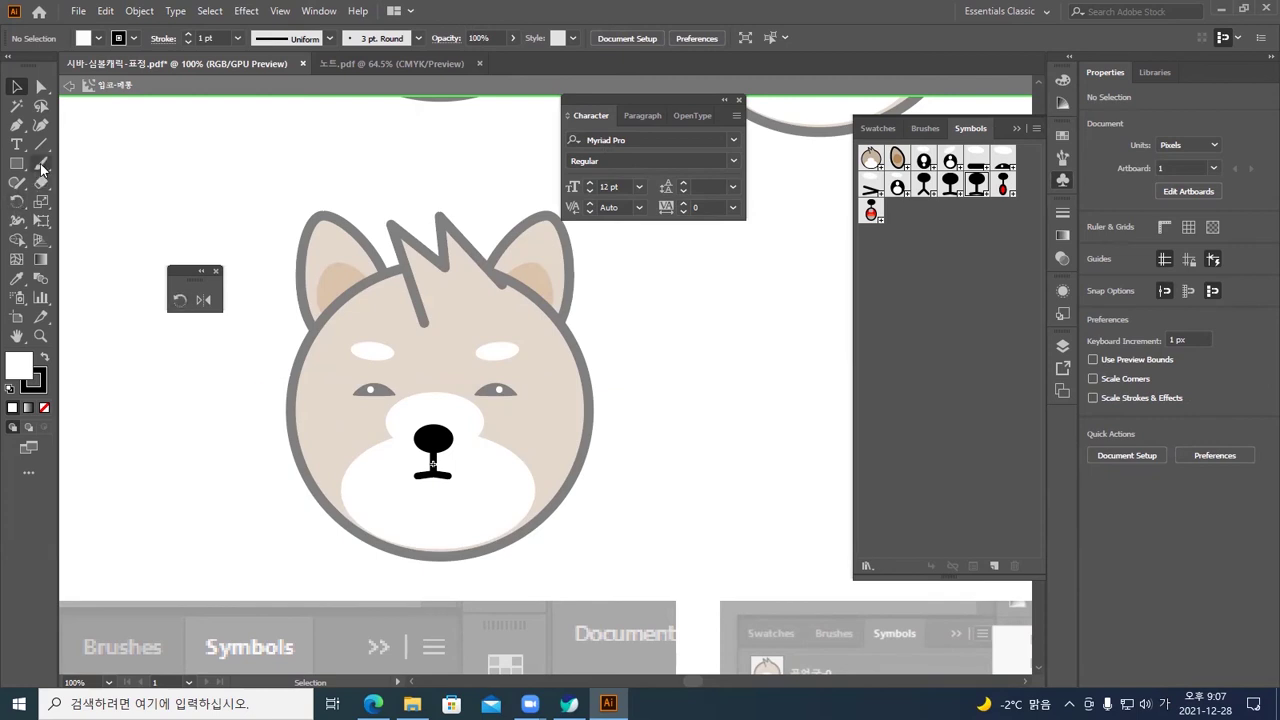
click(41, 87)
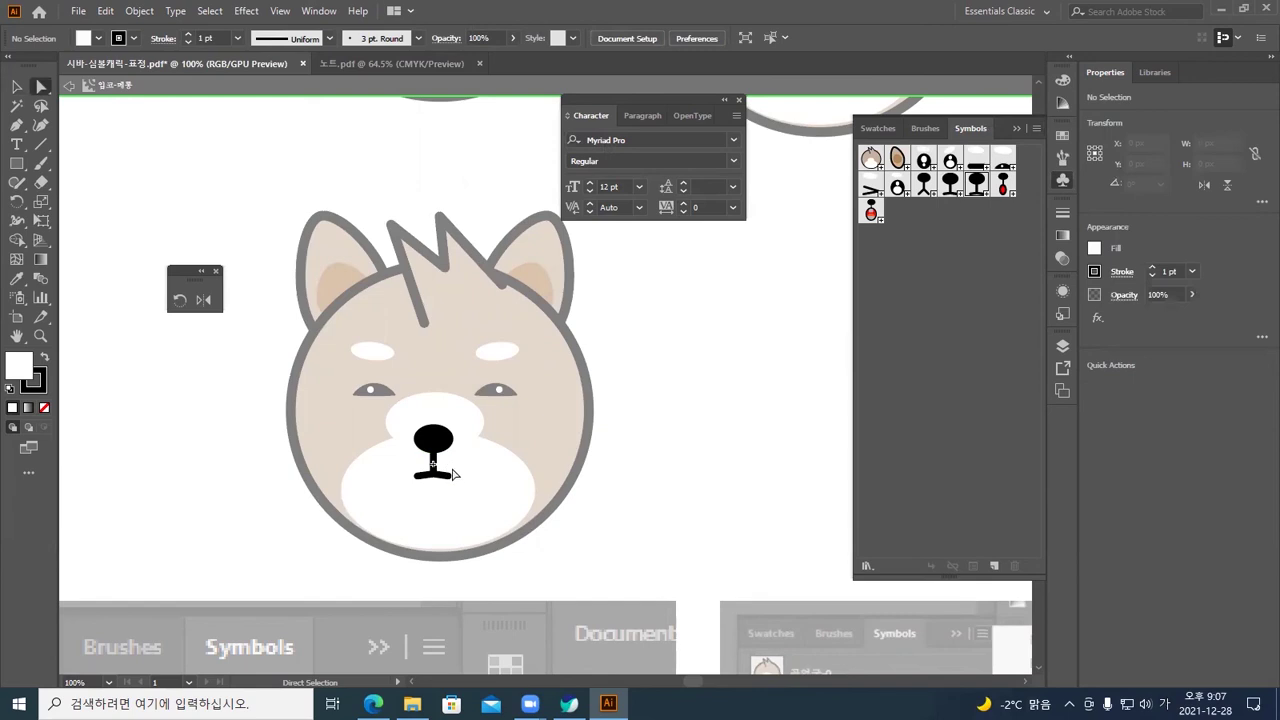
drag(460, 488, 422, 490)
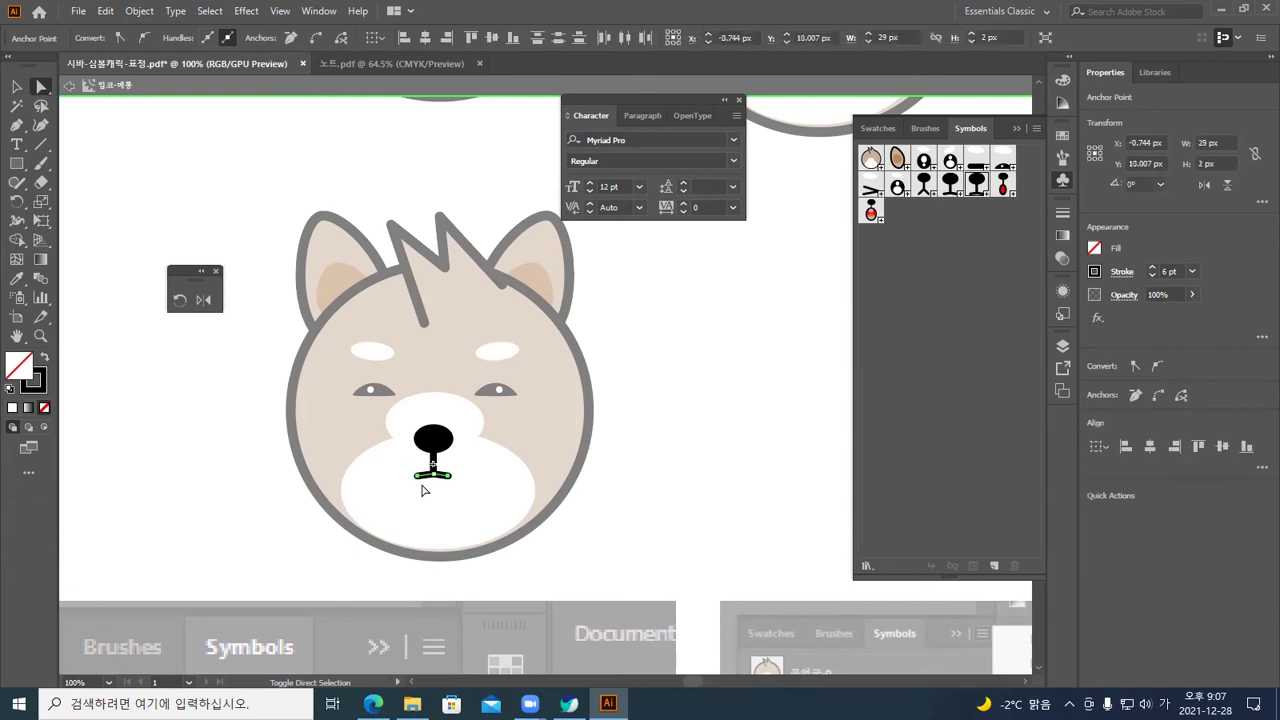
click(470, 514)
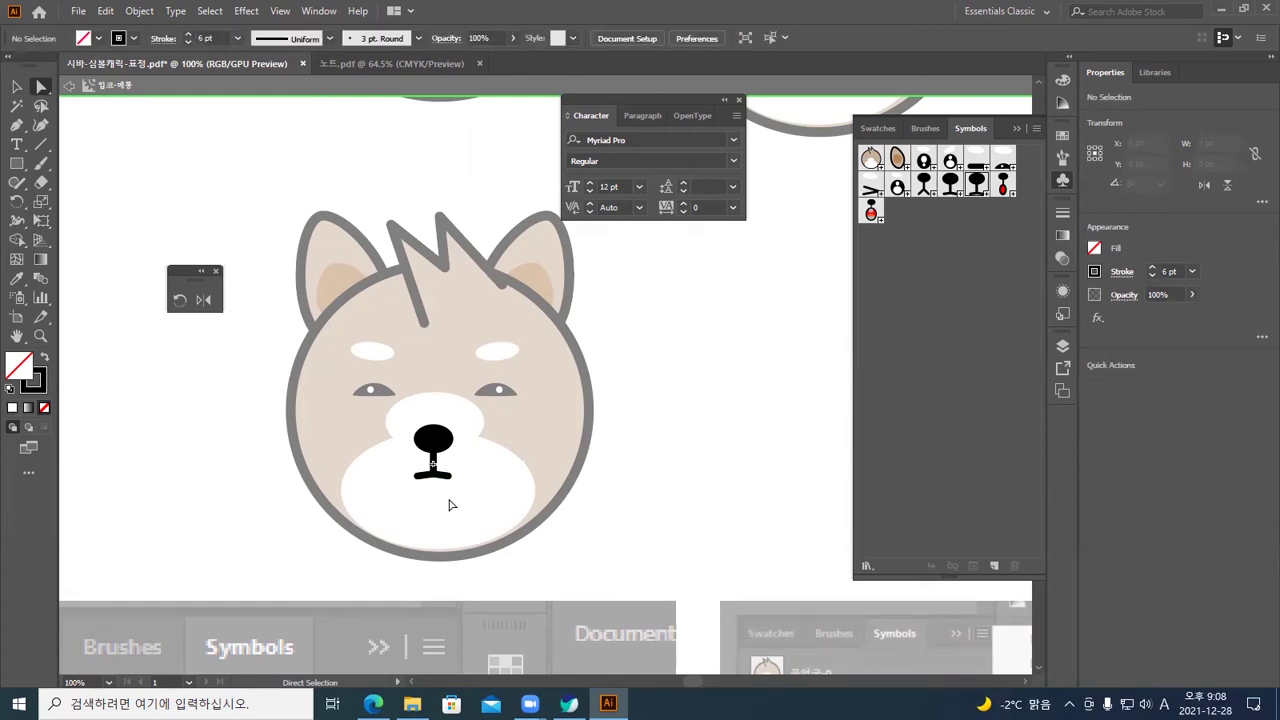
Widen the mouth line to about 48 px and lower its two end points until the line is 6 px high
click(451, 480)
click(455, 485)
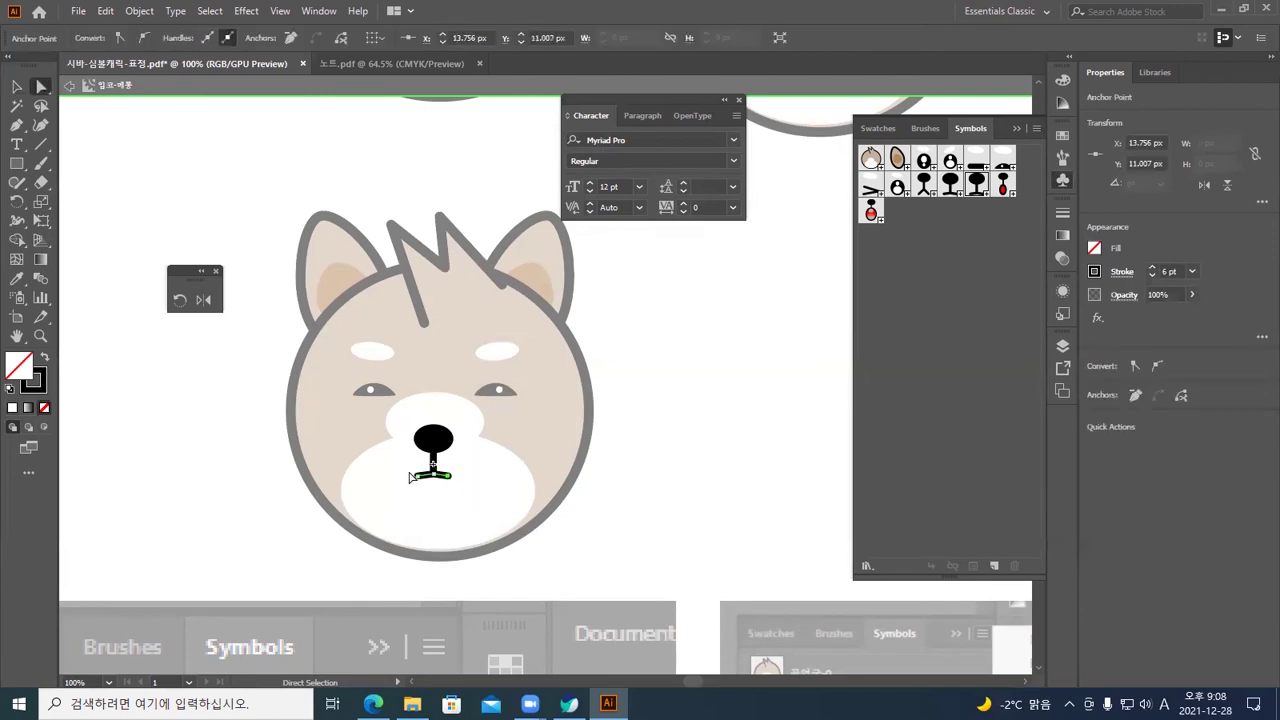
drag(425, 486, 457, 511)
key(s)
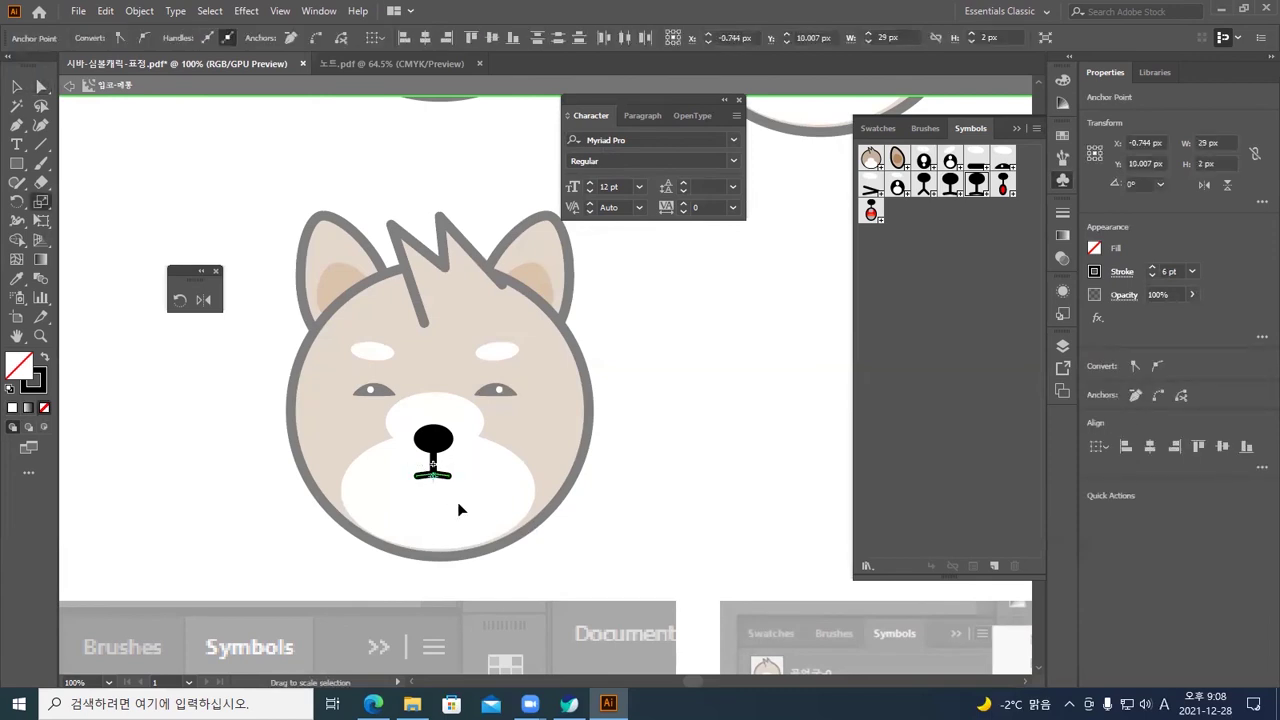
drag(472, 502, 472, 502)
key(Down)
key(Down)
key(Down)
key(v)
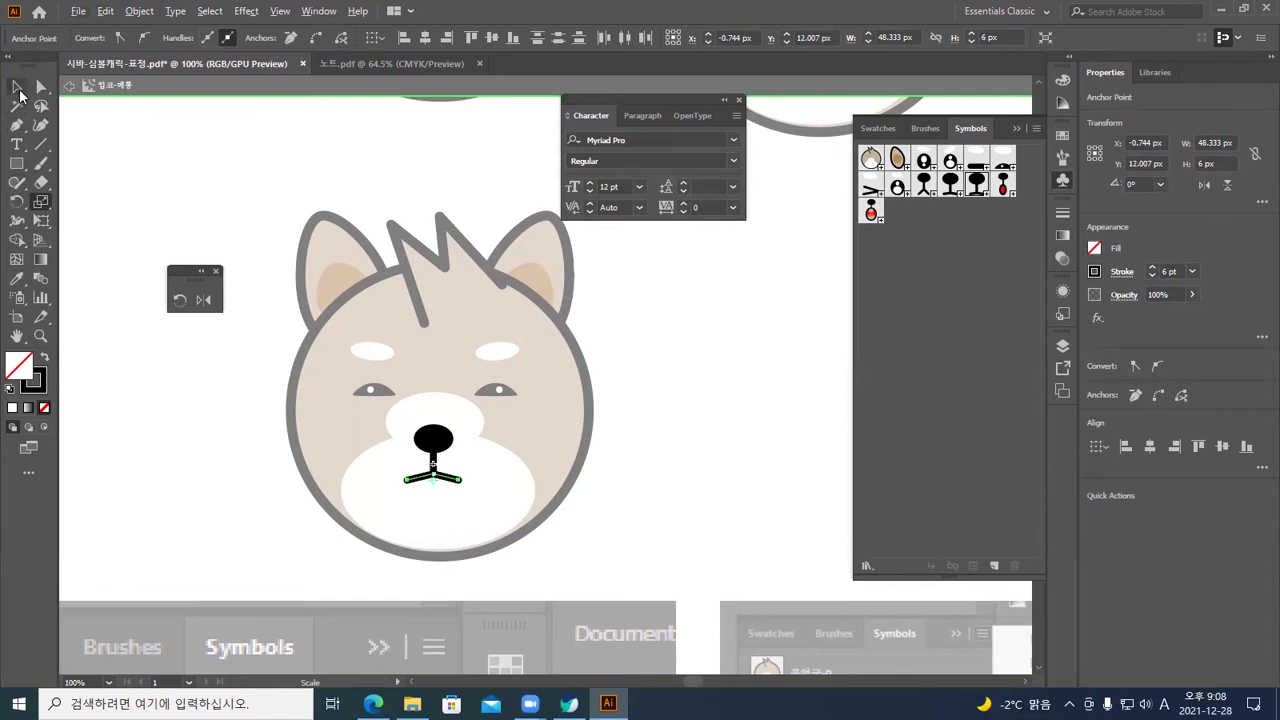
click(617, 403)
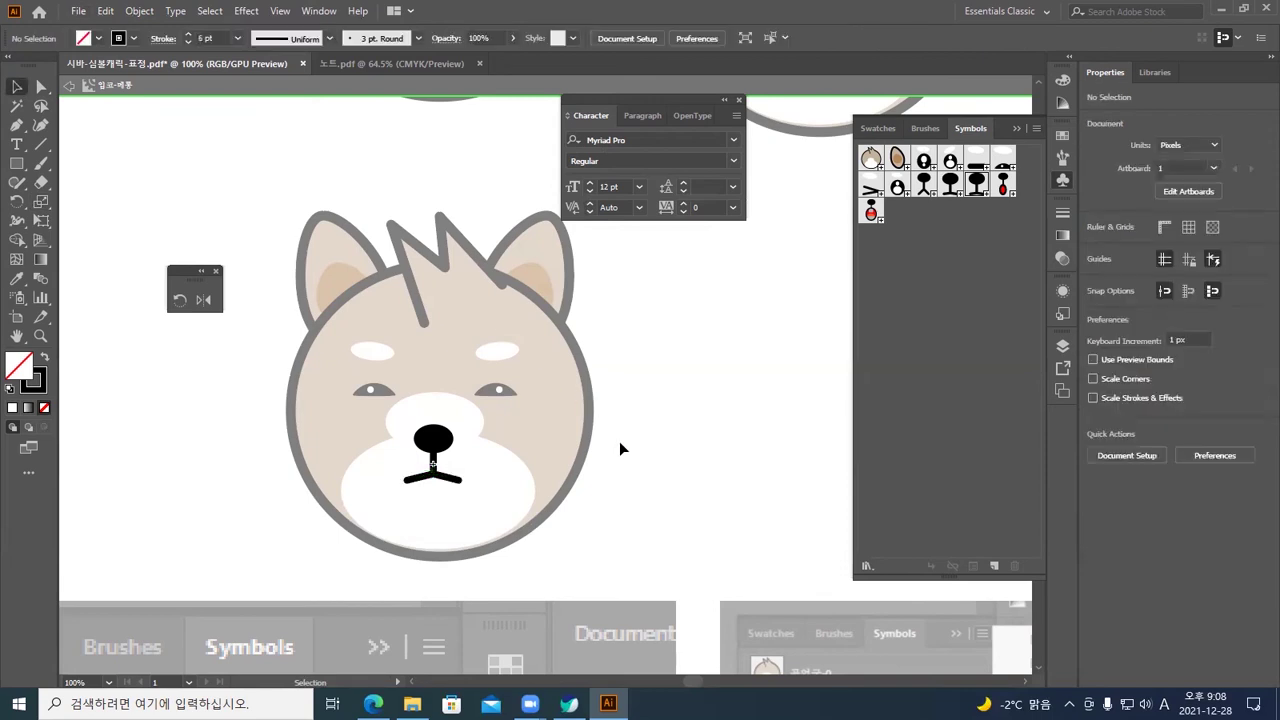
Narrow the mouth line to about 42 px and raise its end points until the line is 4 px high
drag(590, 460, 672, 368)
key(ctrl+equal)
key(ctrl+equal)
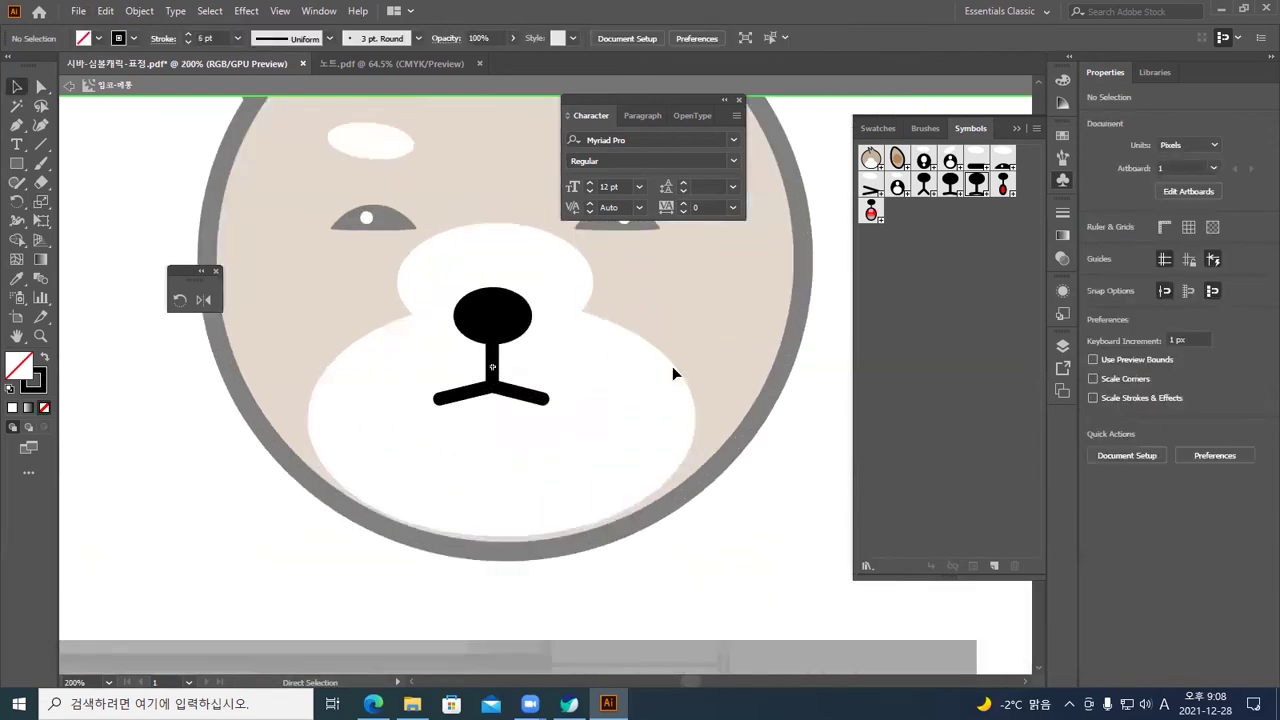
key(a)
click(450, 395)
click(533, 392)
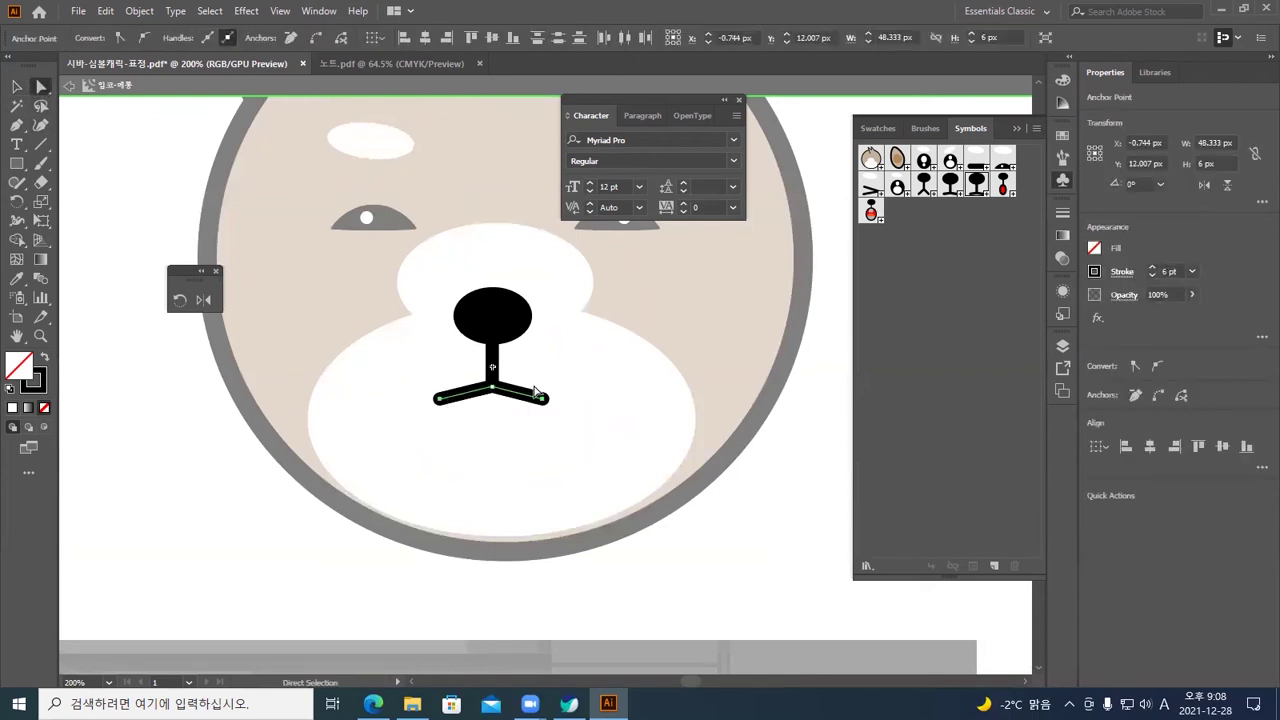
key(s)
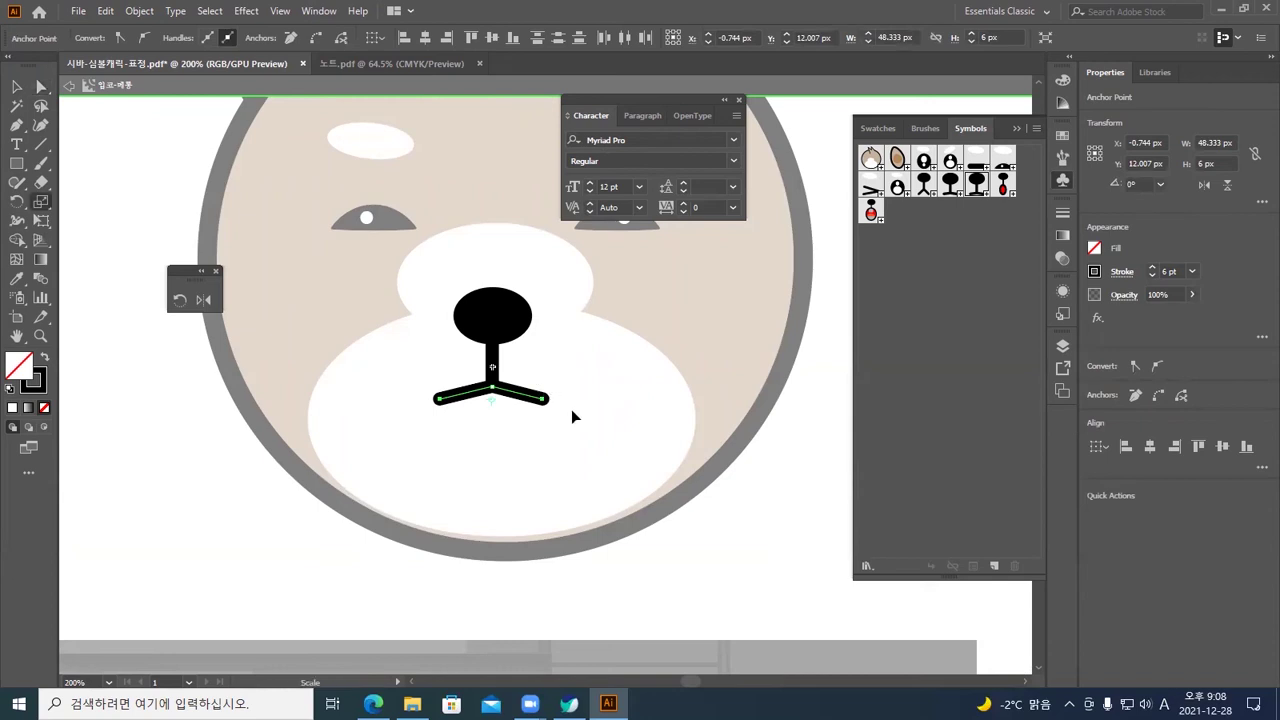
drag(564, 411, 540, 411)
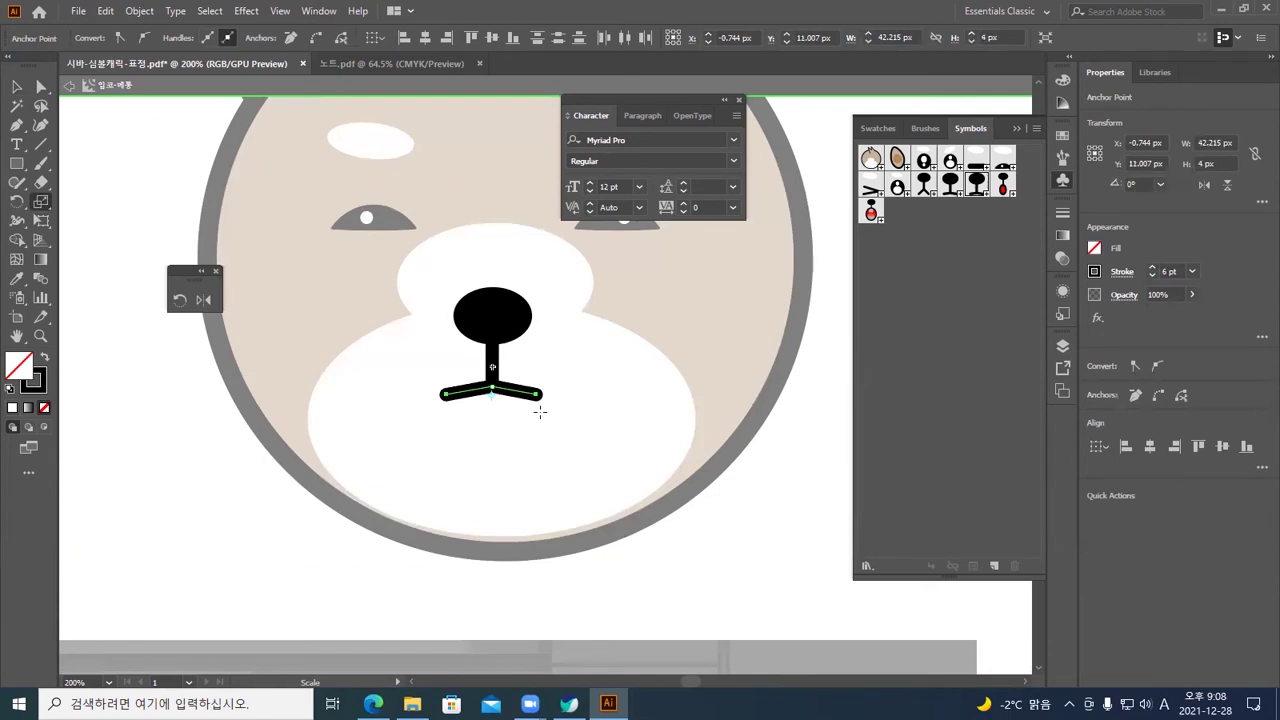
key(a)
click(568, 412)
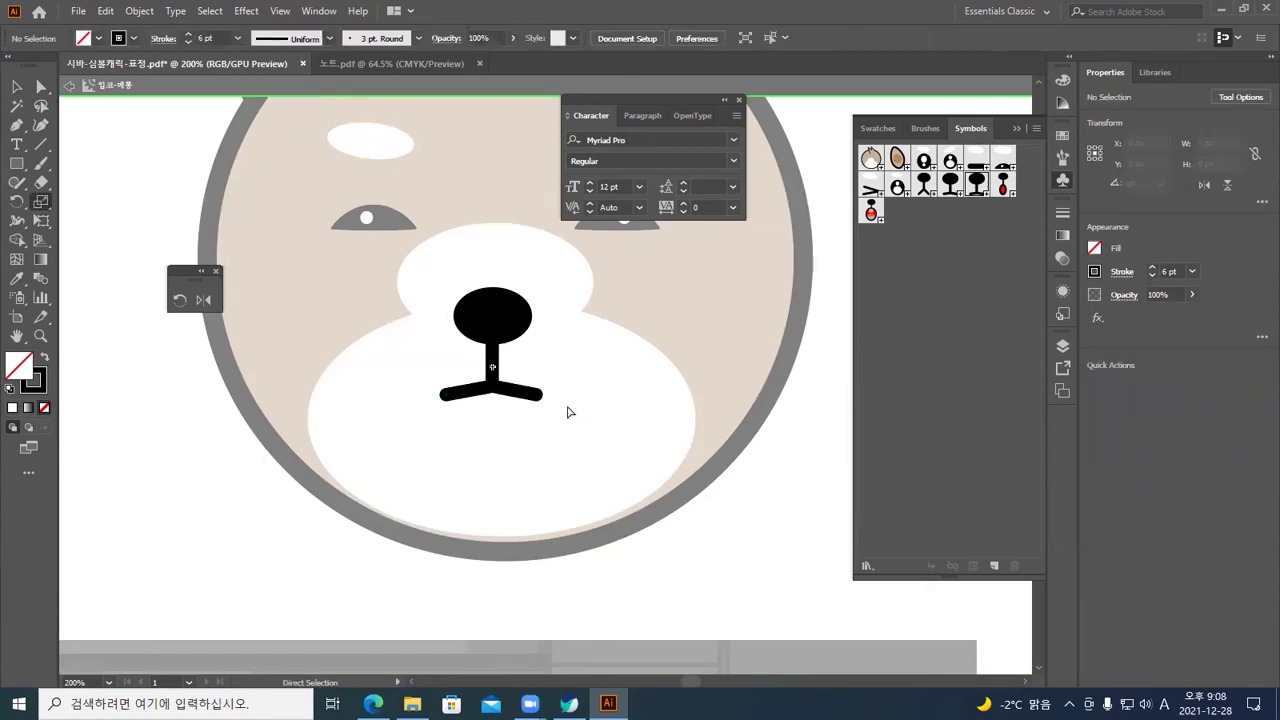
Draw a rectangle about 24 px wide and 49 px high below the nose, centred across the mouth line
key(ctrl+plus)
key(s)
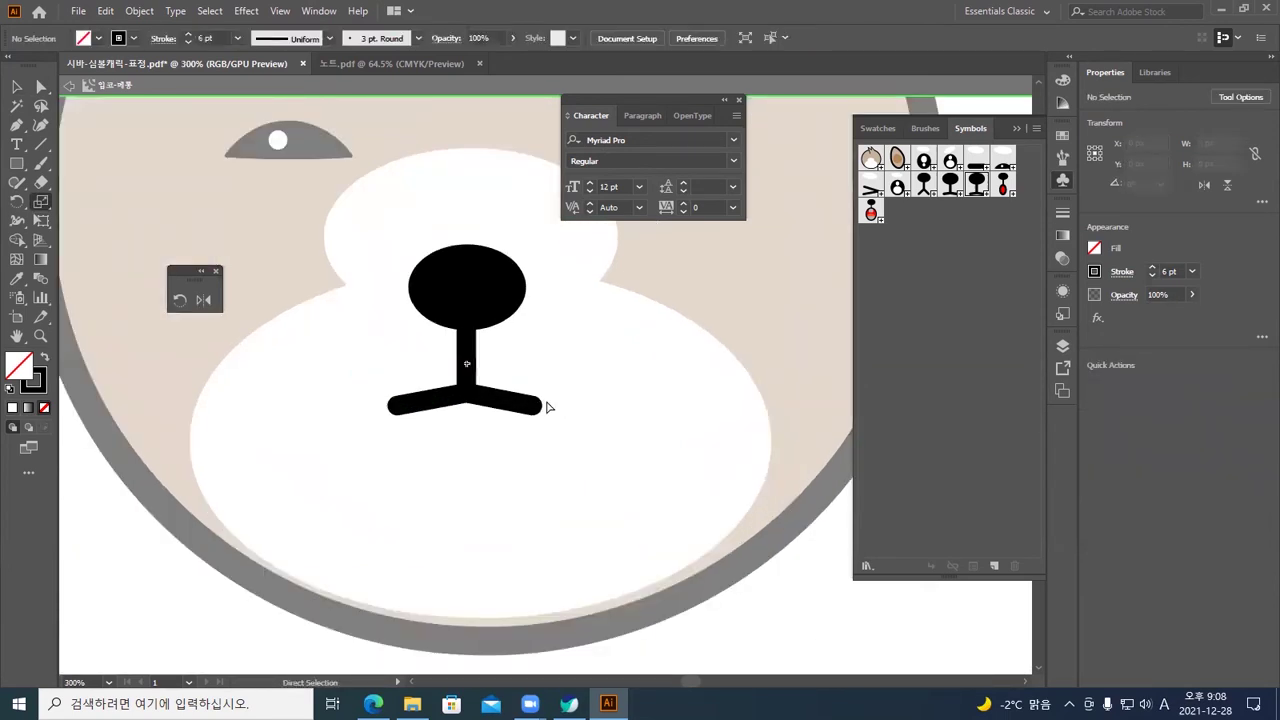
ctrl+click(544, 402)
key(a)
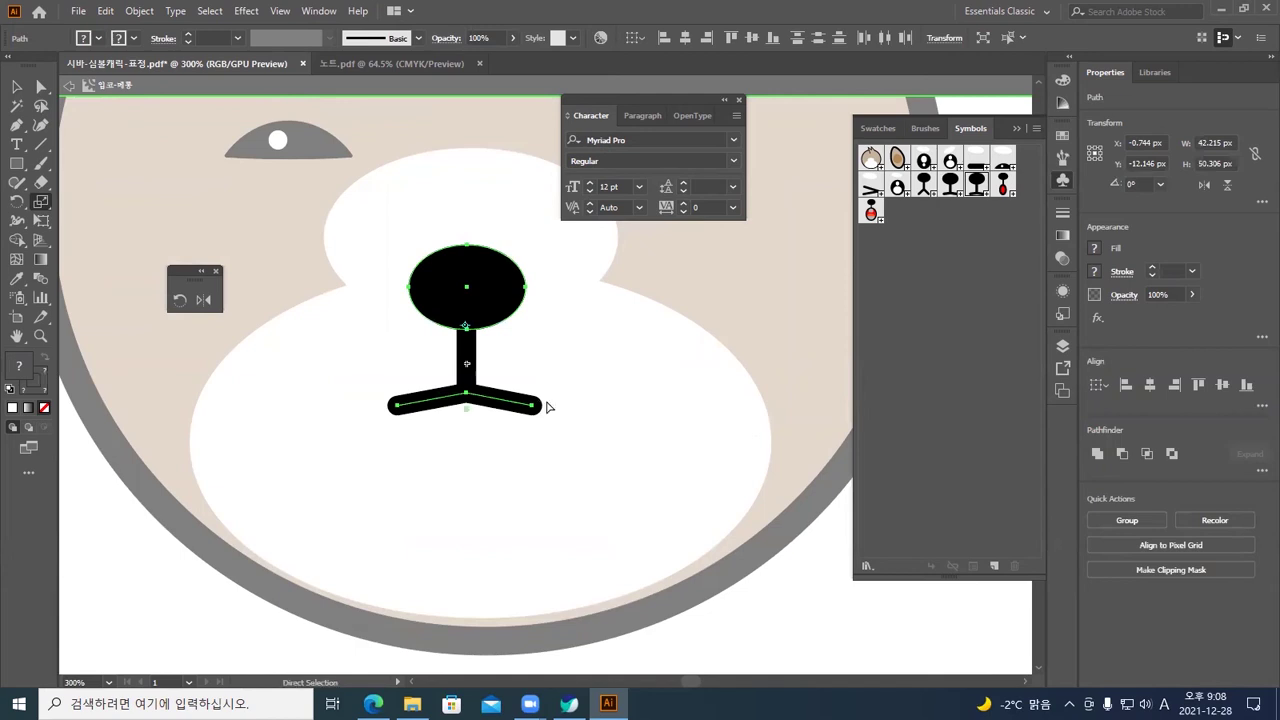
key(ctrl+shift+a)
key(s)
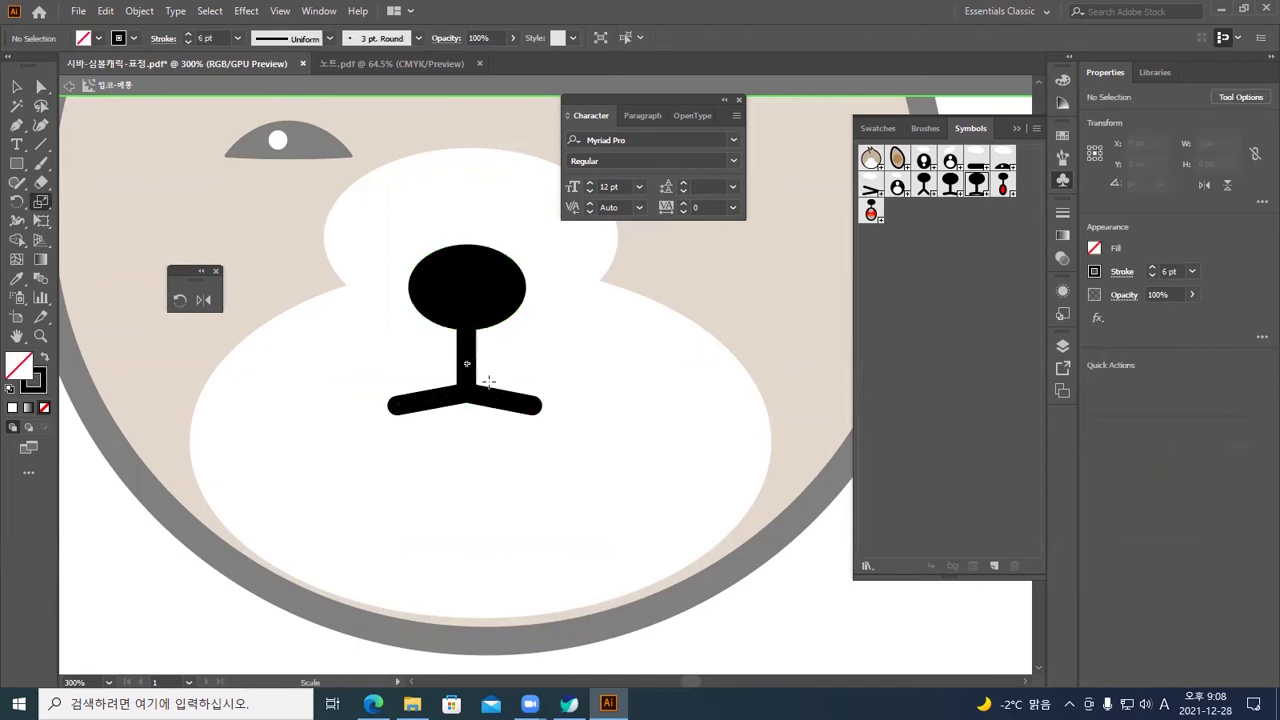
click(15, 164)
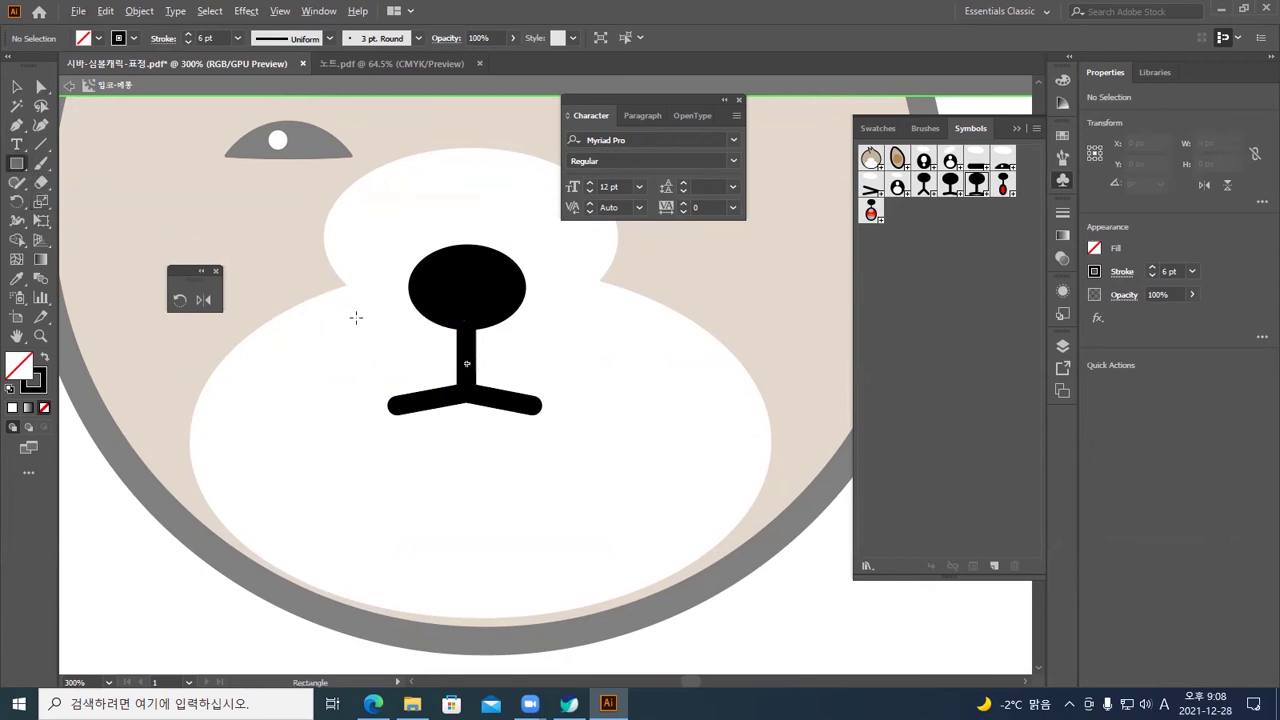
drag(428, 368, 505, 524)
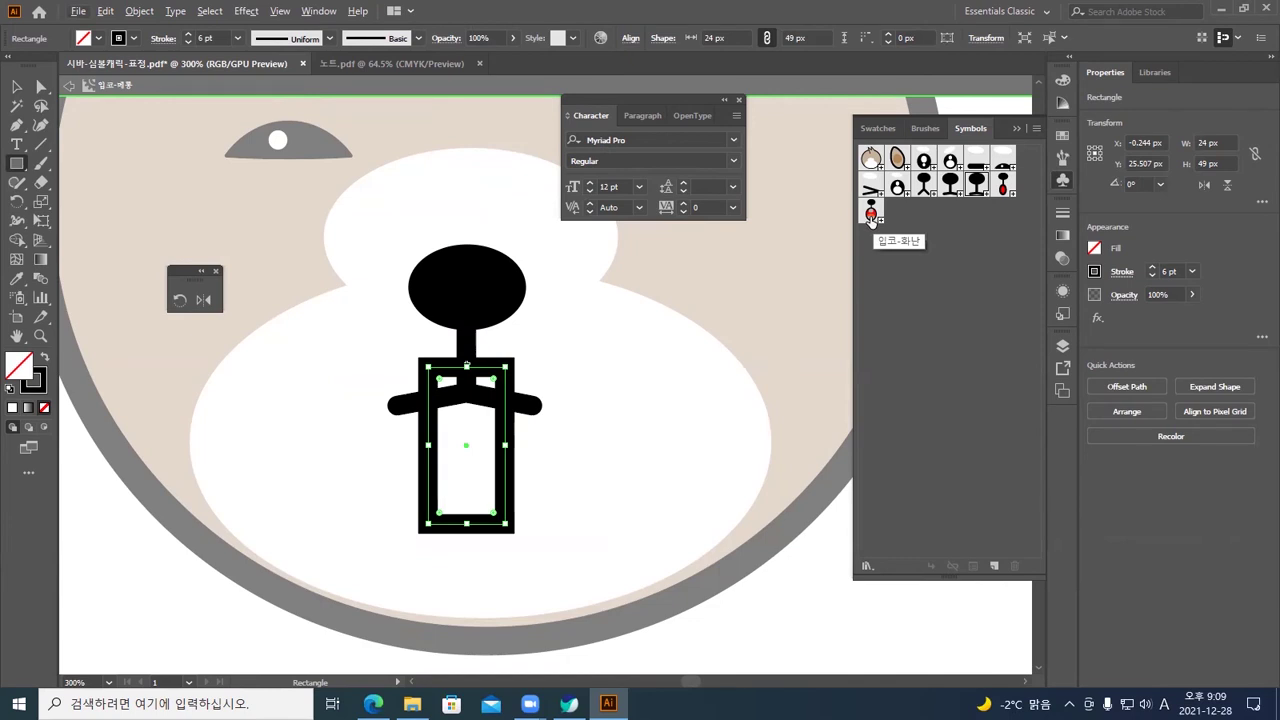
Open the 입코-화난 symbol for editing and copy the orange tongue ellipse inside its mouth
double_click(871, 213)
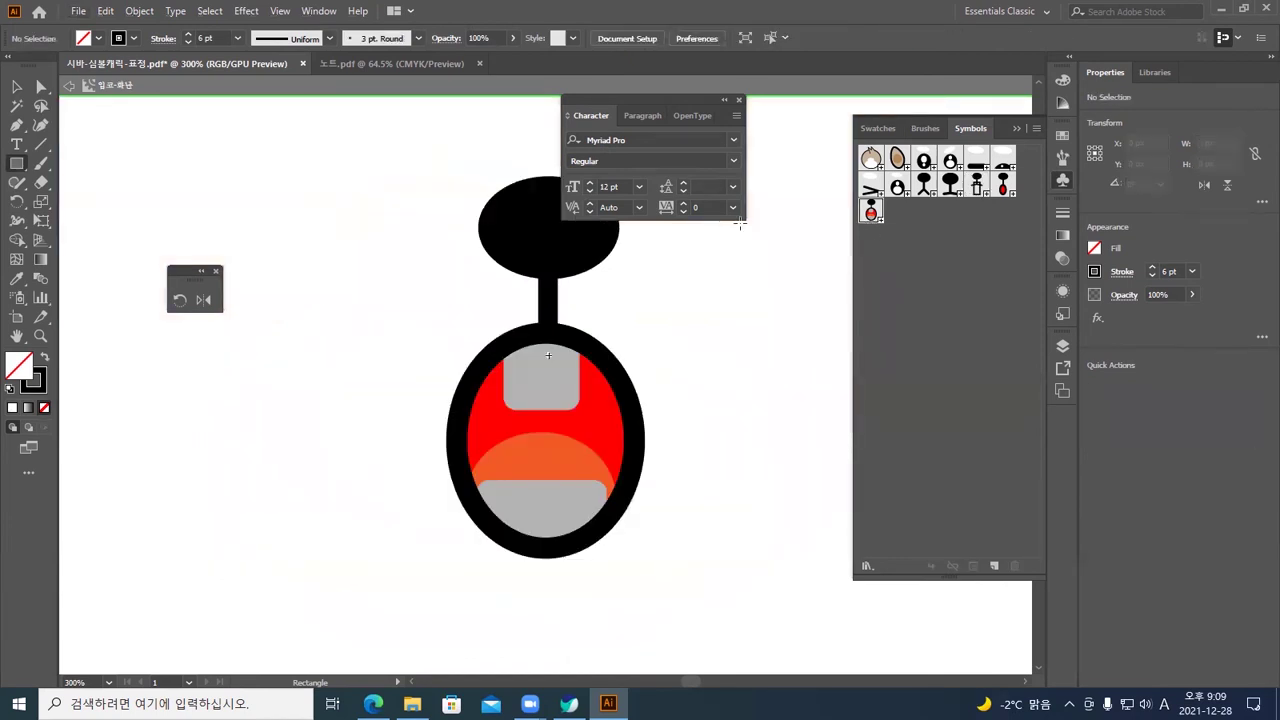
key(a)
click(575, 454)
drag(574, 455, 569, 449)
key(v)
key(a)
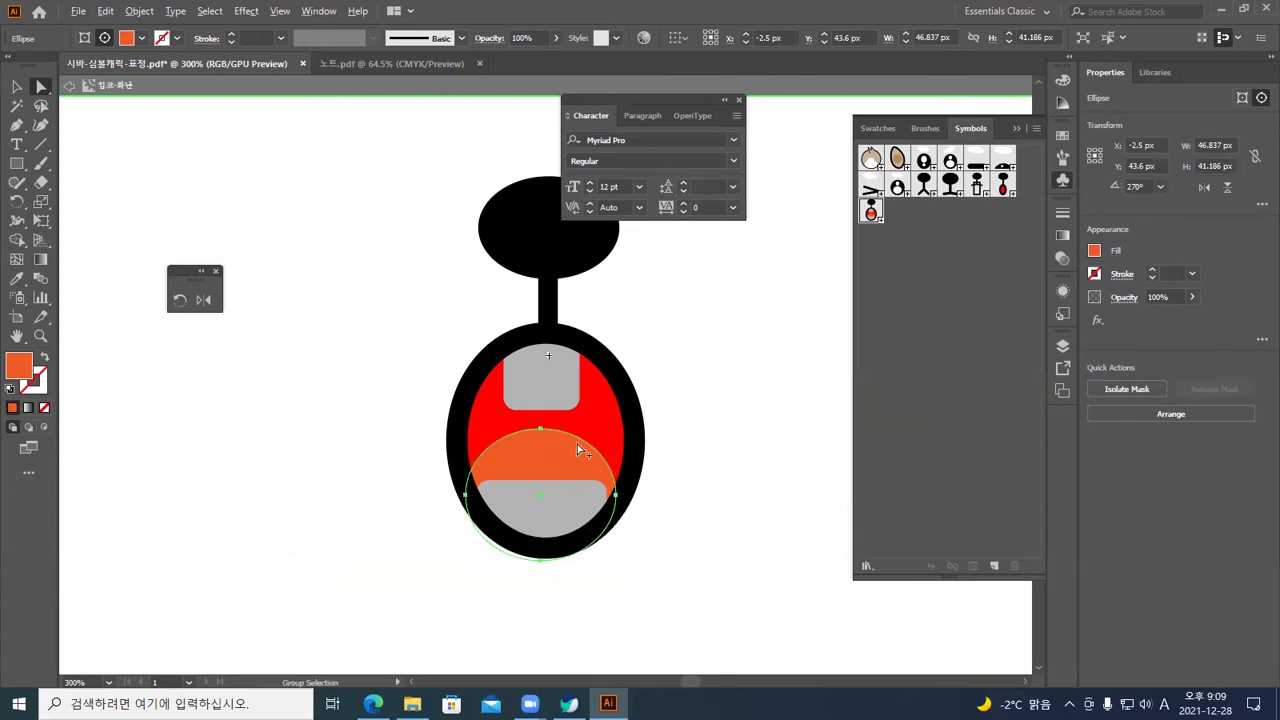
click(757, 423)
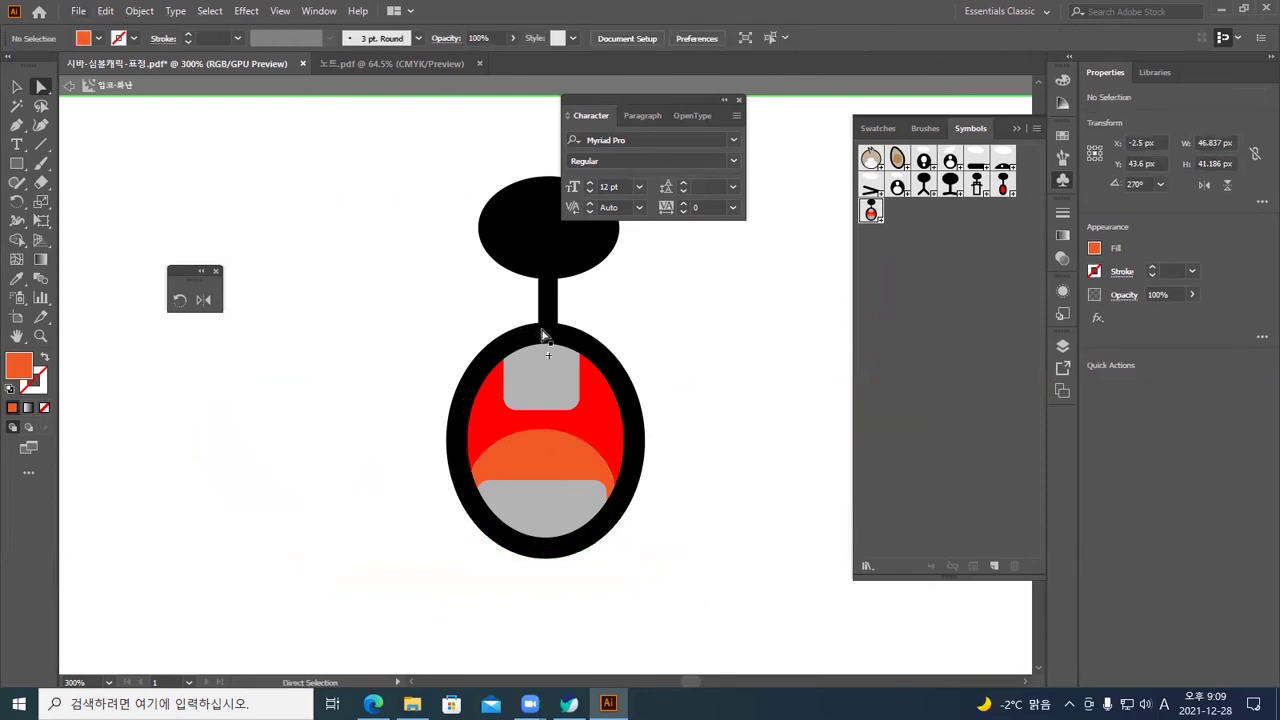
Leave the 입코-화난 symbol and reopen the 입코-메롱 symbol for editing in place on the dog's face
double_click(726, 326)
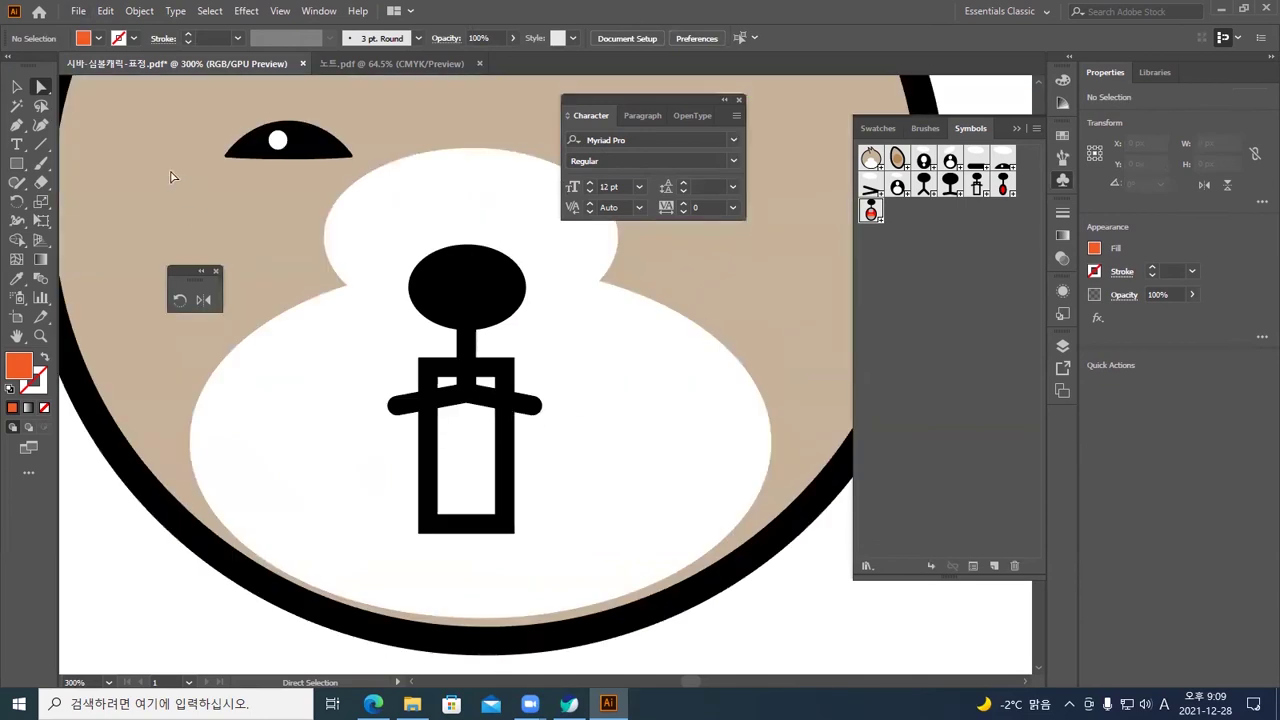
click(16, 87)
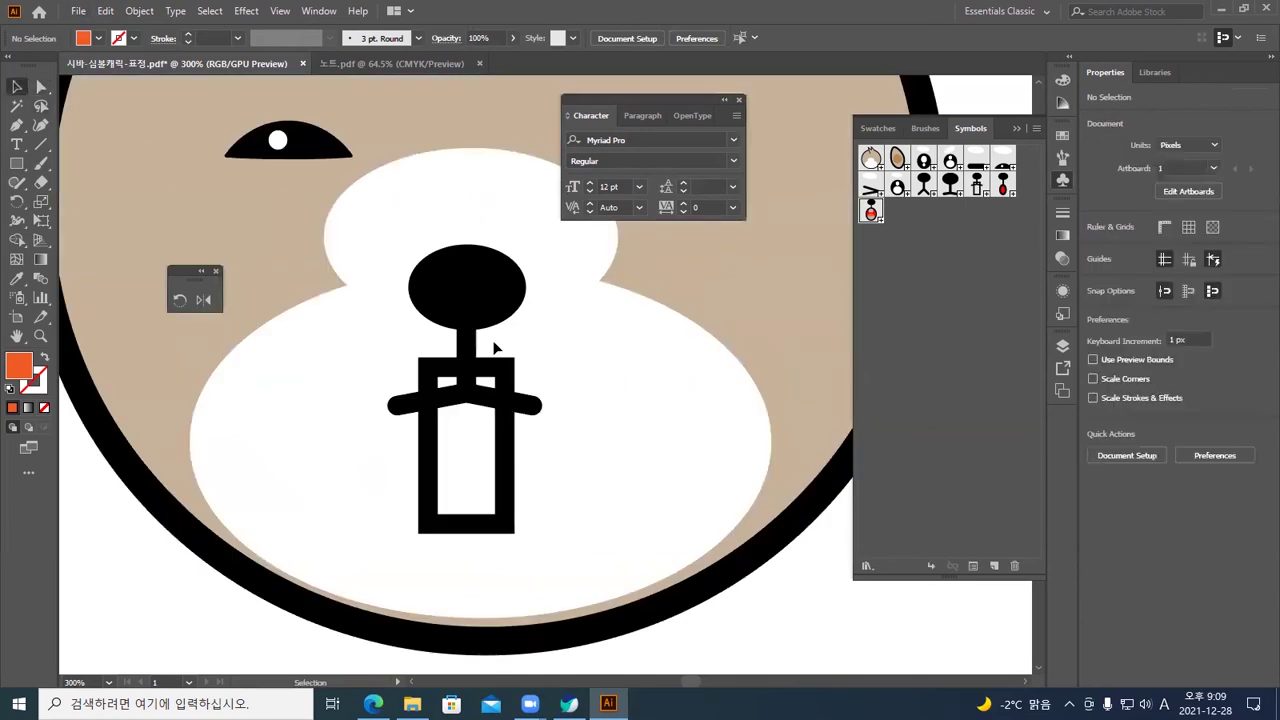
mouse_move(512, 416)
mouse_down()
mouse_move(497, 398)
mouse_move(505, 410)
mouse_up()
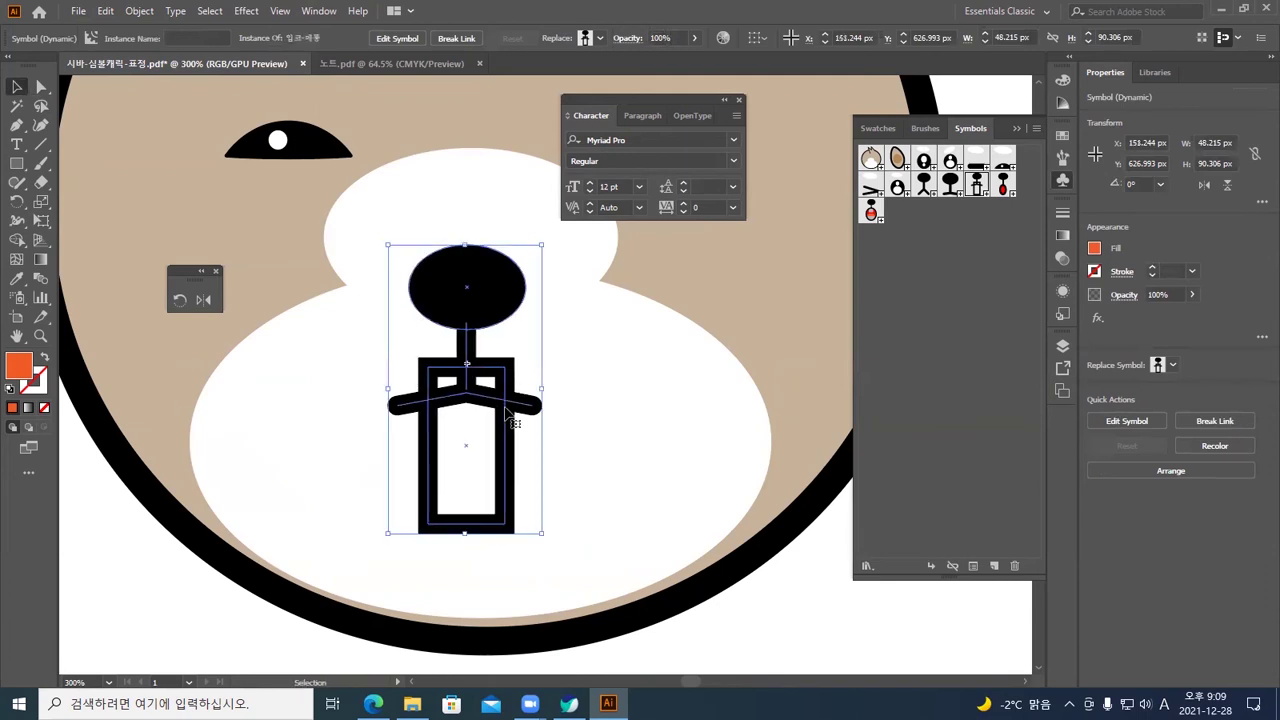
double_click(505, 410)
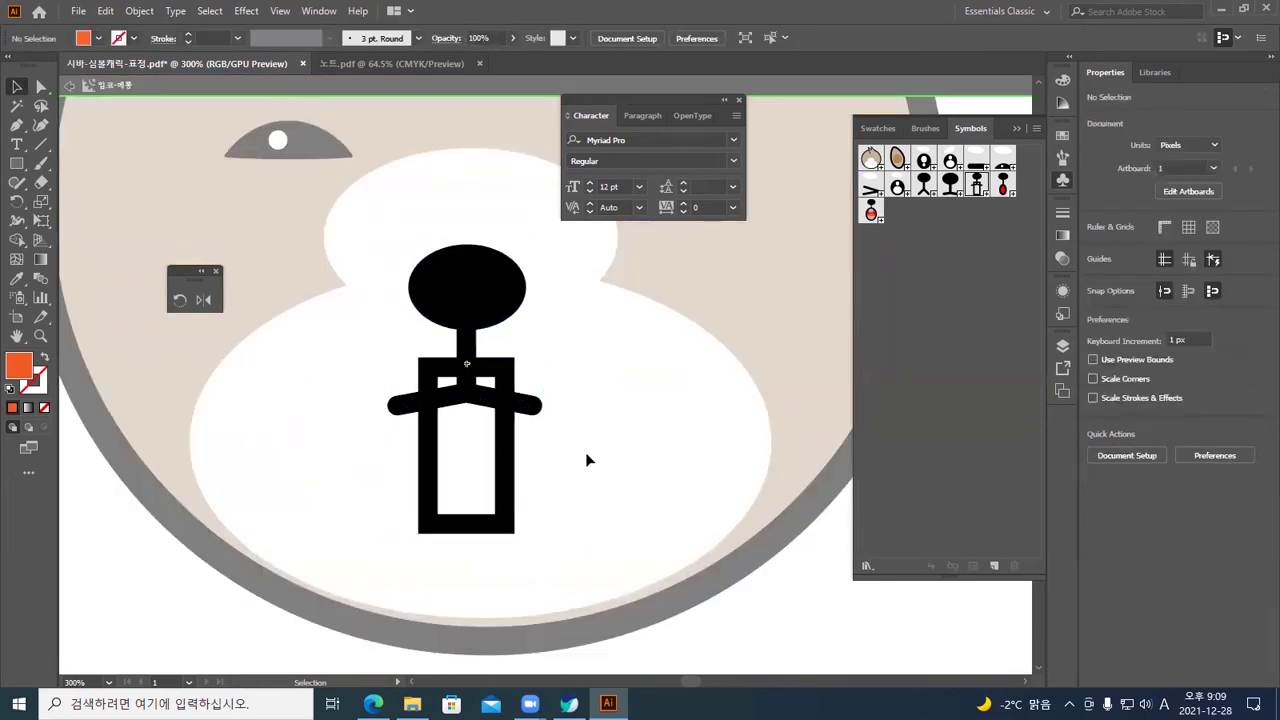
Paste the orange ellipse beside the mouth and sample its orange fill without a stroke onto the rectangle
key(ctrl+v)
drag(574, 436, 709, 469)
click(507, 508)
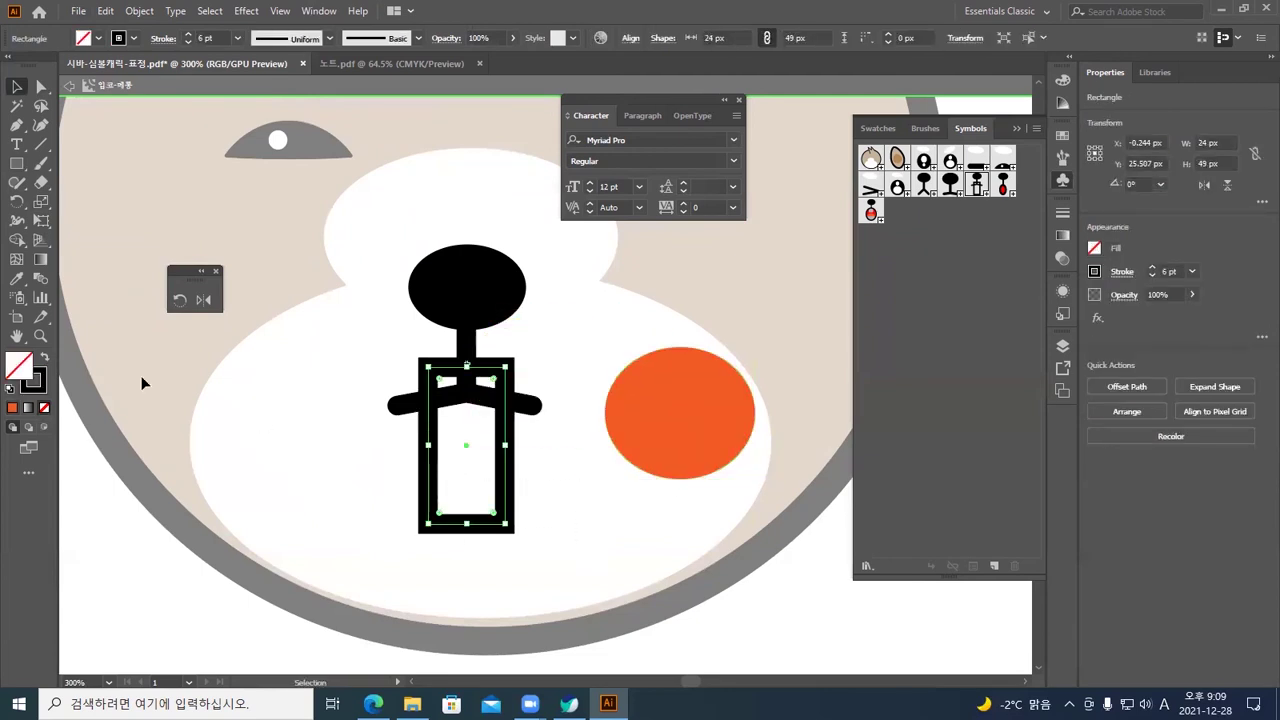
click(15, 285)
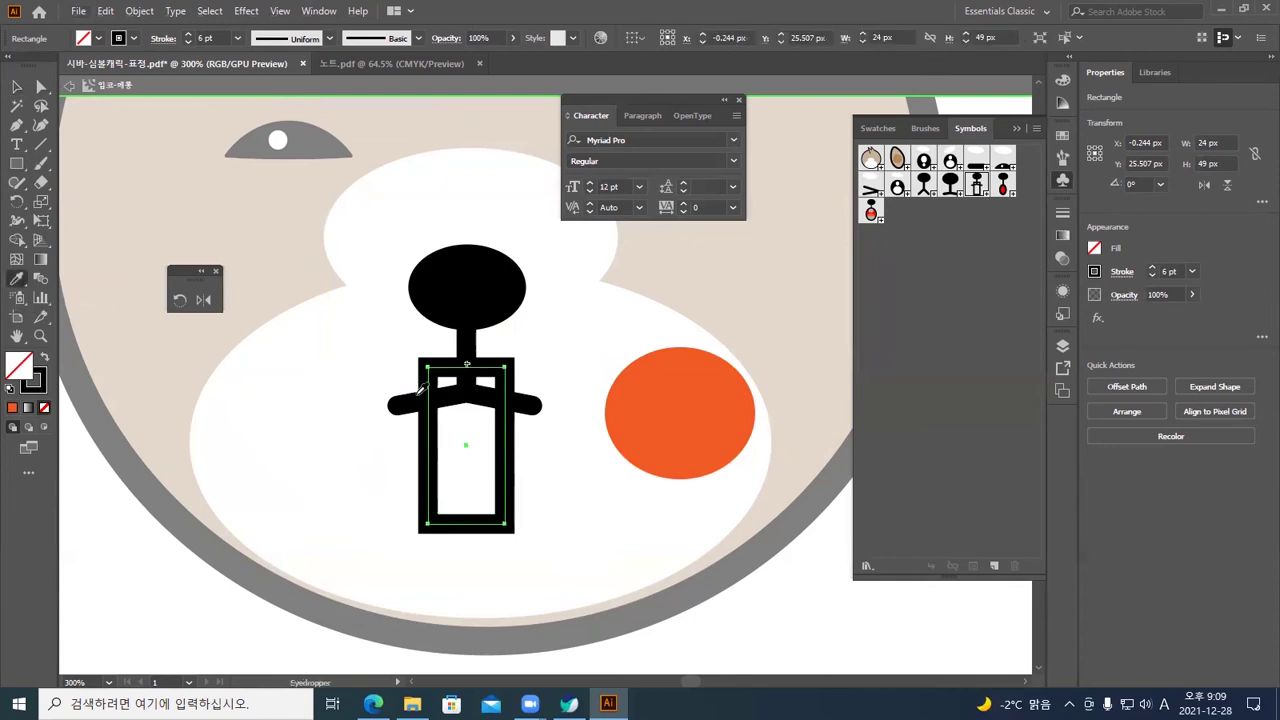
click(699, 415)
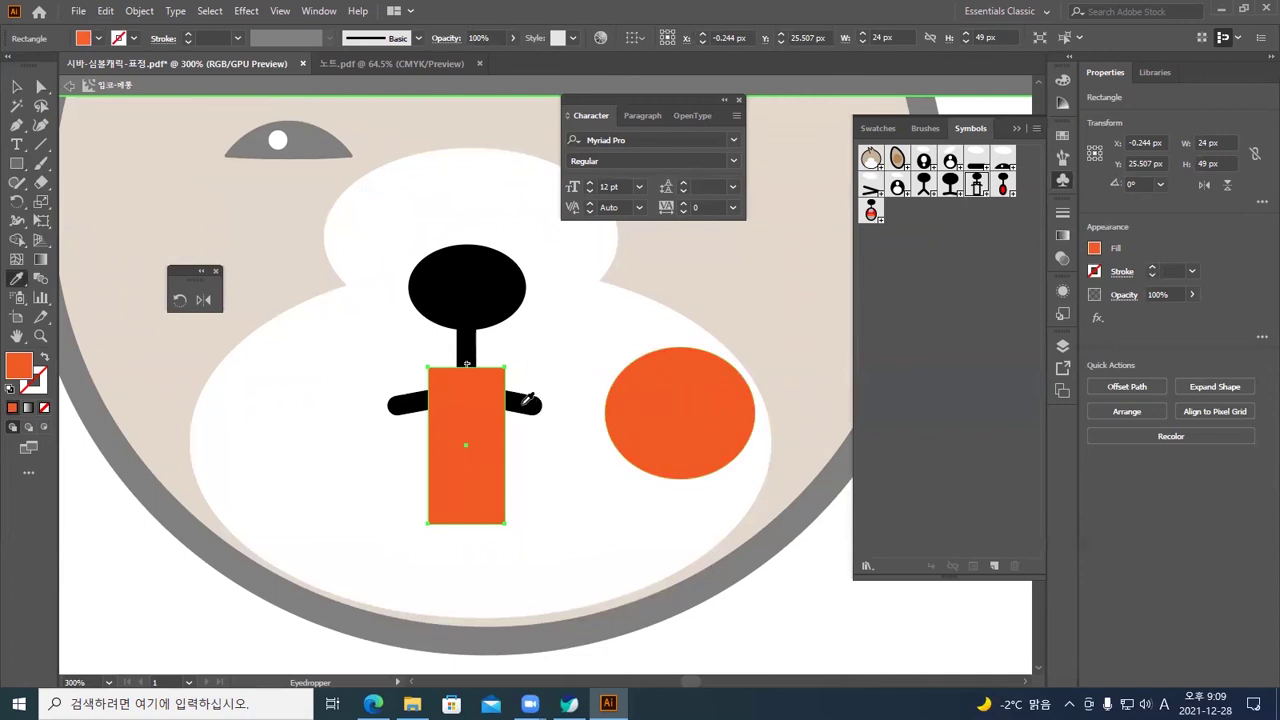
click(527, 403)
click(655, 400)
Delete the pasted orange ellipse beside the mouth
click(17, 87)
click(678, 440)
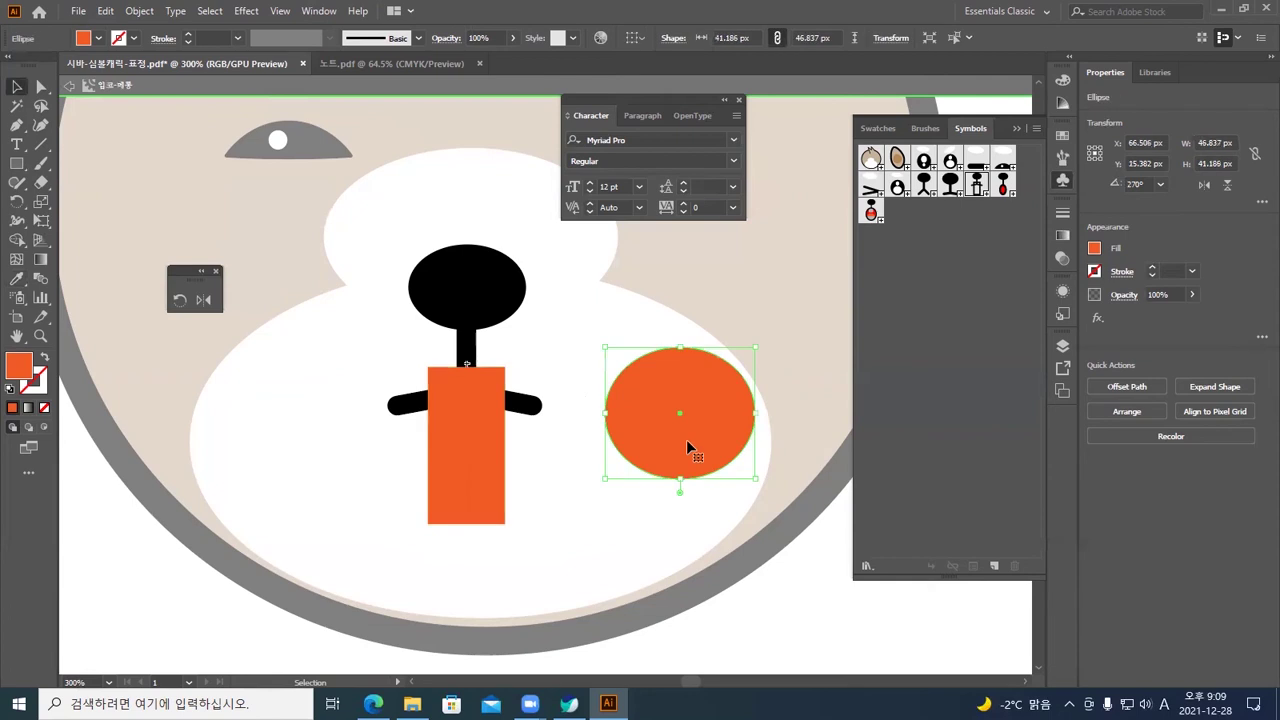
key(Delete)
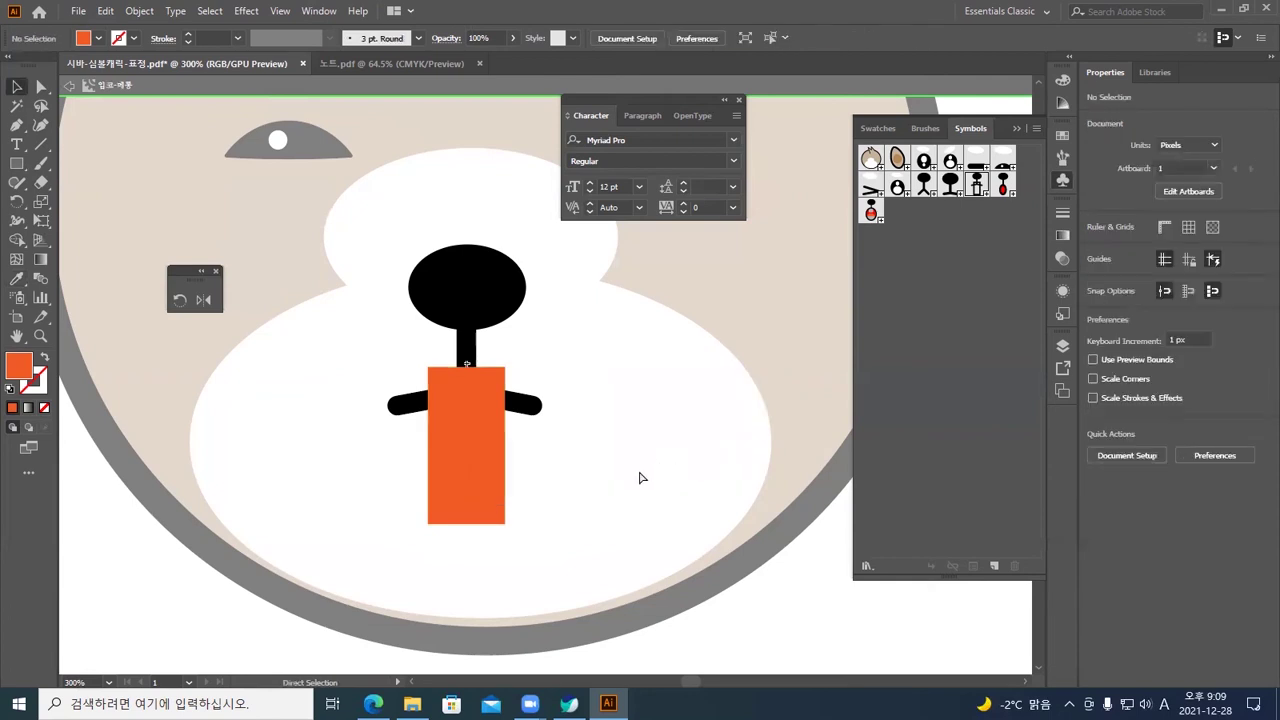
Round all corners of the orange rectangle to a radius of about 9.75 px to form a tongue
key(ctrl+plus)
key(ctrl+plus)
scroll(619, 467, down, 3)
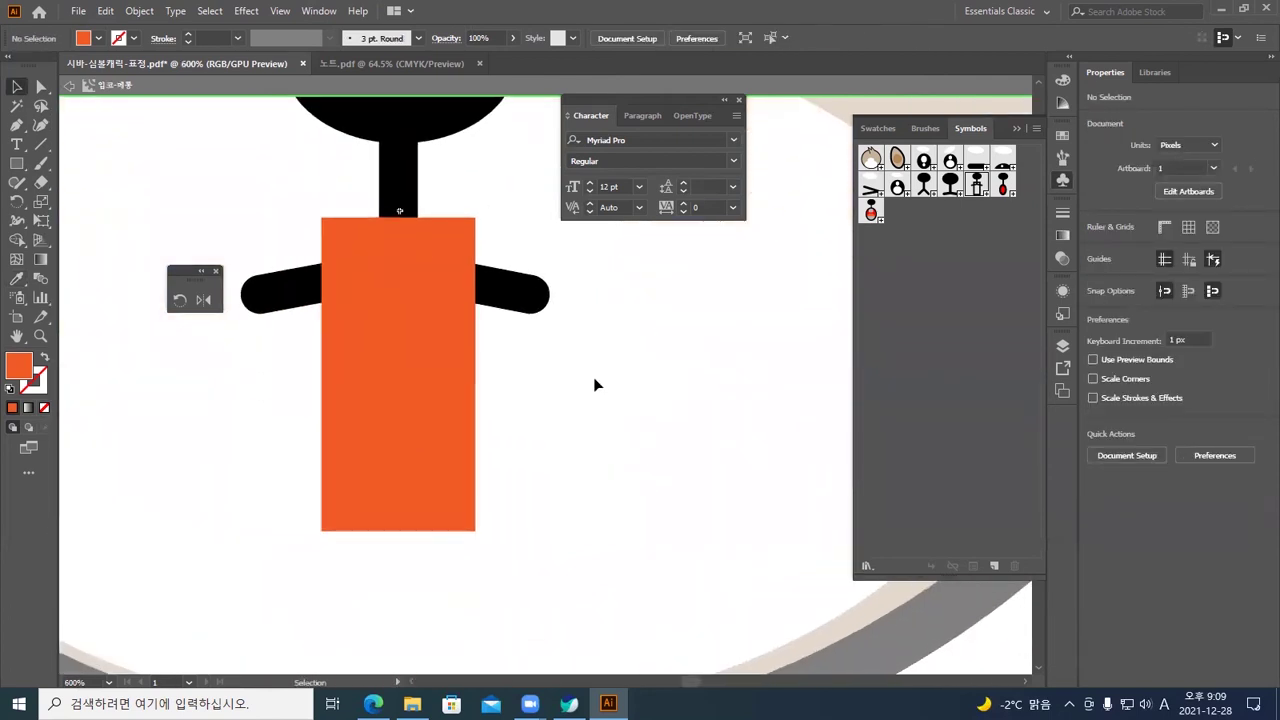
click(435, 482)
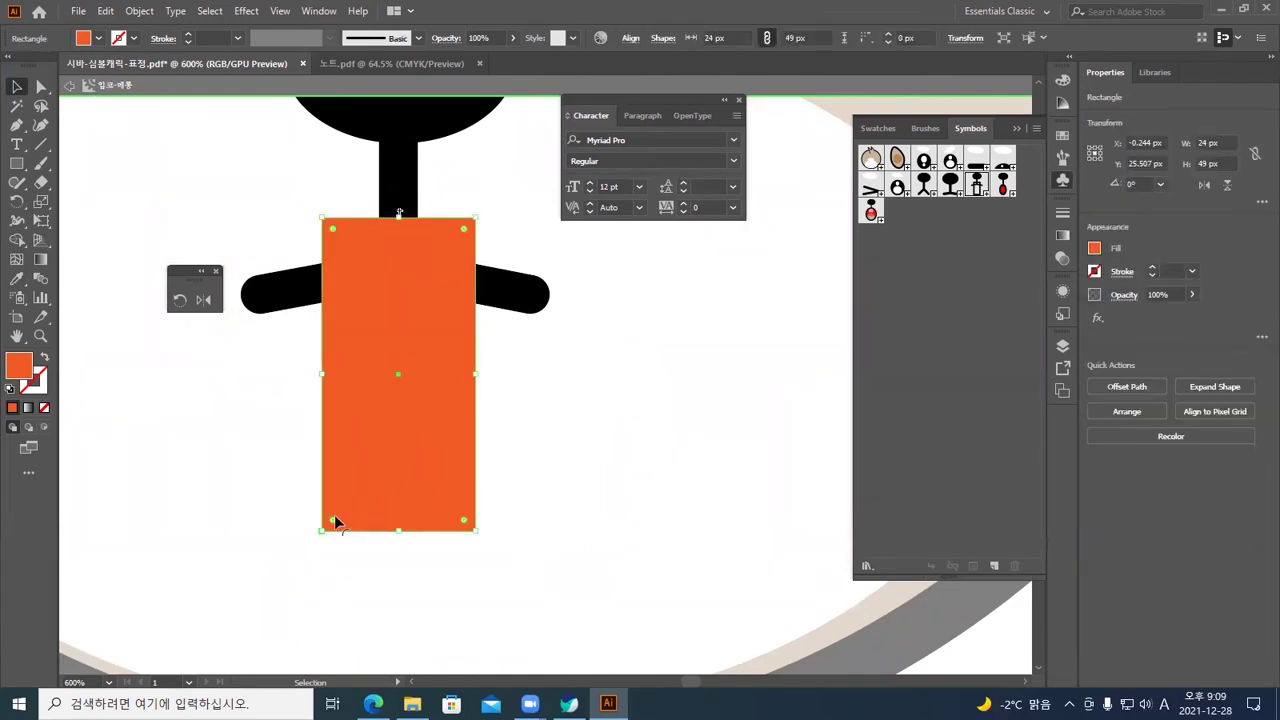
click(350, 543)
click(361, 473)
drag(336, 522, 363, 447)
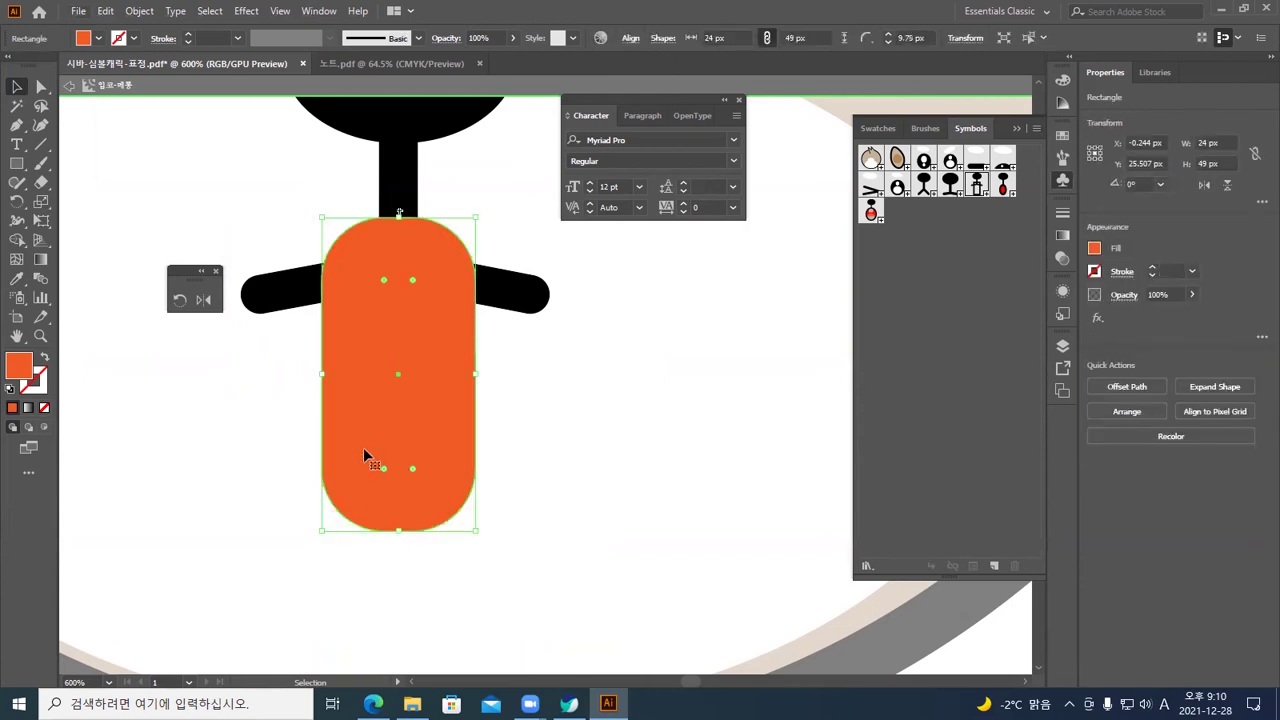
click(551, 437)
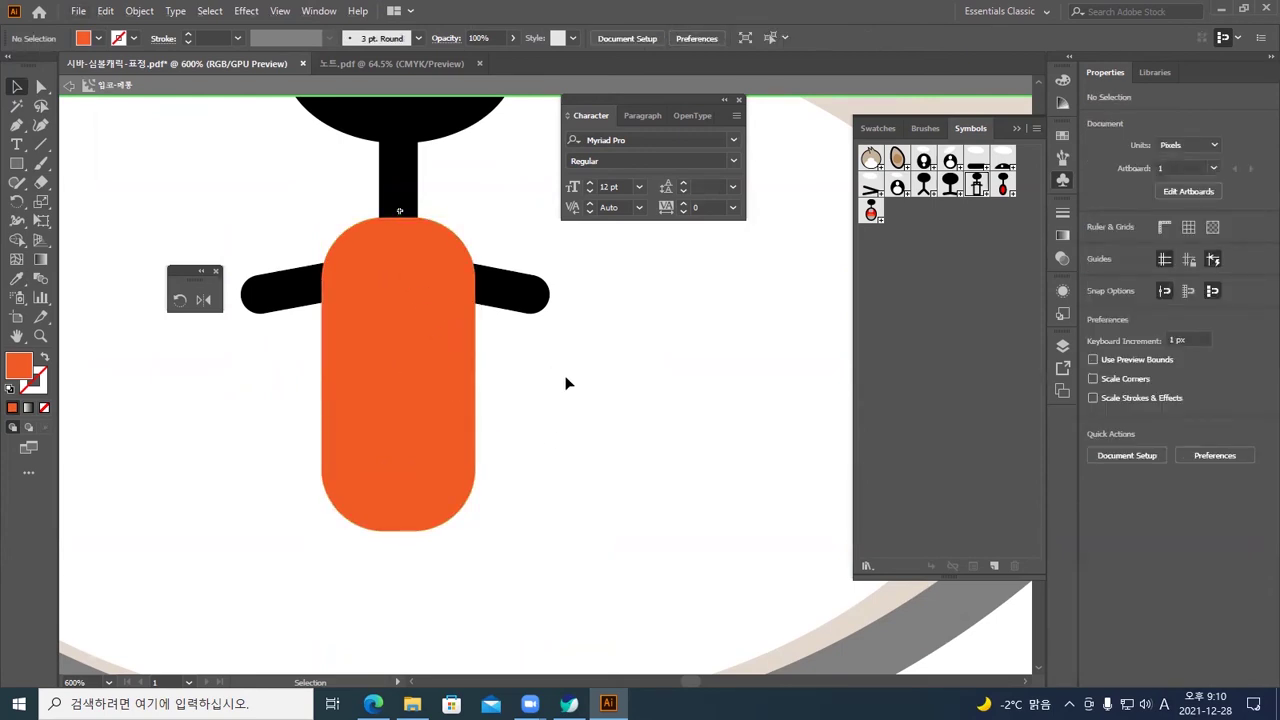
Draw a vertical line about 24 px long down the middle of the tongue with a 1 pt black stroke and no fill
click(42, 144)
drag(392, 301, 392, 453)
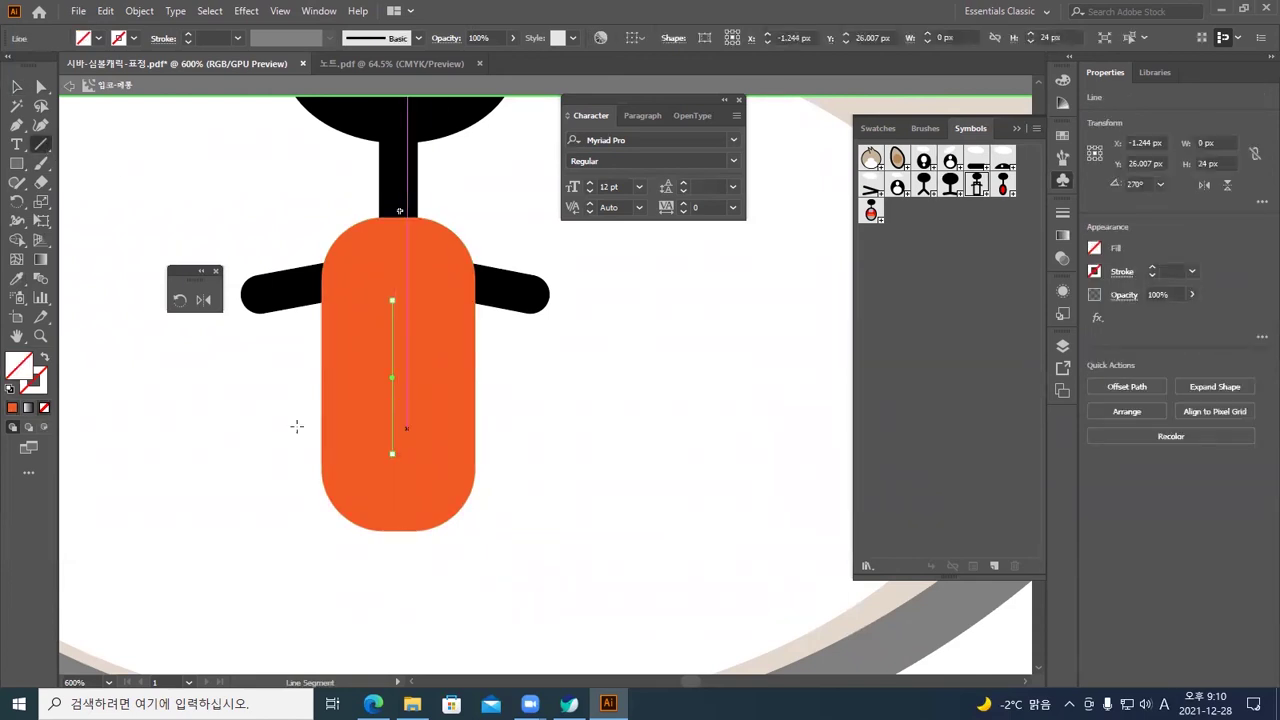
click(40, 392)
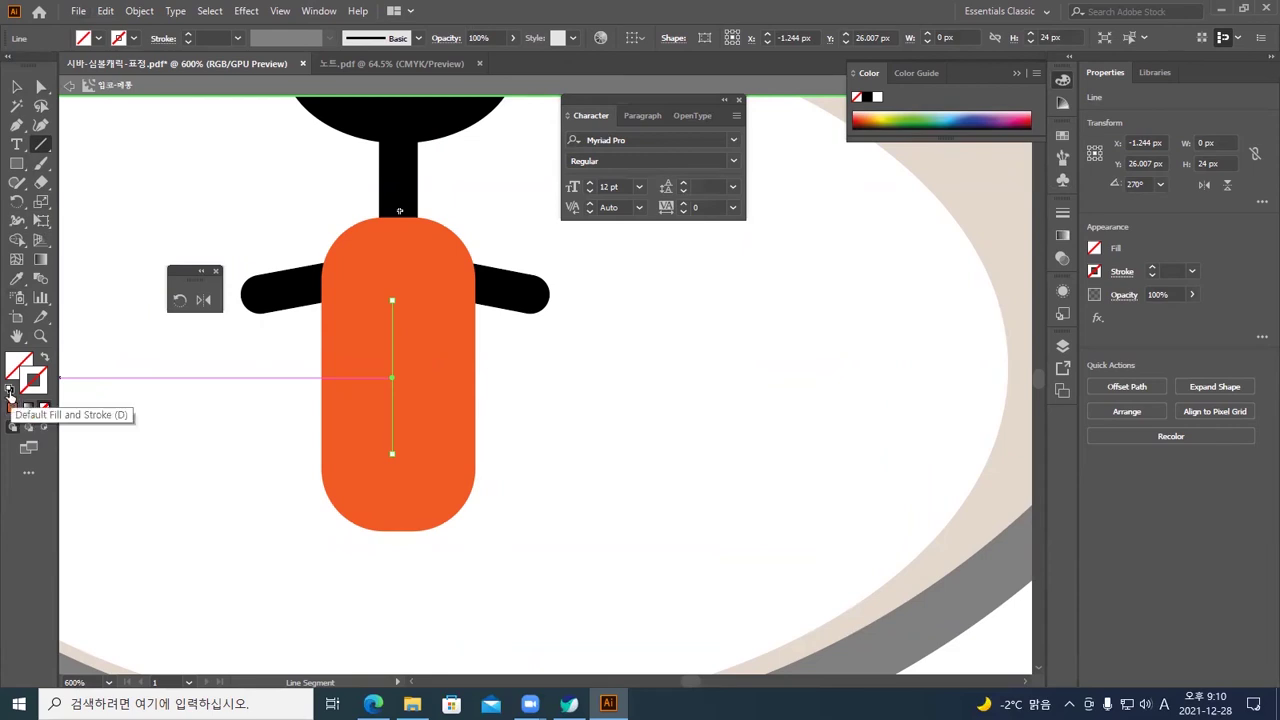
click(10, 389)
click(20, 366)
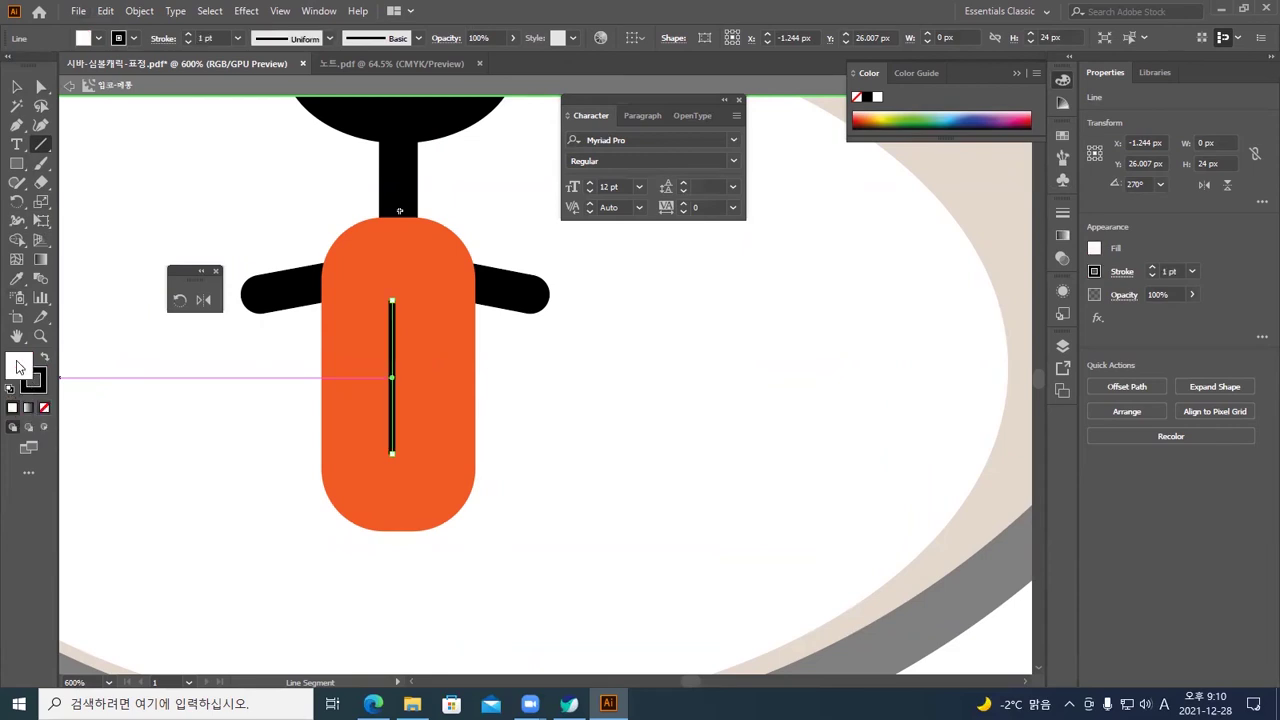
click(43, 407)
click(42, 391)
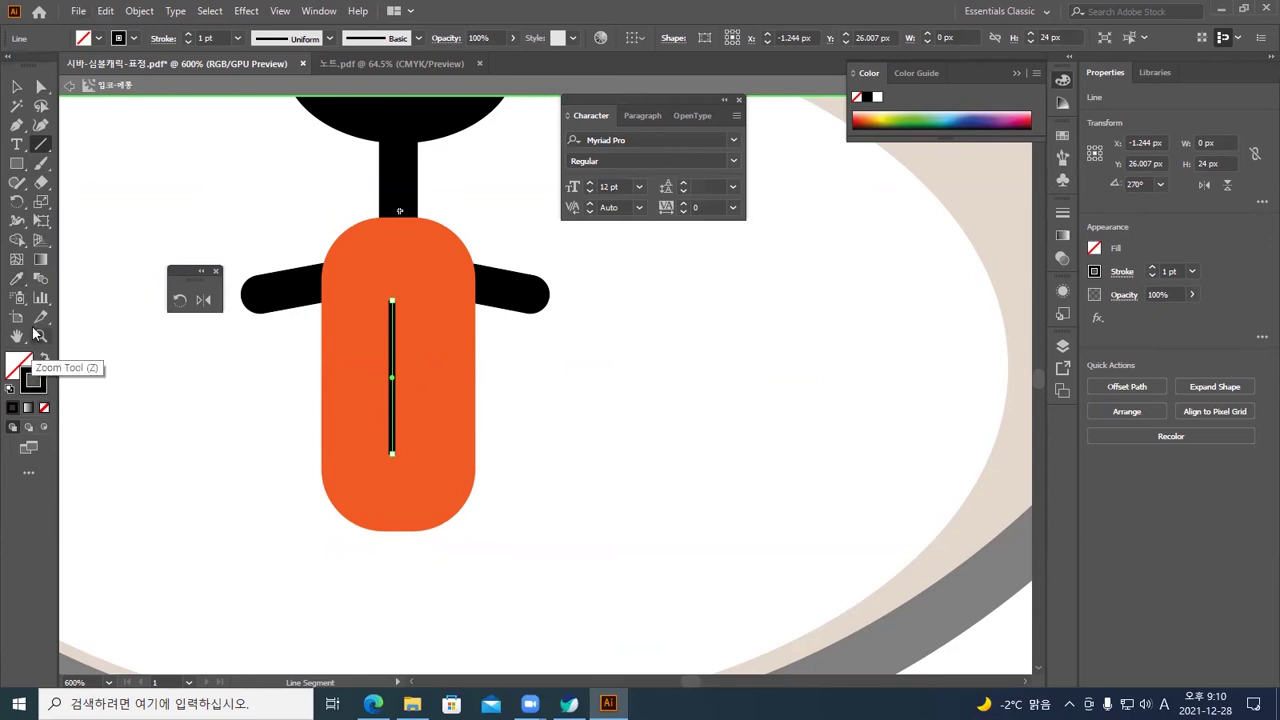
Try to sample the tongue's orange onto the vertical line's stroke with the Eyedropper
click(20, 282)
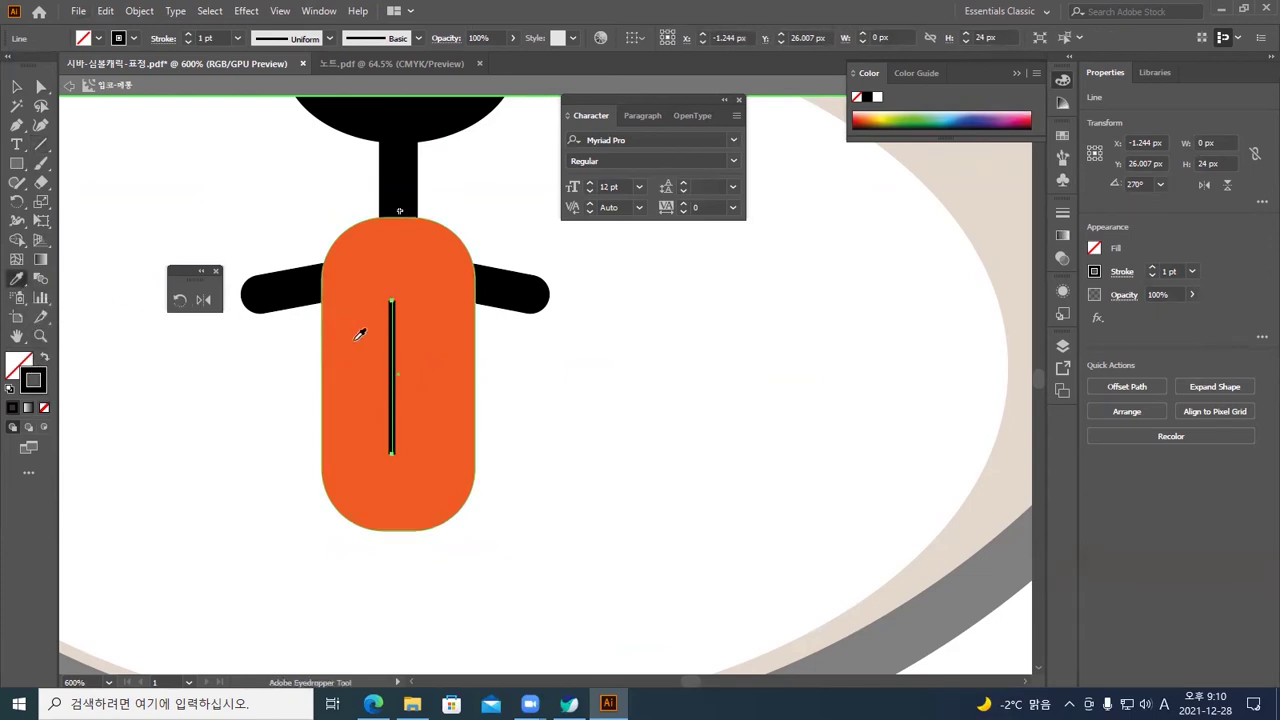
click(360, 334)
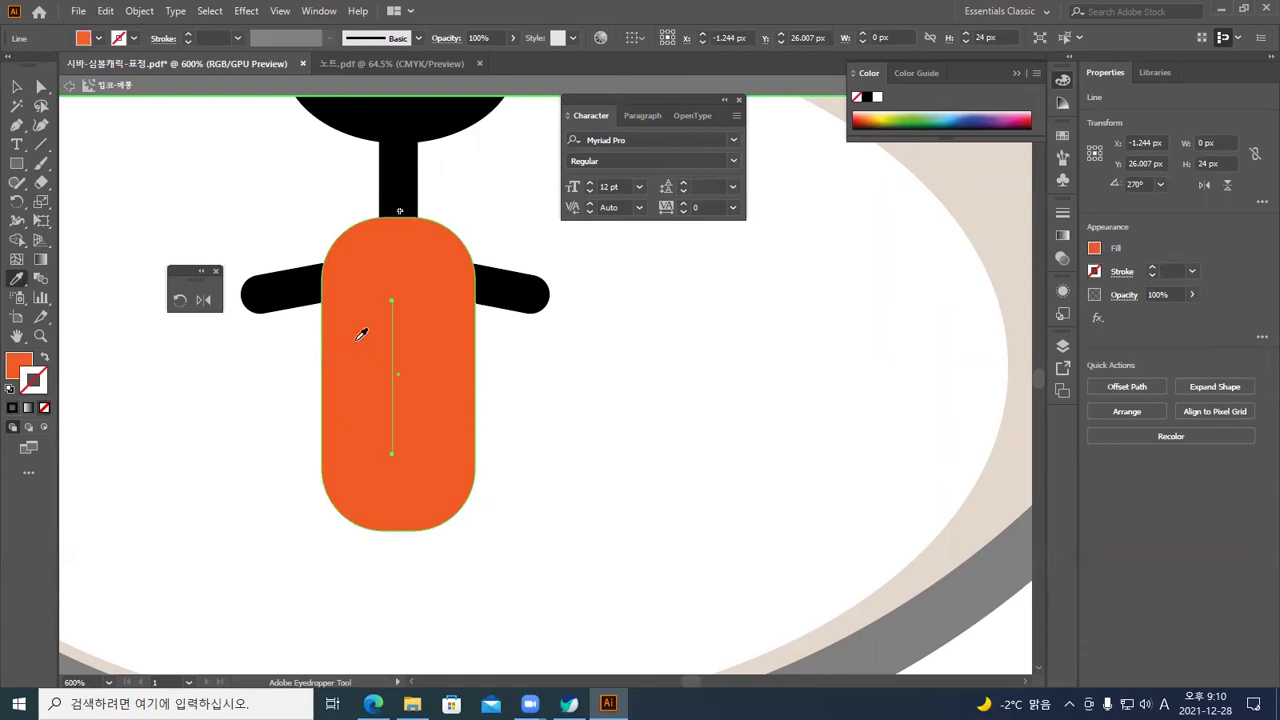
key(ctrl+z)
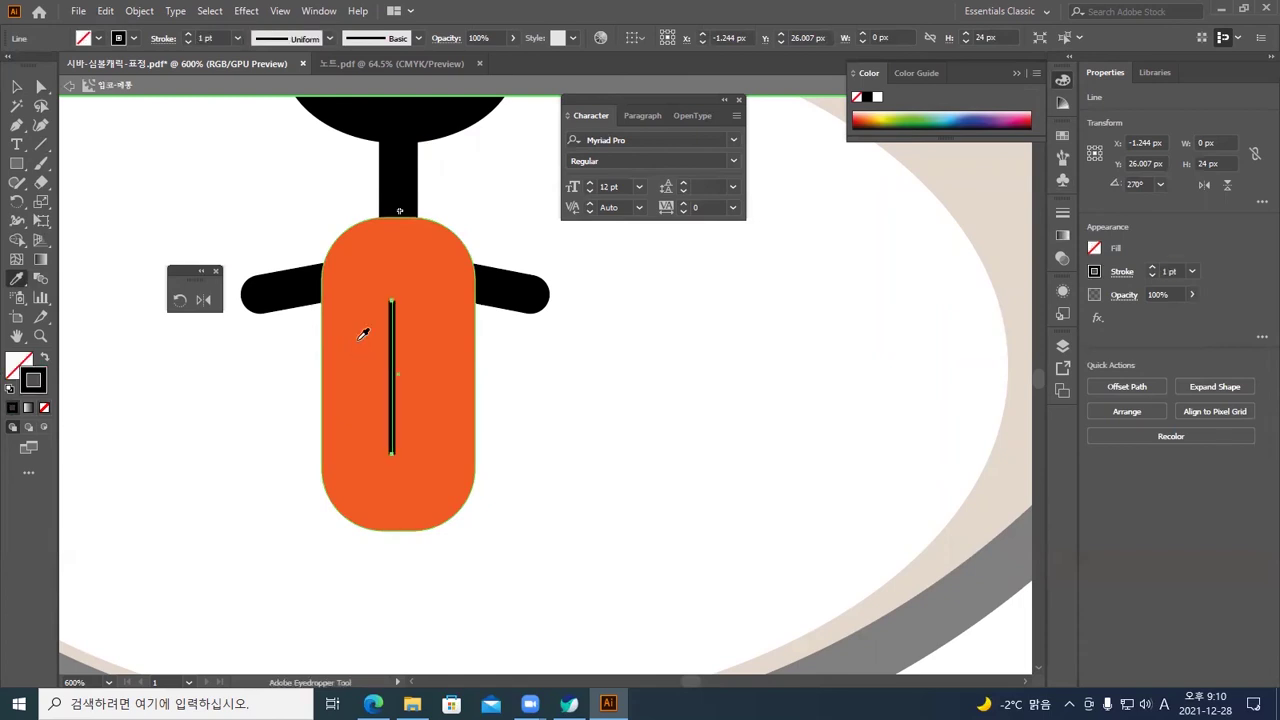
shift+click(361, 337)
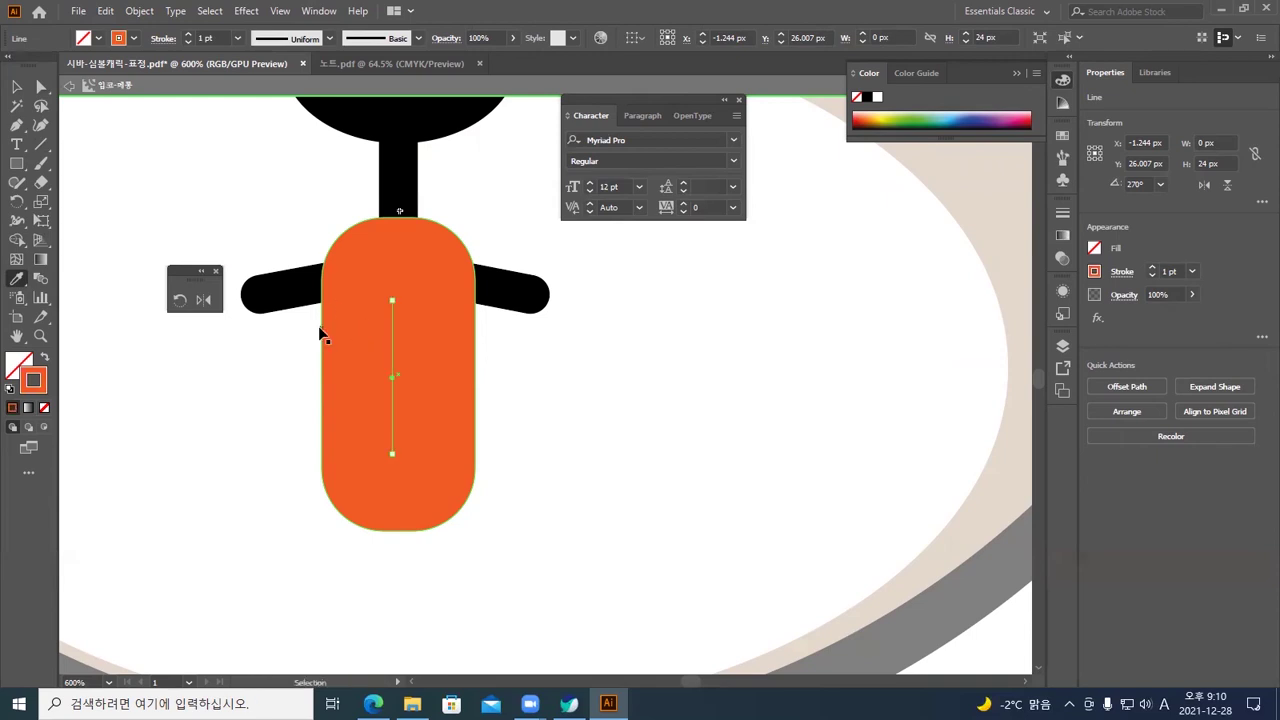
shift+click(324, 320)
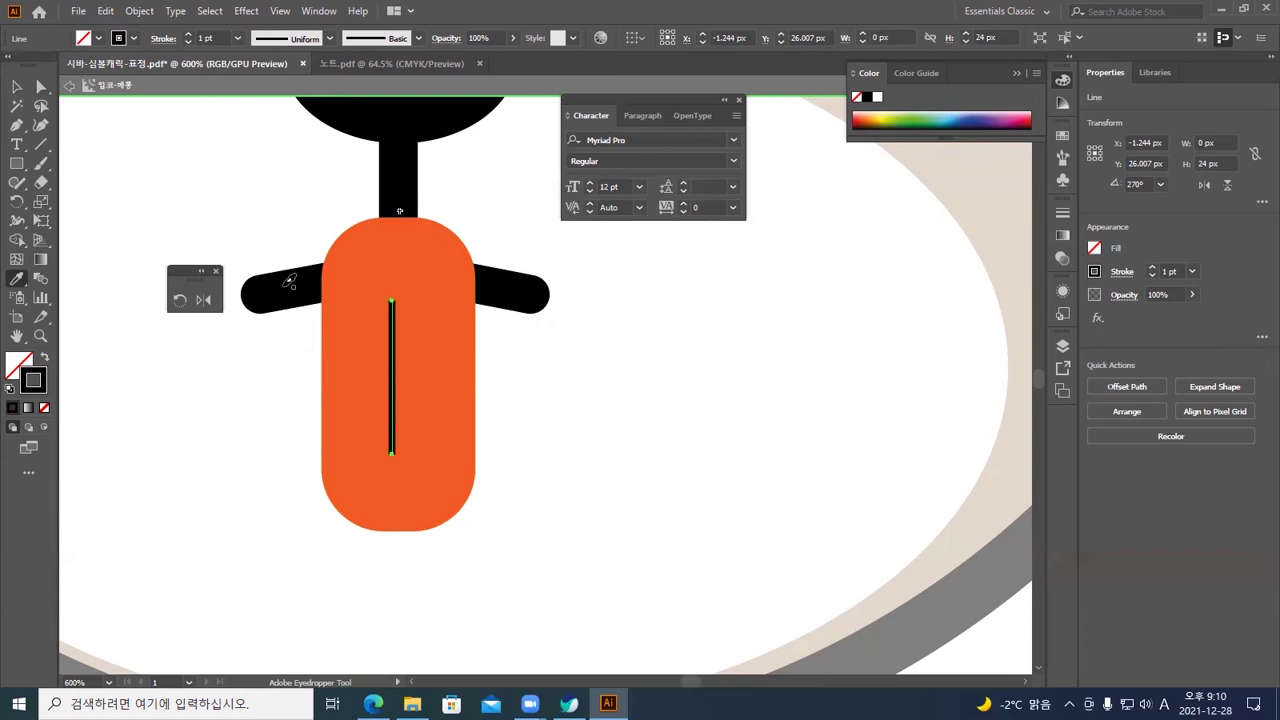
Try applying the mouth line's 6 pt black stroke to the vertical line on the tongue
click(289, 282)
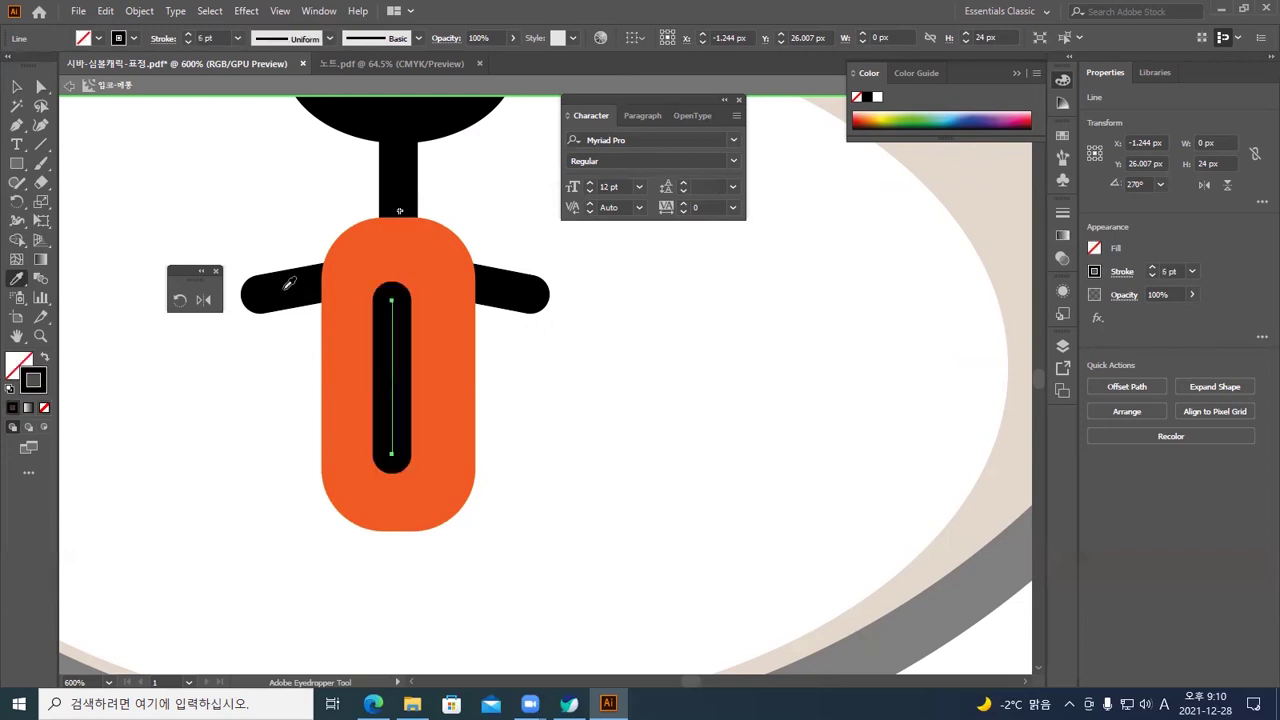
click(357, 315)
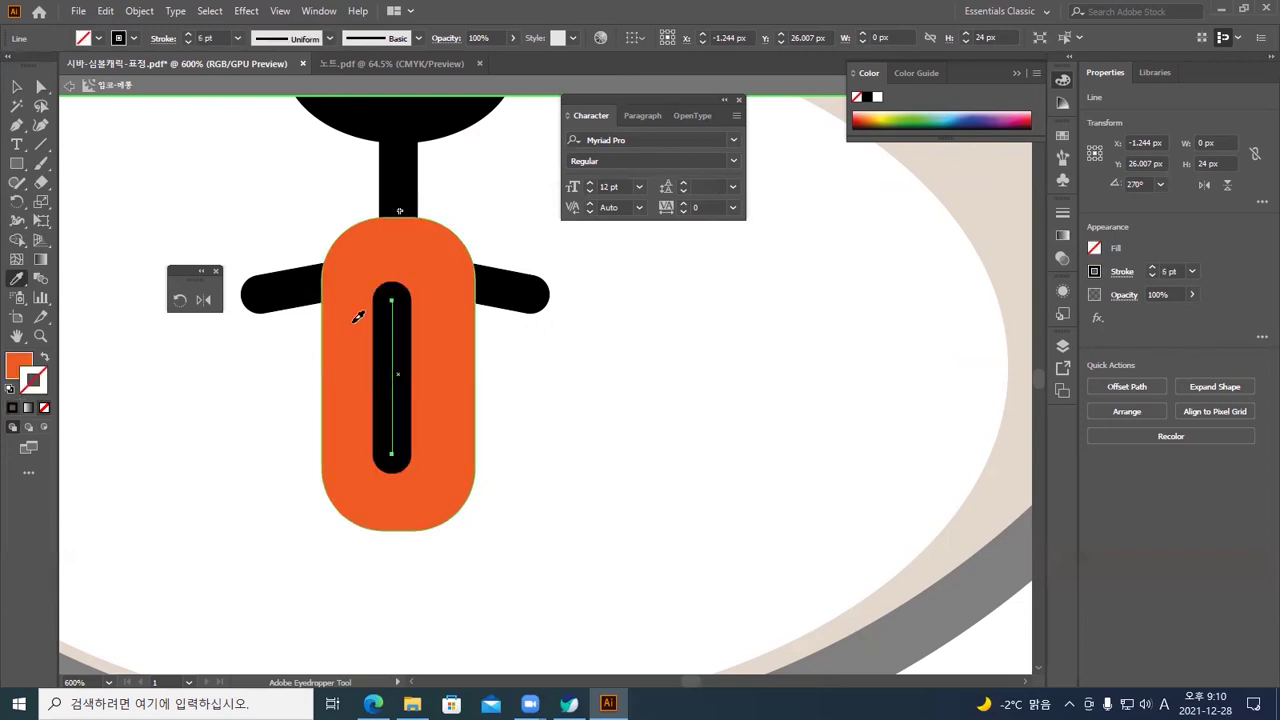
click(304, 280)
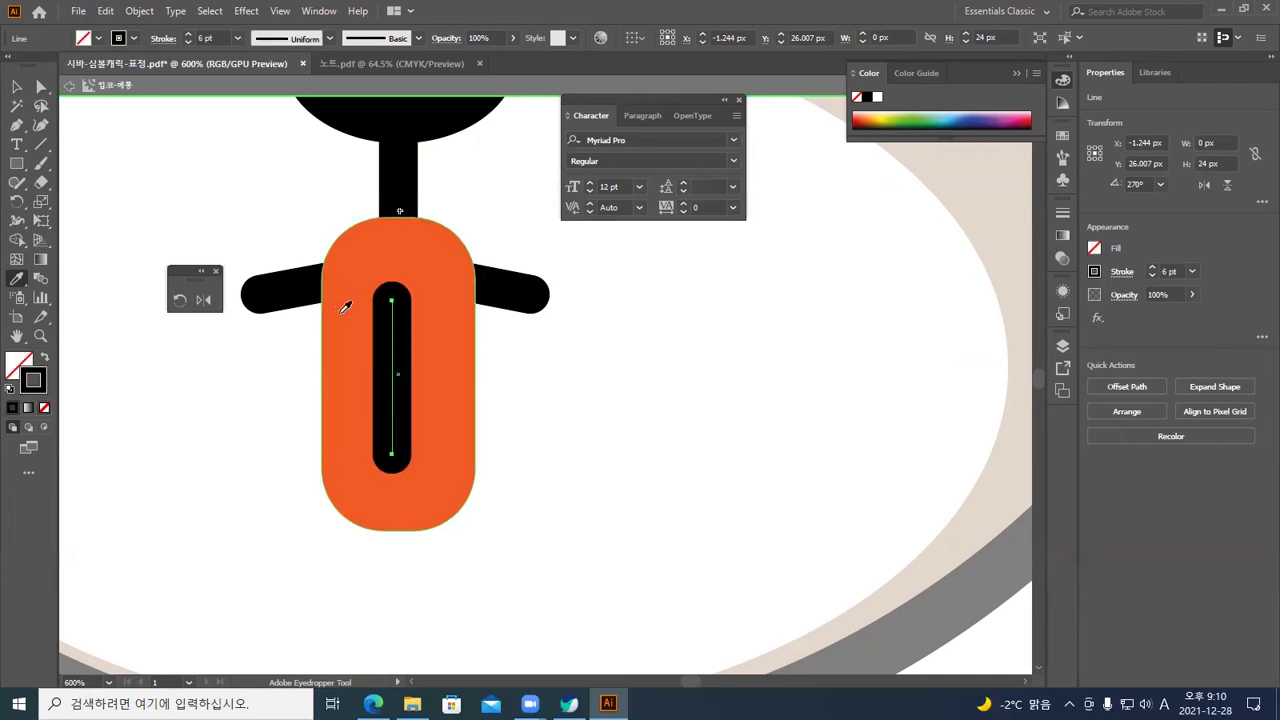
Sample the tongue's orange onto the vertical line and swap fill and stroke to give it a 1 pt orange stroke
click(340, 308)
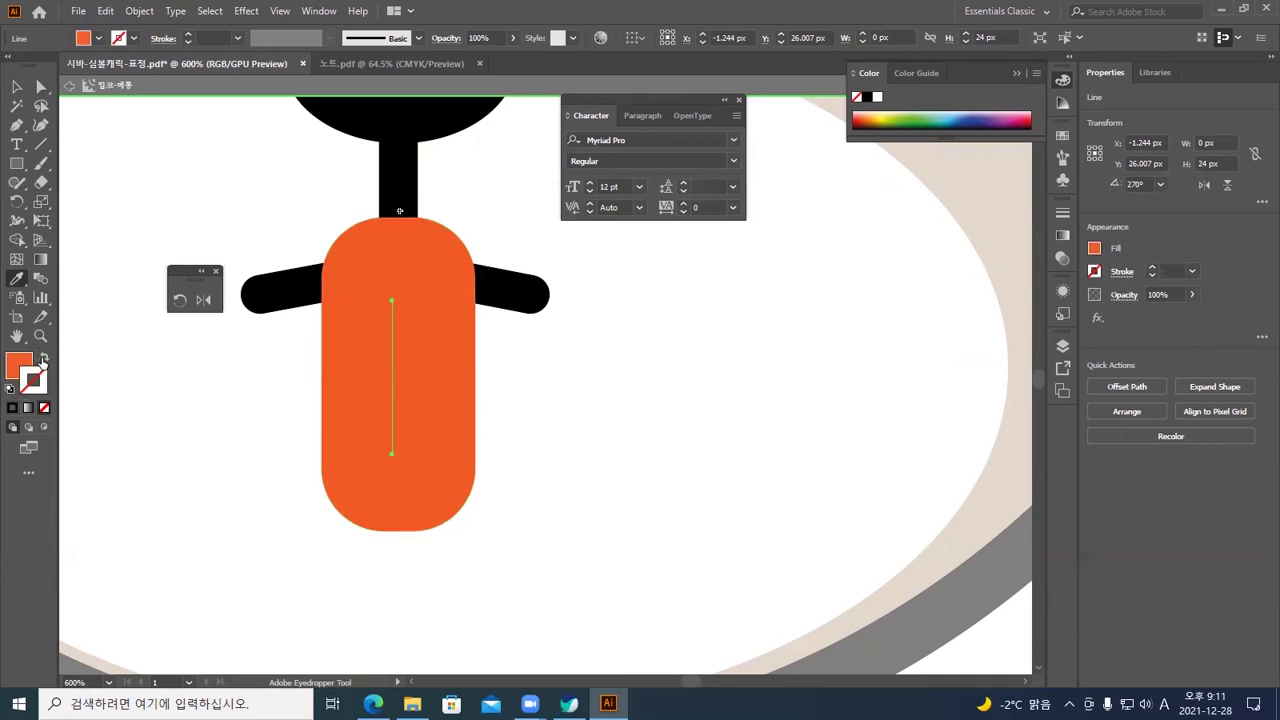
click(45, 362)
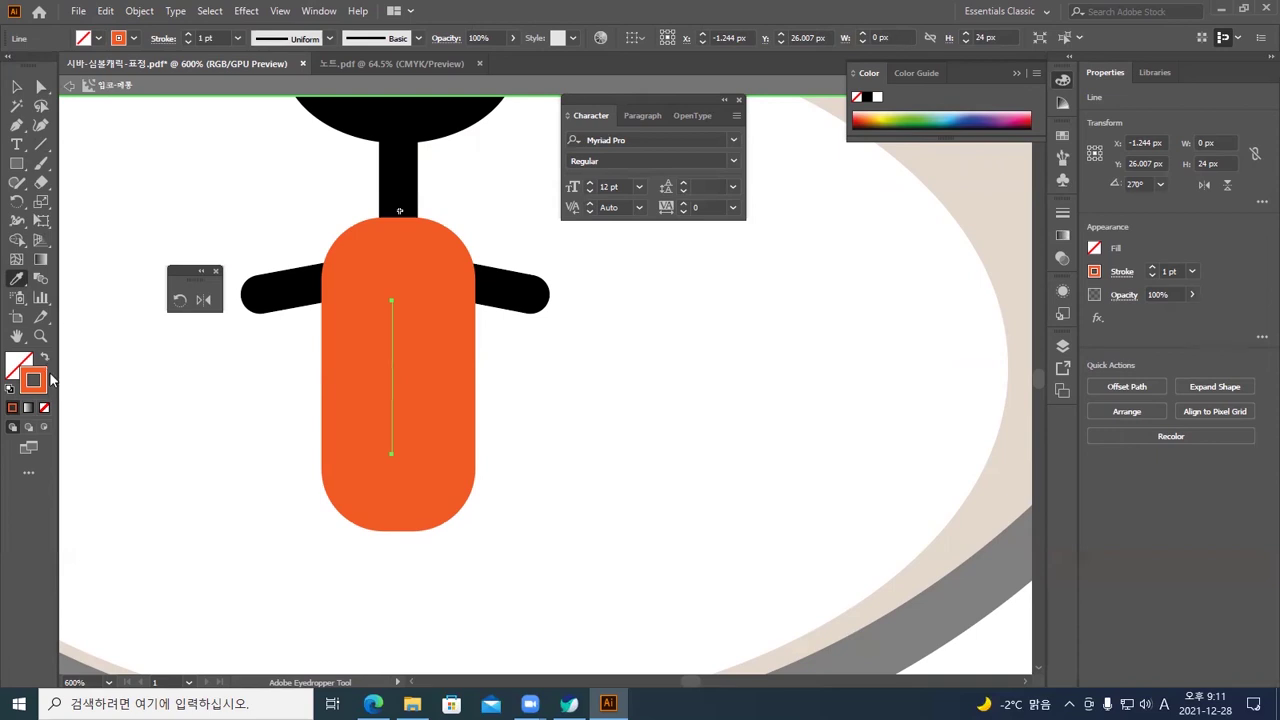
Change the stroke colour of the vertical line on the tongue to dark red-orange #B52C02 and deselect it
double_click(44, 384)
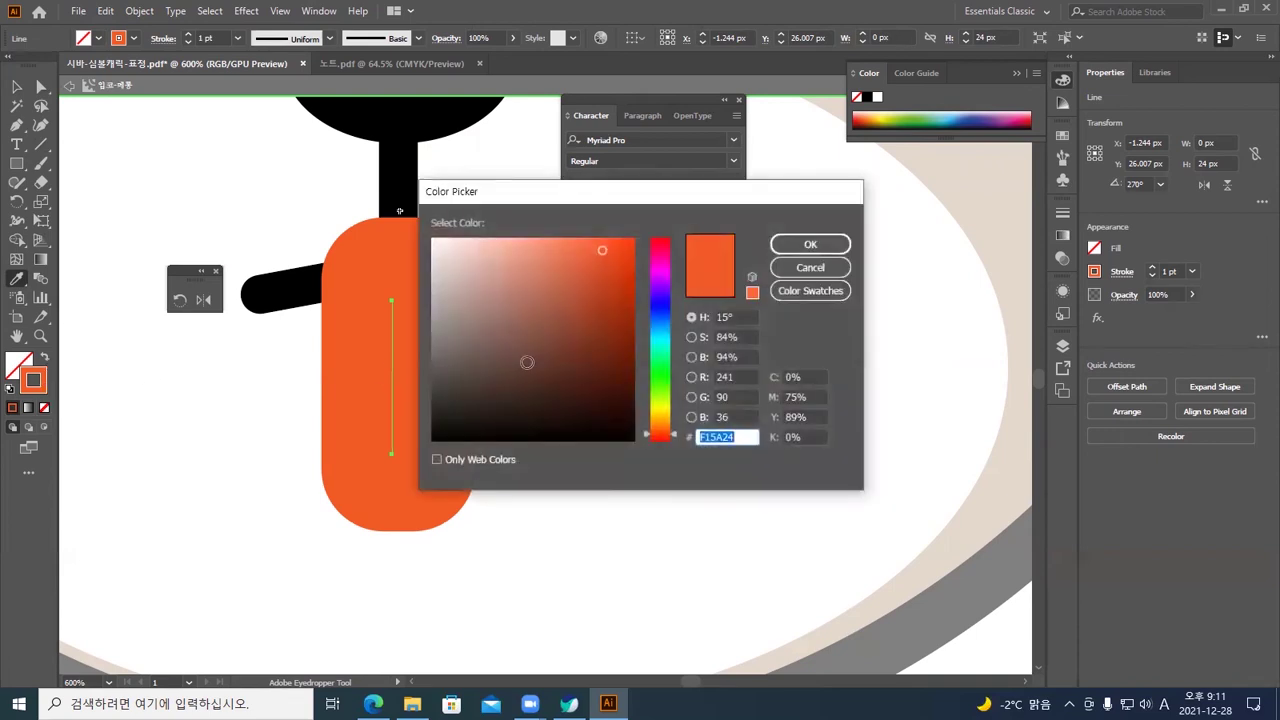
drag(630, 293, 641, 291)
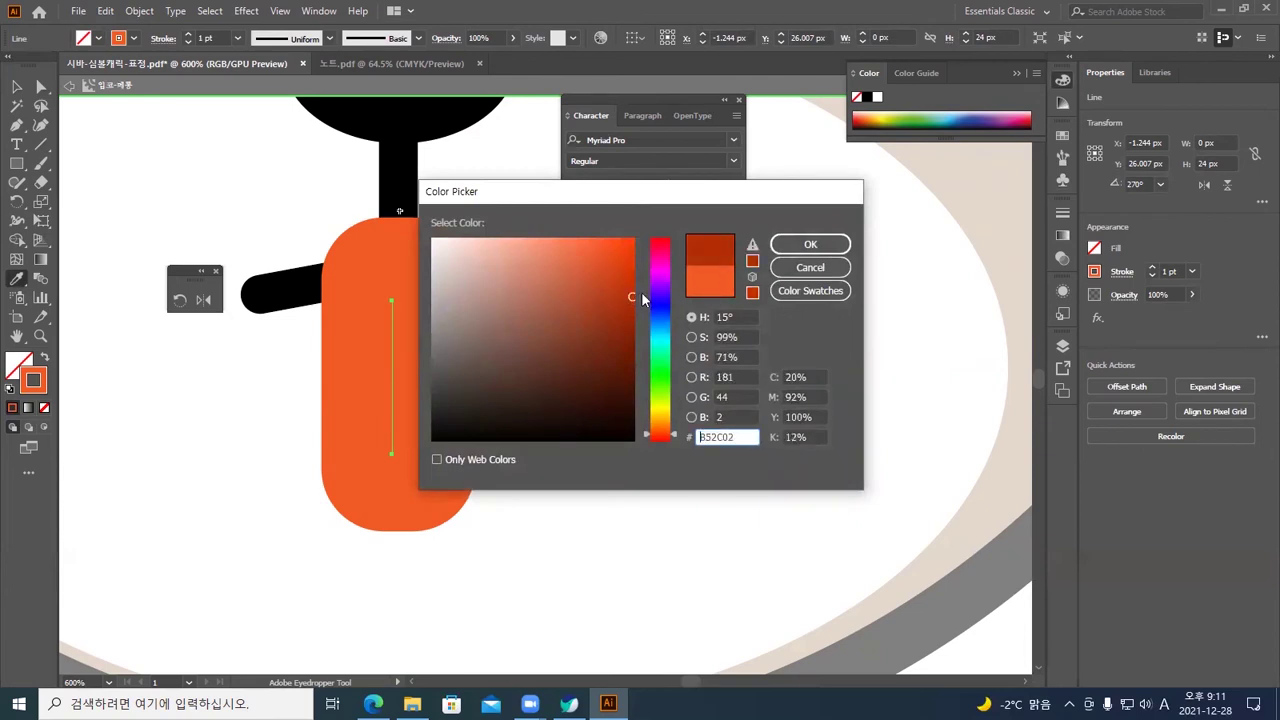
click(785, 247)
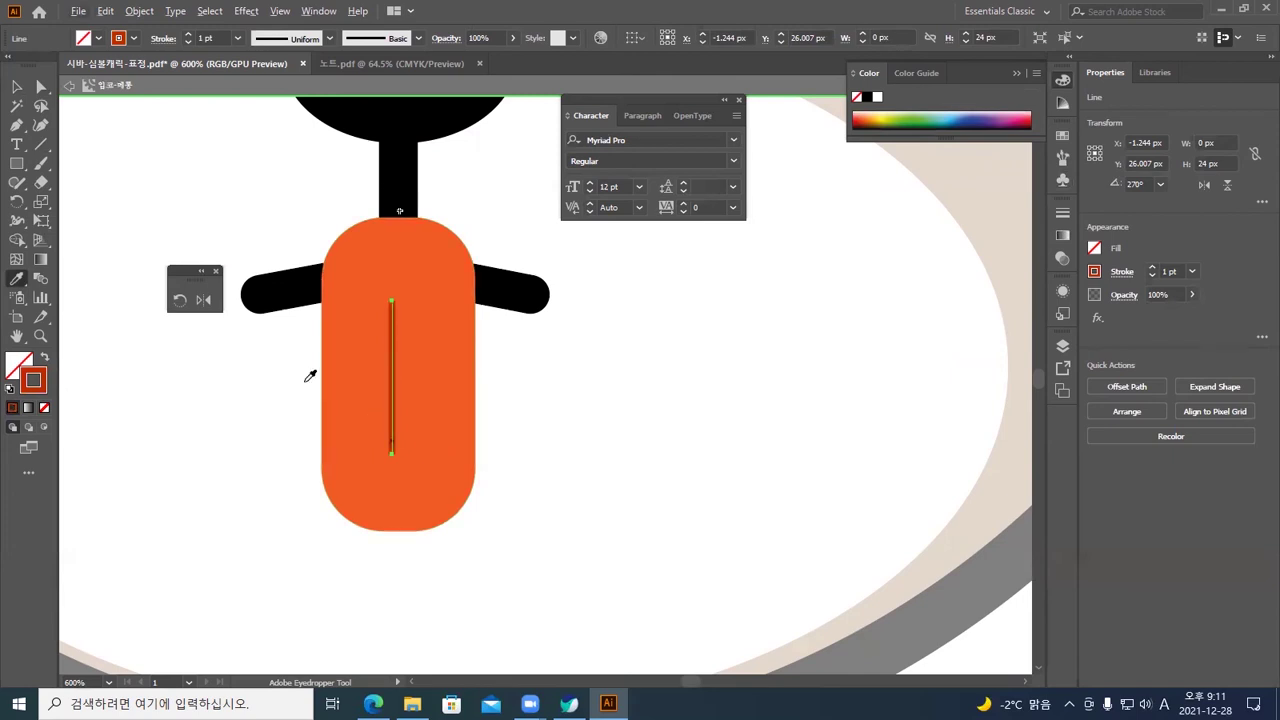
click(24, 90)
click(539, 438)
Shift the dark vertical line 0.5 px horizontally towards the middle of the tongue
key(ctrl+plus)
key(ctrl+plus)
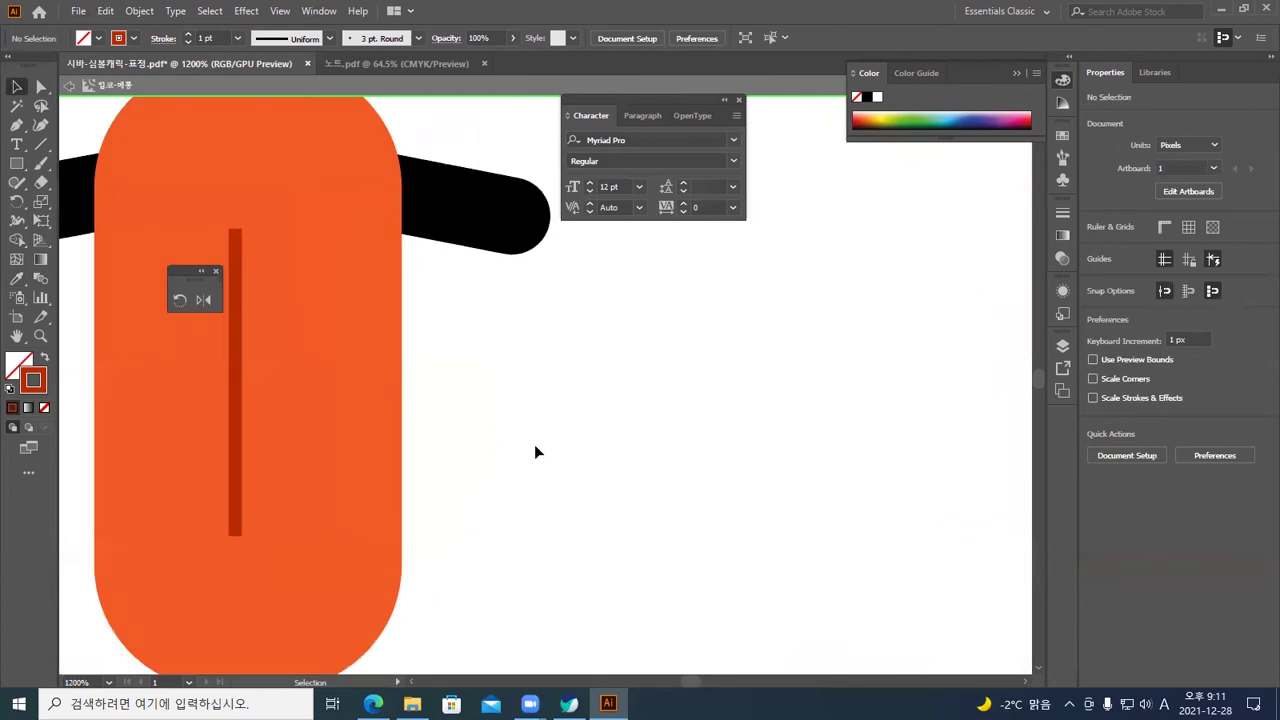
drag(486, 457, 646, 457)
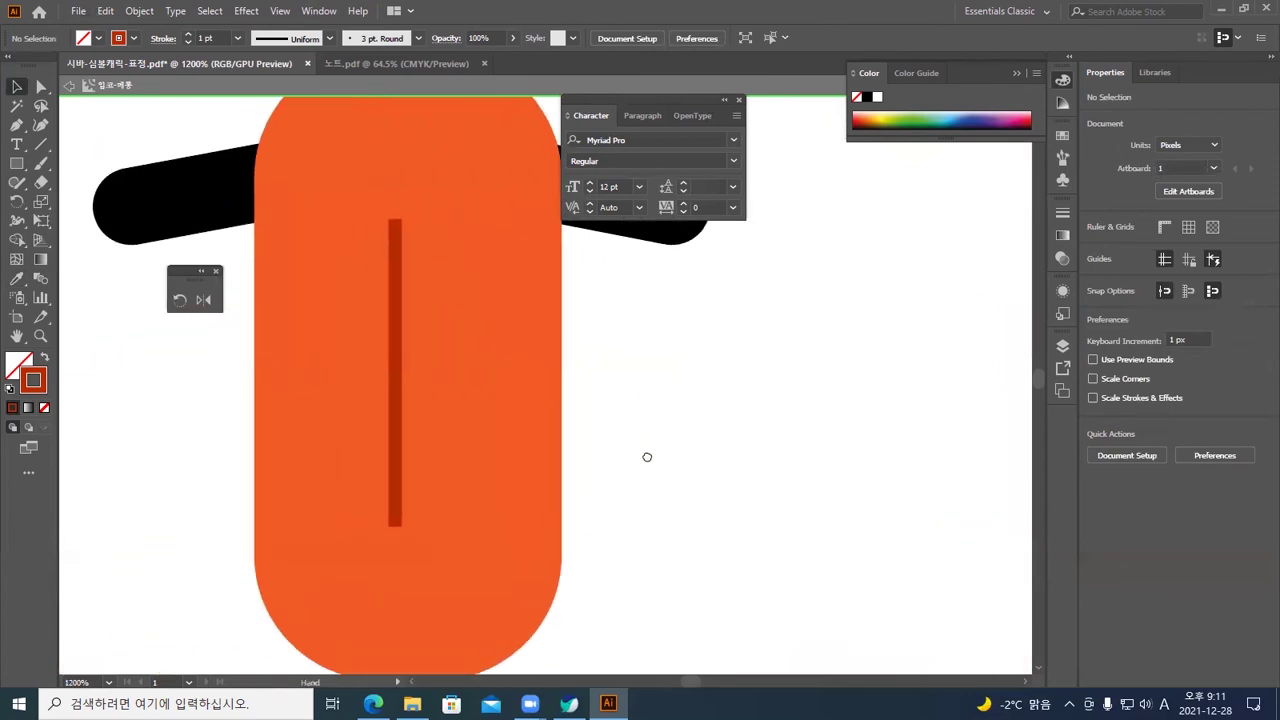
click(398, 401)
click(423, 437)
click(403, 451)
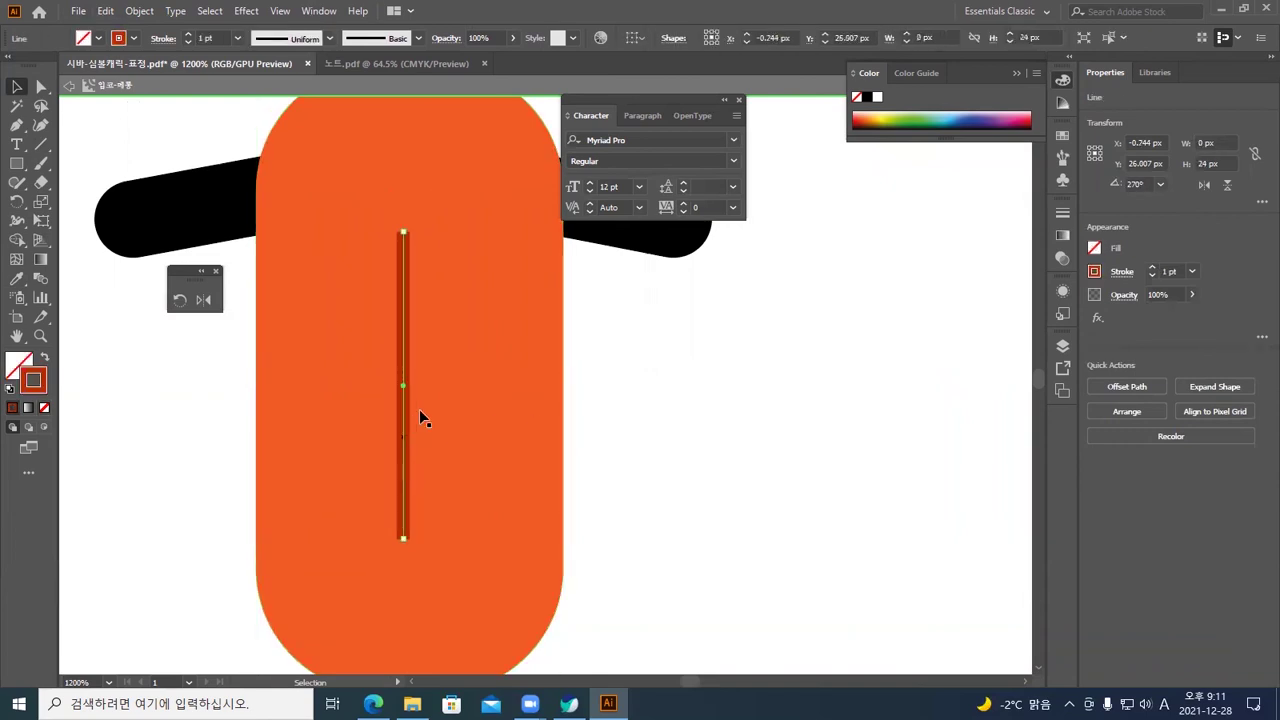
Set the vertical line's stroke weight to 3 pt and give it round caps
click(189, 35)
click(189, 35)
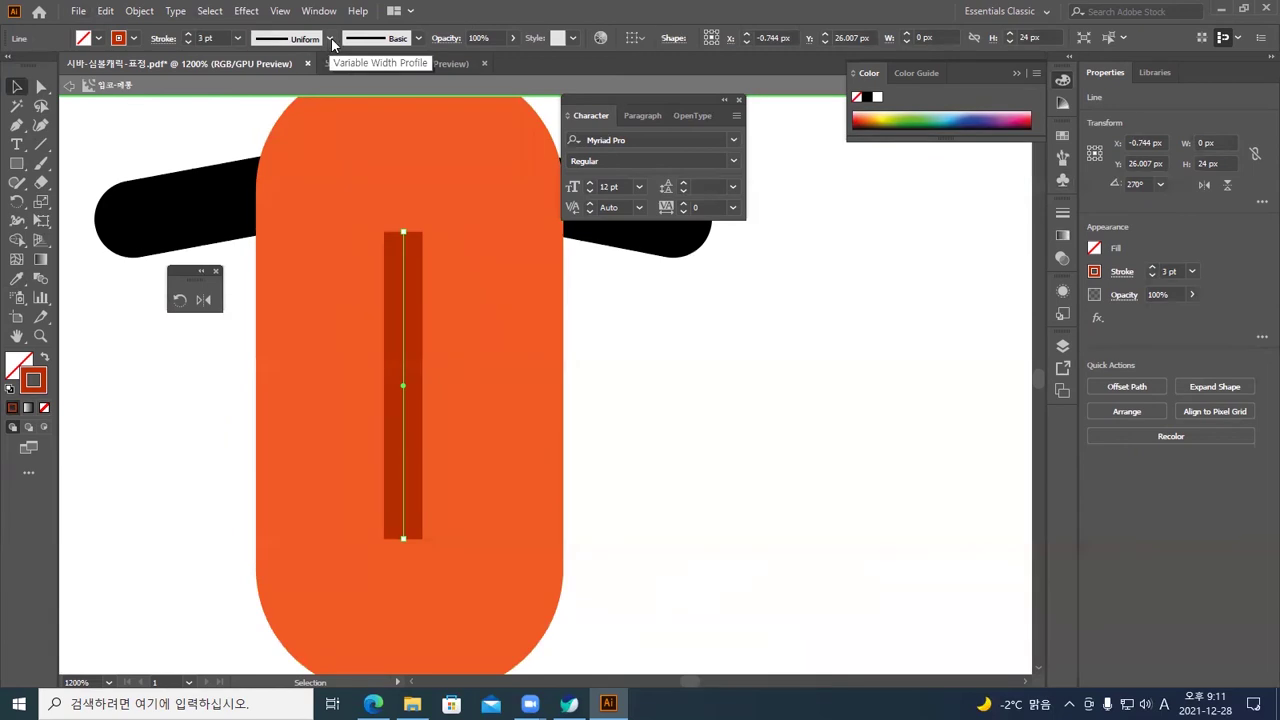
click(164, 40)
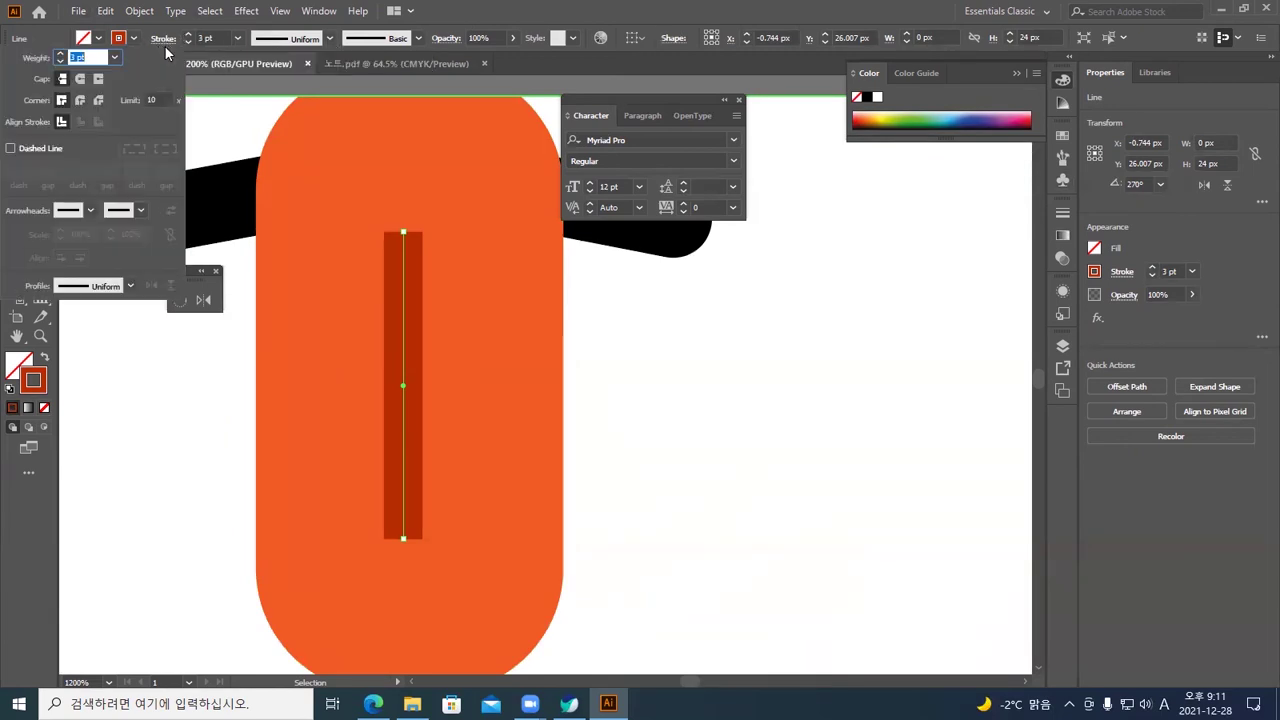
click(80, 80)
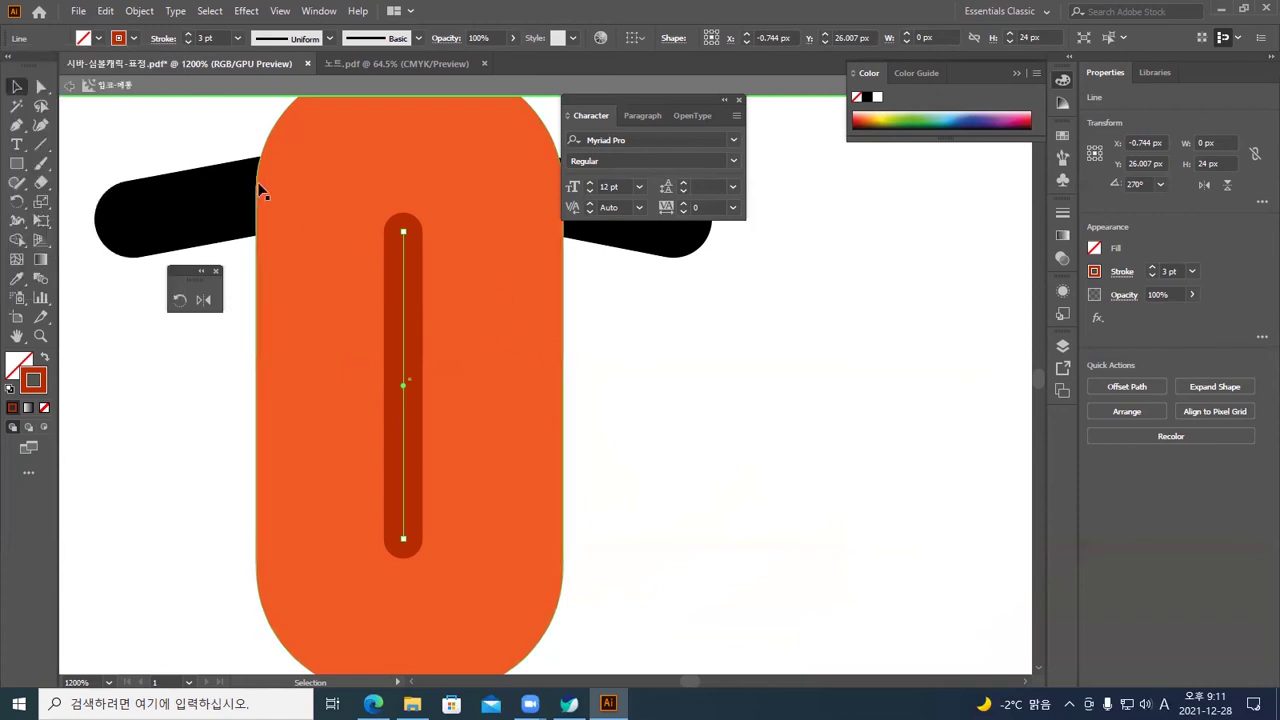
click(662, 362)
key(ctrl+minus)
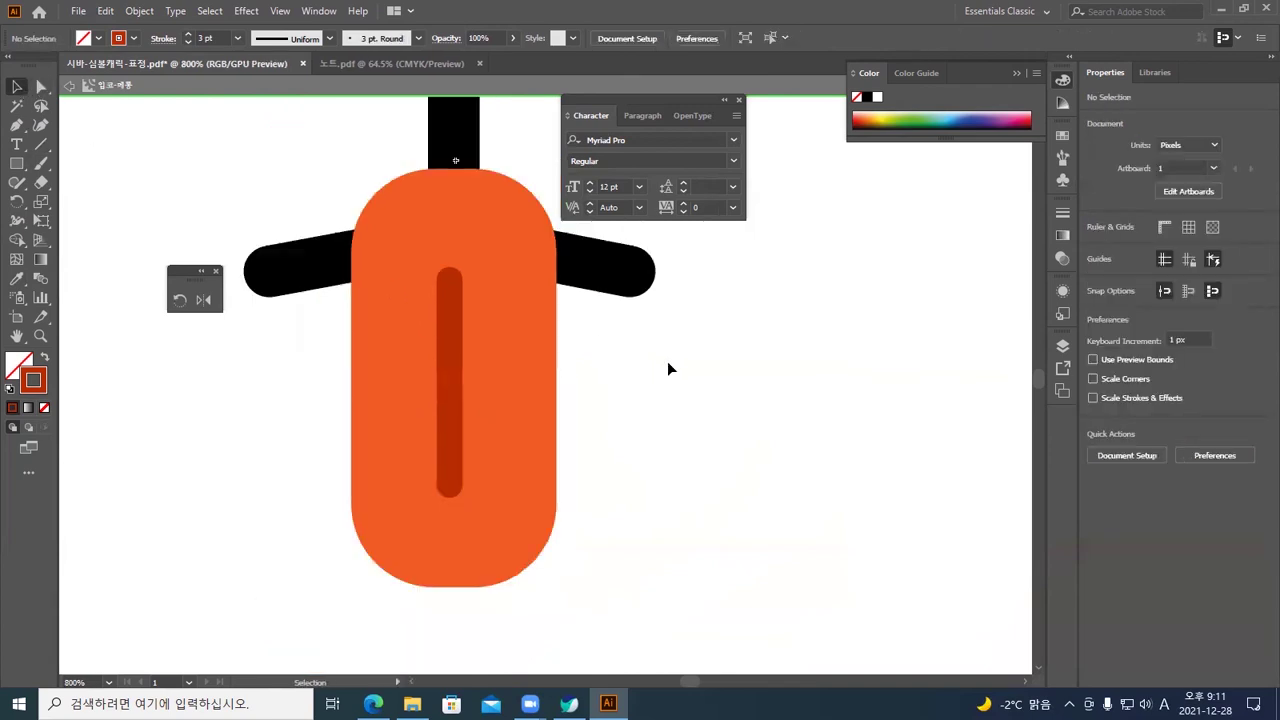
Lengthen the tongue's centre line by extending its lower and upper anchor points vertically
click(452, 430)
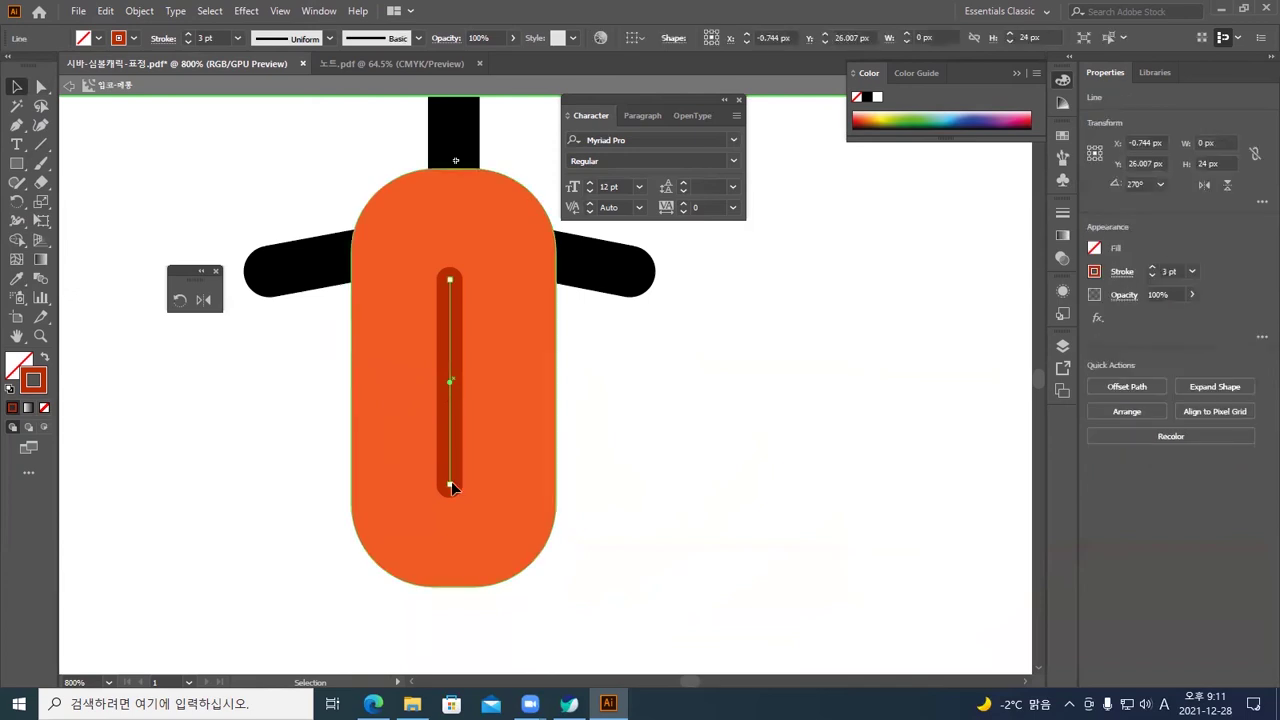
click(42, 88)
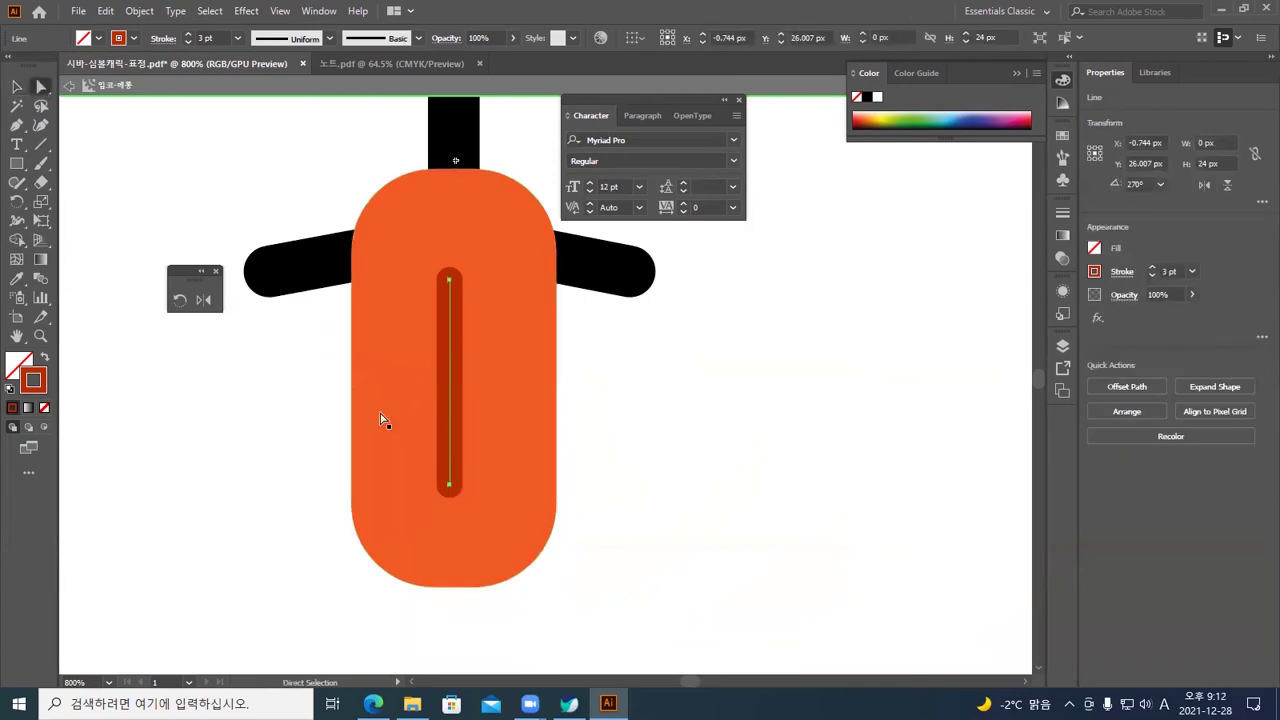
click(302, 477)
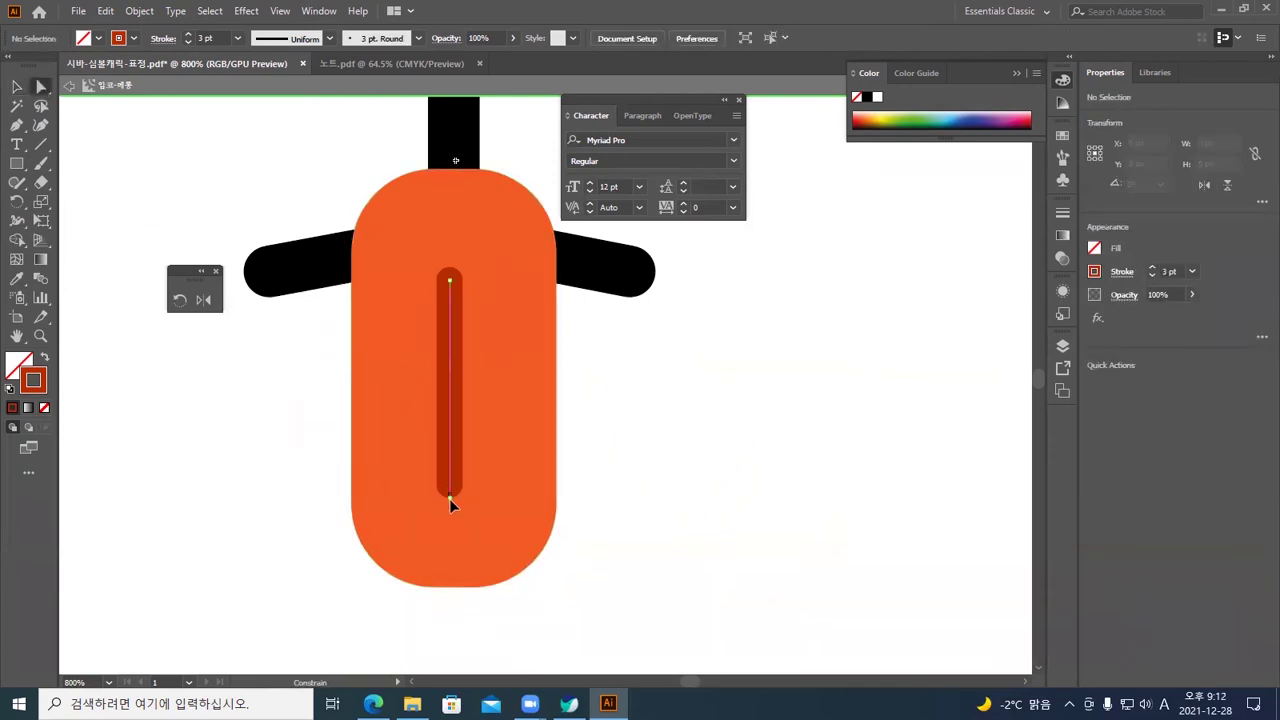
click(449, 506)
click(513, 471)
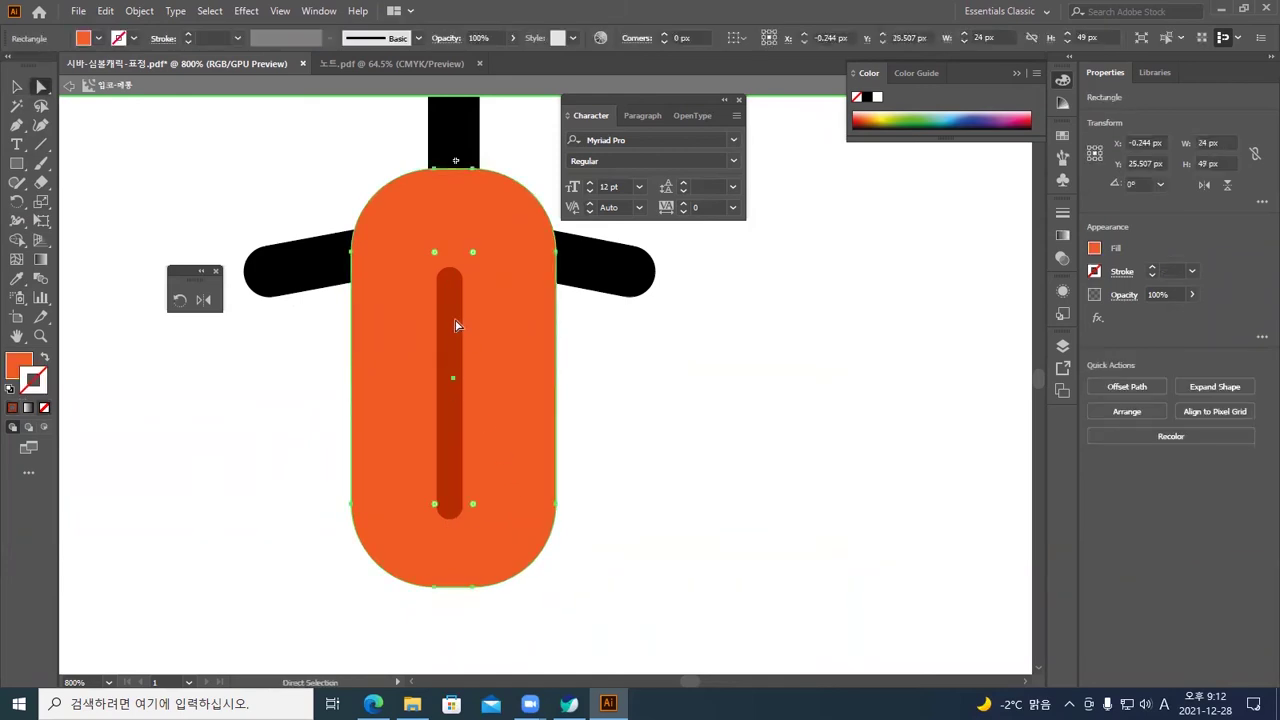
click(451, 280)
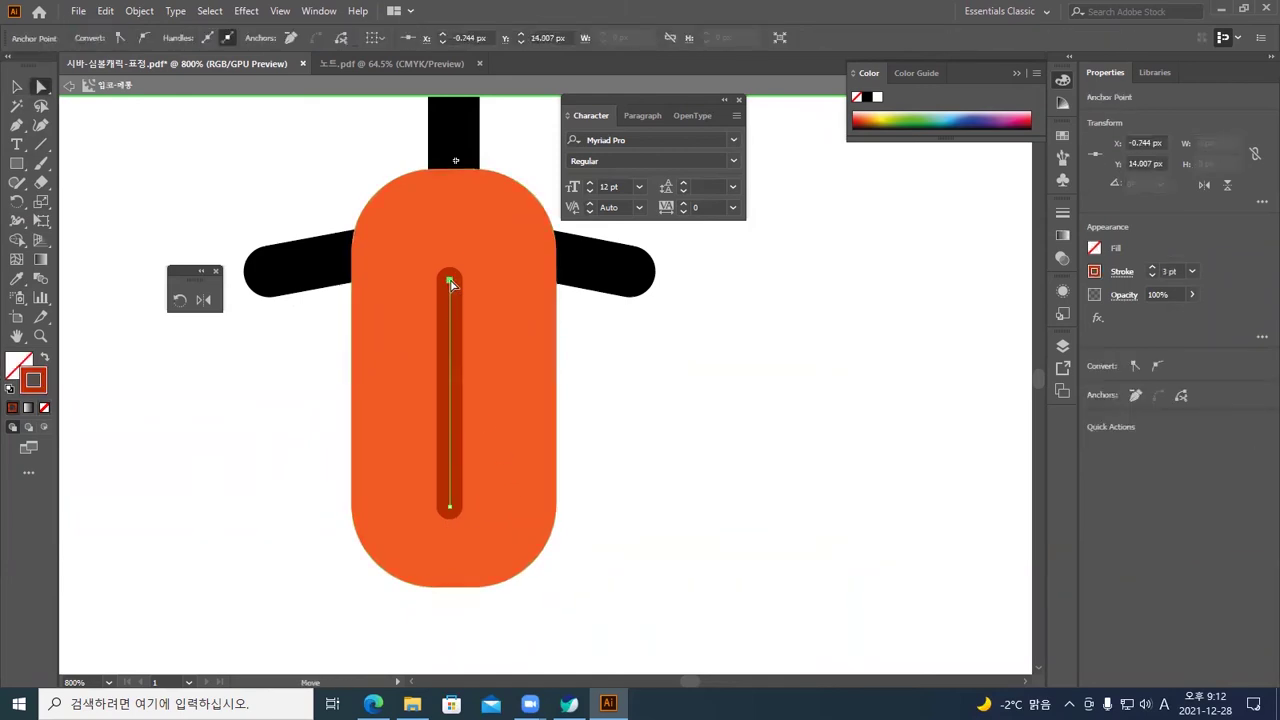
click(660, 424)
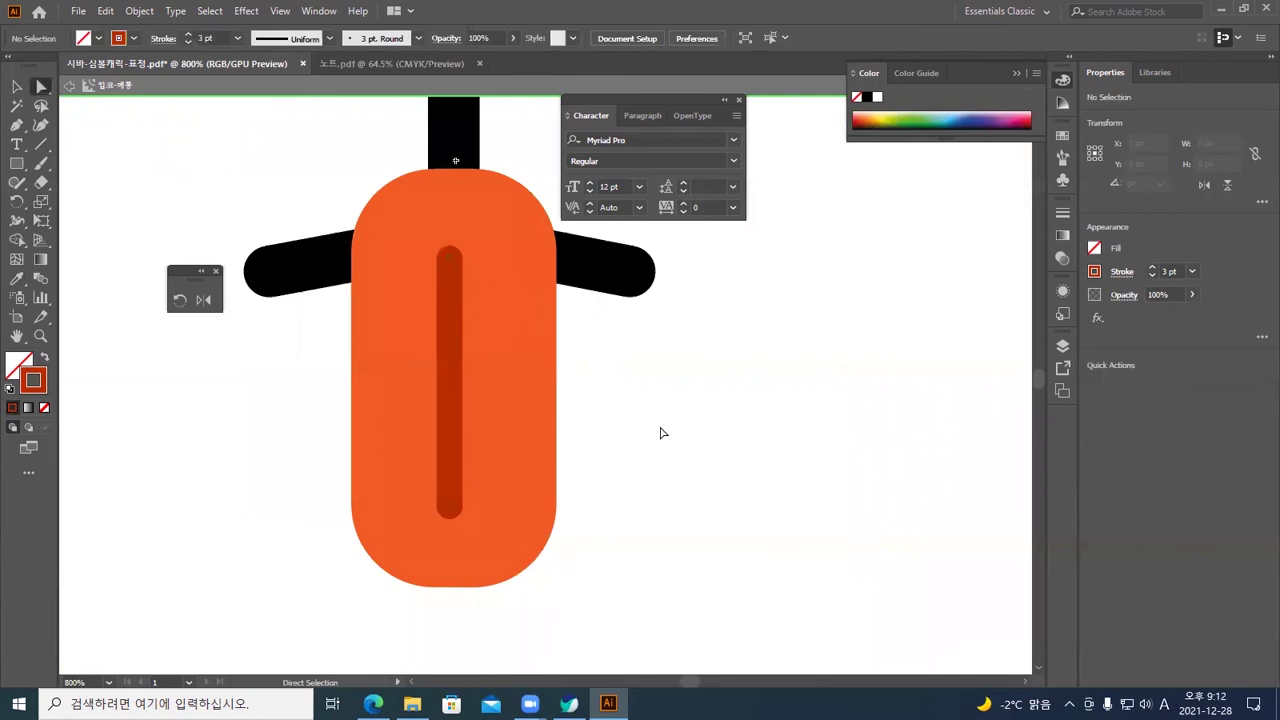
Group the tongue shape with its centre line and send the group behind the black mouth and nose lines
click(17, 87)
drag(628, 462, 340, 378)
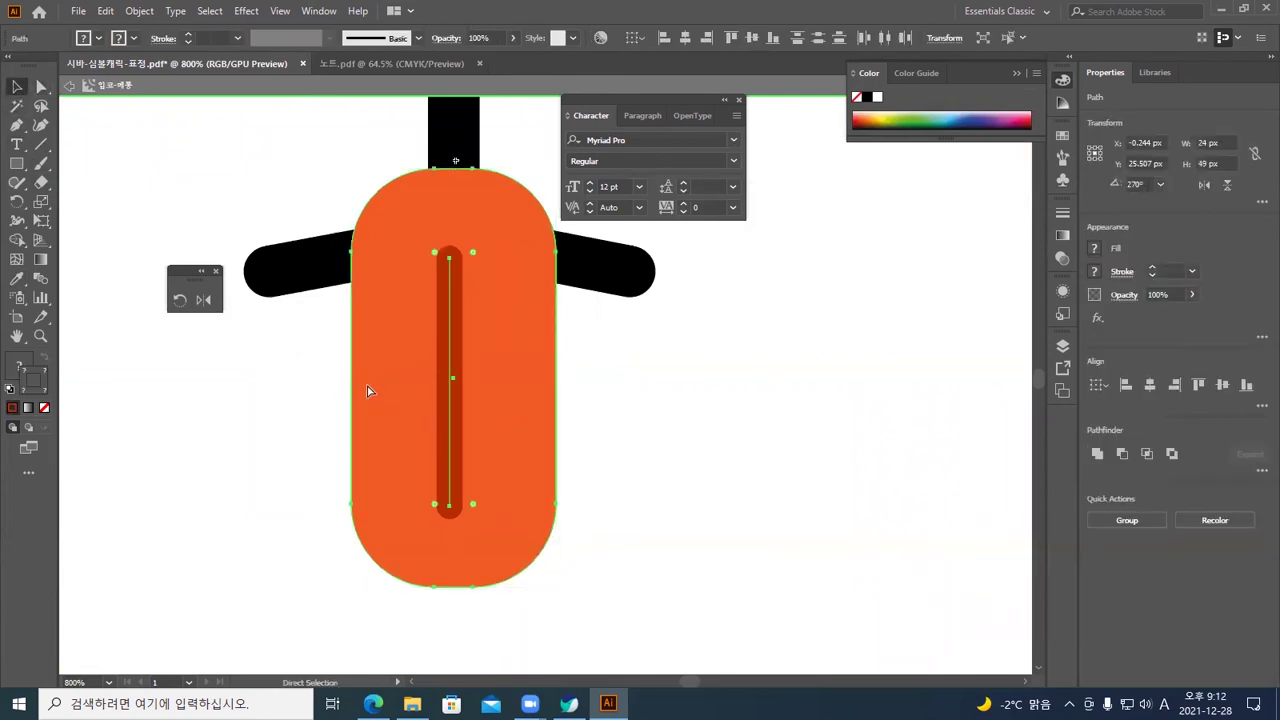
click(660, 397)
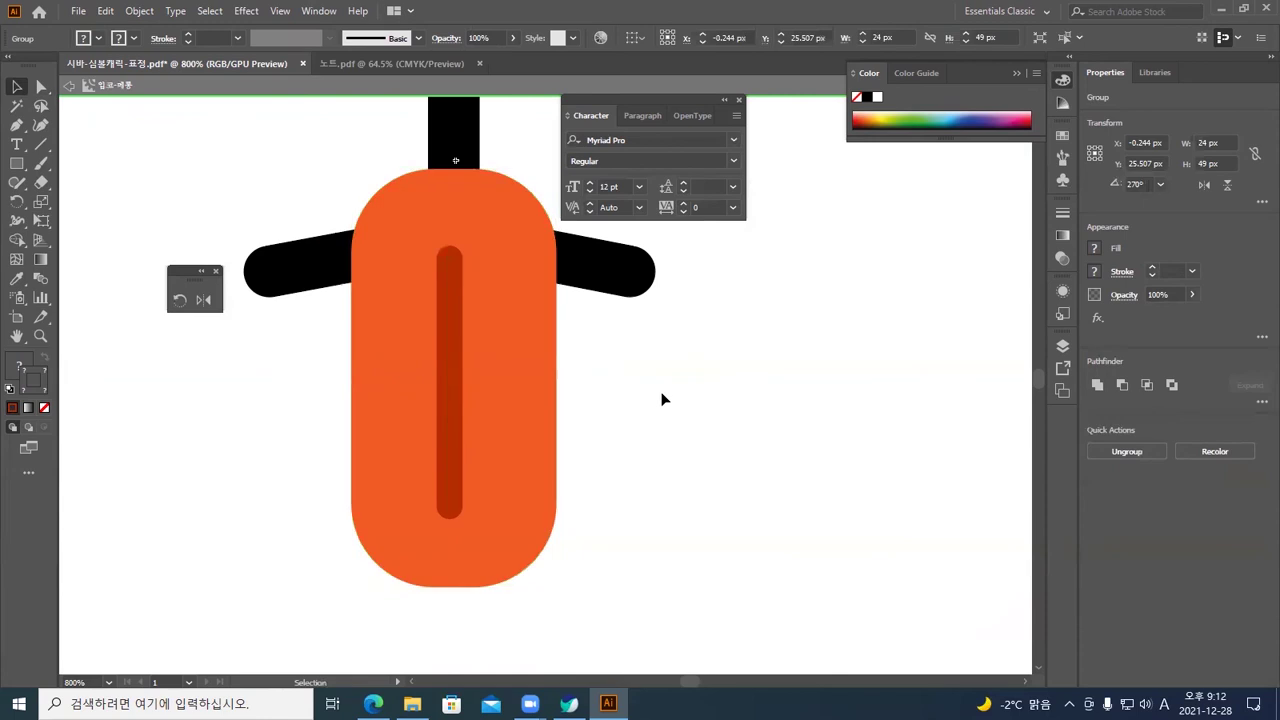
click(524, 334)
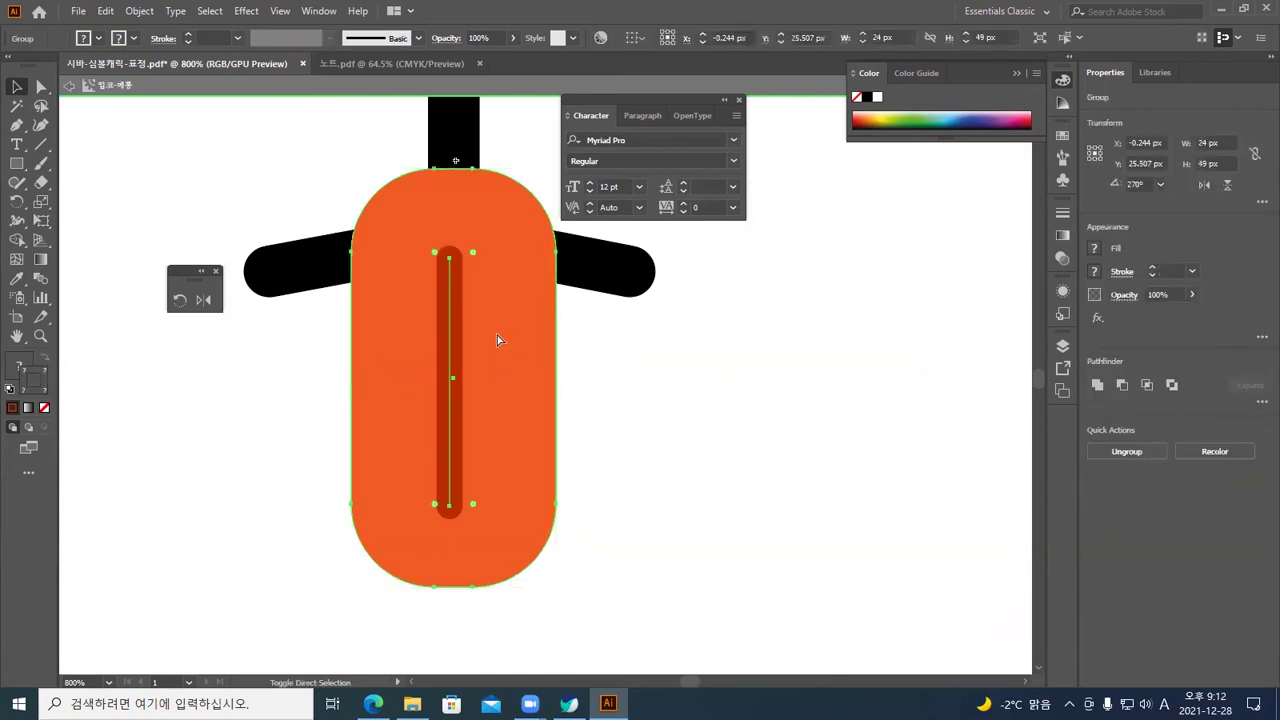
key(ctrl+shift+bracketleft)
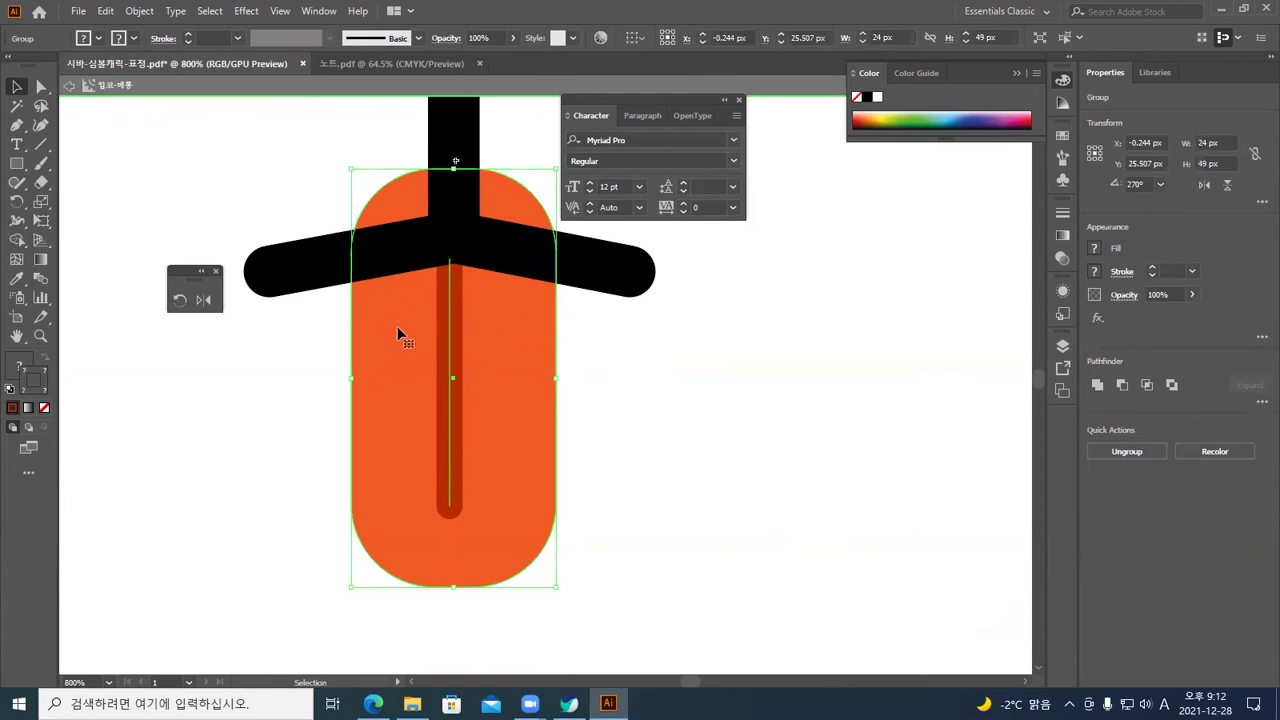
Move the tongue group up 7 px behind the mouth line
mouse_move(485, 403)
mouse_down()
mouse_move(494, 294)
mouse_move(485, 424)
mouse_move(483, 294)
mouse_move(480, 411)
mouse_up()
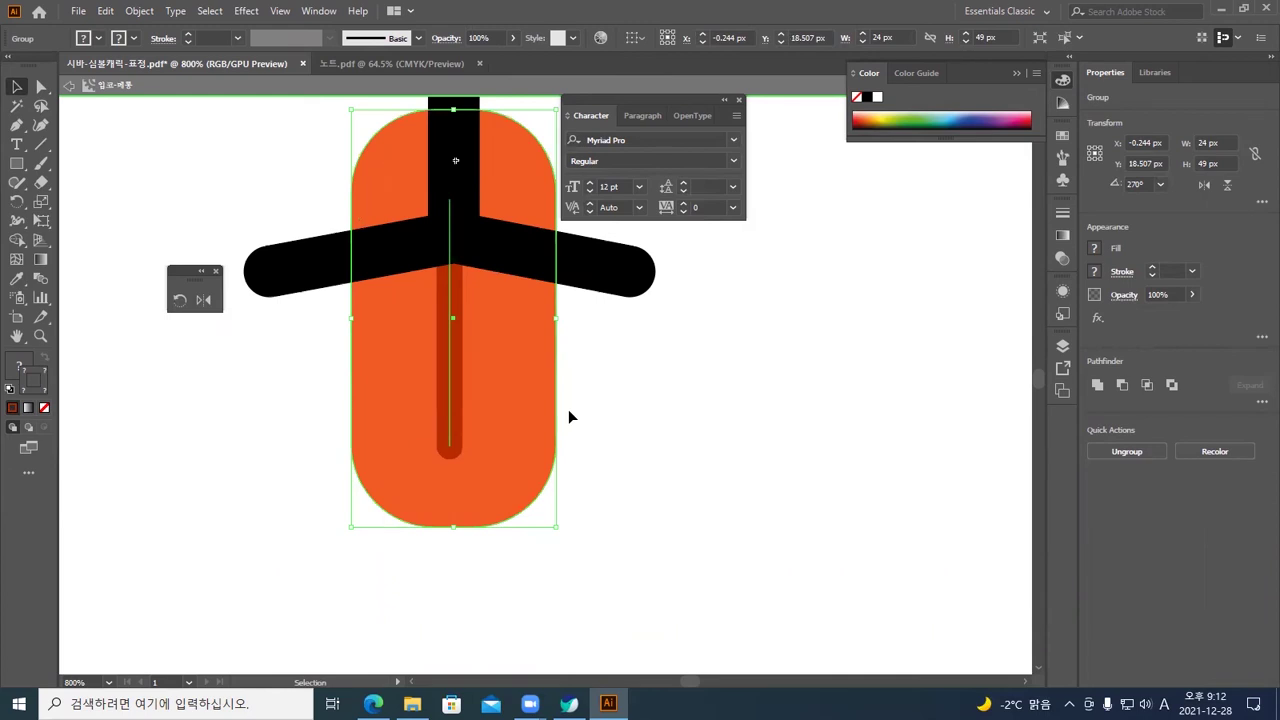
click(630, 412)
click(527, 411)
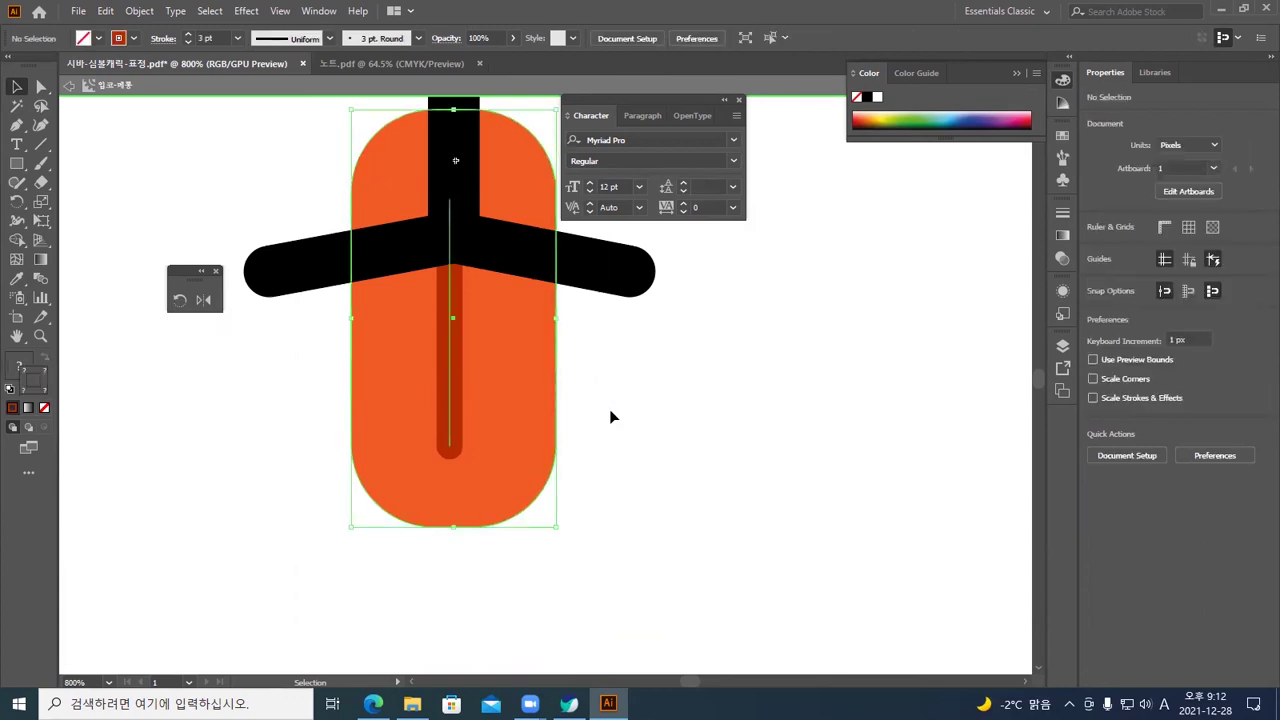
click(632, 408)
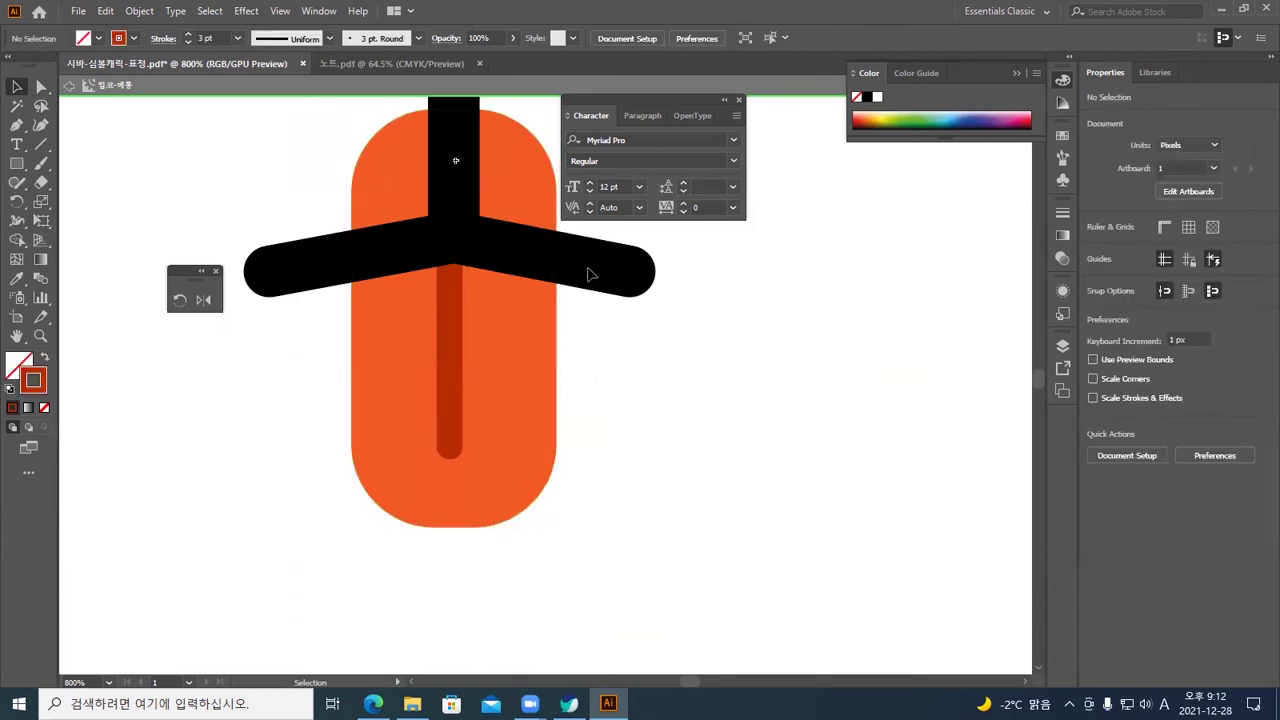
Try moving the black mouth line down over the tongue and undo the move
drag(626, 298, 601, 272)
key(ctrl+alt)
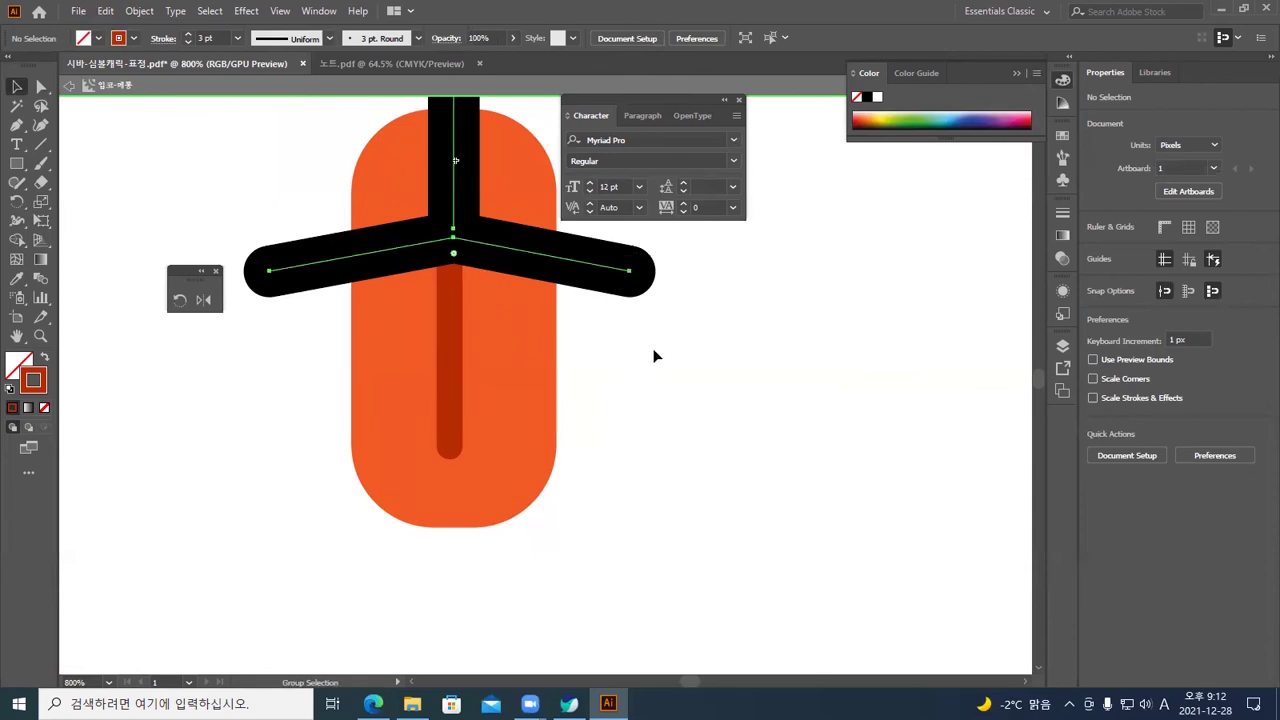
click(657, 343)
drag(615, 277, 625, 343)
key(ctrl+z)
key(v)
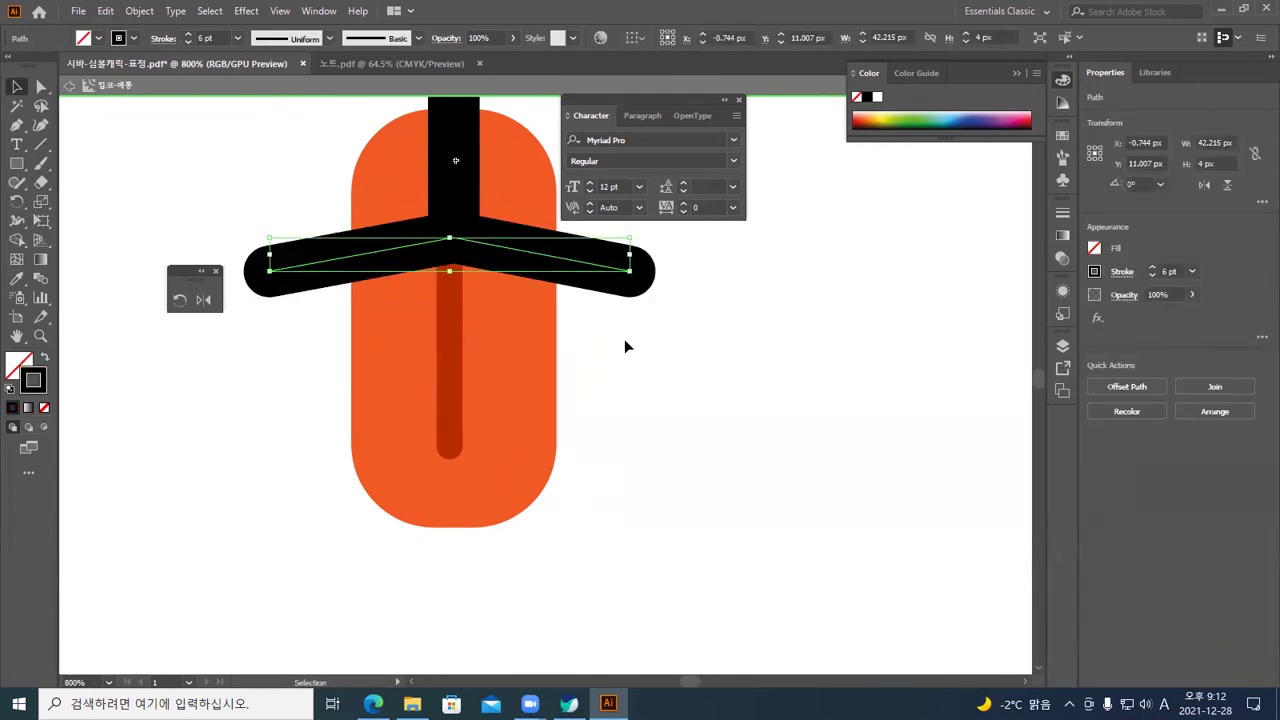
key(a)
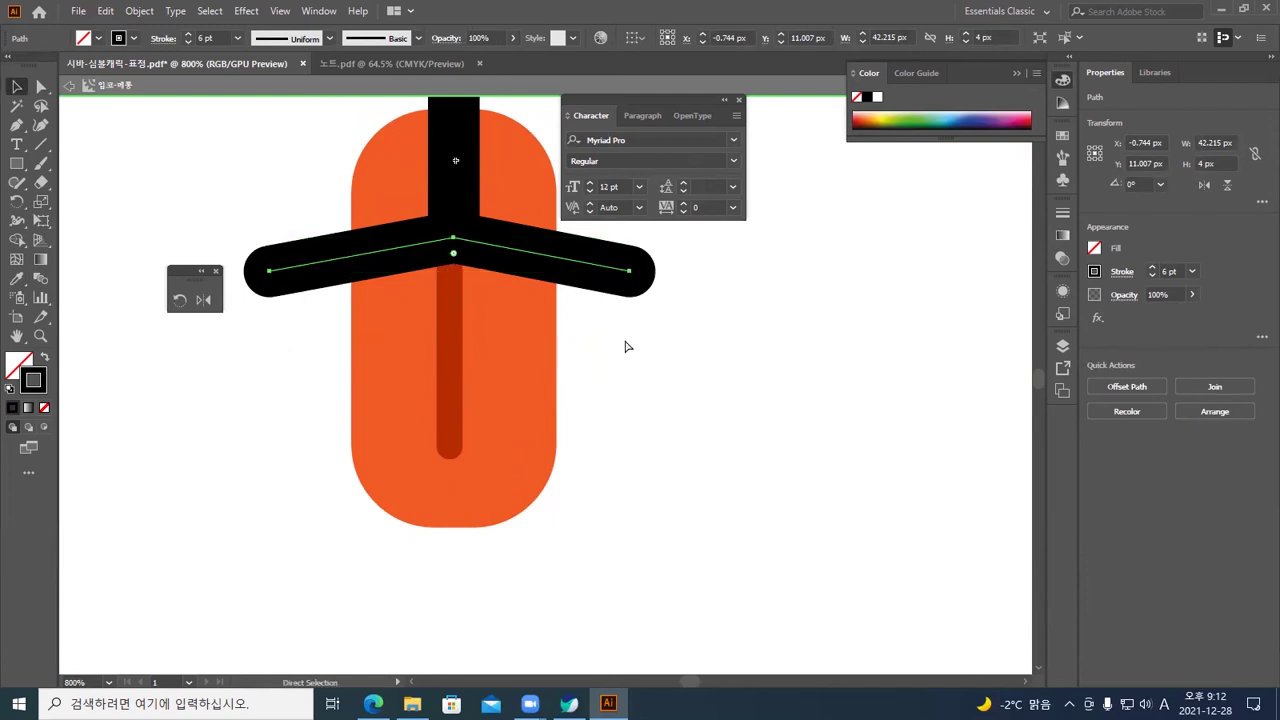
key(v)
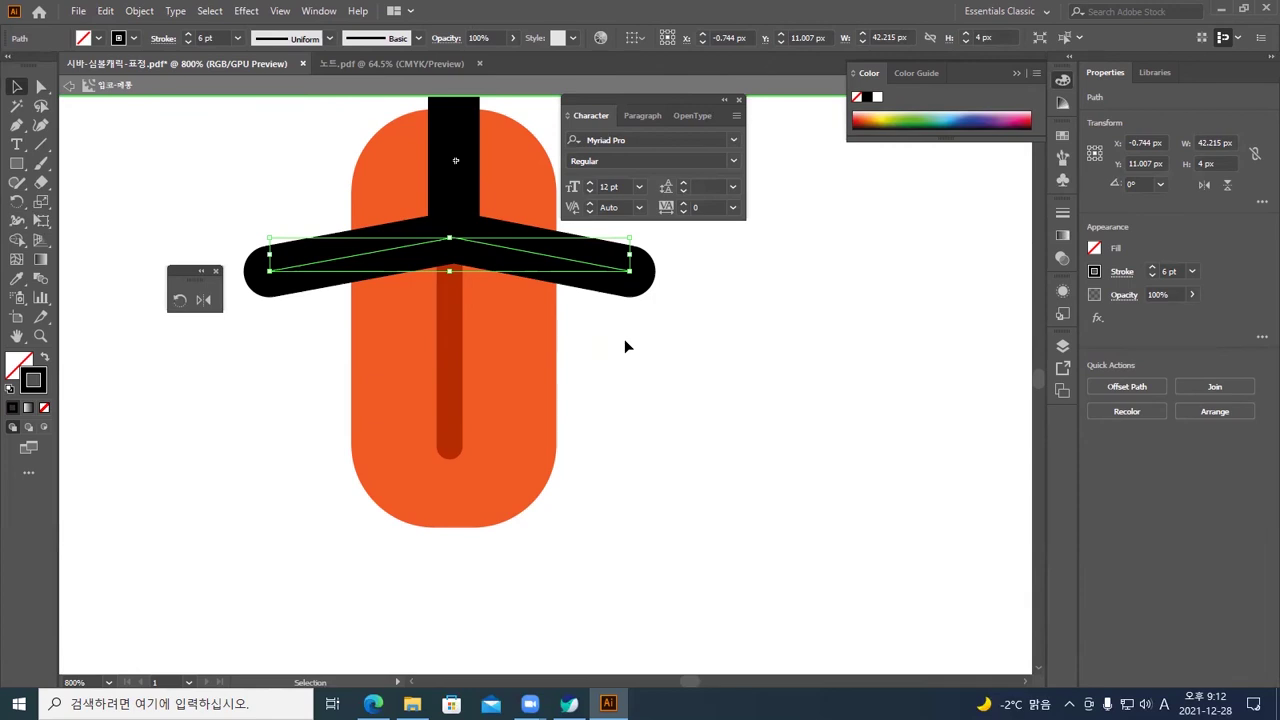
Try shifting the mouth line 7 px down from the nose line, undo it and keep the mouth line selected
click(643, 334)
drag(591, 277, 590, 338)
key(a)
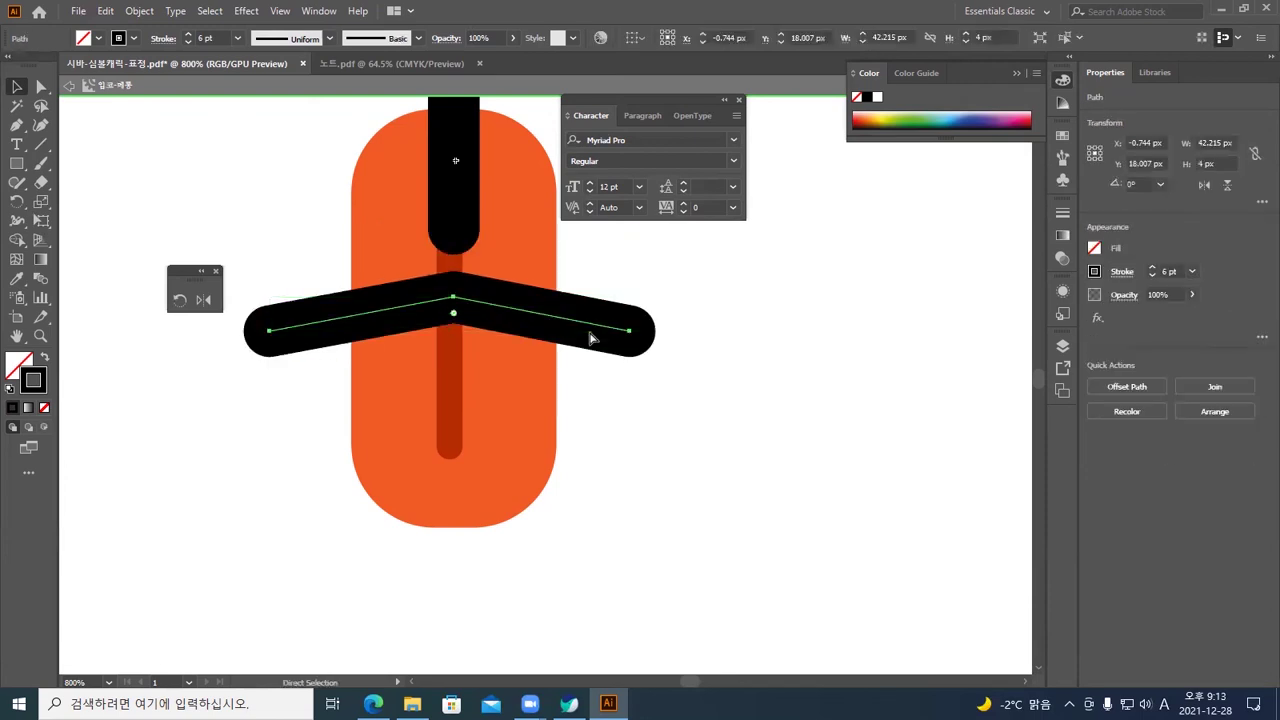
key(ctrl+z)
click(590, 338)
key(a)
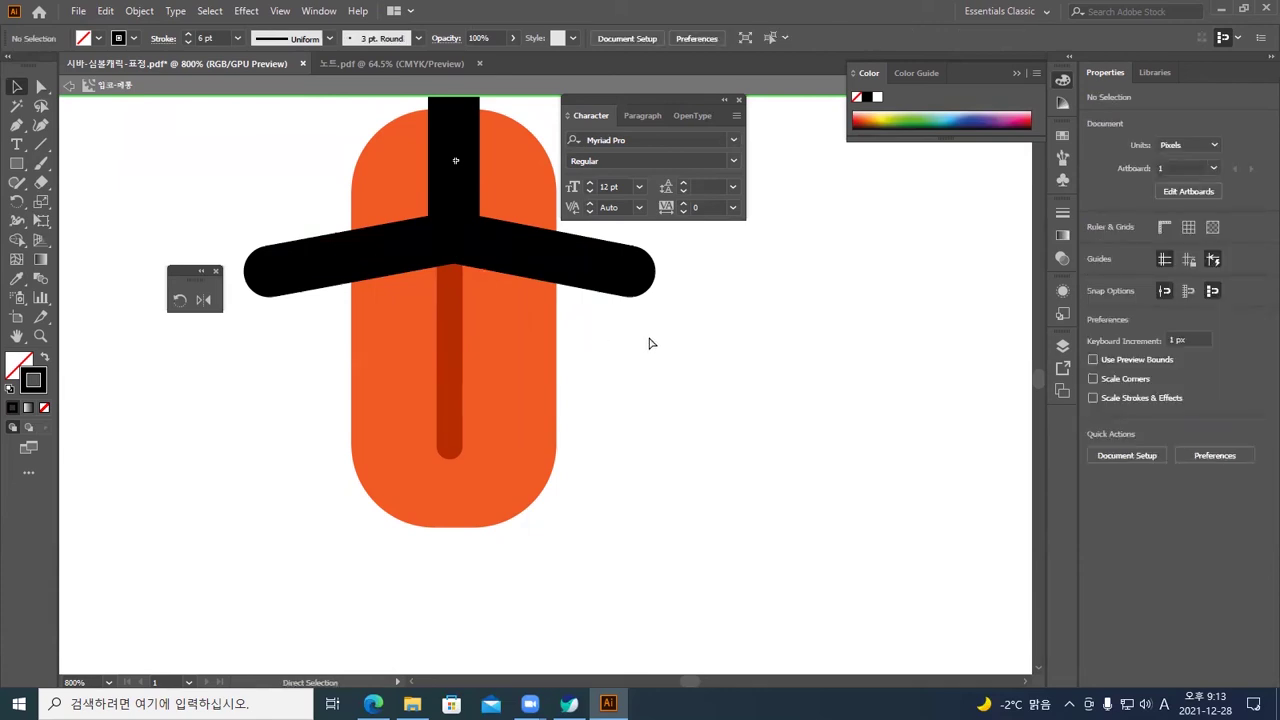
key(ctrl+z)
key(v)
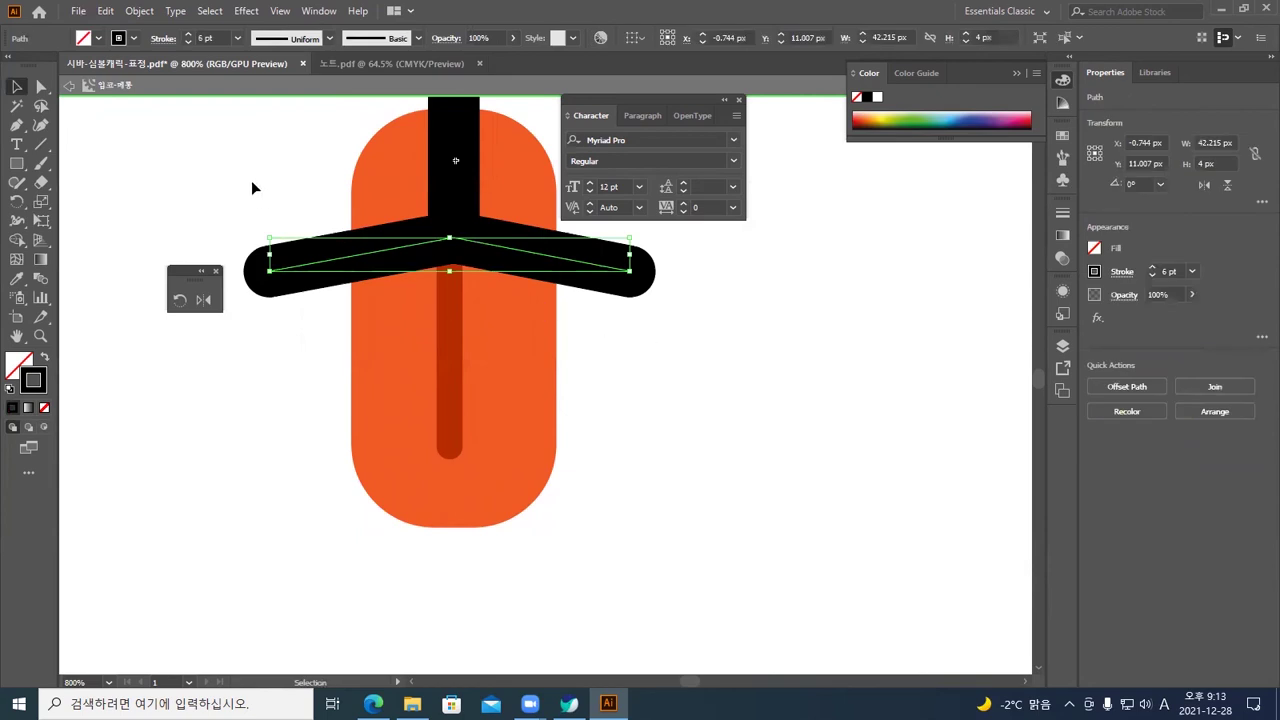
Try RGB Yellow on the mouth line's stroke, and settle on pure blue to set it apart
click(134, 42)
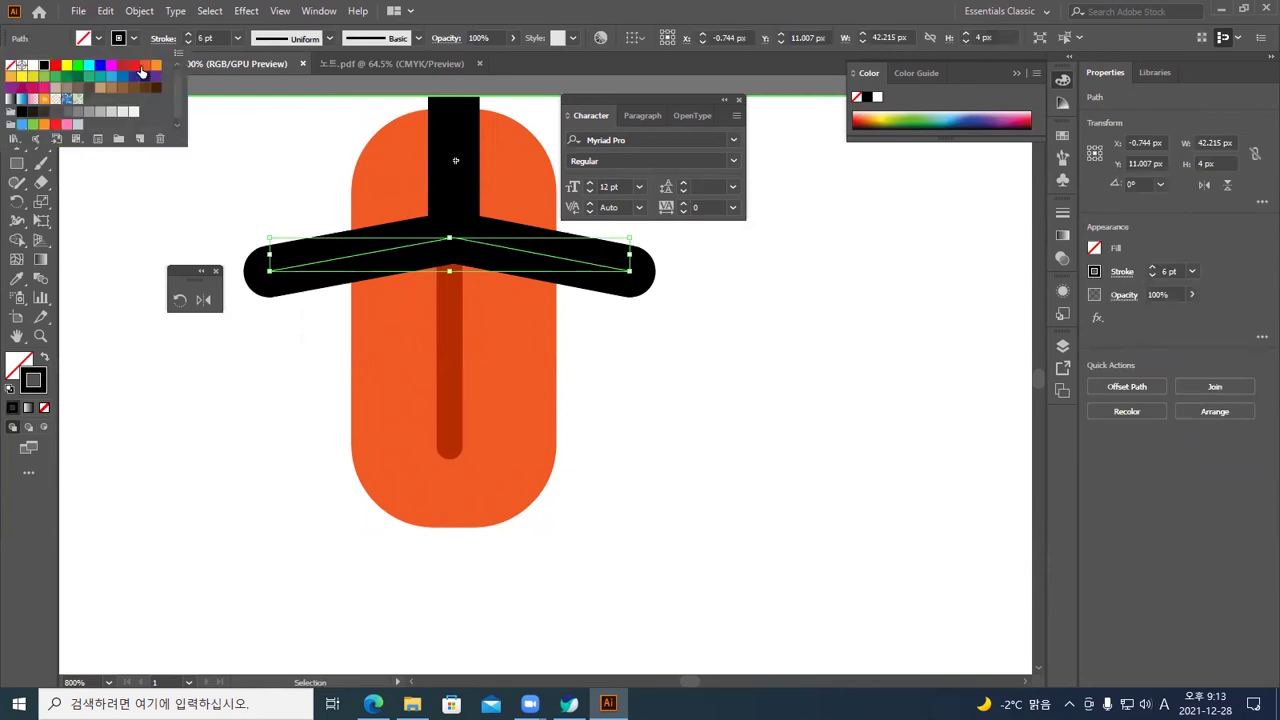
click(66, 67)
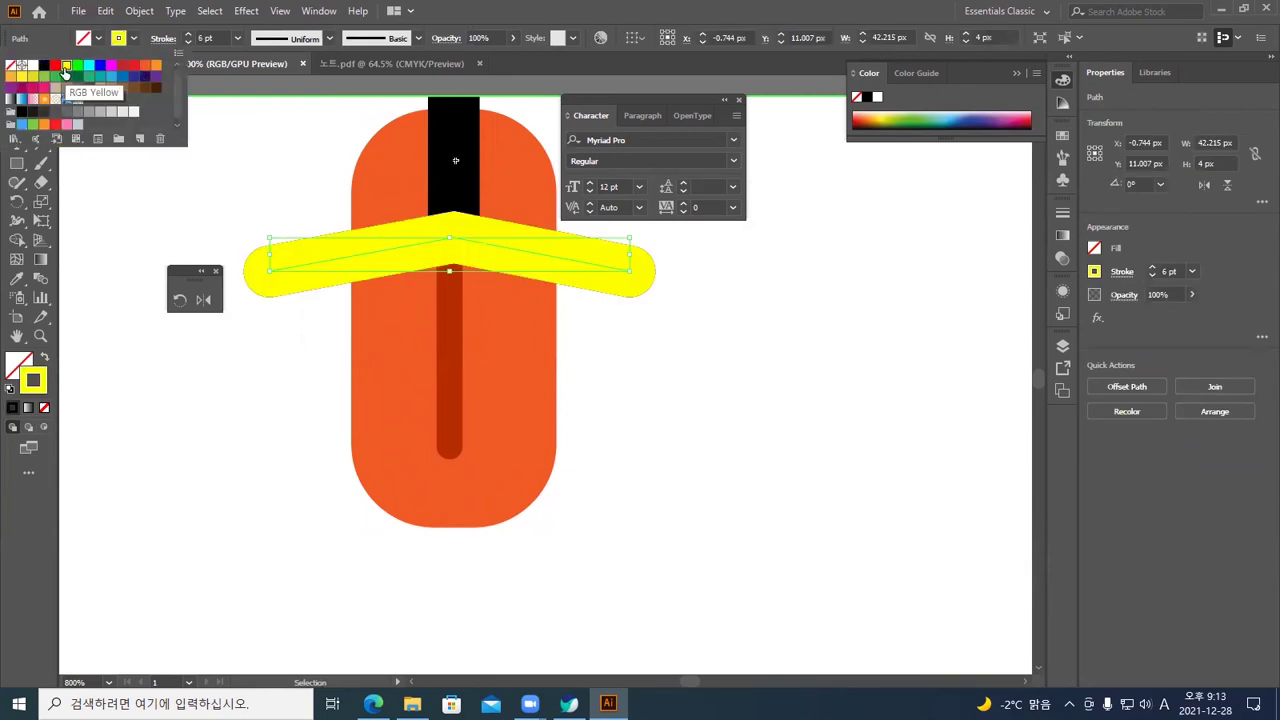
click(100, 65)
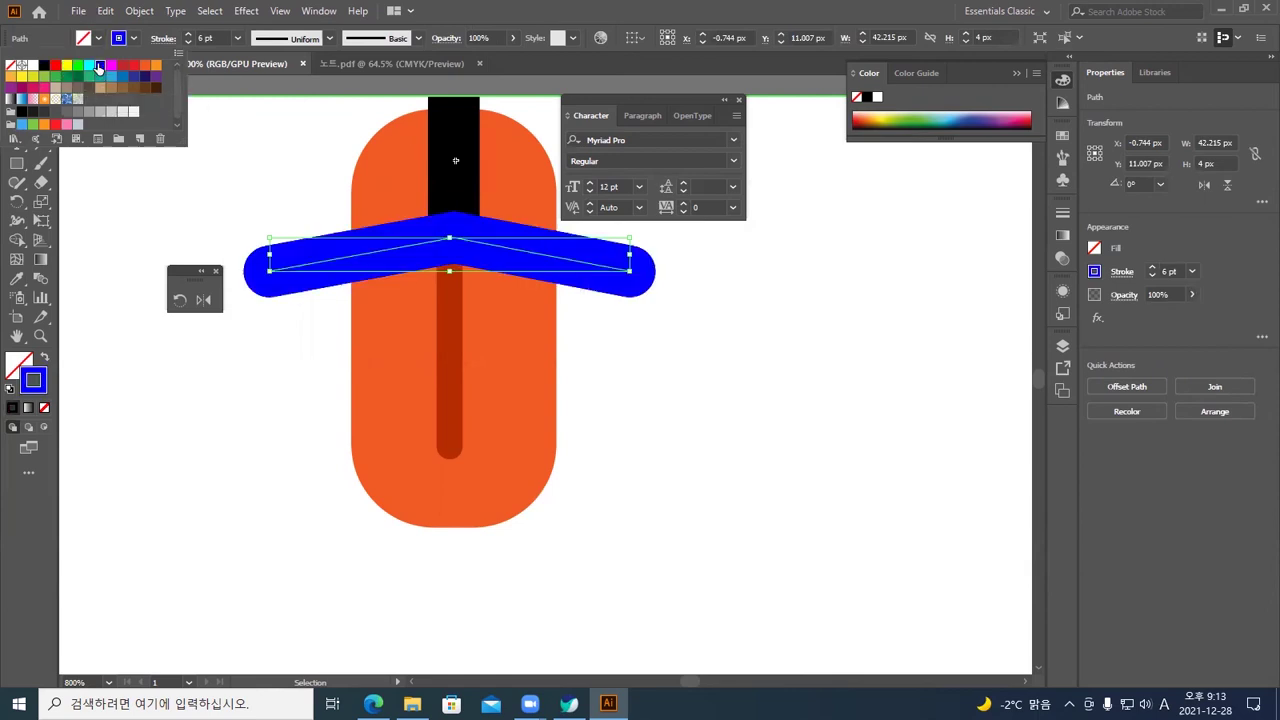
click(612, 332)
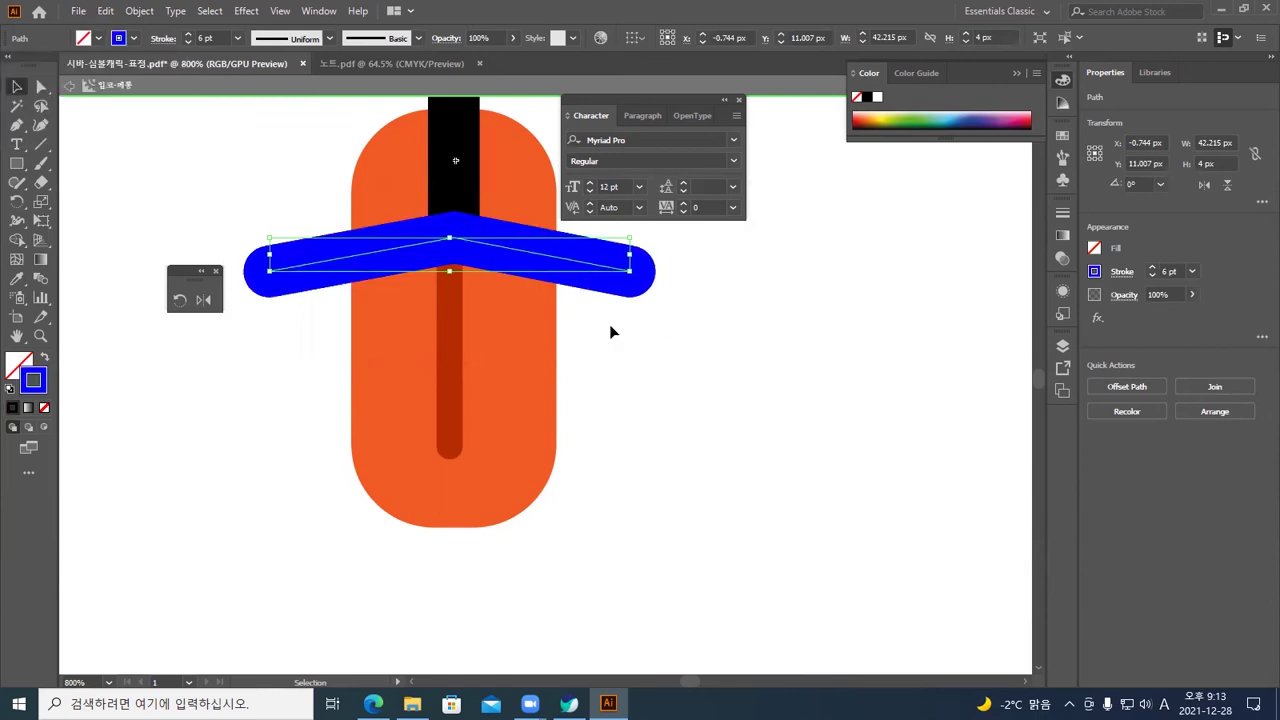
click(652, 338)
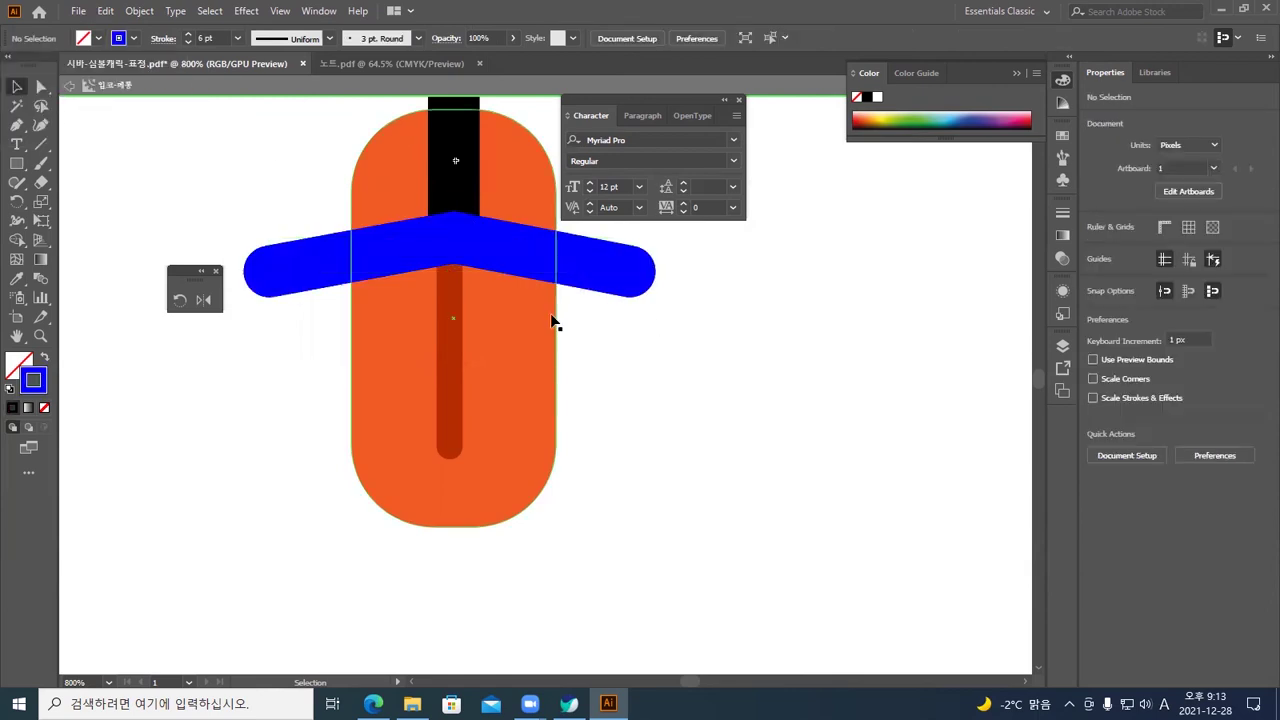
Try to erase the left end of the blue mouth line with the Eraser, and undo the erasing
click(308, 268)
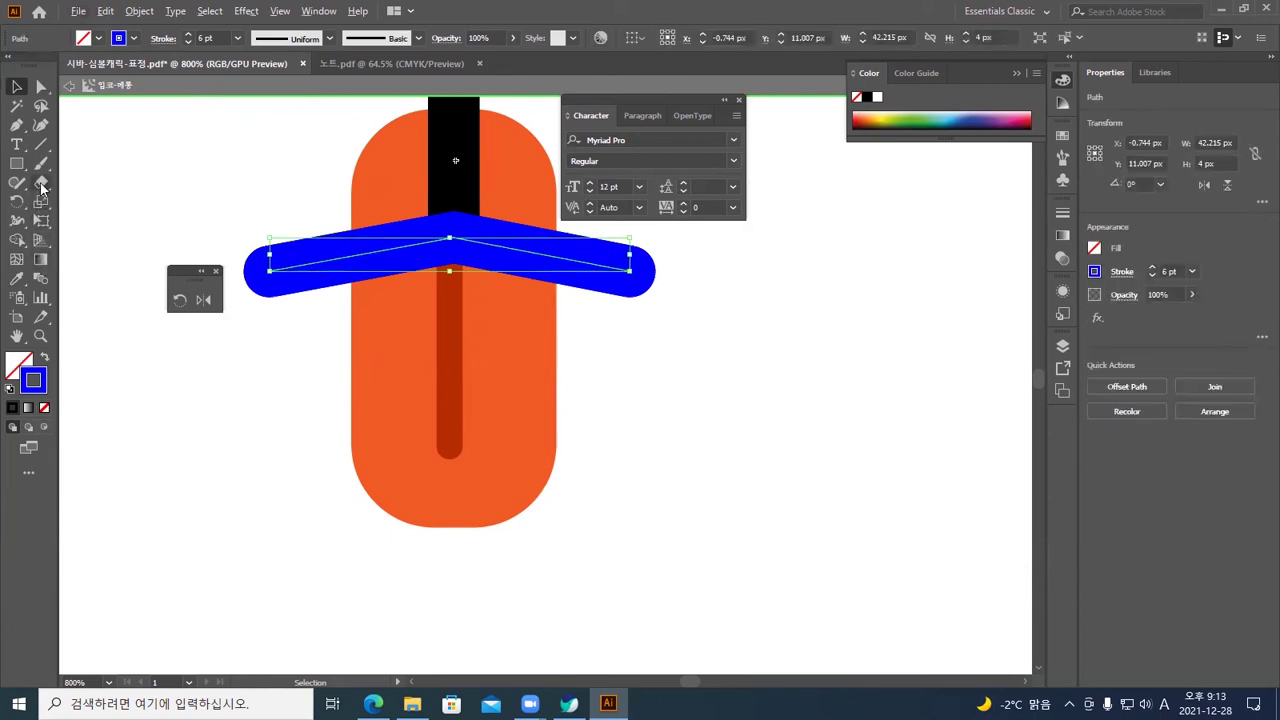
click(42, 184)
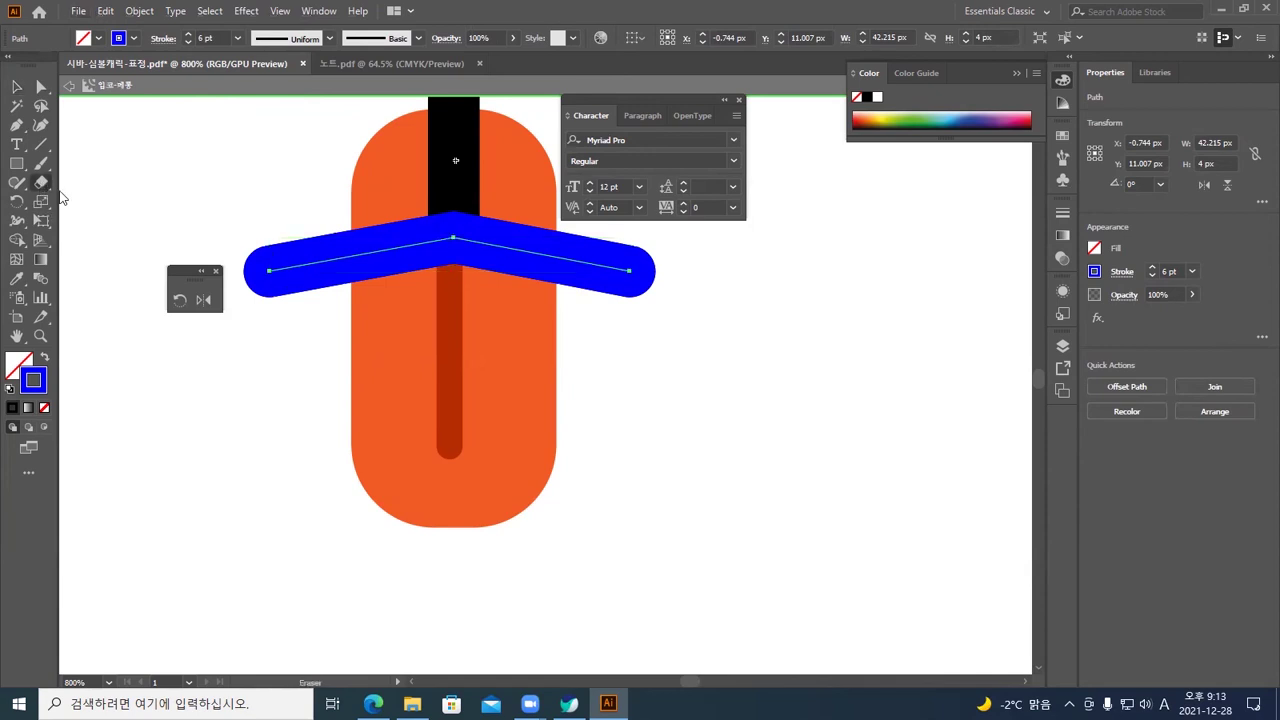
drag(330, 270, 265, 278)
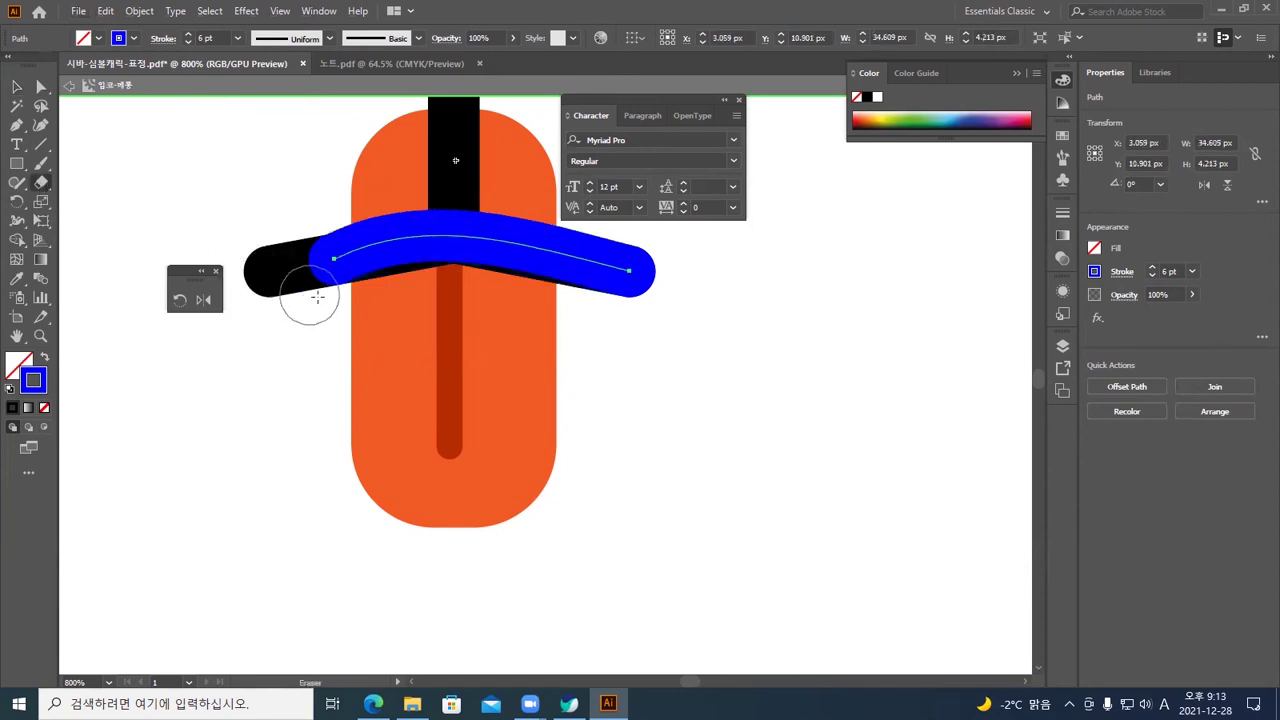
key(ctrl+z)
key(ctrl+z)
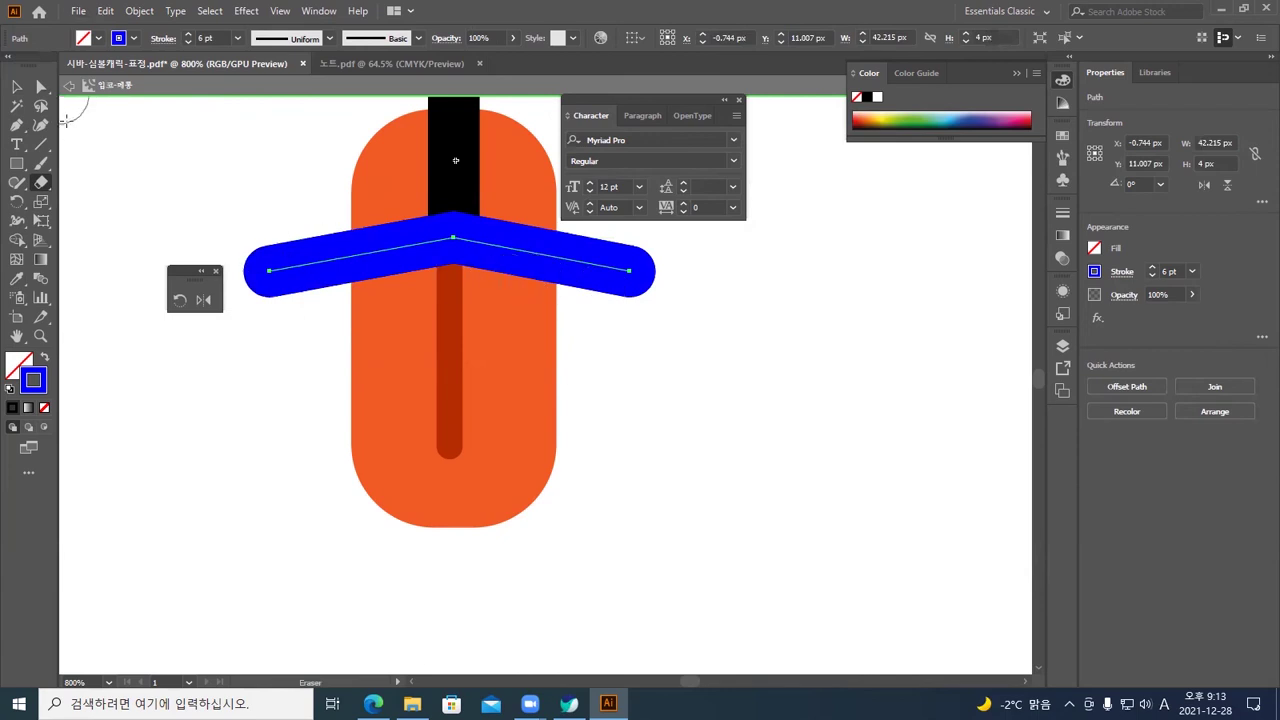
Cut the blue mouth line with the Scissors tool at two points near its ends, just outside the tongue's left and right edges
click(49, 186)
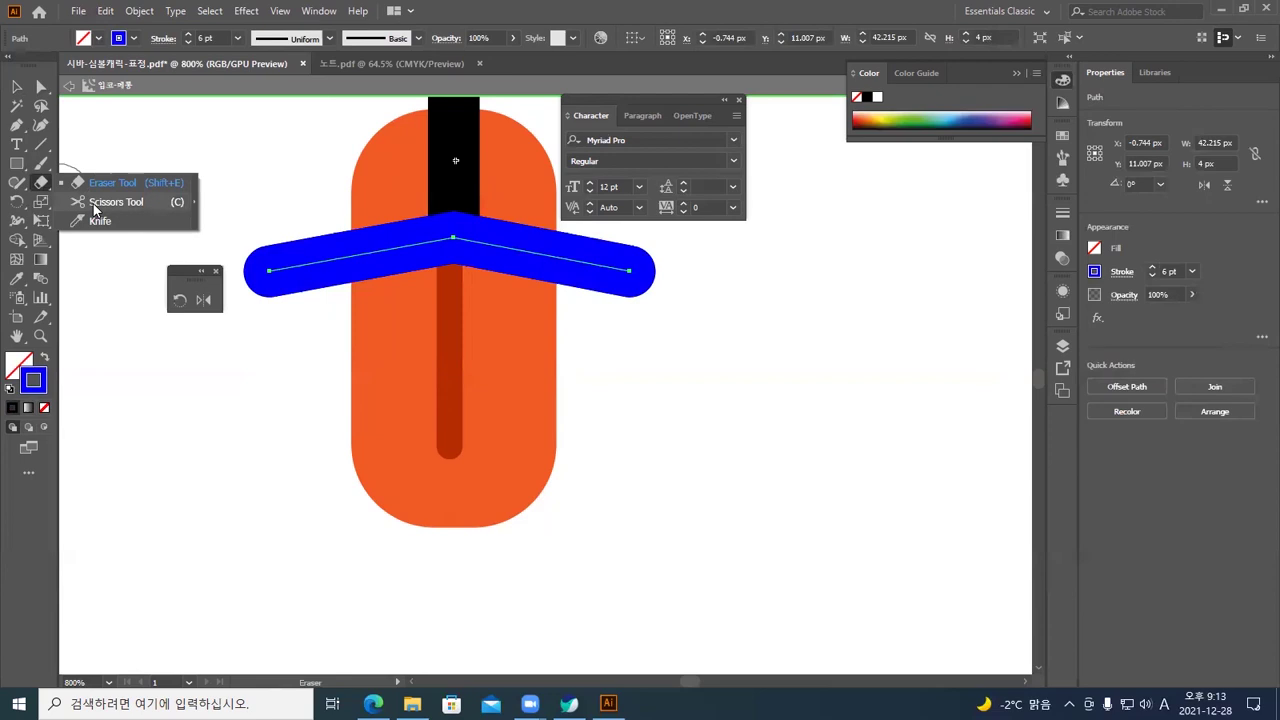
click(93, 203)
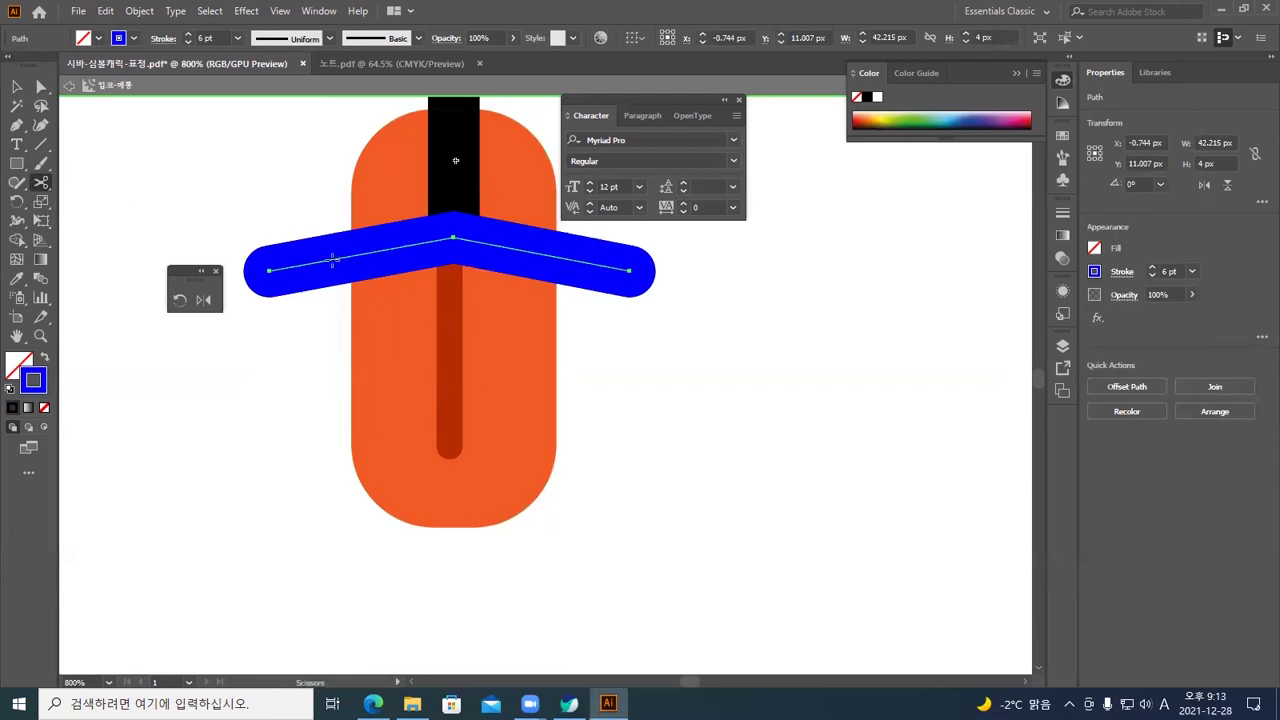
click(333, 259)
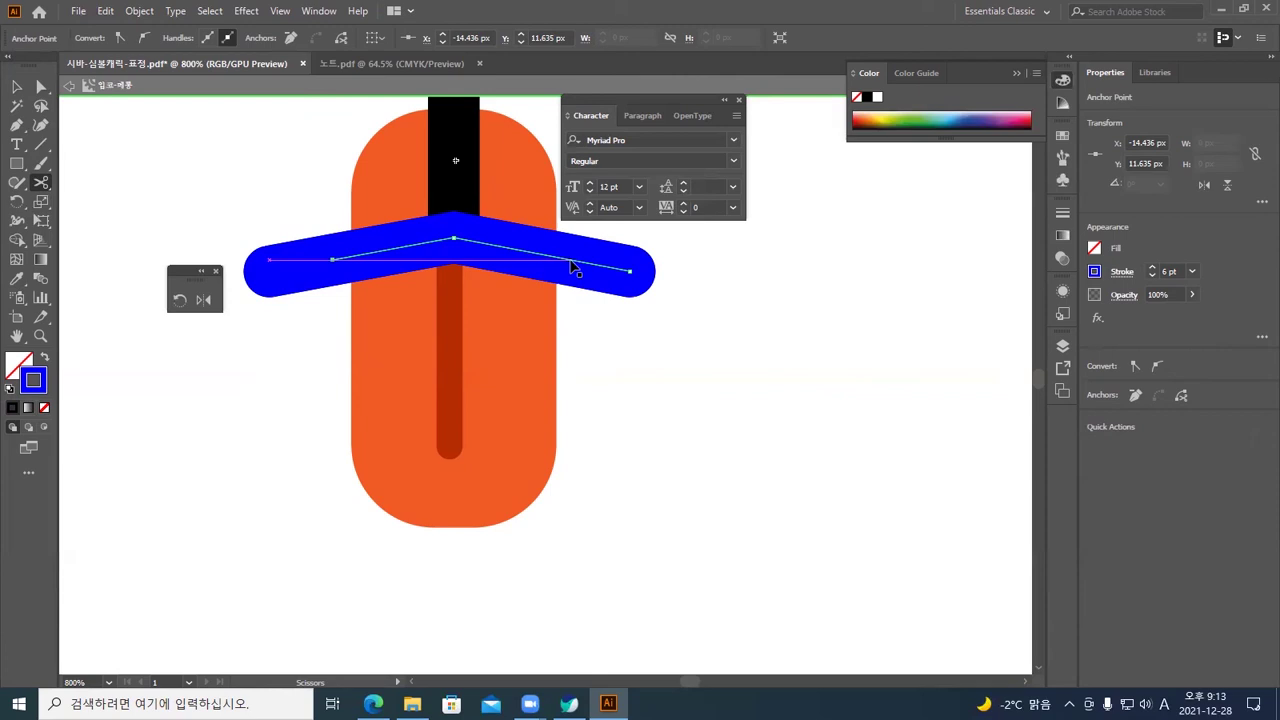
key(ctrl+z)
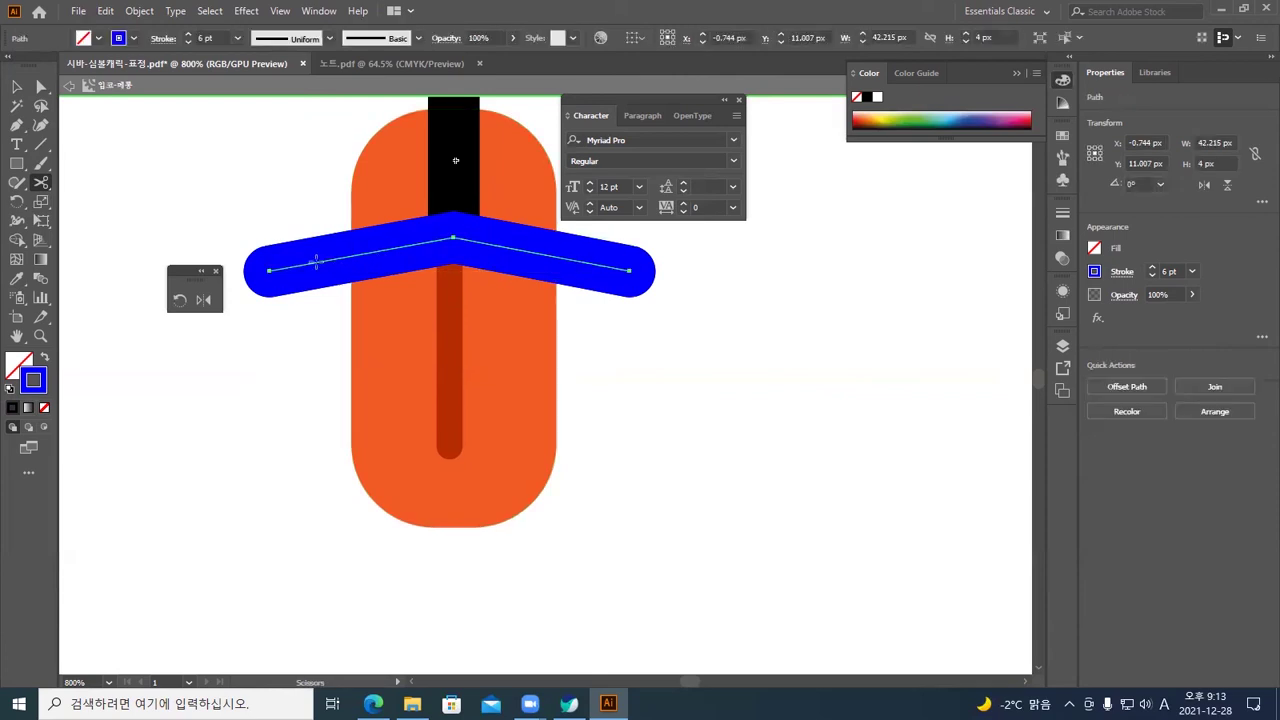
click(316, 262)
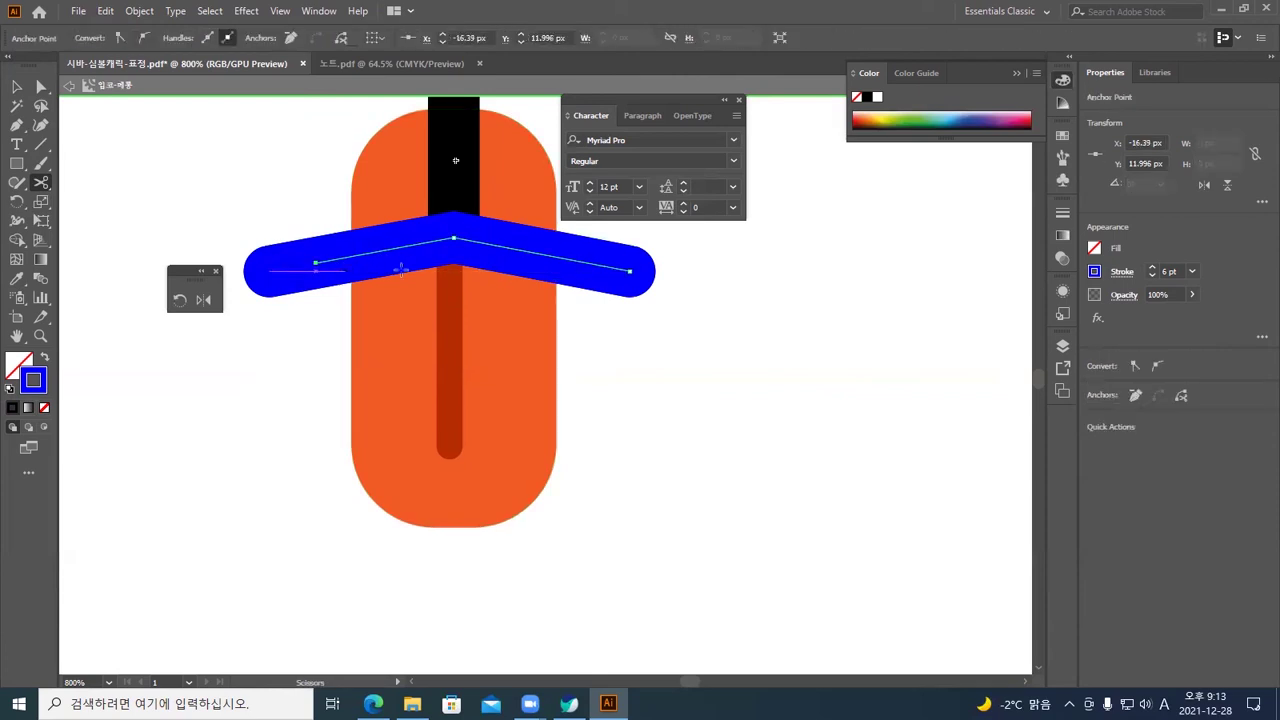
click(586, 262)
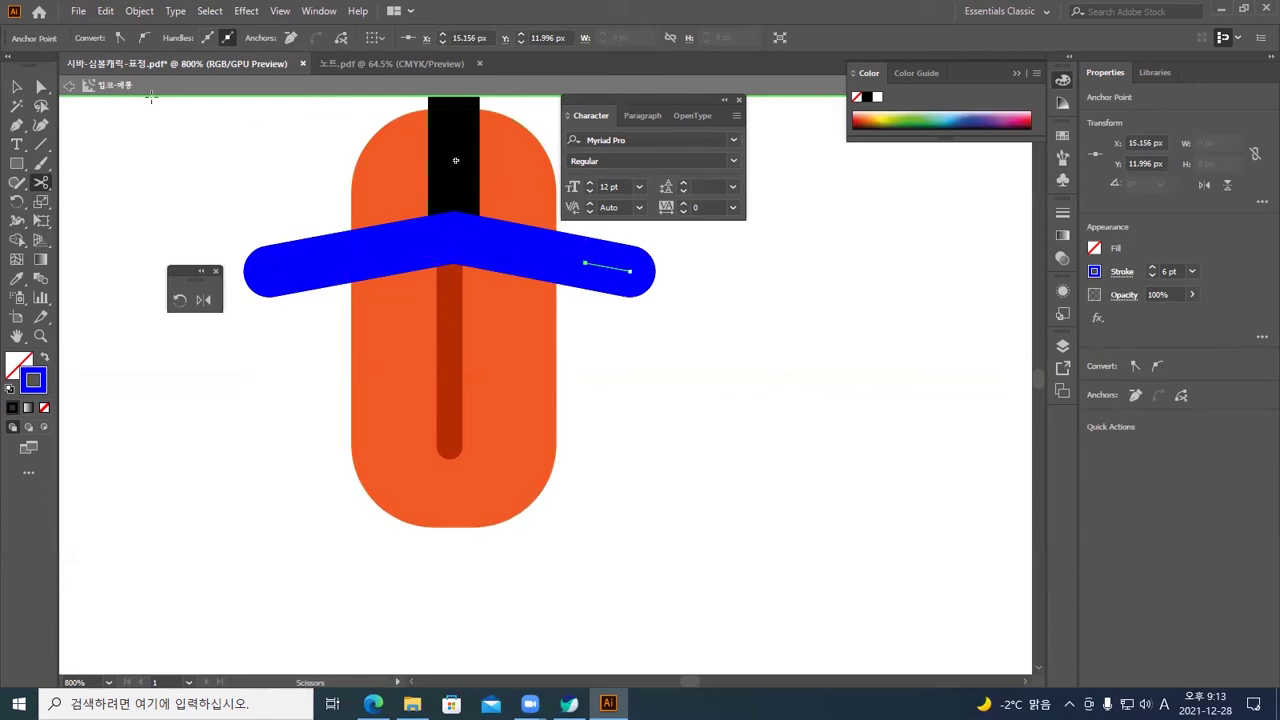
Delete the short cut-off pieces at the right and left ends of the blue mouth line
click(17, 87)
click(618, 268)
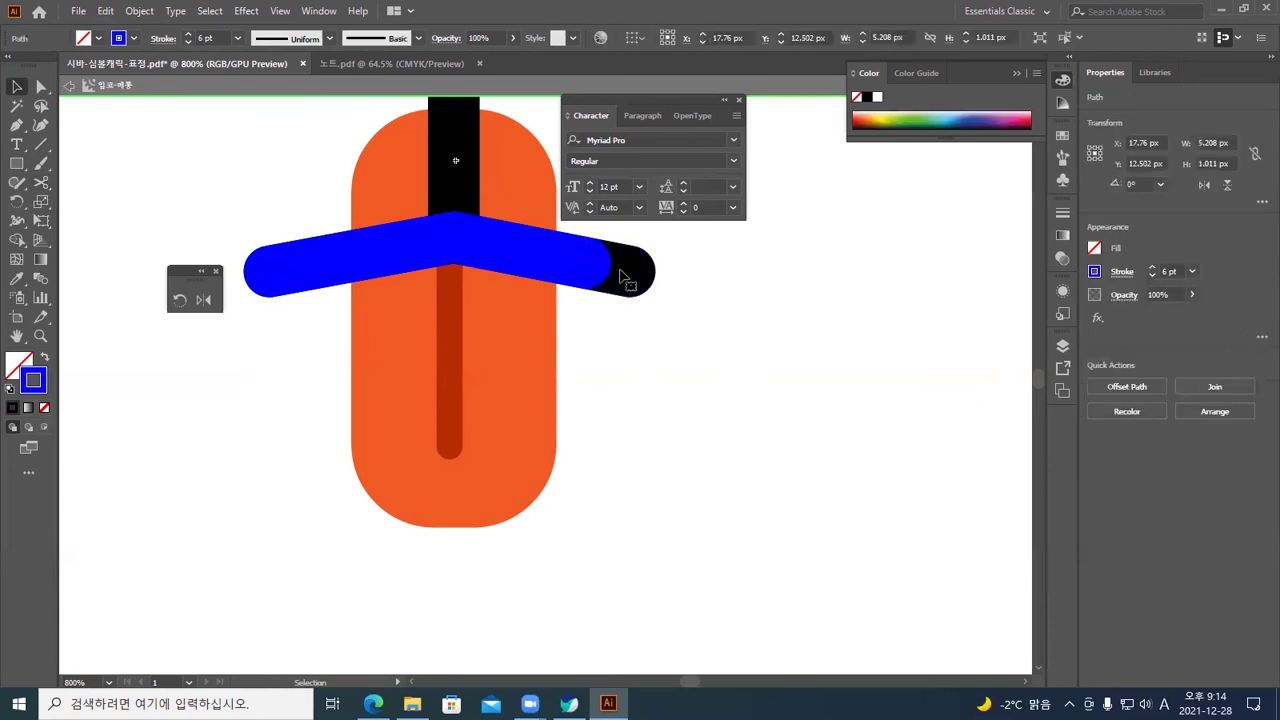
click(616, 302)
key(space)
drag(586, 318, 810, 334)
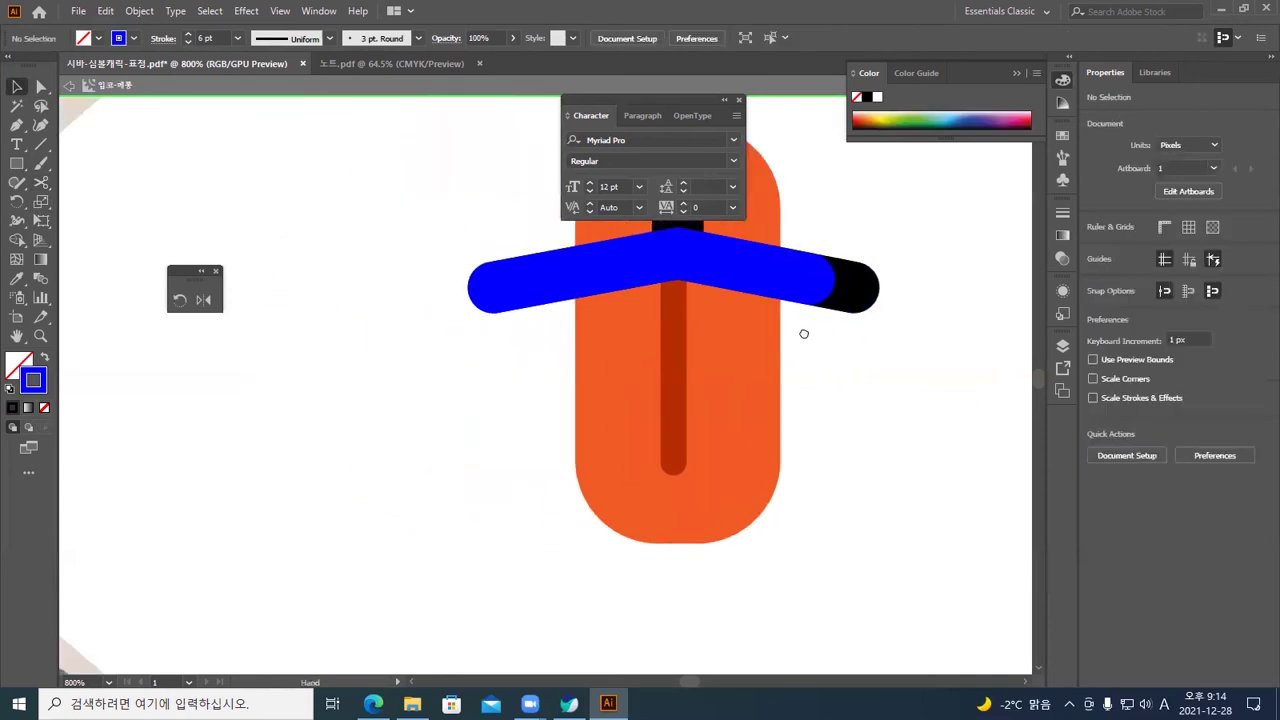
click(505, 290)
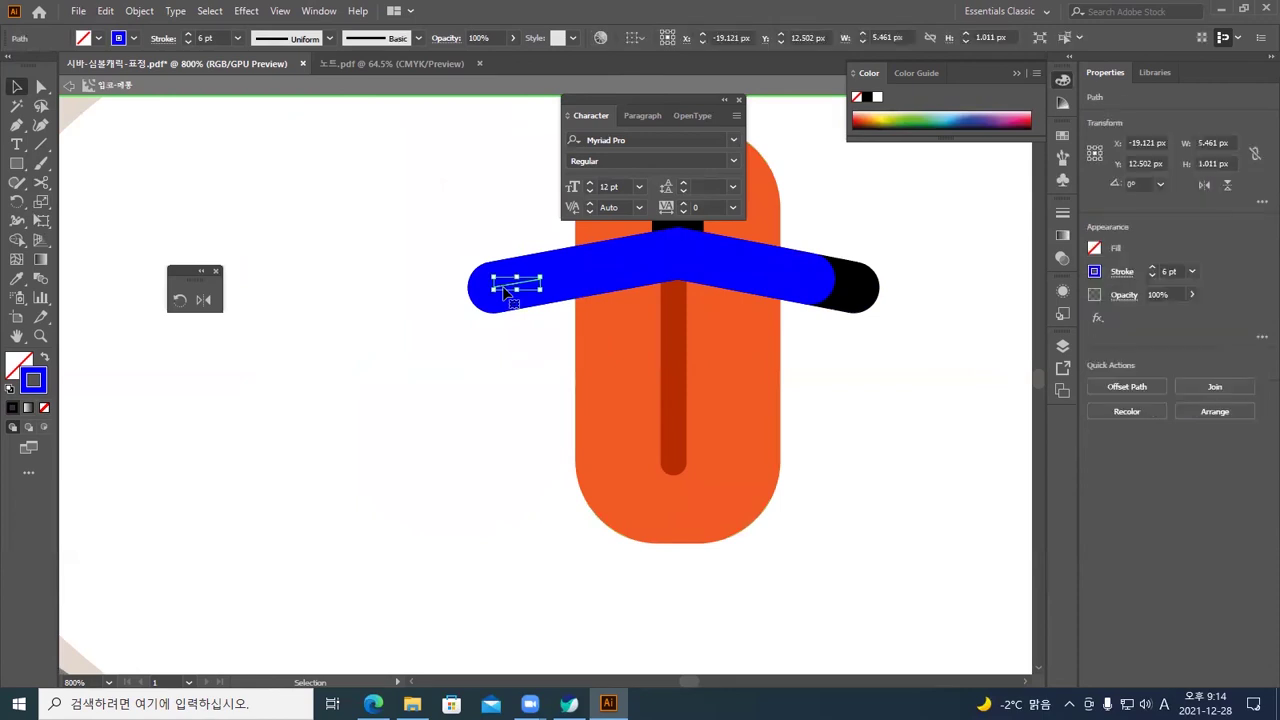
key(Delete)
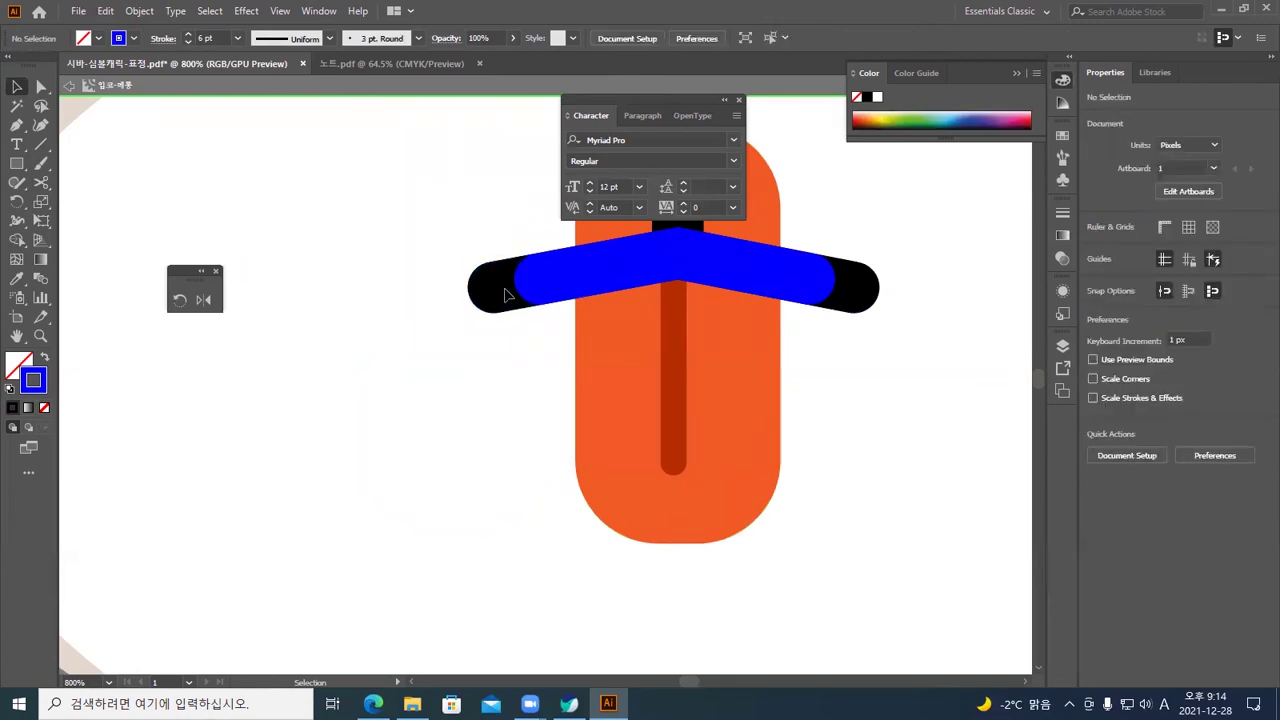
Extend the remaining blue line with the Pen tool into a closed shape about 31.5 × 35 px enclosing the tongue below the mouth line
key(ctrl+minus)
key(ctrl+minus)
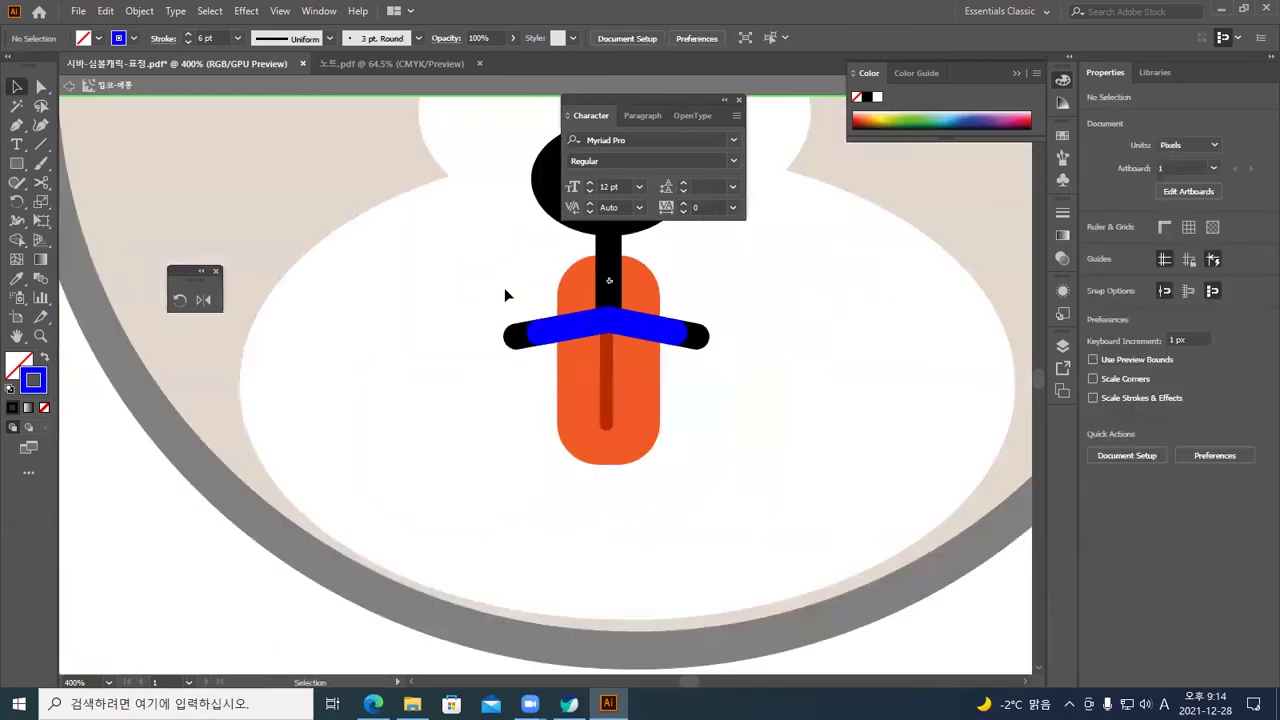
drag(661, 393, 680, 335)
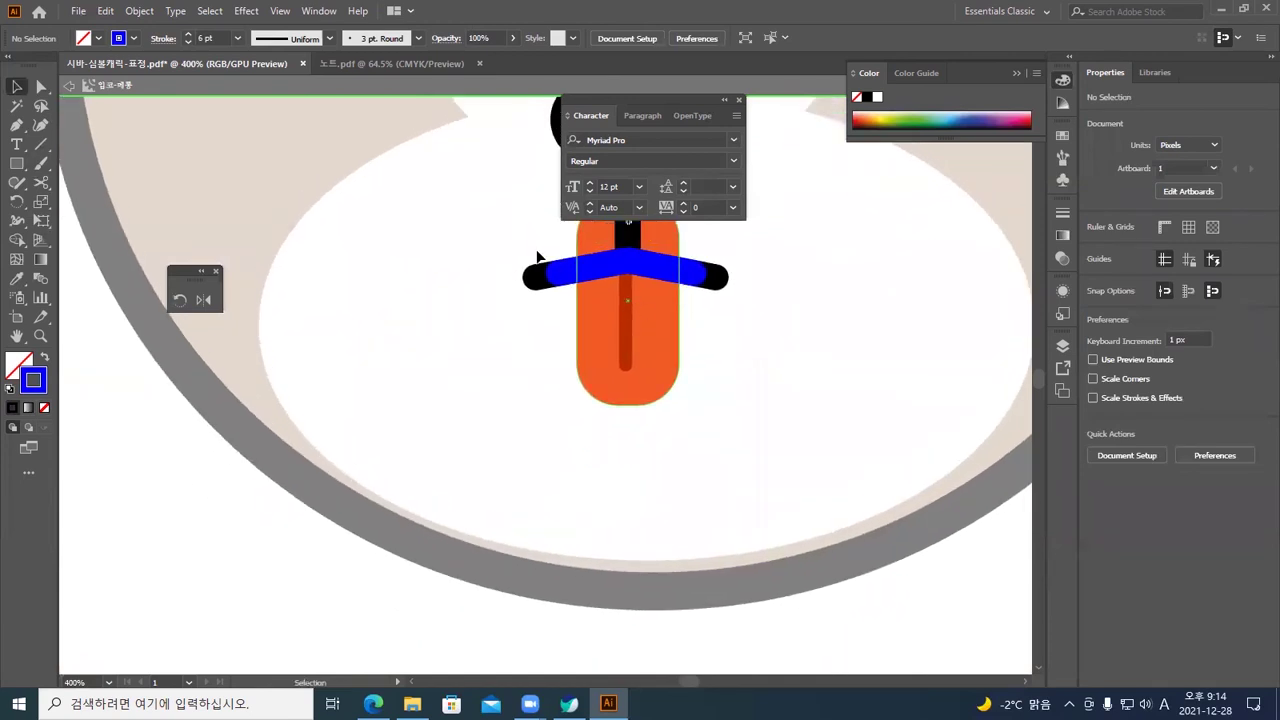
click(16, 125)
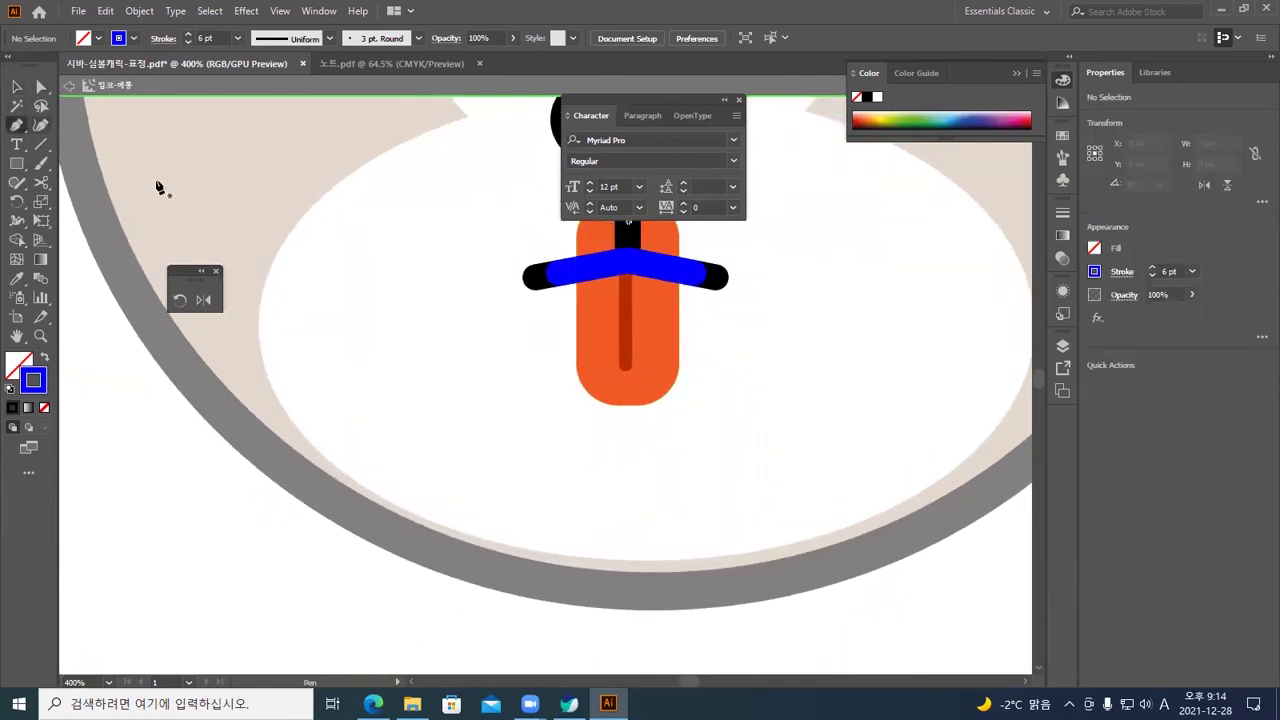
click(559, 280)
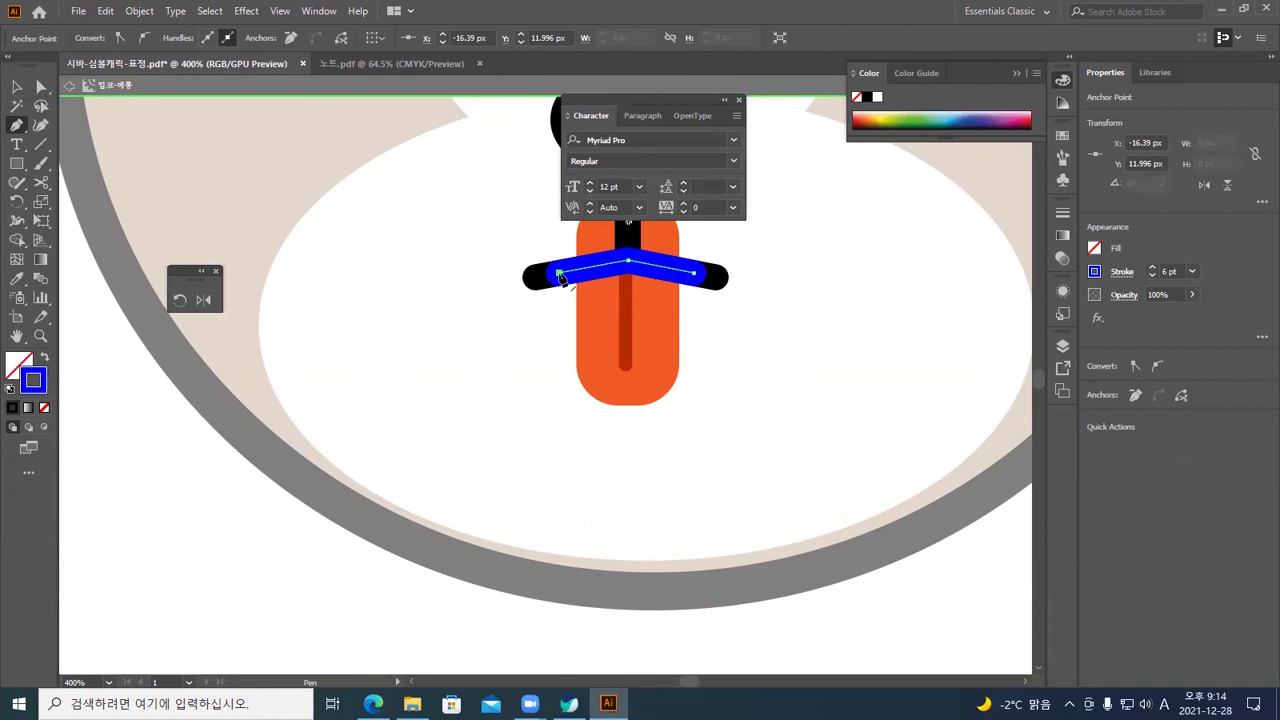
click(559, 274)
click(567, 410)
key(ctrl)
key(ctrl+y)
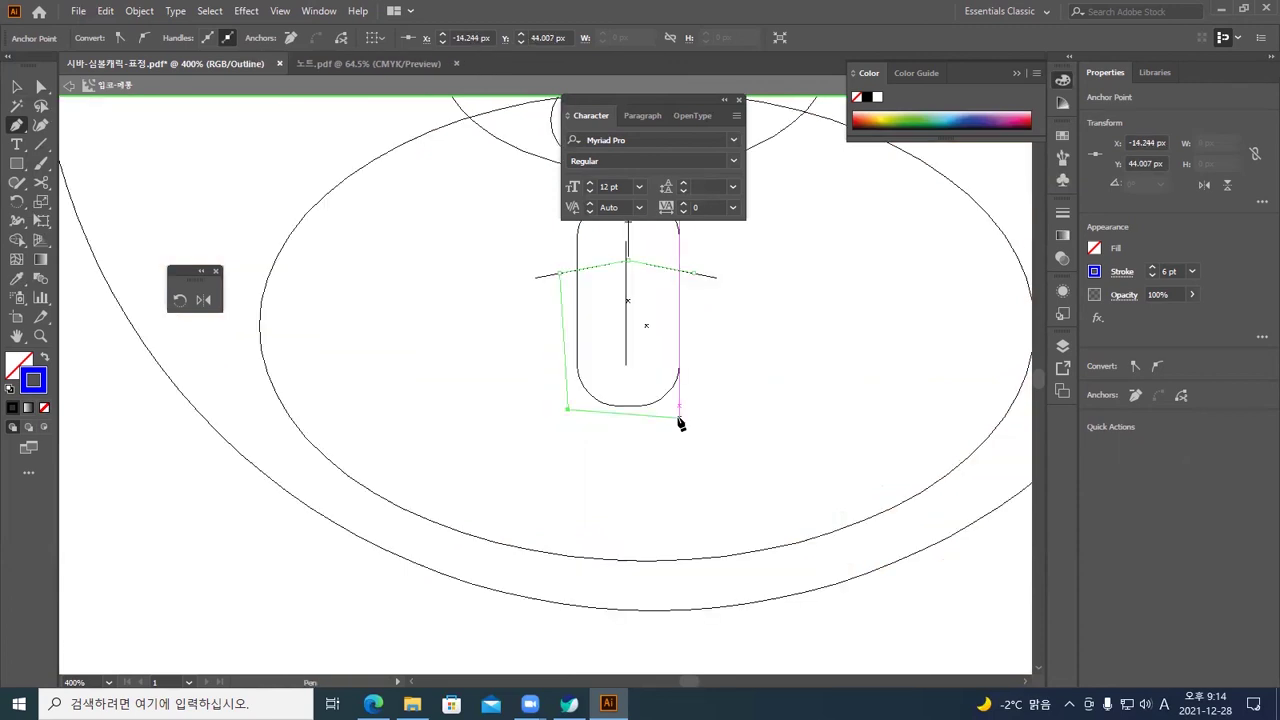
click(679, 410)
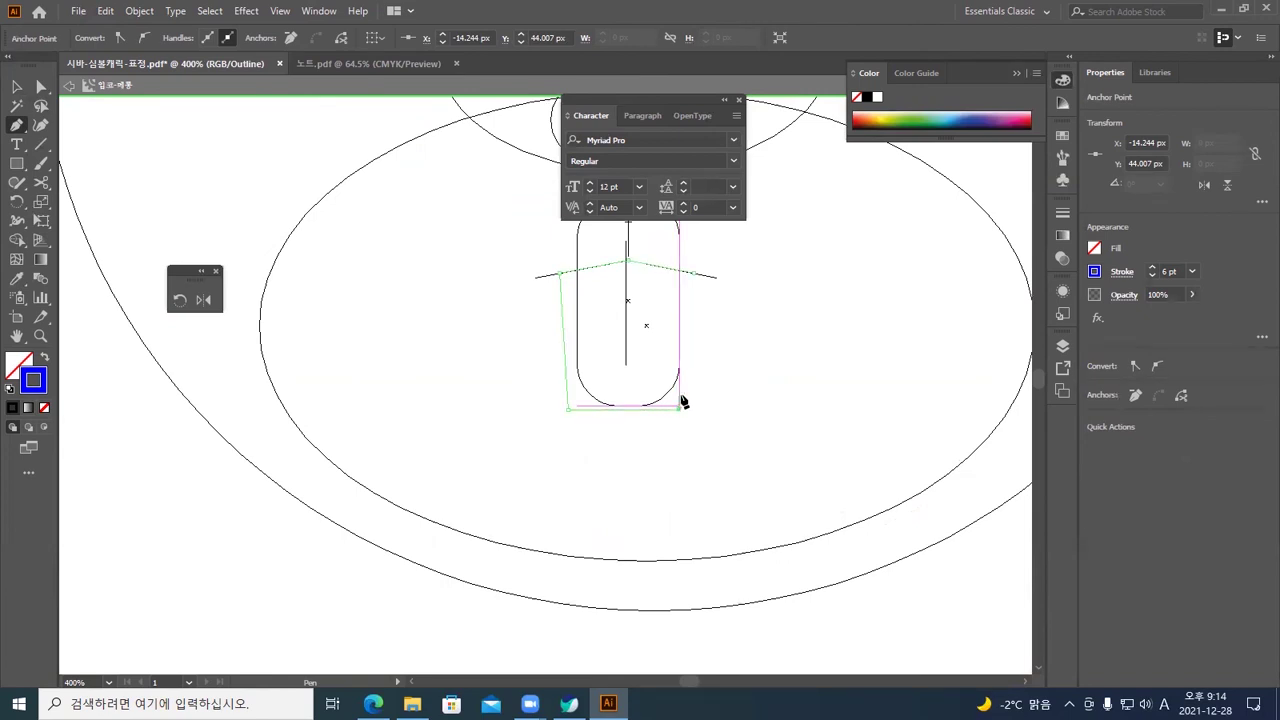
click(694, 277)
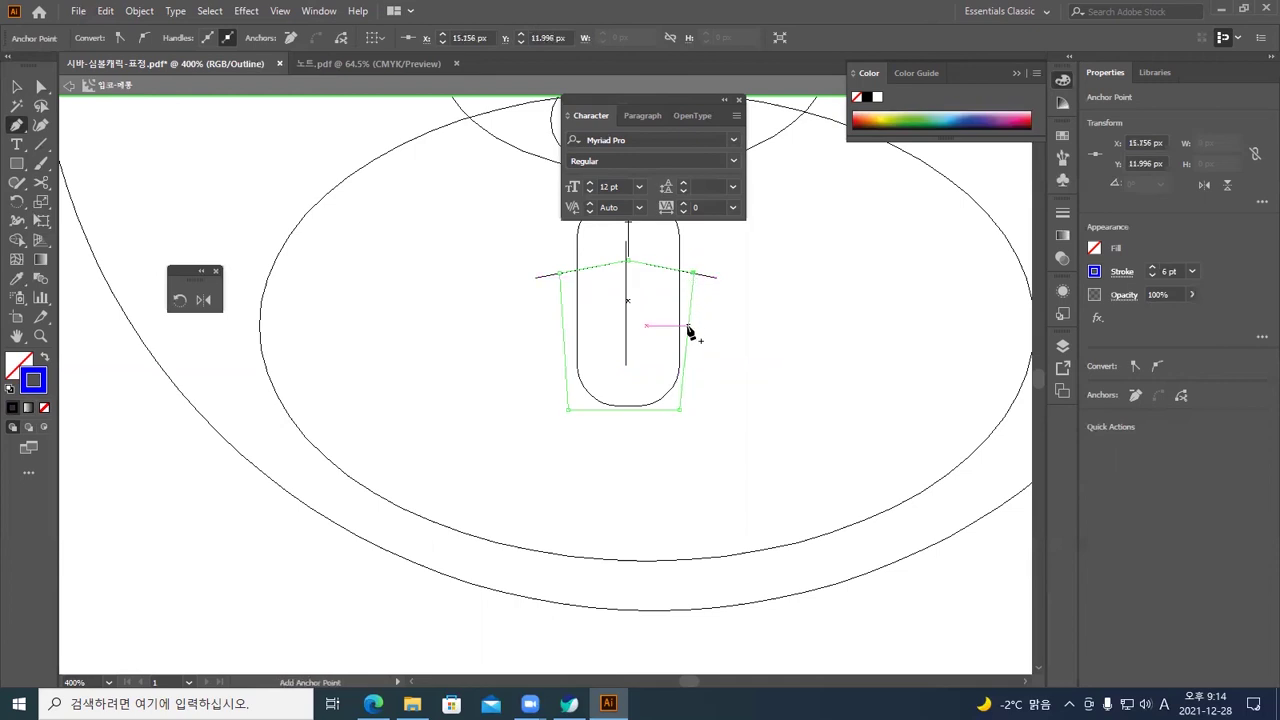
key(ctrl)
key(ctrl+y)
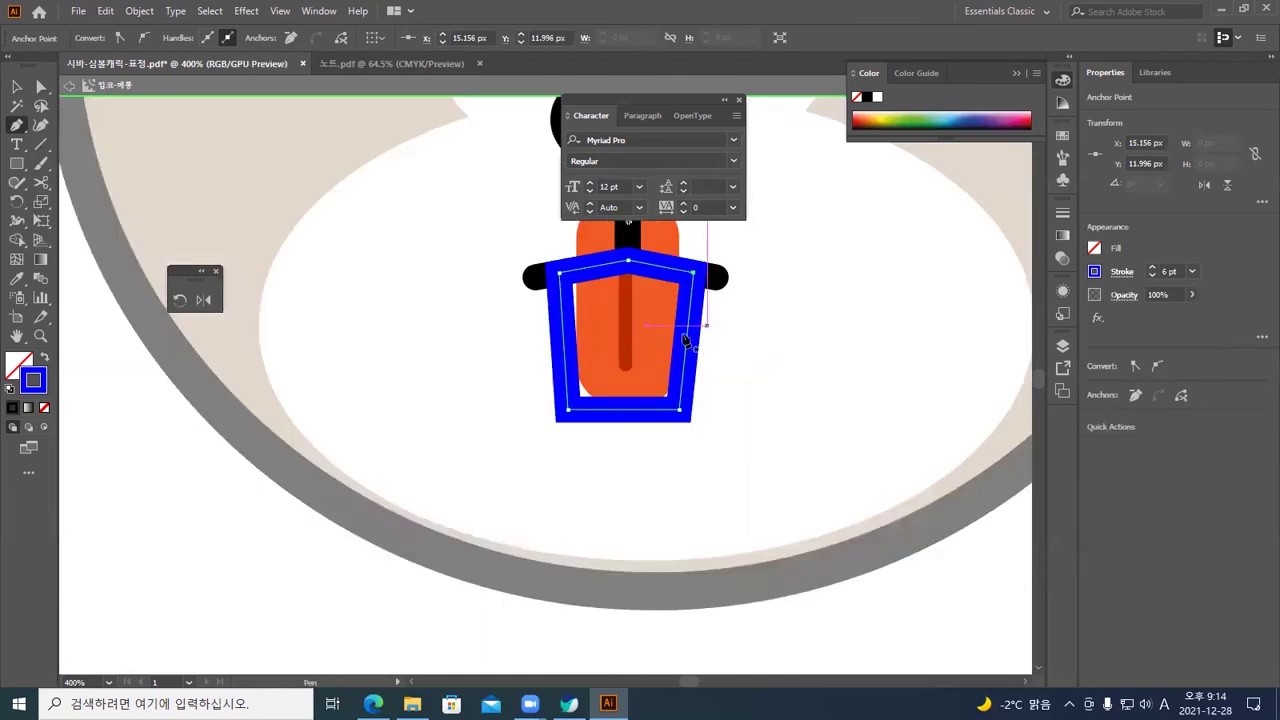
Swap the closed shape's fill and stroke to give it a solid blue fill and no stroke
click(43, 356)
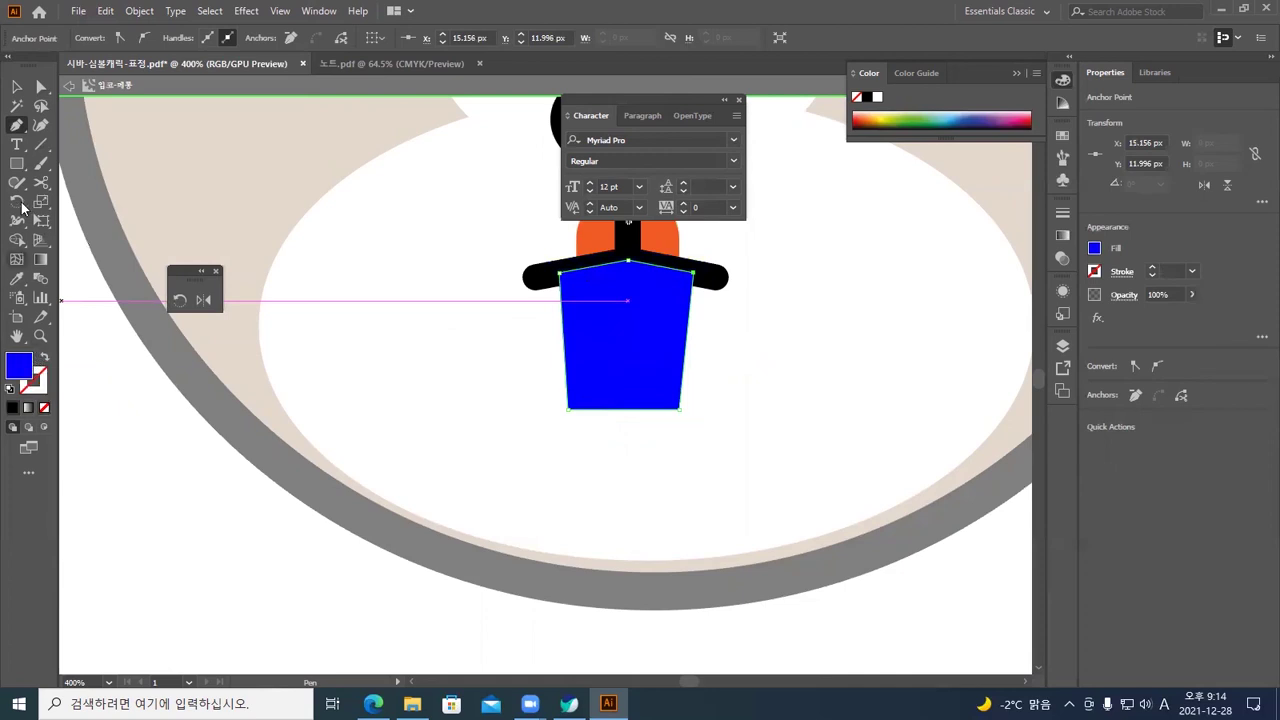
click(15, 91)
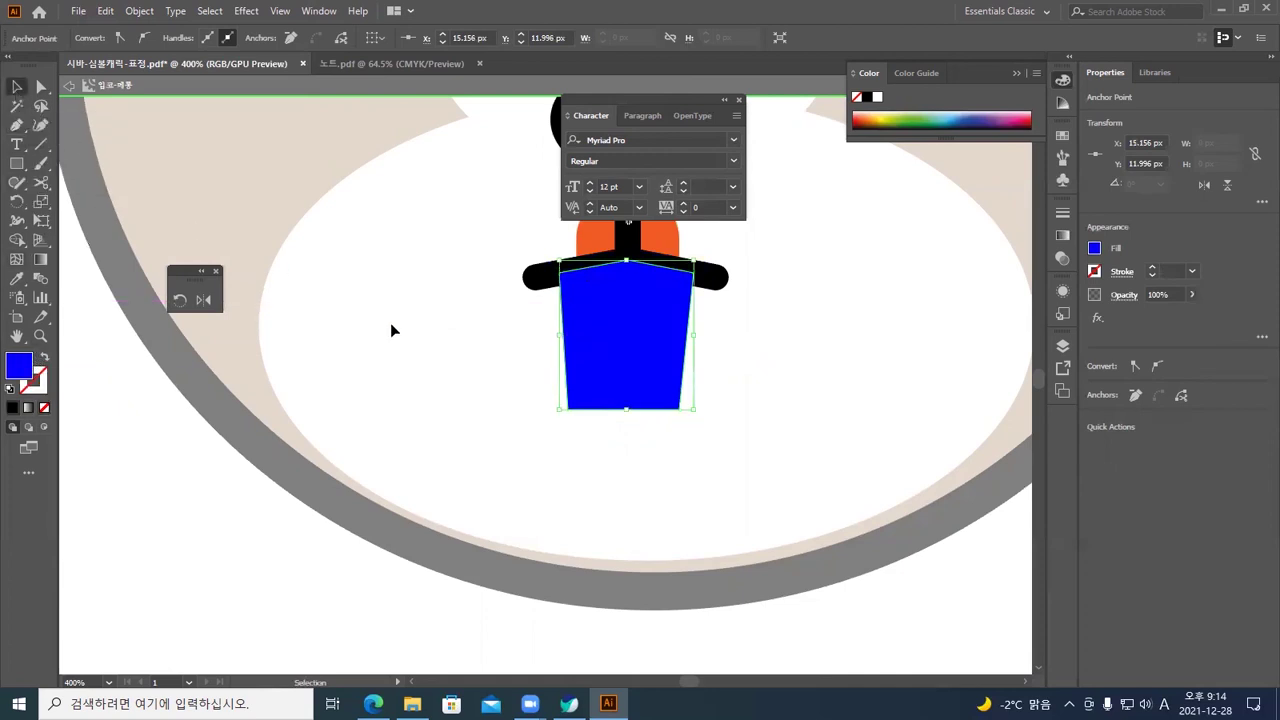
click(705, 397)
Move the blue shape aside to check the tongue group beneath it, and put it back over the tongue
drag(594, 349, 428, 351)
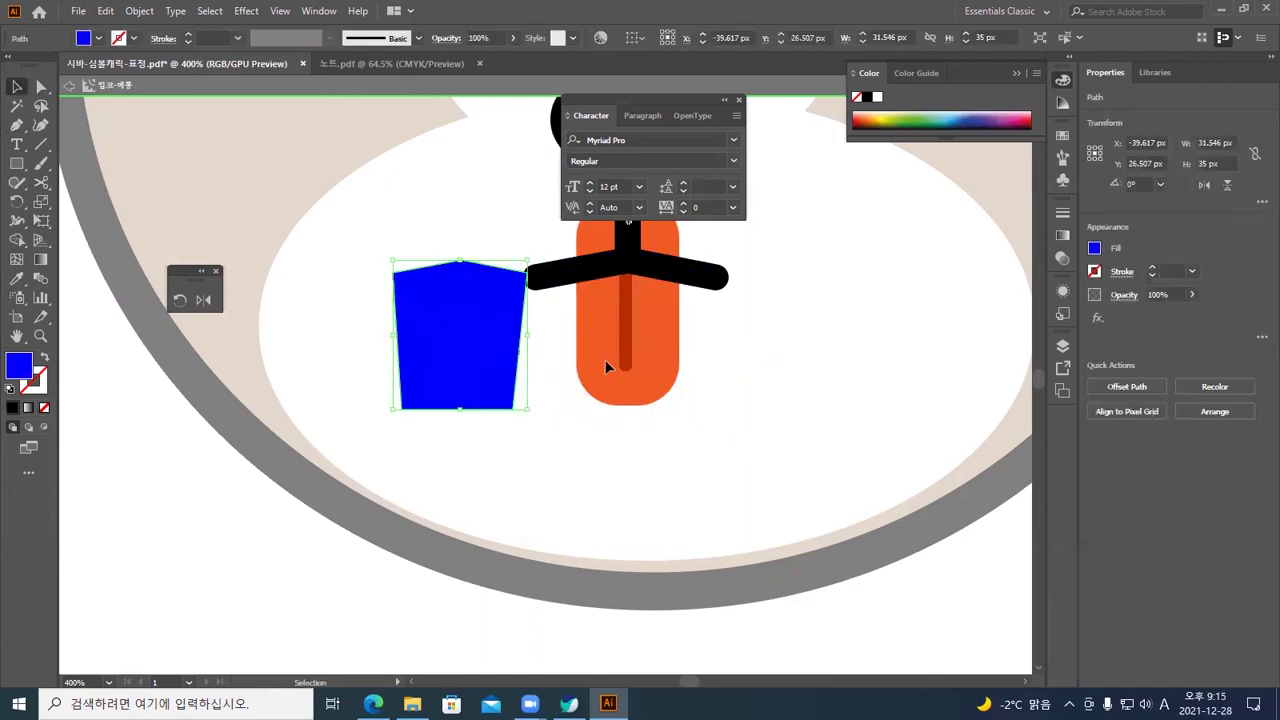
click(640, 358)
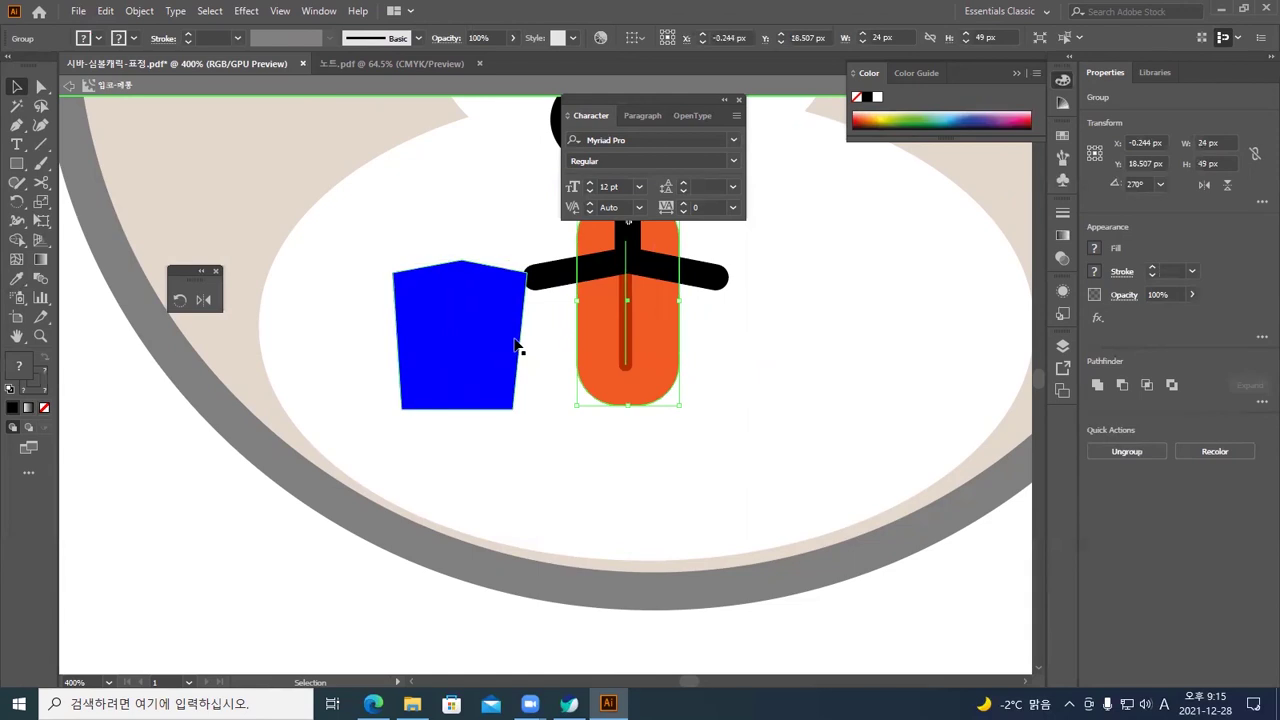
drag(514, 344, 681, 346)
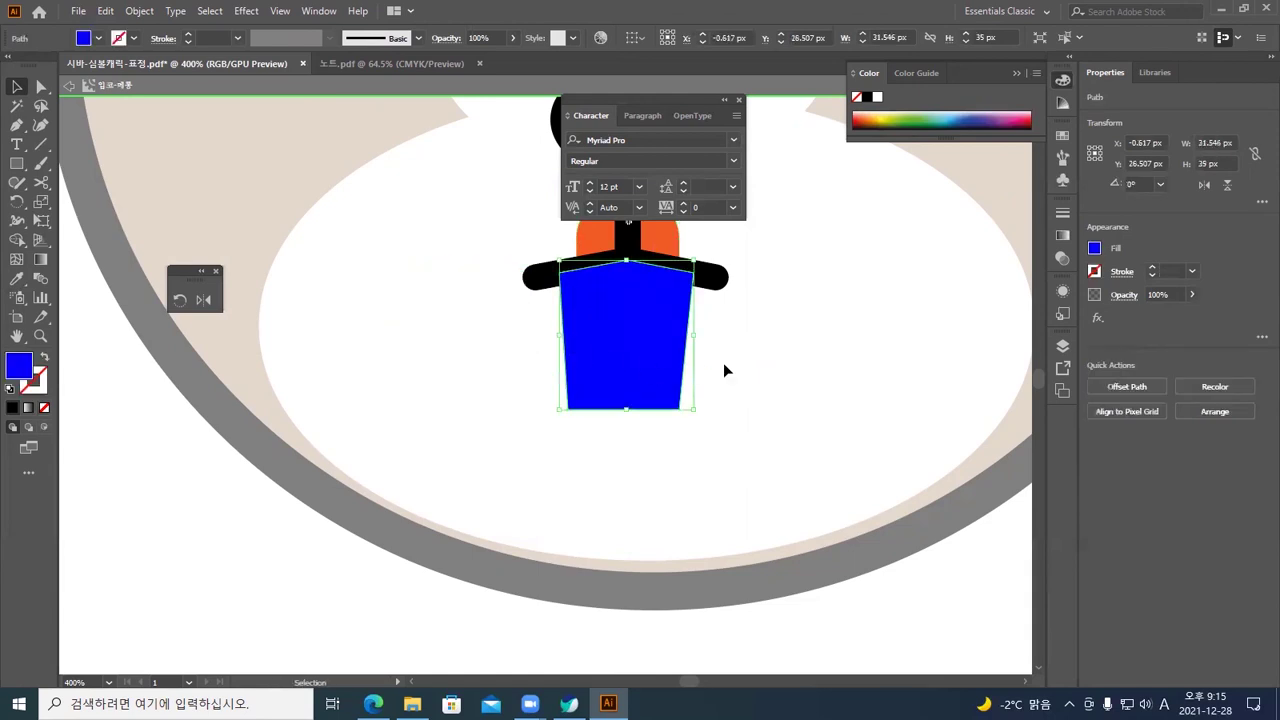
Make a clipping mask from the blue shape and the tongue group, and send the clipped tongue backward behind the black mouth line
drag(739, 383, 611, 340)
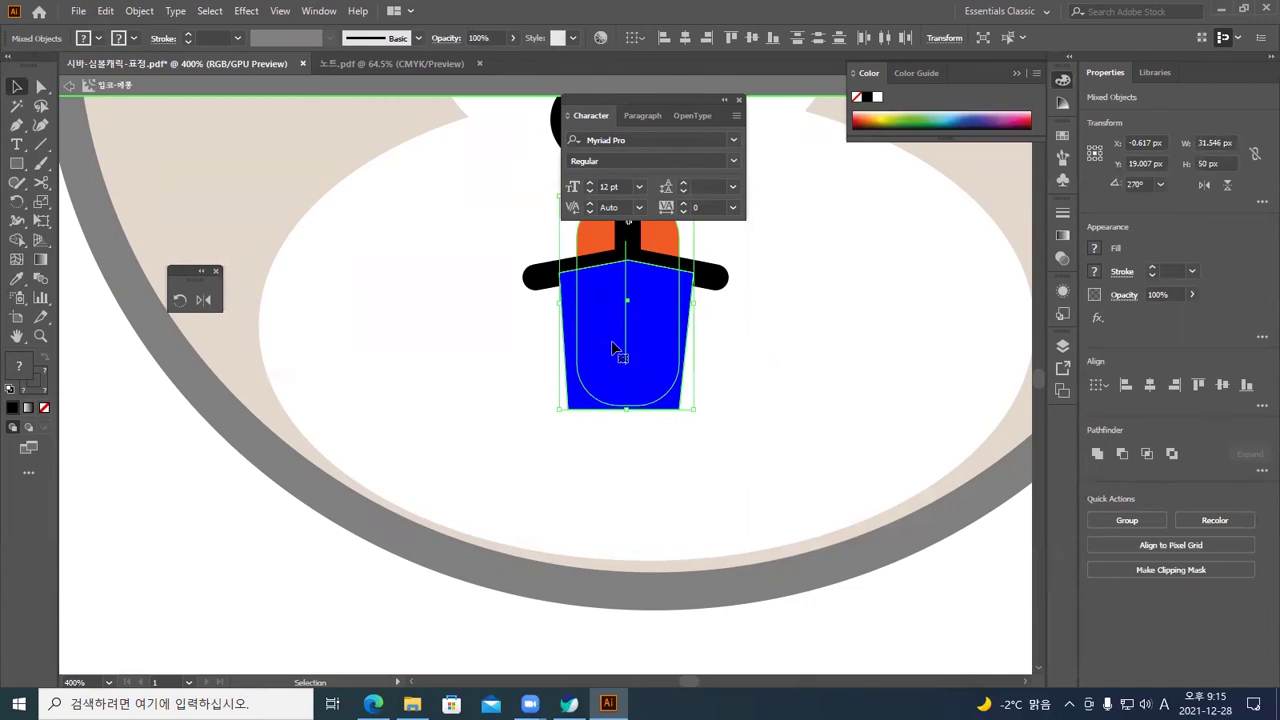
key(ctrl+7)
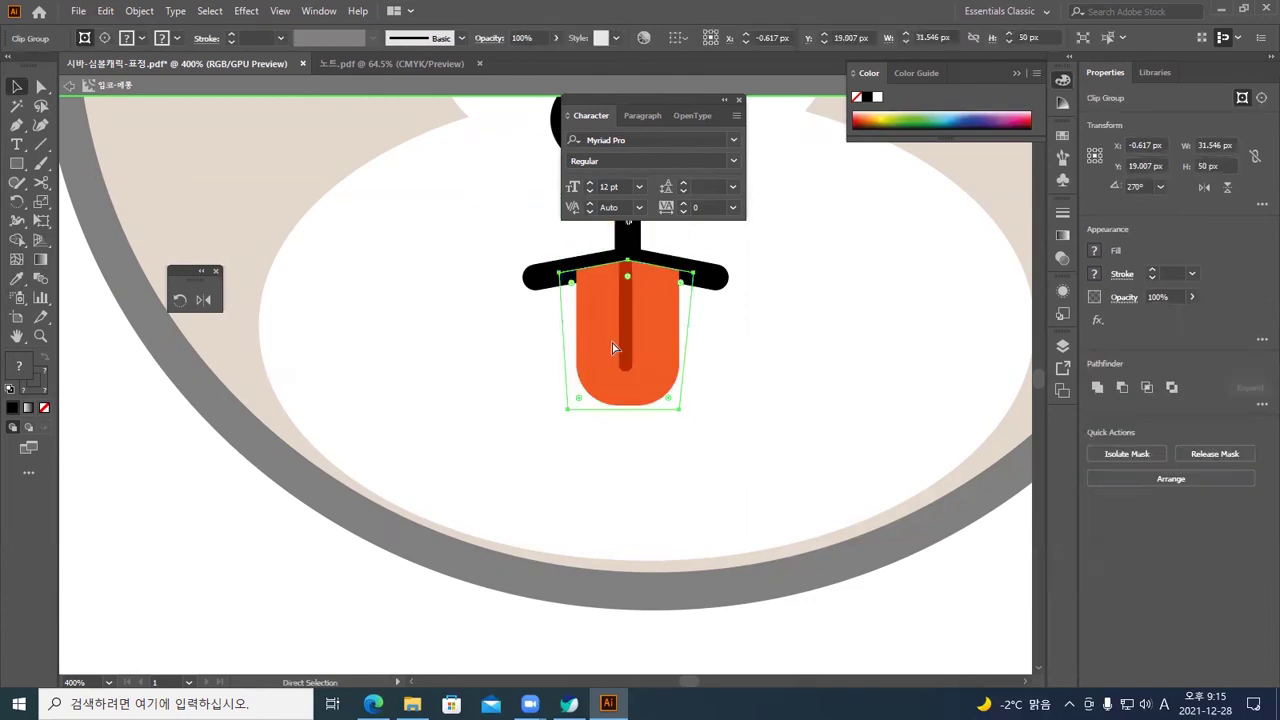
key(ctrl+bracketleft)
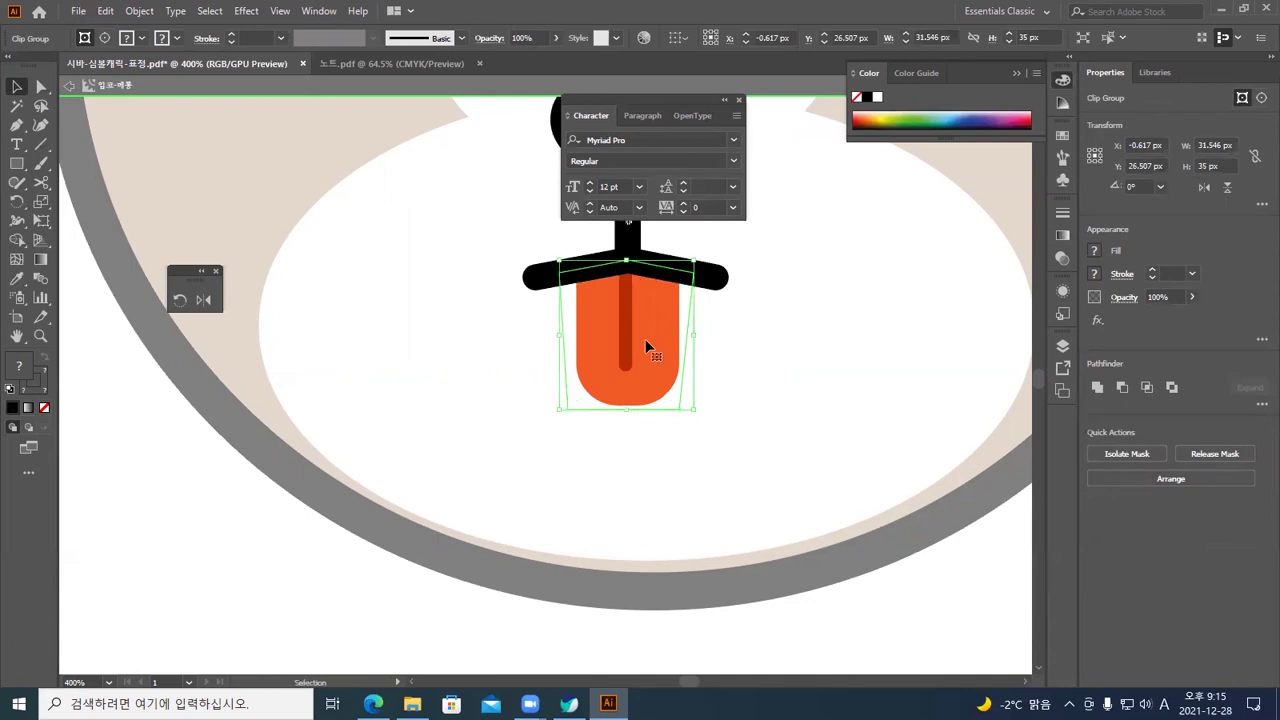
click(705, 344)
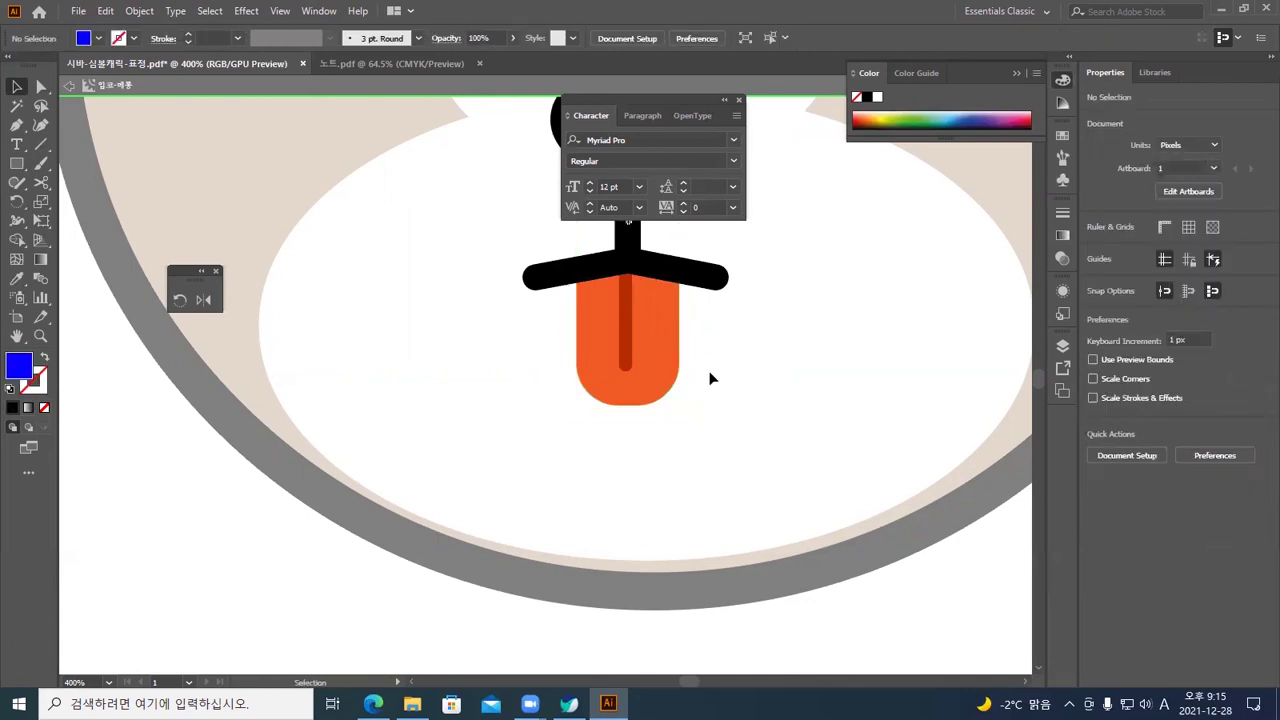
Move the tongue group up 8 px inside its clip group and leave the isolated symbol
key(ctrl+1)
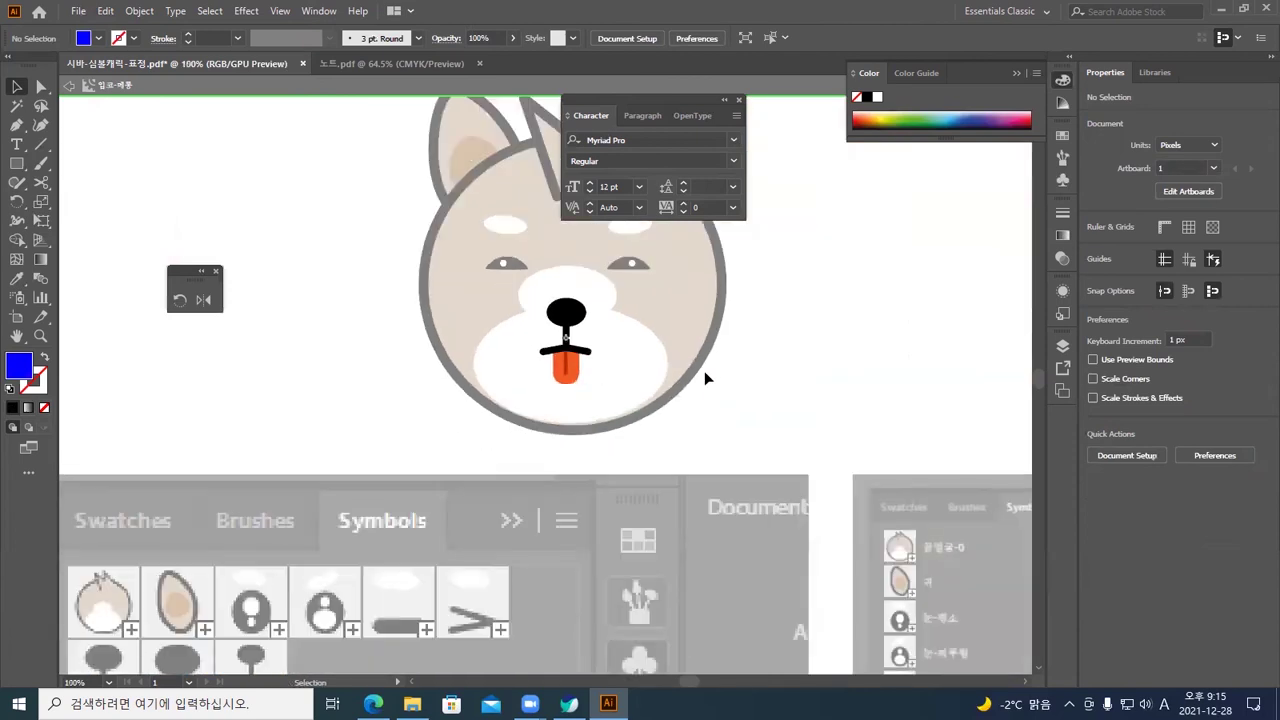
key(ctrl+plus)
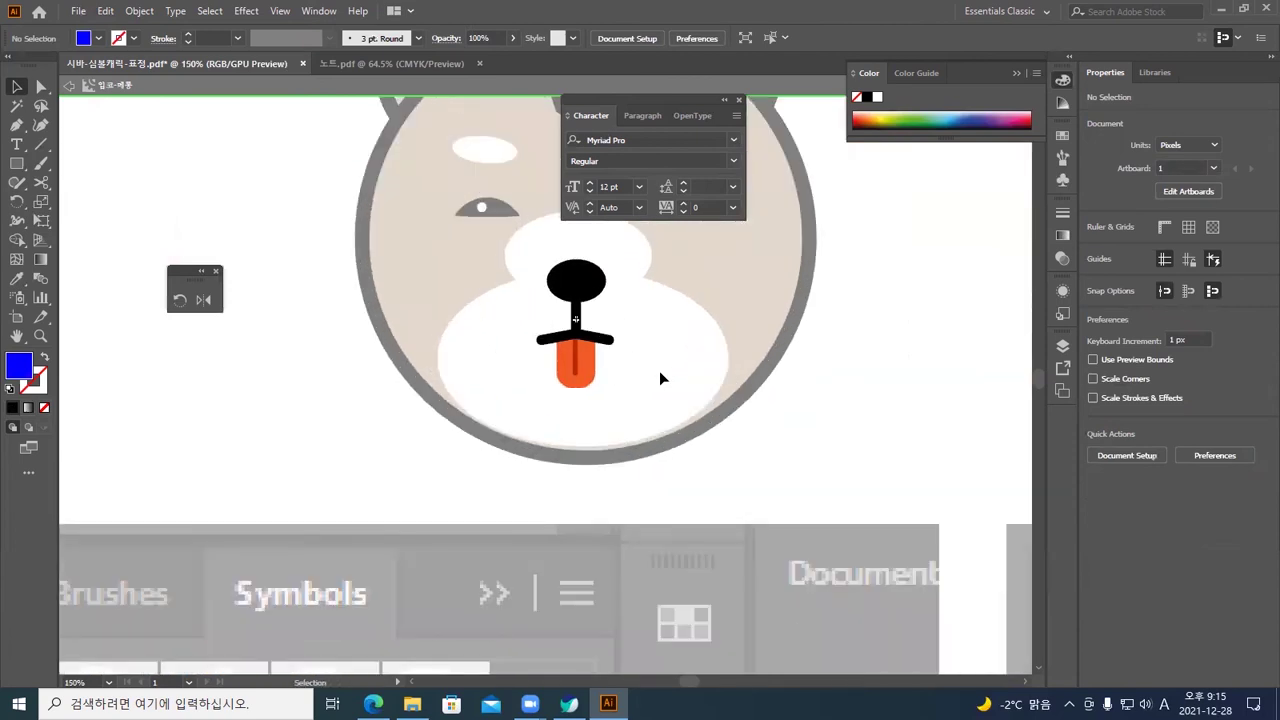
drag(590, 368, 661, 388)
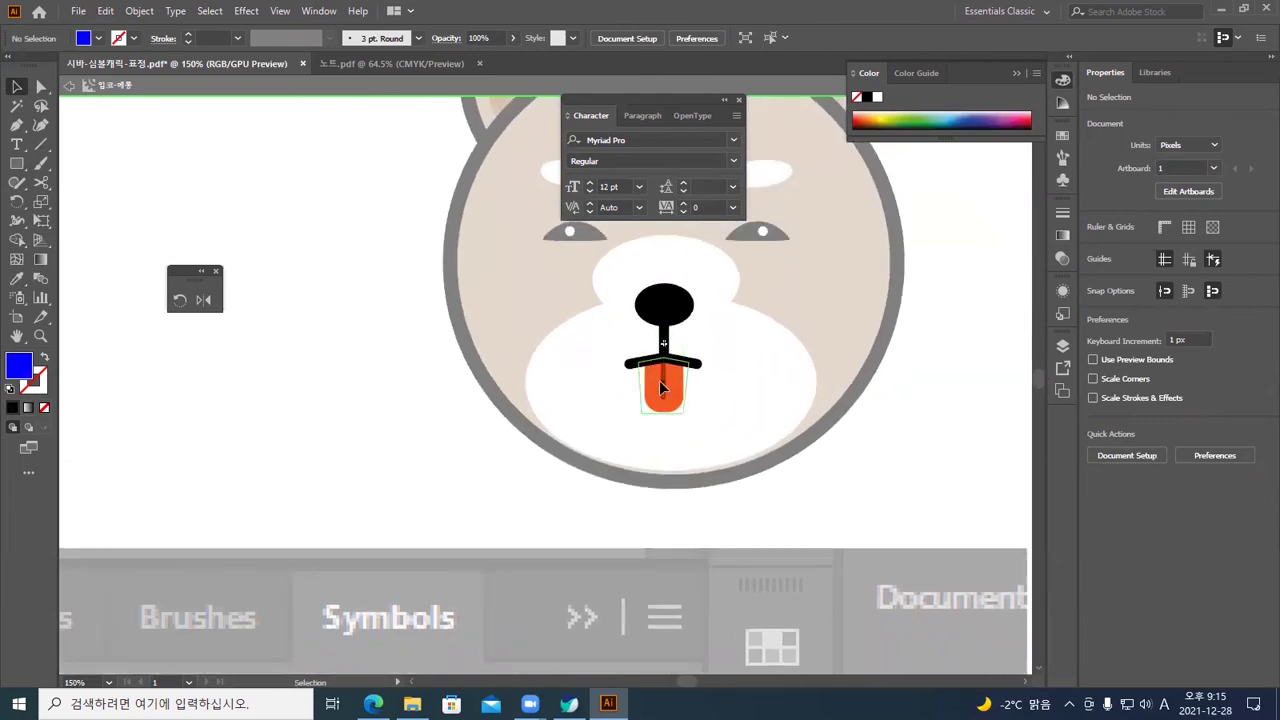
double_click(659, 380)
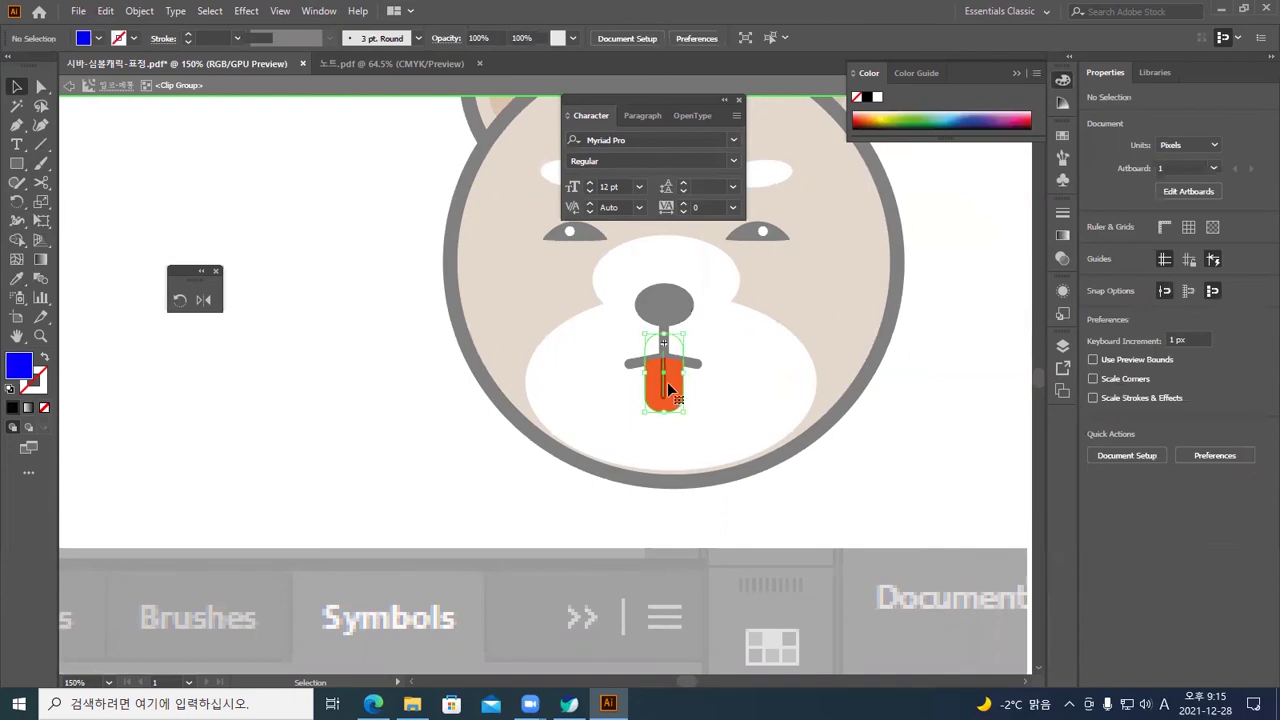
key(Up)
key(Up)
key(Up)
key(Up)
key(Up)
key(Up)
key(Up)
key(Up)
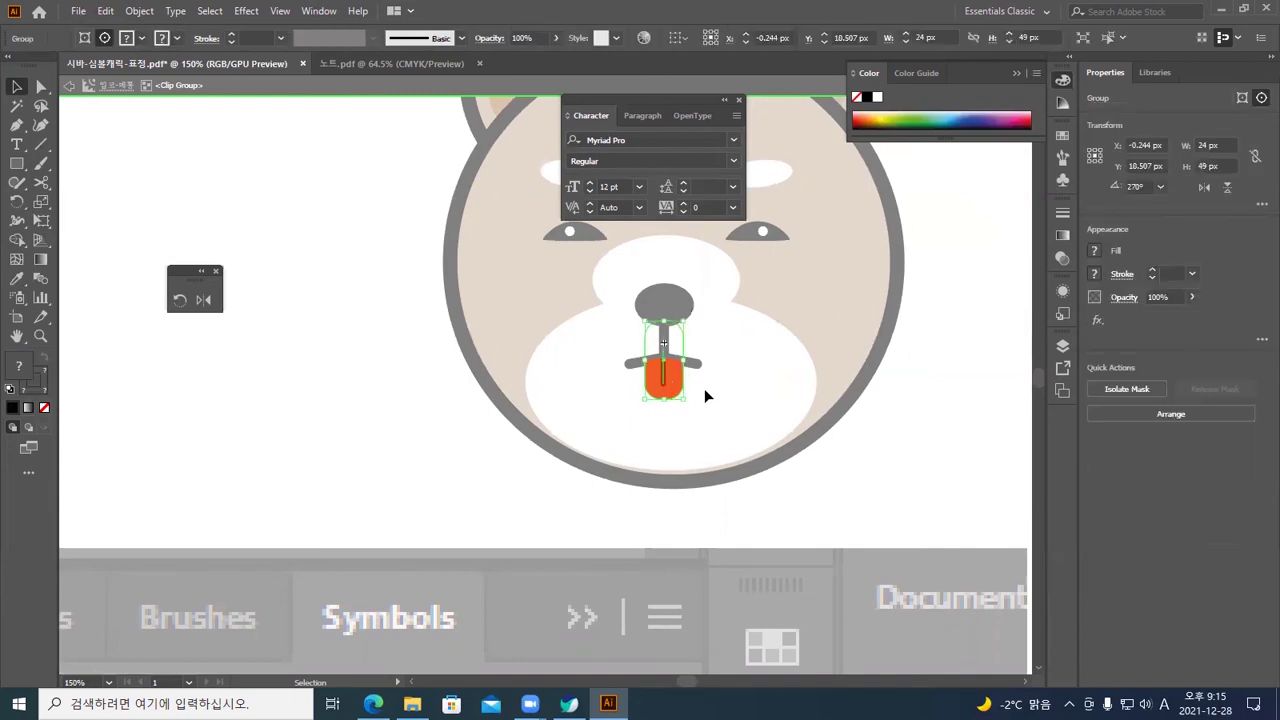
double_click(705, 380)
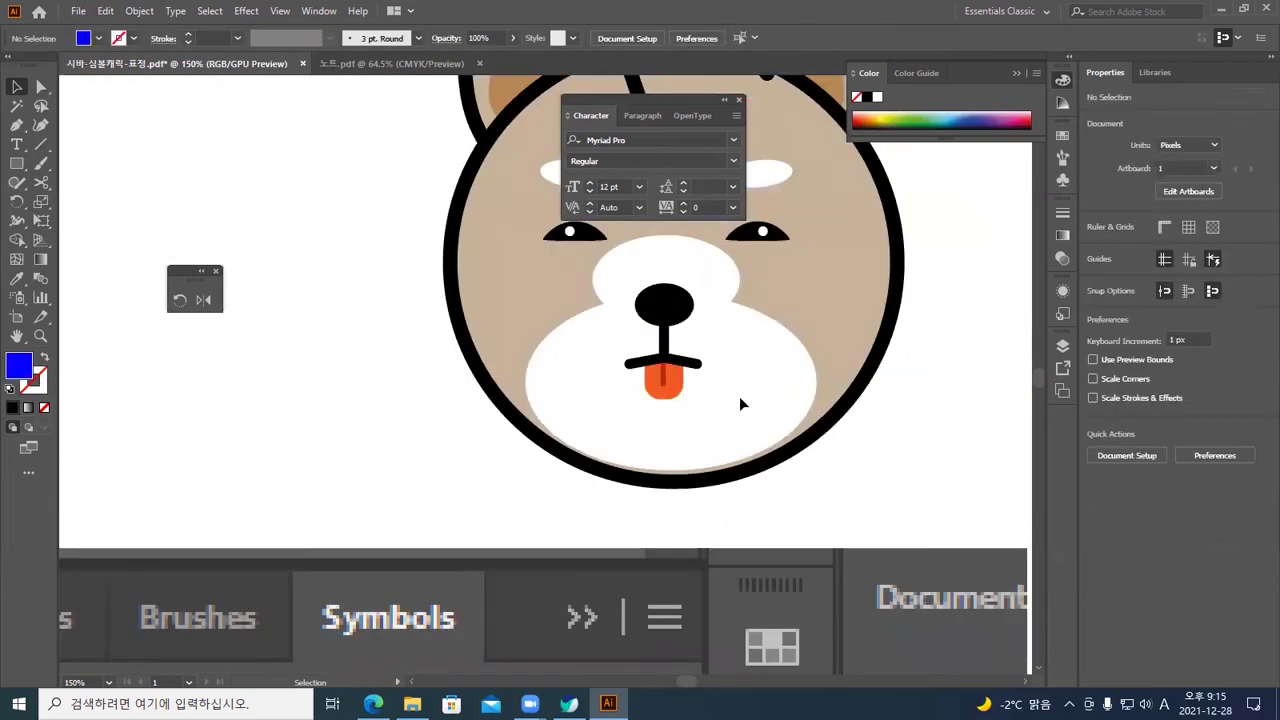
Reopen the mouth symbol's clip group, lower the tongue group 16 px to Y 26.507 px, and exit isolation
double_click(675, 395)
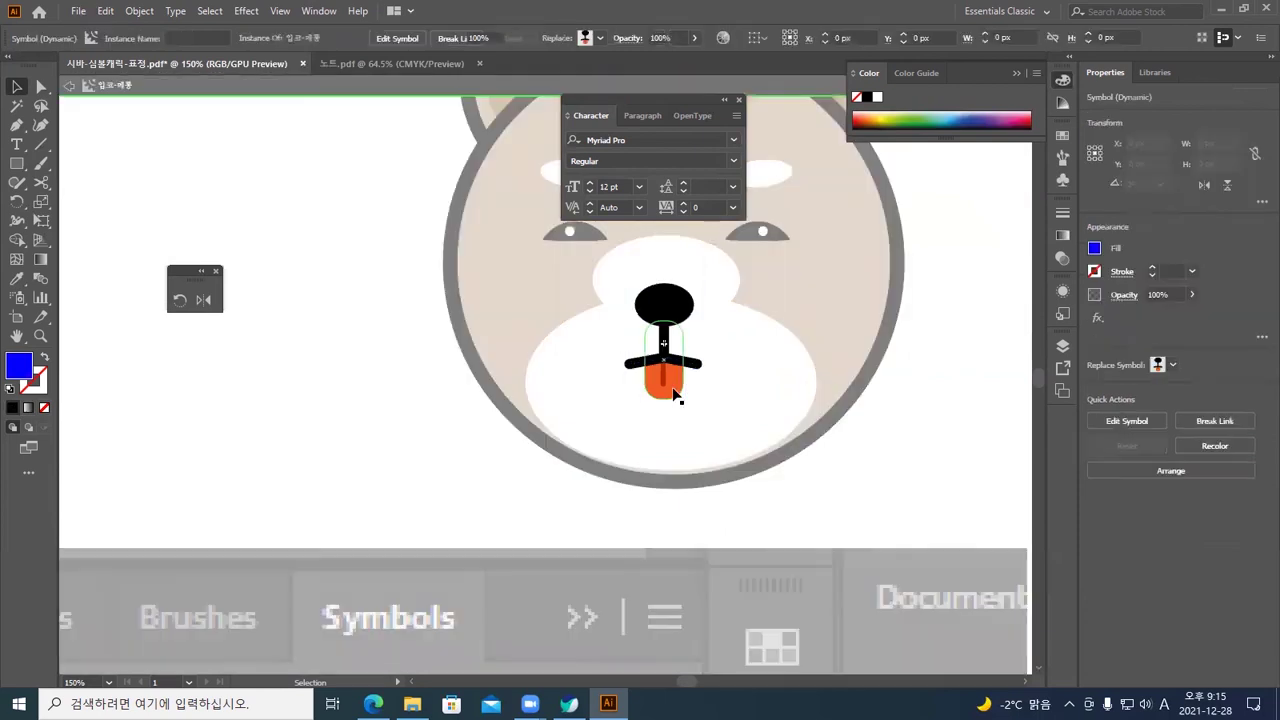
double_click(668, 387)
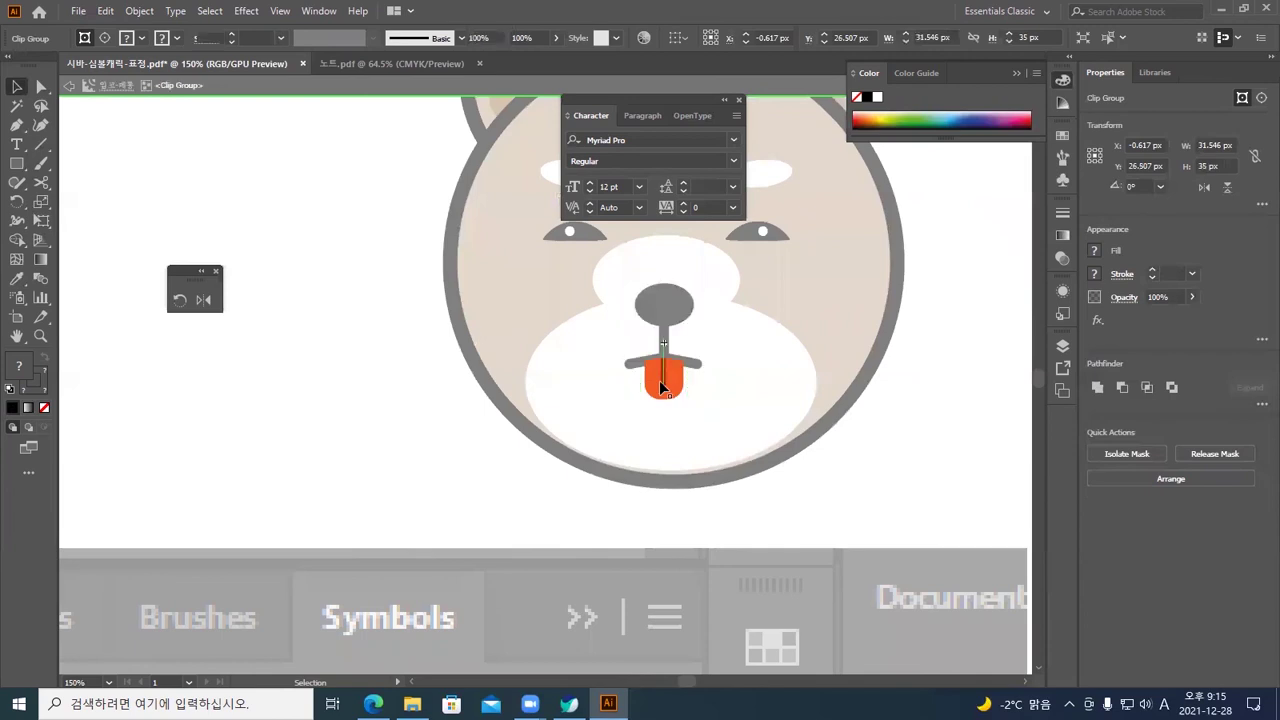
click(659, 392)
key(Down)
key(Down)
key(Down)
key(Down)
key(Down)
key(Down)
key(Down)
key(Down)
key(Down)
key(Down)
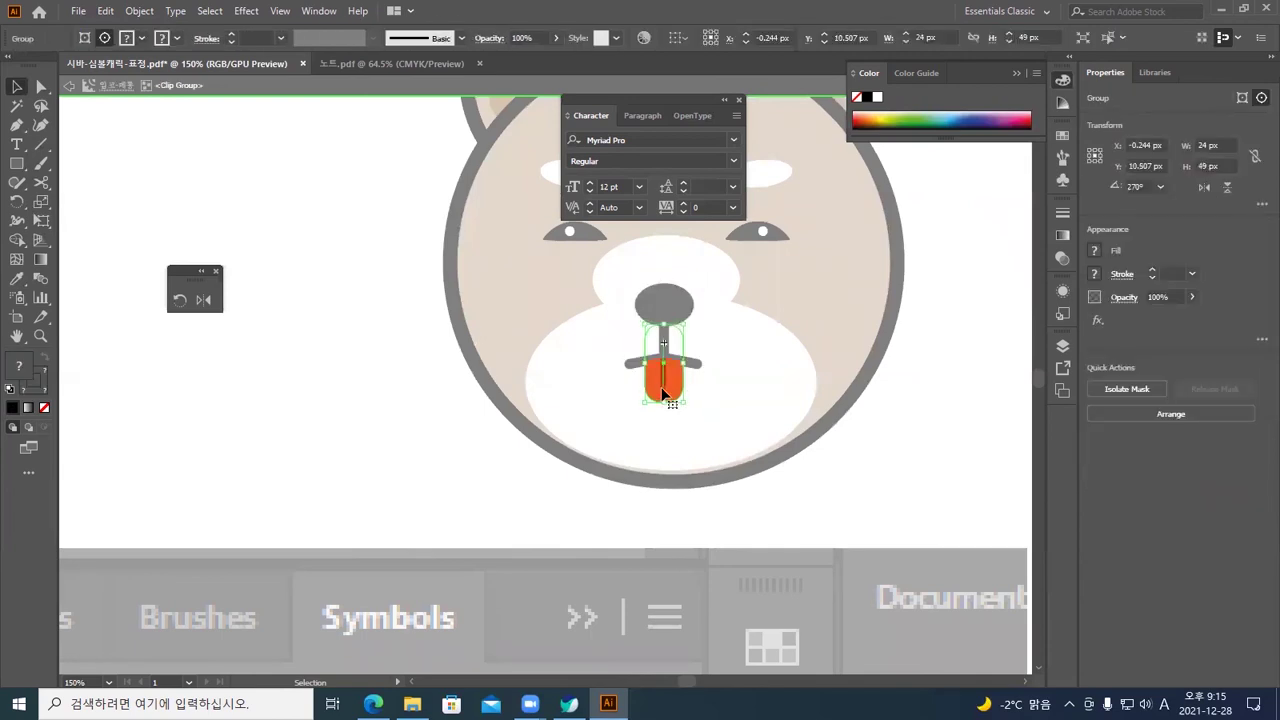
key(Down)
key(Down)
key(Down)
key(Down)
key(Down)
key(Down)
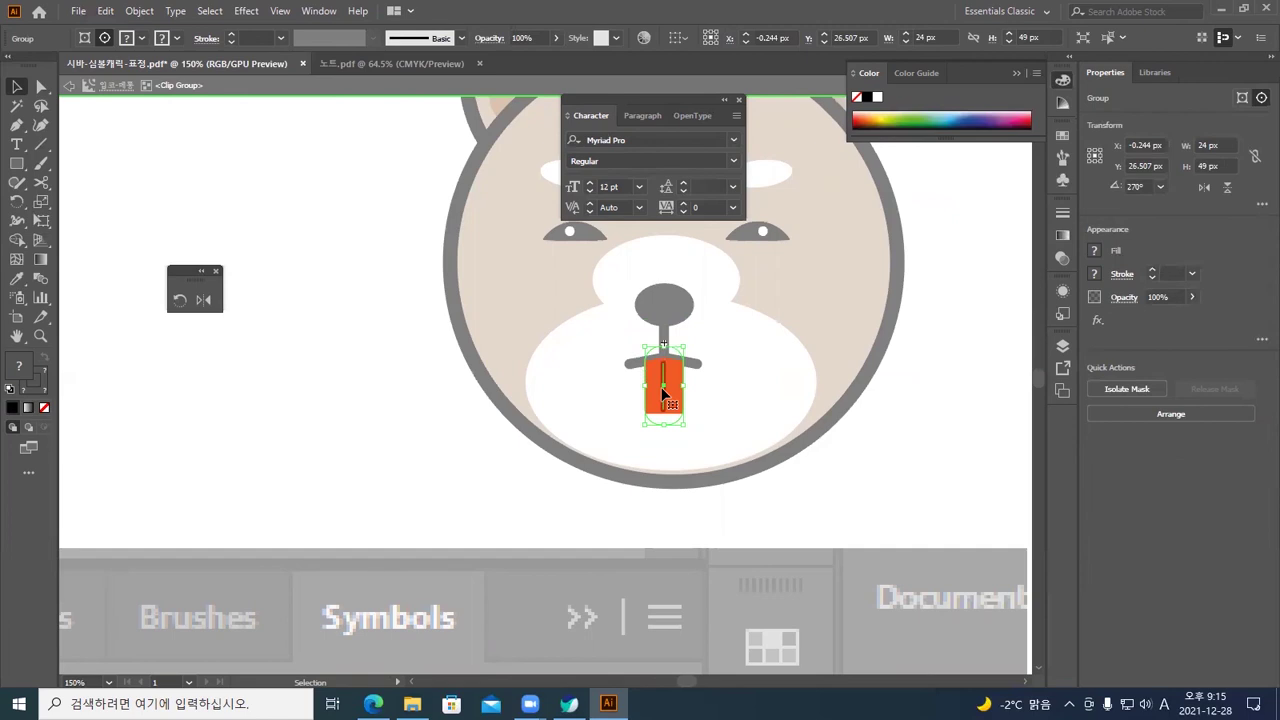
double_click(715, 387)
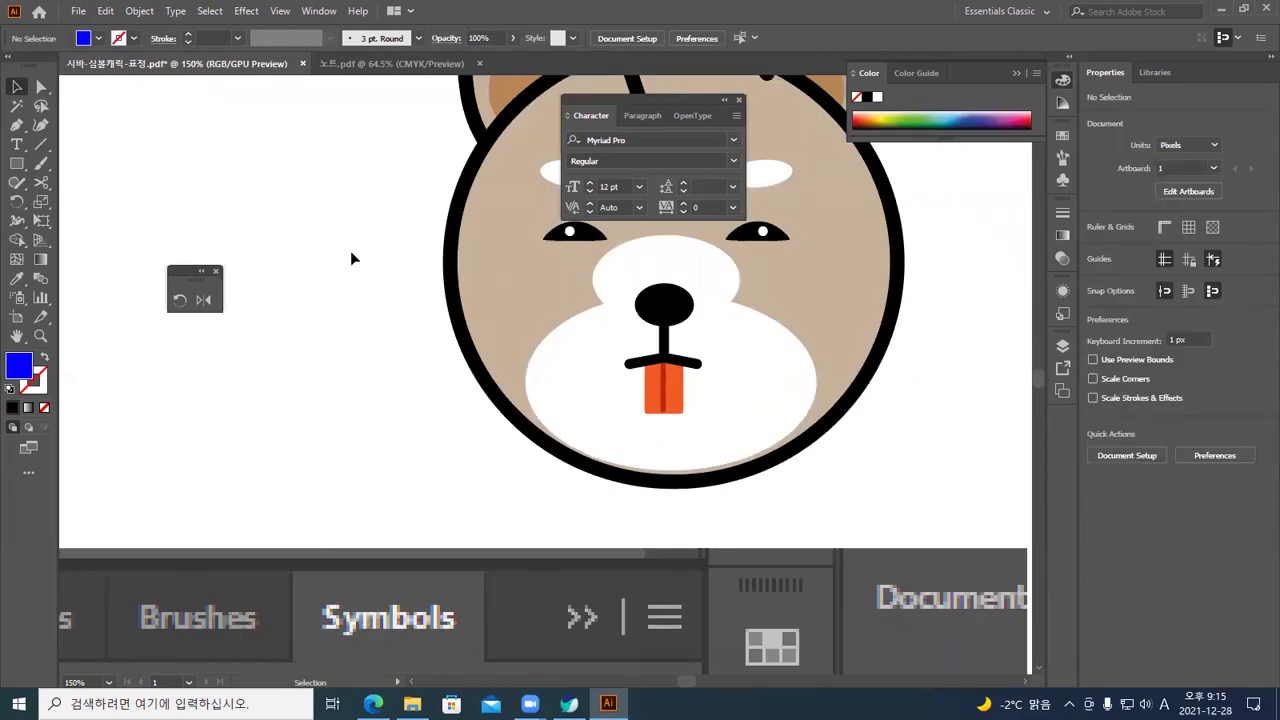
Try to select the clipping path around the tongue directly on the symbol instance without entering the symbol
click(41, 87)
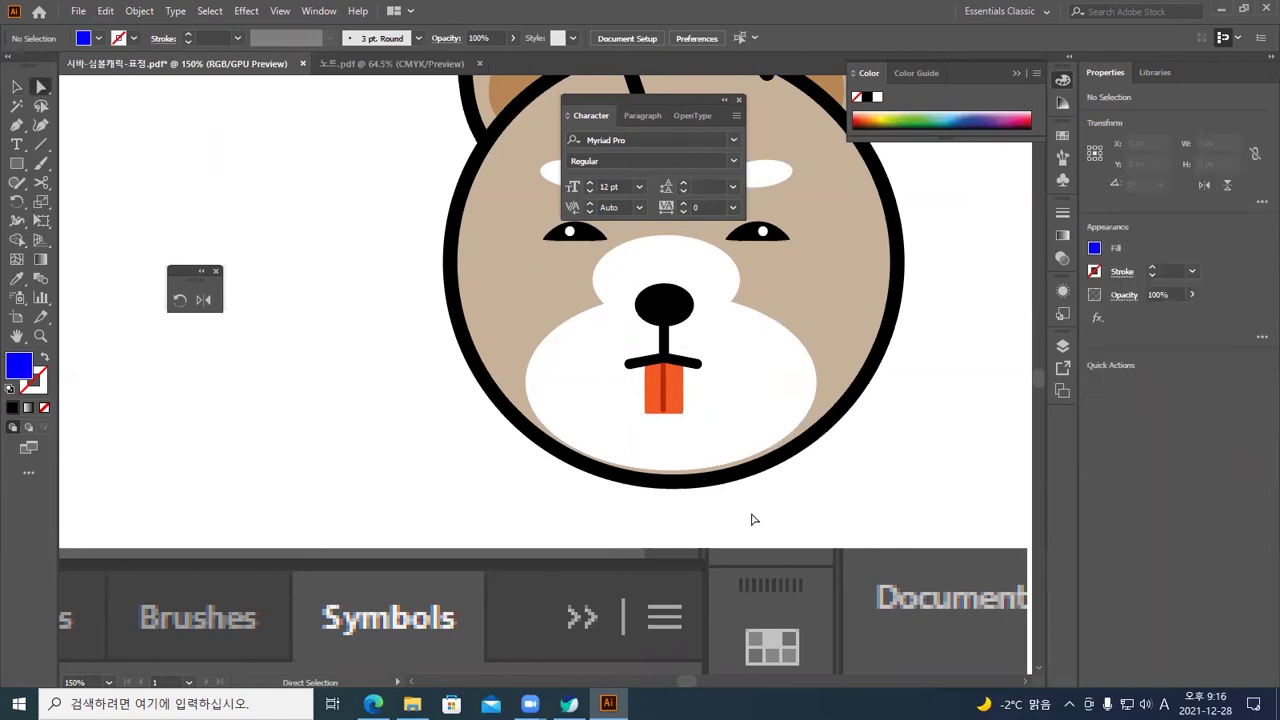
click(668, 420)
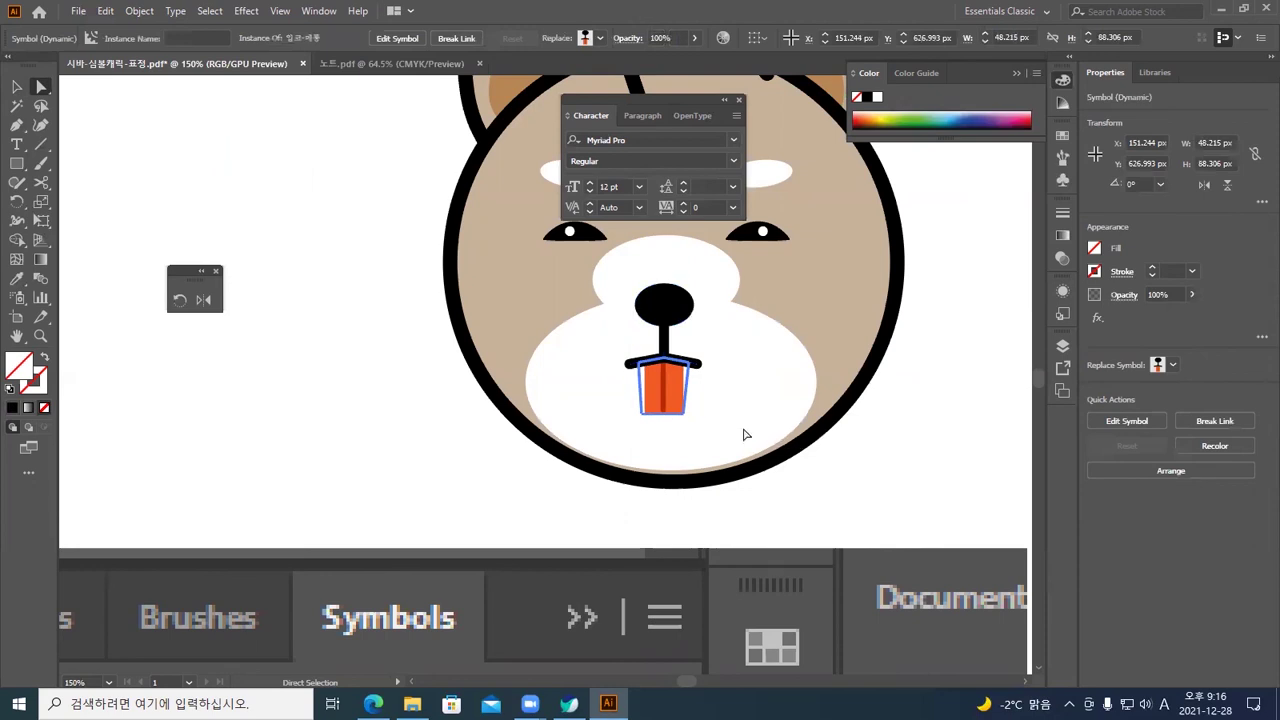
click(710, 426)
click(679, 419)
click(709, 400)
click(670, 378)
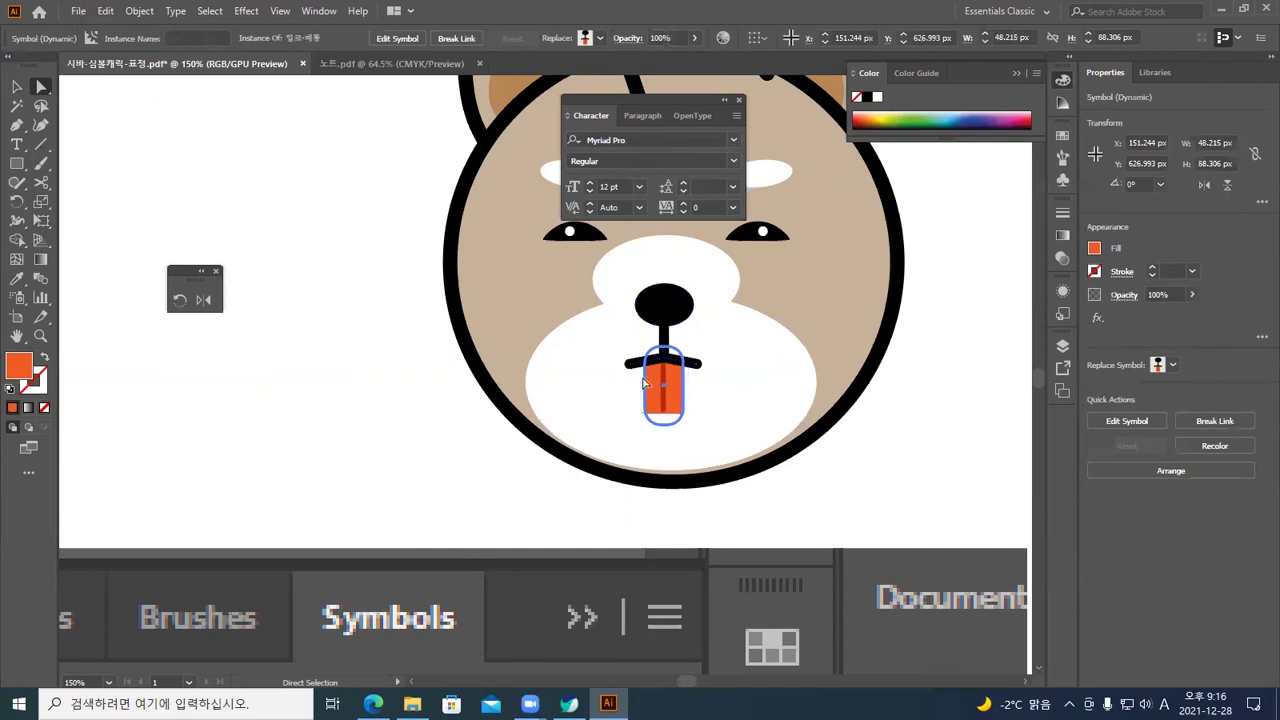
Open the mouth symbol for editing and lower the clipping path's bottom edge by 16 px below the tongue
click(17, 87)
double_click(672, 374)
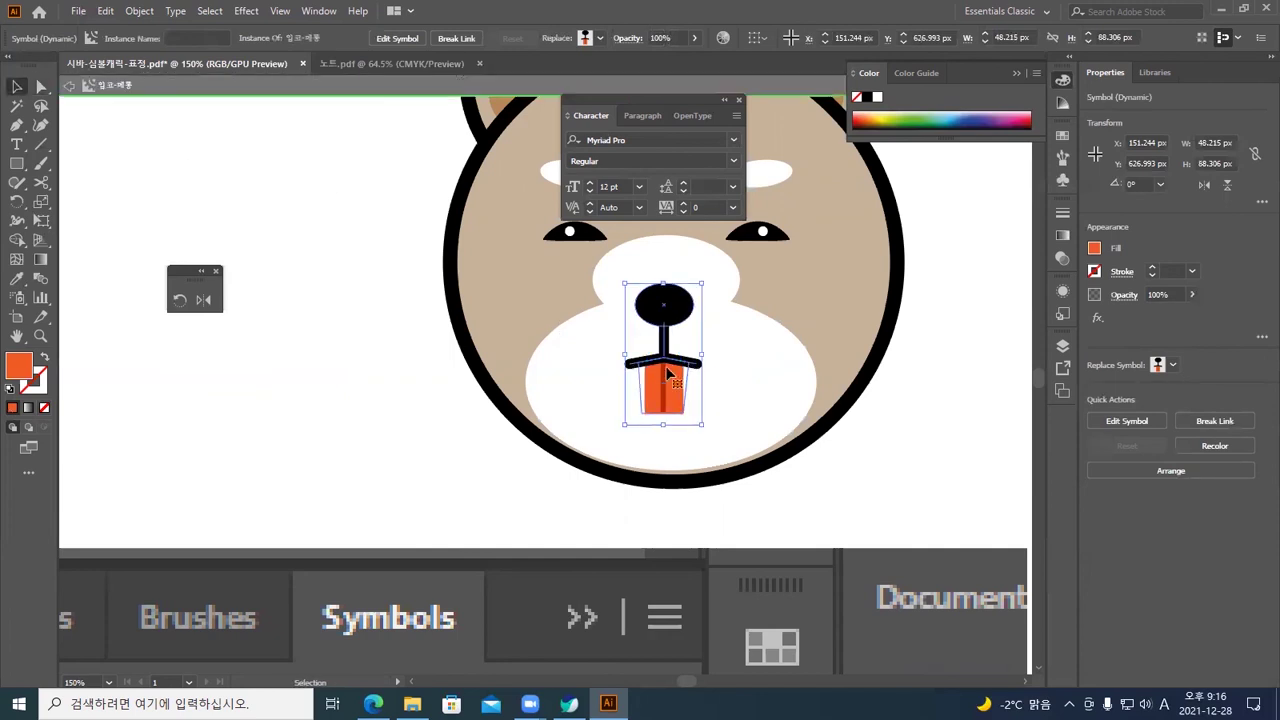
key(a)
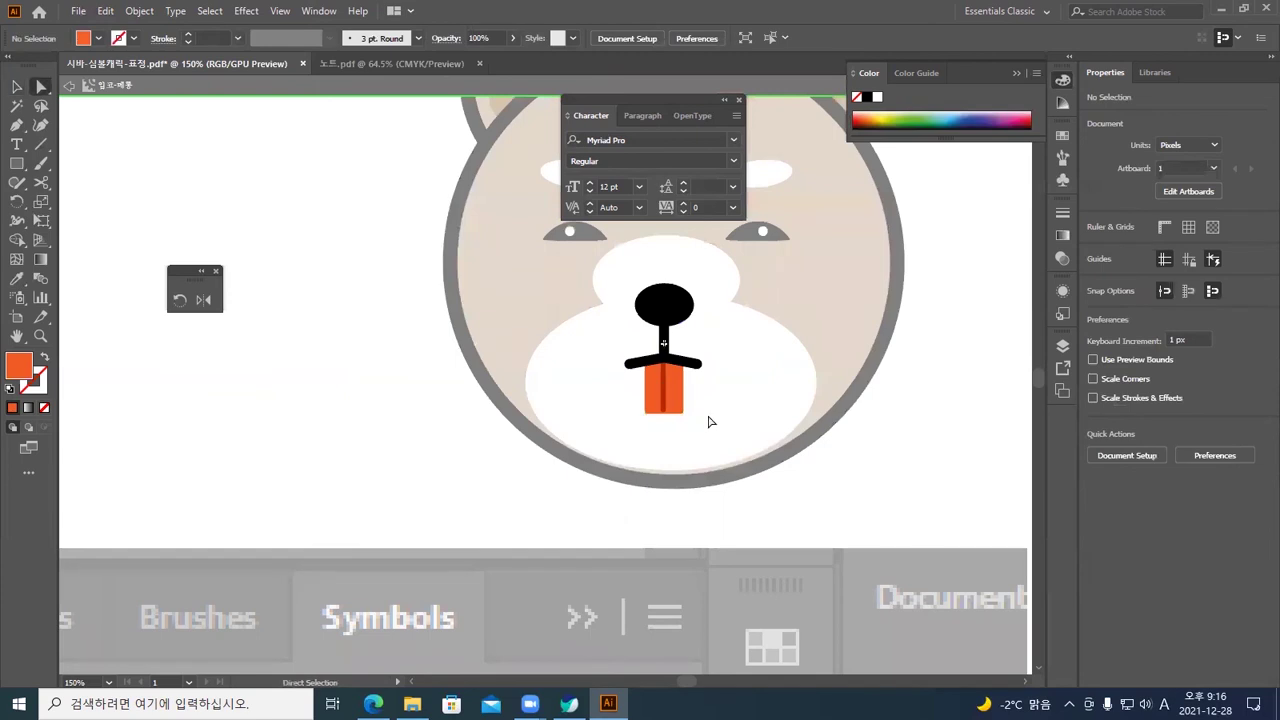
click(684, 412)
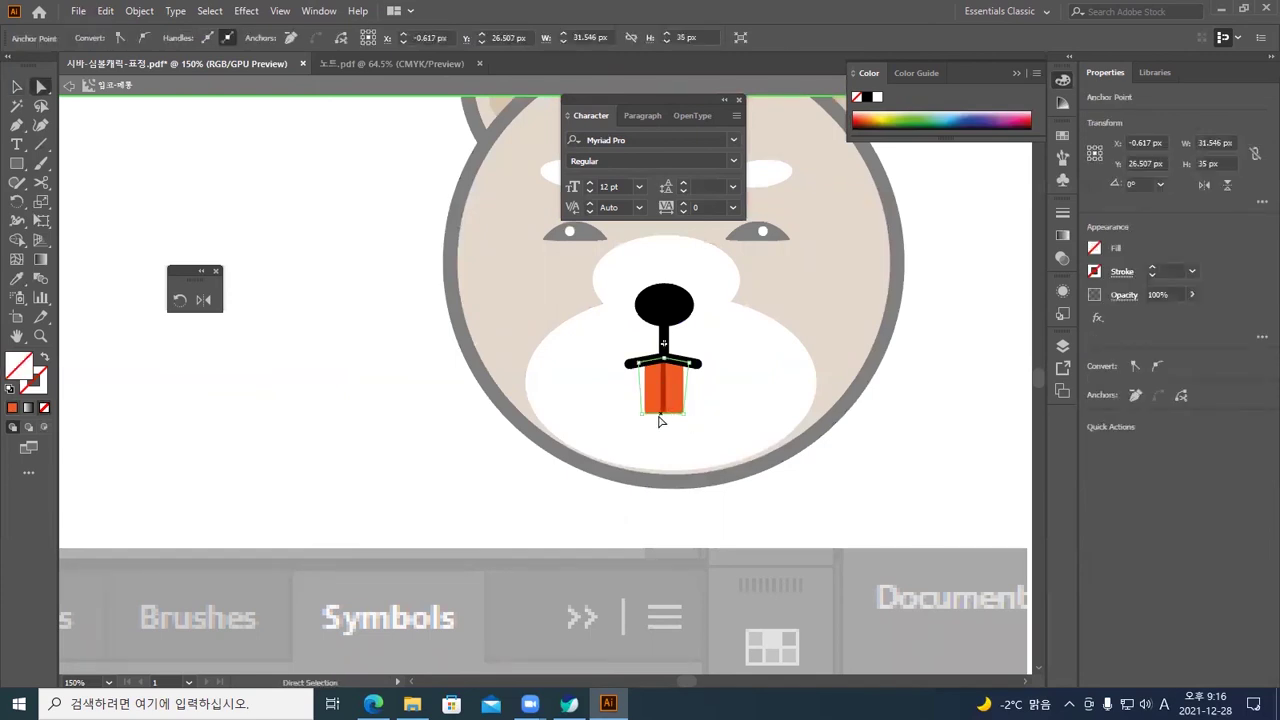
key(Down)
key(Down)
key(Down)
key(Down)
key(Down)
key(Down)
key(Down)
key(Down)
key(Down)
key(Down)
key(Down)
key(Down)
key(Down)
key(Down)
key(Down)
key(Down)
Shift the clipping path's two upper corner anchors outward along the mouth line toward its ends
click(636, 365)
click(632, 368)
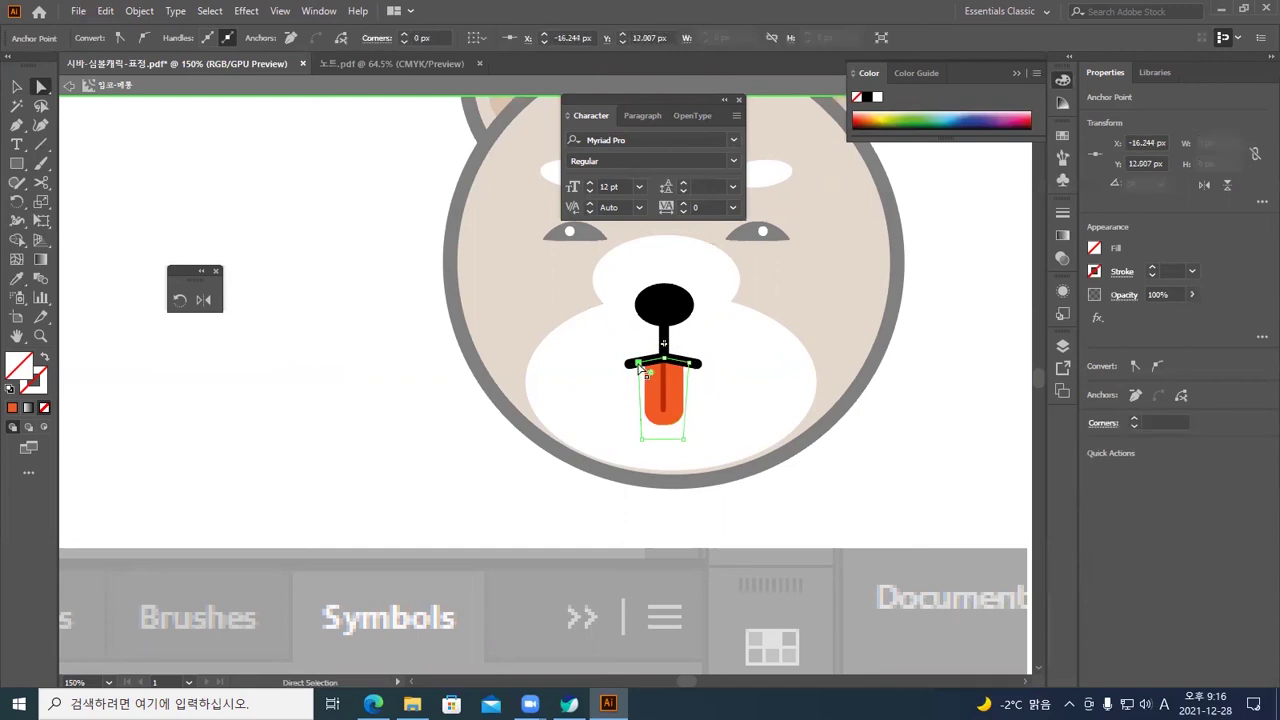
drag(631, 367, 633, 368)
click(690, 367)
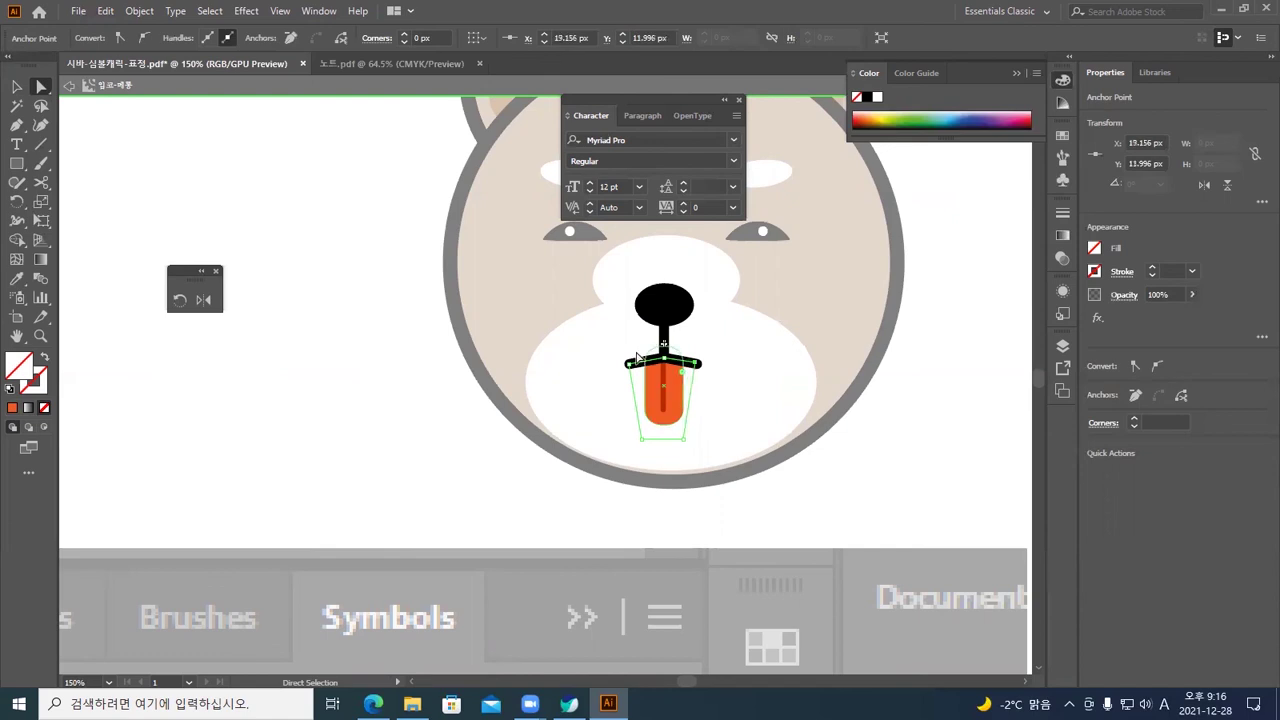
click(708, 402)
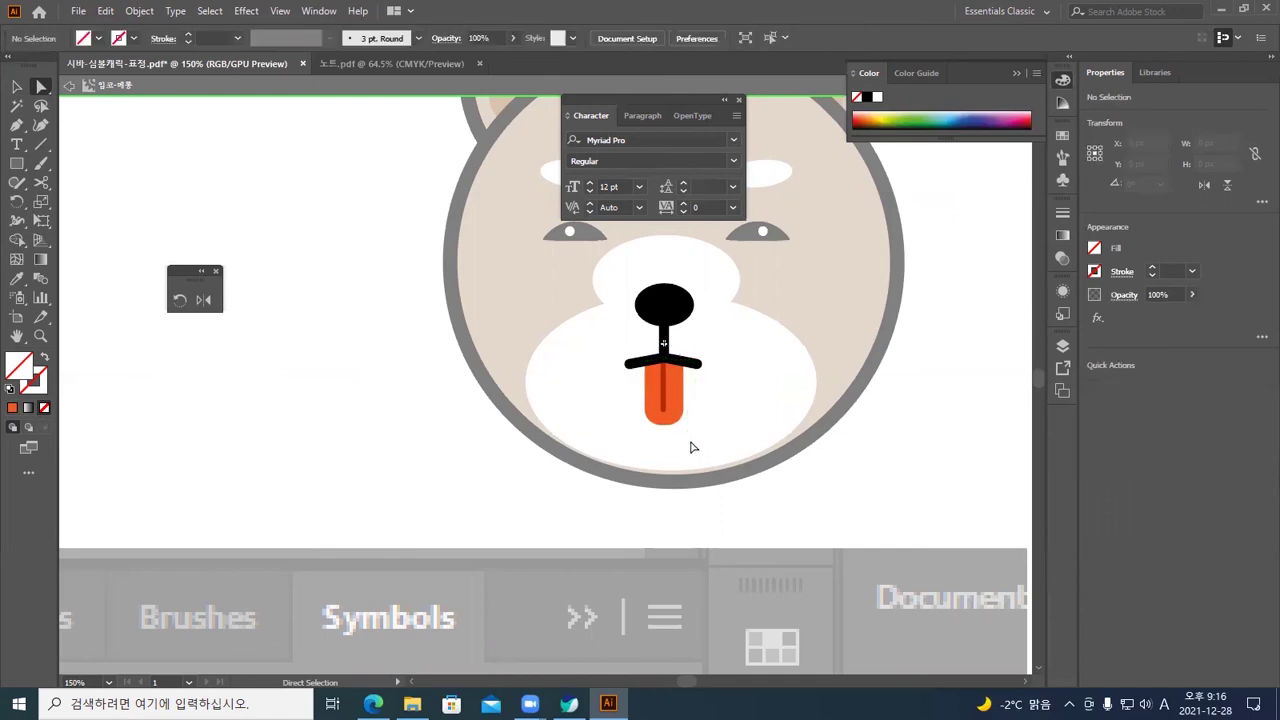
Scale the clipping path's two bottom anchors apart horizontally to make the mask about 52.6 px wide
click(682, 439)
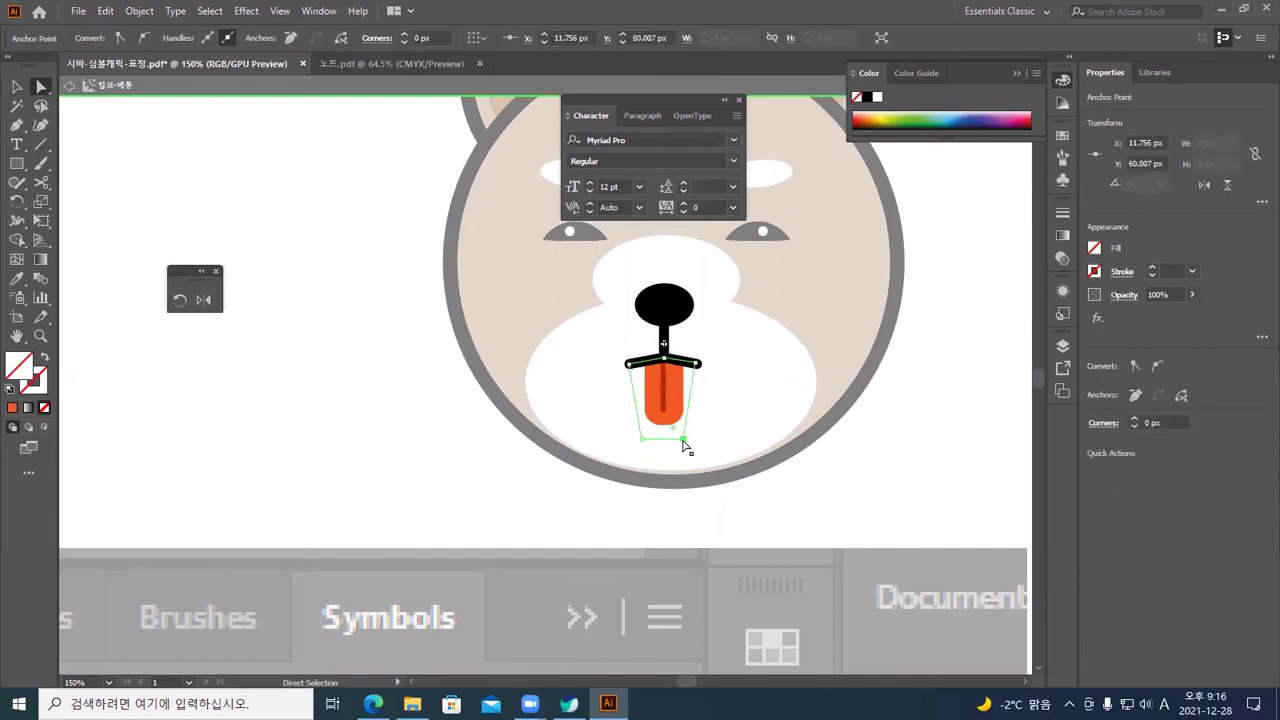
click(632, 440)
key(s)
drag(666, 449, 698, 434)
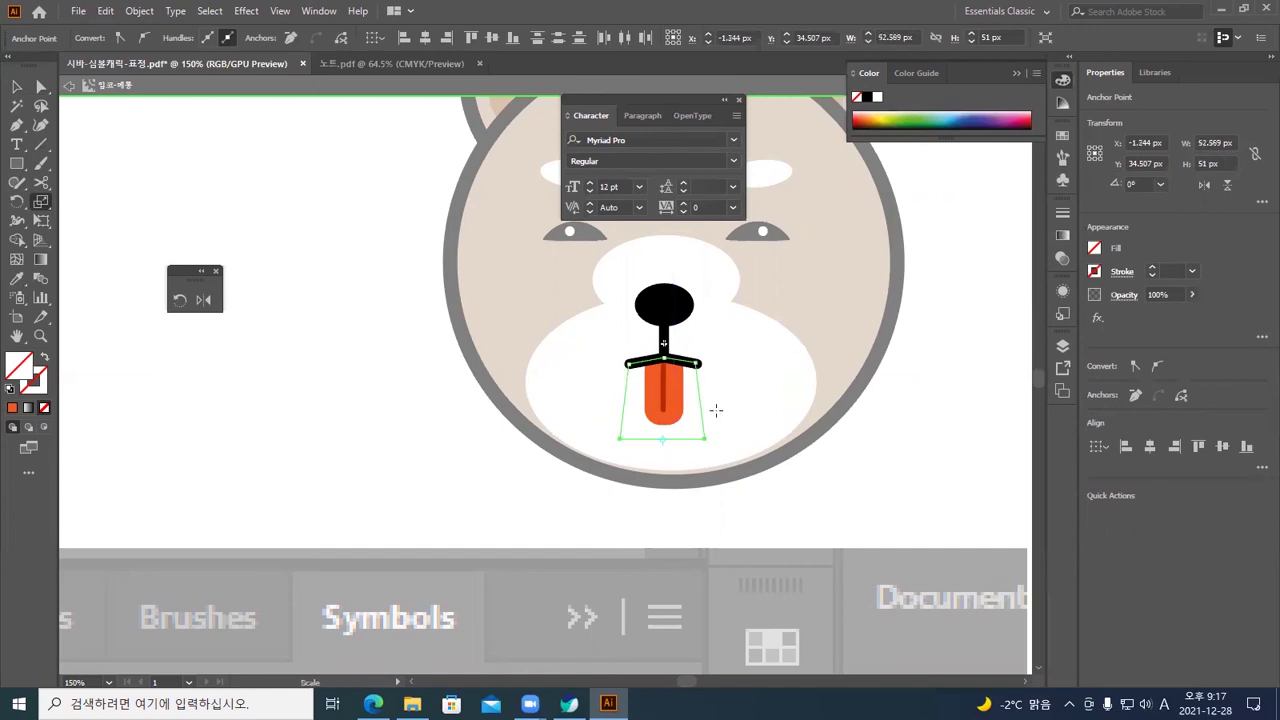
key(a)
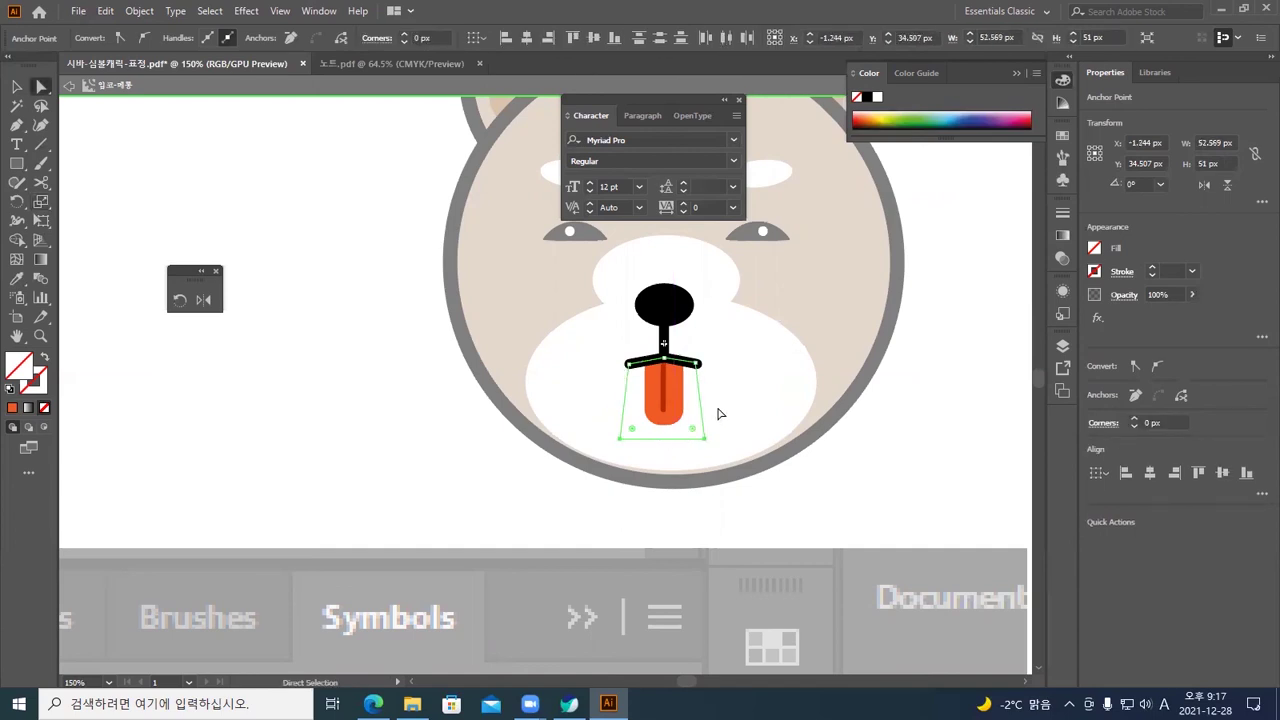
click(718, 412)
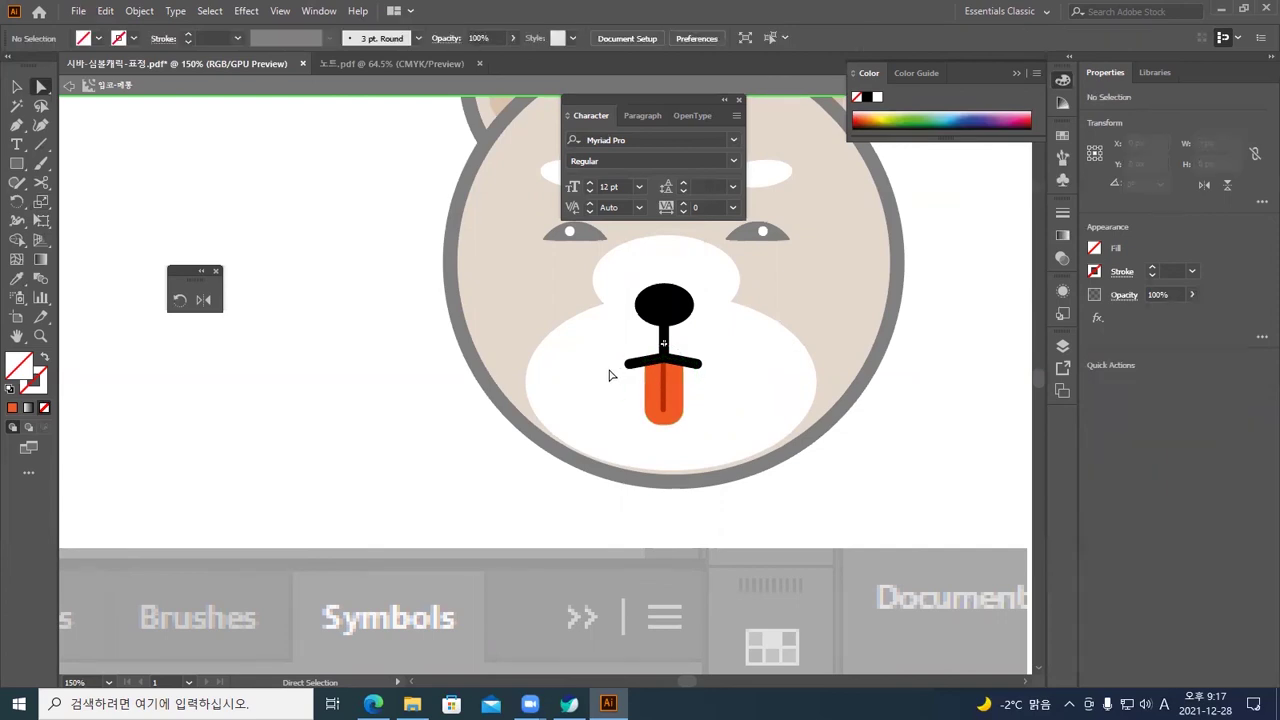
Isolate the tongue group inside the clip group and rotate it counterclockwise so its tip tilts to the right
key(v)
click(651, 375)
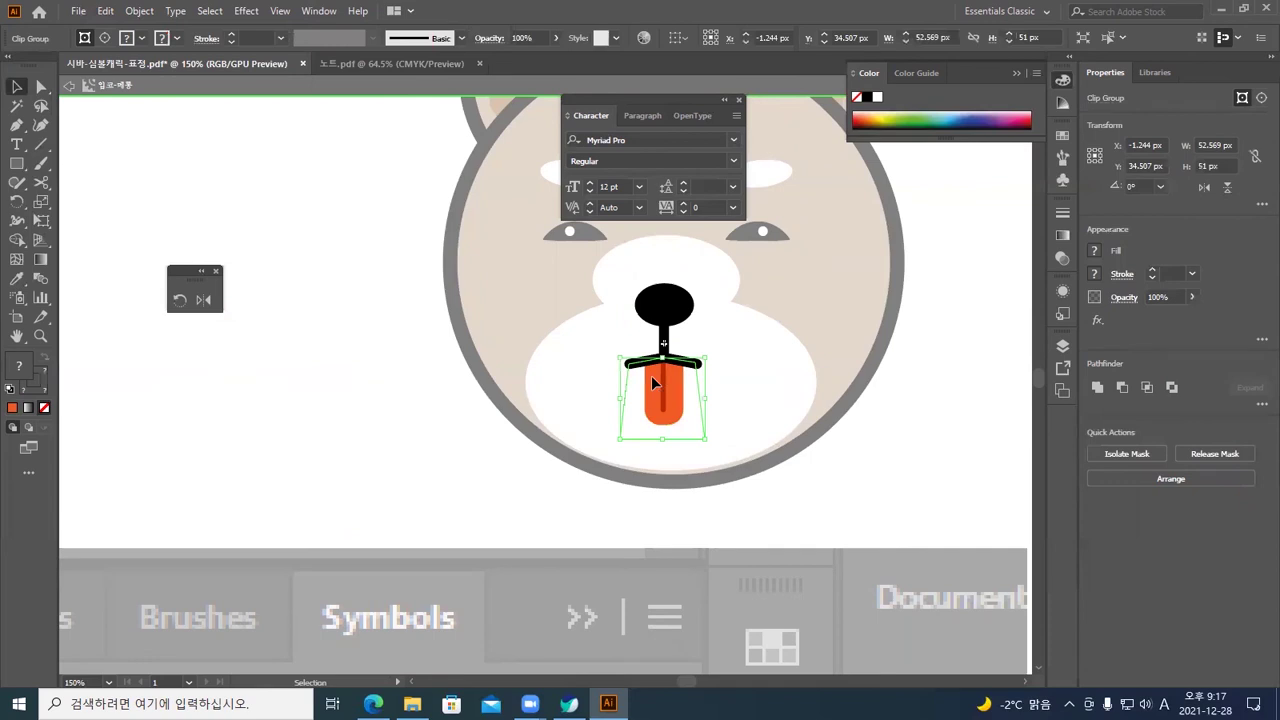
double_click(651, 375)
click(680, 358)
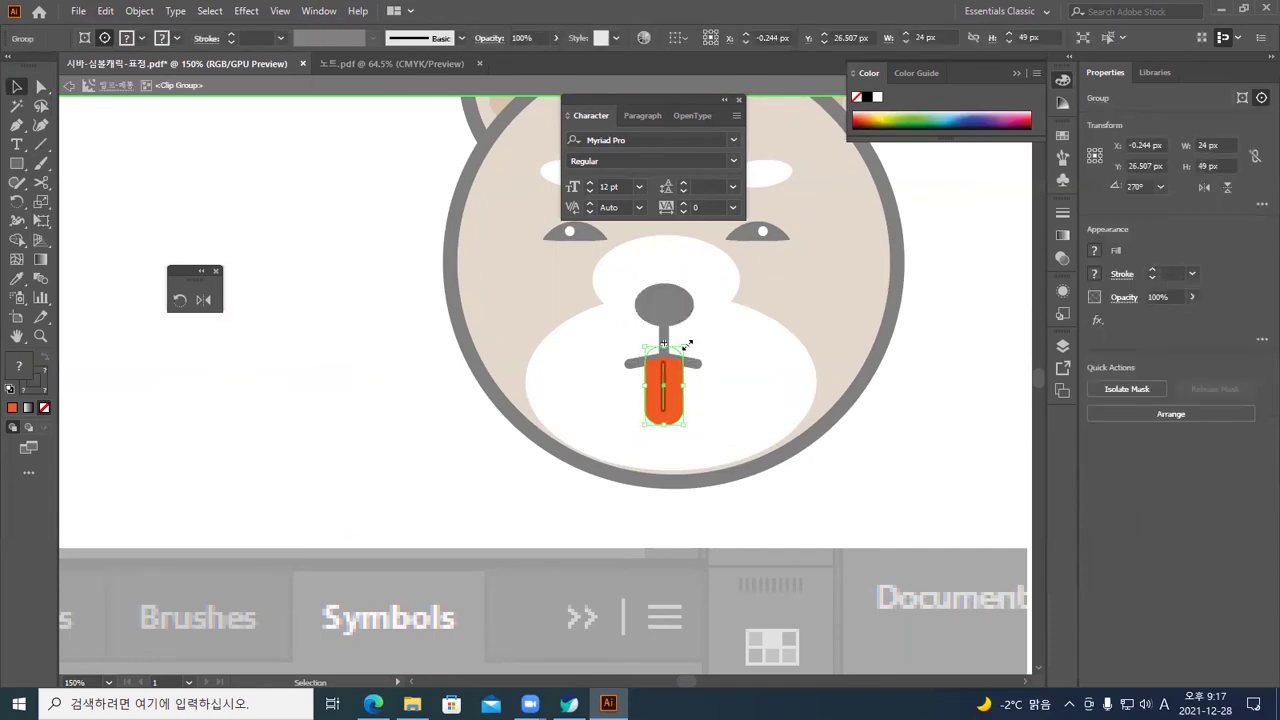
drag(690, 342, 670, 336)
Shift the tilted tongue to about X 3.756 px, Y 17.507 px under the mouth line, and exit isolation
key(Up)
key(Up)
key(Up)
key(Up)
key(Up)
key(Up)
key(Up)
key(Up)
key(Left)
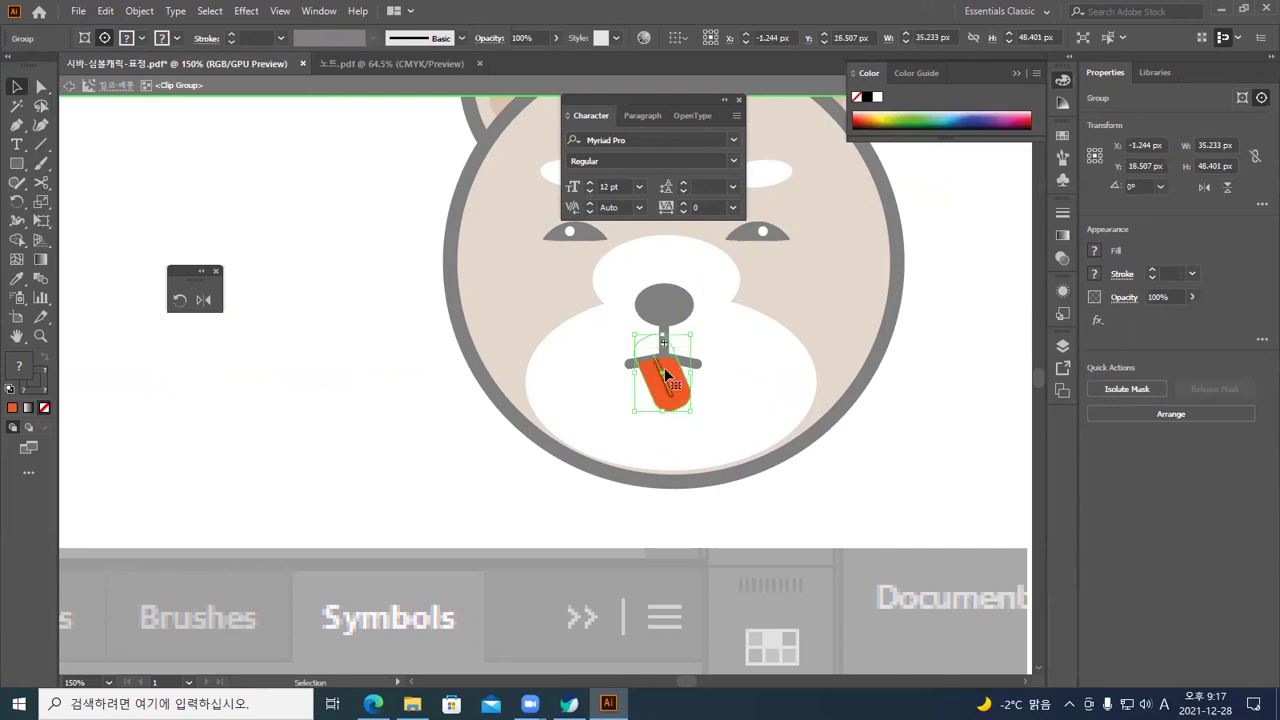
key(Up)
key(Right)
key(Right)
key(Right)
key(Right)
key(Right)
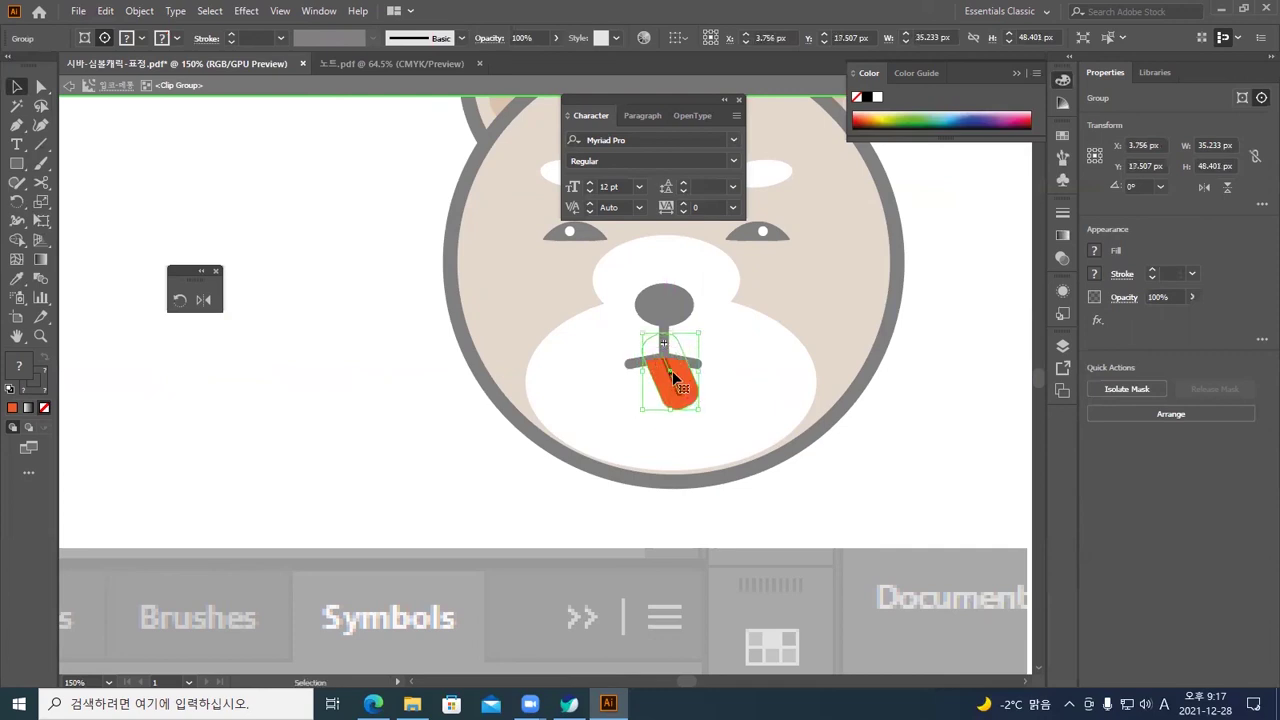
double_click(730, 375)
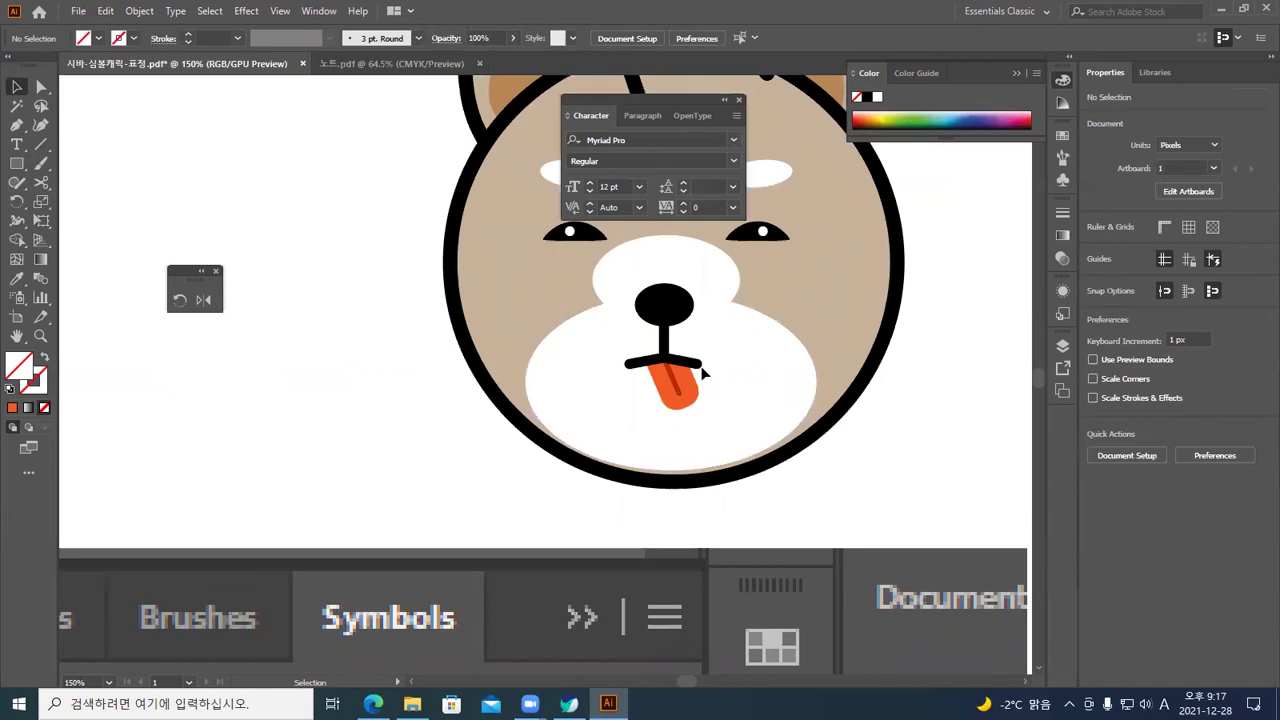
Examine the tongue's clipping path in Outline view by selecting it inside the symbol's clip group, and exit isolation
key(a)
key(ctrl+y)
key(v)
click(700, 405)
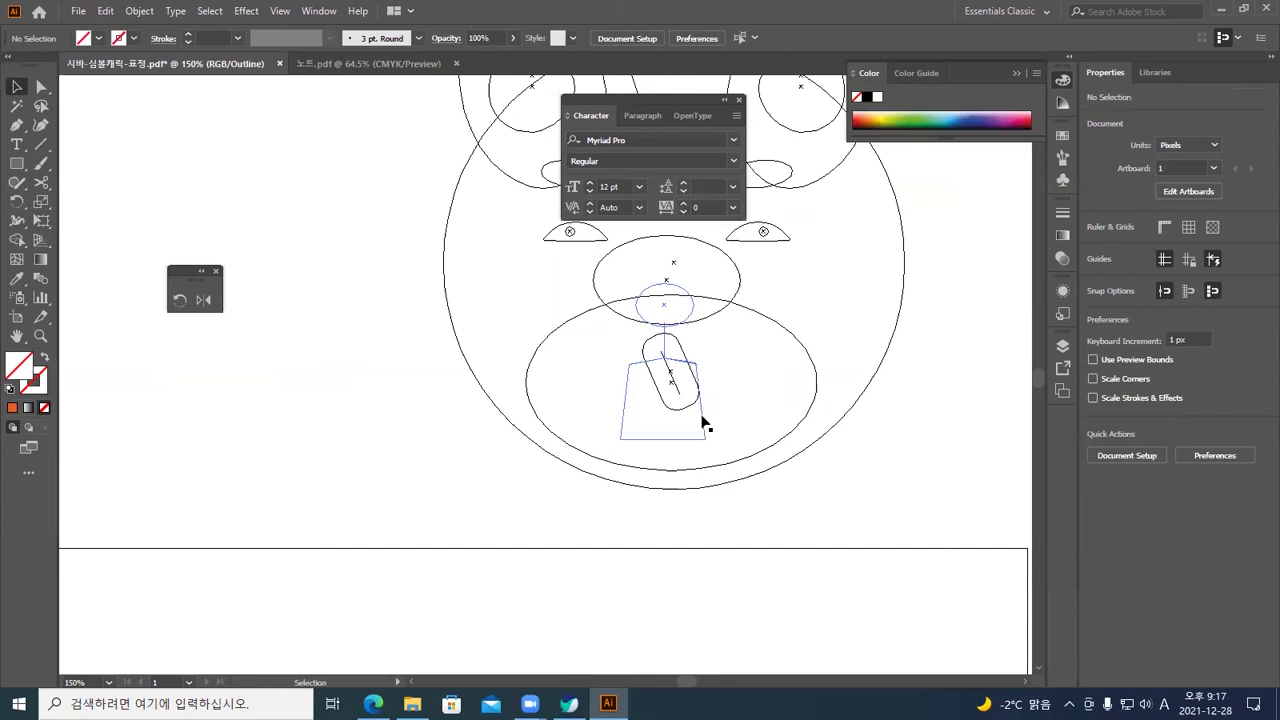
double_click(704, 417)
key(ctrl+y)
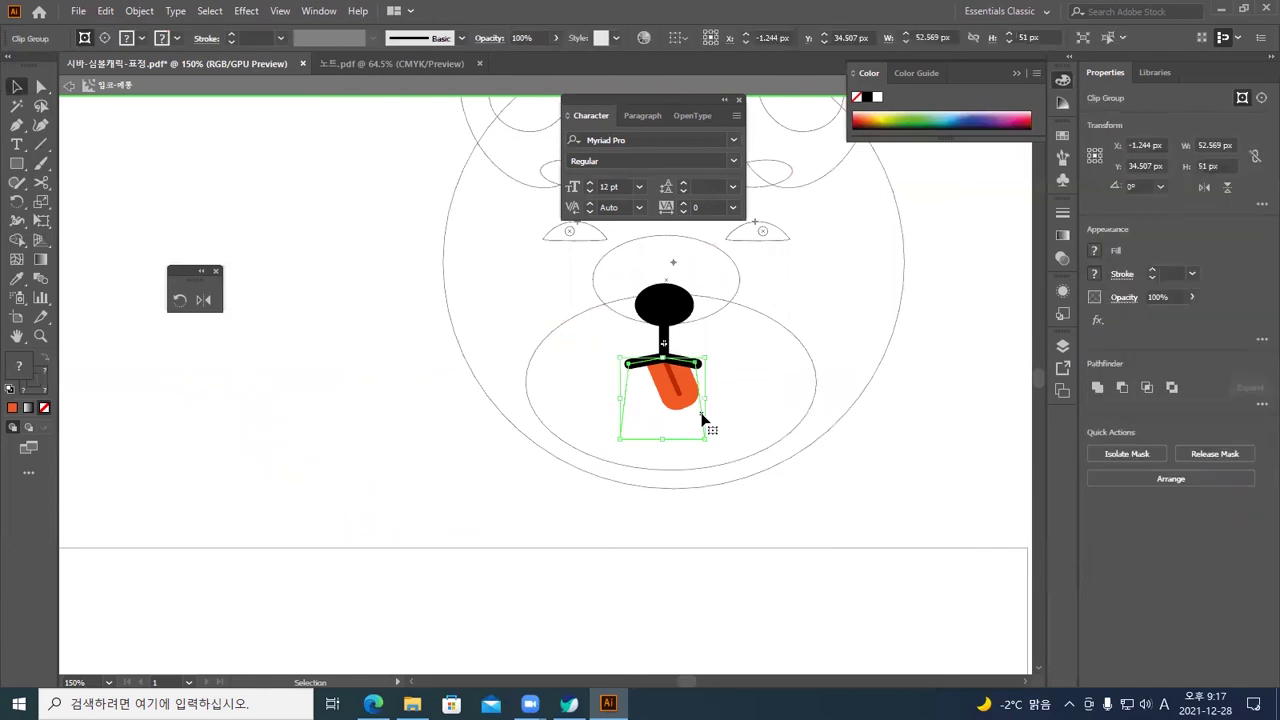
double_click(703, 421)
key(ctrl+y)
click(702, 416)
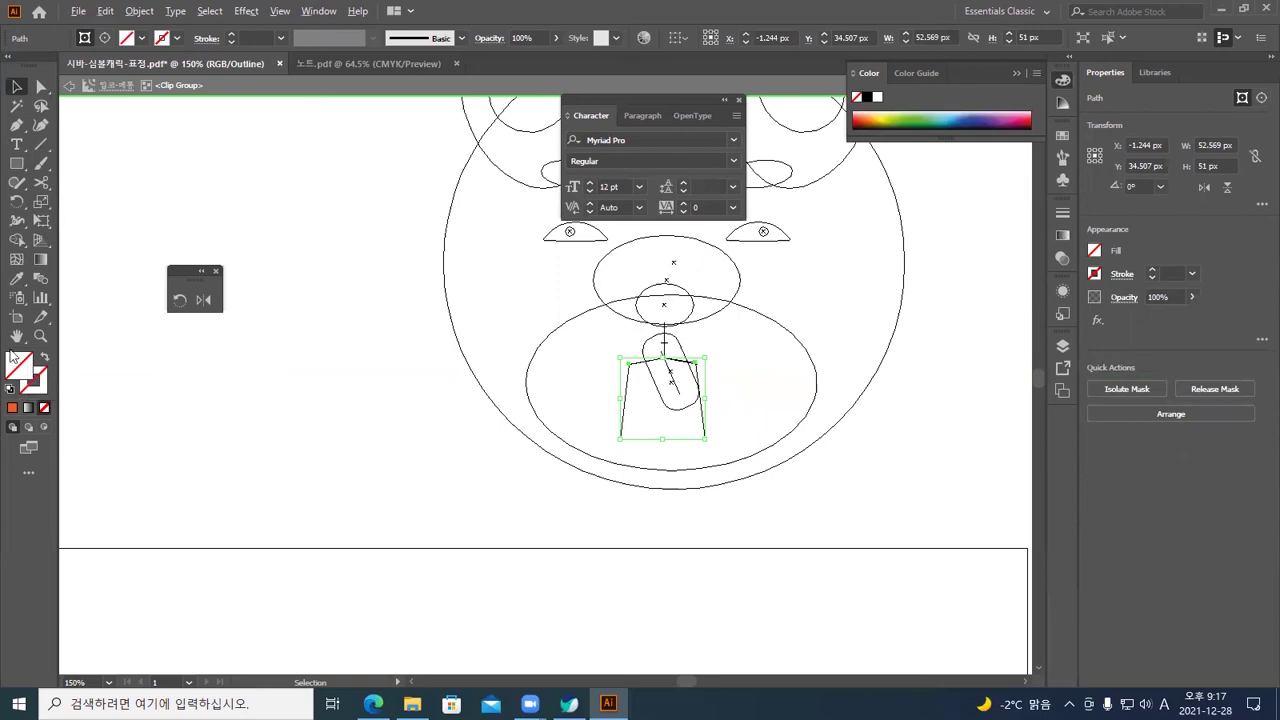
double_click(315, 393)
Try to select the tongue mask's lower-right anchor in Outline view without isolating the mouth symbol
key(a)
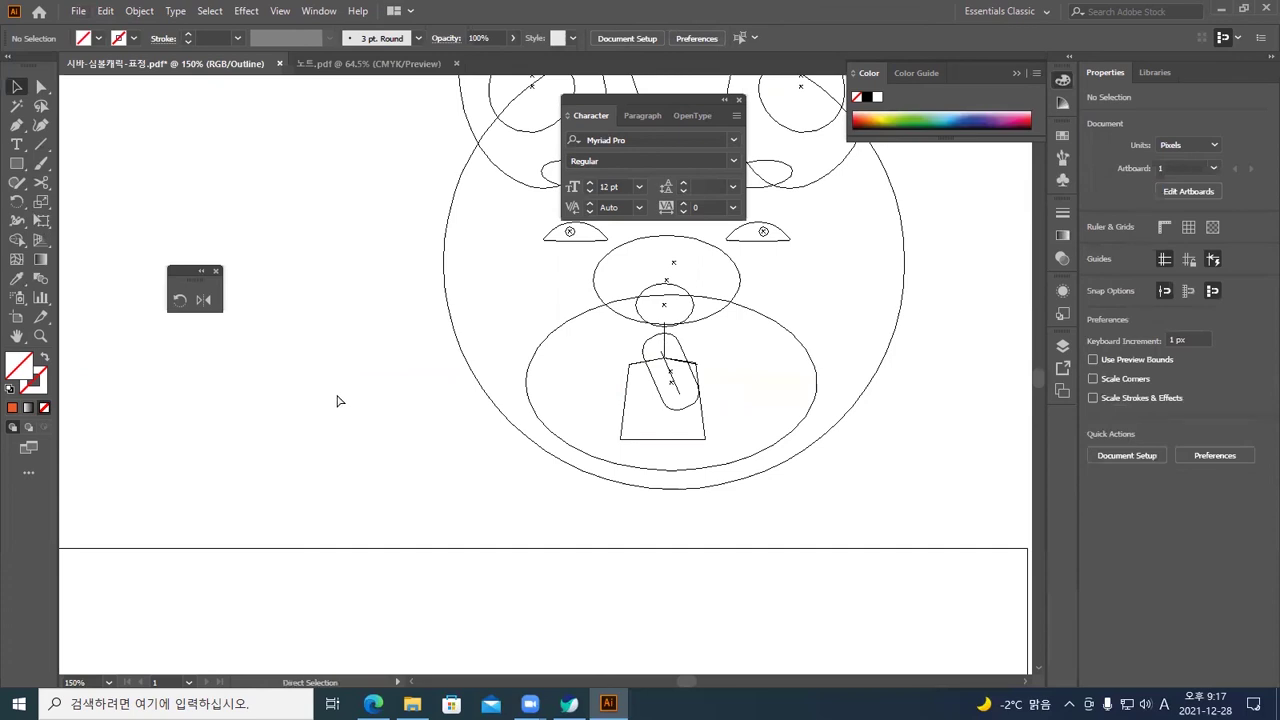
key(ctrl+equal)
key(ctrl+equal)
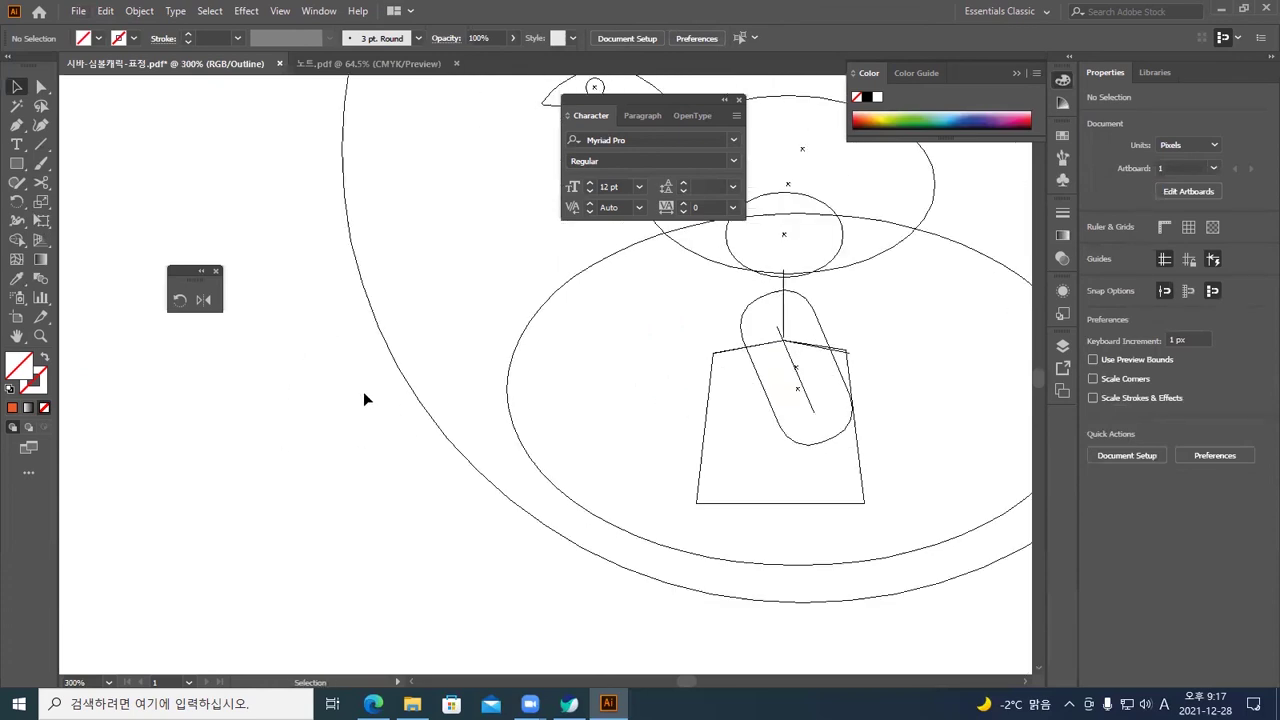
click(41, 86)
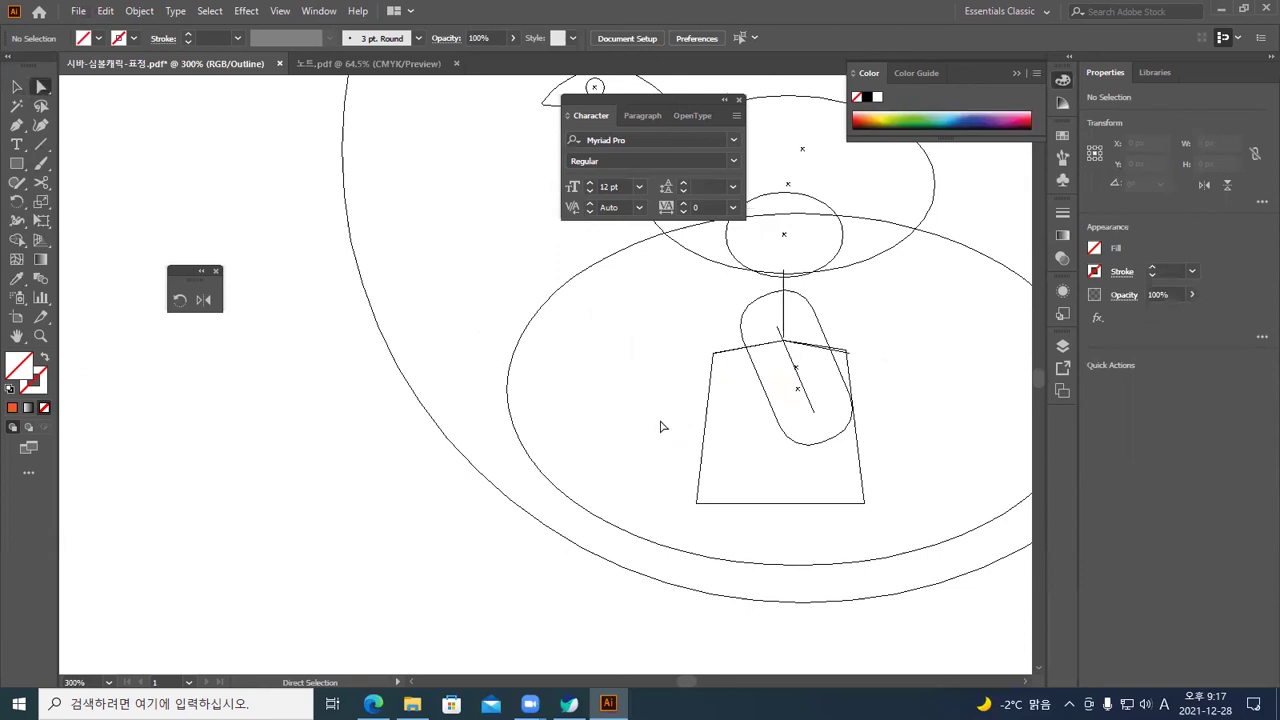
click(869, 497)
click(889, 489)
click(863, 473)
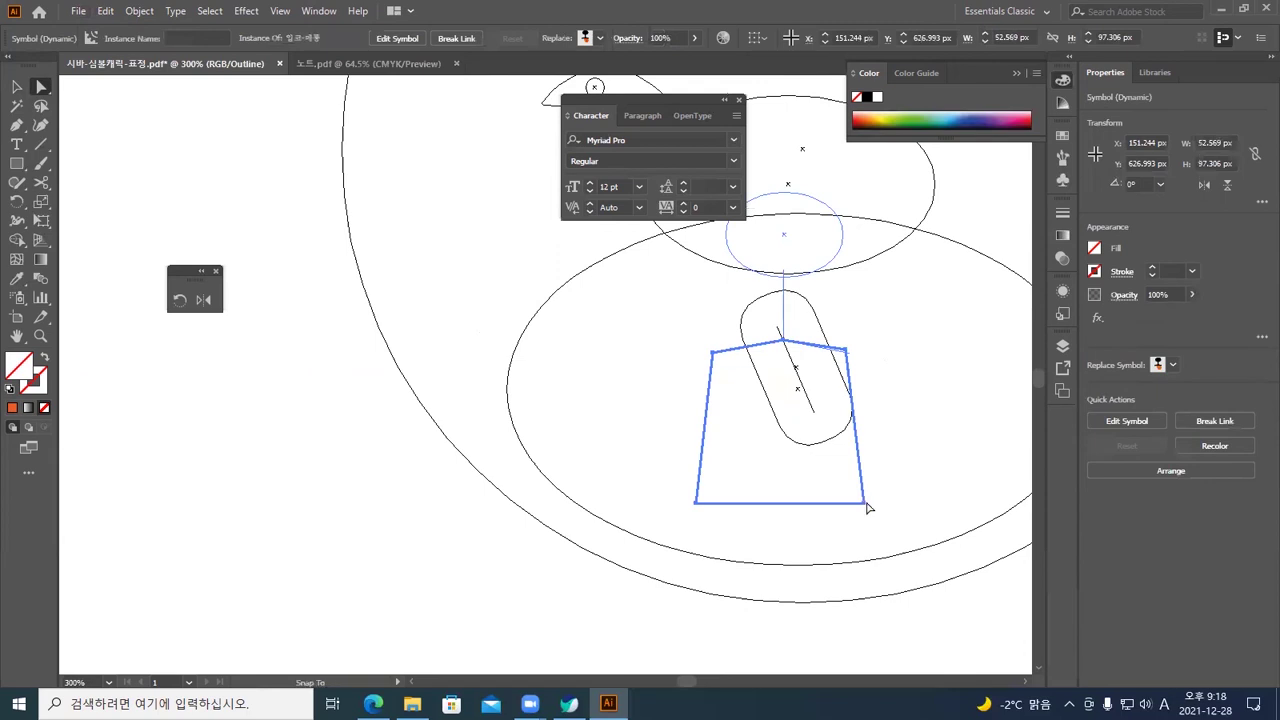
click(884, 507)
click(866, 507)
click(17, 87)
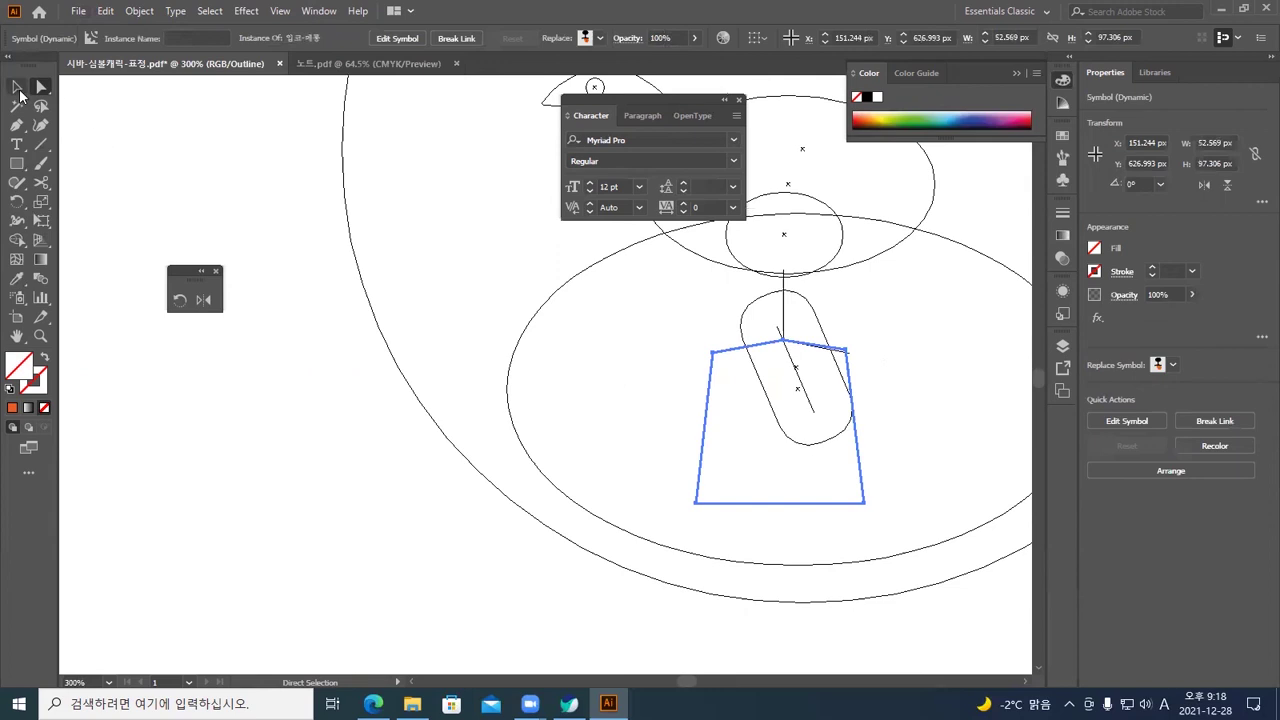
Isolate the mouth symbol in Preview and spread the clipping path's two bottom anchors outward until the mask is about 79 px wide
key(ctrl+y)
double_click(834, 443)
click(826, 430)
click(867, 447)
click(845, 432)
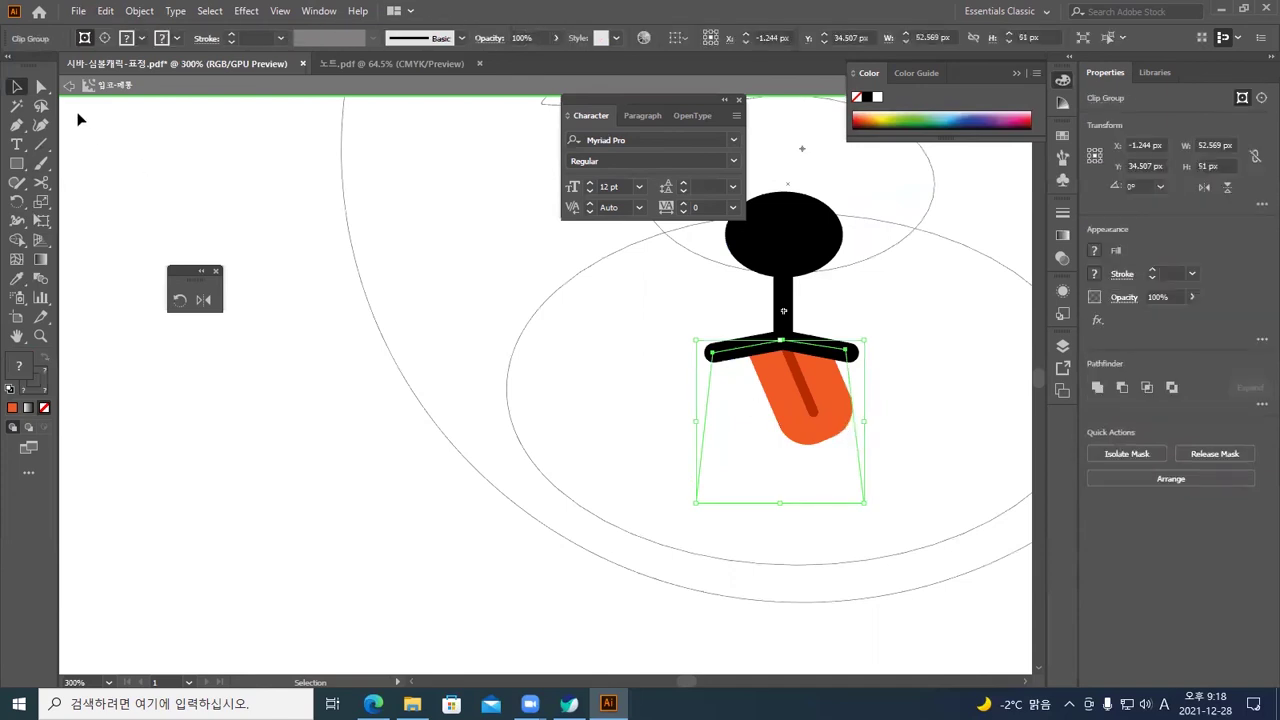
click(41, 87)
drag(895, 524, 905, 484)
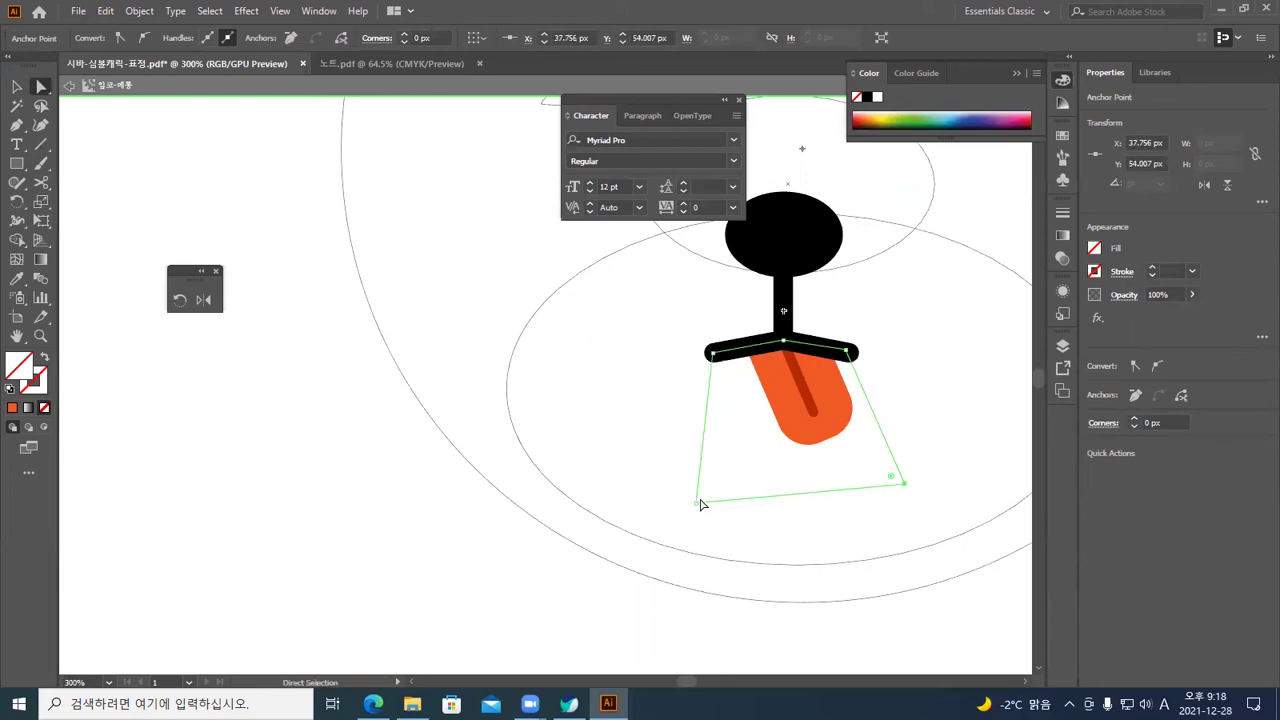
drag(698, 504, 652, 477)
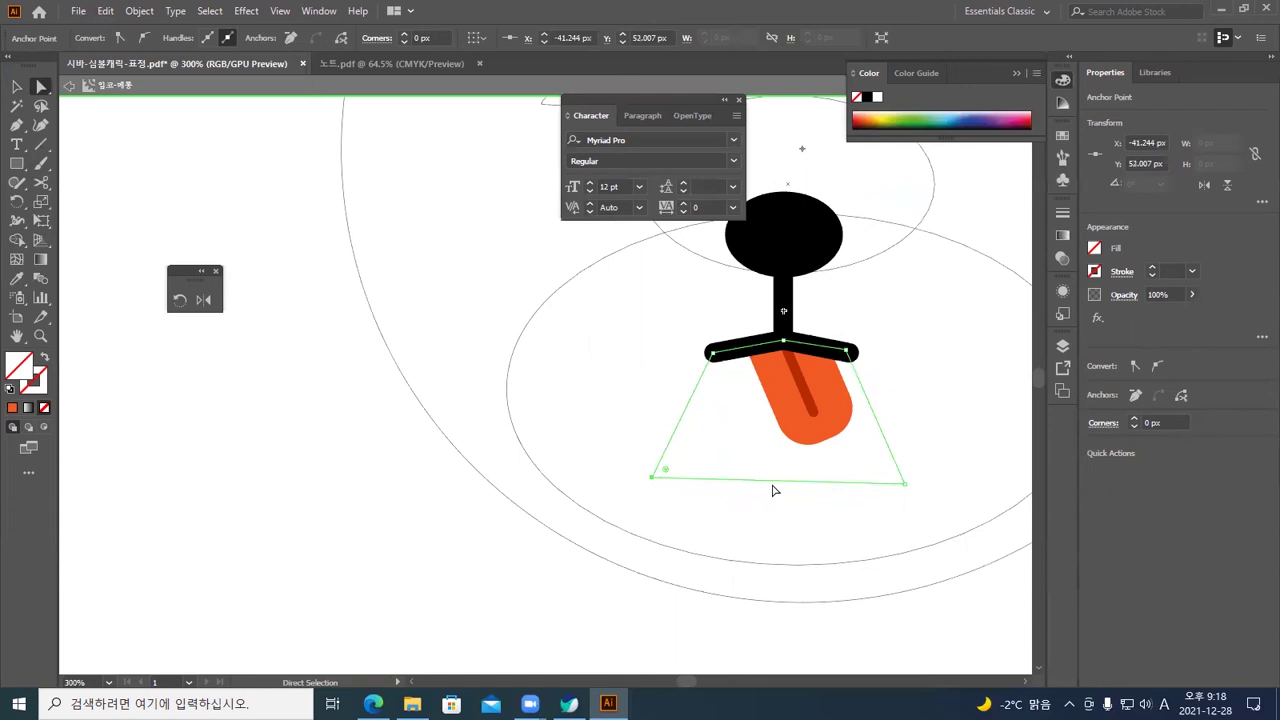
Lower the clipping path's bottom edge to make the mask about 53 px tall, check it in Outline view, and exit isolation
drag(773, 487, 769, 505)
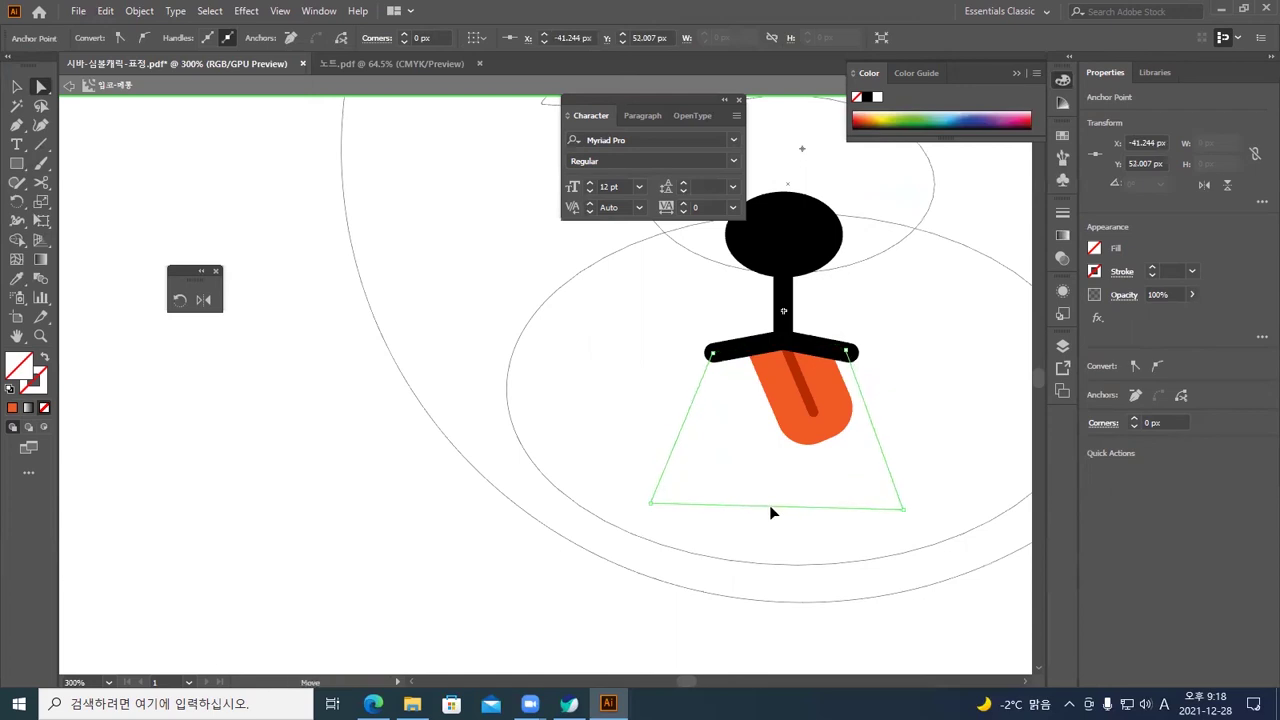
click(894, 458)
key(ctrl+y)
key(v)
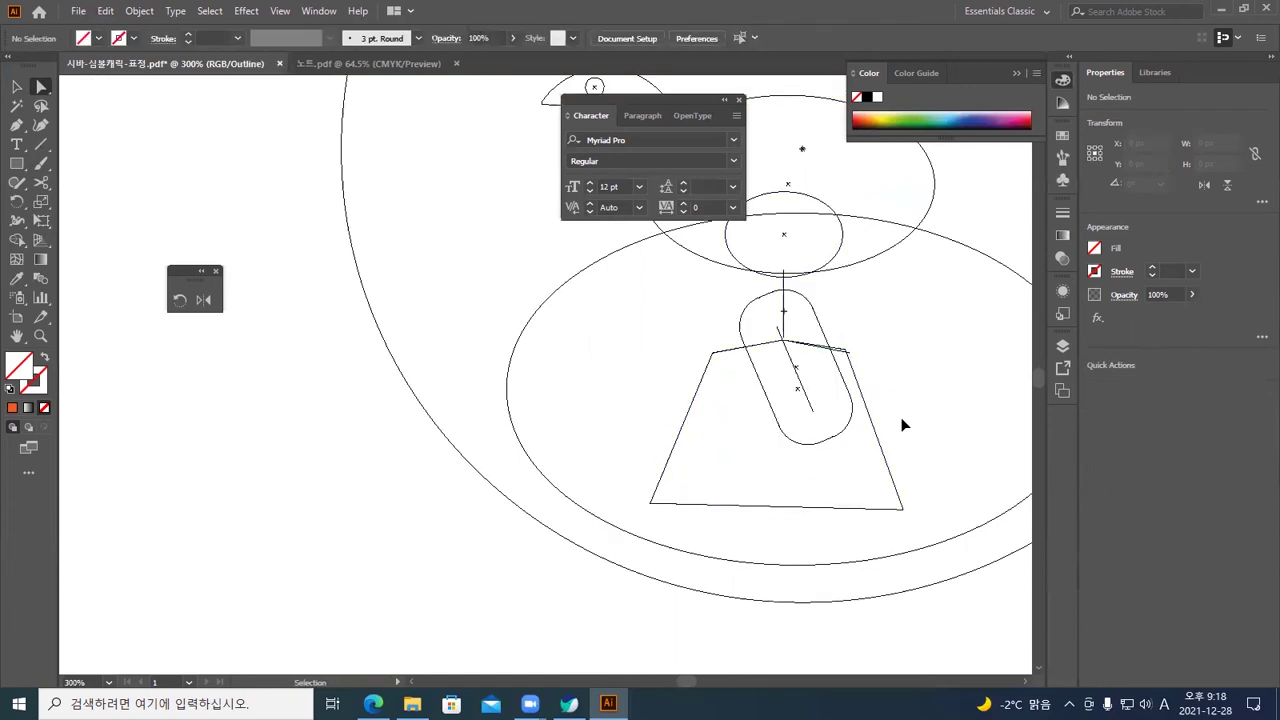
key(ctrl+y)
click(14, 89)
click(14, 89)
click(737, 382)
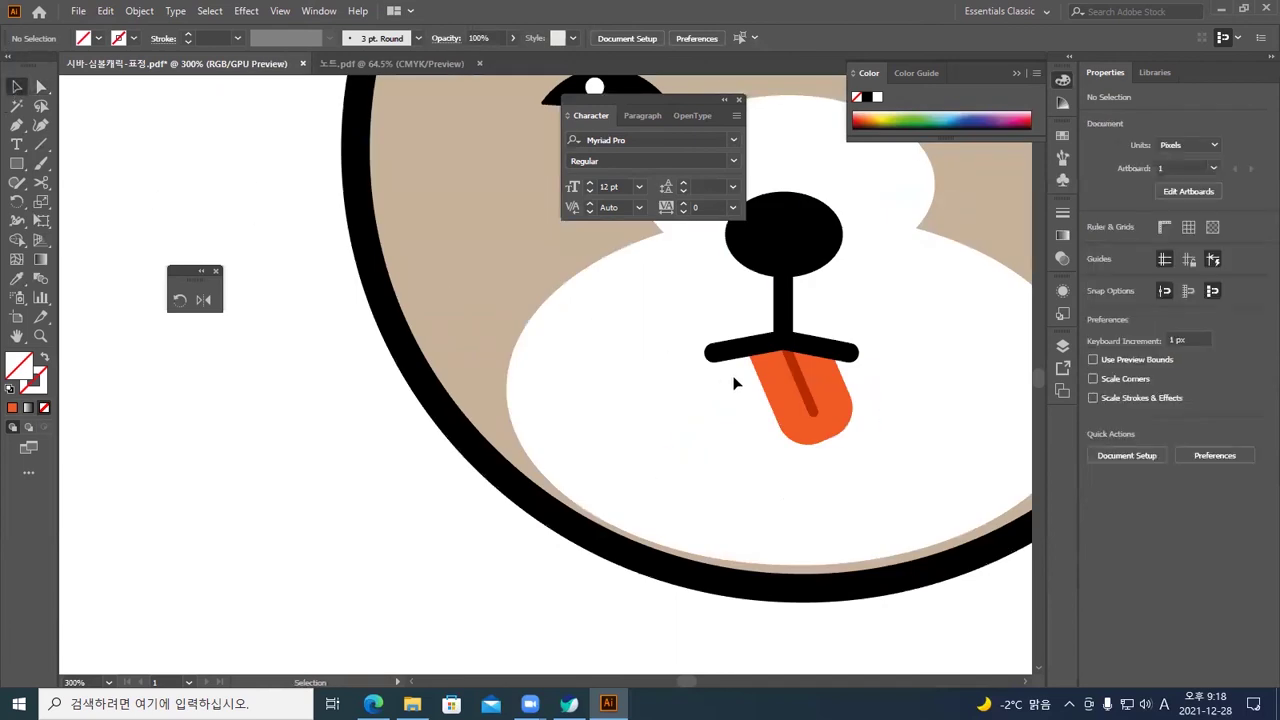
Isolate the clip group and nudge the tilted tongue group to X 0.756 px, Y 19.507 px
double_click(782, 396)
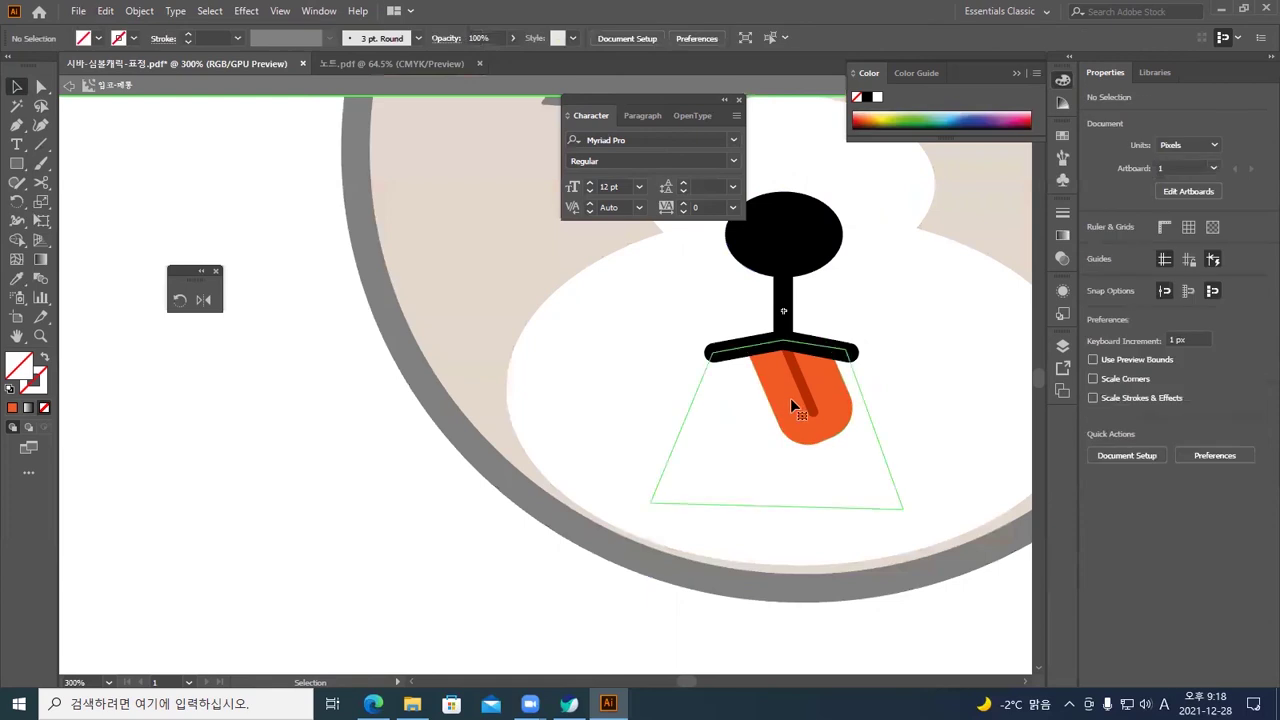
click(790, 398)
click(801, 409)
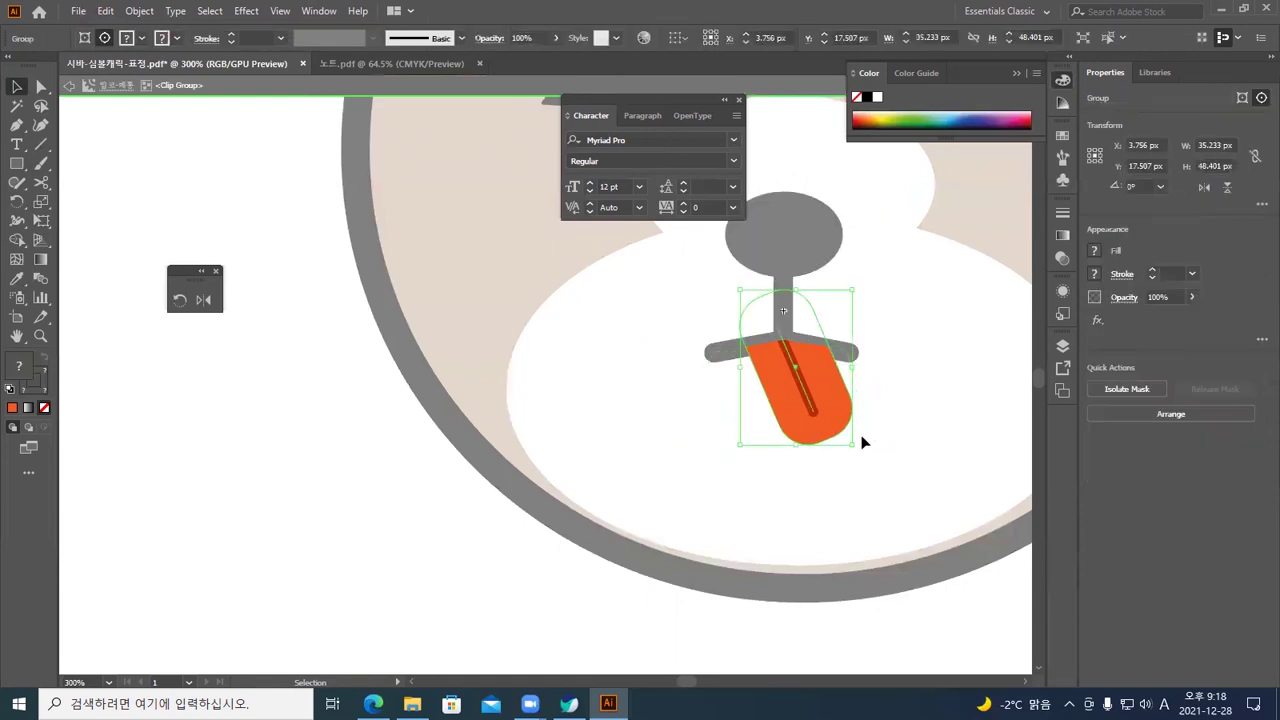
key(Left)
key(Left)
key(Left)
key(Down)
key(Down)
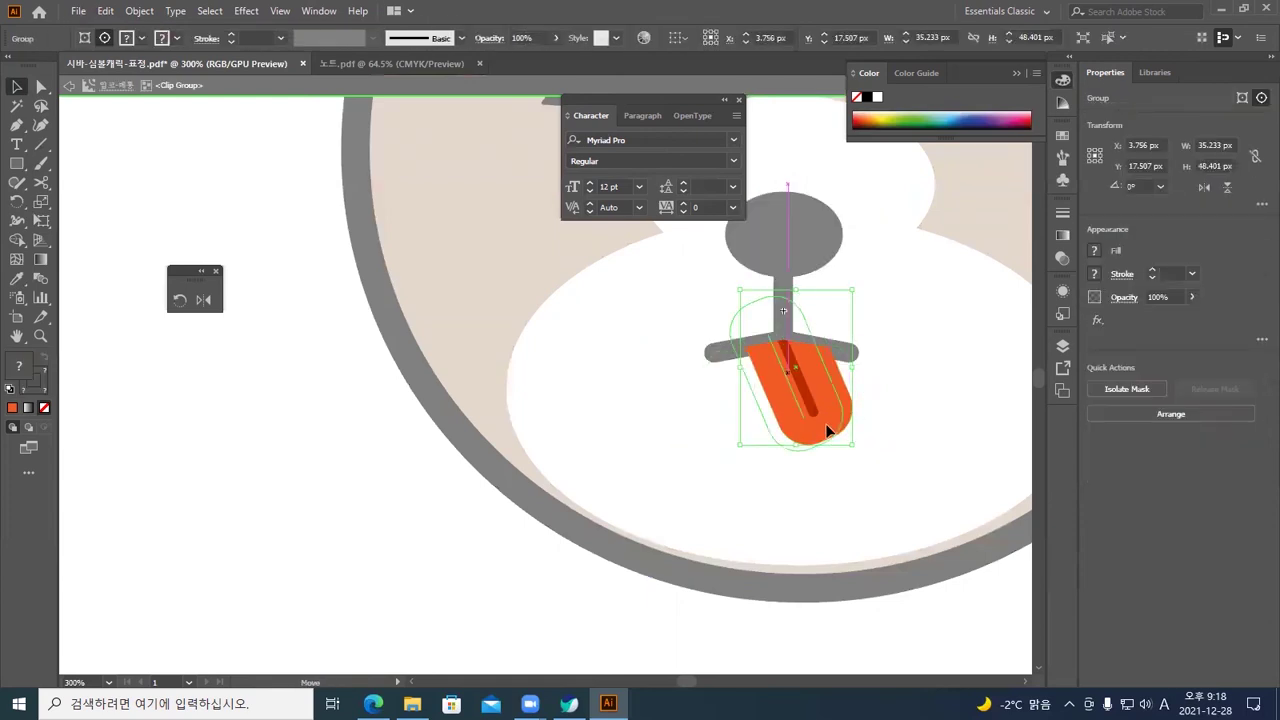
Tilt the tongue counterclockwise to about 48°, shift it to about X -0.244 px, Y 17.507 px, and exit isolation
drag(849, 294, 806, 287)
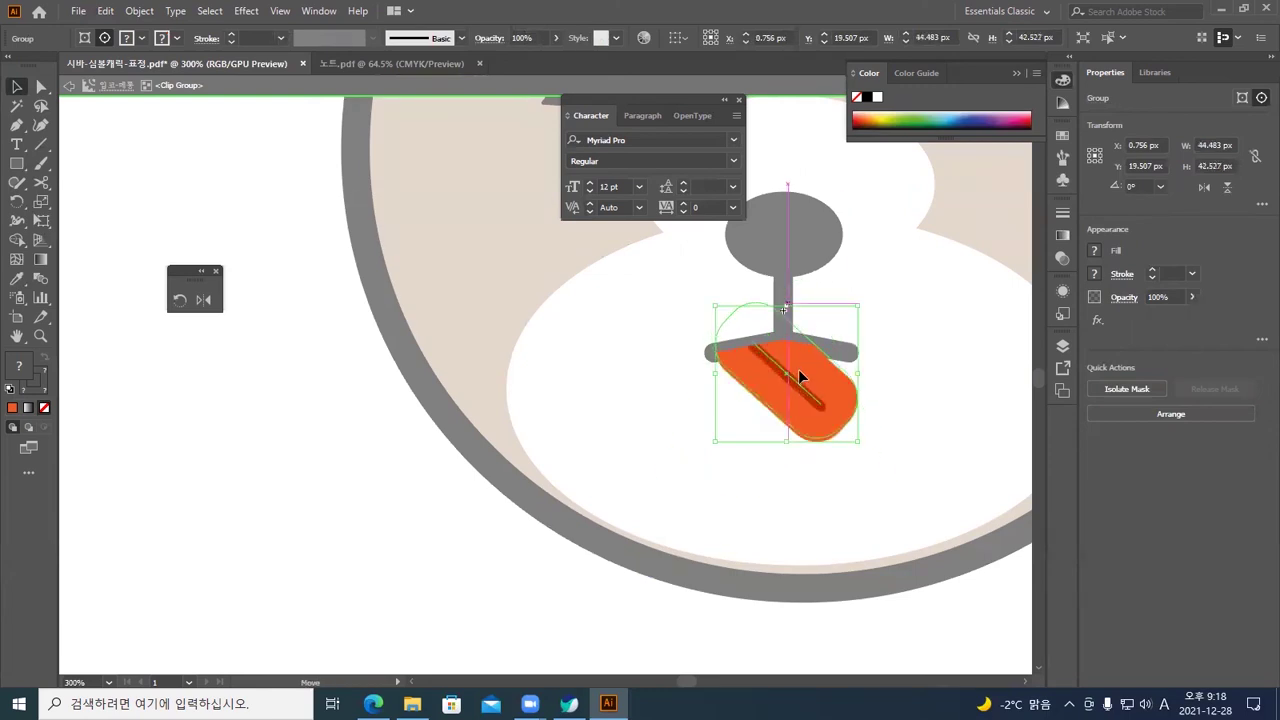
drag(803, 366, 801, 383)
double_click(899, 374)
key(ctrl+minus)
key(ctrl+minus)
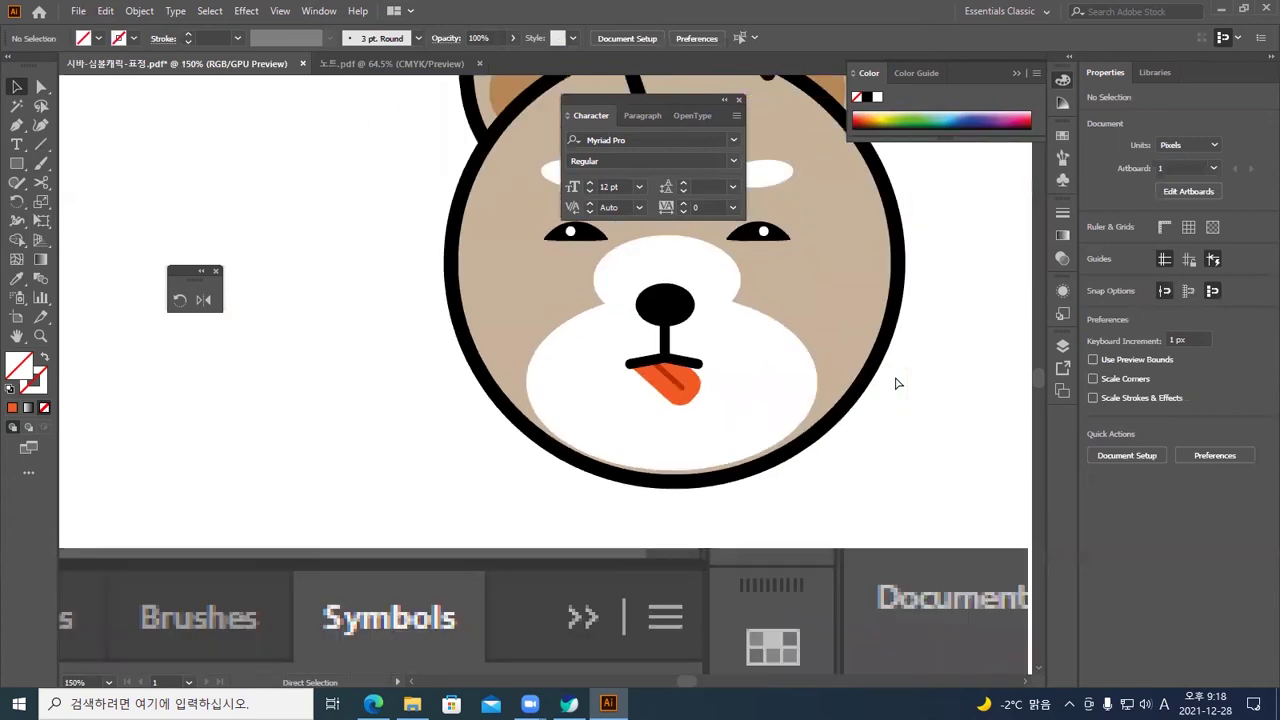
Try to transform only the orange tongue shape inside its nested group, undo that, and exit isolation
click(685, 395)
double_click(683, 397)
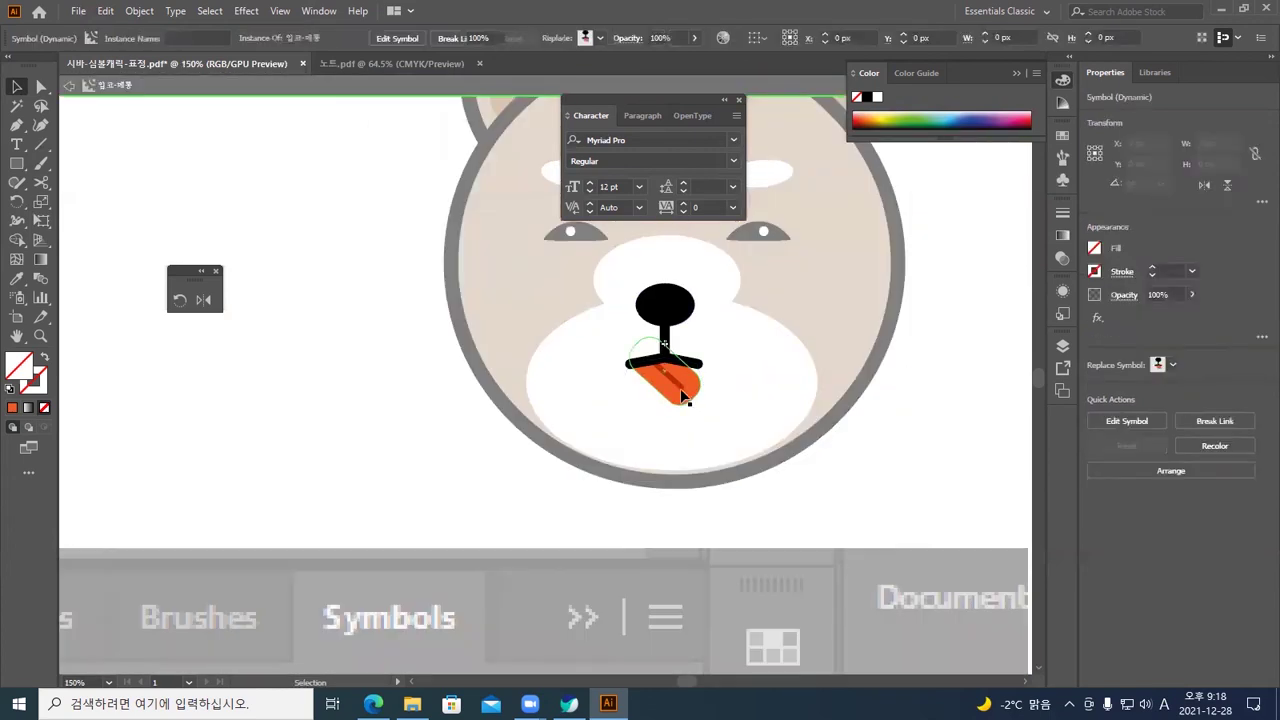
double_click(690, 382)
click(688, 382)
double_click(688, 382)
click(692, 383)
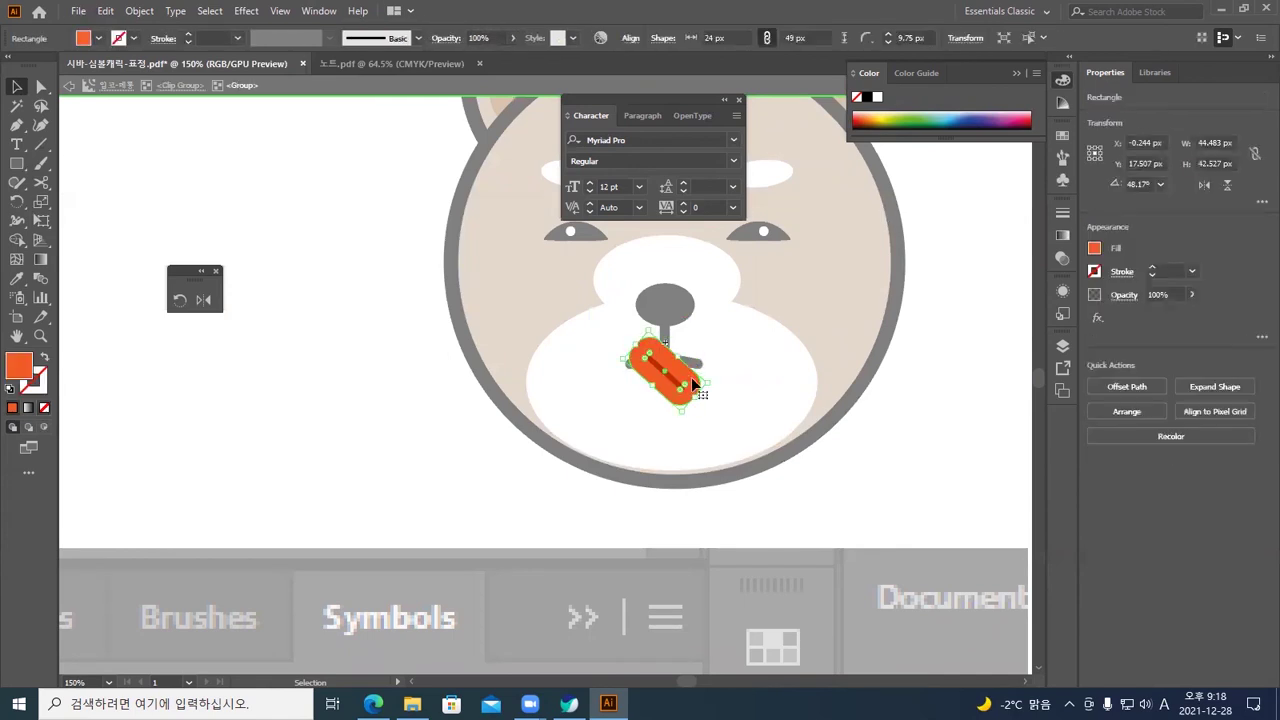
drag(713, 373, 677, 406)
key(ctrl+z)
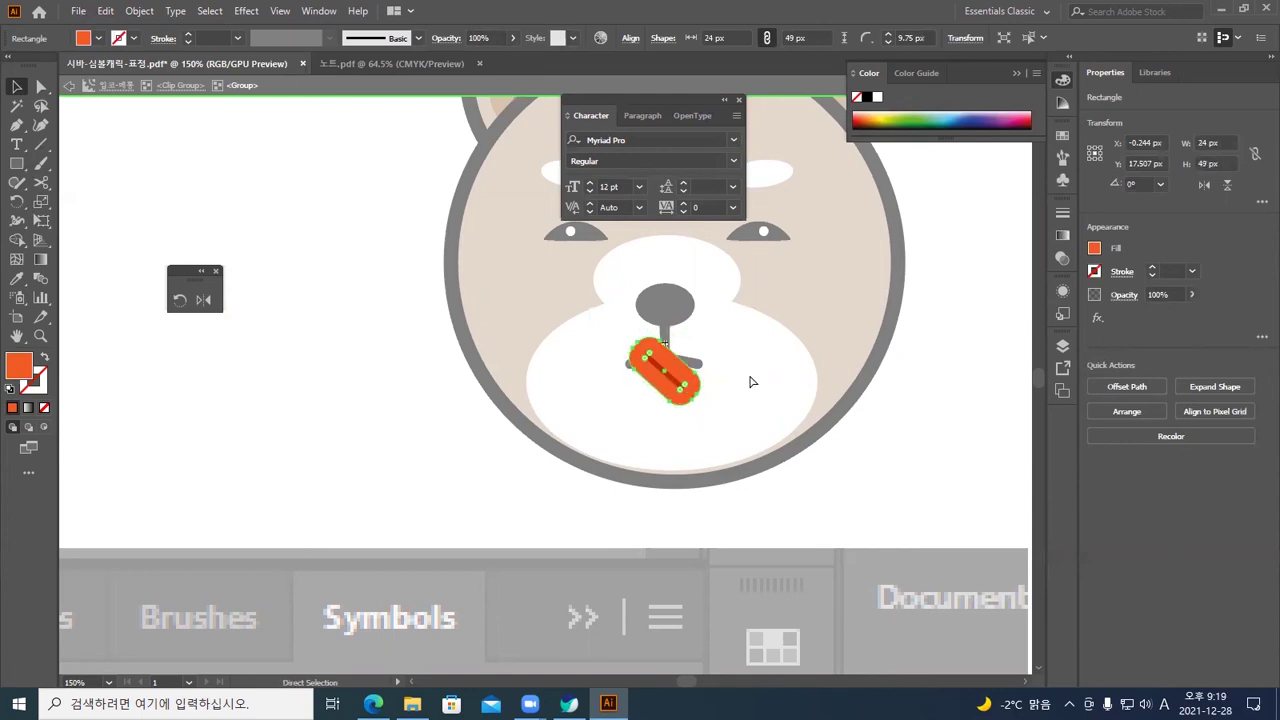
key(Escape)
Isolate the clip group again and move the tilted tongue group to about X 0.756 px, Y 24.507 px
double_click(690, 394)
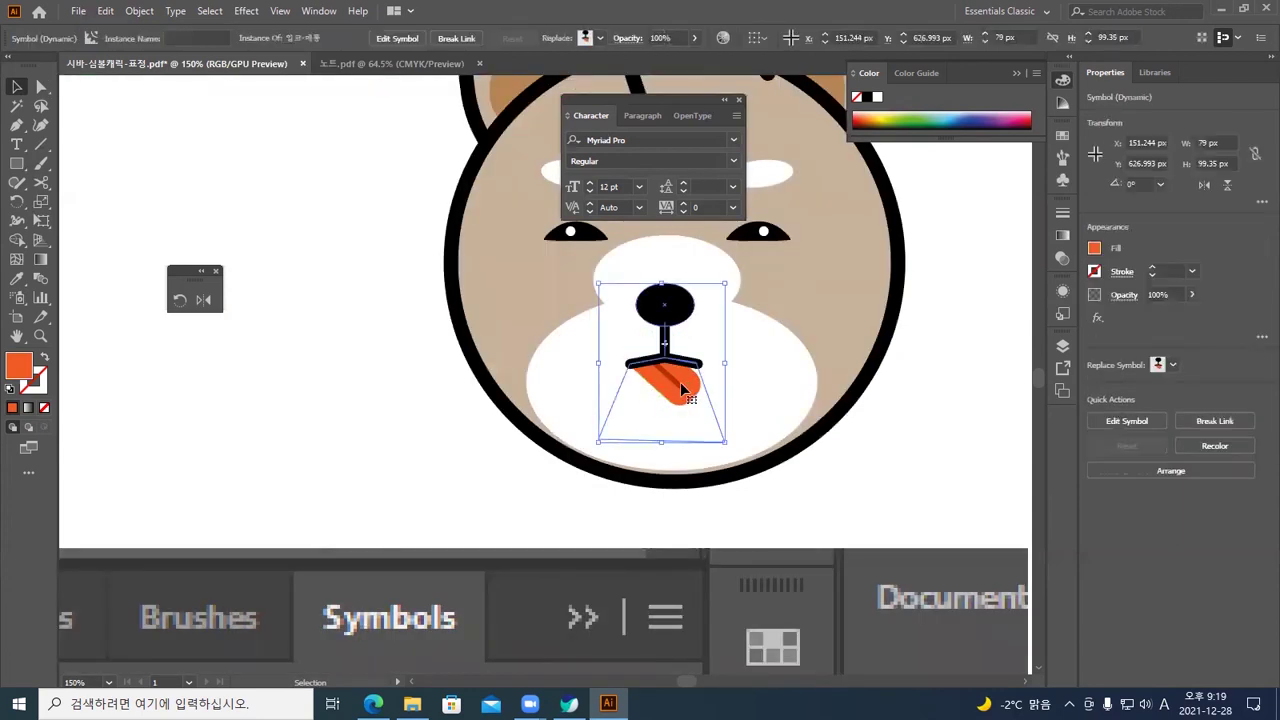
click(688, 392)
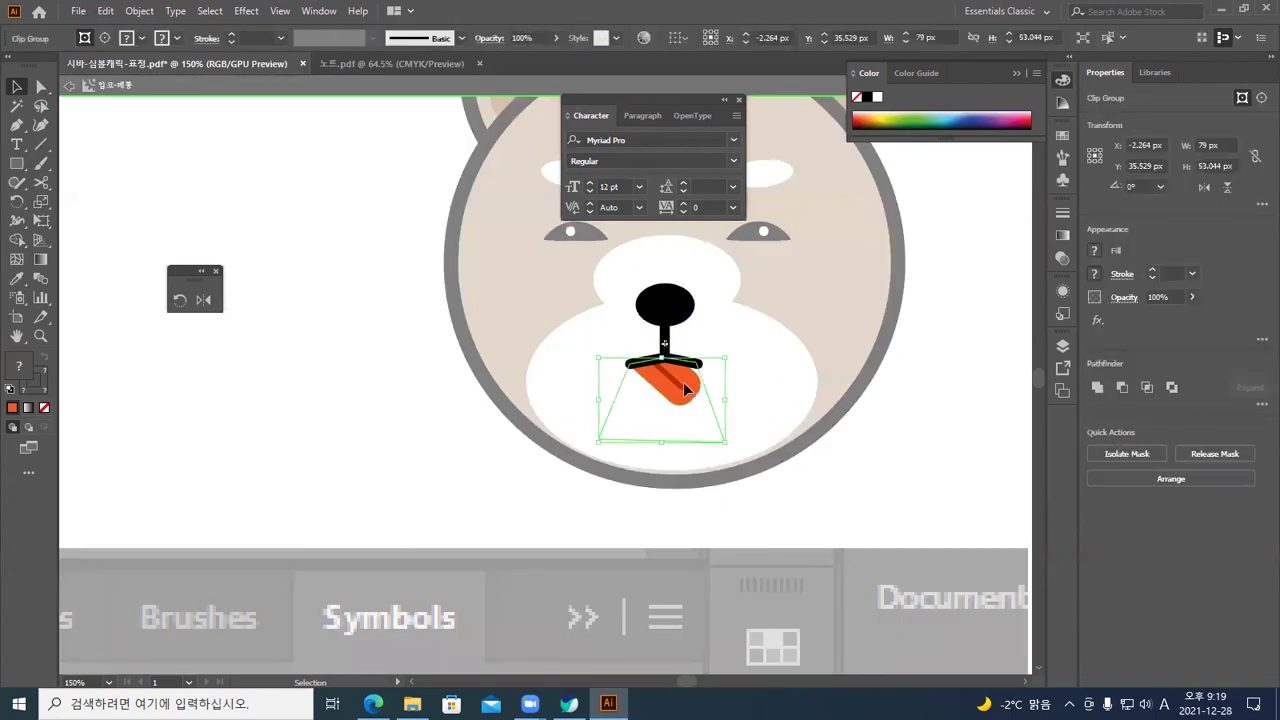
double_click(688, 388)
click(688, 390)
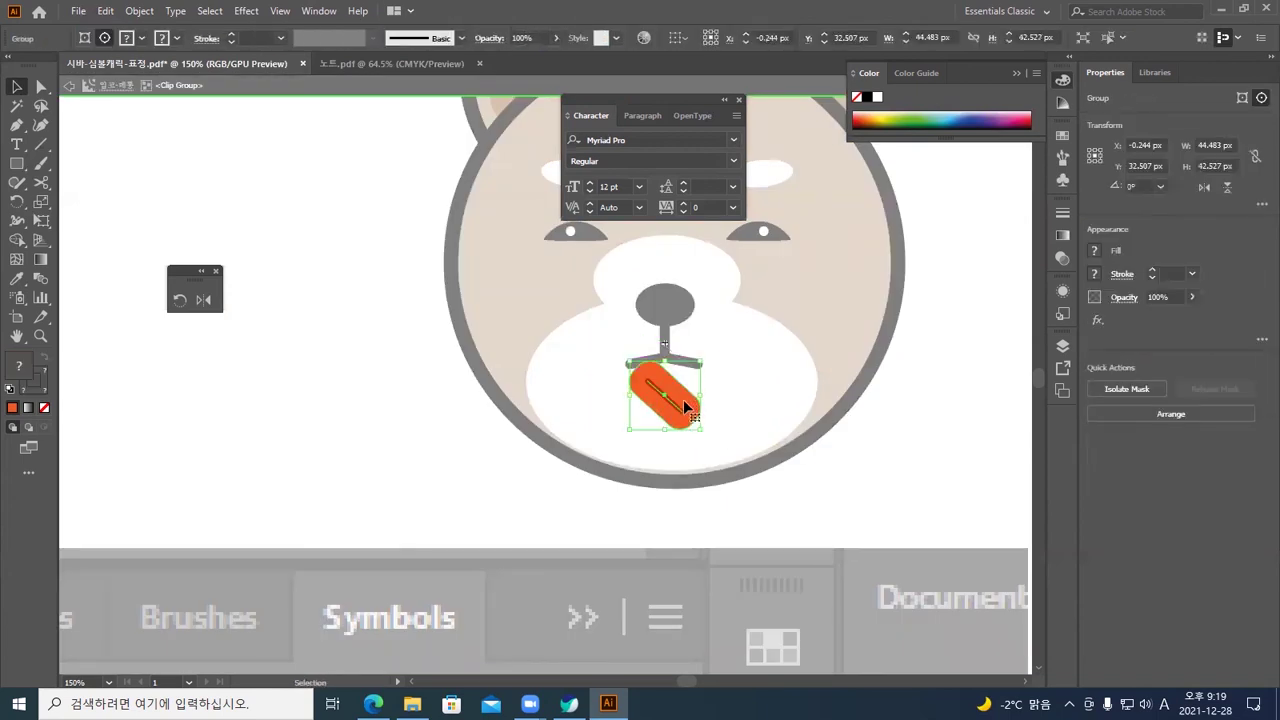
click(688, 395)
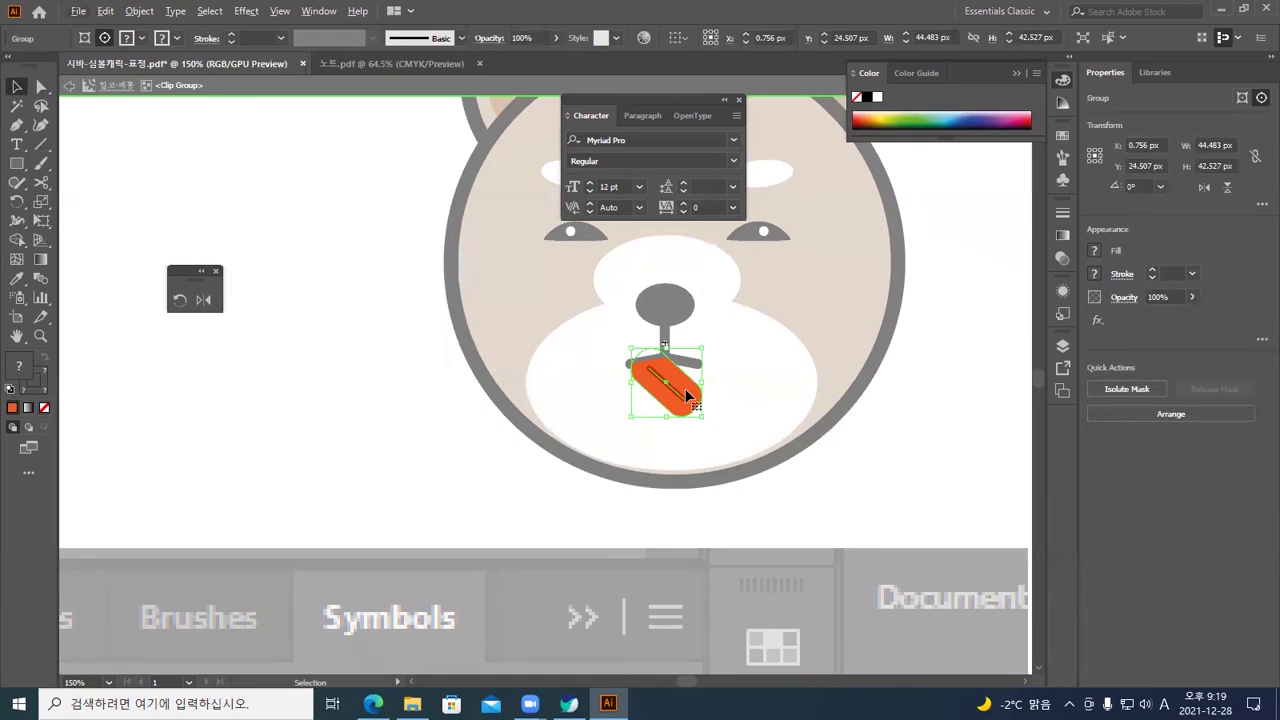
Try shifting only the tongue's dark center line to about X 3.796 px, Y 35.213 px within its group
double_click(688, 395)
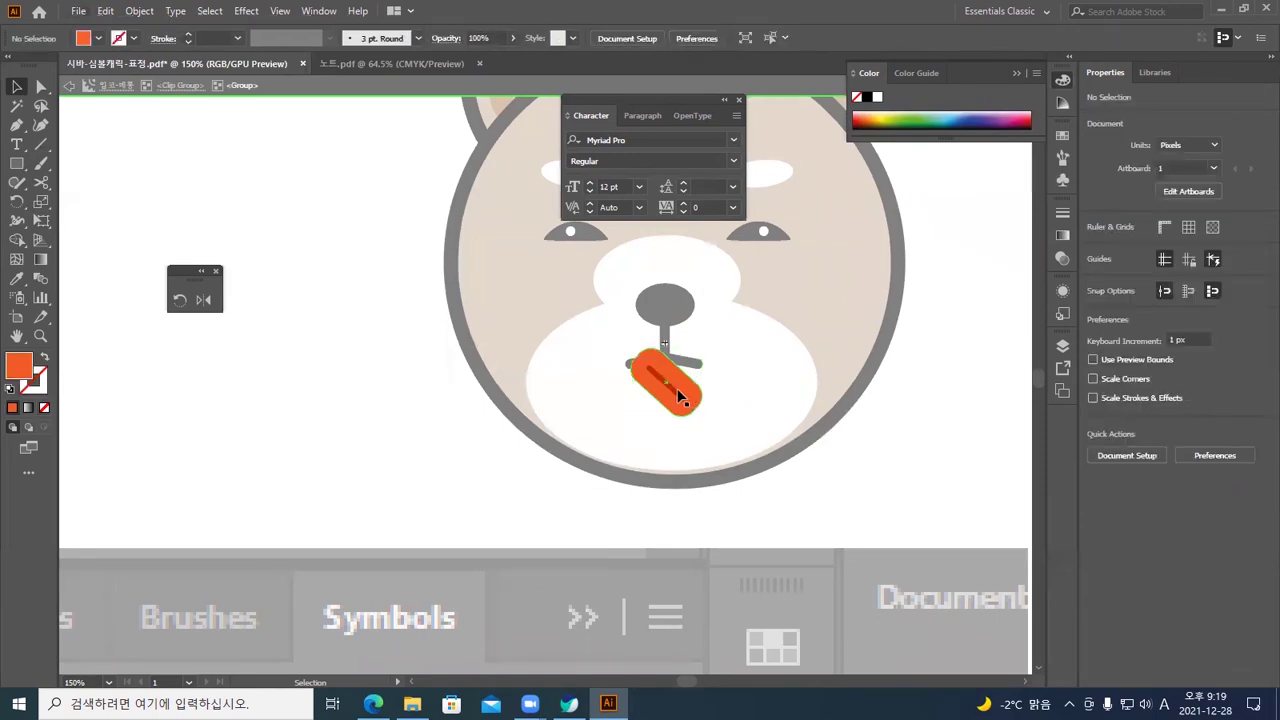
click(683, 411)
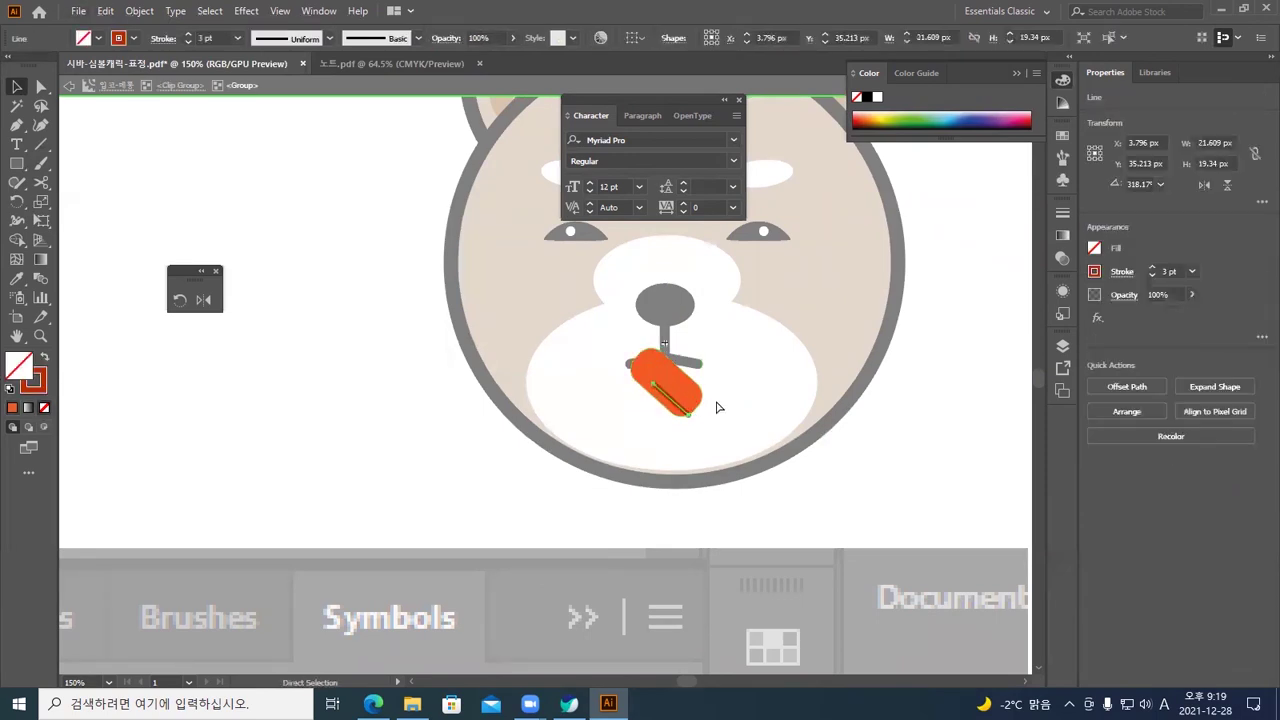
double_click(745, 362)
Isolate the tongue group inside the clip group and rotate it clockwise until it hangs straight down
click(688, 393)
double_click(688, 393)
click(688, 393)
double_click(688, 393)
click(690, 389)
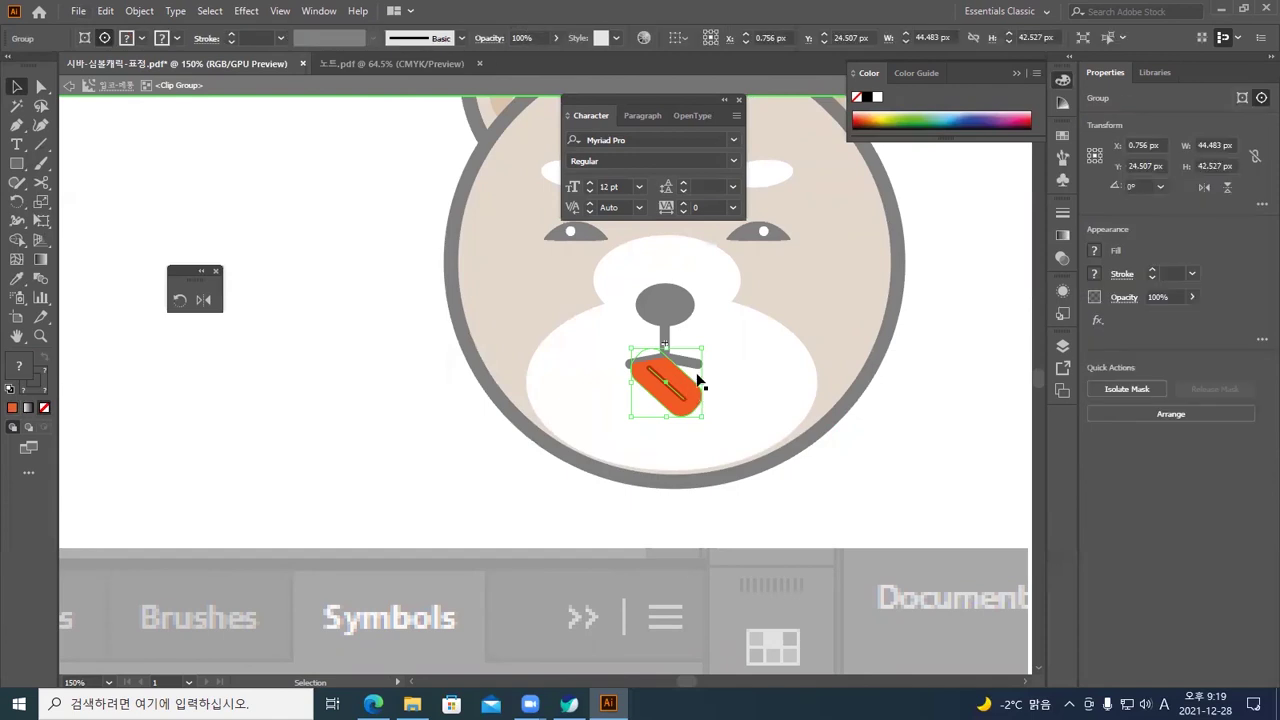
drag(706, 343, 740, 380)
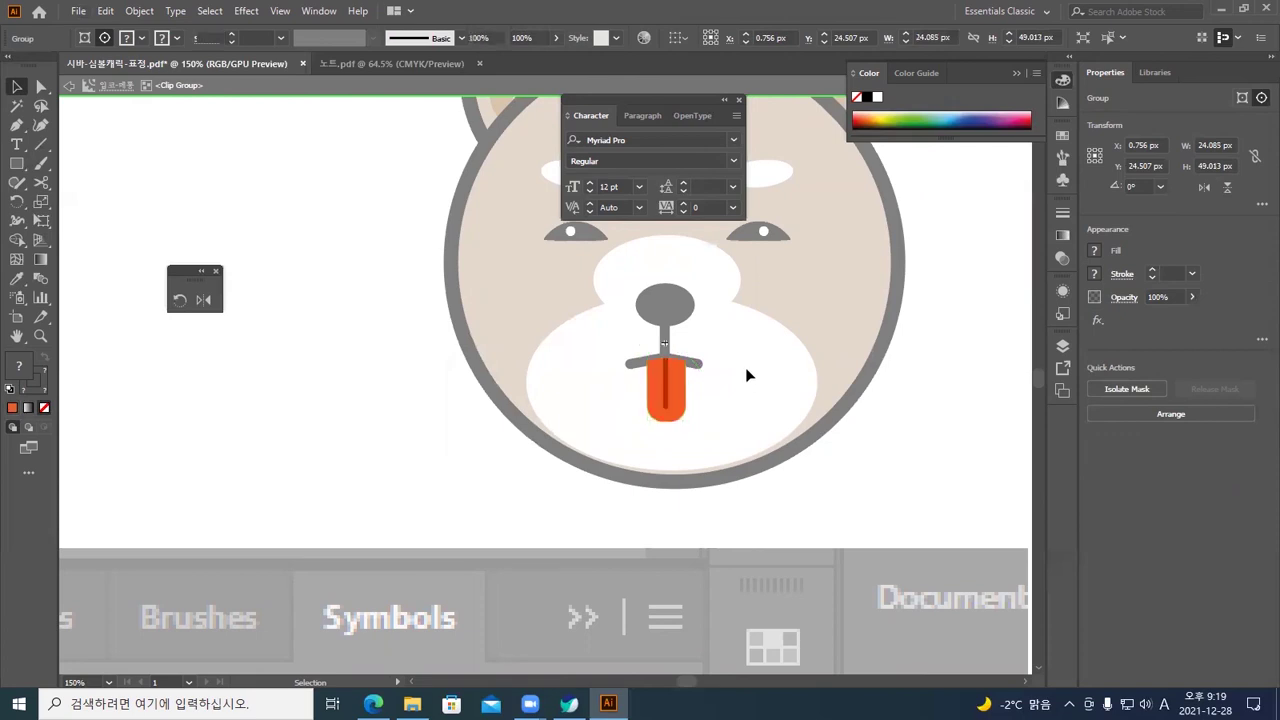
Move the upright tongue to about X -0.244 px, Y 22.507 px, exit isolation, and check the face in Outline view
click(745, 375)
drag(675, 382, 677, 396)
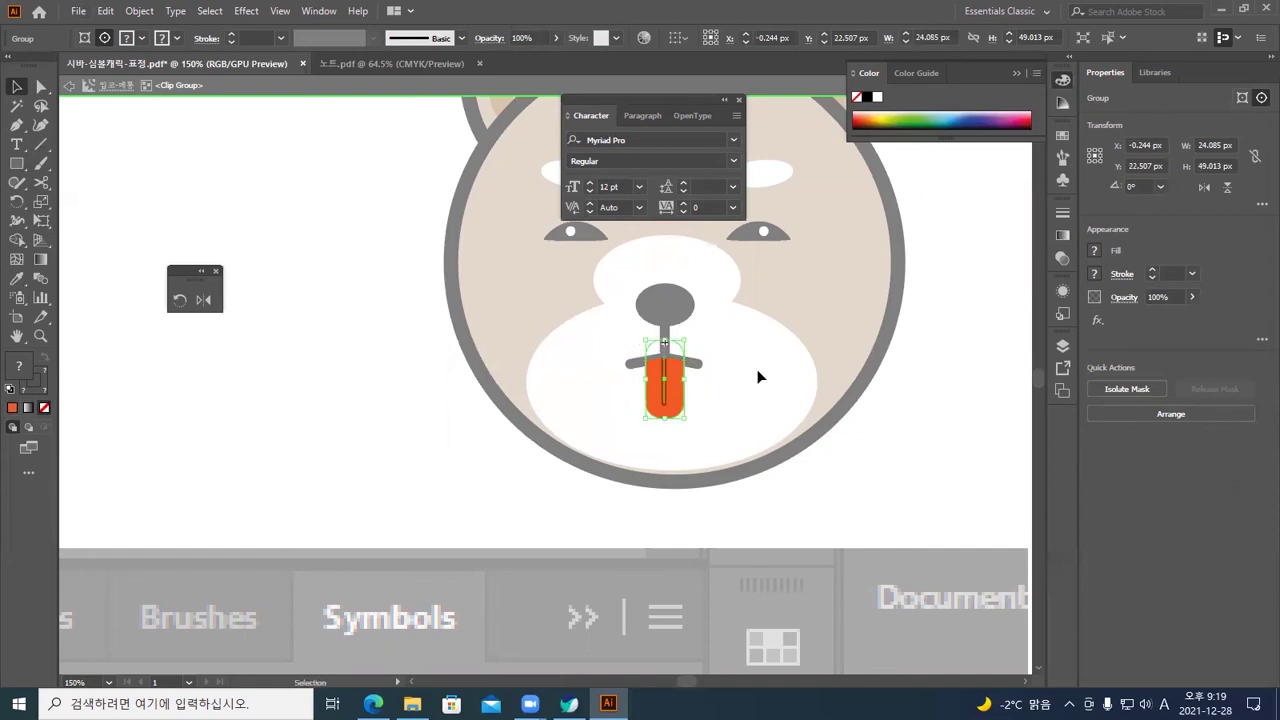
double_click(758, 377)
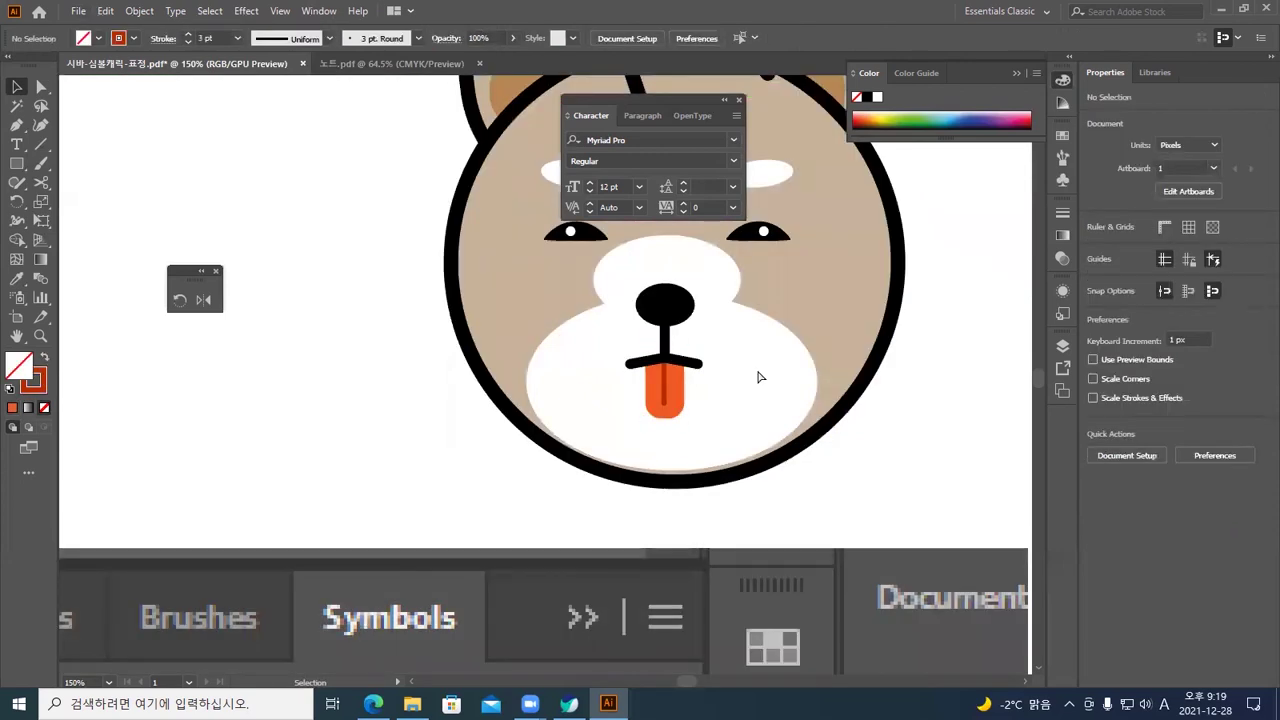
key(ctrl+minus)
key(ctrl+minus)
key(ctrl+minus)
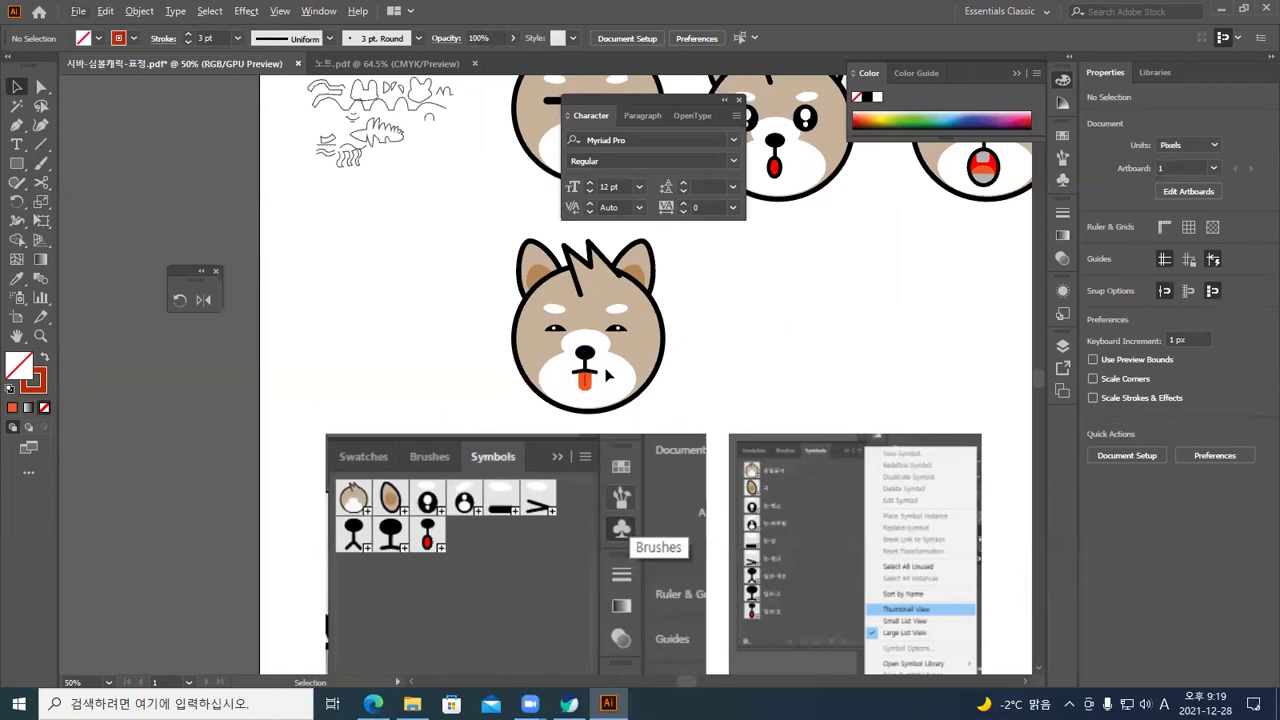
key(a)
key(ctrl+y)
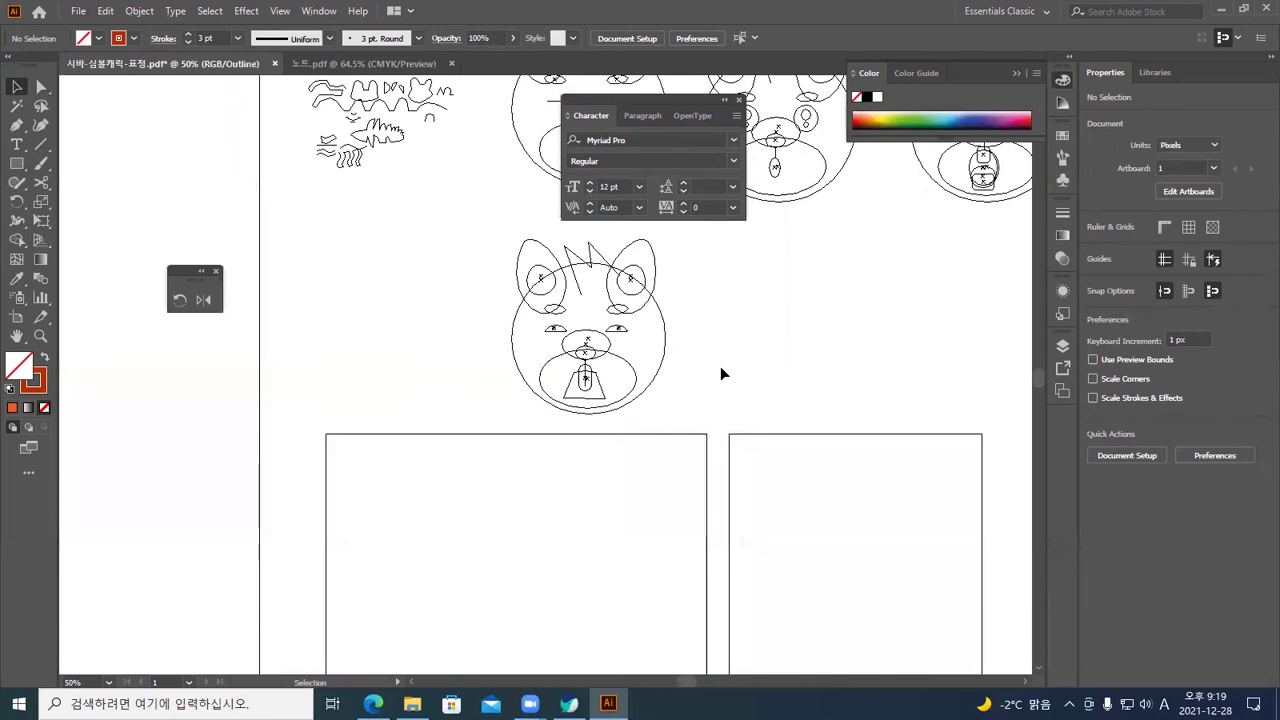
key(ctrl+y)
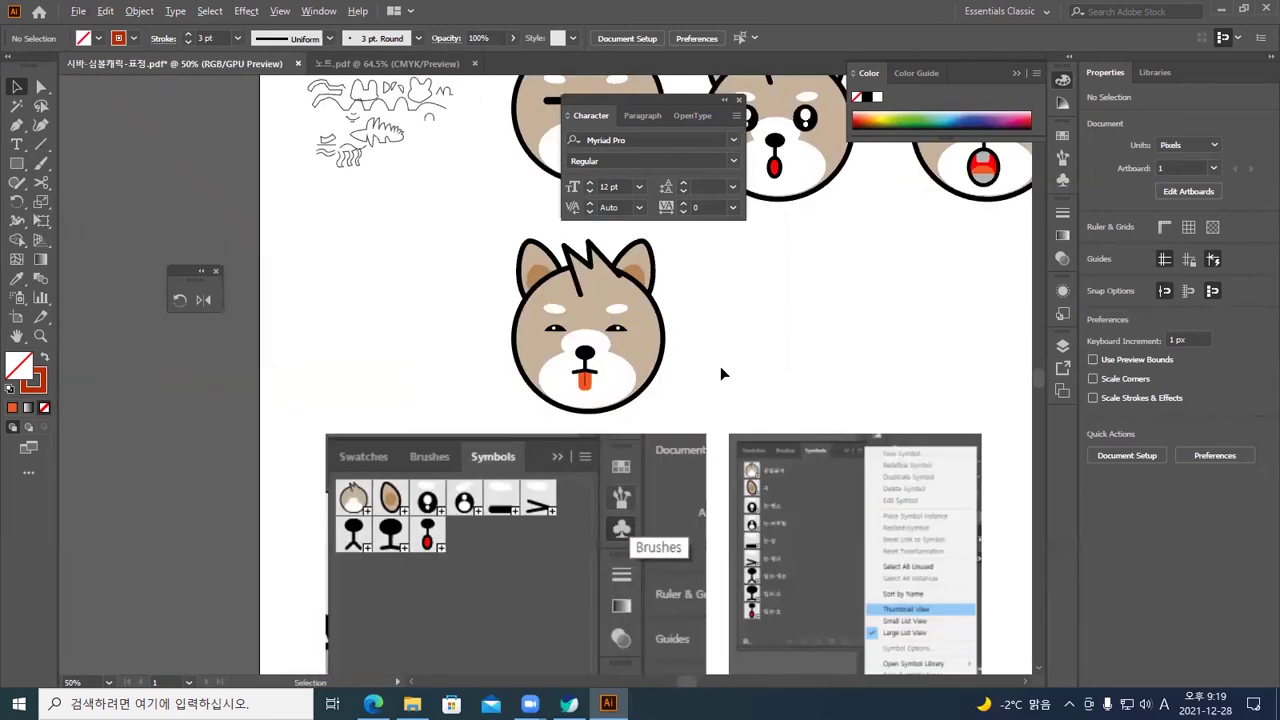
Isolate the tongue's clip group, enlarge the tongue group to about 25.064 by 51.002 px, and place it at X -0.244 px, Y 24.507 px
double_click(587, 381)
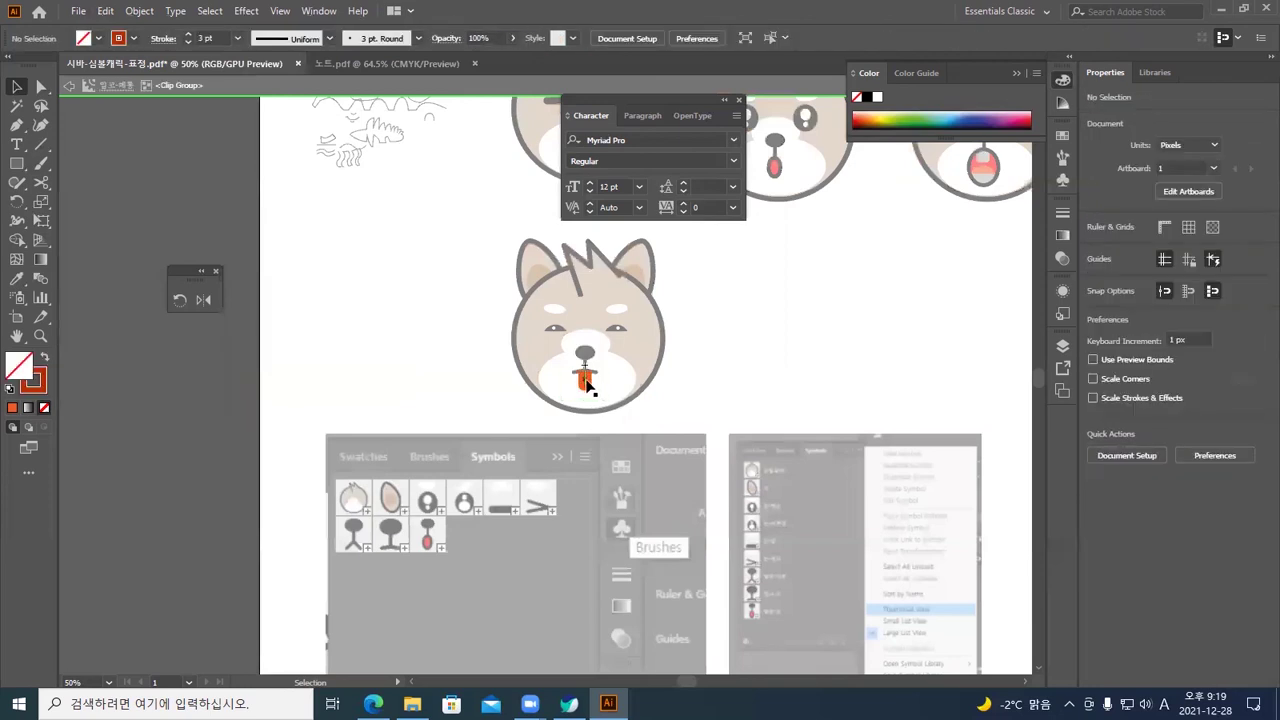
click(587, 381)
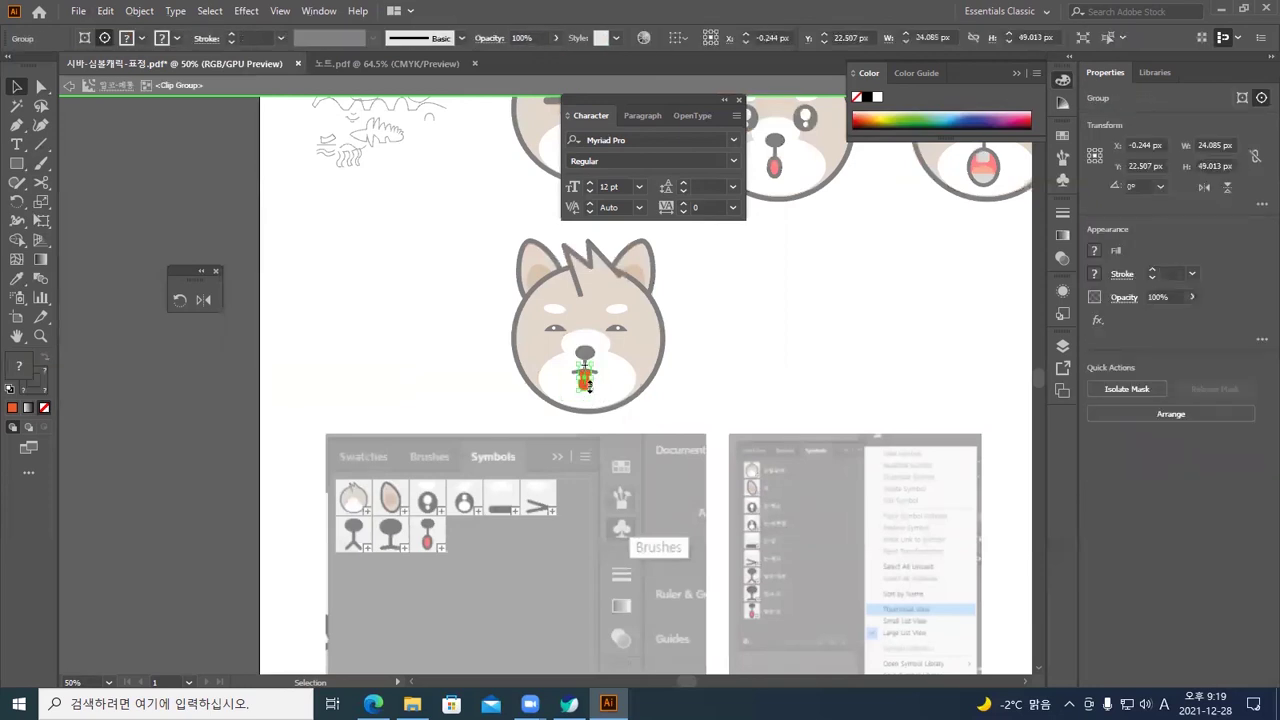
key(ctrl+equal)
key(ctrl+equal)
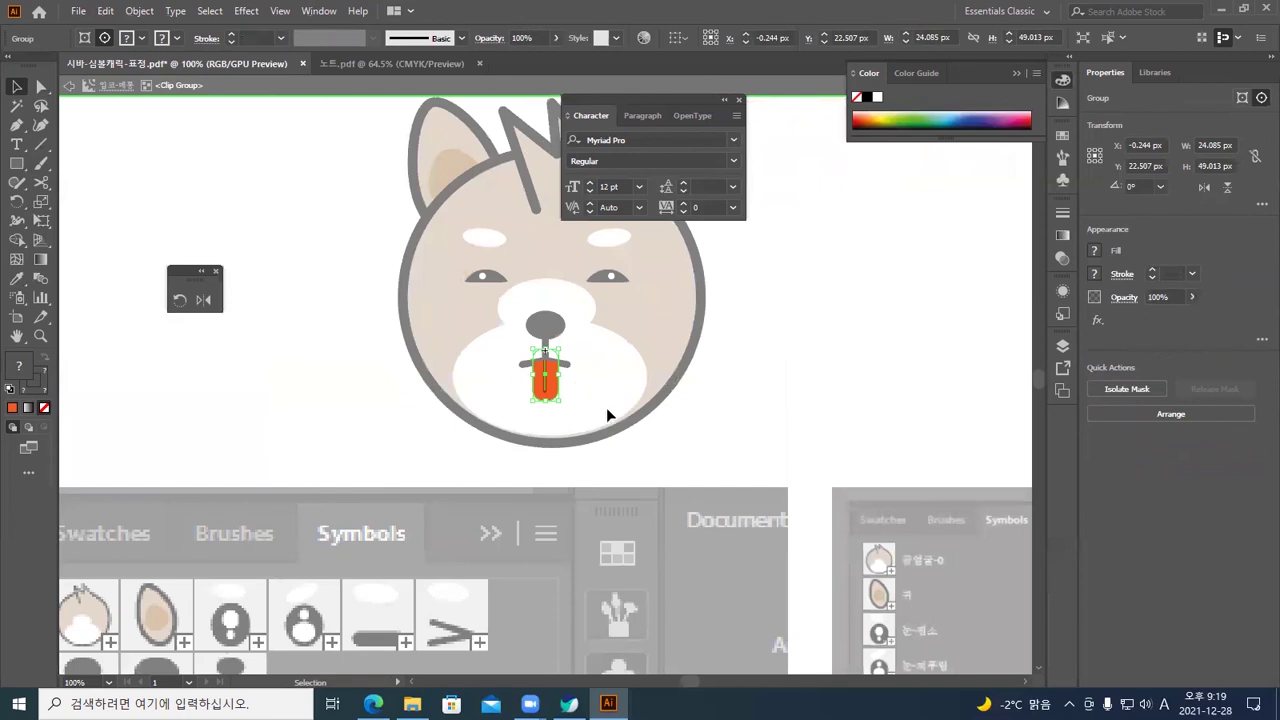
click(580, 406)
click(560, 402)
drag(557, 403, 563, 405)
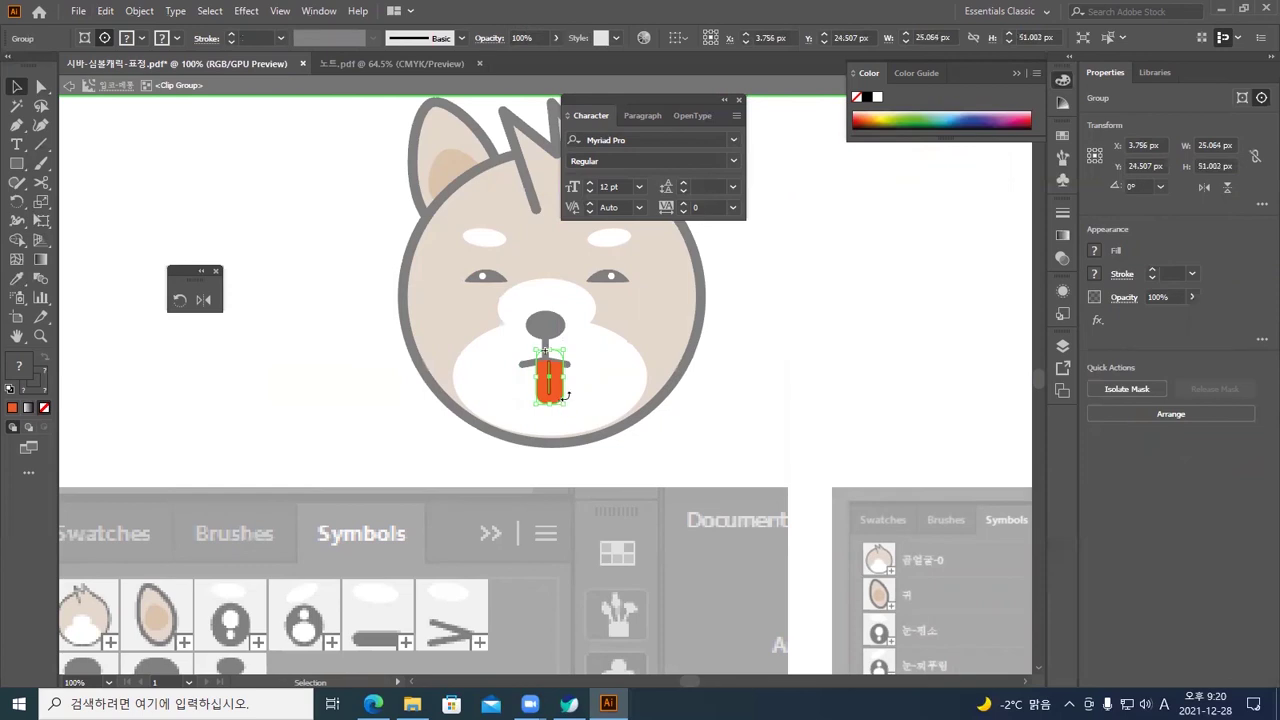
key(Left)
key(Left)
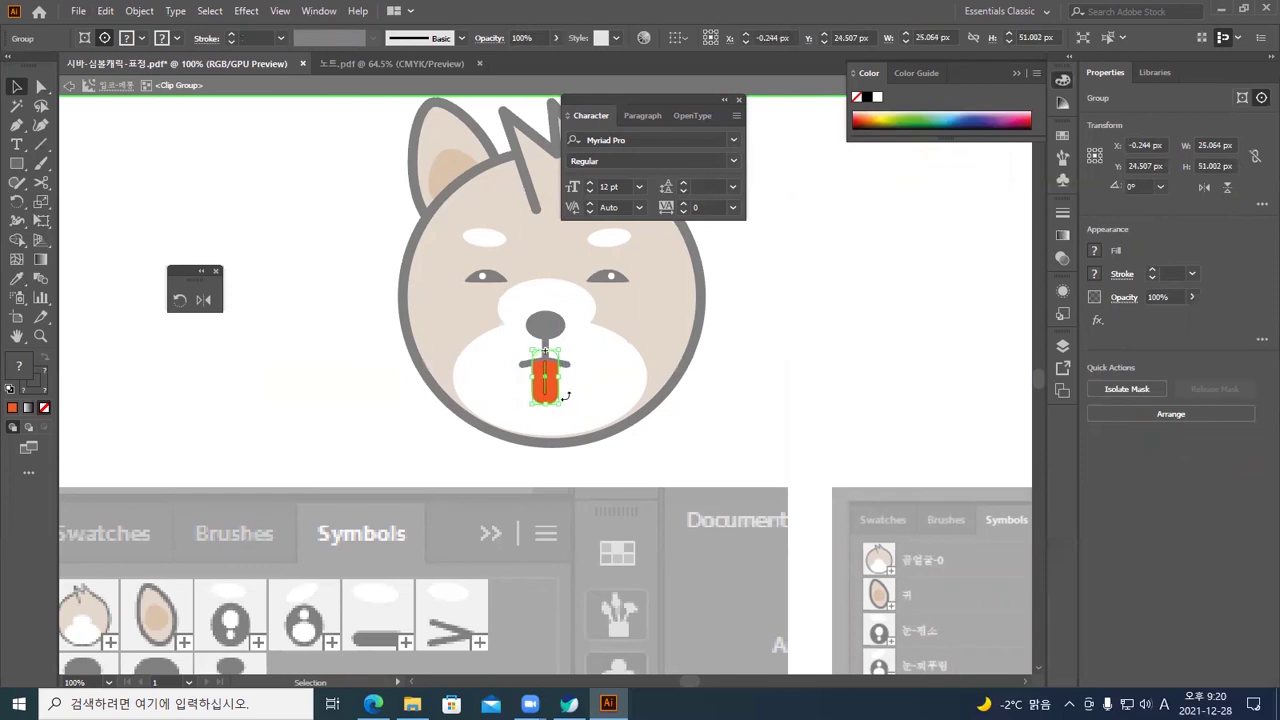
Enlarge the tongue group slightly further downward, exit isolation, and check the finished tongue on the face
drag(560, 404, 565, 410)
click(723, 411)
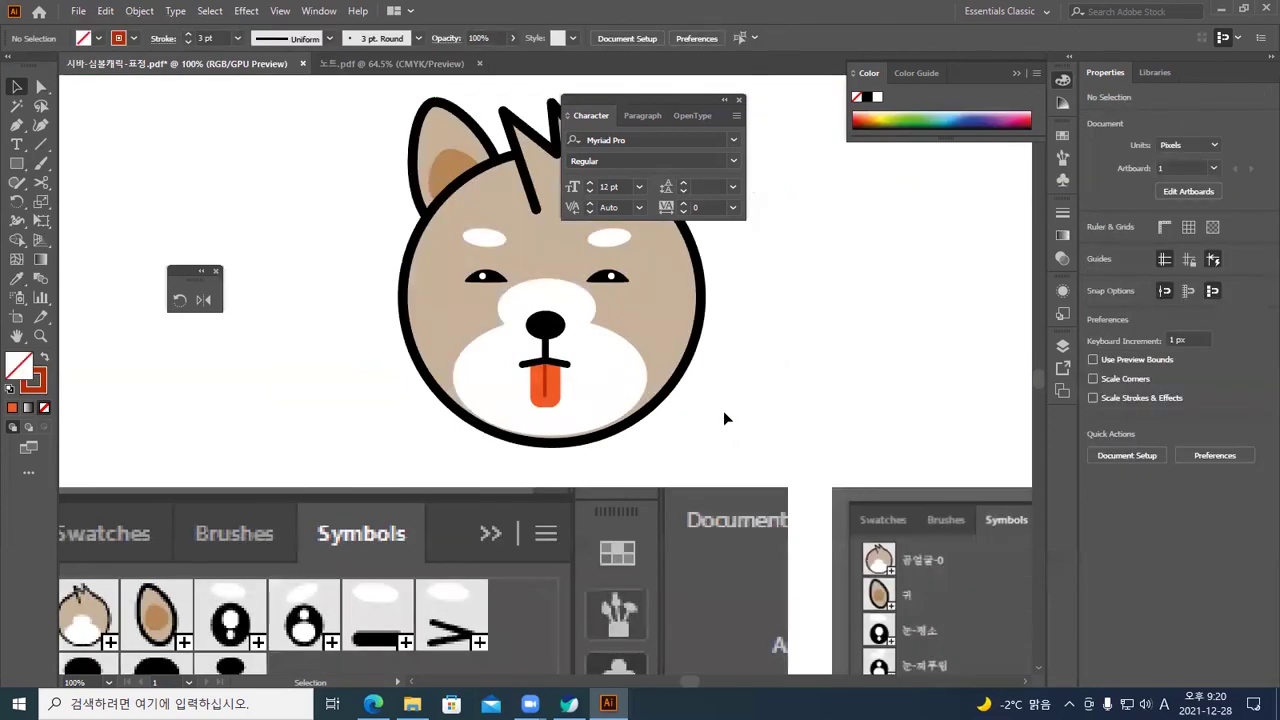
key(ctrl+minus)
key(ctrl+minus)
key(ctrl+minus)
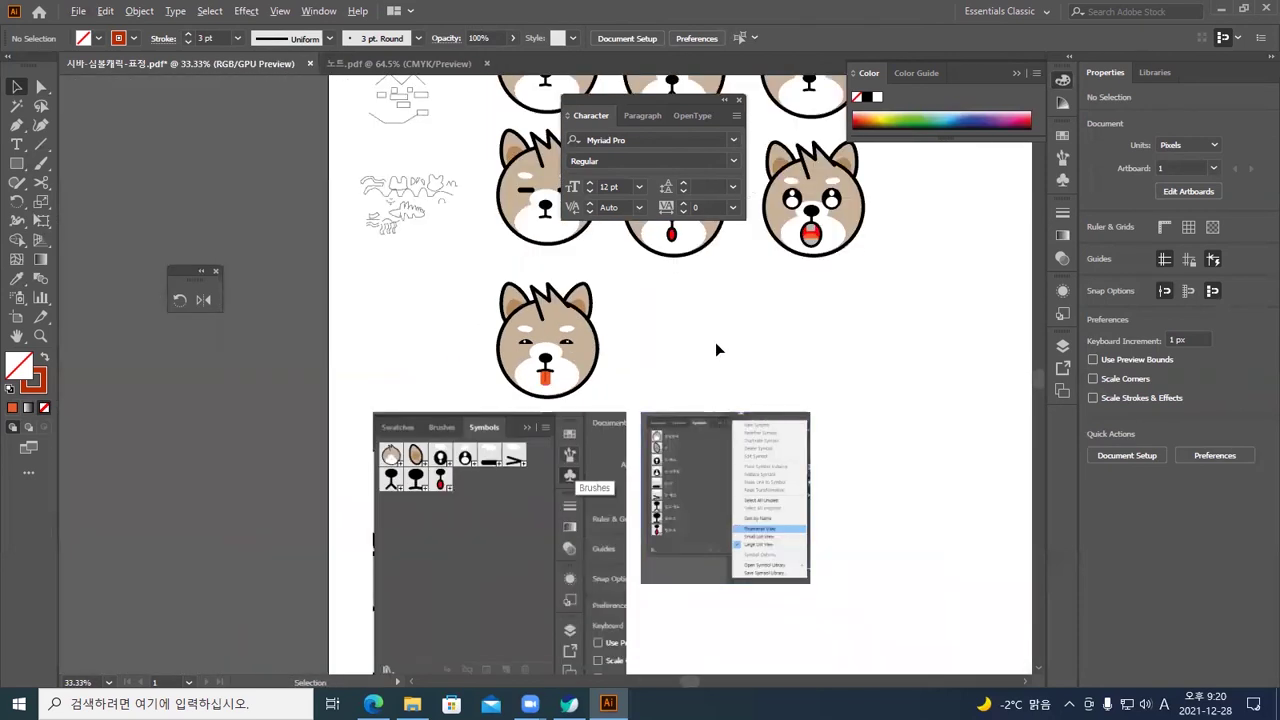
key(ctrl+plus)
key(ctrl+plus)
key(ctrl+plus)
key(ctrl+plus)
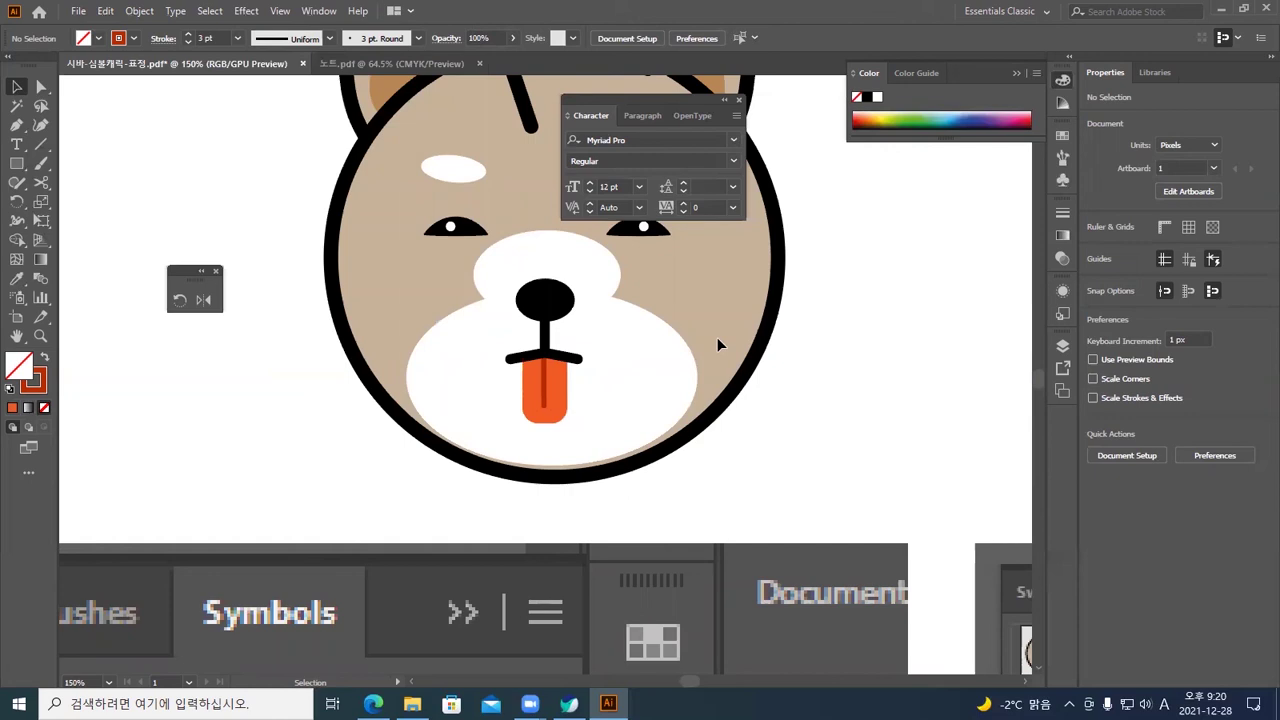
key(space)
drag(717, 345, 620, 480)
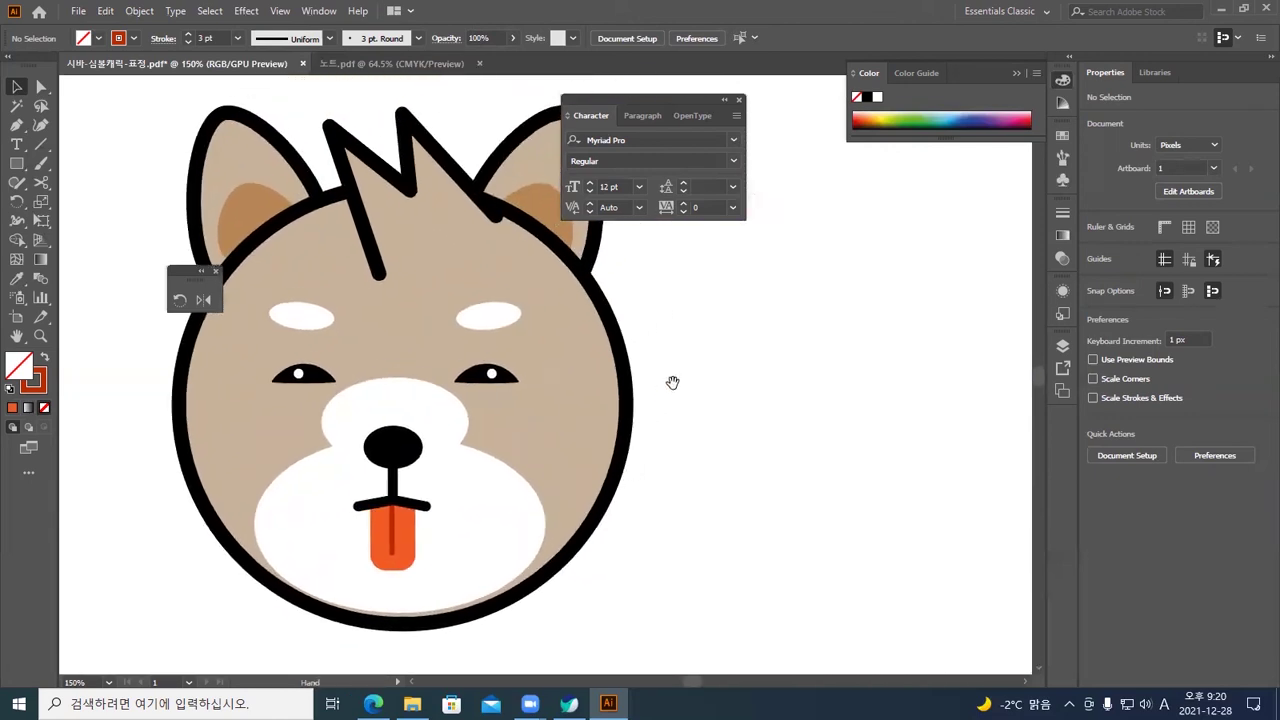
Switch to the browser, examine the eye shapes in the numbered expression chart on the EM-3 page, and return to Illustrator
scroll(673, 383, up, 10)
scroll(673, 383, right, 4)
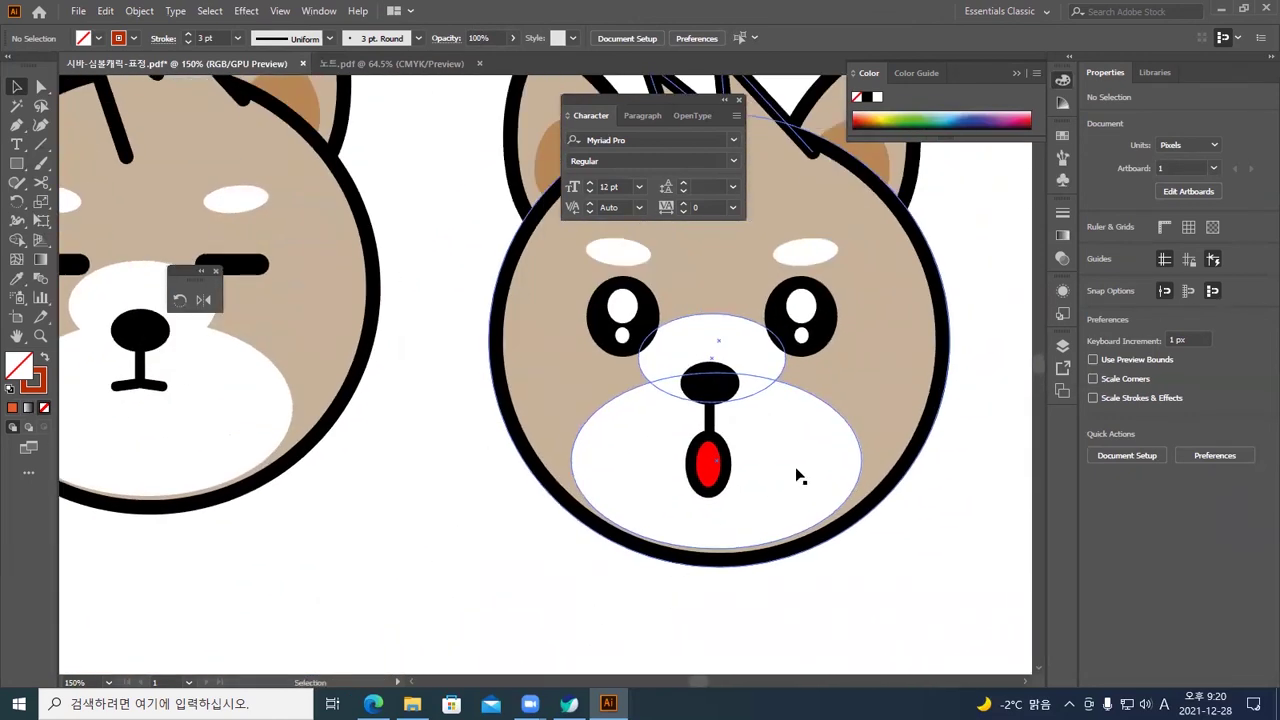
click(805, 325)
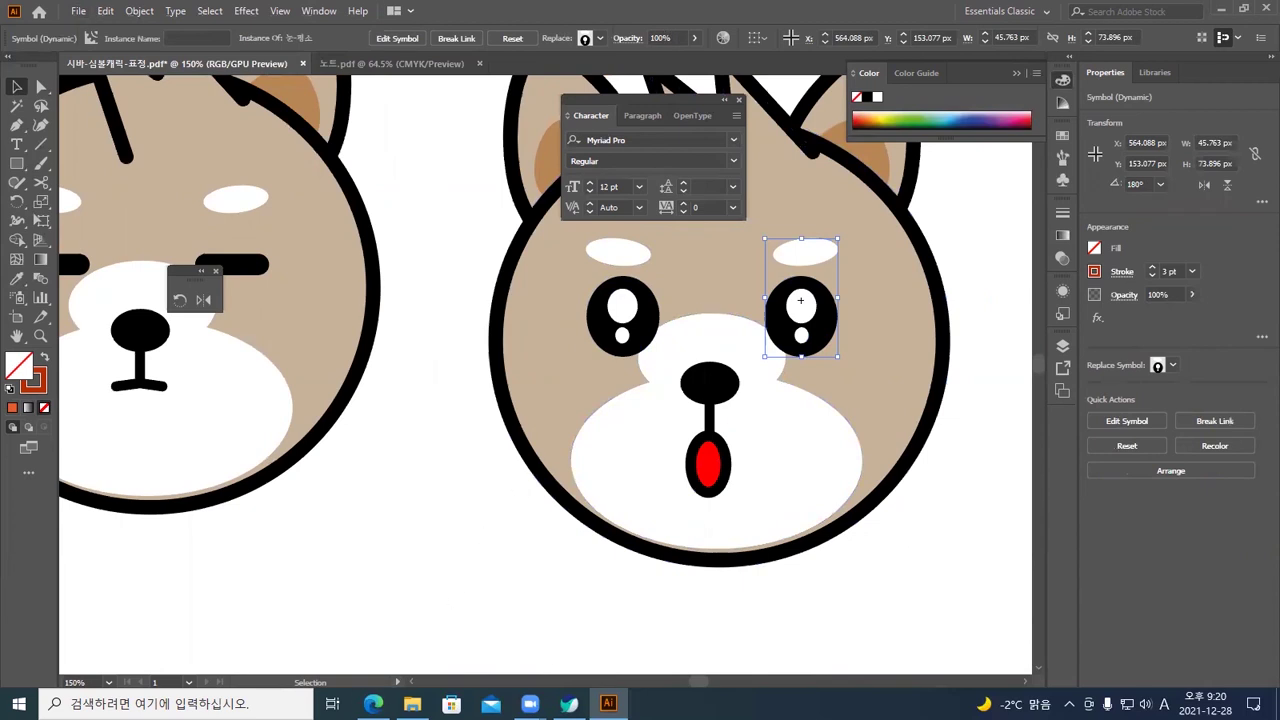
click(373, 703)
scroll(589, 435, up, 2)
scroll(589, 425, up, 10)
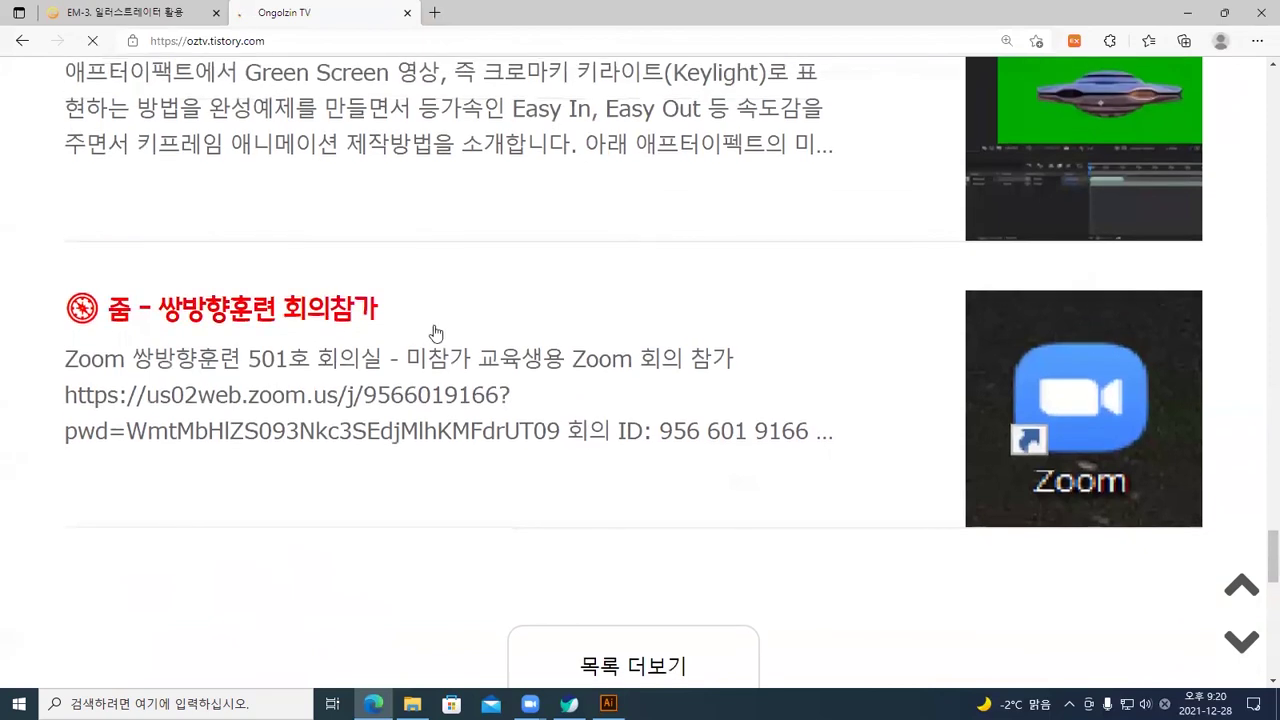
click(130, 12)
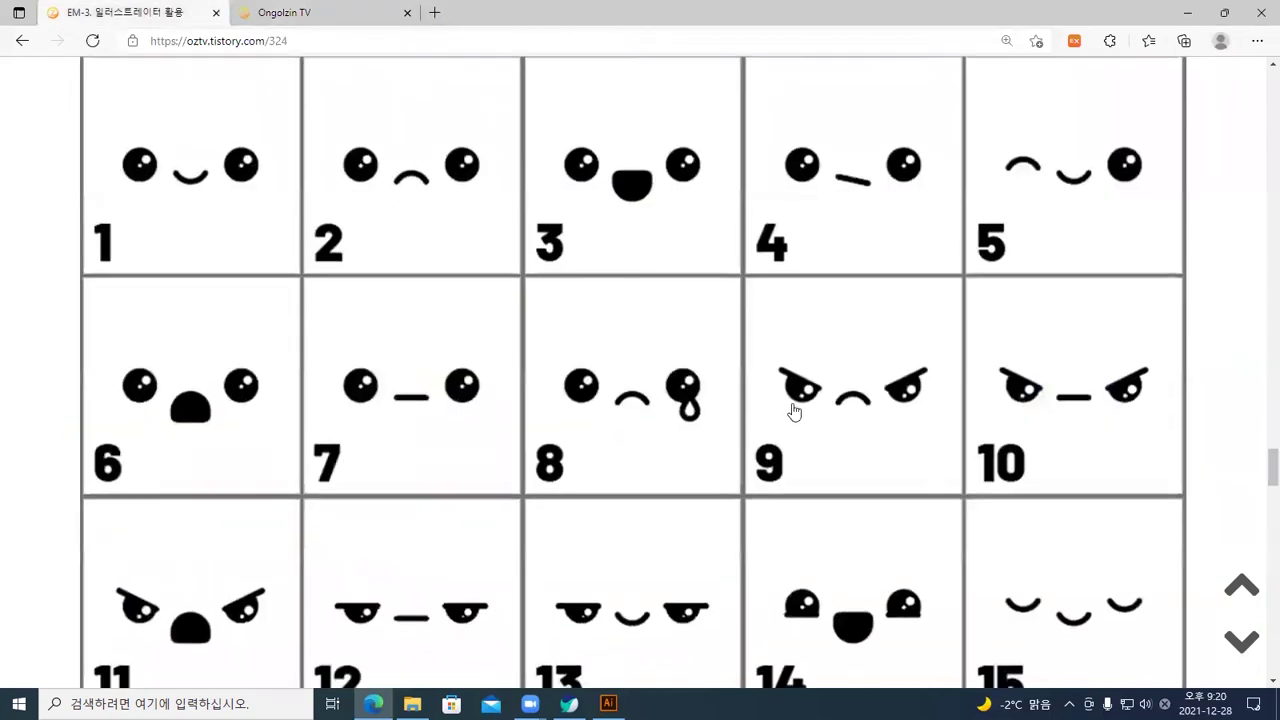
scroll(794, 411, down, 1)
scroll(889, 543, down, 1)
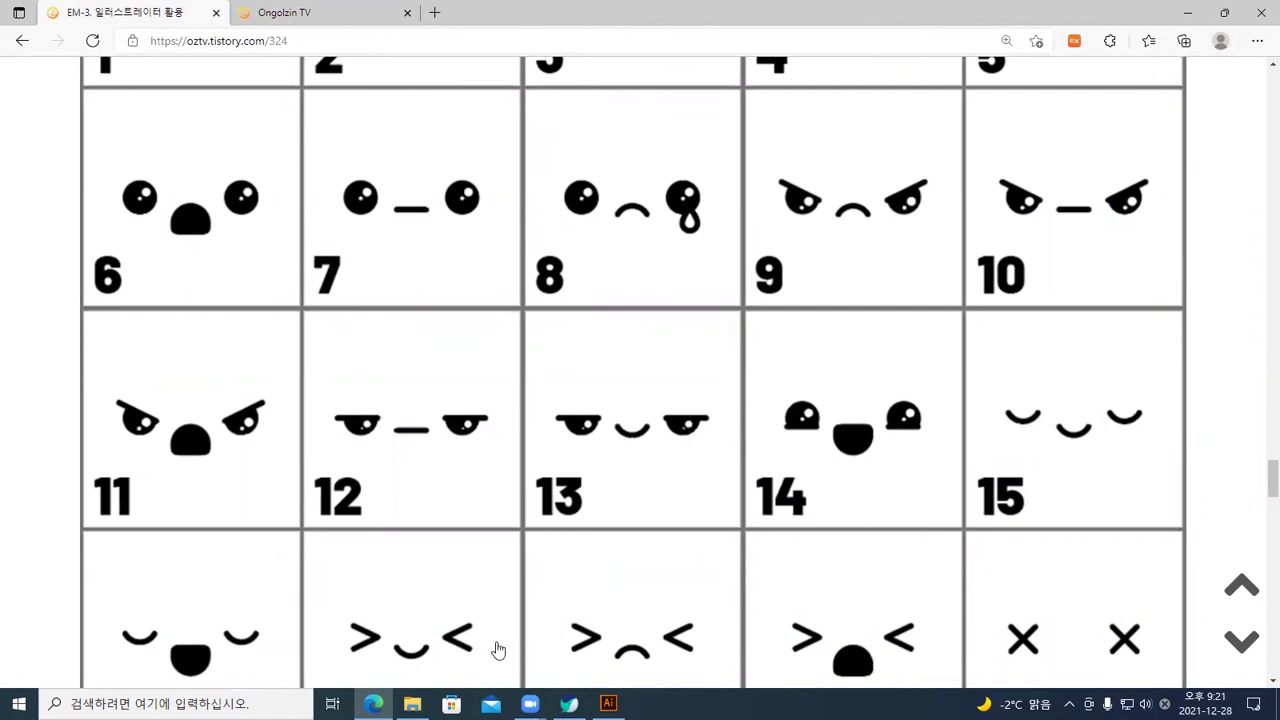
mouse_move(607, 703)
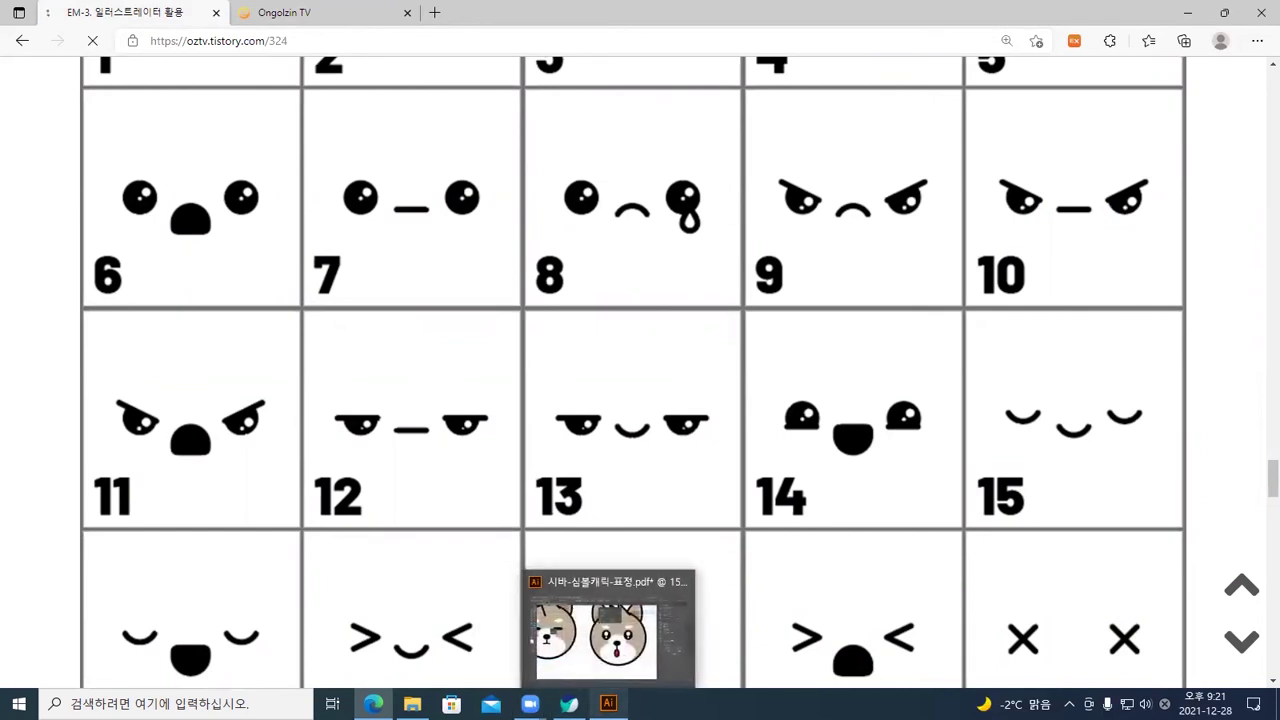
click(620, 645)
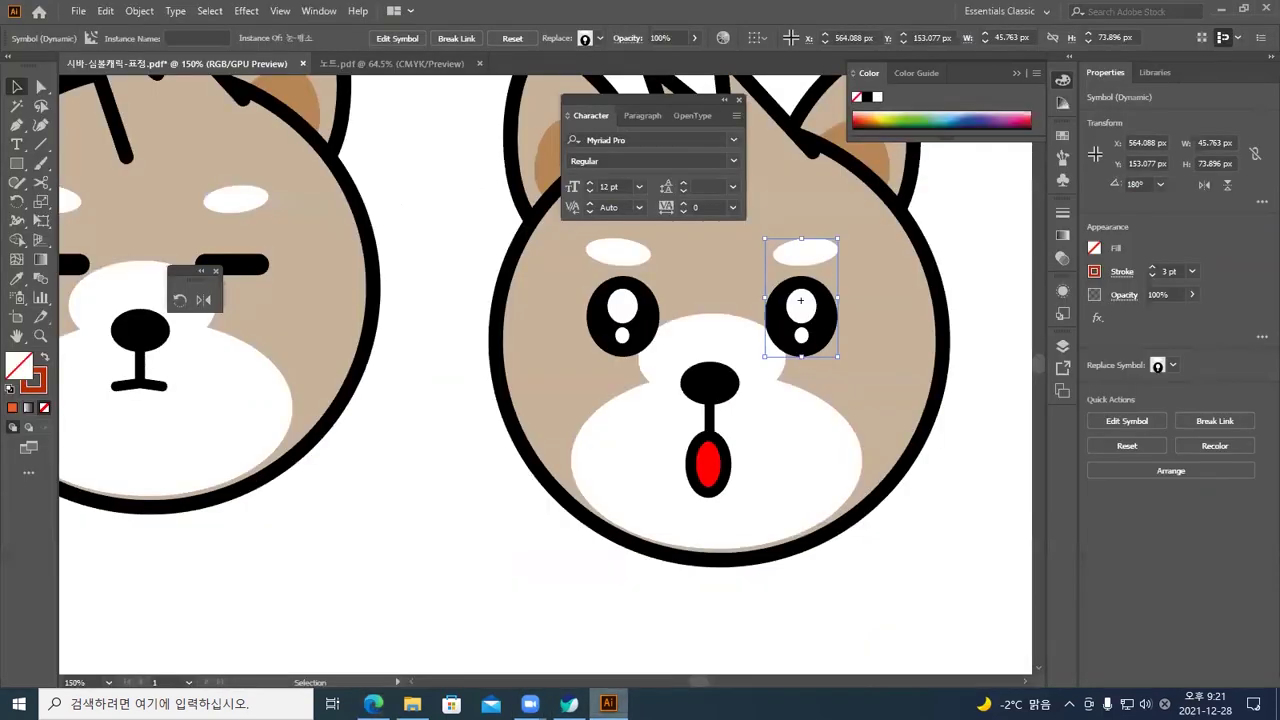
Duplicate the 눈-평소 eye symbol
click(563, 628)
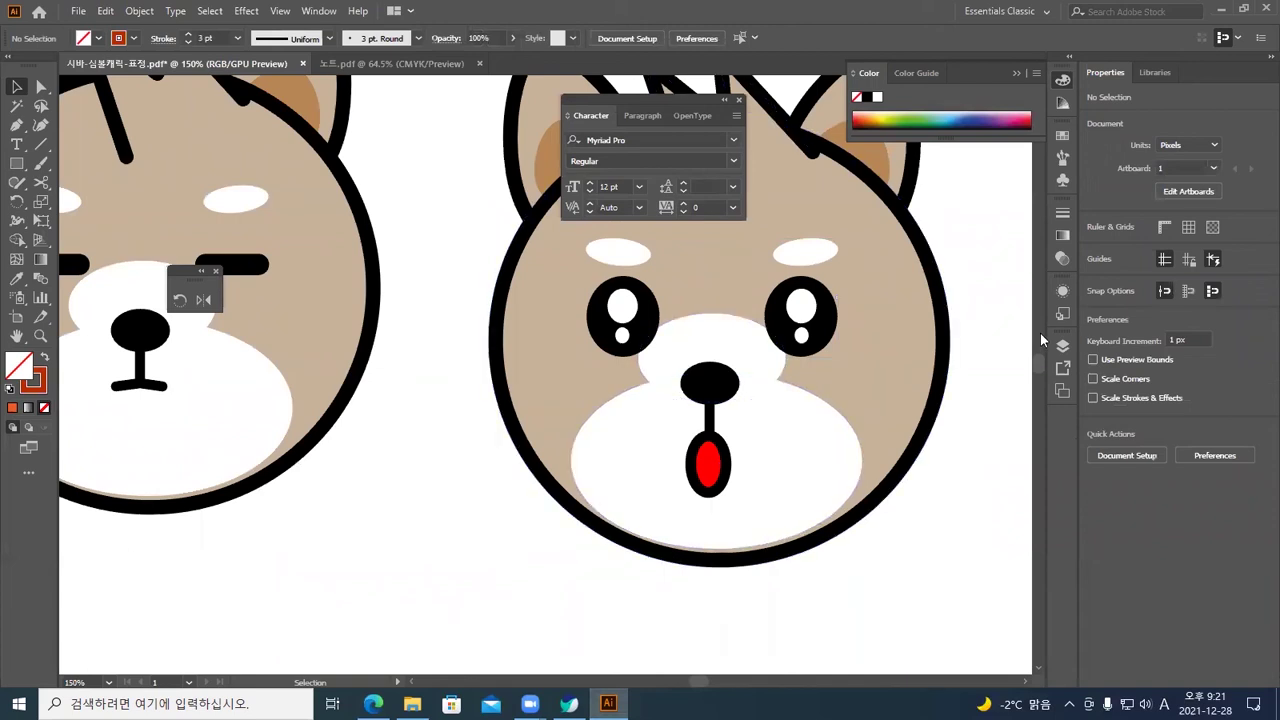
click(1064, 181)
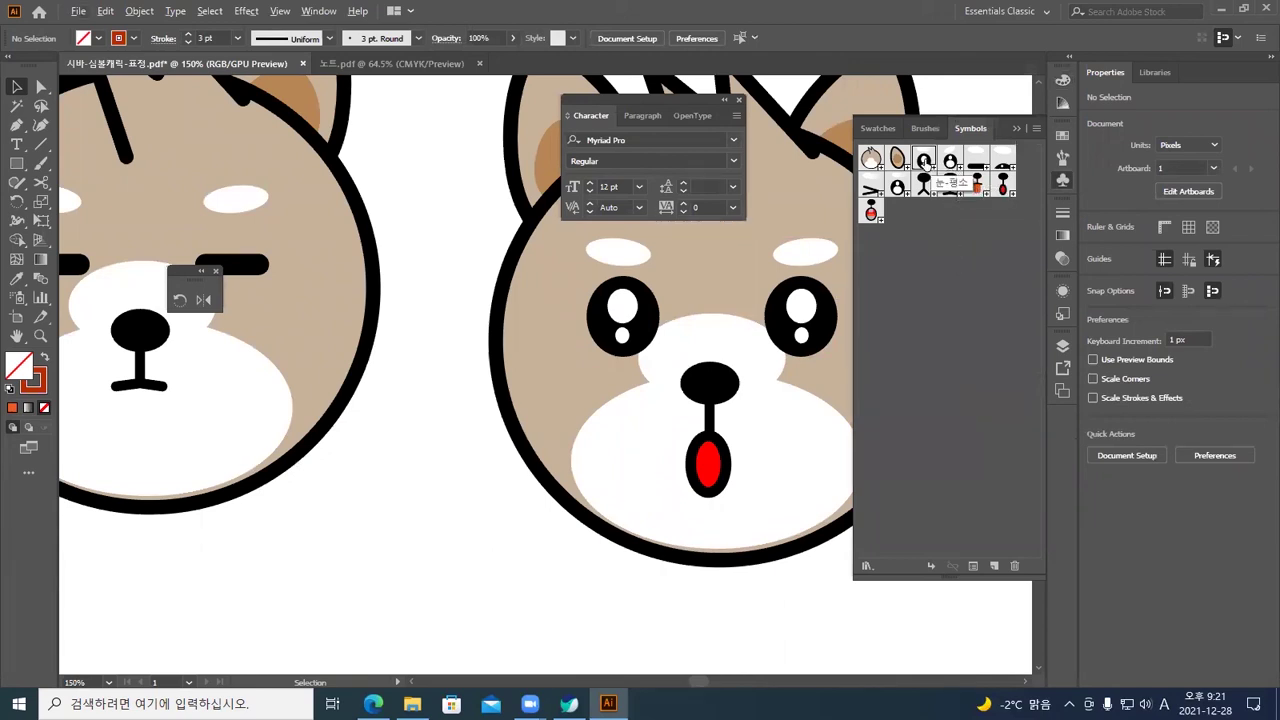
click(1038, 129)
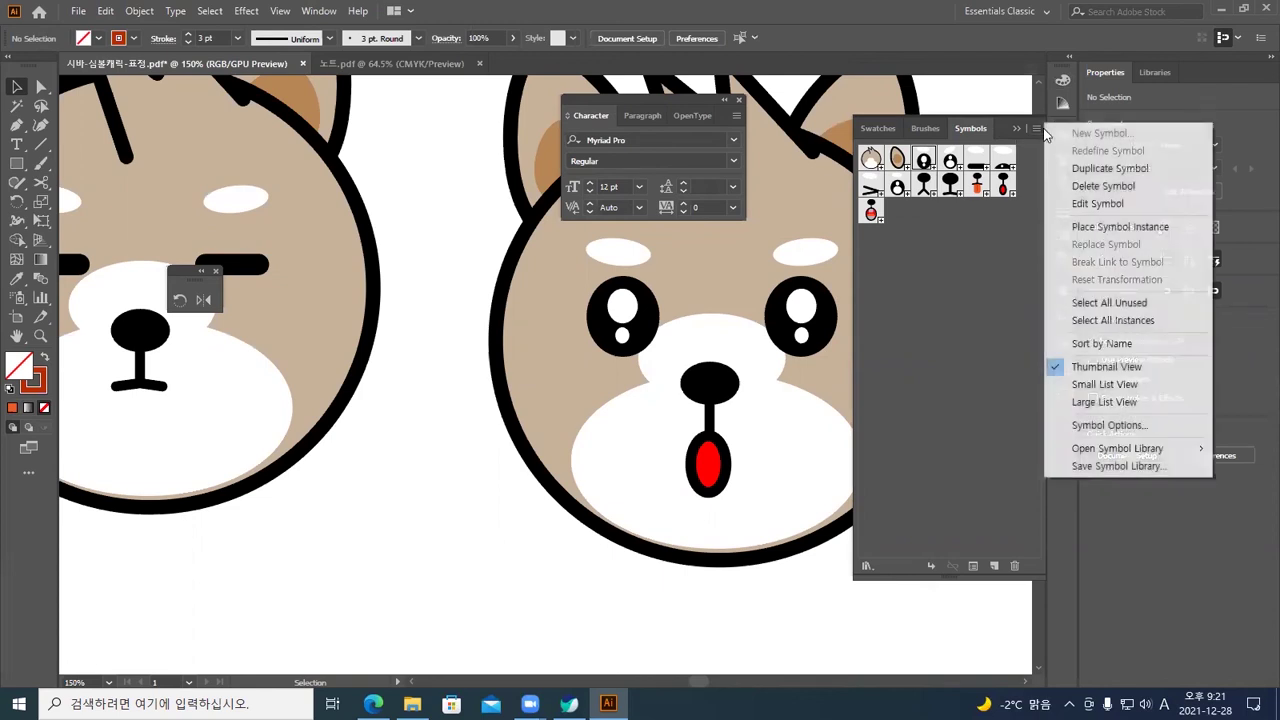
click(1108, 169)
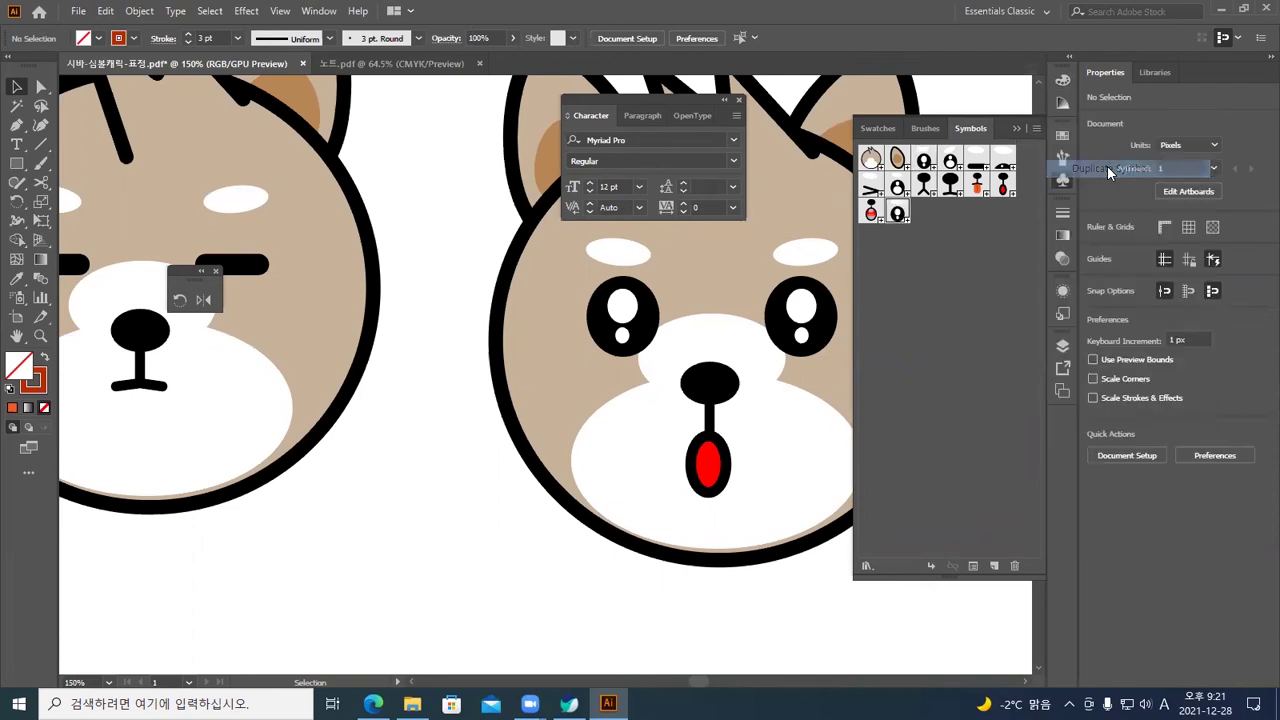
double_click(899, 214)
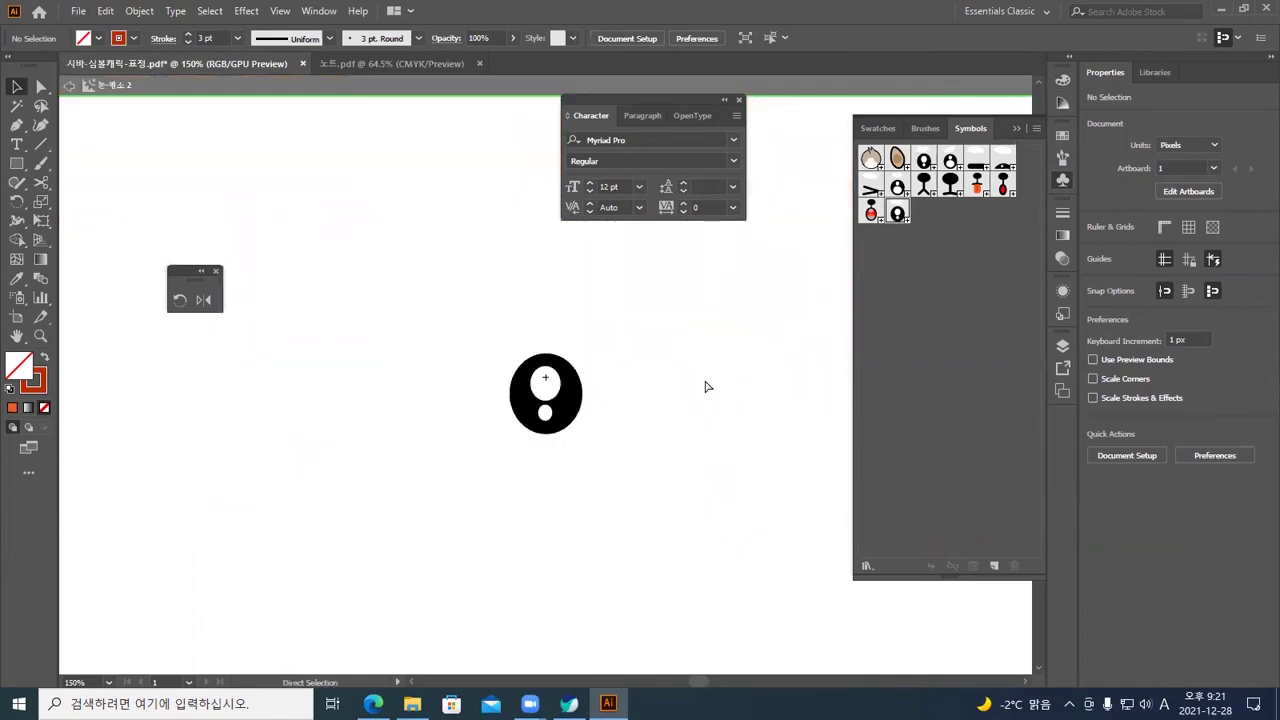
key(ctrl+plus)
key(ctrl+plus)
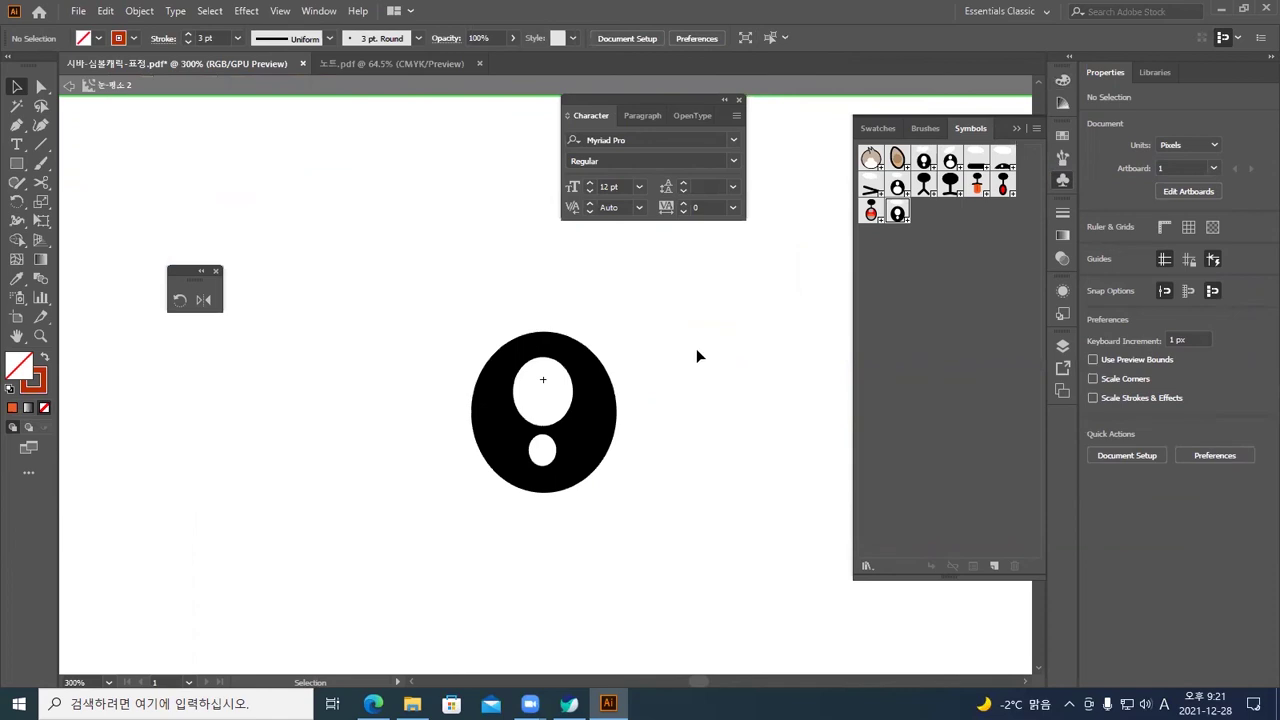
double_click(678, 323)
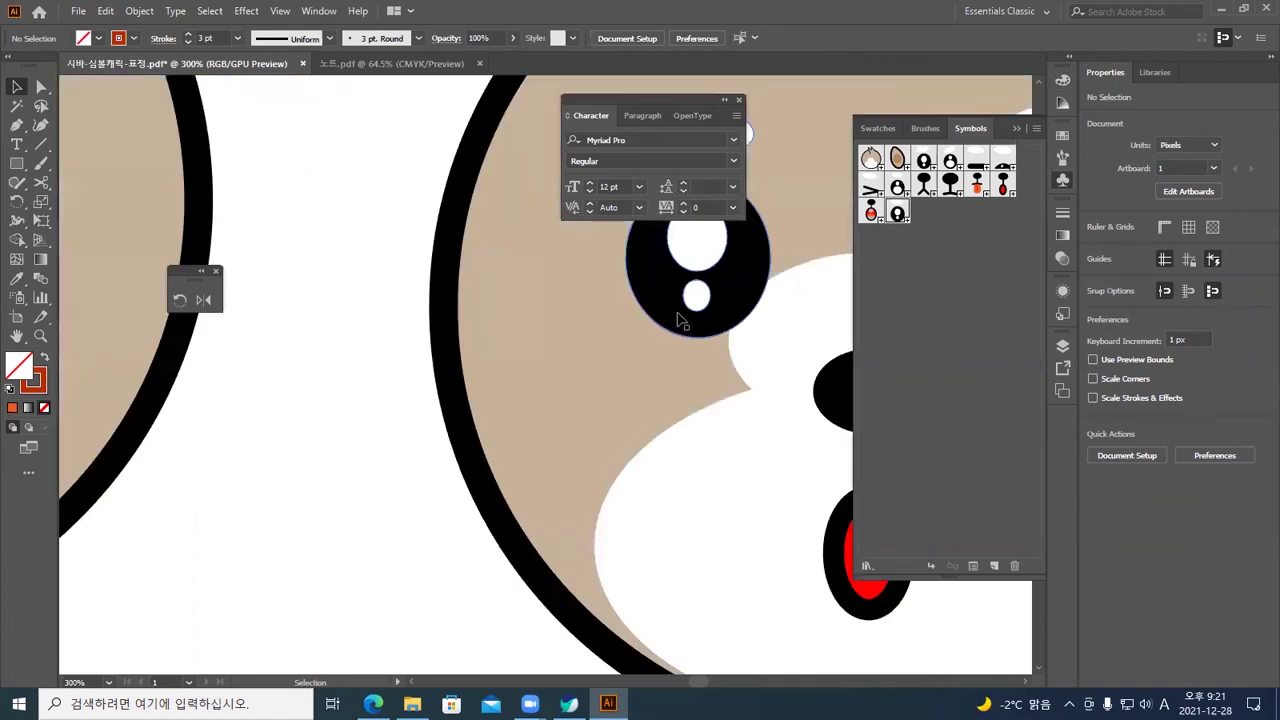
Delete the two reference screenshots of the Symbols panel below the tongue-out face
key(ctrl+minus)
key(ctrl+minus)
key(ctrl+minus)
key(ctrl+minus)
key(ctrl+minus)
key(ctrl+minus)
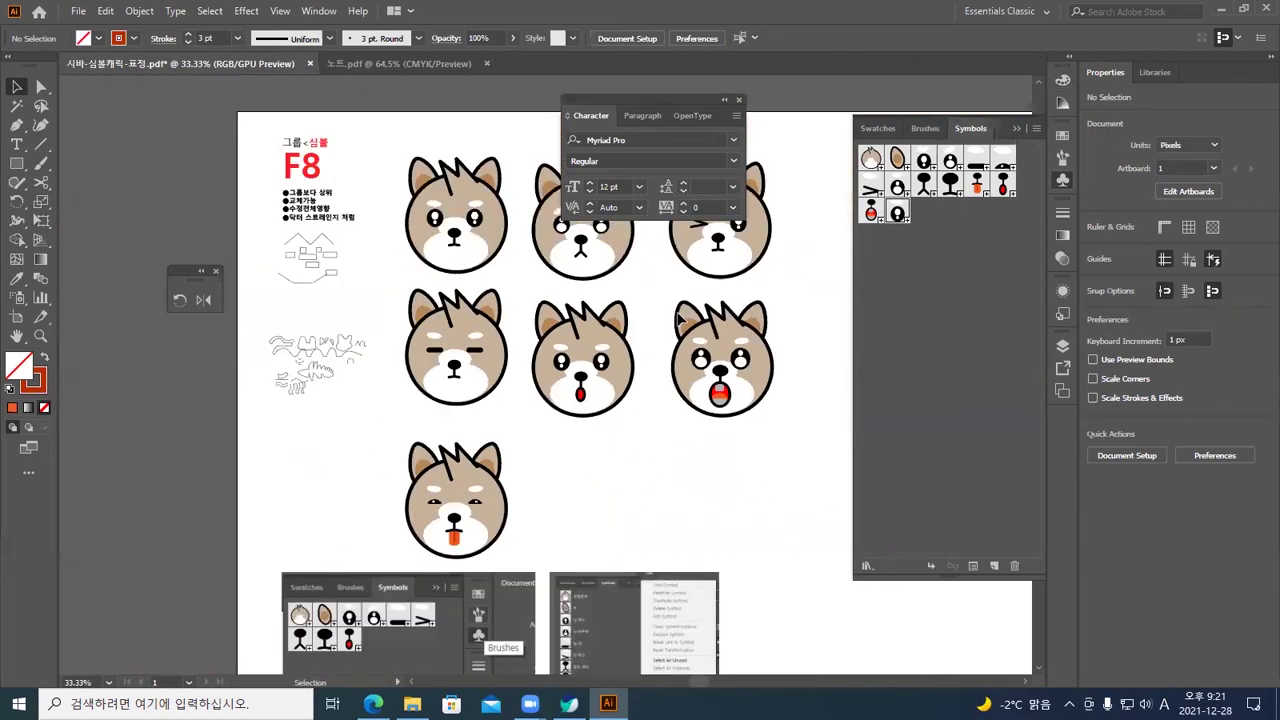
scroll(651, 443, down, 3)
drag(768, 518, 500, 430)
key(Delete)
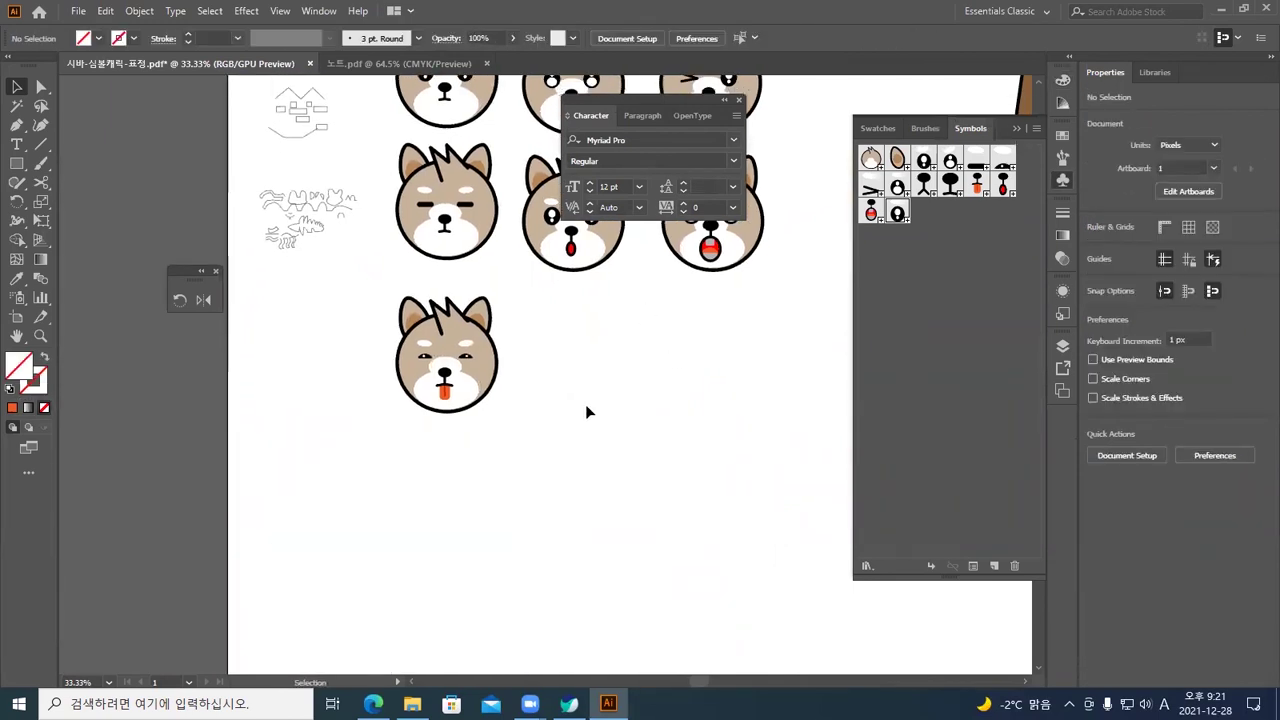
Copy the whole Shiba face with the small red open mouth into the empty space beside the tongue-out face
key(ctrl+plus)
key(ctrl+plus)
drag(585, 404, 637, 425)
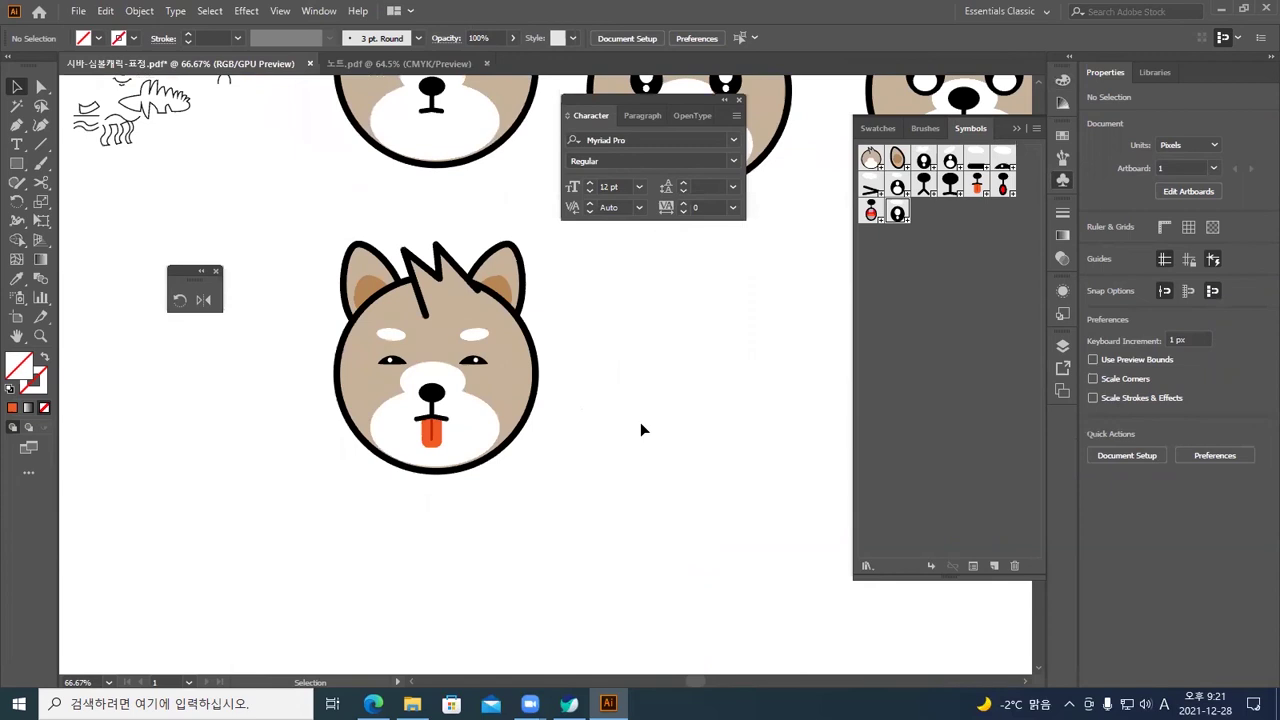
drag(621, 405, 509, 509)
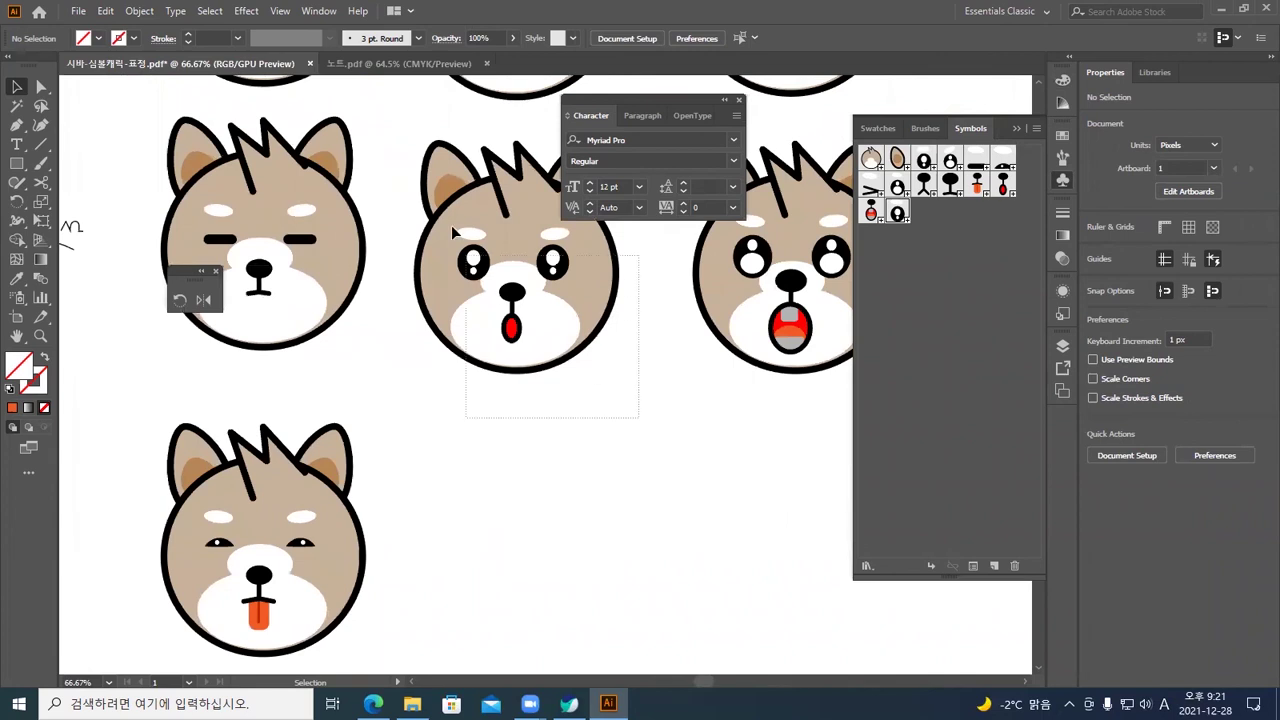
click(443, 166)
drag(463, 221, 538, 502)
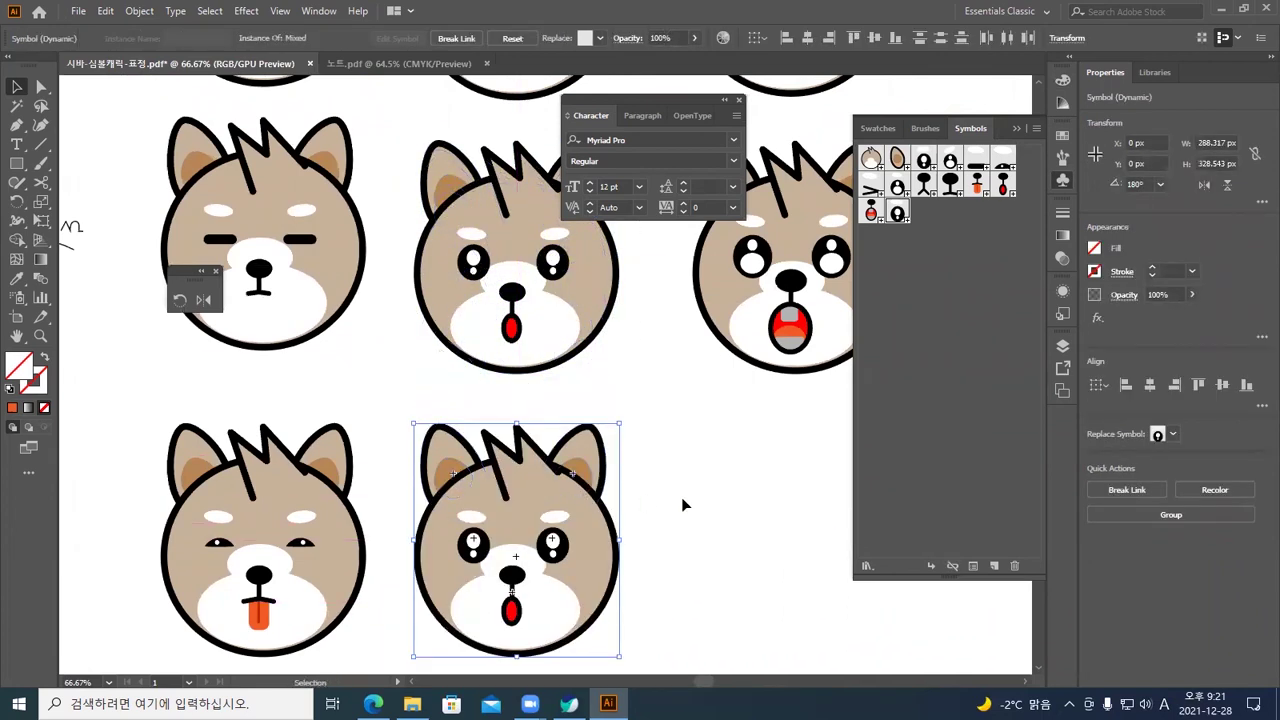
click(686, 506)
Show the symbols as a large list and rename the duplicated eye symbol to 눈-반뜬
scroll(703, 414, down, 2)
key(ctrl+plus)
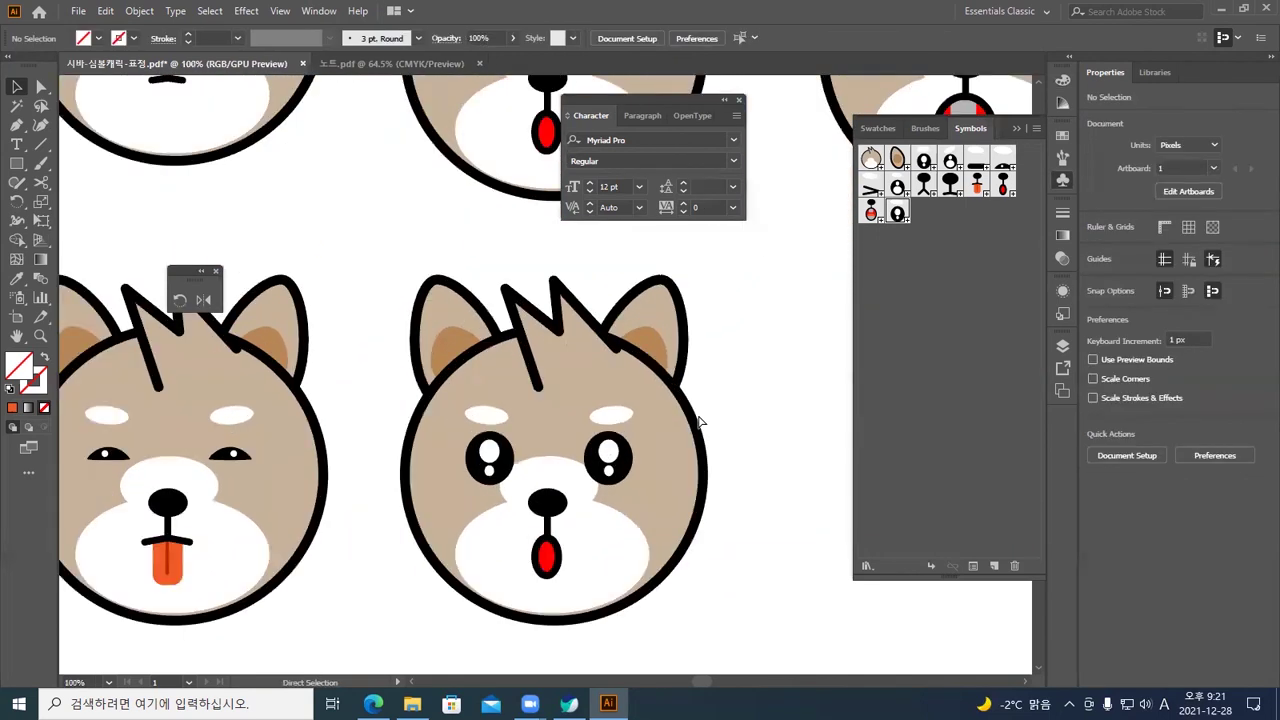
key(ctrl+plus)
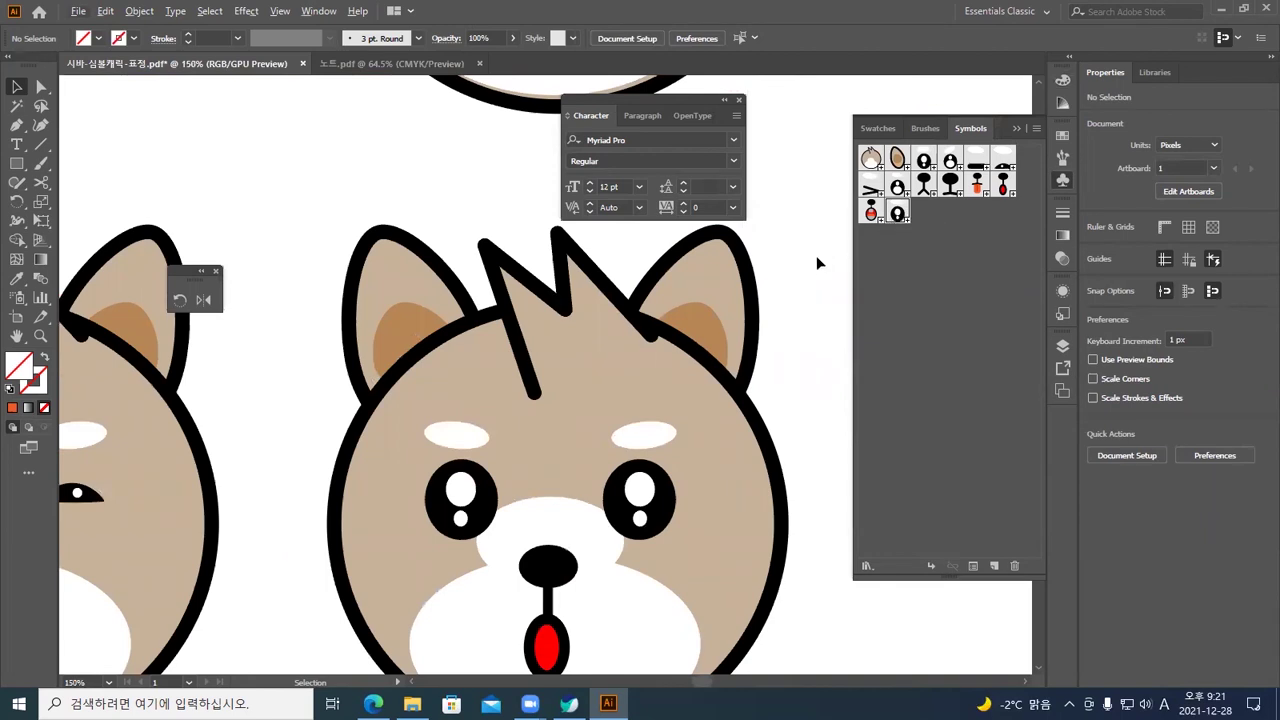
click(1036, 129)
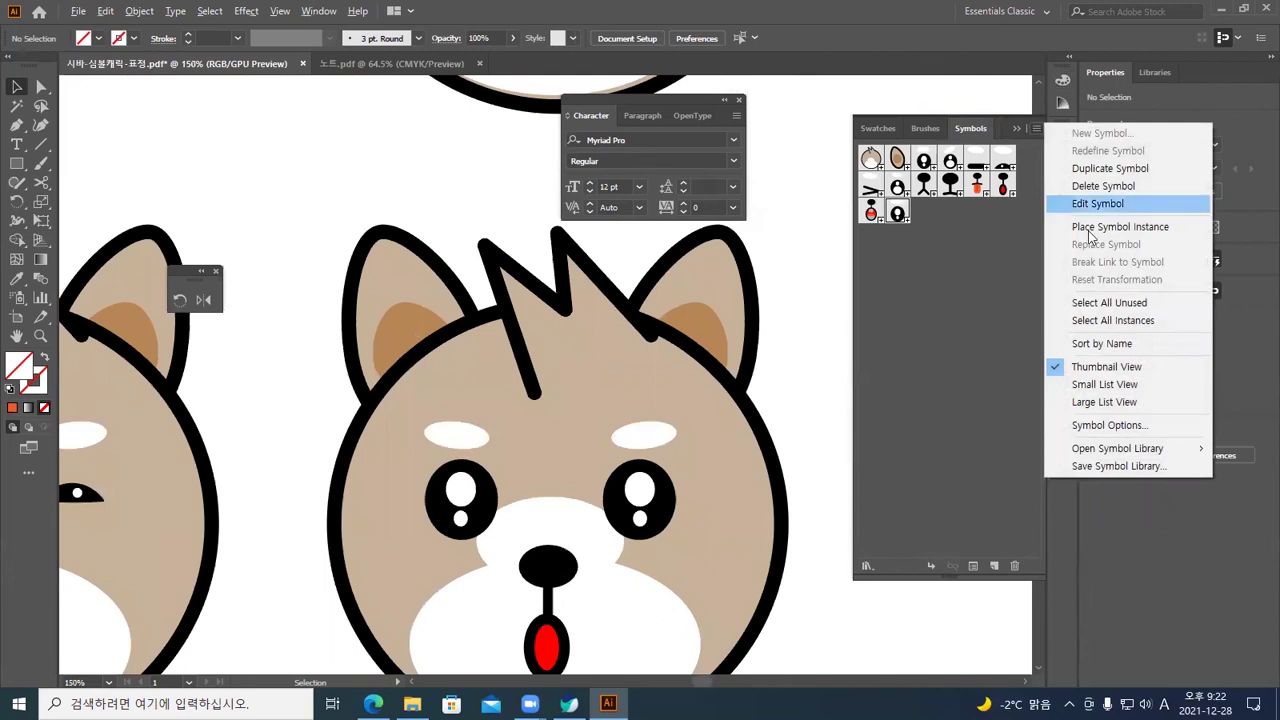
click(1129, 402)
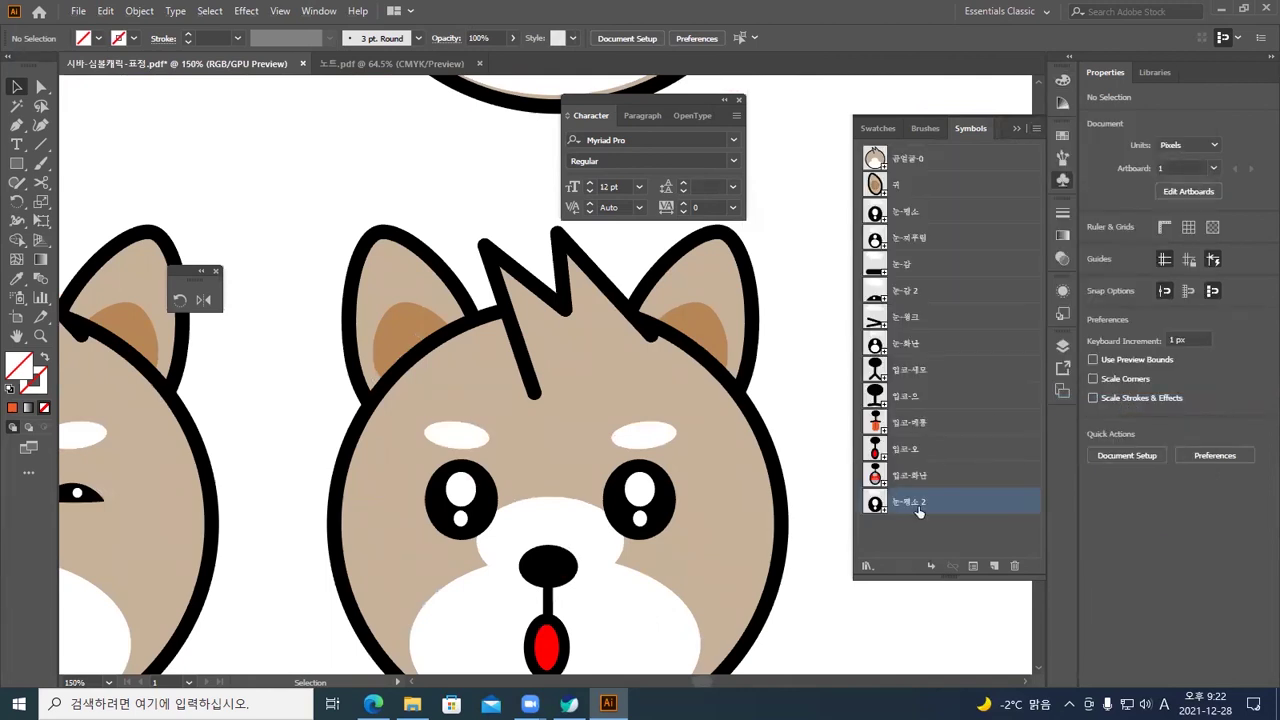
double_click(917, 509)
drag(906, 500, 939, 500)
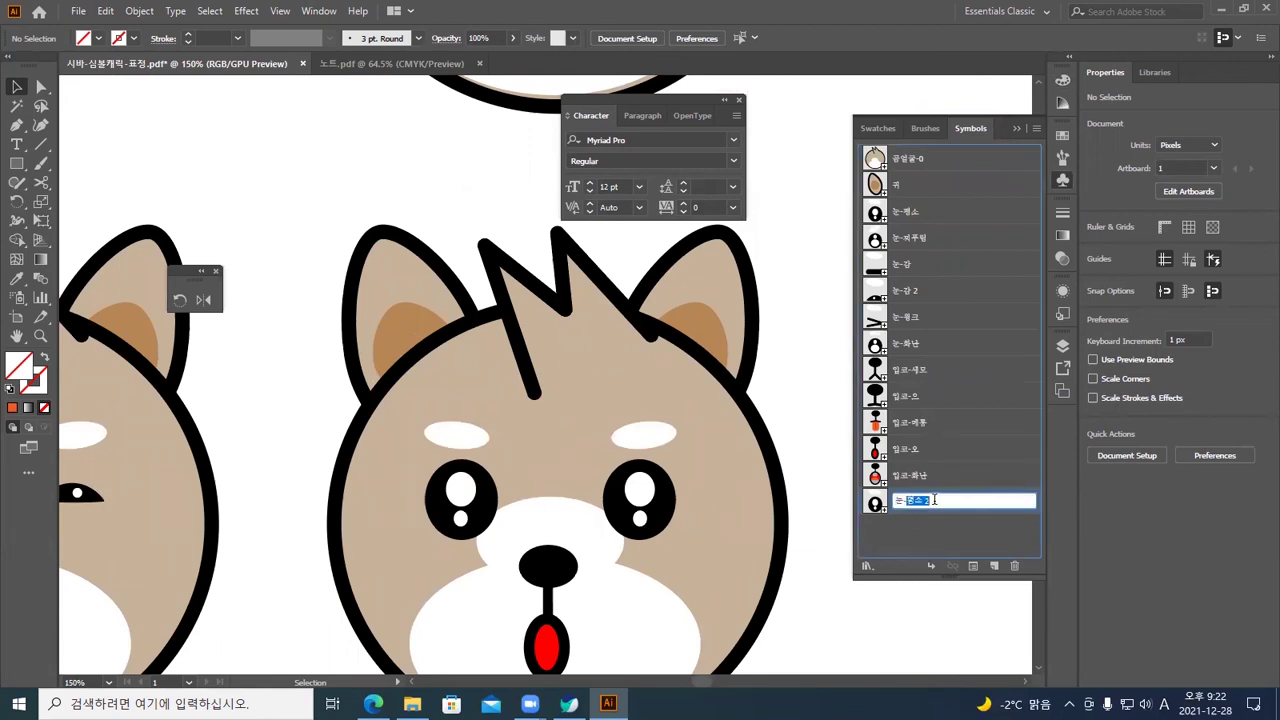
text(ㅍ)
key(Return)
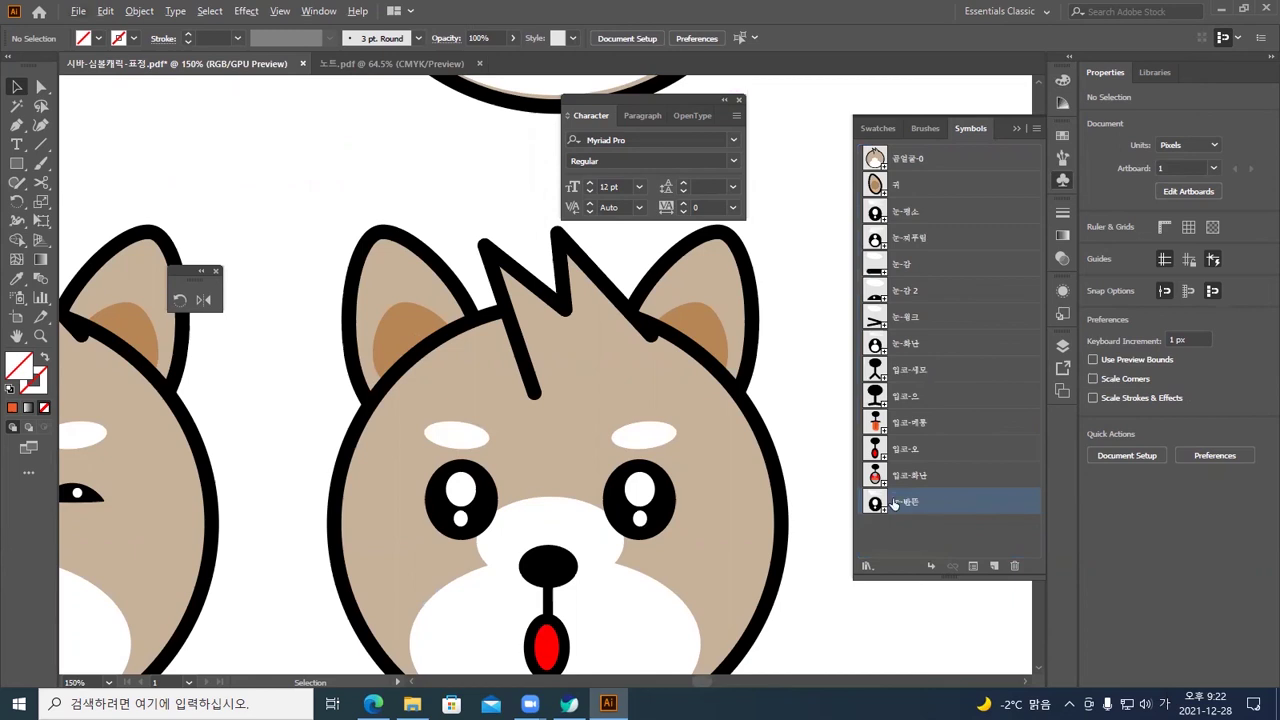
Replace both eyes of the new face copy with the 눈-반뜬 symbol
click(676, 504)
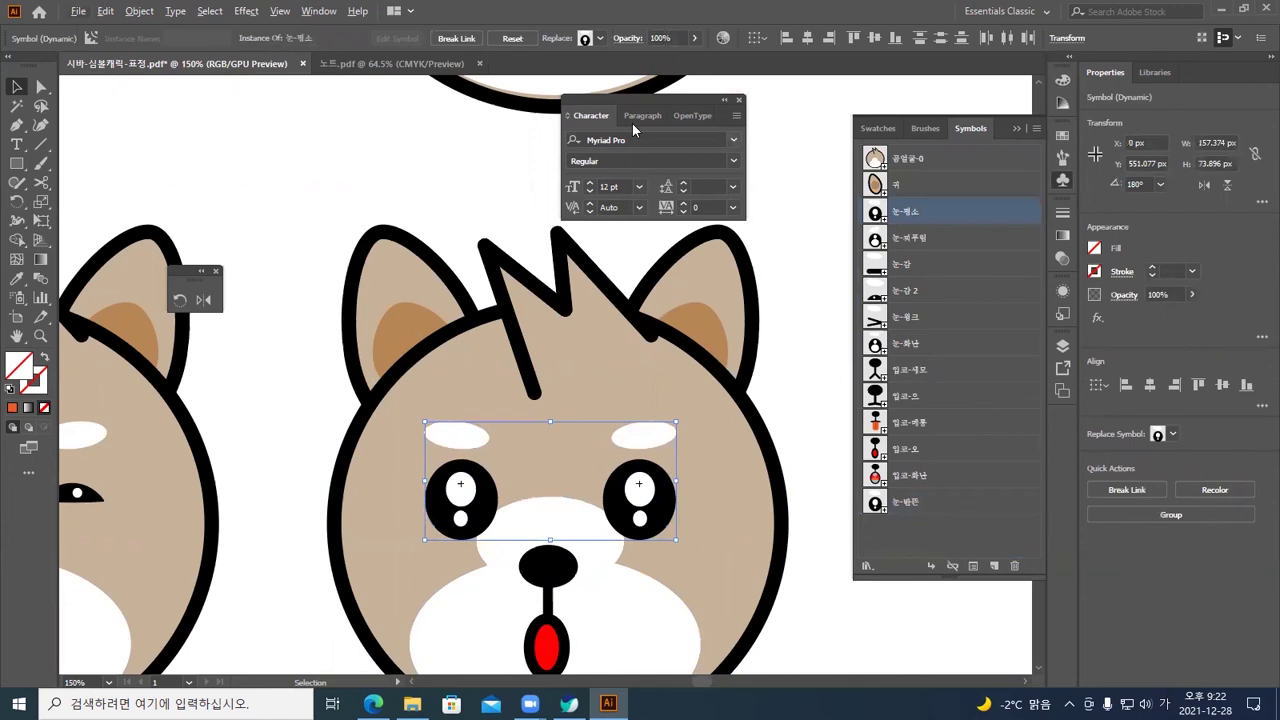
click(599, 40)
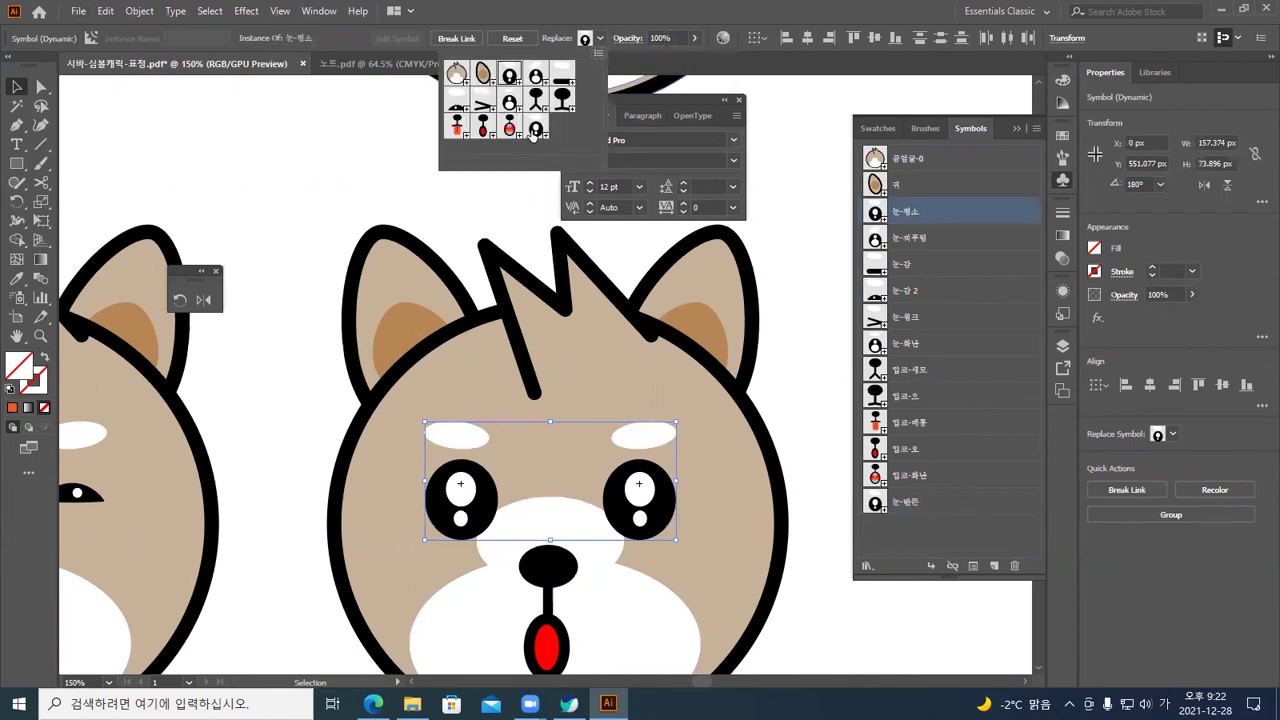
click(536, 130)
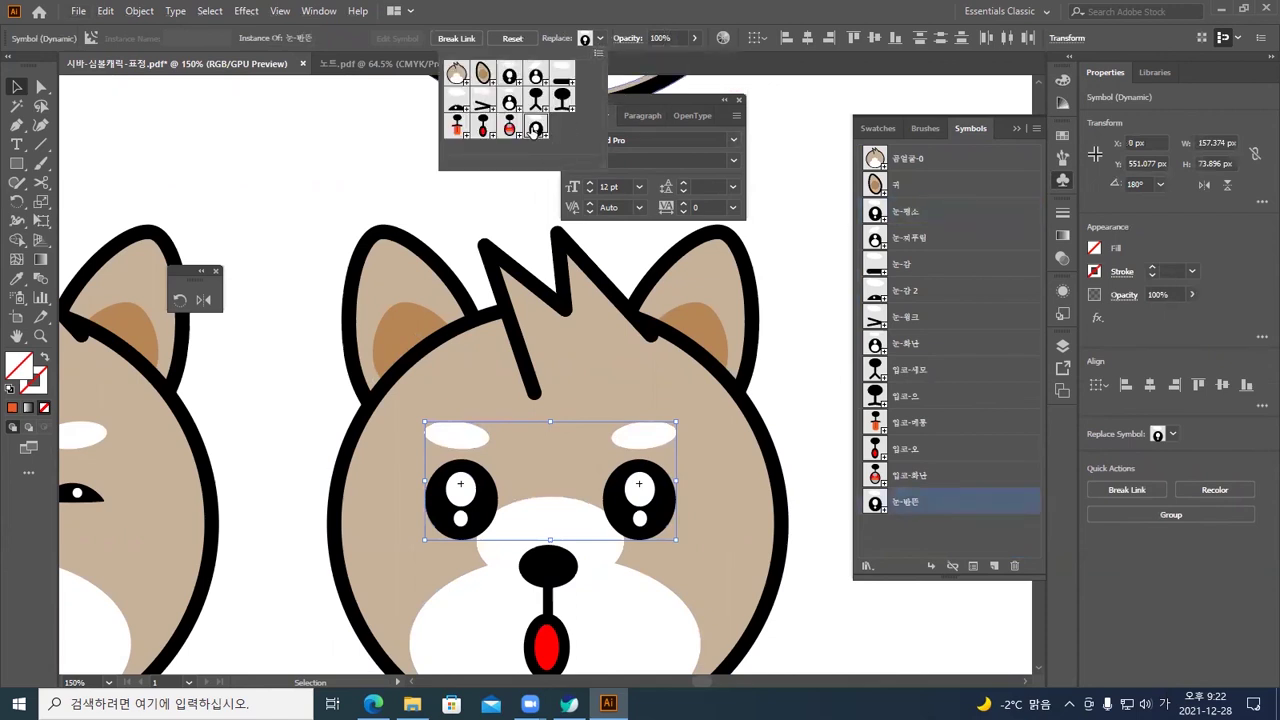
click(800, 389)
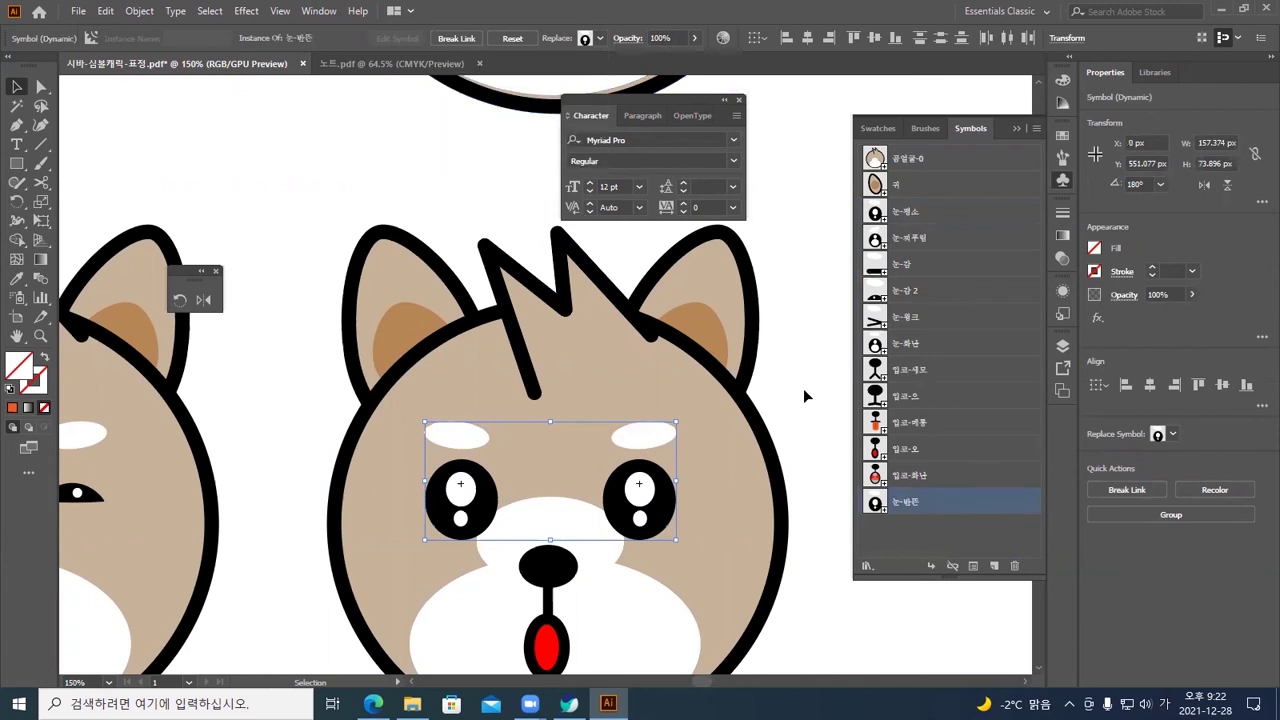
click(798, 393)
Open the 눈-반뜬 symbol for editing in place from the eye on the left side of the face
click(665, 510)
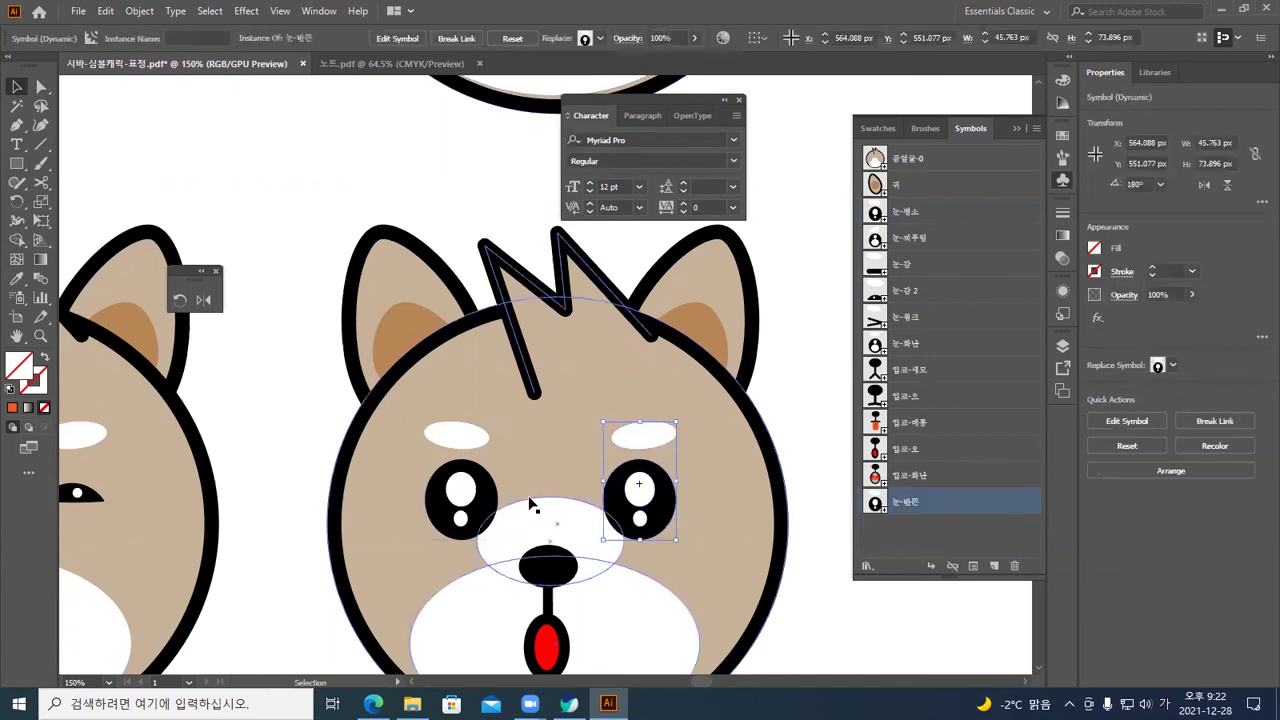
click(488, 508)
double_click(484, 505)
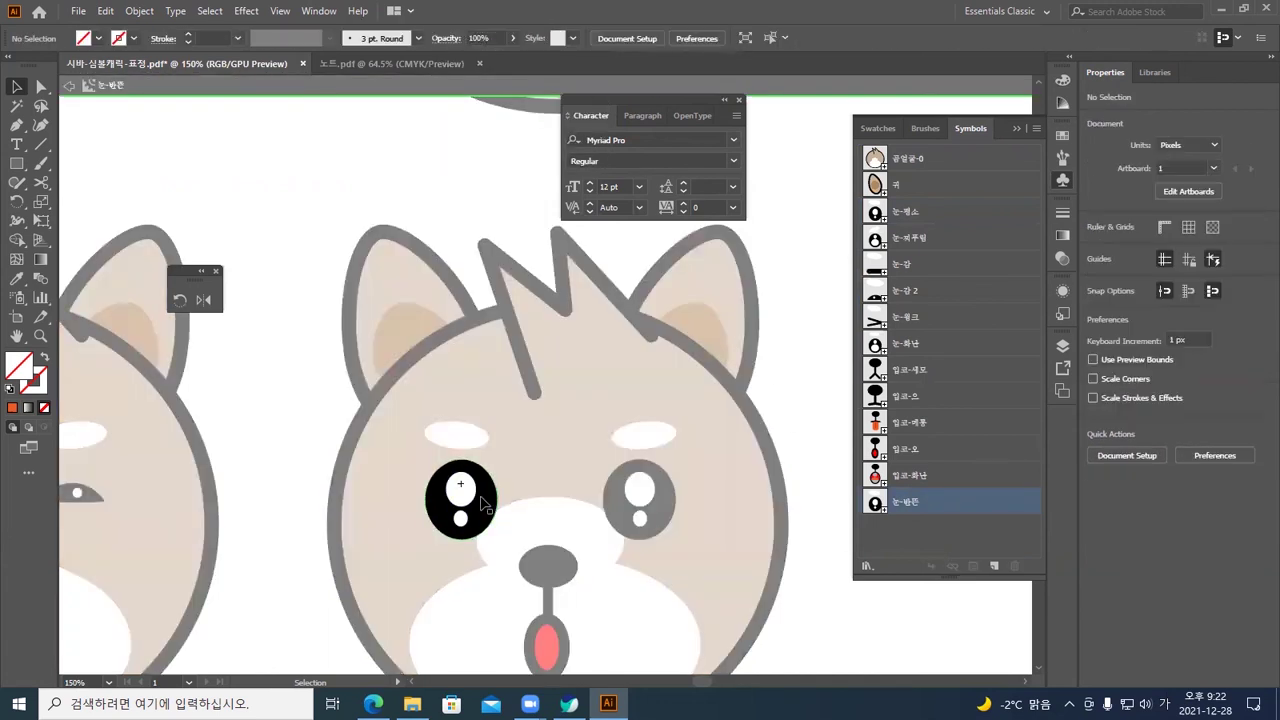
key(ctrl+plus)
key(ctrl+plus)
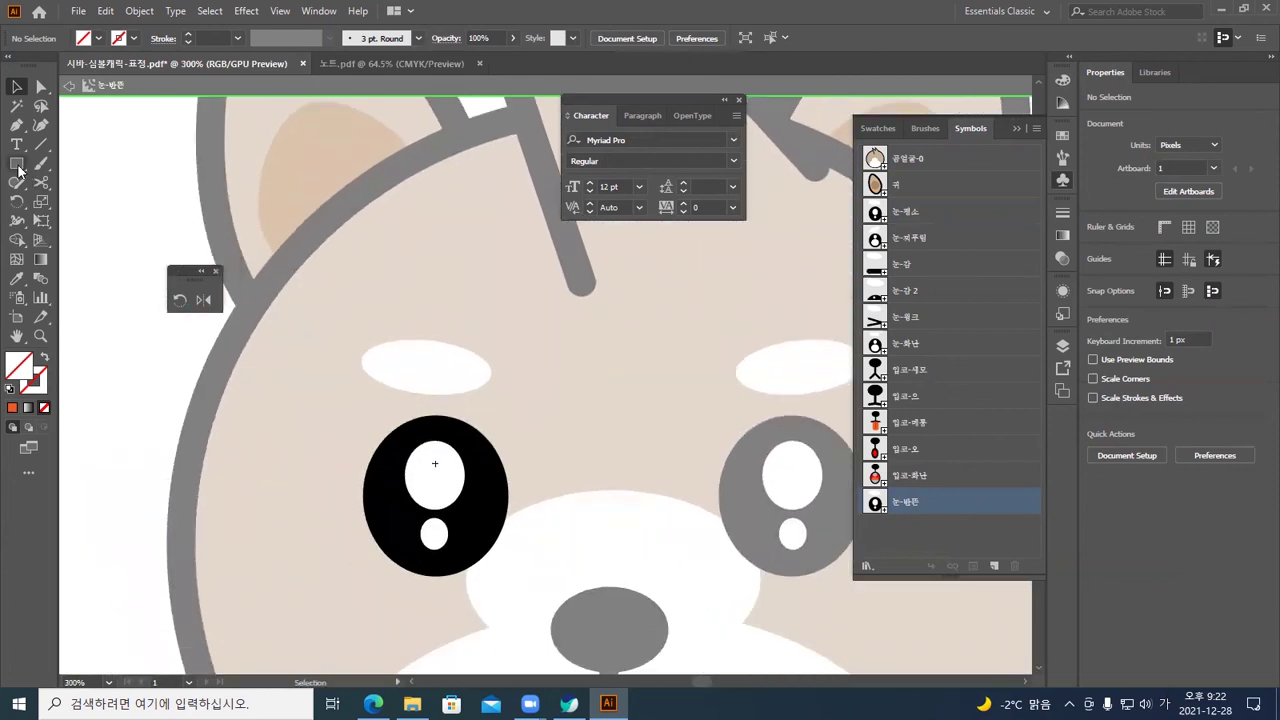
Draw a rectangle about 53 × 33 px over the upper part of the eye and fill it with cyan
click(17, 165)
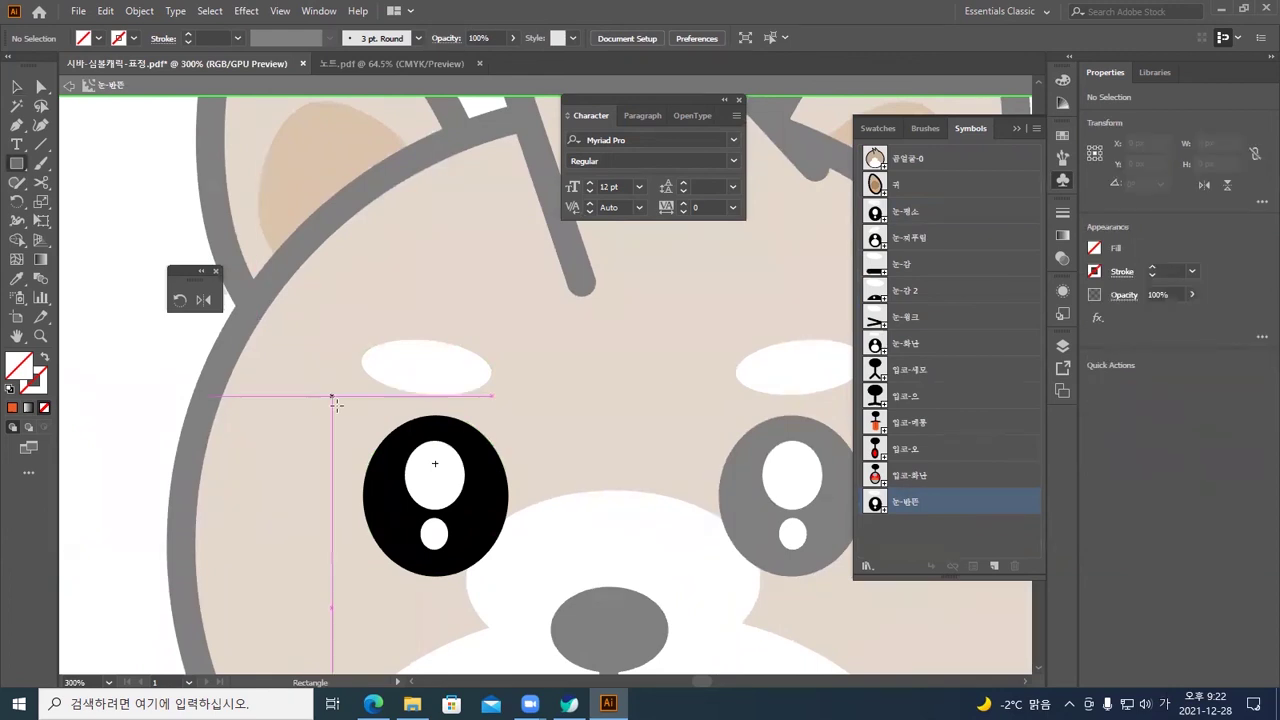
ctrl+click(400, 380)
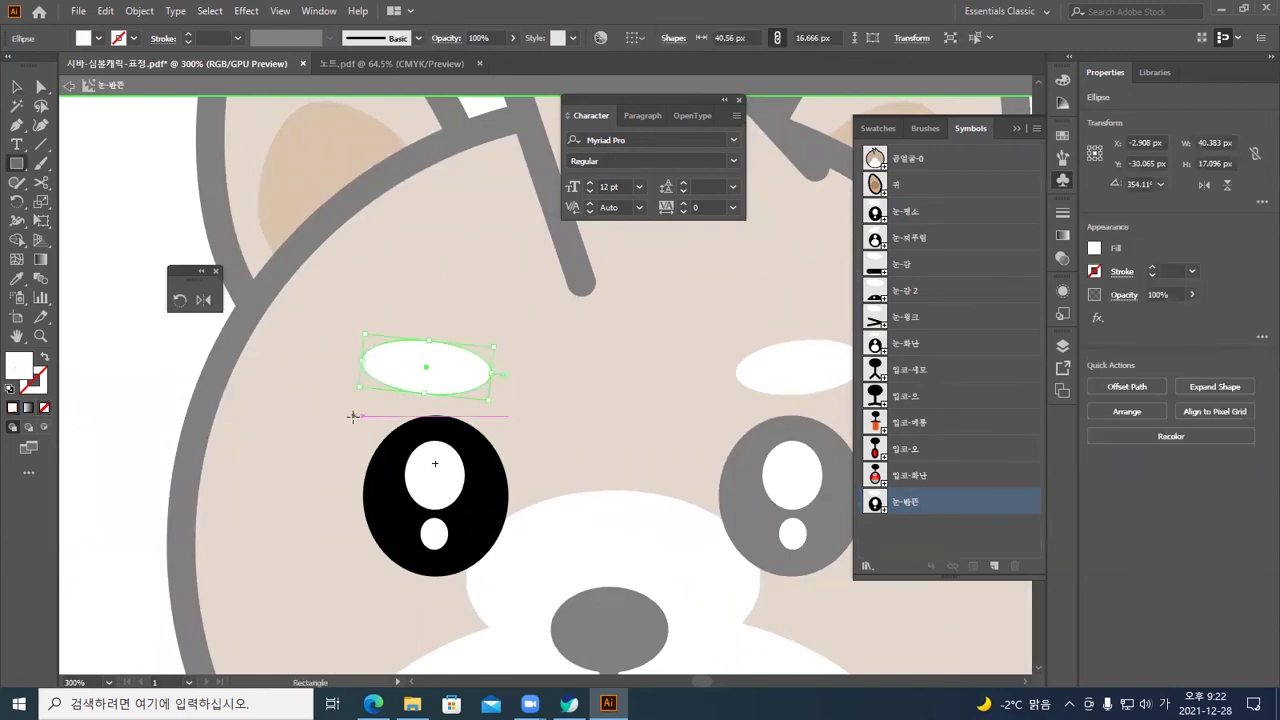
drag(352, 412, 521, 519)
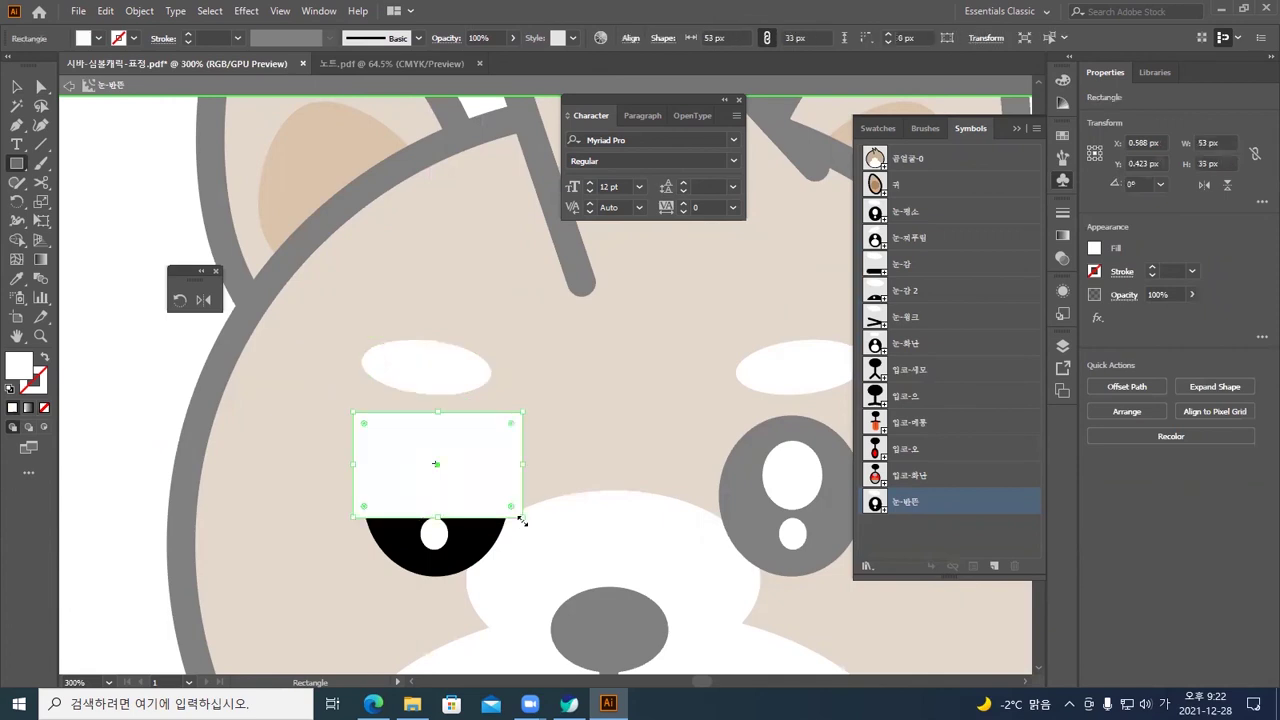
click(97, 39)
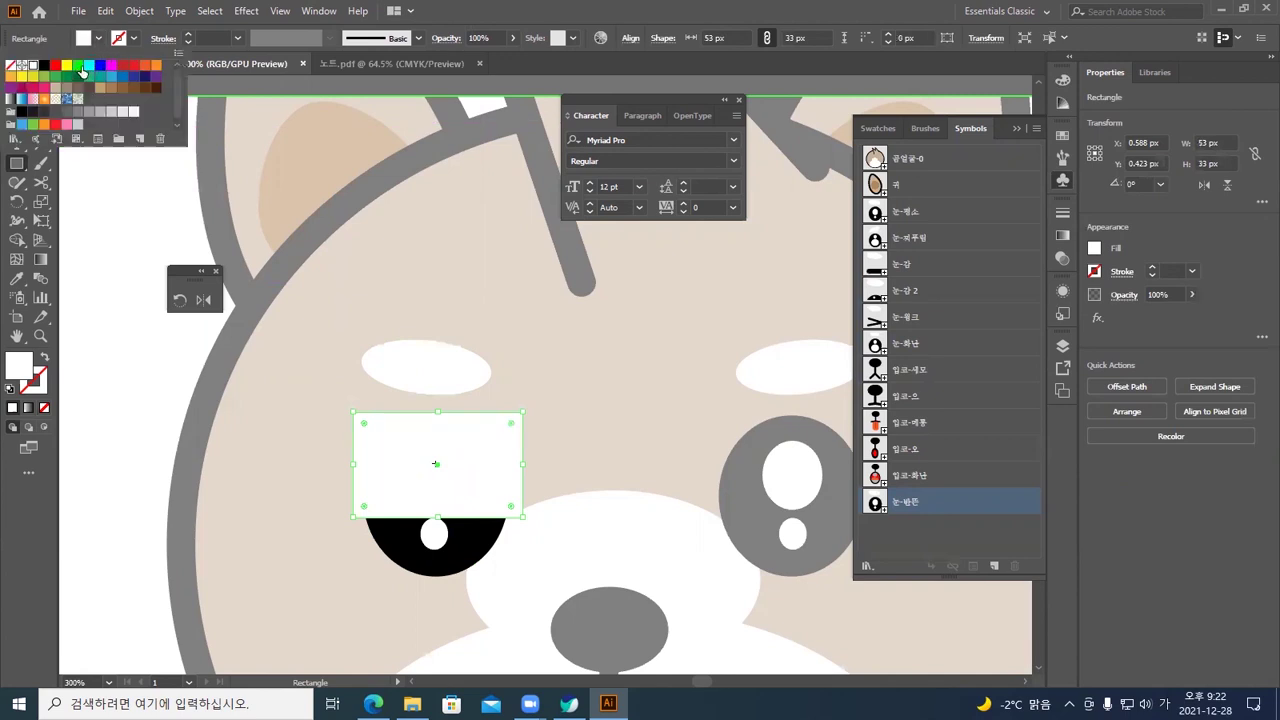
click(86, 72)
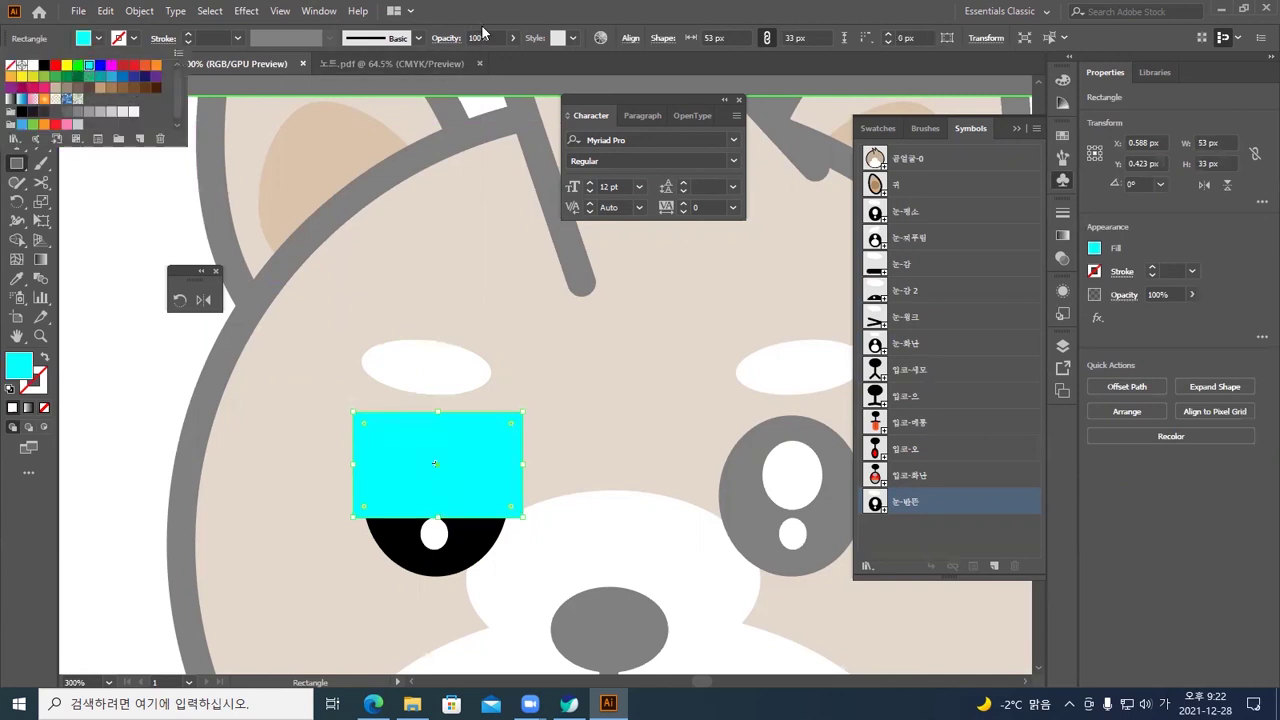
click(16, 87)
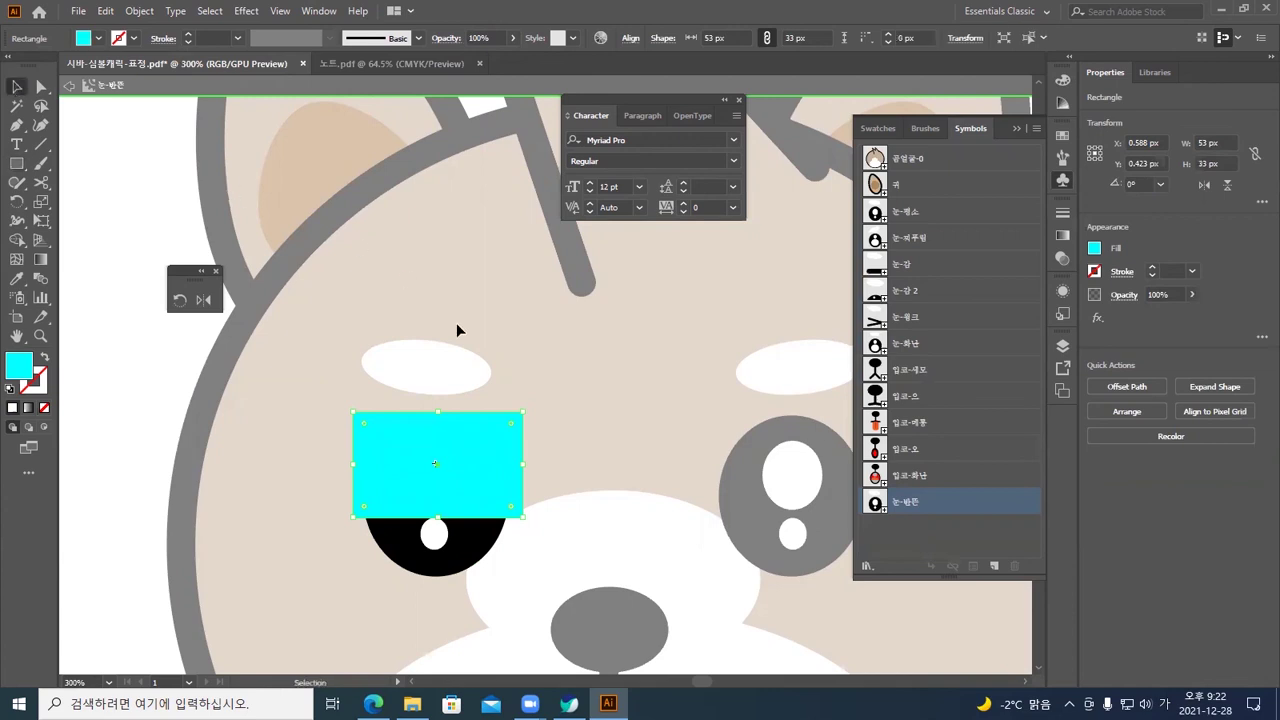
Copy the cyan rectangle and use the original as a clipping mask over the black eye and its white highlights
click(537, 433)
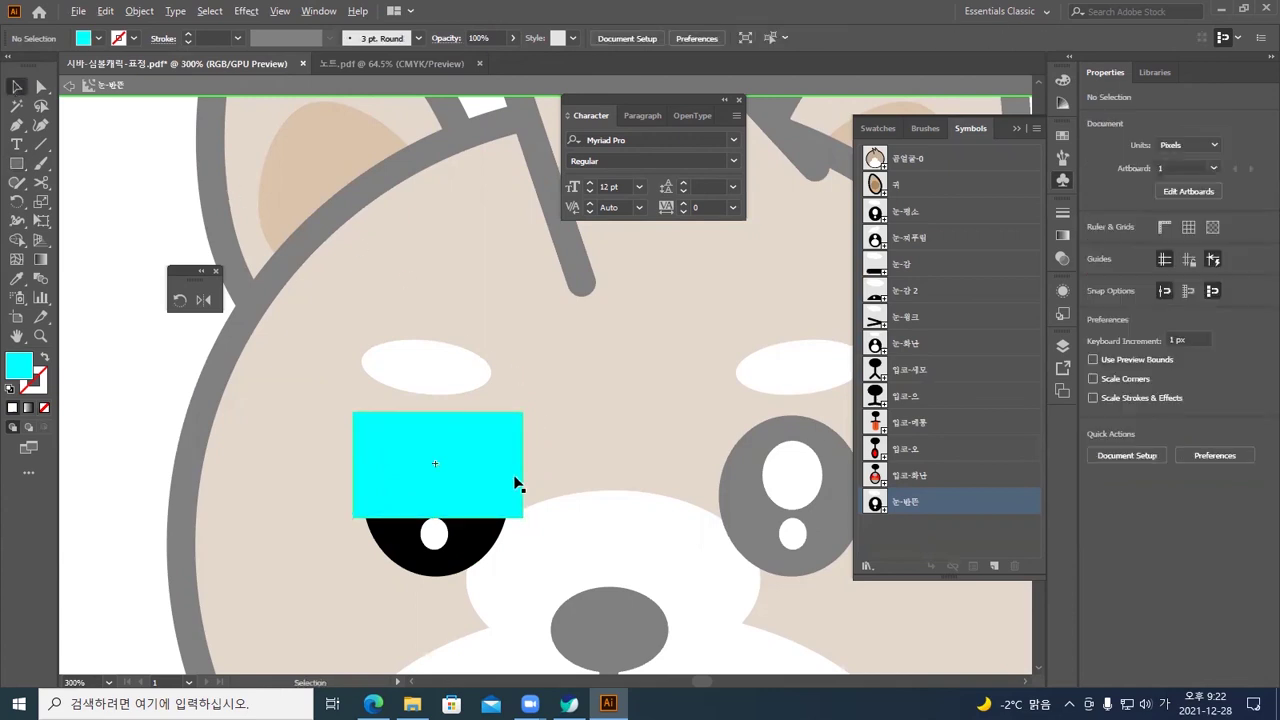
click(472, 476)
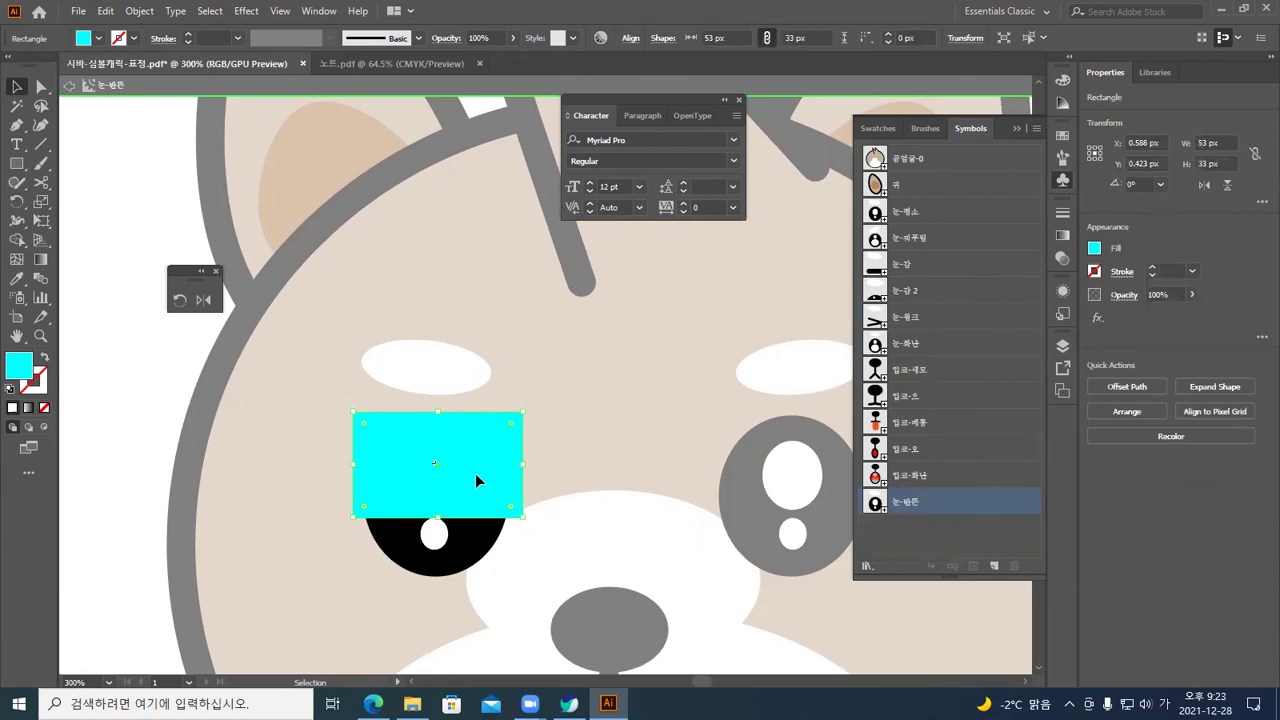
click(553, 479)
drag(475, 474, 469, 471)
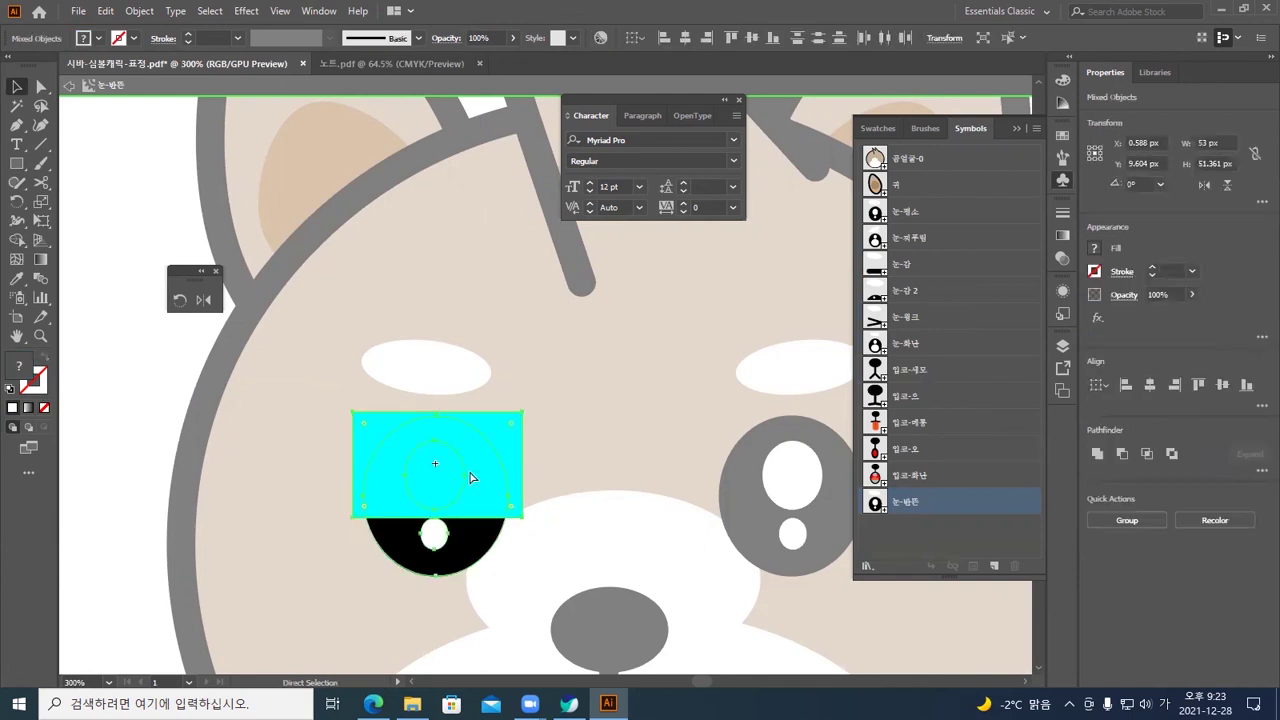
key(ctrl+7)
click(568, 475)
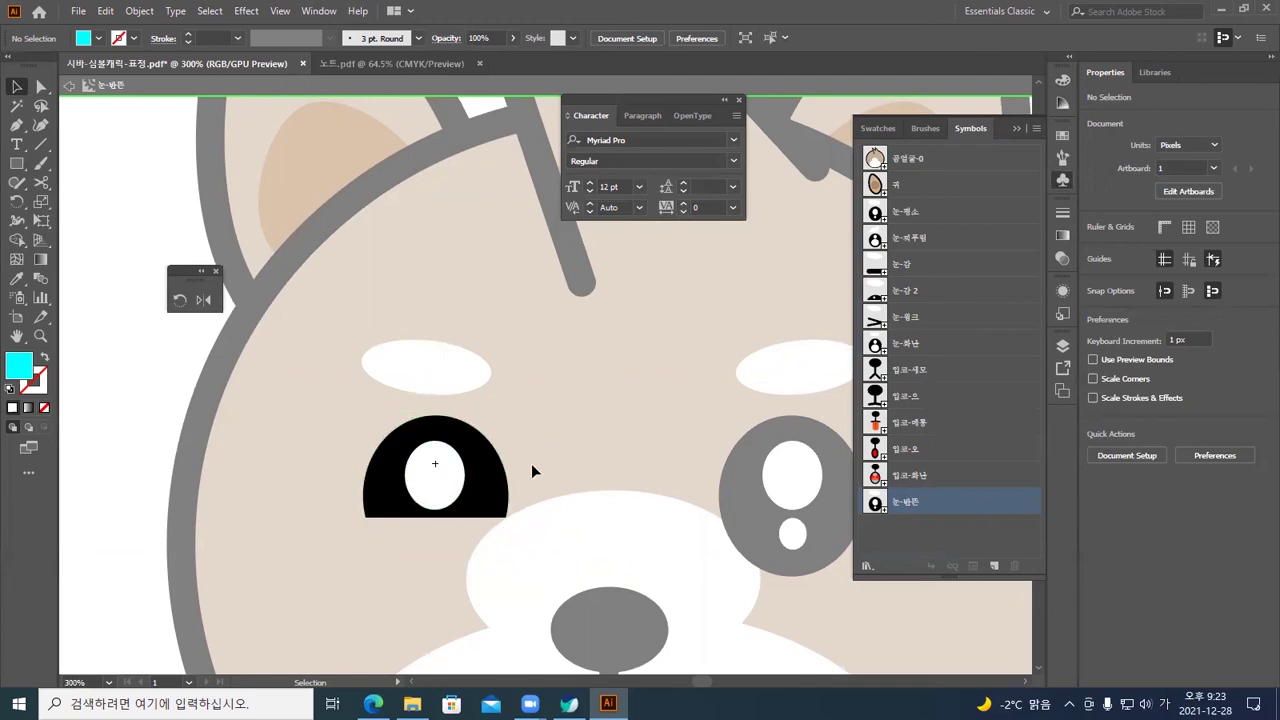
Paste the copied cyan rectangle in place in front of the clipped eye
click(503, 477)
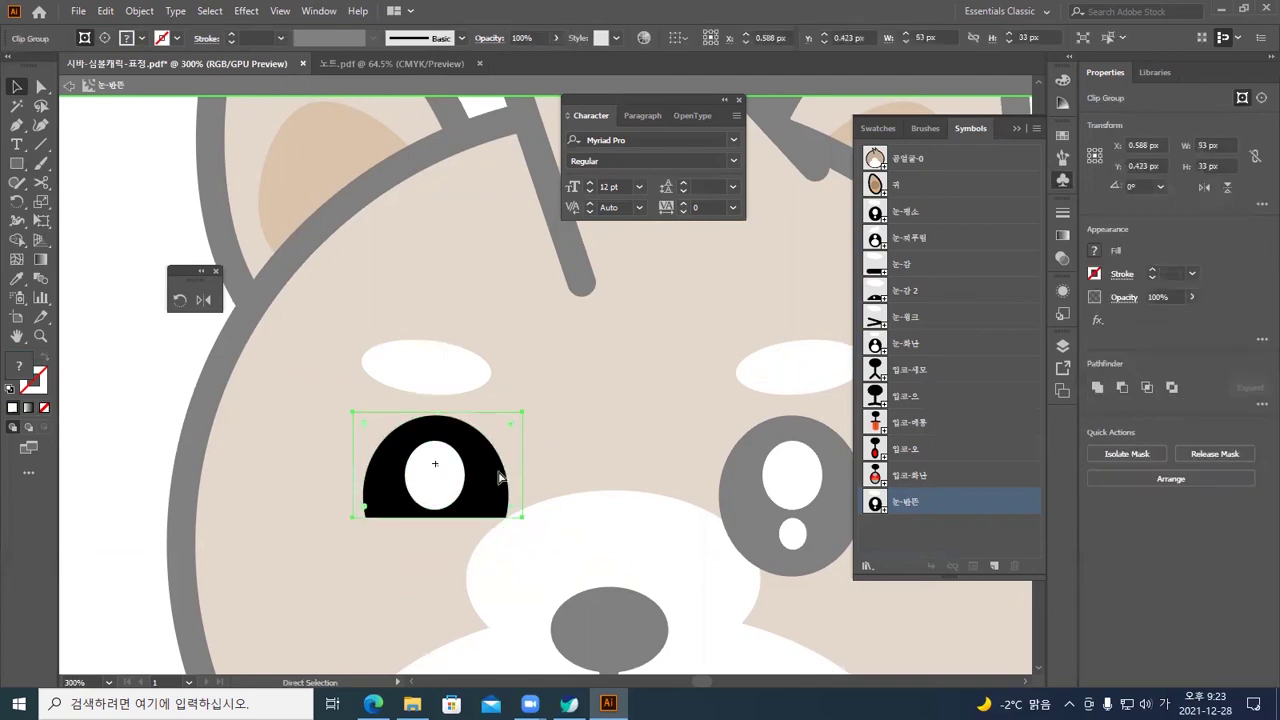
click(500, 471)
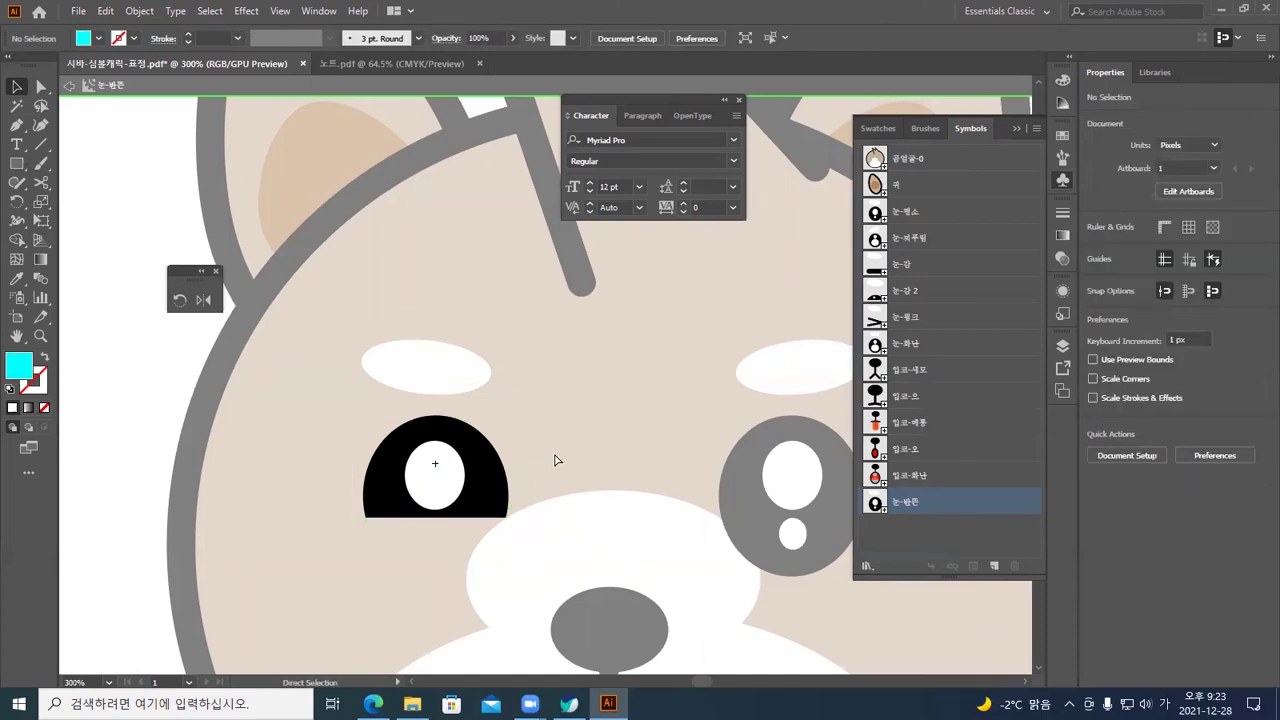
key(ctrl+z)
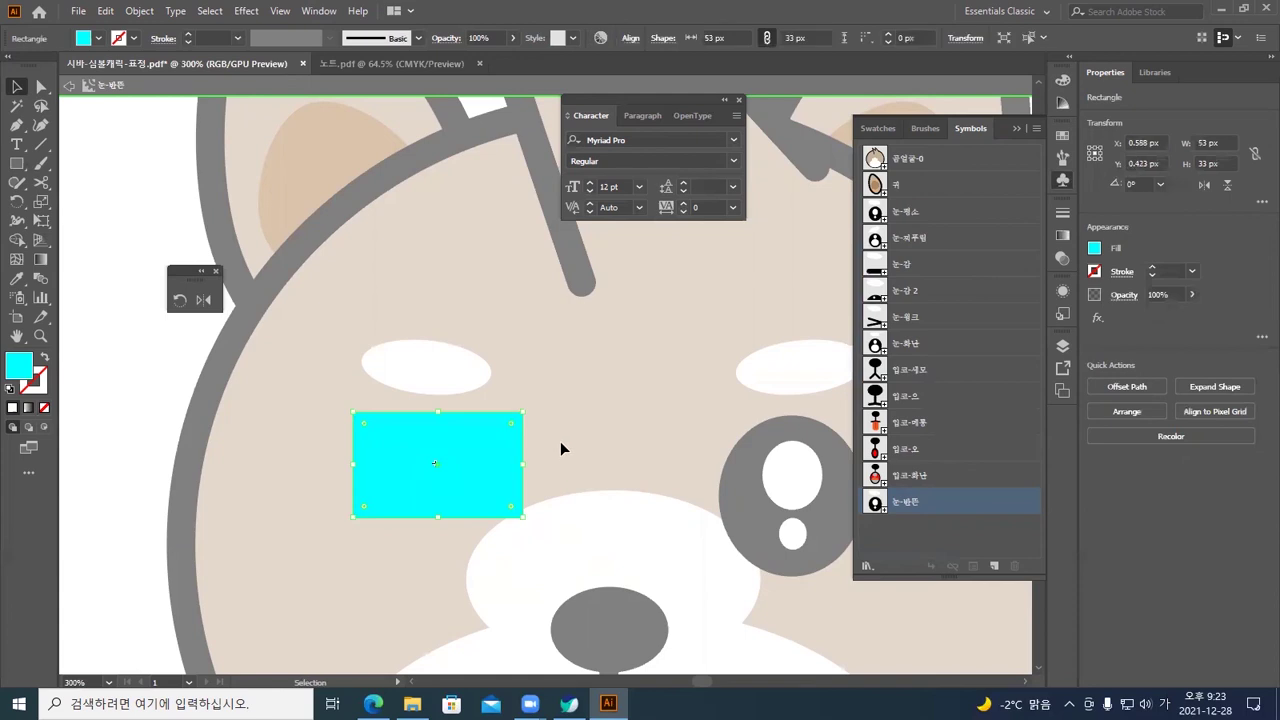
click(535, 437)
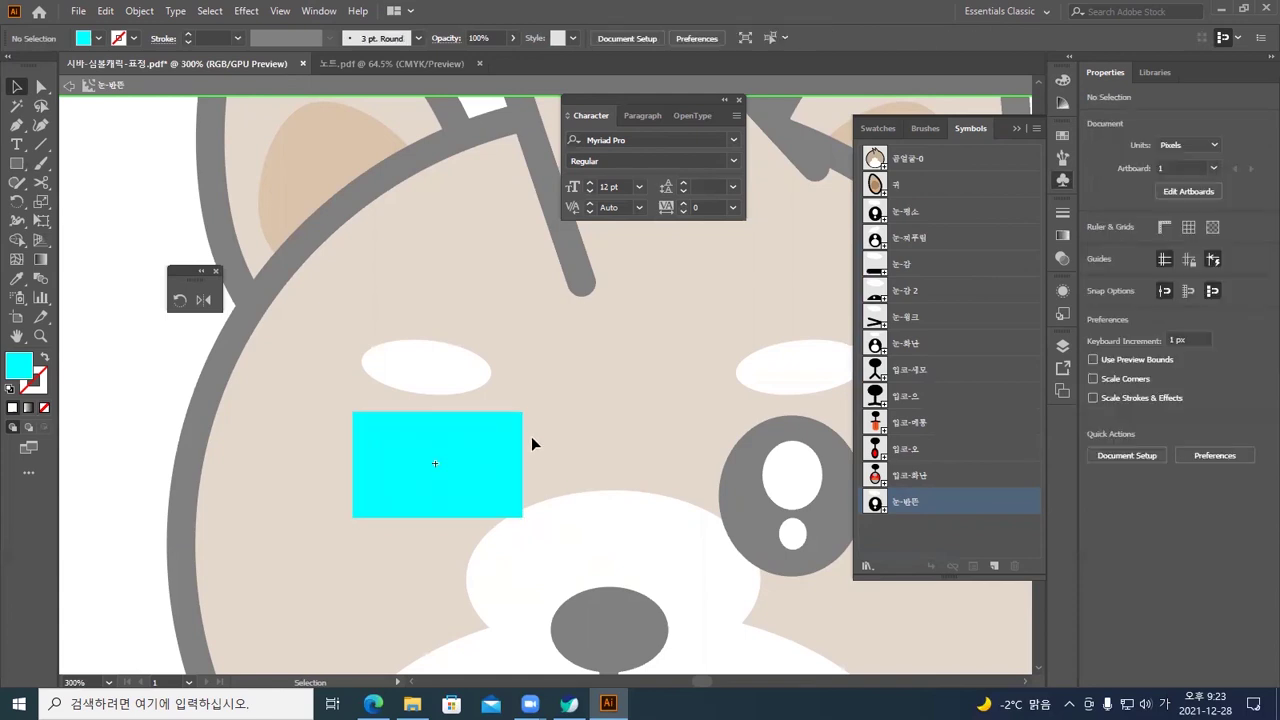
click(467, 415)
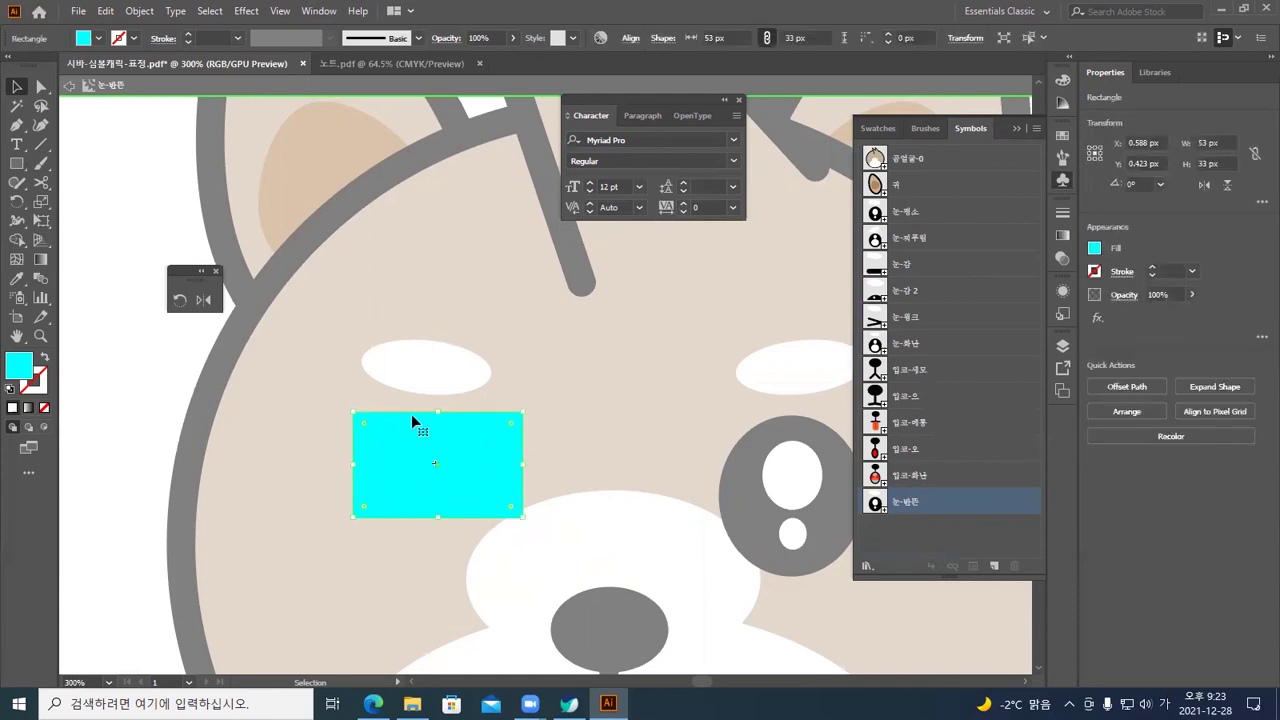
click(340, 402)
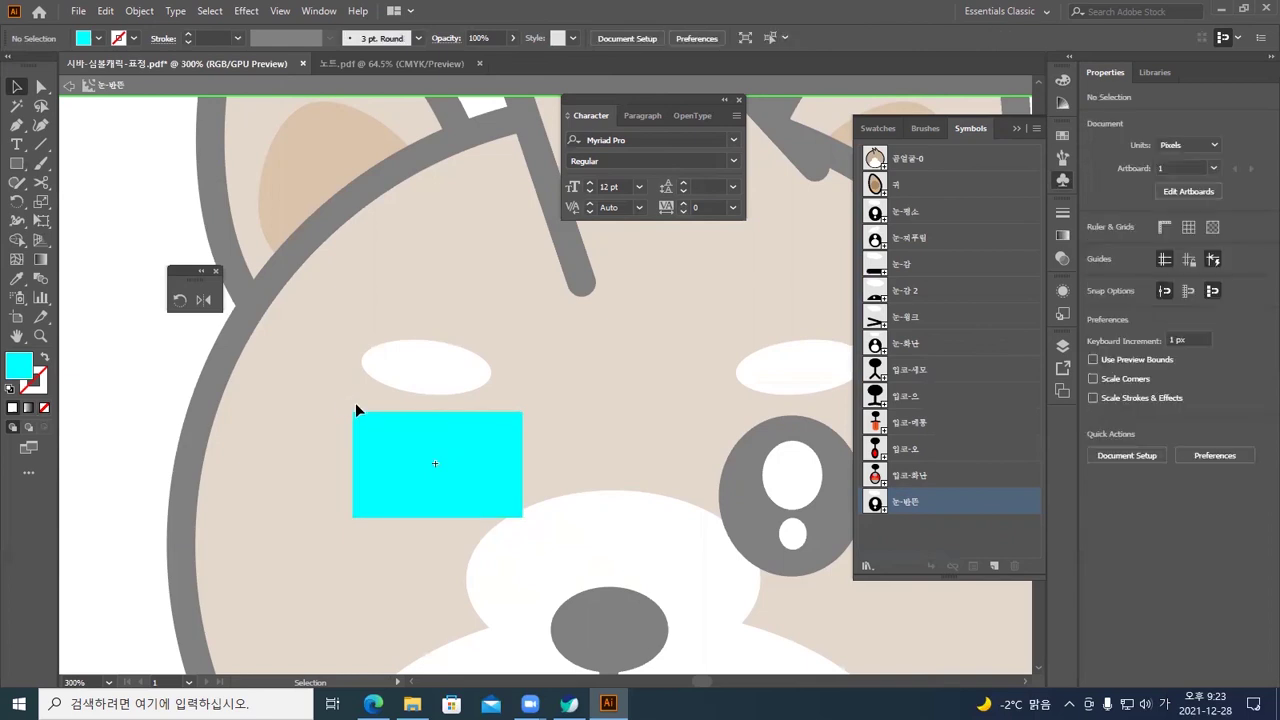
In outline view, delete the upper edge and corner point of the rectangle copy to leave only its bottom edge
key(ctrl+y)
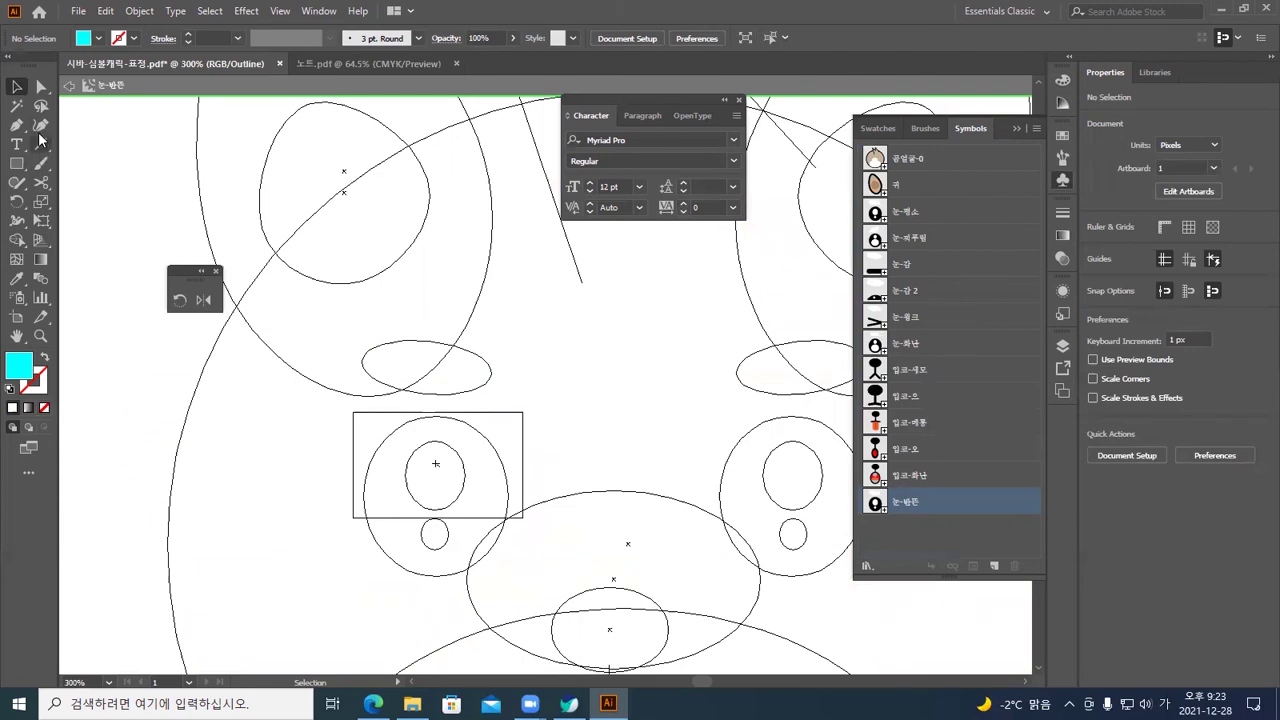
click(41, 87)
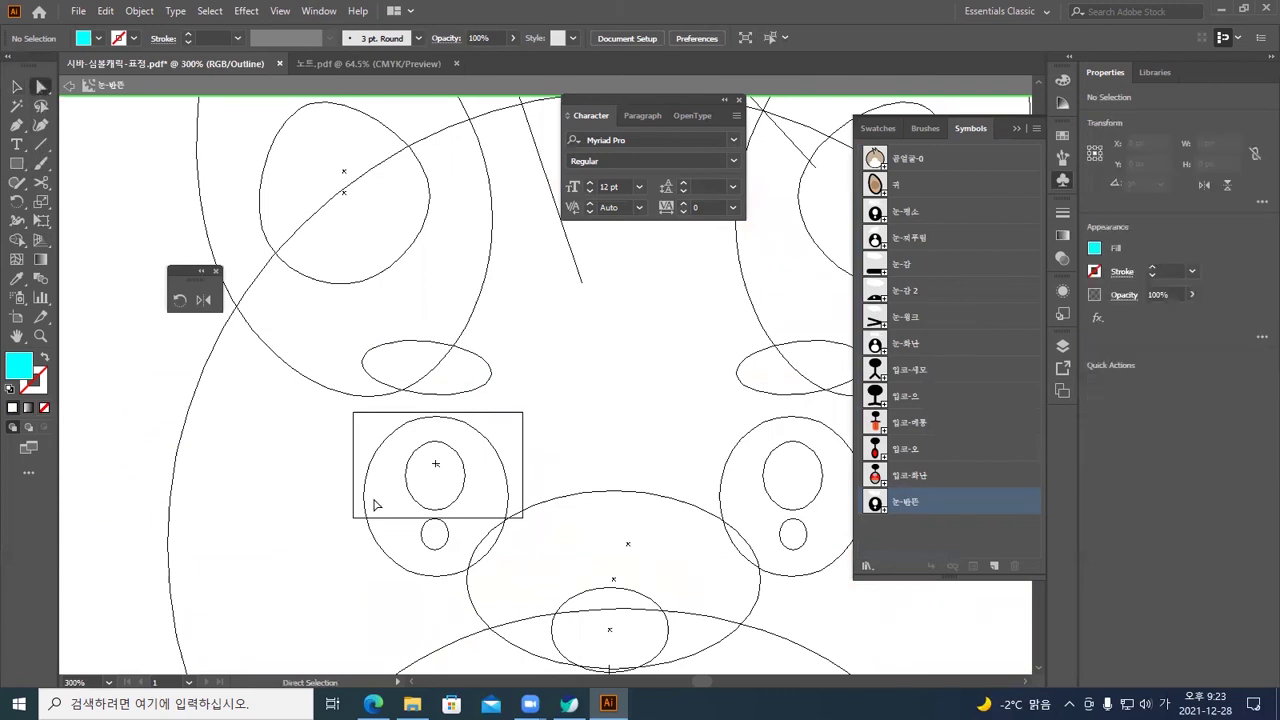
click(512, 408)
click(430, 411)
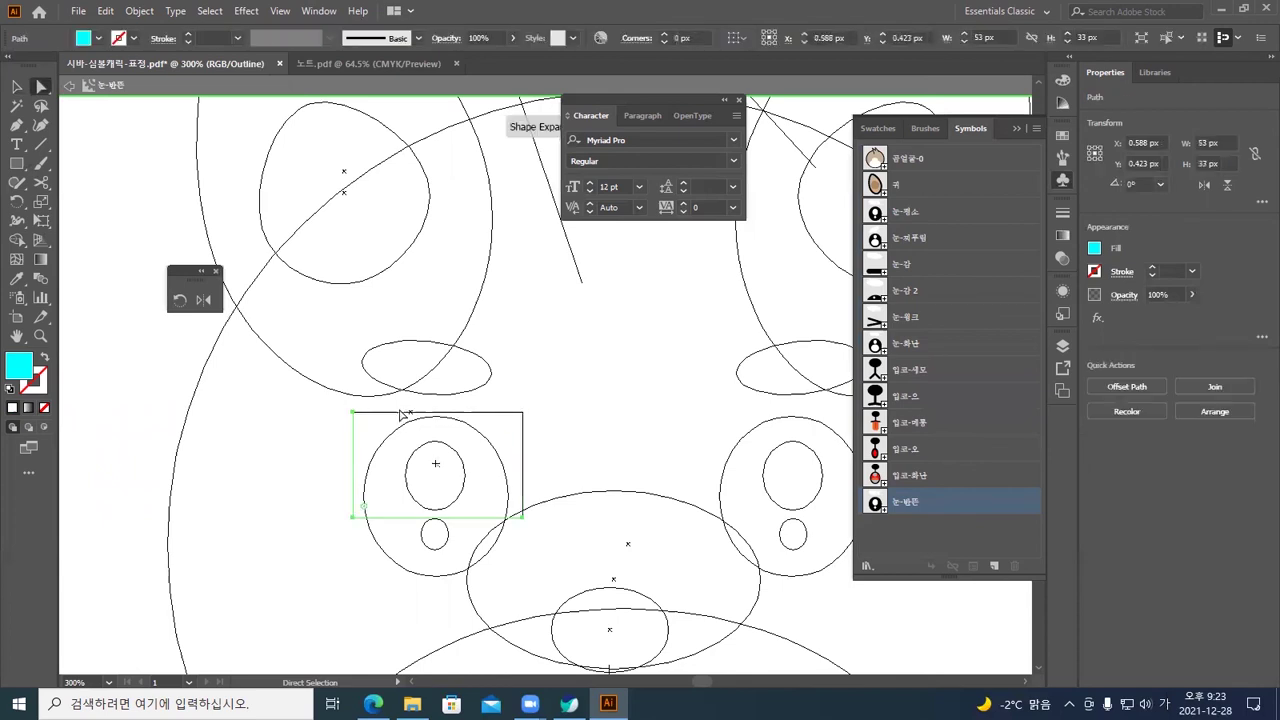
drag(343, 413, 363, 432)
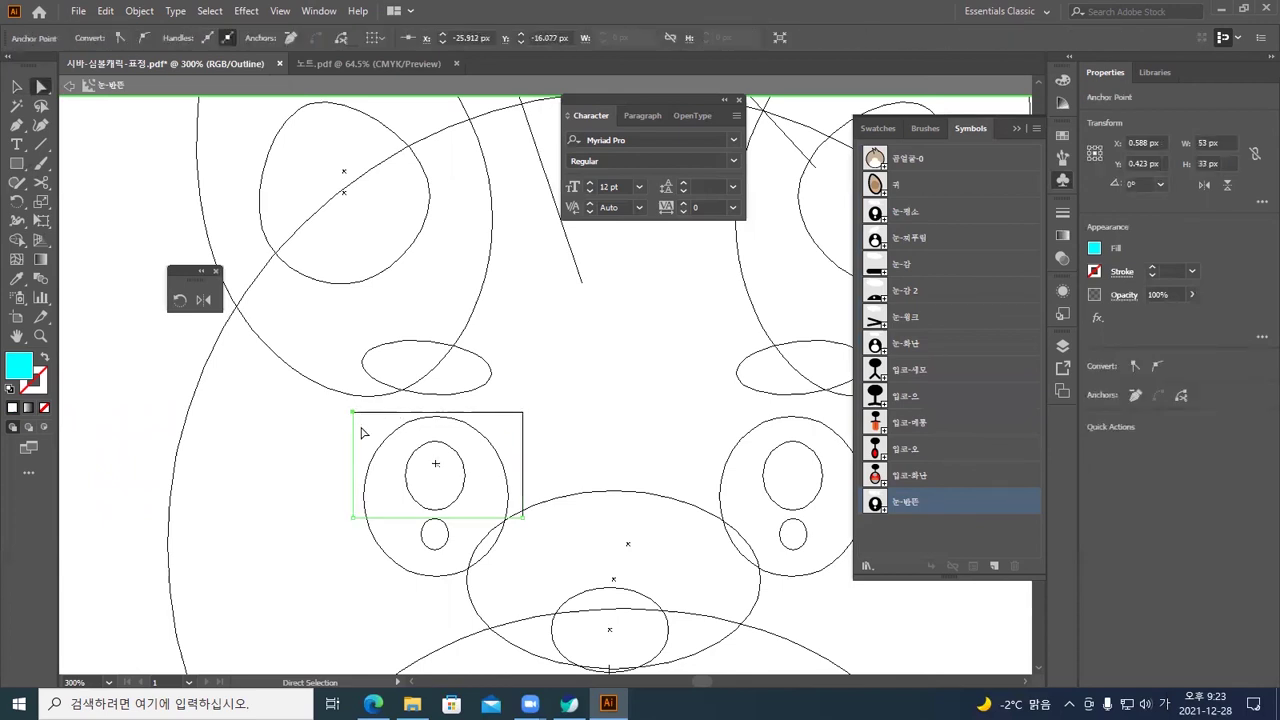
key(Delete)
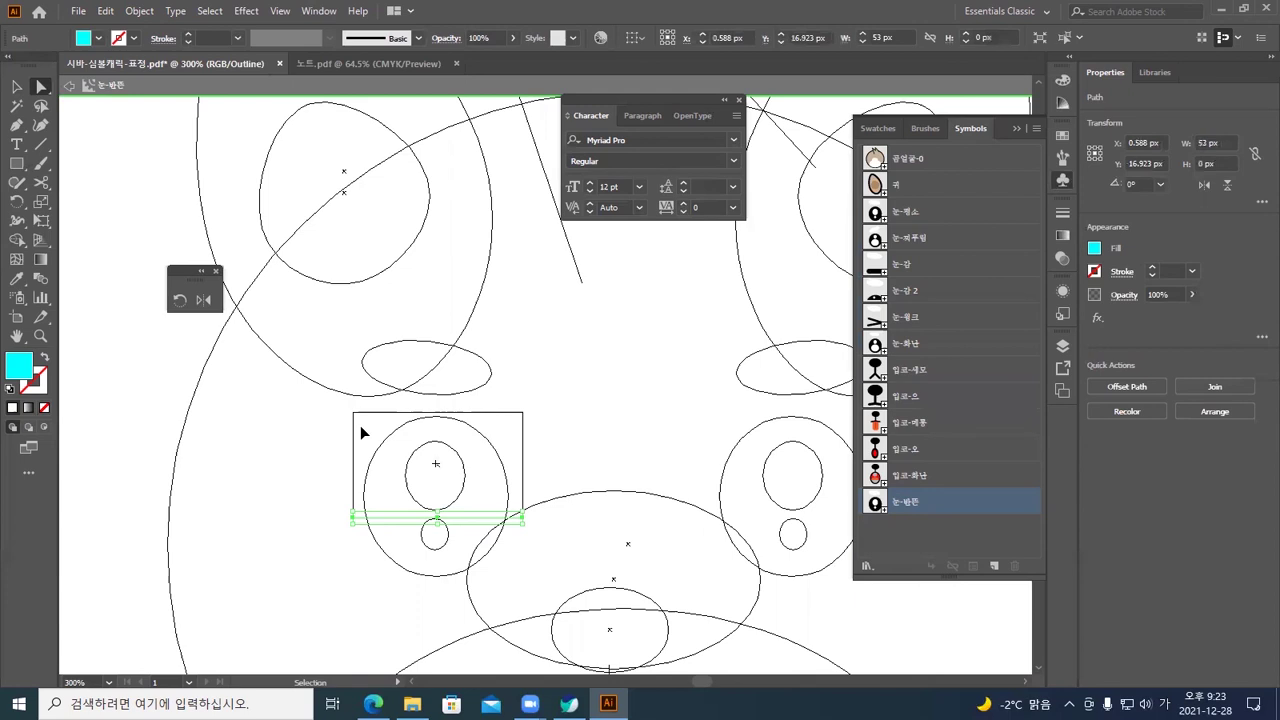
Return to the colour preview and give the remaining bottom line no fill and a black stroke
key(ctrl+y)
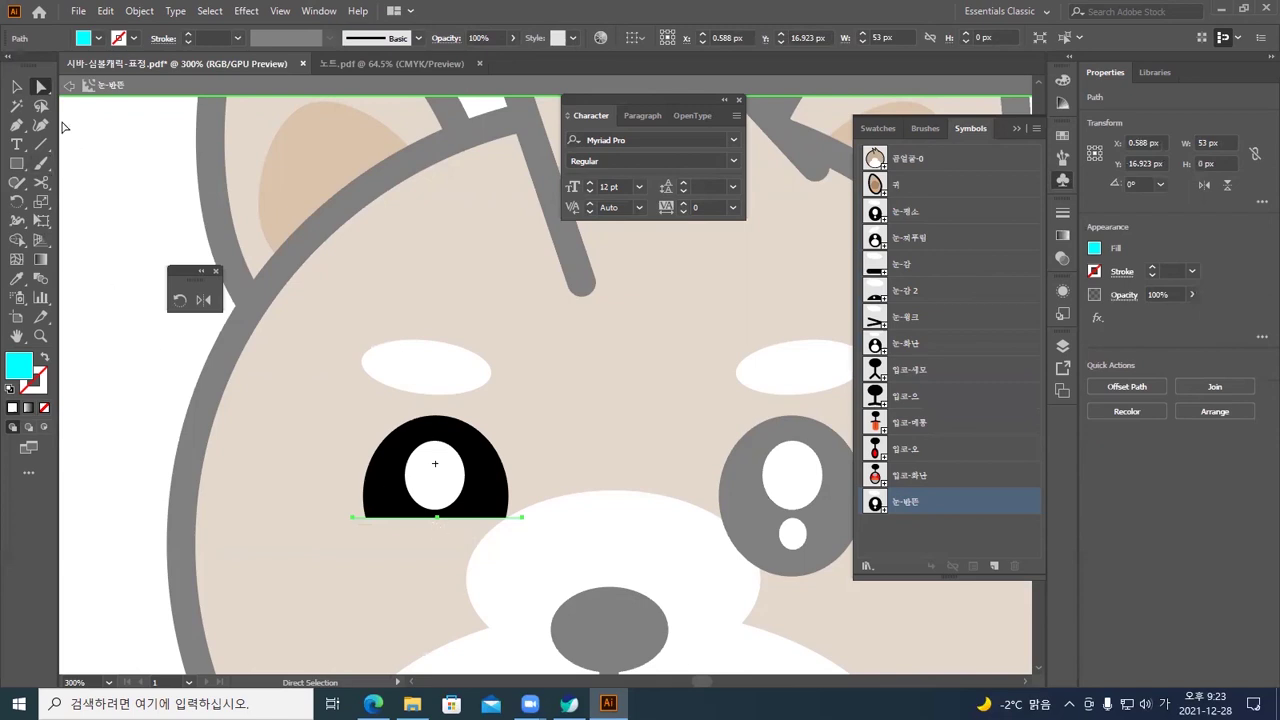
click(99, 38)
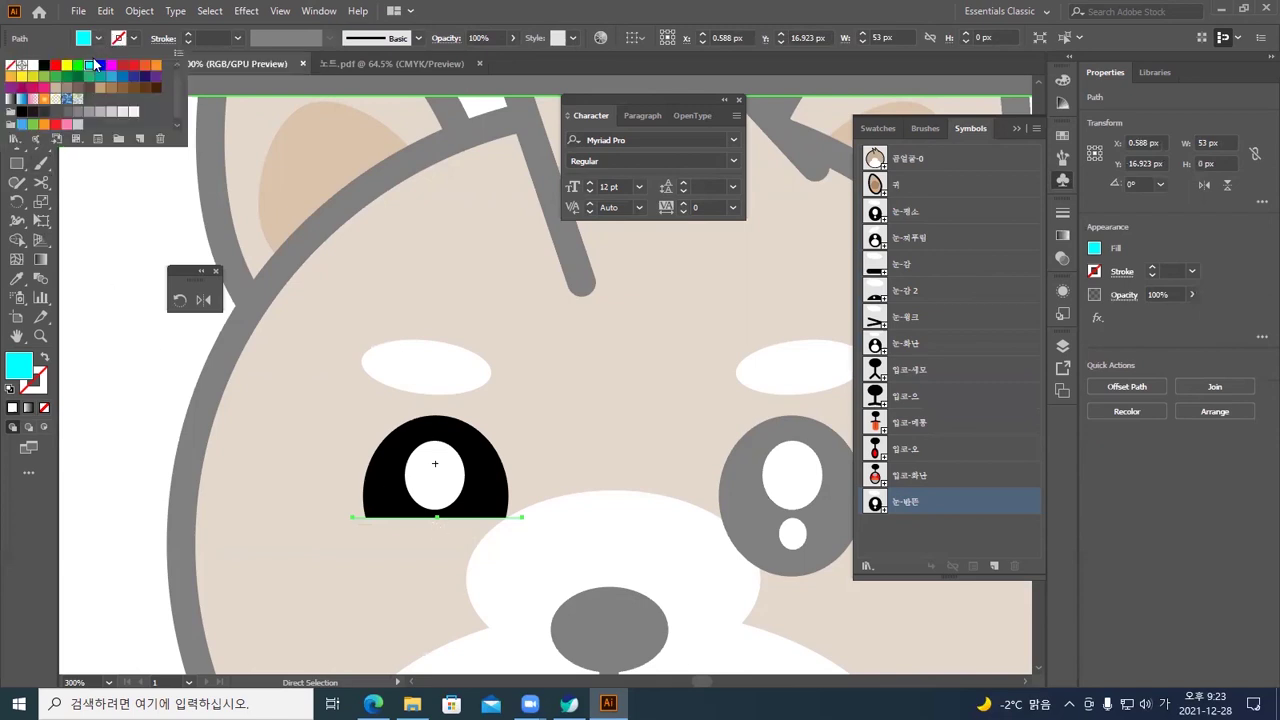
click(10, 65)
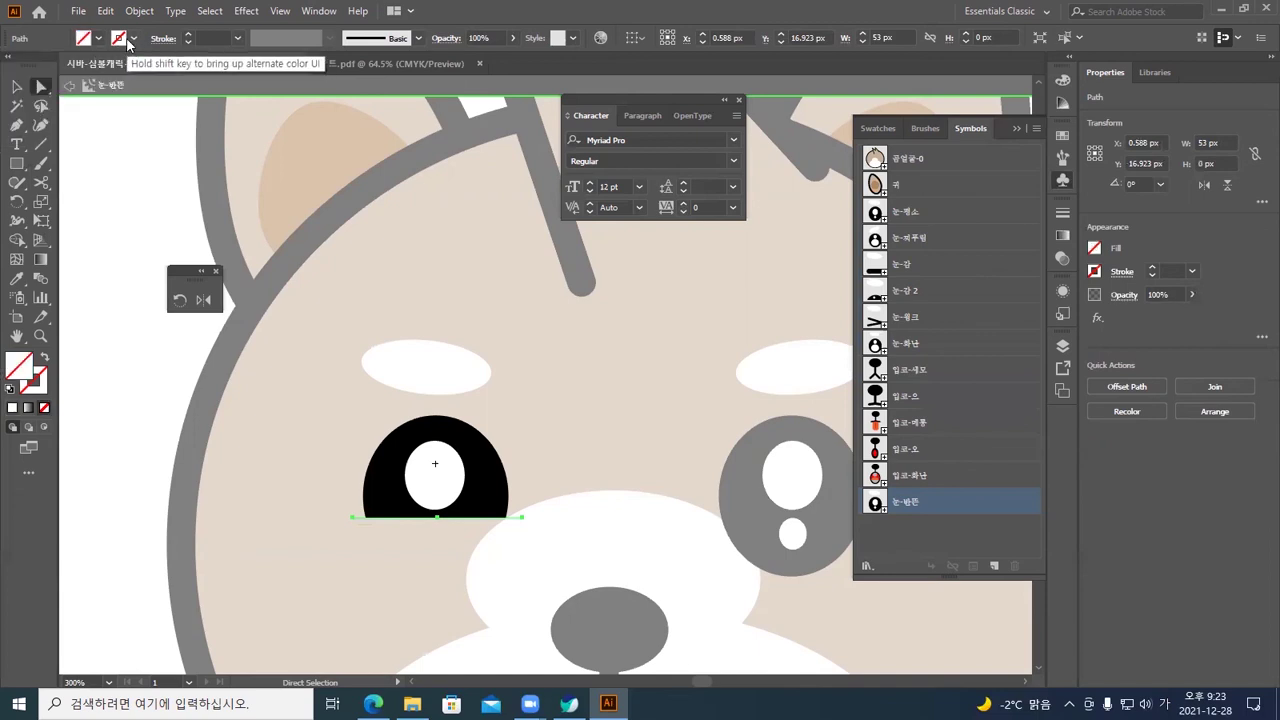
click(119, 39)
click(45, 66)
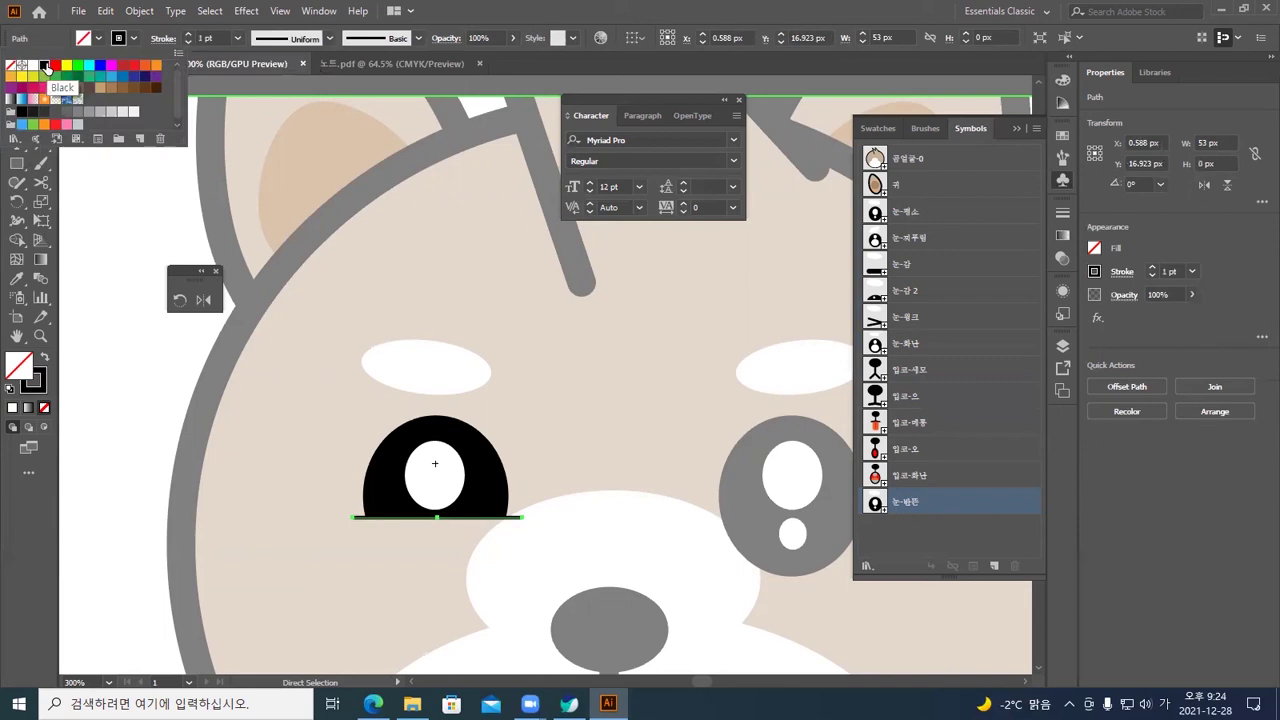
Set the stroke weight of the half-open eye's lower lid line to 3 pt
click(565, 393)
key(ctrl+plus)
key(ctrl+plus)
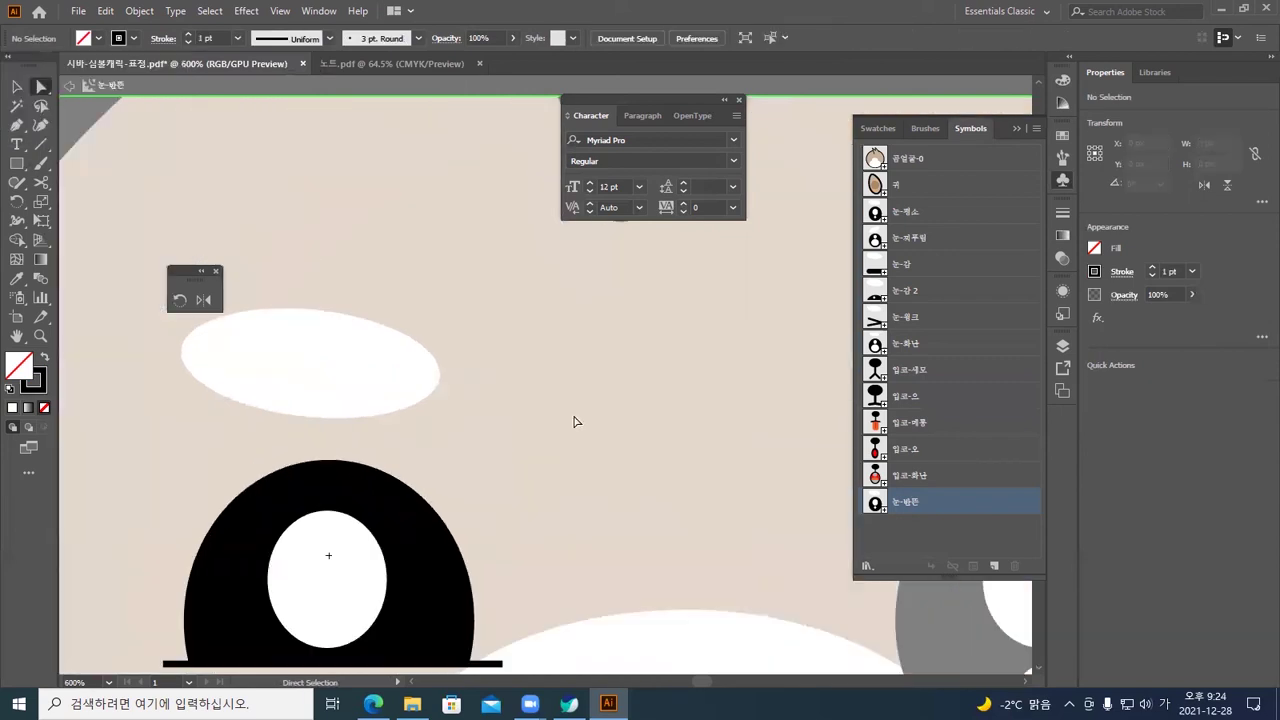
drag(600, 434, 676, 382)
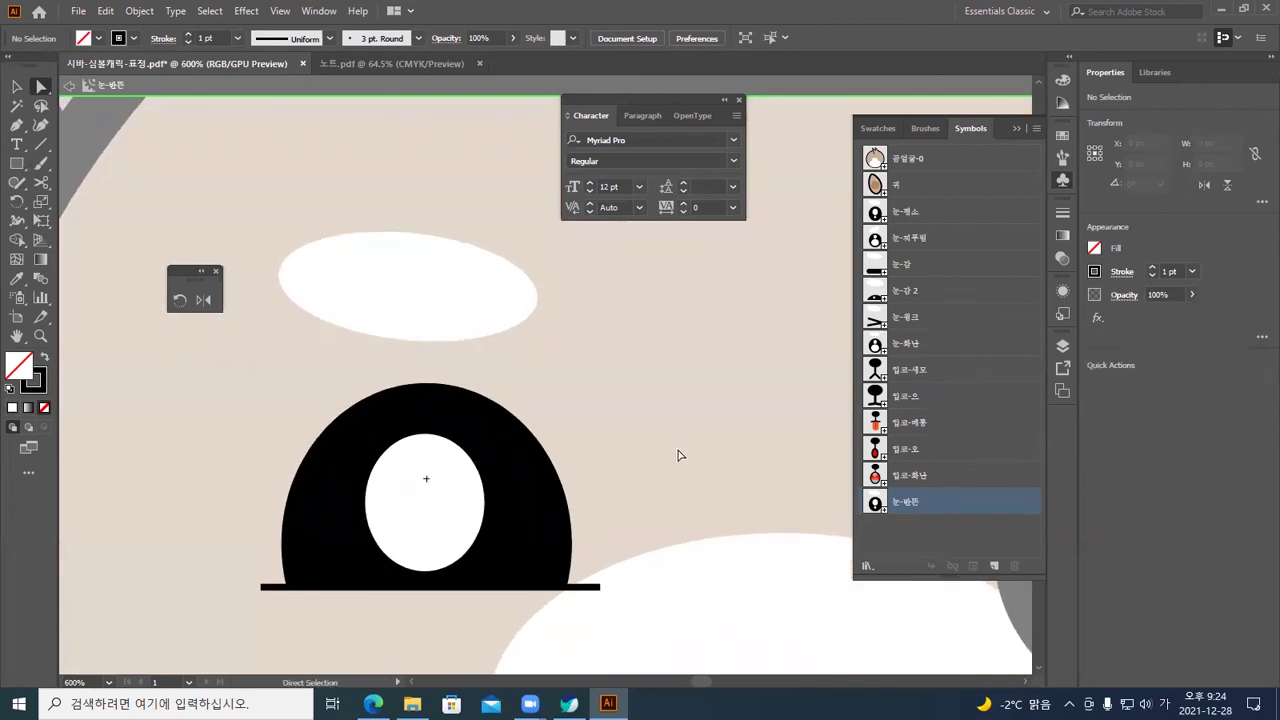
click(592, 588)
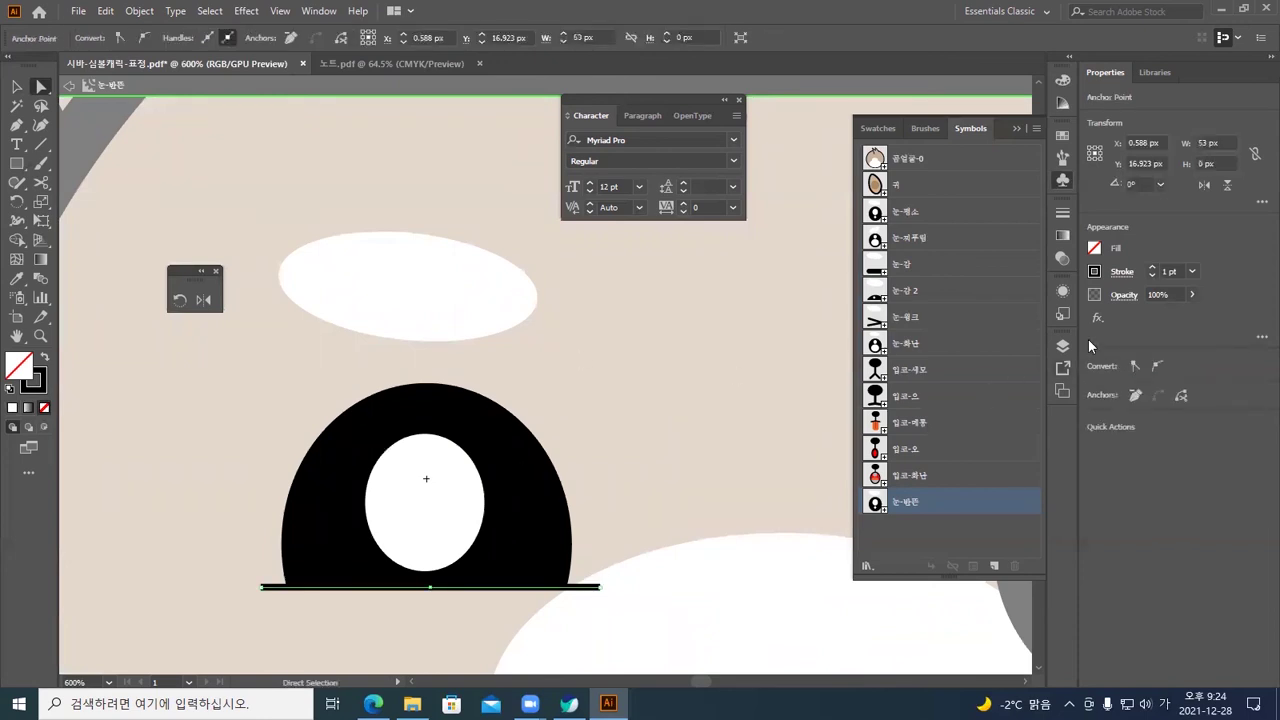
click(1064, 212)
click(921, 227)
click(921, 227)
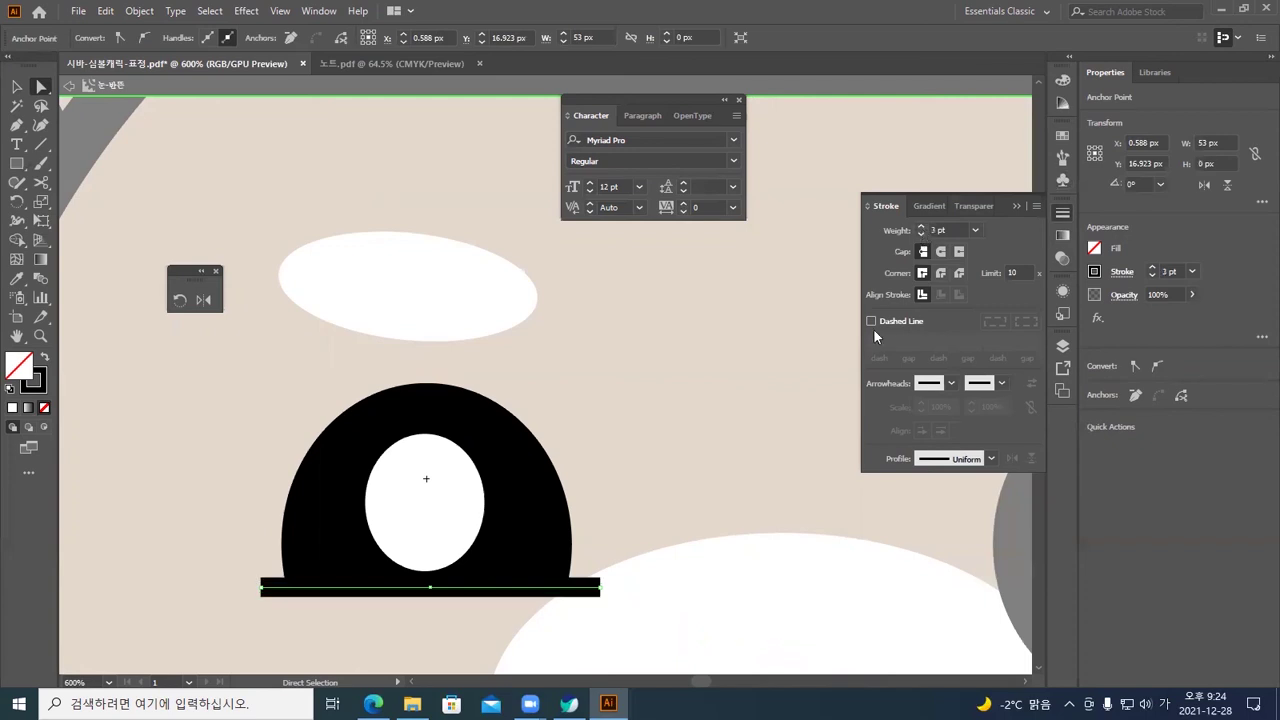
Shorten the lid line to 51 px by moving its right end point 2 px inward
click(599, 588)
key(Left)
key(Left)
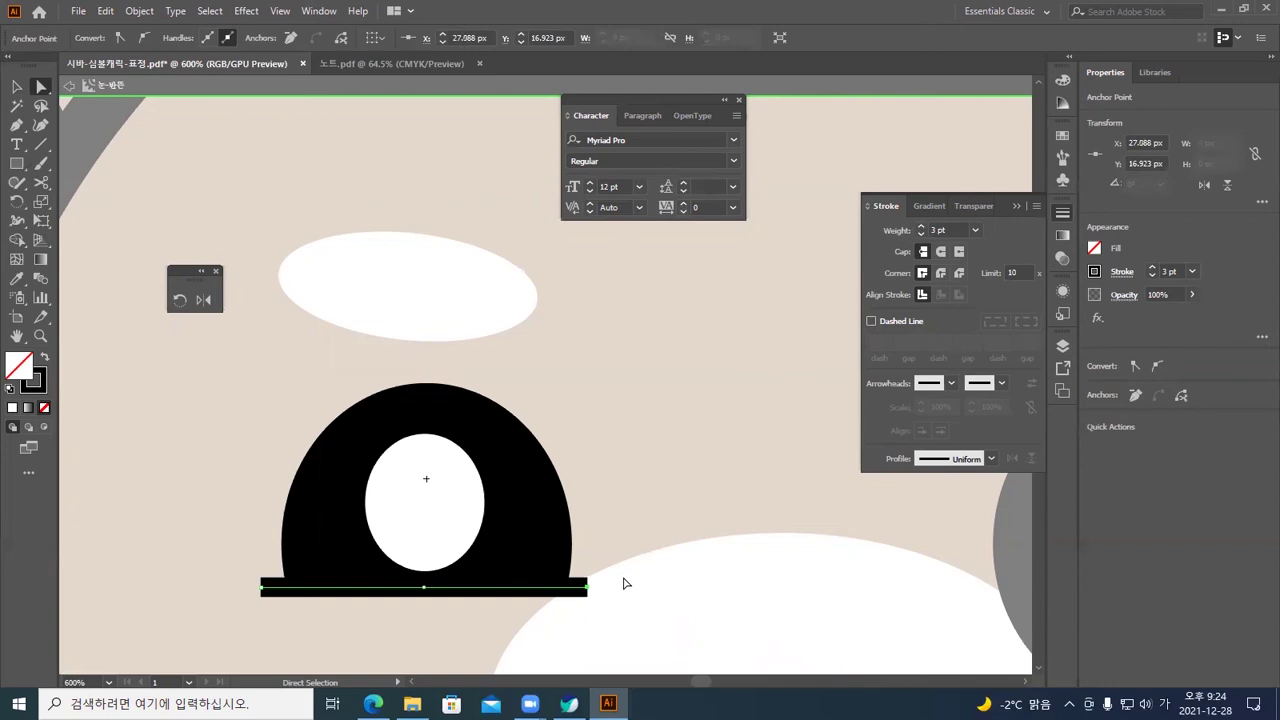
click(658, 546)
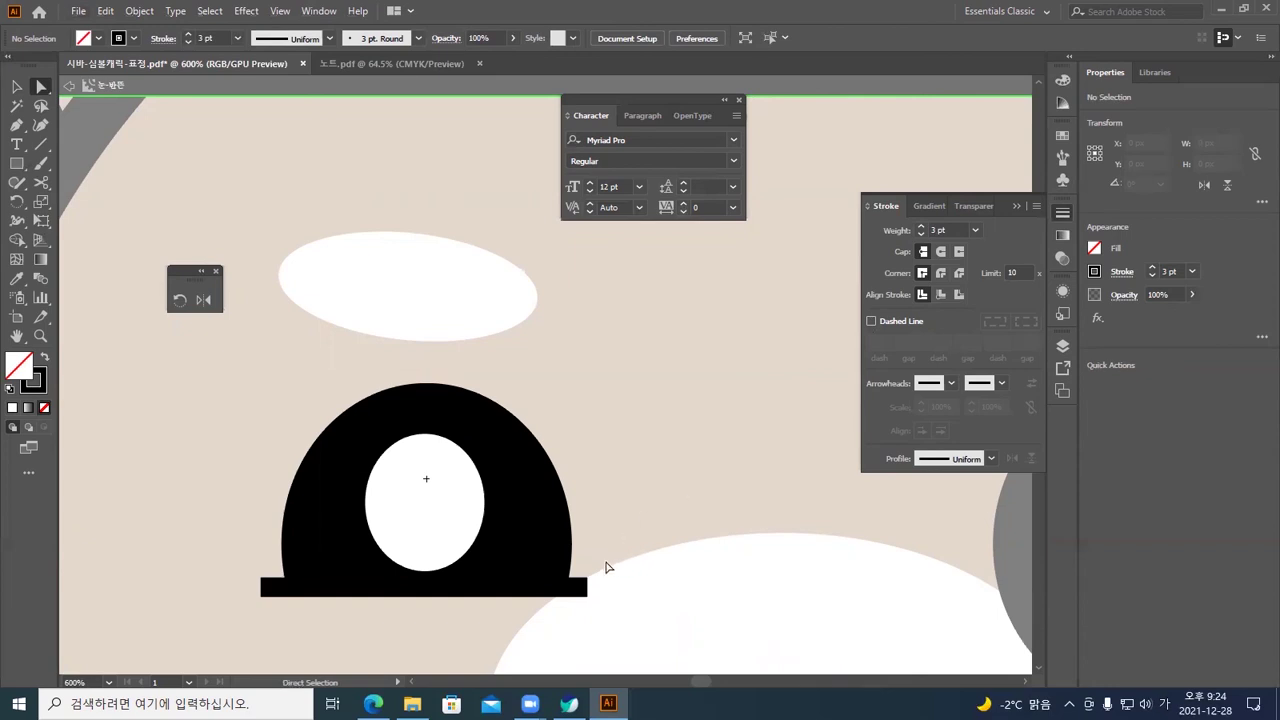
Give the lid line round caps and leave symbol editing to view the whole dog face
click(585, 588)
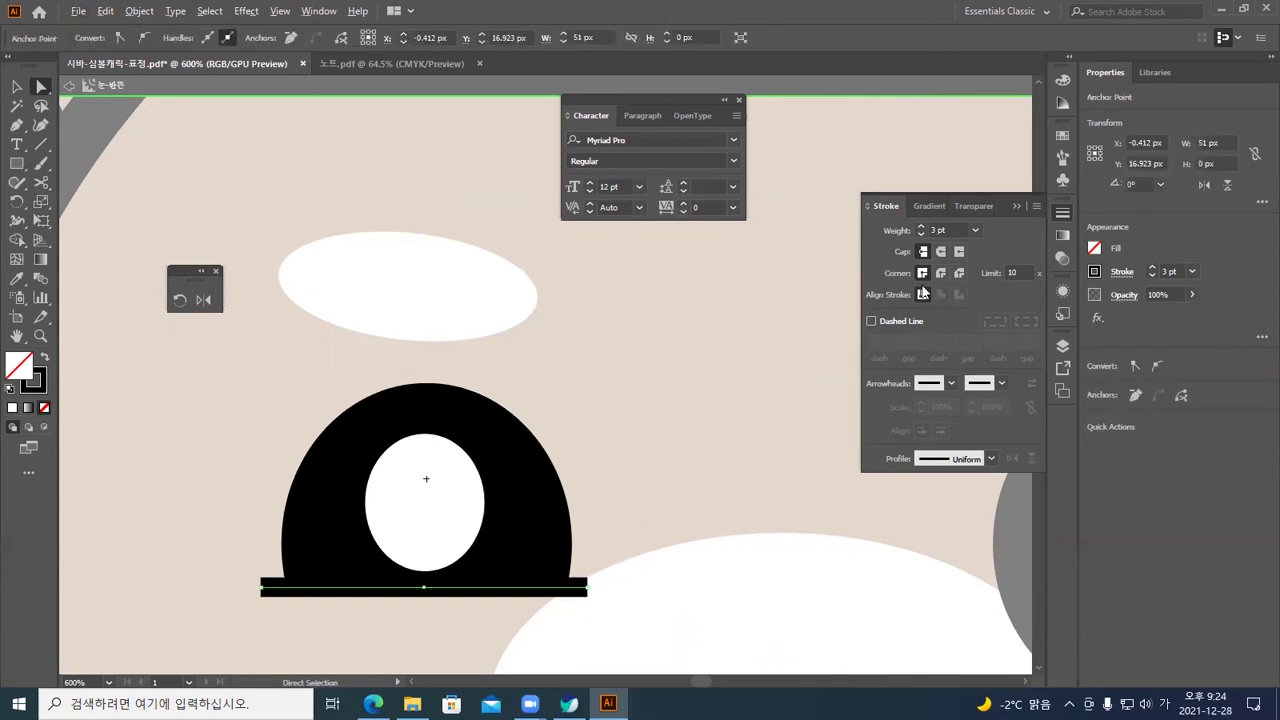
click(941, 252)
click(654, 443)
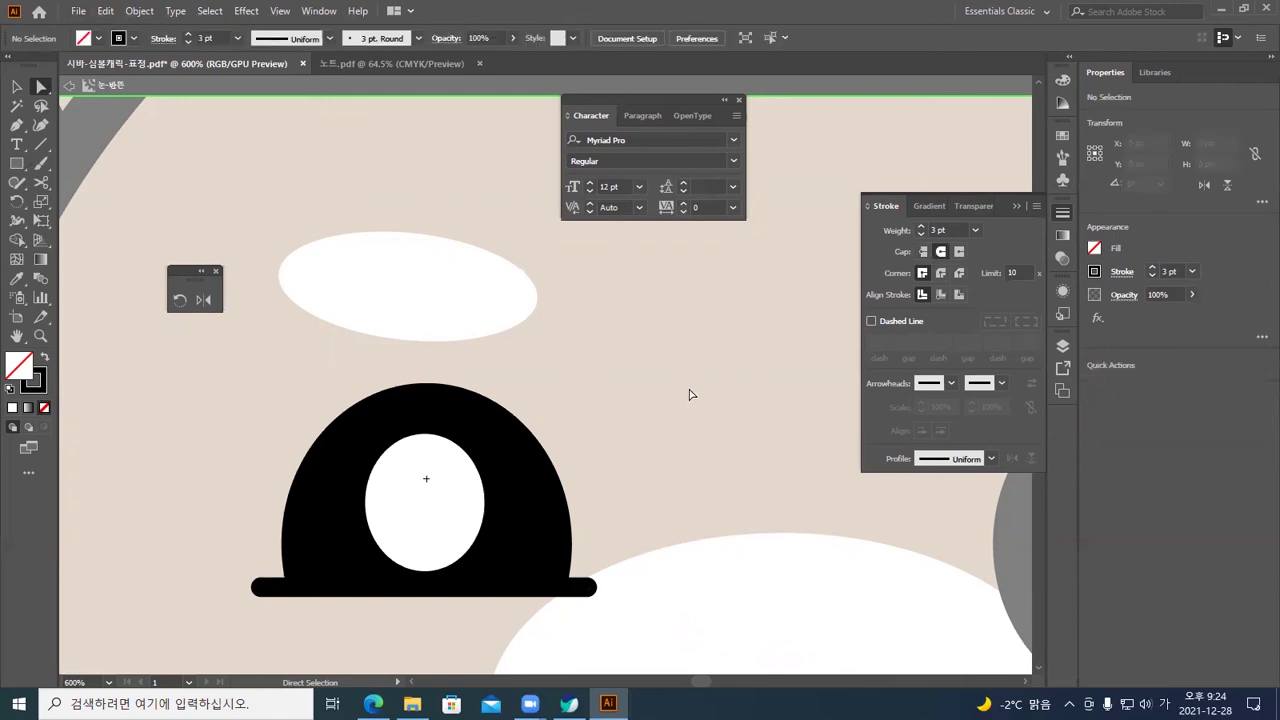
double_click(707, 337)
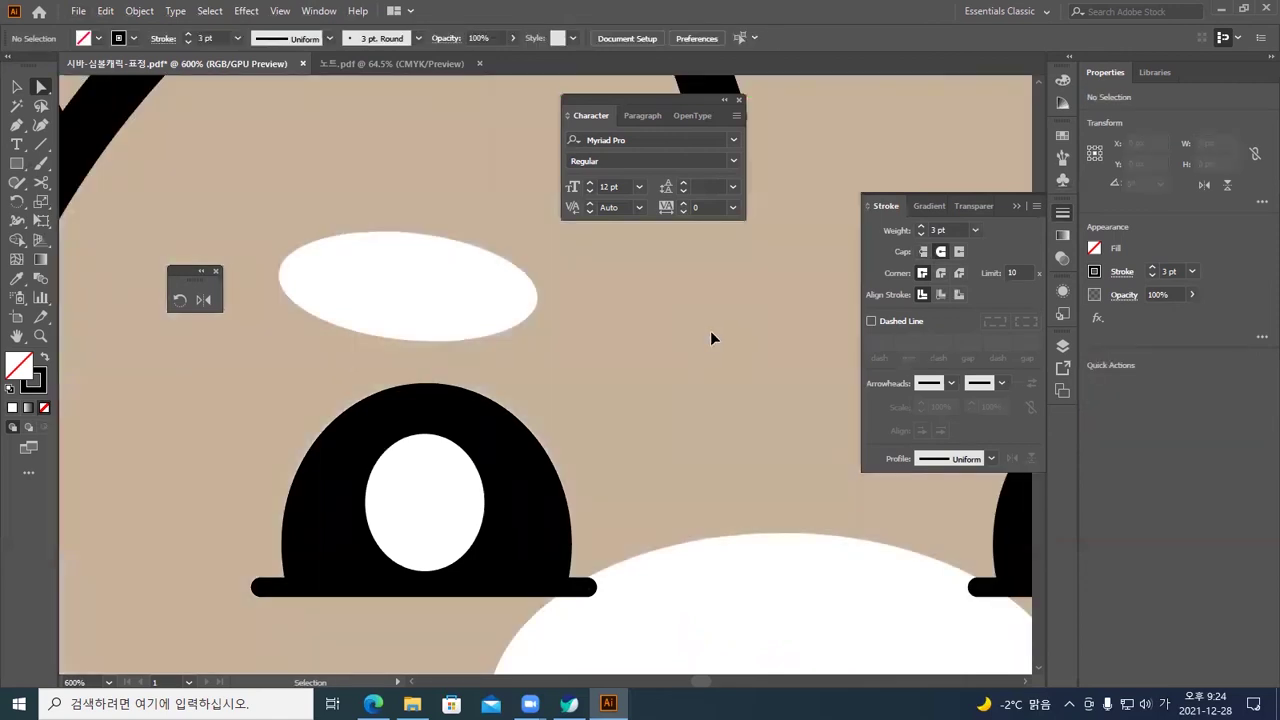
key(ctrl+minus)
key(ctrl+minus)
key(ctrl+minus)
key(ctrl+minus)
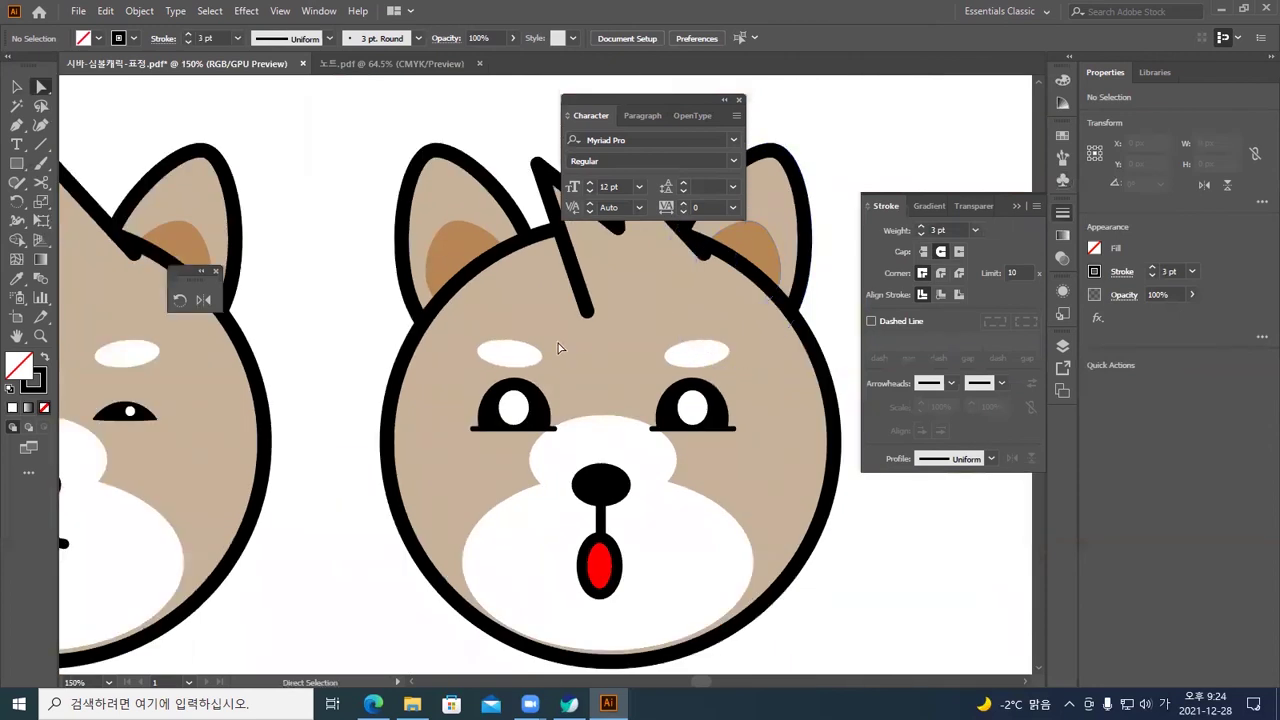
Reopen the 눈-반뜬 symbol for editing from the left eye of the open-mouthed dog
click(17, 88)
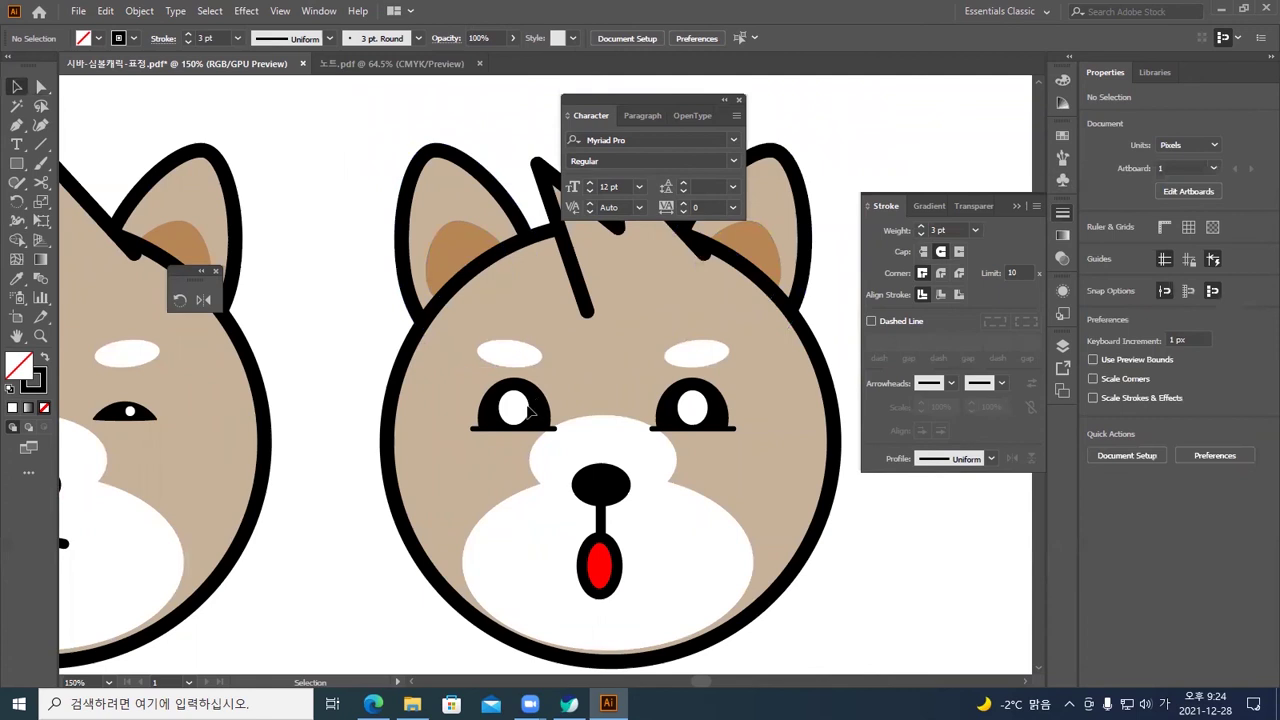
double_click(509, 358)
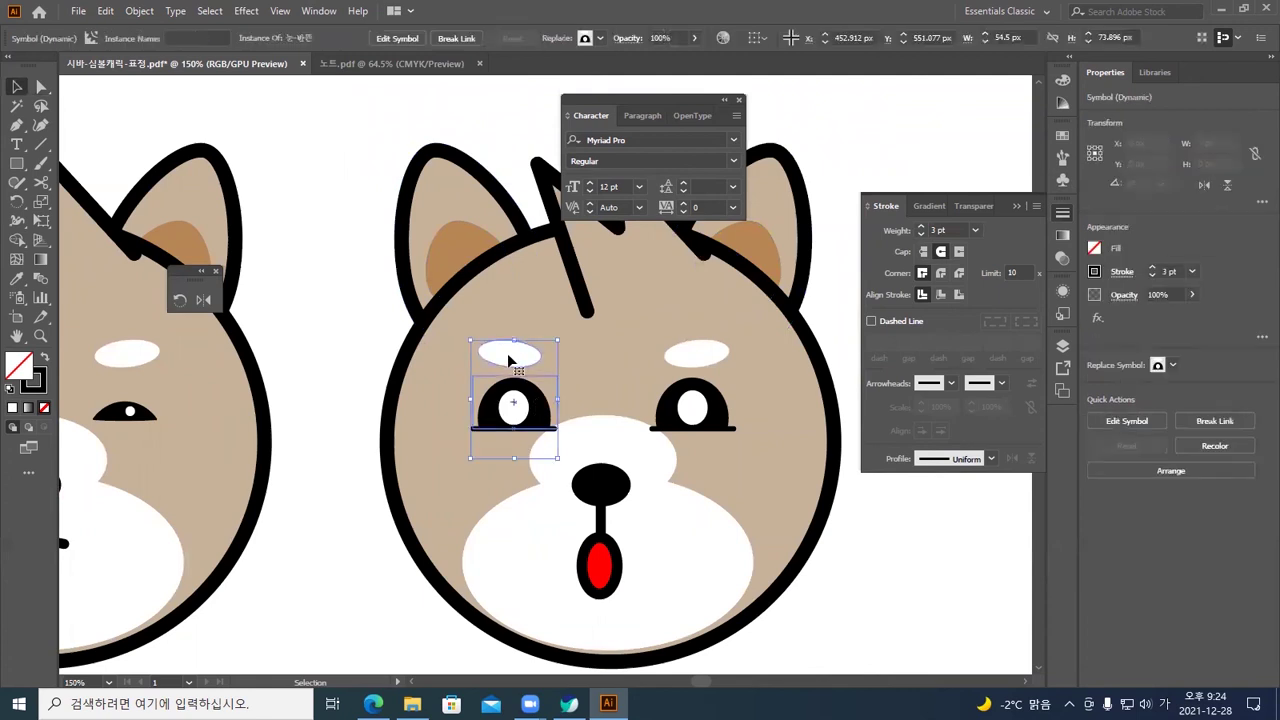
key(ctrl+plus)
key(ctrl+plus)
key(ctrl+plus)
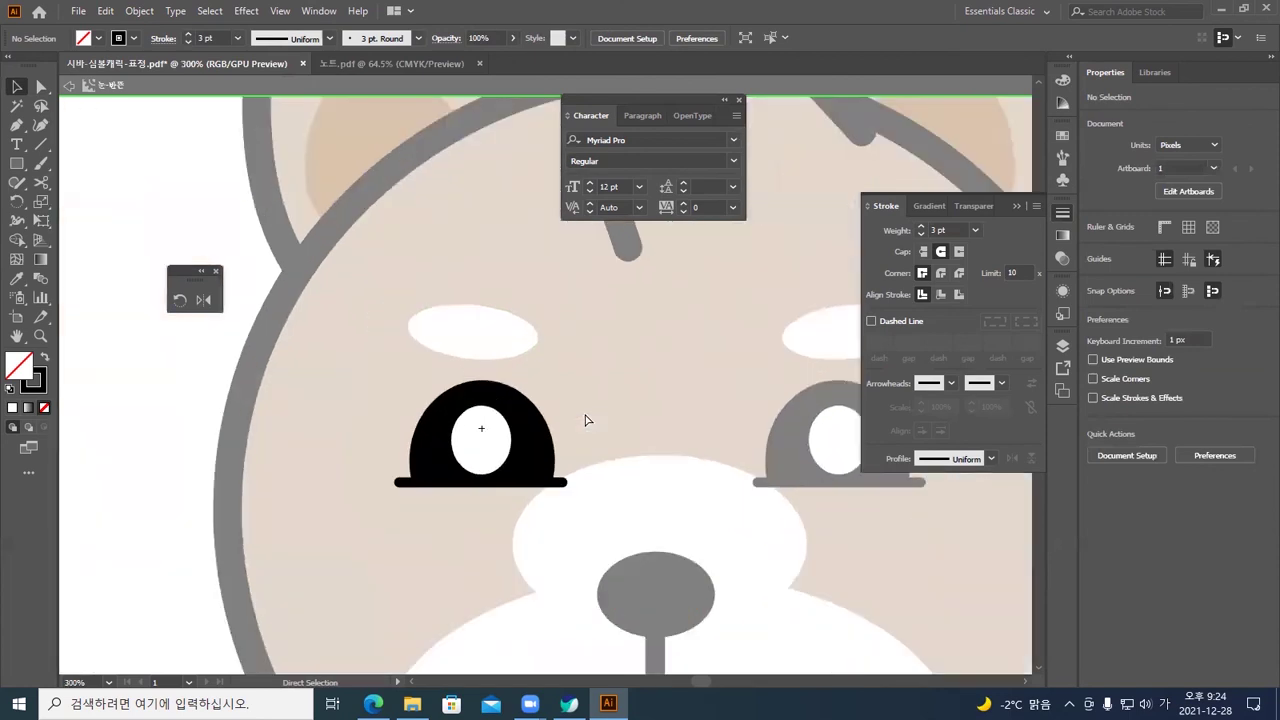
drag(628, 425, 660, 356)
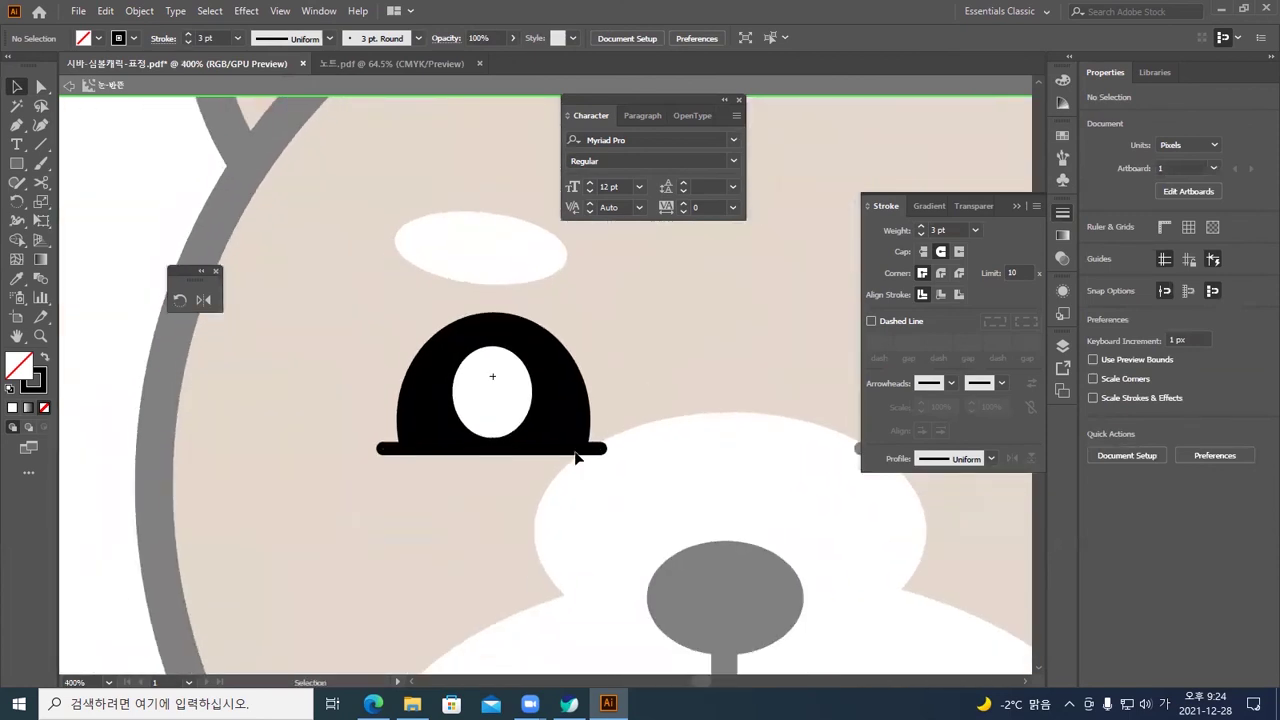
Raise the lid line 4 px to Y 12.923 px so it crosses the lower part of the white highlight
click(578, 452)
key(Up)
key(Up)
key(Up)
key(Up)
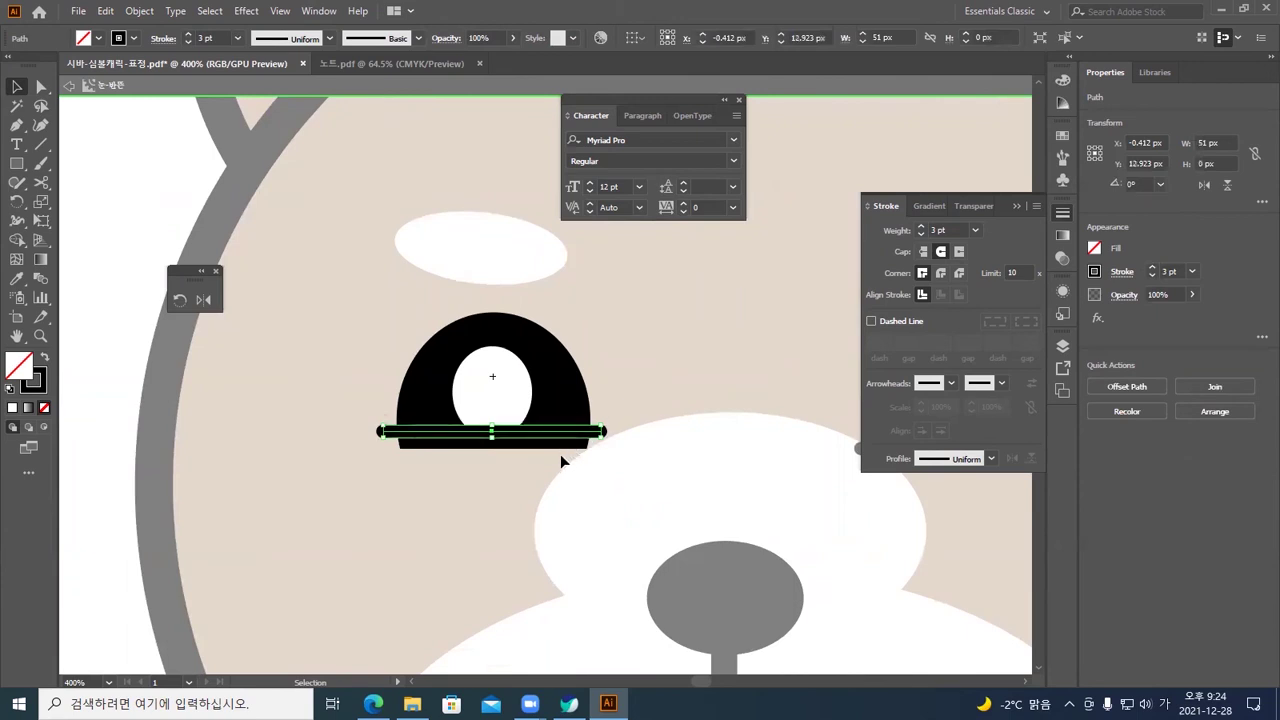
key(a)
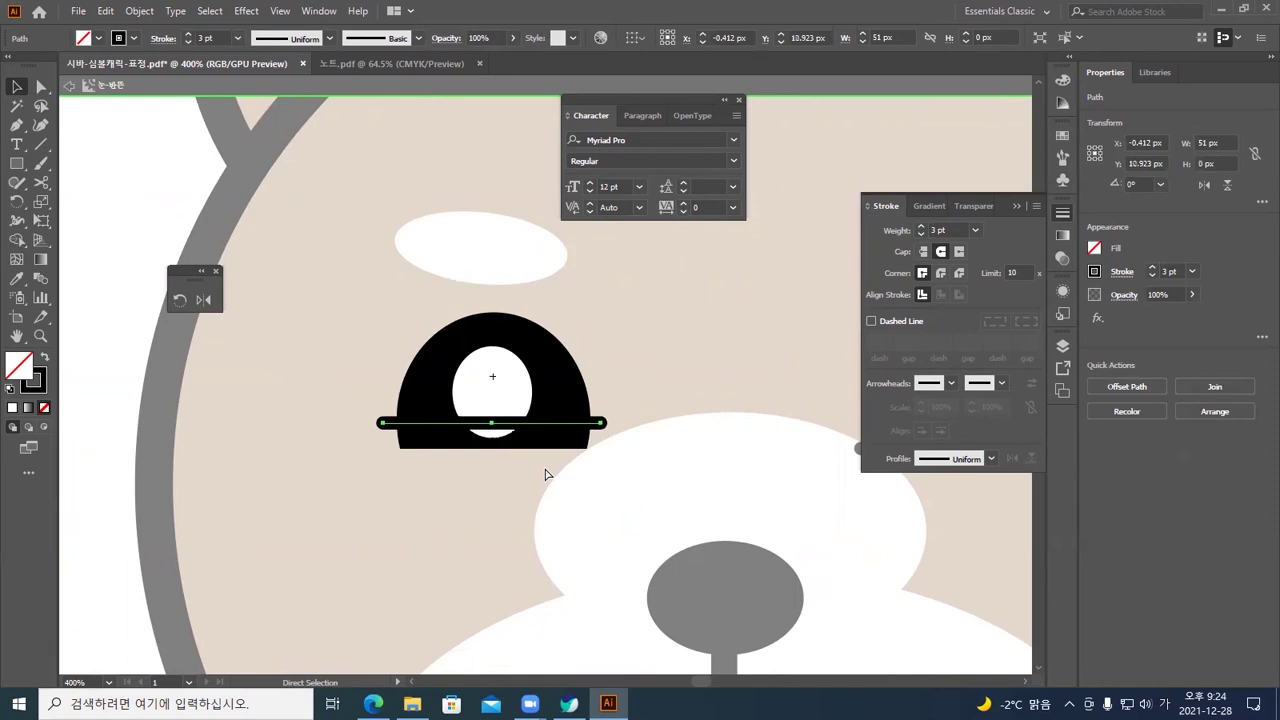
key(v)
key(Down)
key(Down)
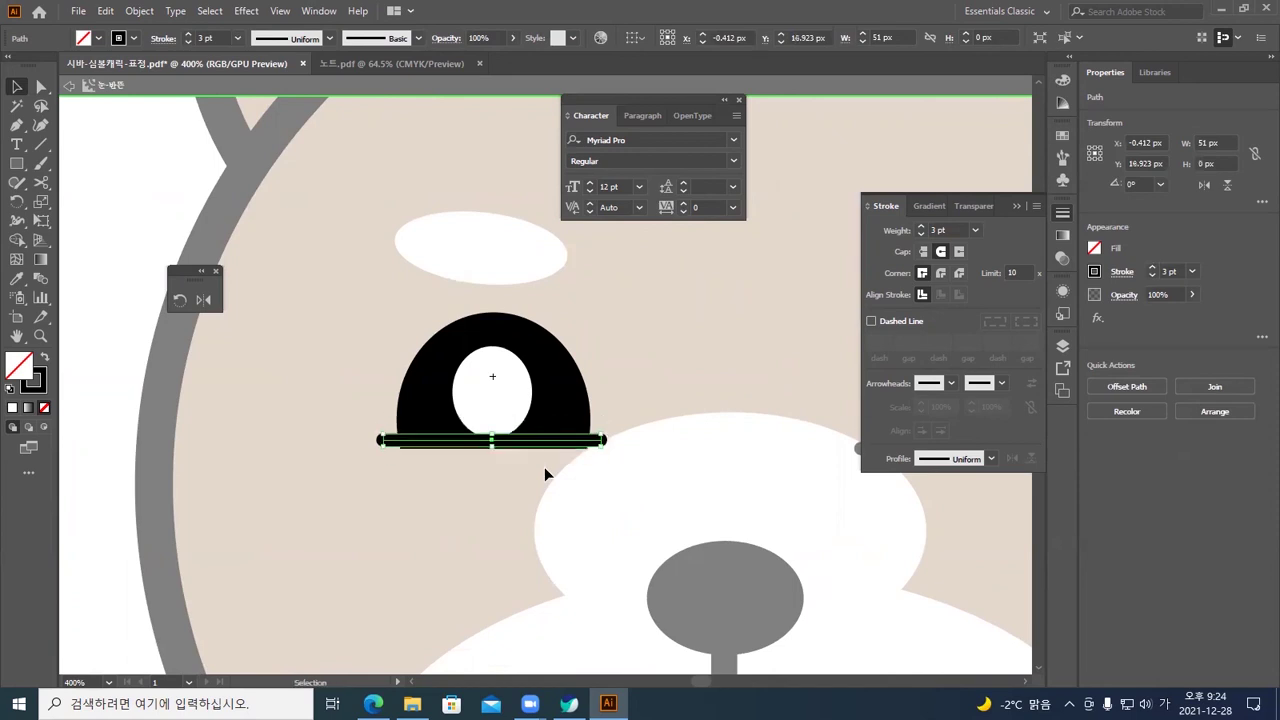
key(Up)
key(Up)
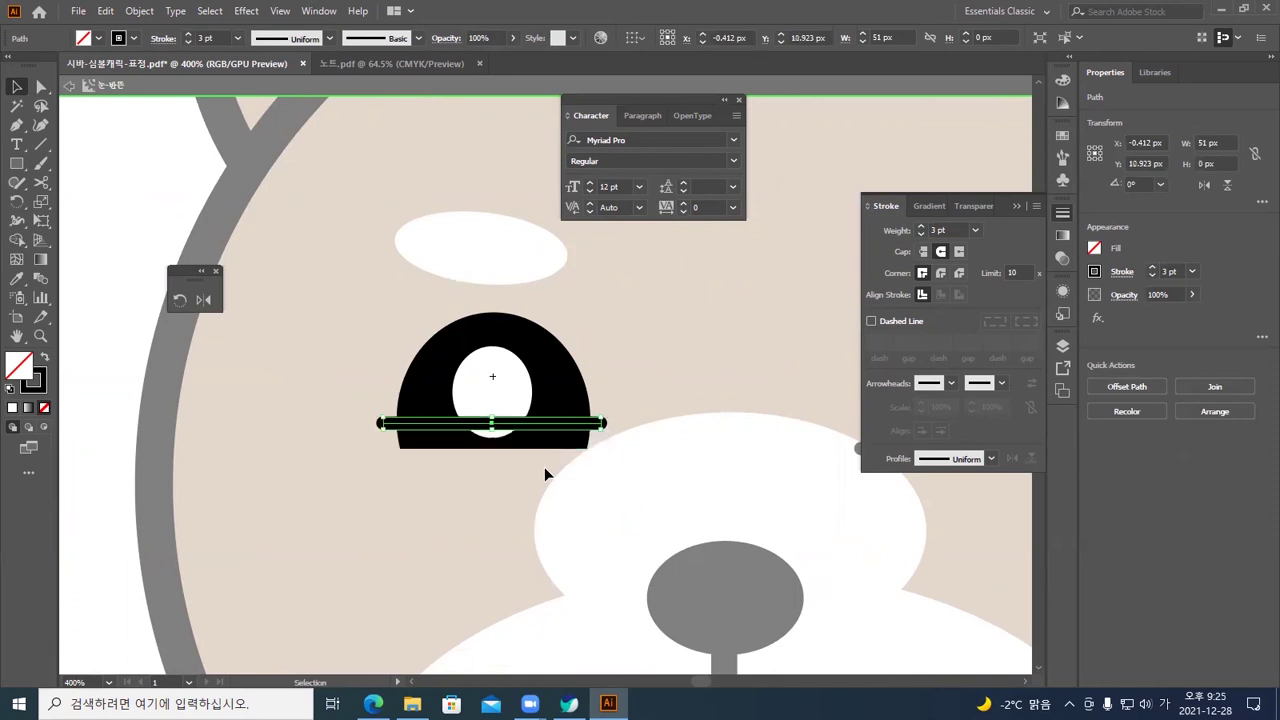
key(Down)
key(Down)
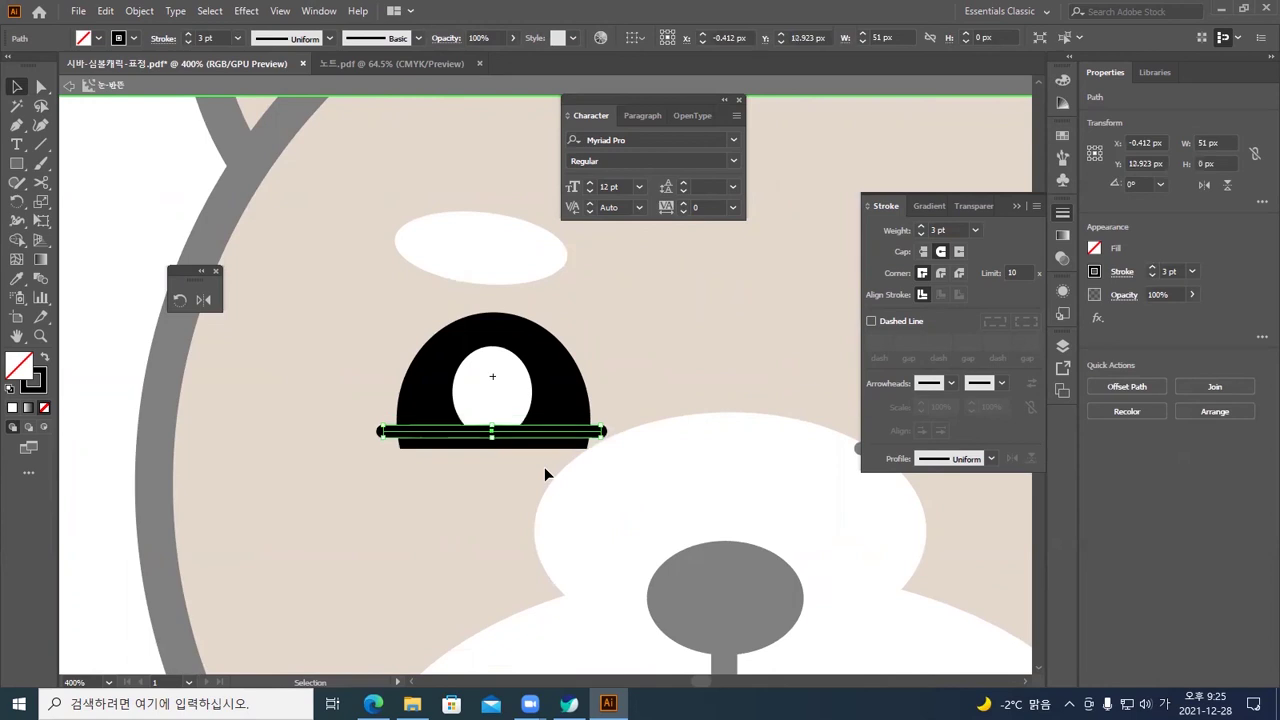
click(527, 474)
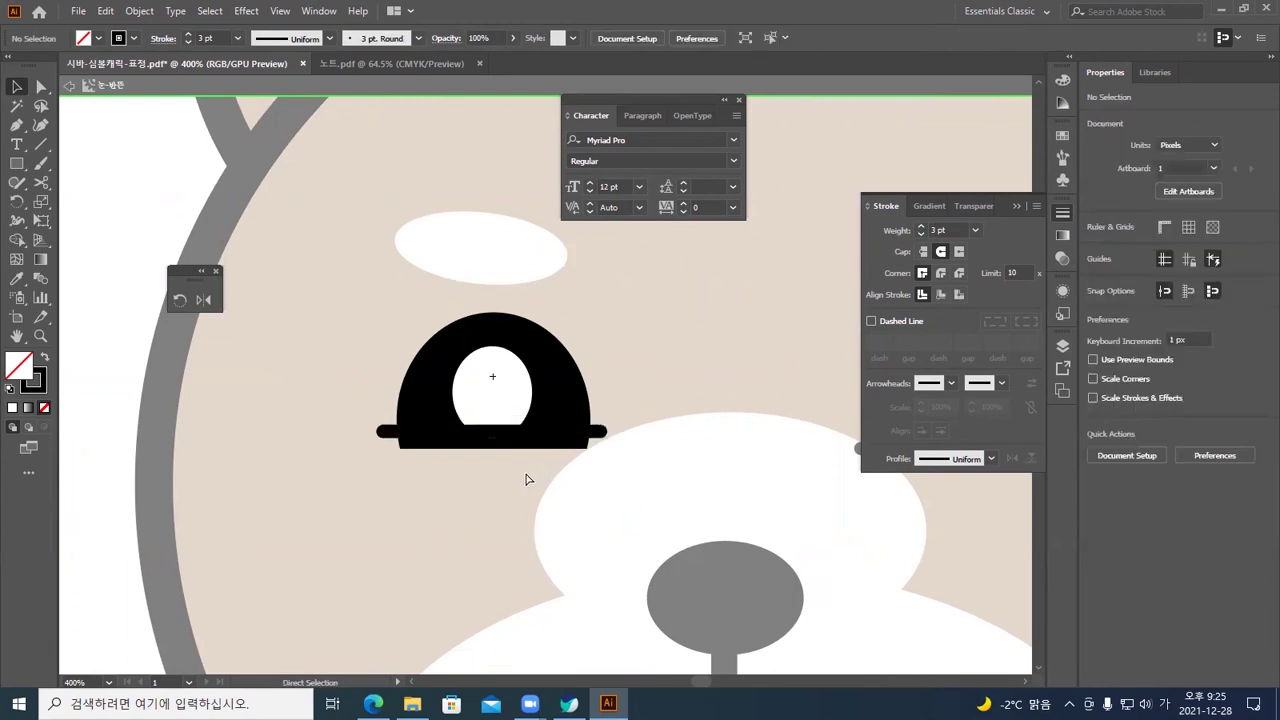
In outline view, raise the clipping rectangle's bottom edge onto the lid line, making the mask 29 px high
key(ctrl+plus)
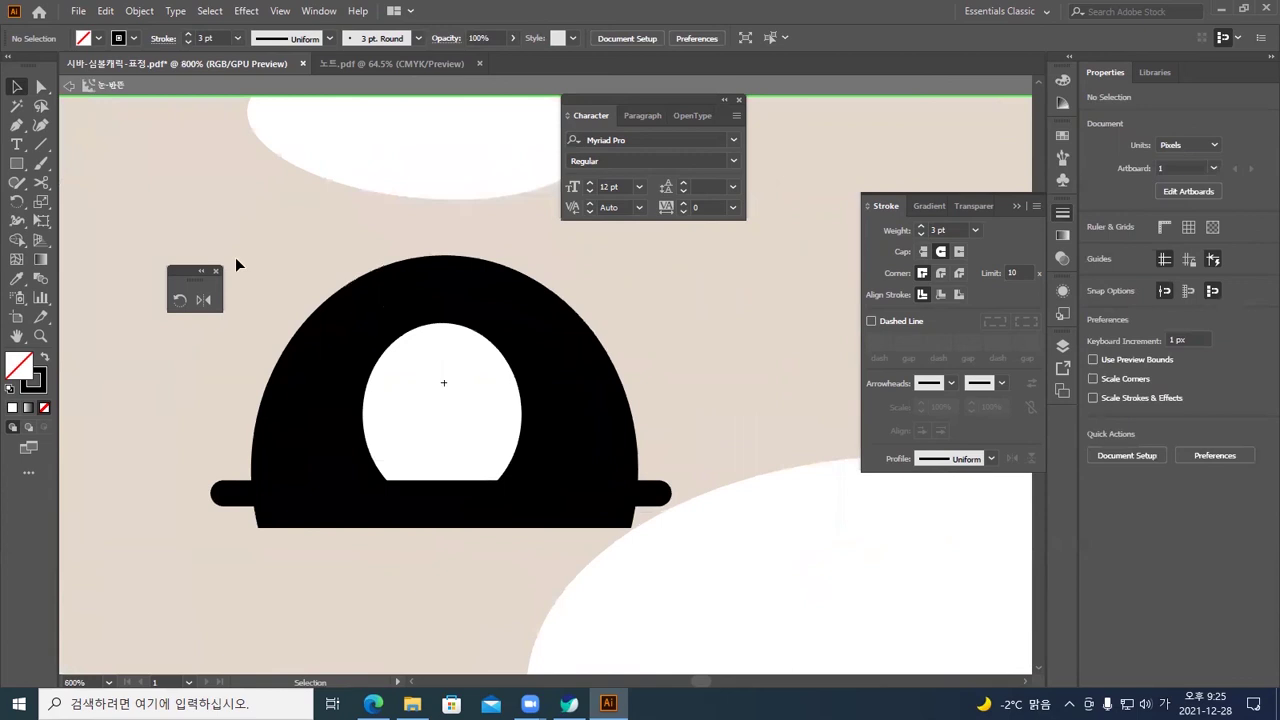
key(a)
key(v)
click(383, 274)
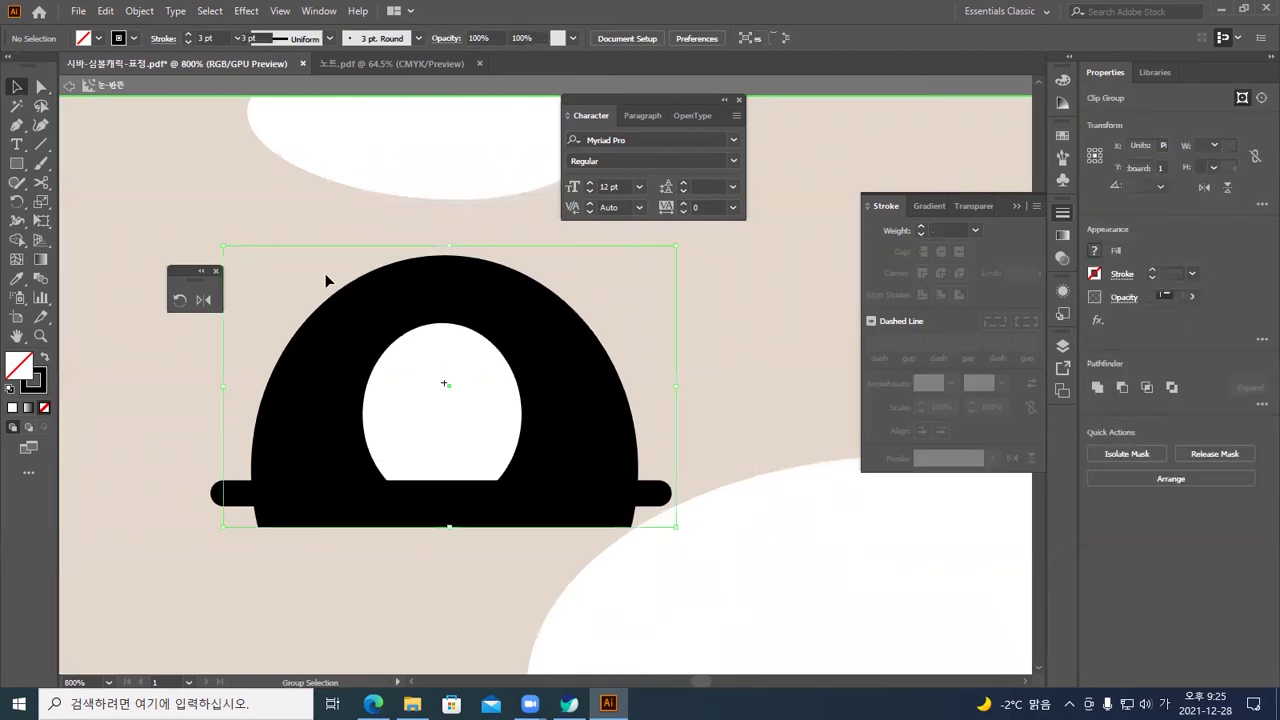
click(301, 220)
key(a)
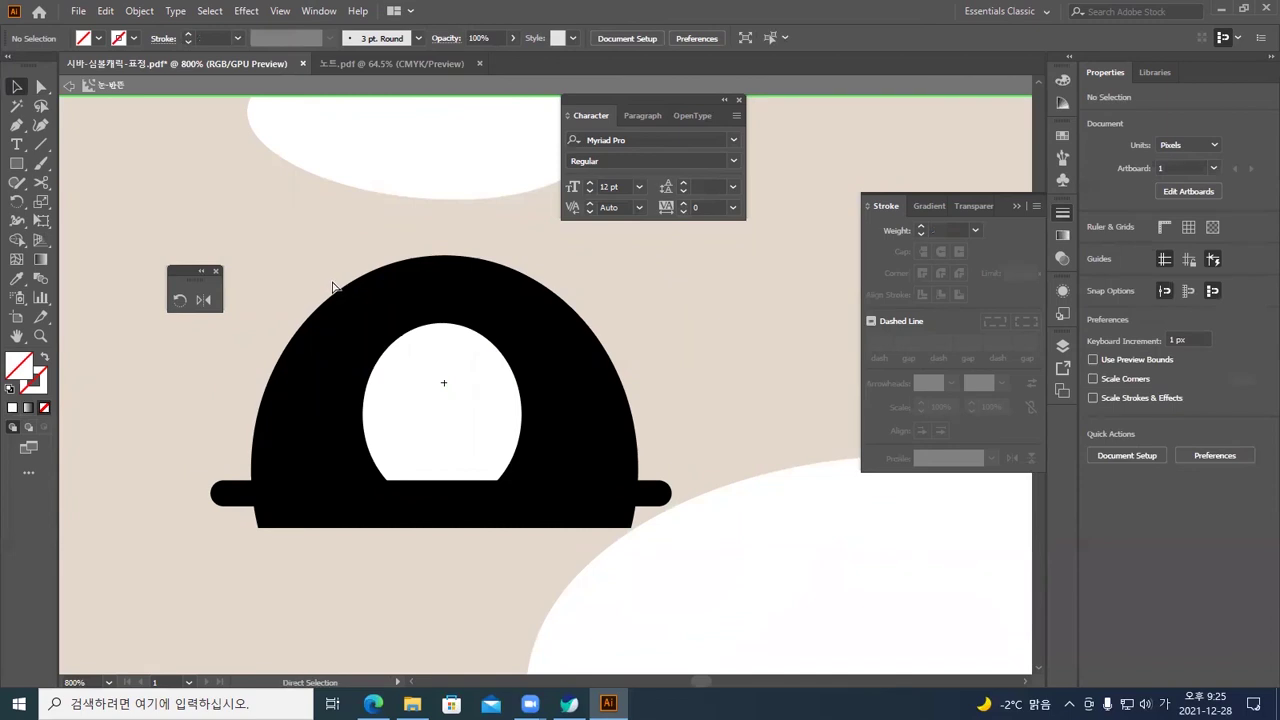
key(ctrl+y)
key(v)
click(40, 88)
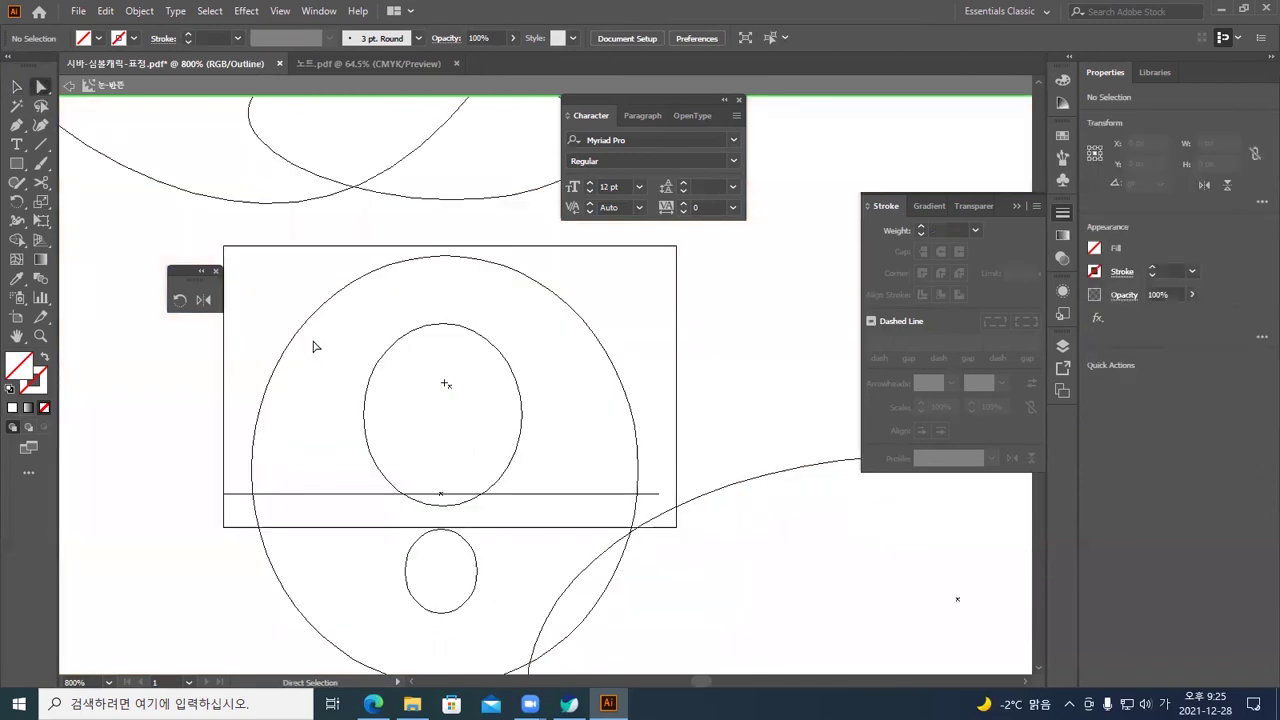
click(490, 527)
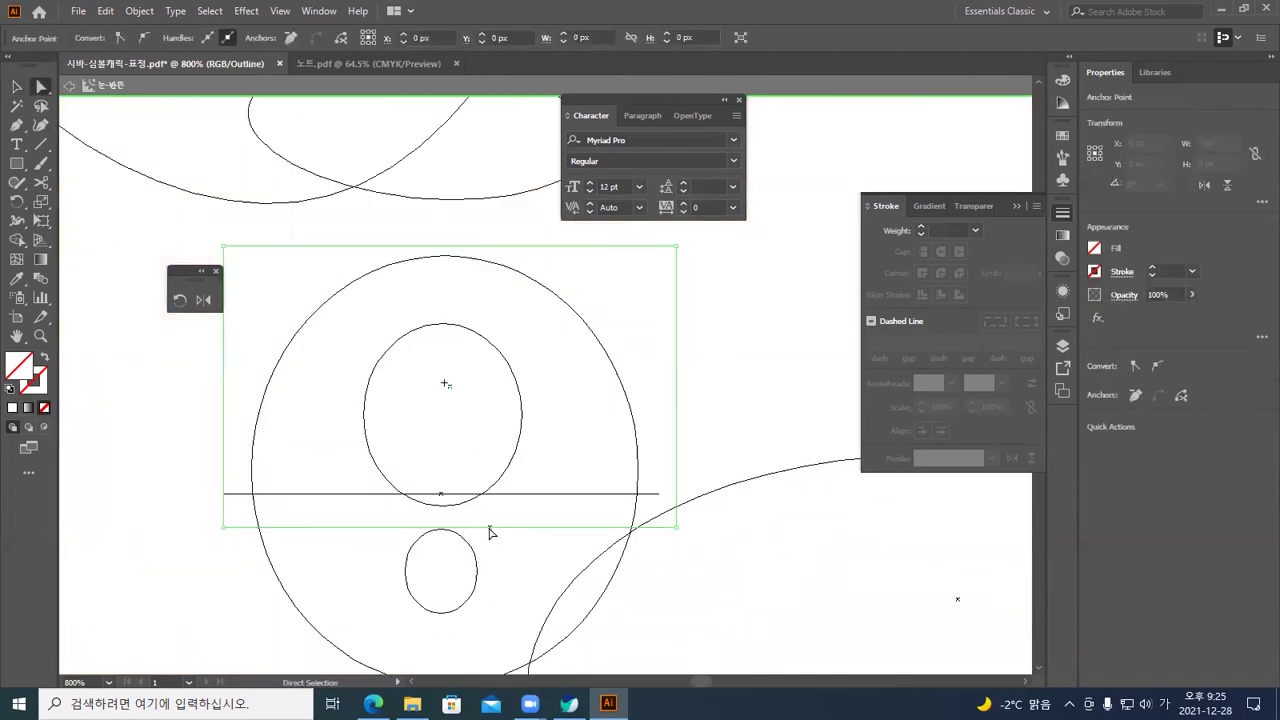
key(Up)
key(Up)
key(Up)
key(Up)
key(Up)
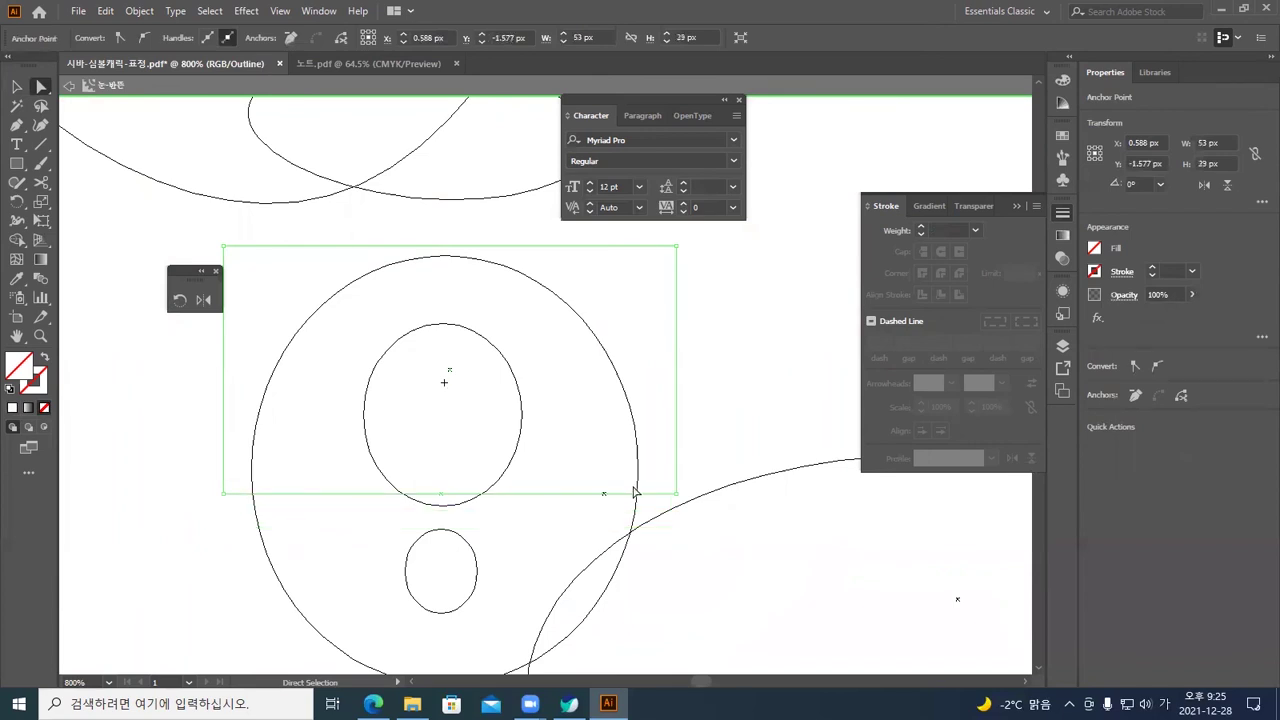
Move the mask's right edge 2 px inward for a 51 px width and return to the colour preview
drag(698, 518, 655, 240)
key(Left)
key(Left)
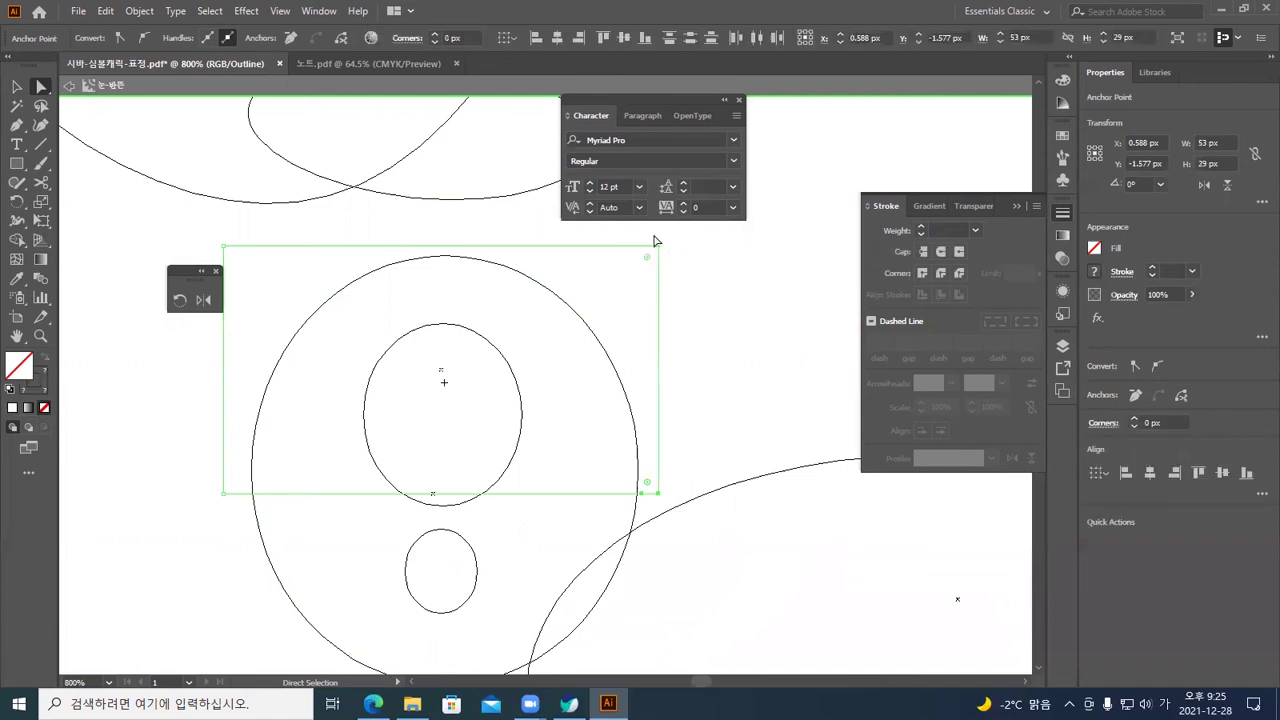
click(710, 290)
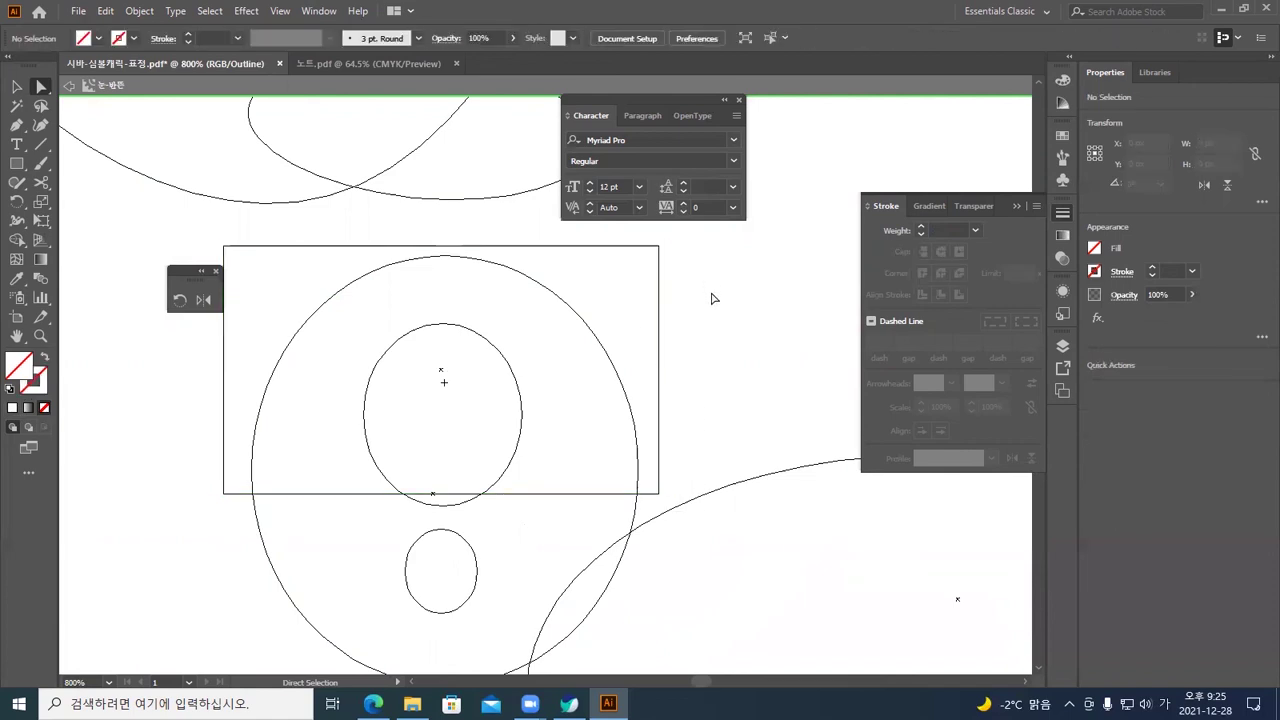
key(ctrl+y)
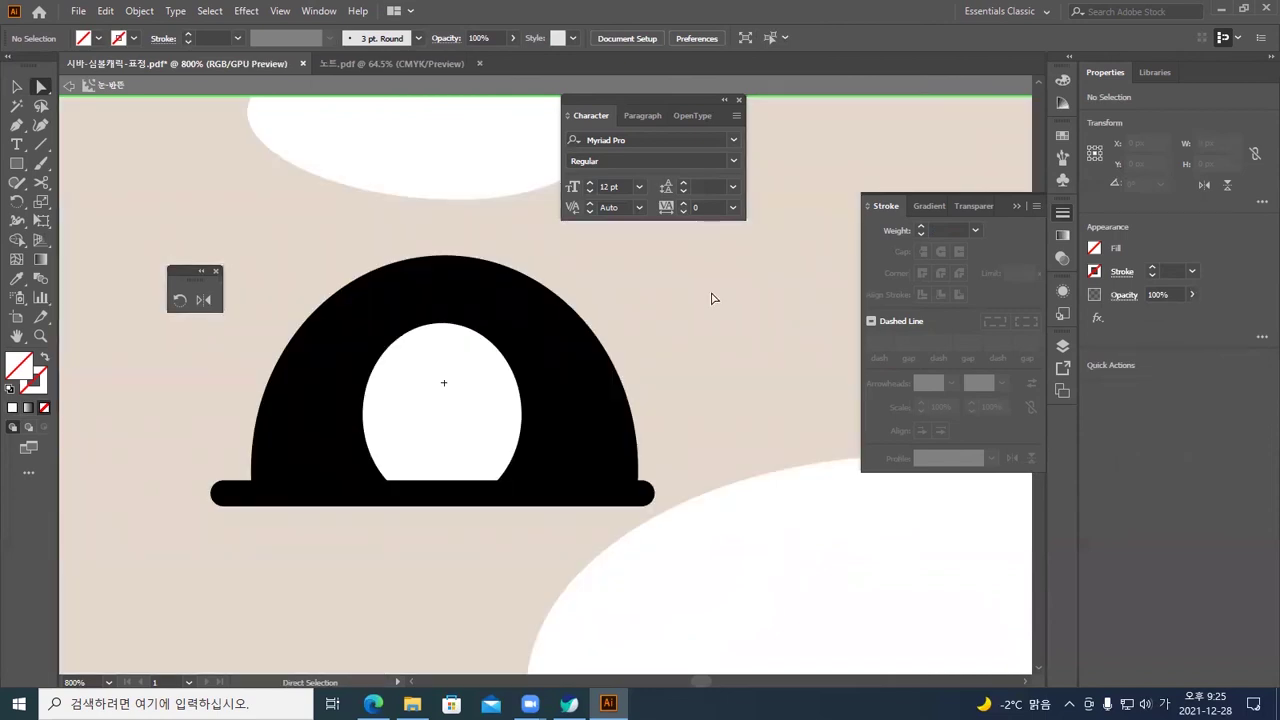
Inside the clipped eye, shrink the large white highlight to about 11.8 × 13.6 px, shift it upward, and delete the small lower highlight
click(16, 87)
click(430, 343)
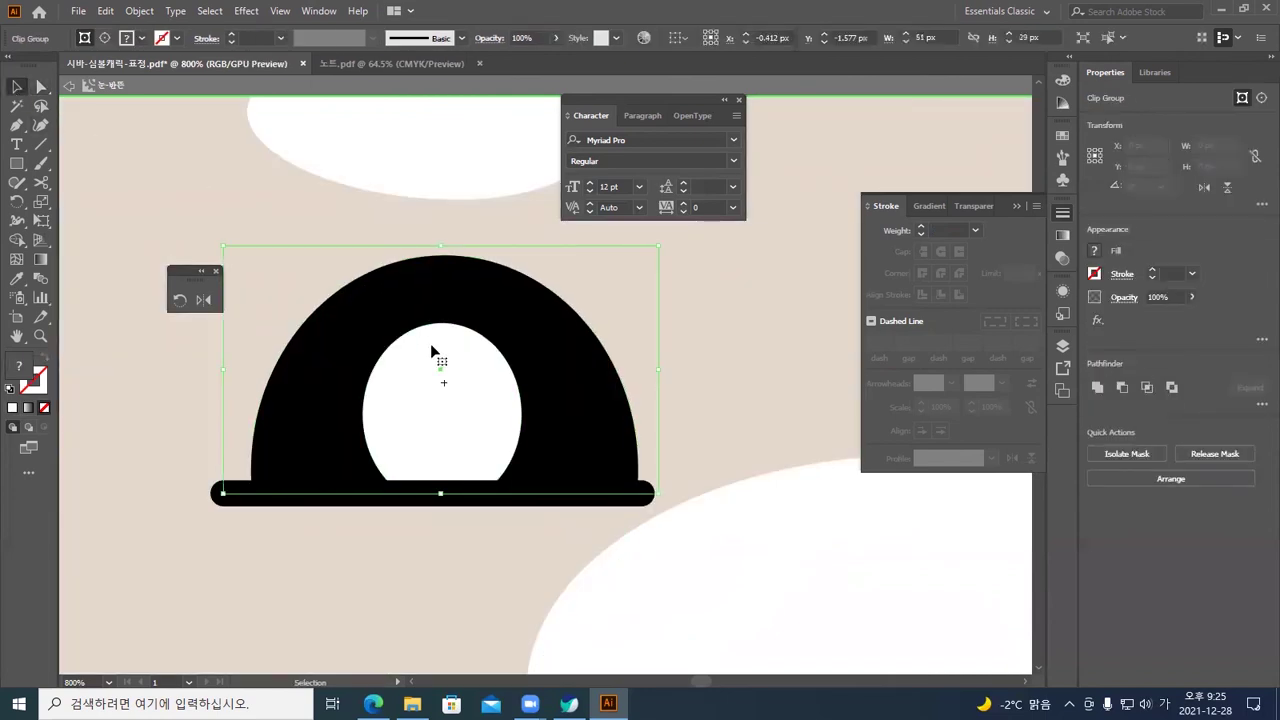
double_click(430, 345)
drag(448, 392, 488, 400)
drag(396, 497, 418, 458)
drag(446, 572, 380, 426)
drag(466, 418, 450, 390)
drag(537, 432, 511, 404)
click(383, 443)
drag(383, 443, 409, 432)
key(Delete)
drag(443, 391, 421, 417)
double_click(636, 372)
Add a smaller copy of the white highlight, about 6.7 × 7.7 px, to its lower right and close the symbol
click(486, 380)
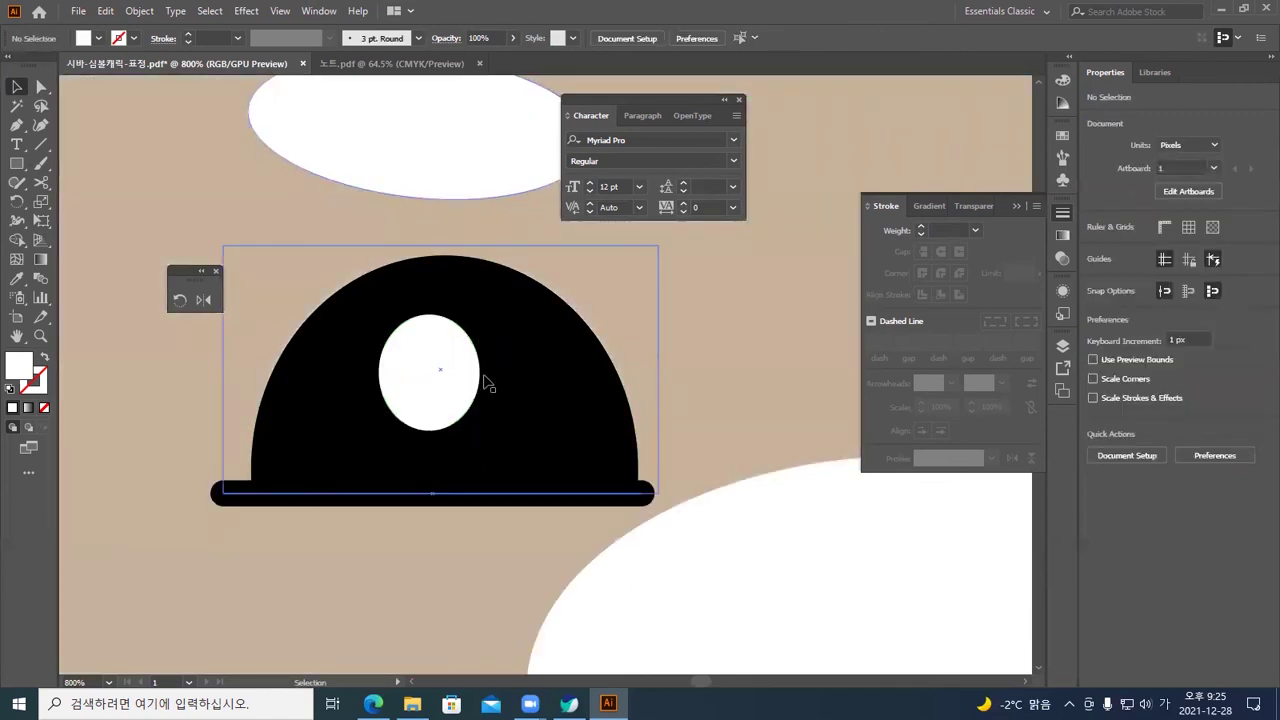
double_click(449, 382)
click(447, 383)
double_click(443, 372)
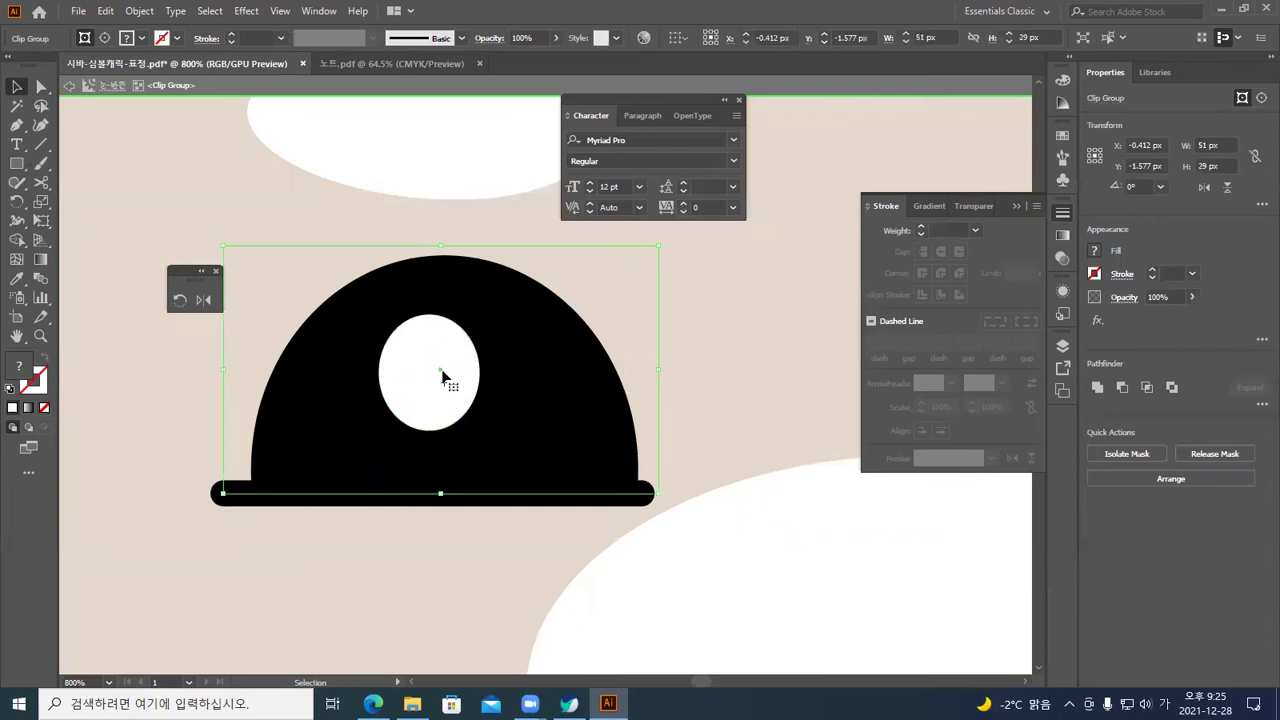
double_click(449, 372)
drag(449, 369, 546, 407)
alt+shift+drag(578, 351, 566, 374)
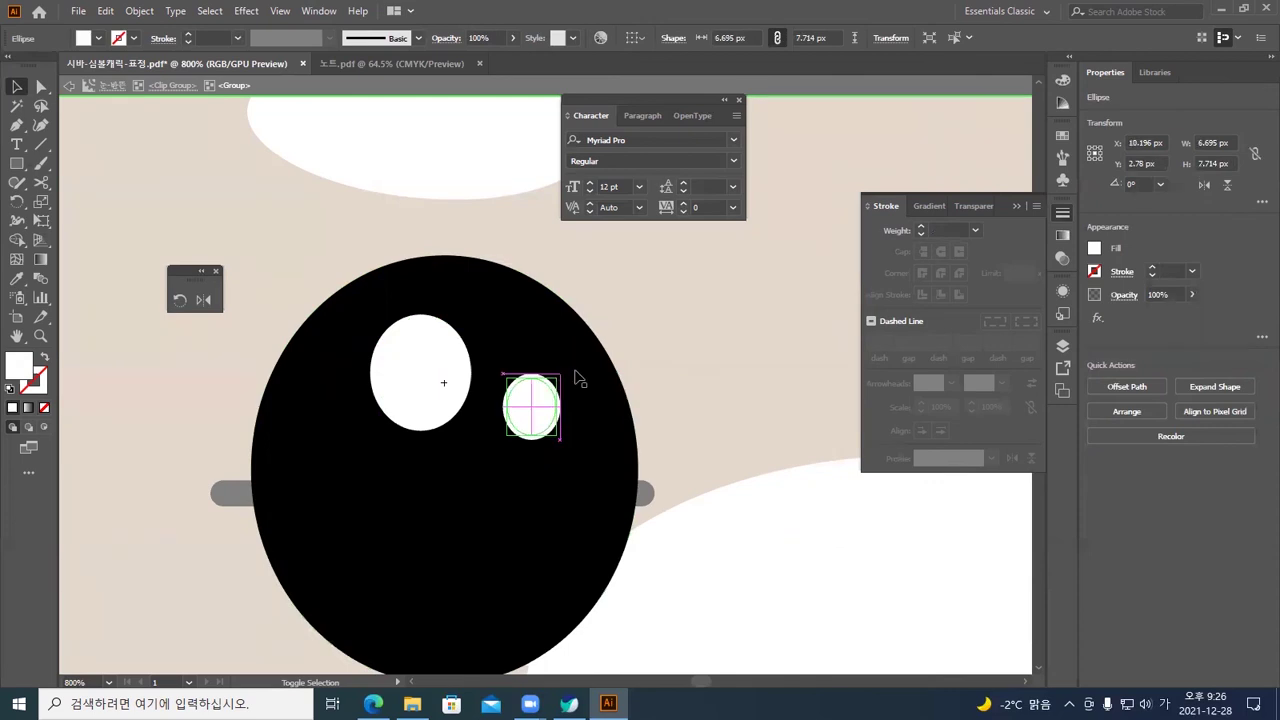
click(665, 362)
click(450, 370)
drag(472, 315, 473, 314)
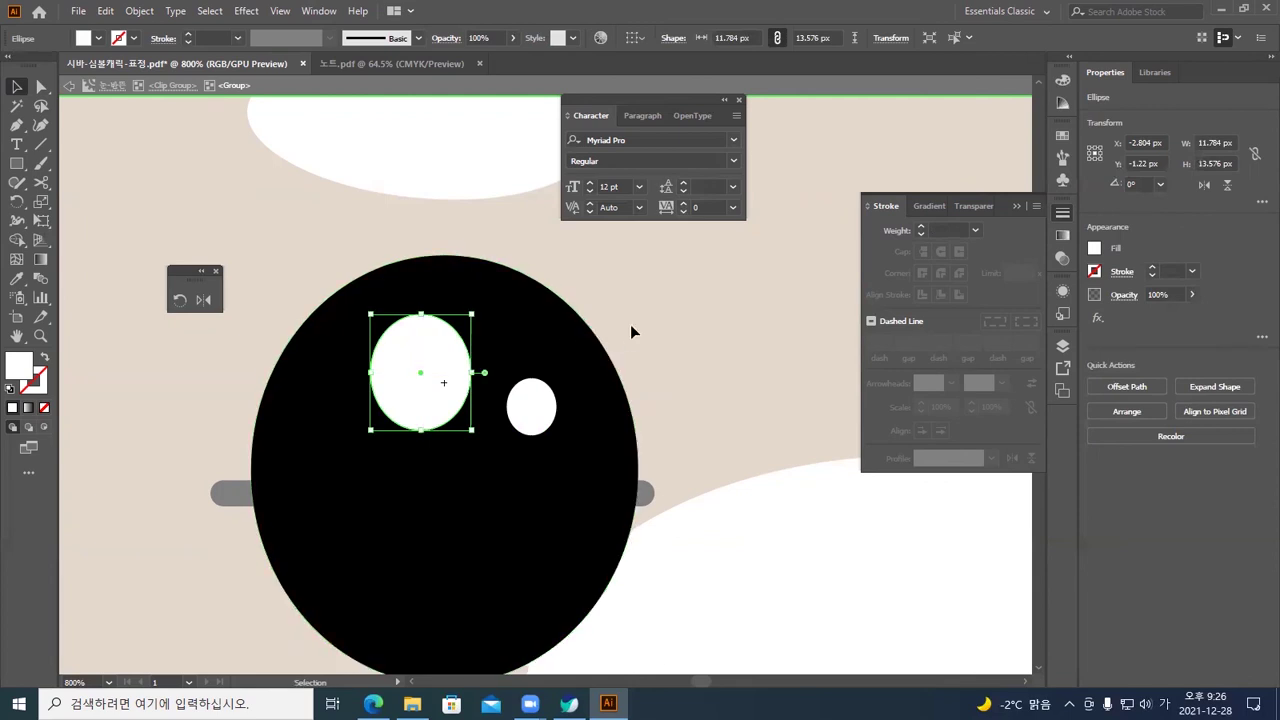
double_click(630, 324)
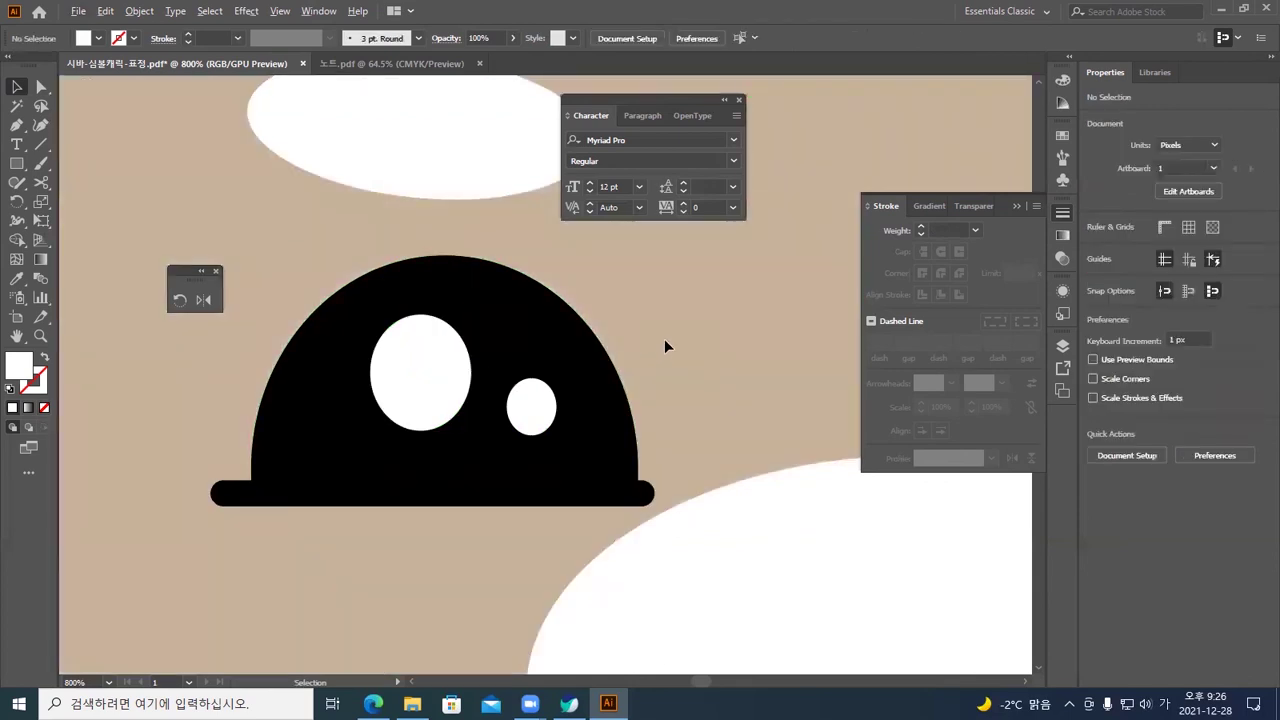
Inside the face symbol, narrow the white ellipse behind the nose to about 69.2 × 55.6 px and close the symbol
key(ctrl+0)
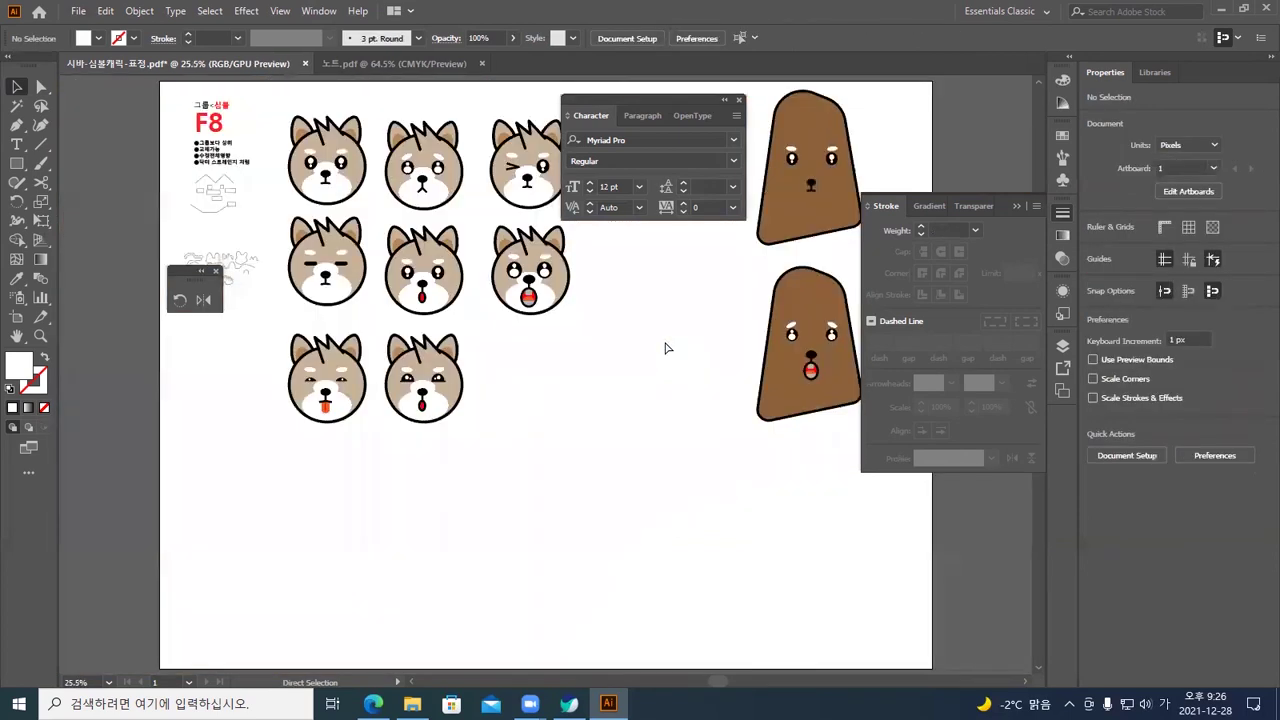
key(ctrl+1)
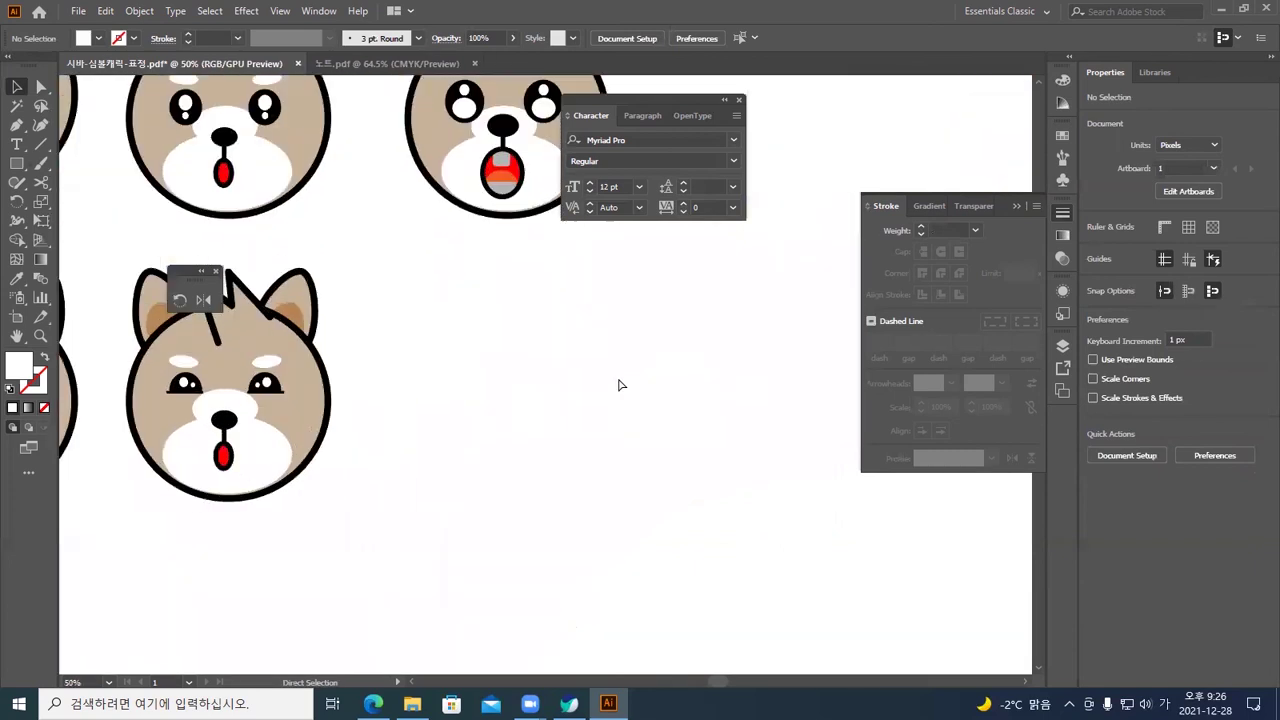
drag(476, 396, 814, 425)
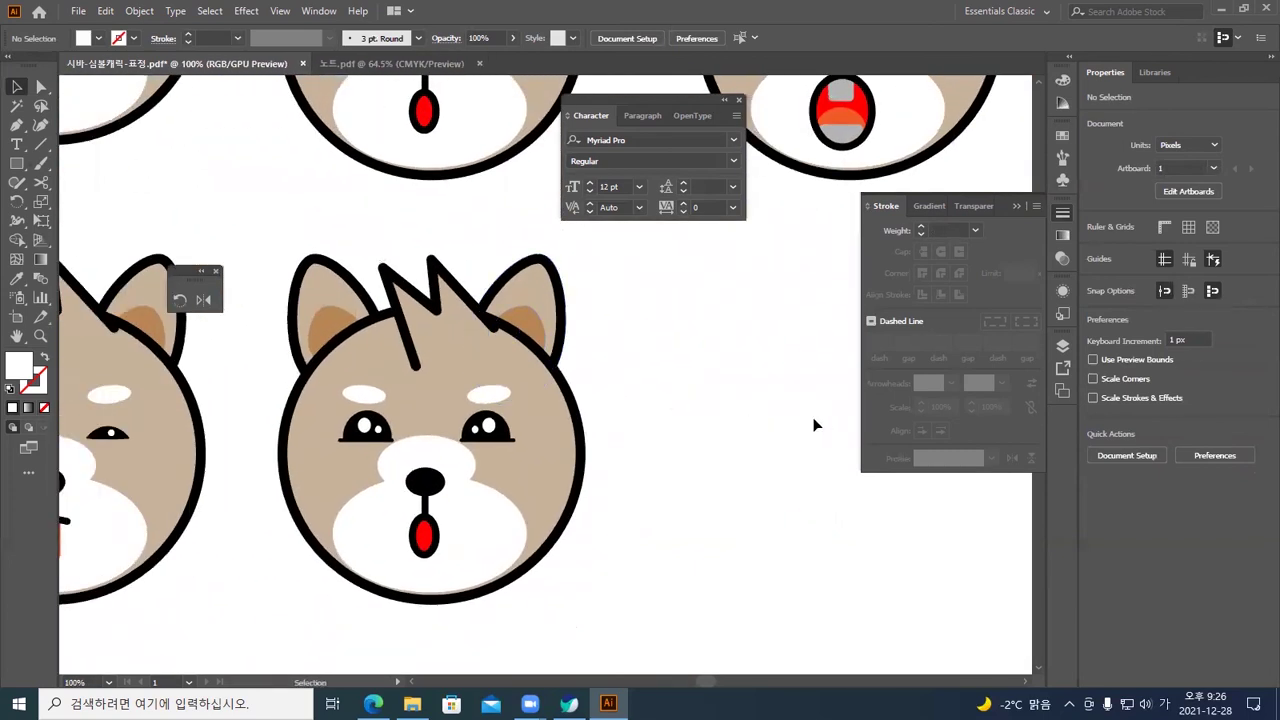
key(ctrl+equal)
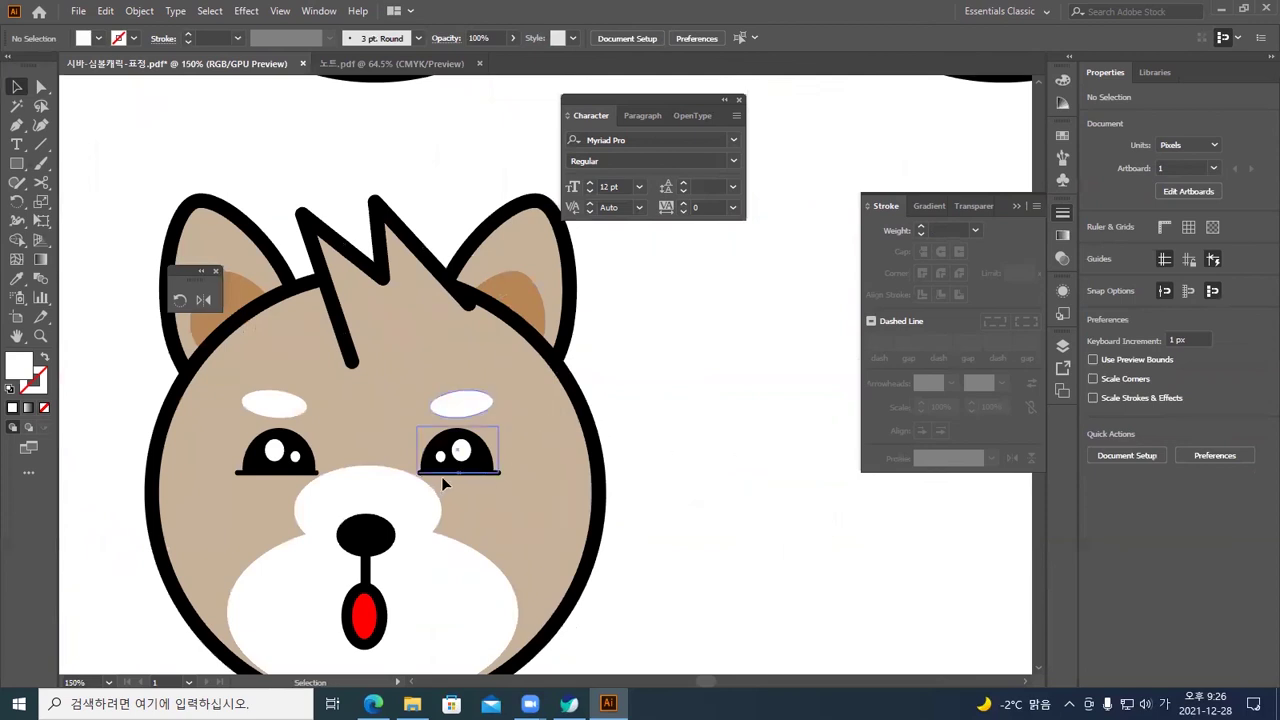
click(414, 488)
double_click(412, 497)
click(405, 508)
drag(440, 514, 420, 515)
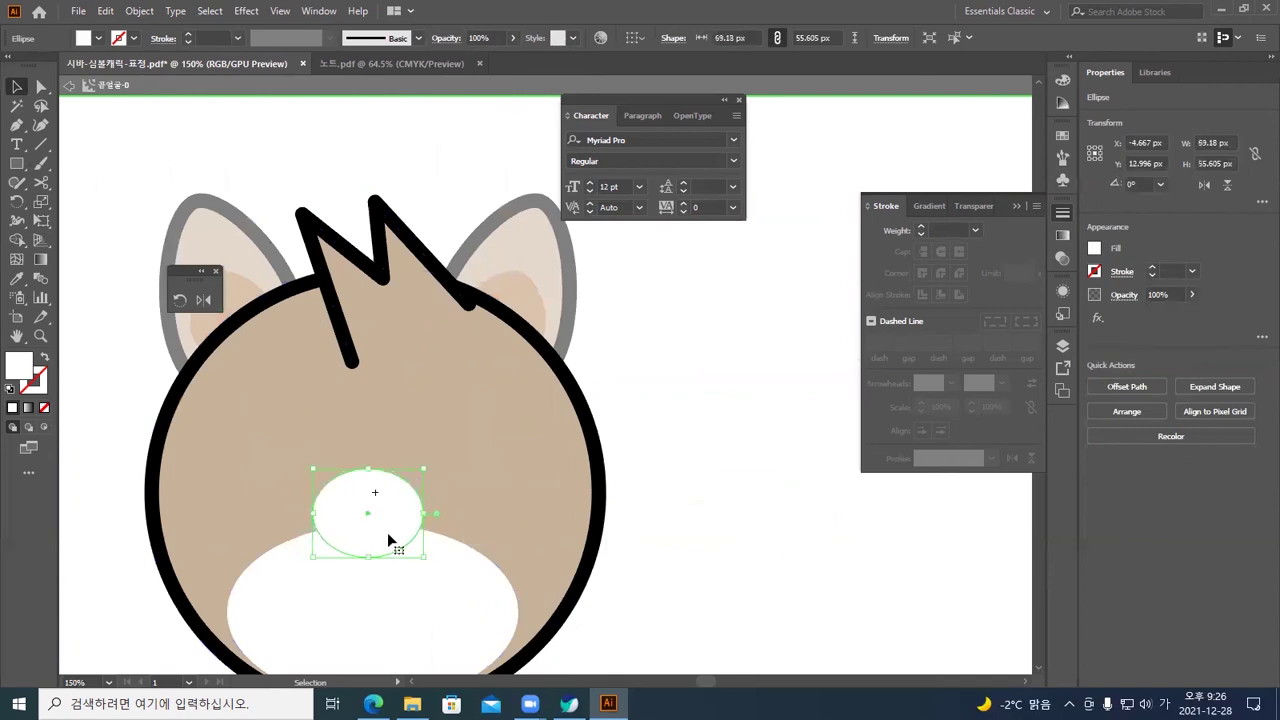
double_click(703, 557)
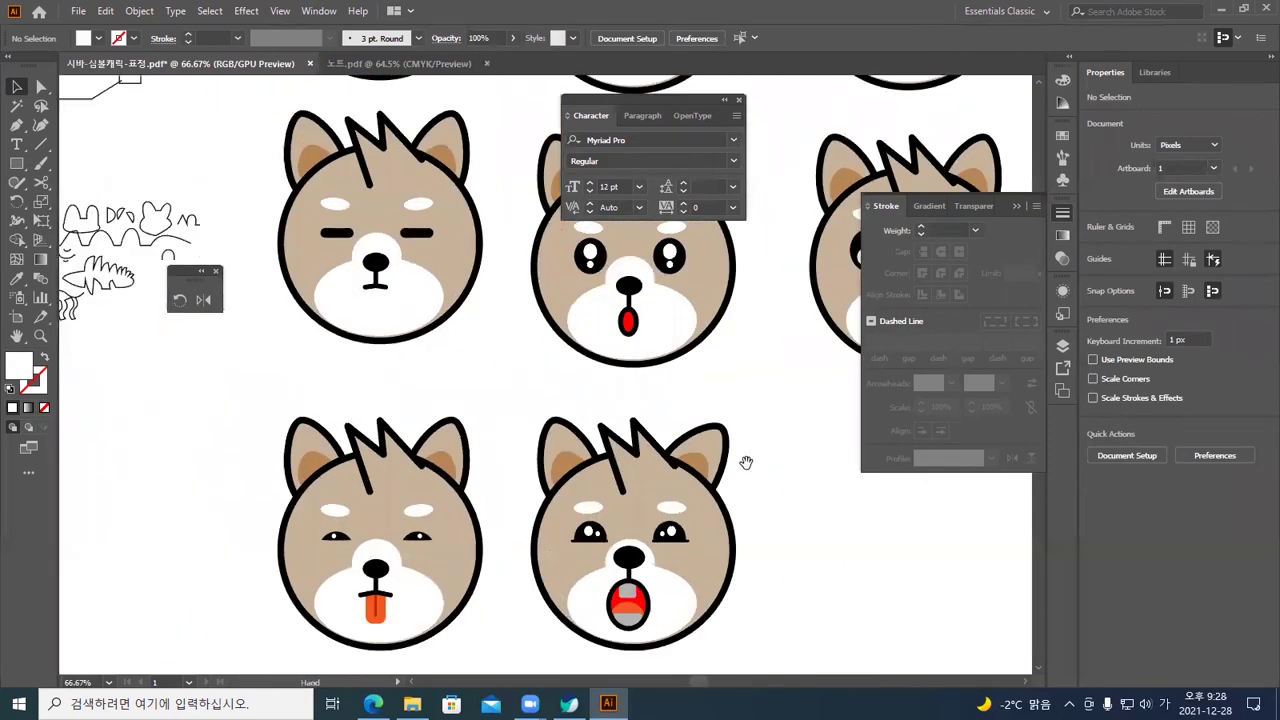
Hide all panels to review the Shiba expressions across the artboard
drag(746, 462, 768, 503)
key(Tab)
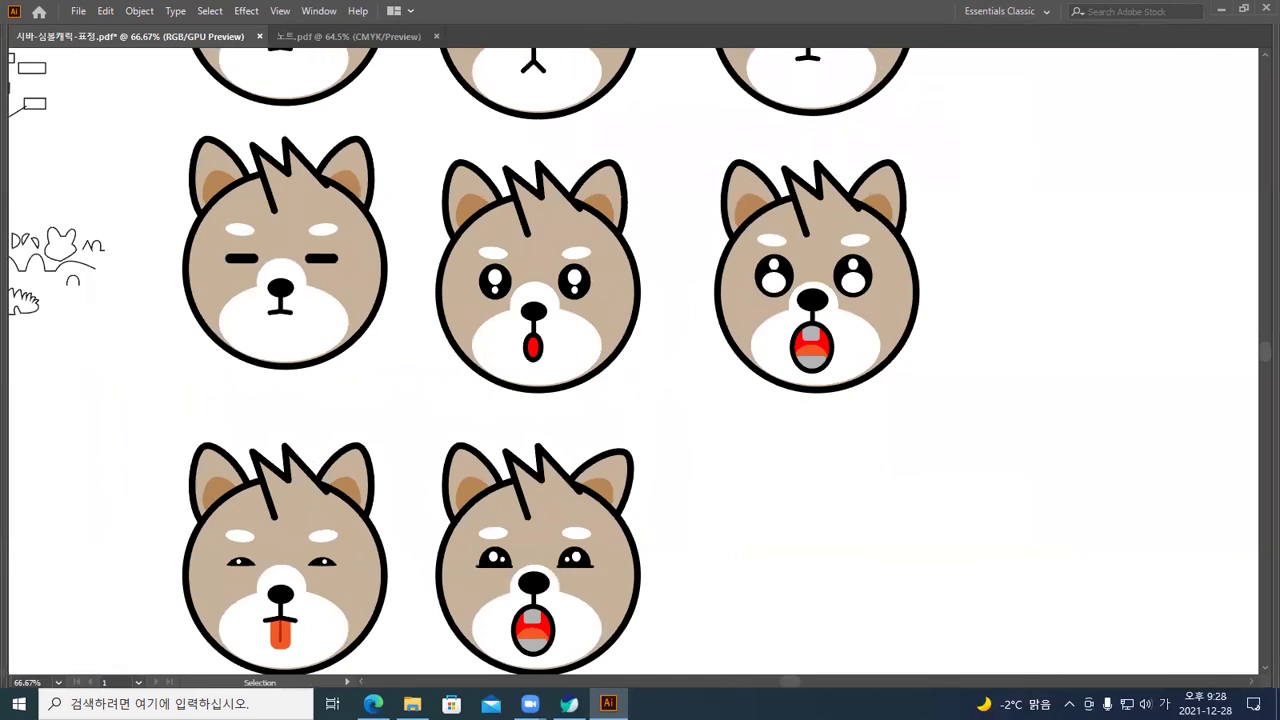
key(Hangul)
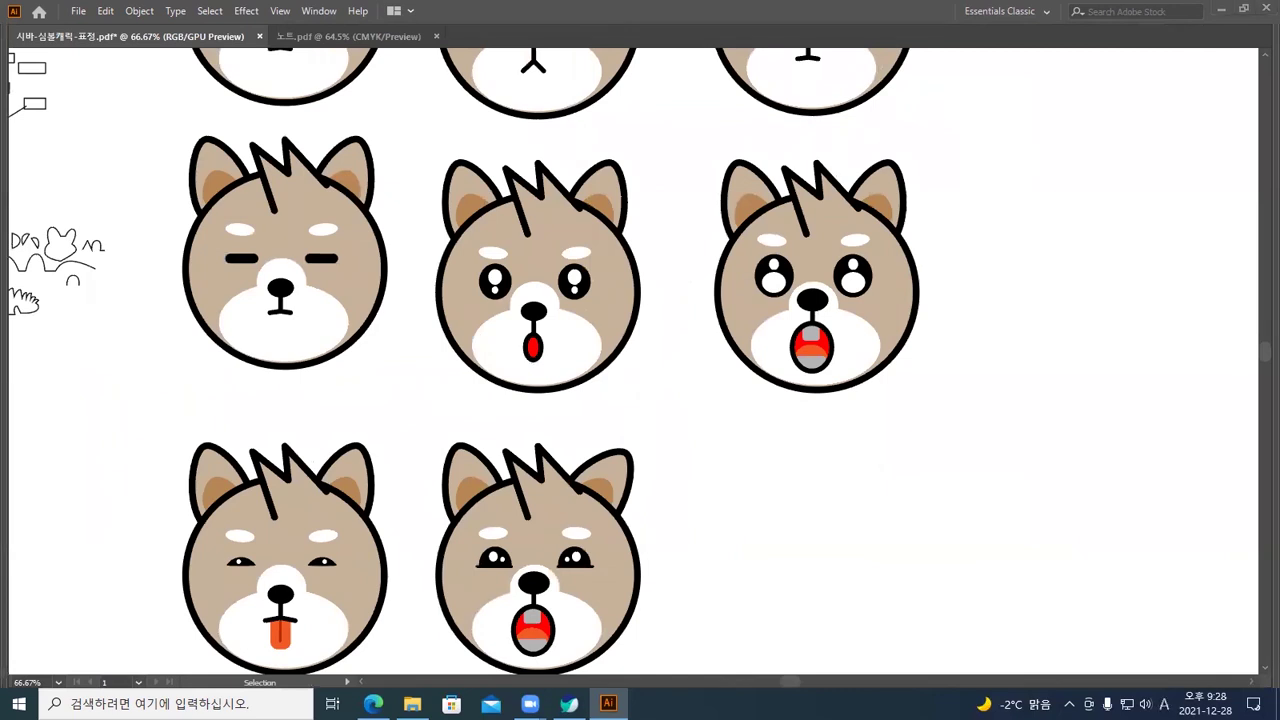